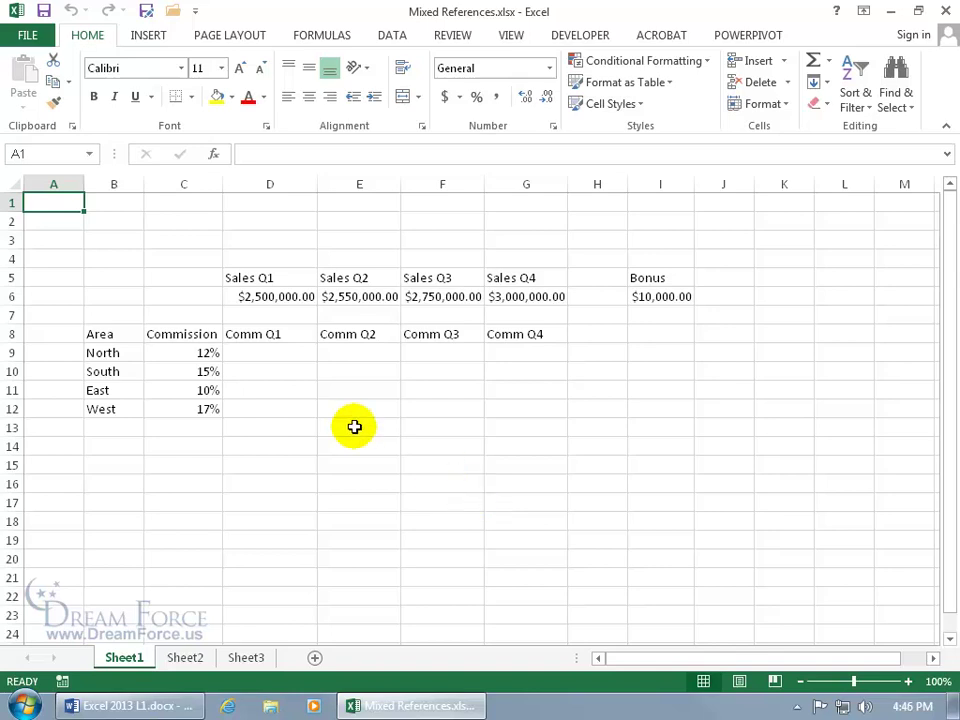
Review the Q1 sales formula in D6 and North's commission rate in C9.
click(268, 295)
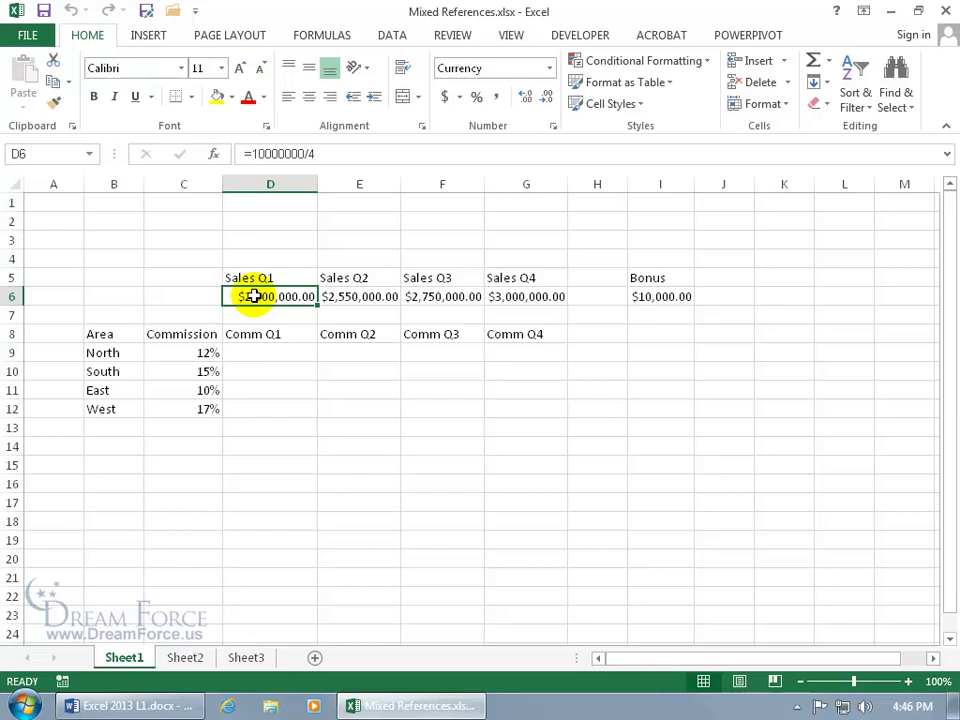
click(270, 351)
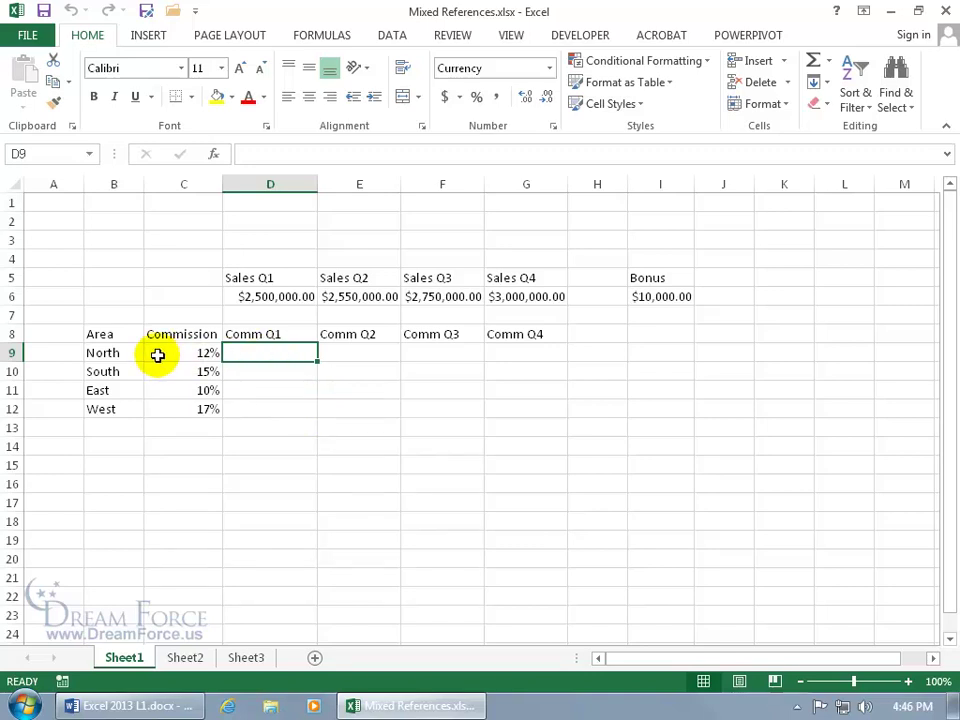
click(288, 298)
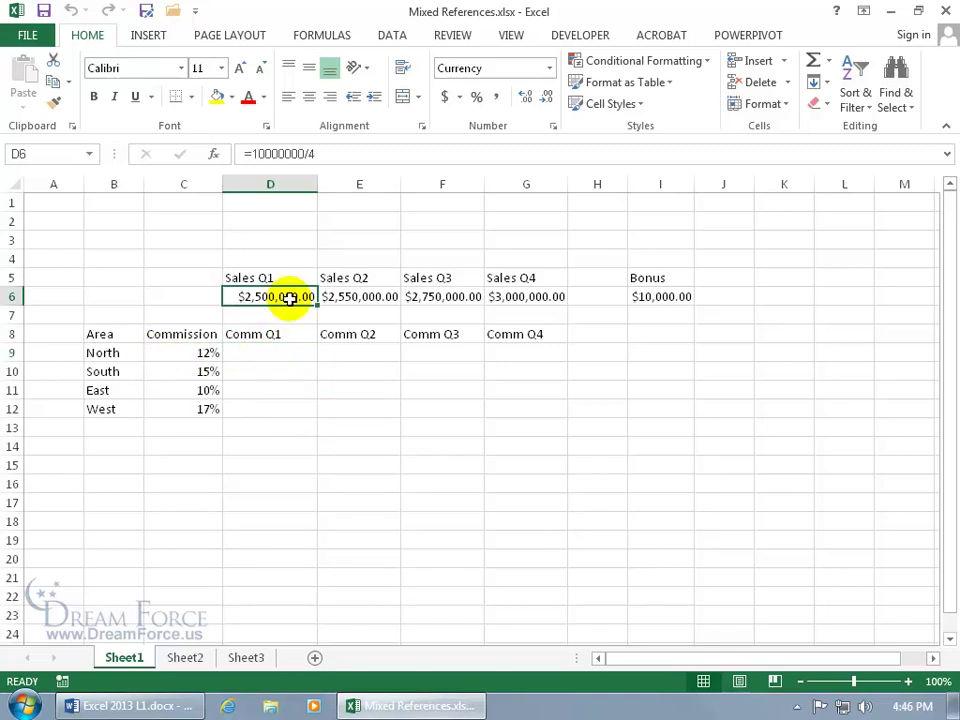
click(203, 358)
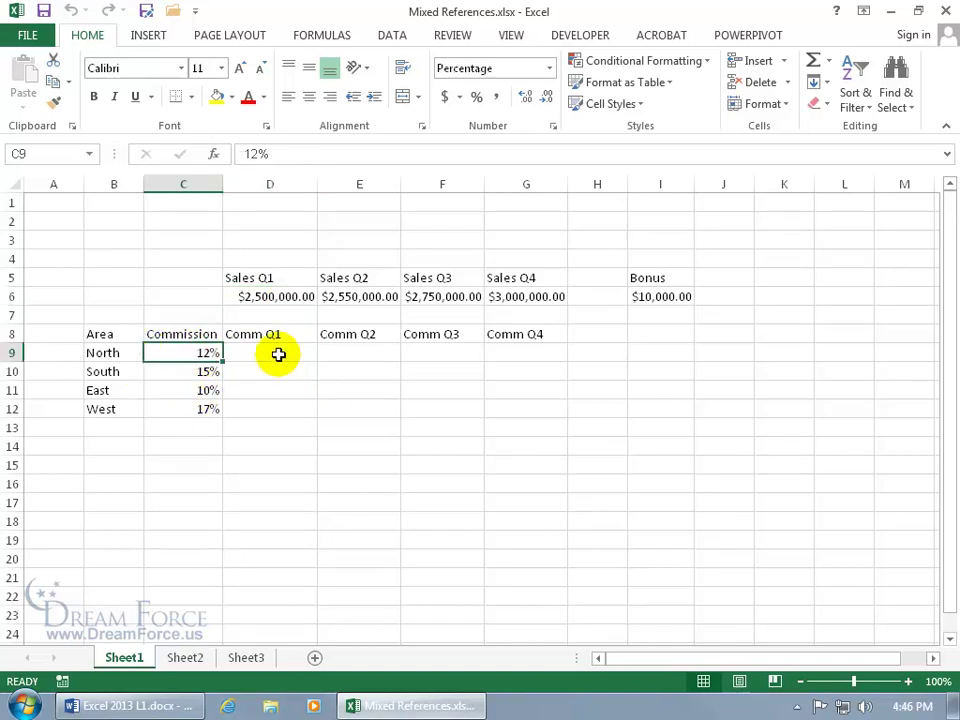
Enter =C9*D6 in D9 to get North's Q1 commission of $300,000.00.
click(278, 354)
text(=)
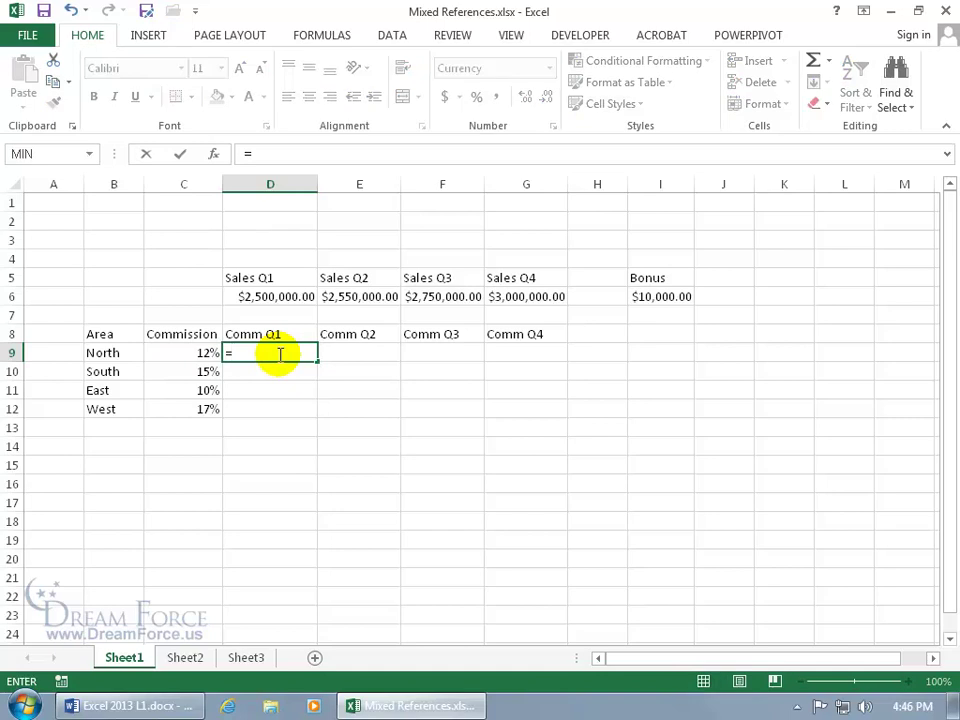
click(200, 352)
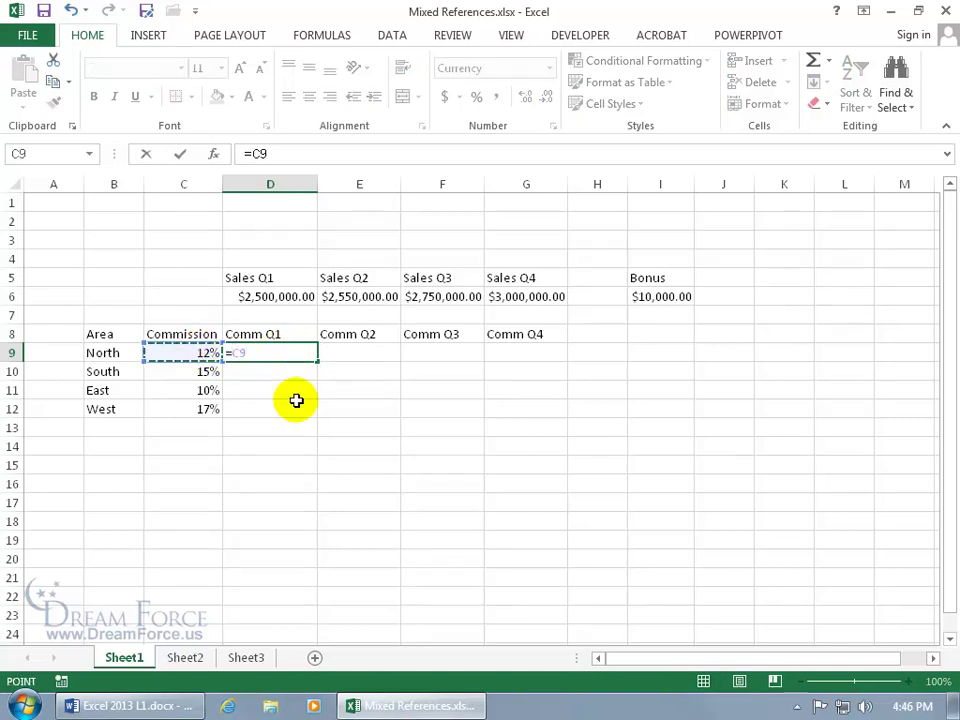
text(*)
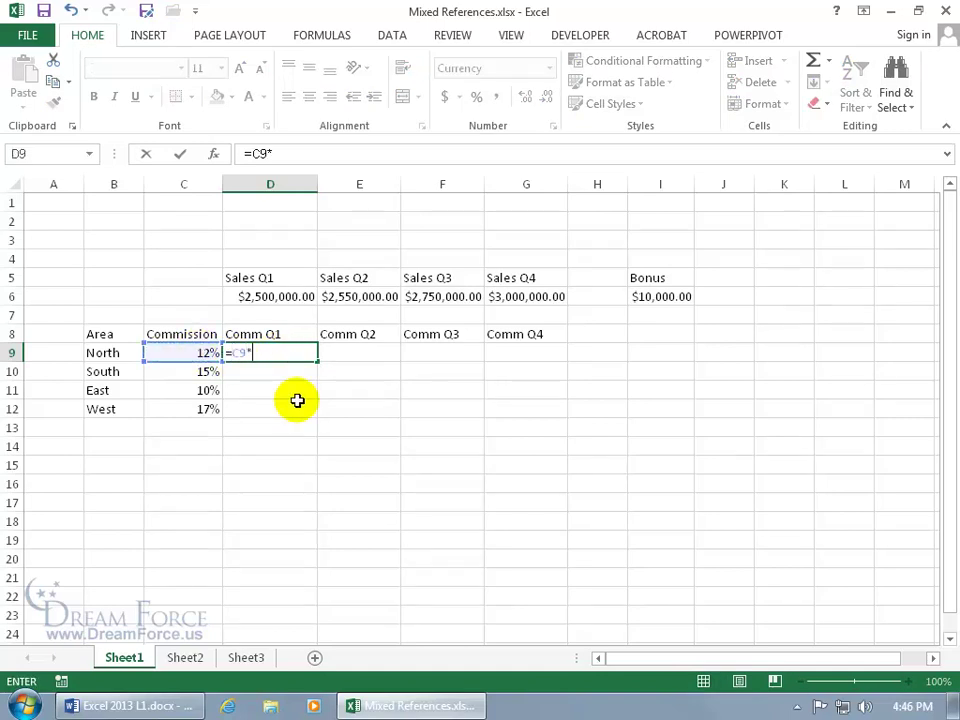
click(290, 298)
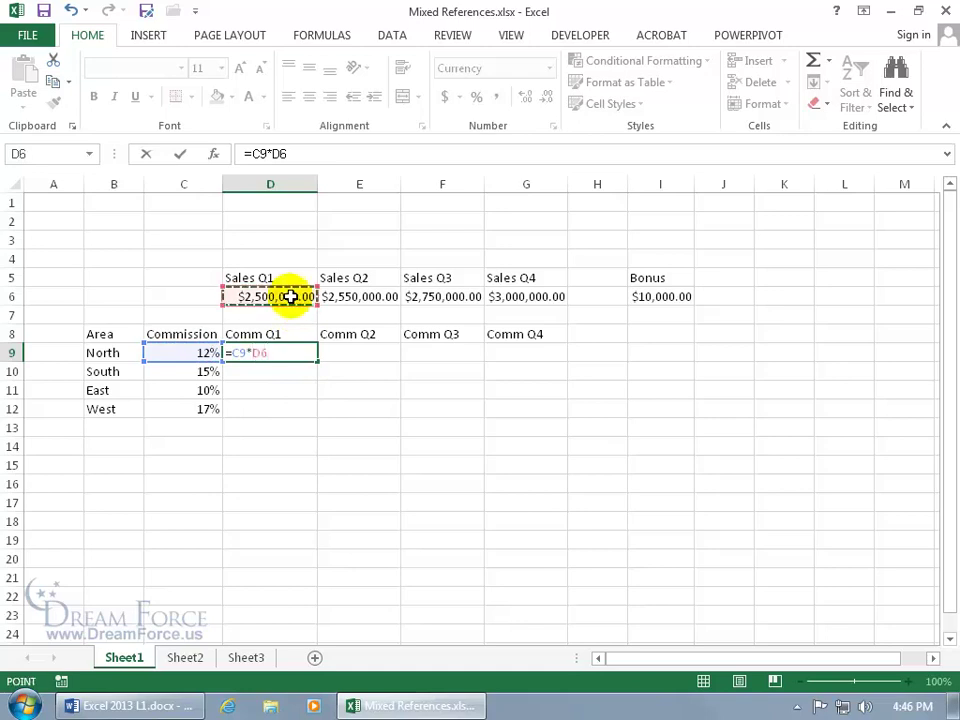
key(Return)
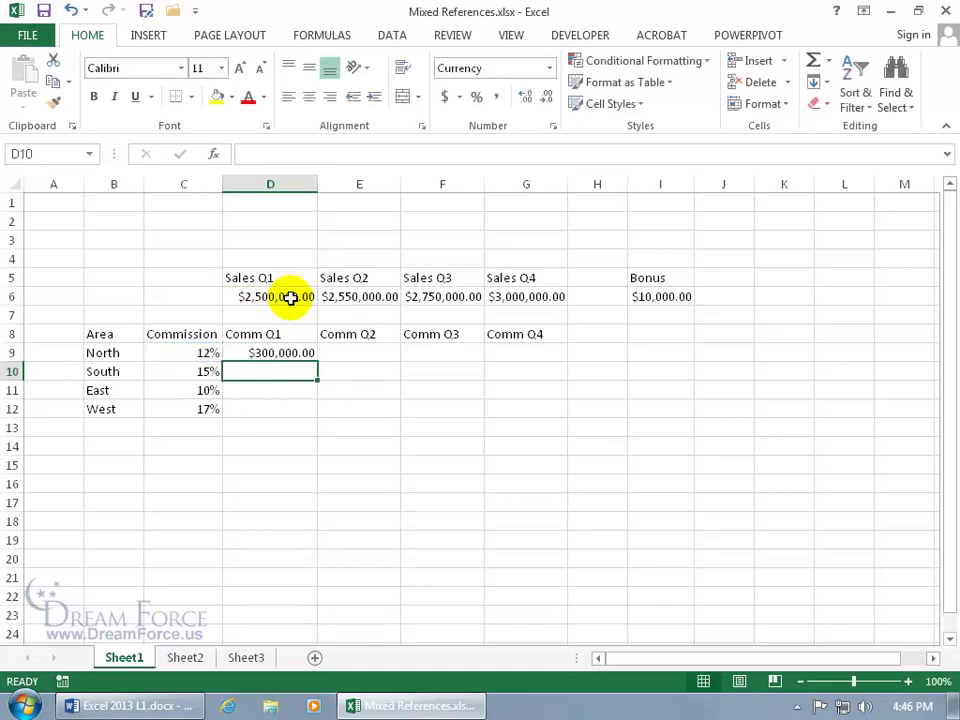
click(300, 352)
click(300, 352)
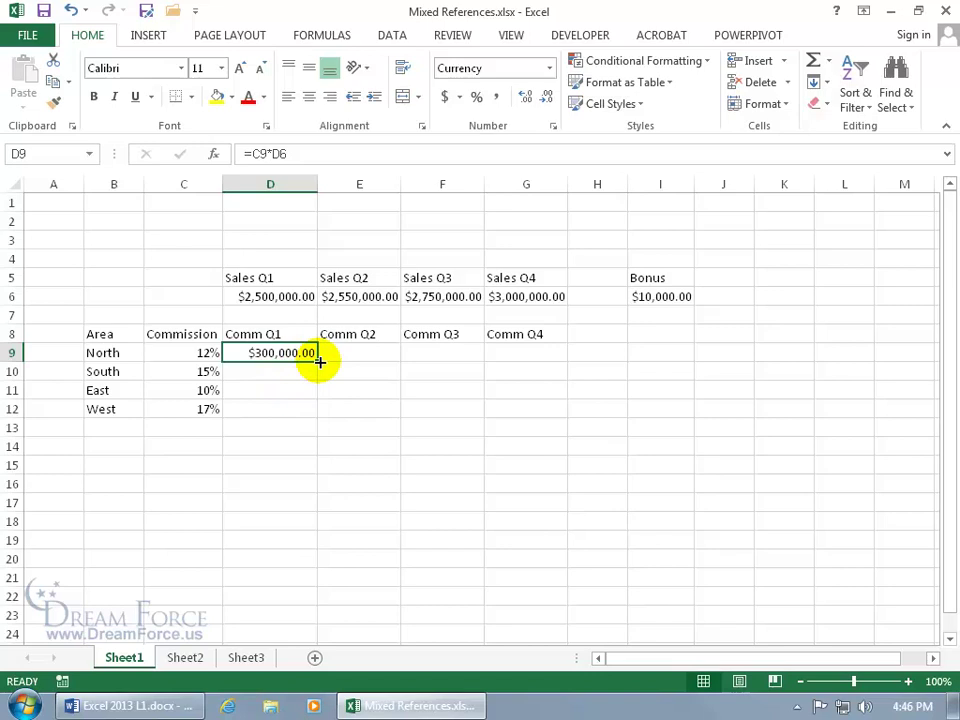
Fill D9's formula down to D12 and inspect D10's shifted formula =C10*D7.
drag(318, 362, 317, 412)
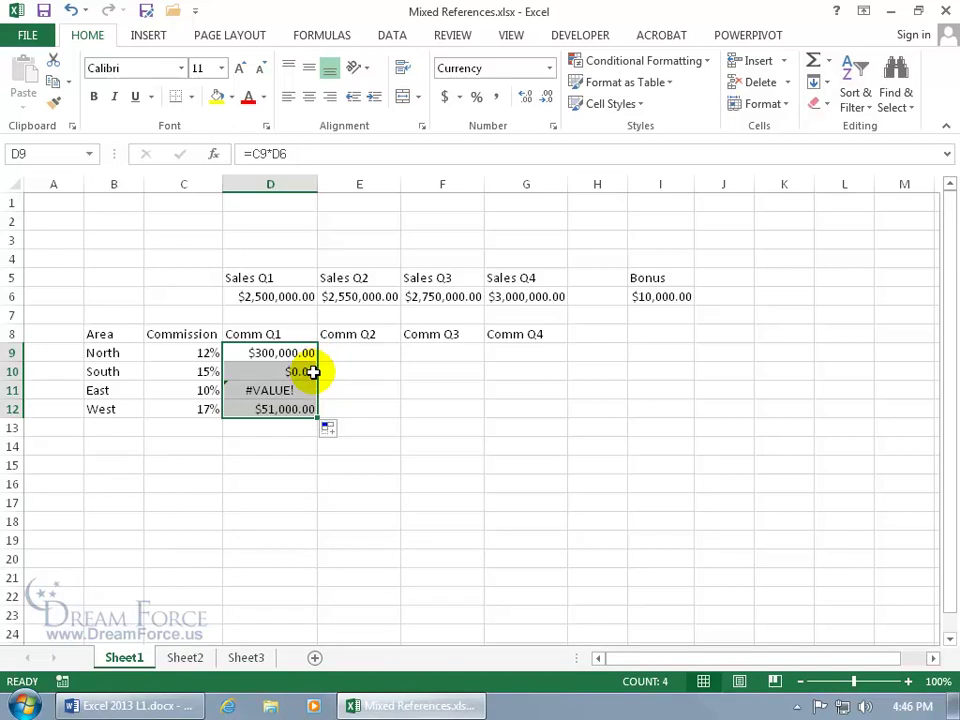
click(284, 373)
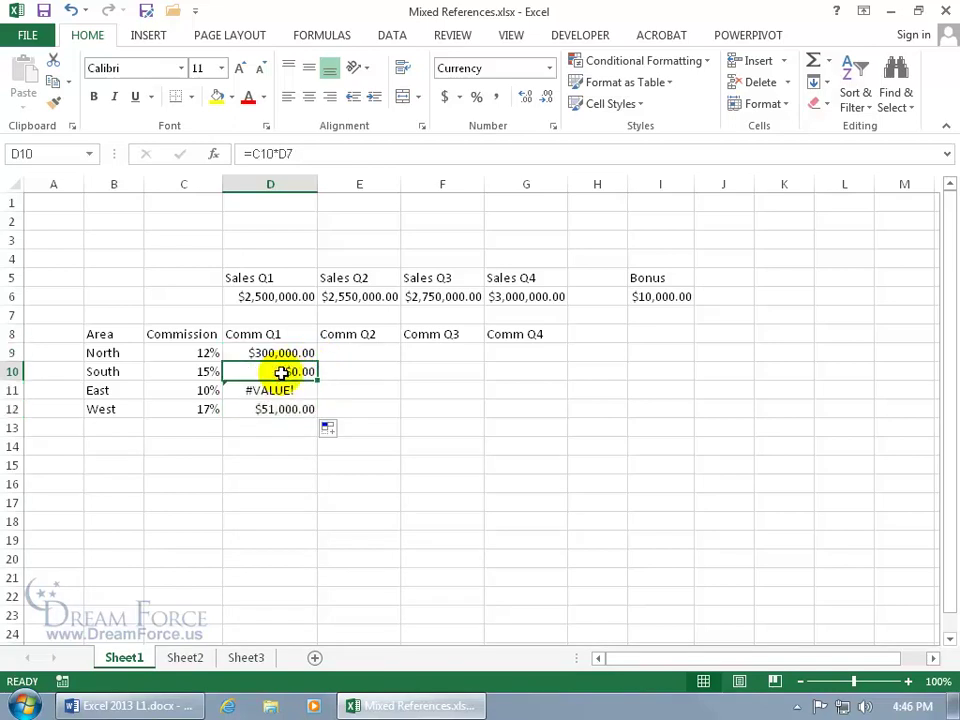
double_click(282, 372)
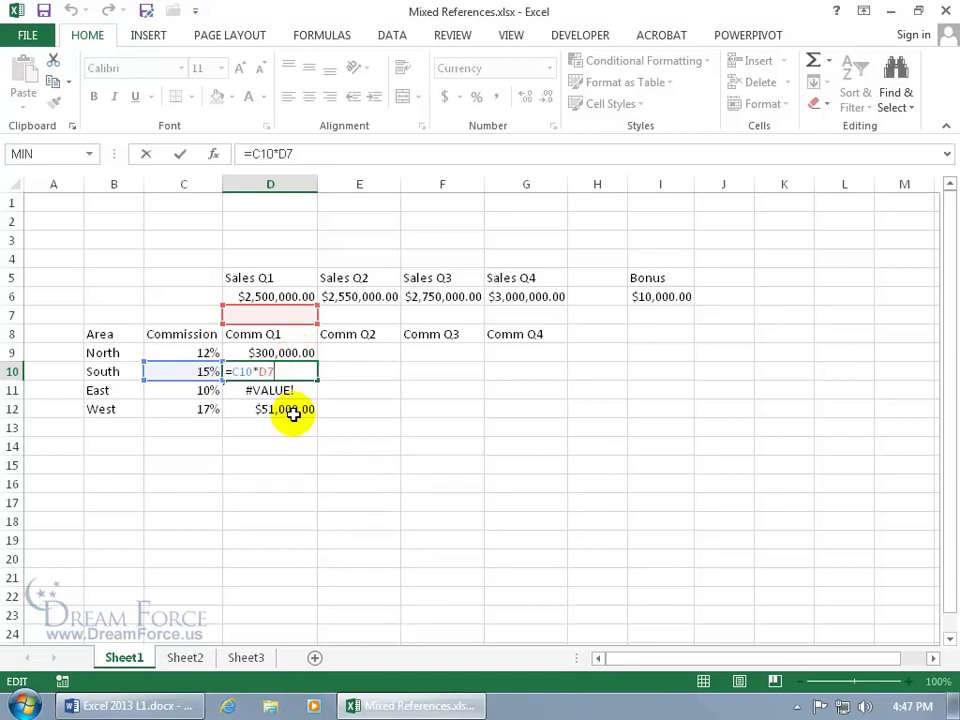
key(ctrl+Return)
Compare North's original D9 formula with the Q1 sales formula in D6.
click(293, 352)
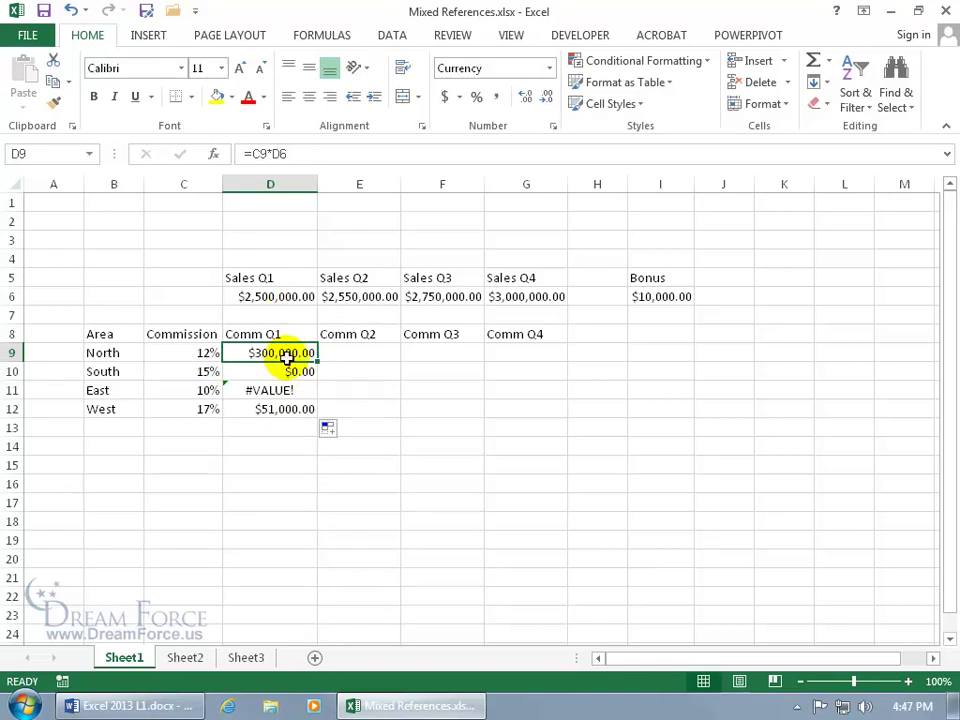
click(289, 297)
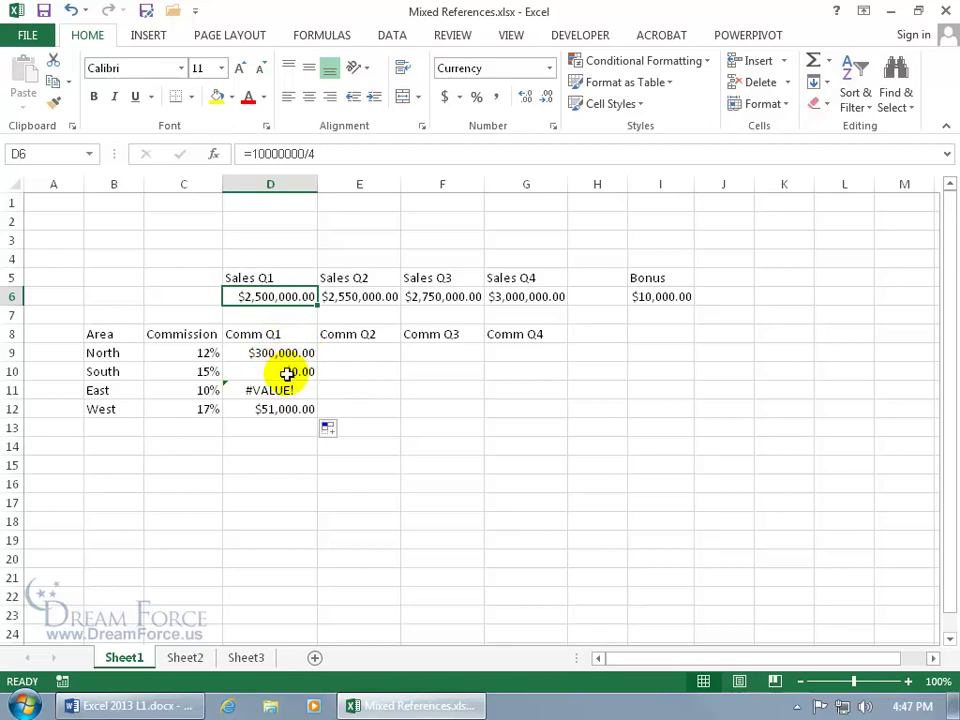
click(272, 352)
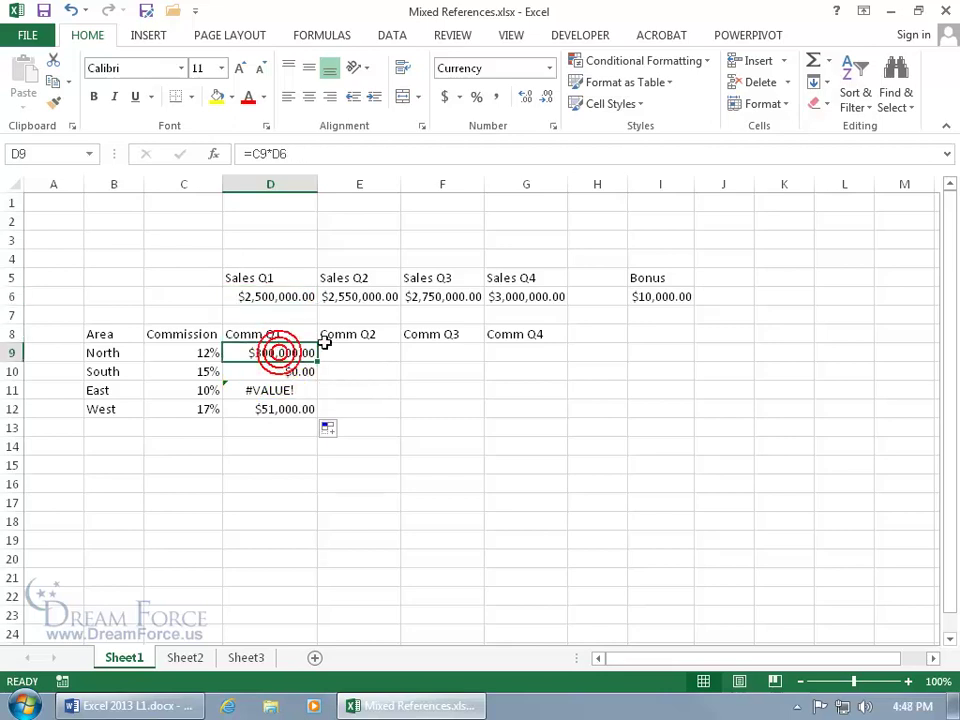
Use F4 to change D9's formula to =C9*D$6, locking the Q1 sales row.
click(263, 153)
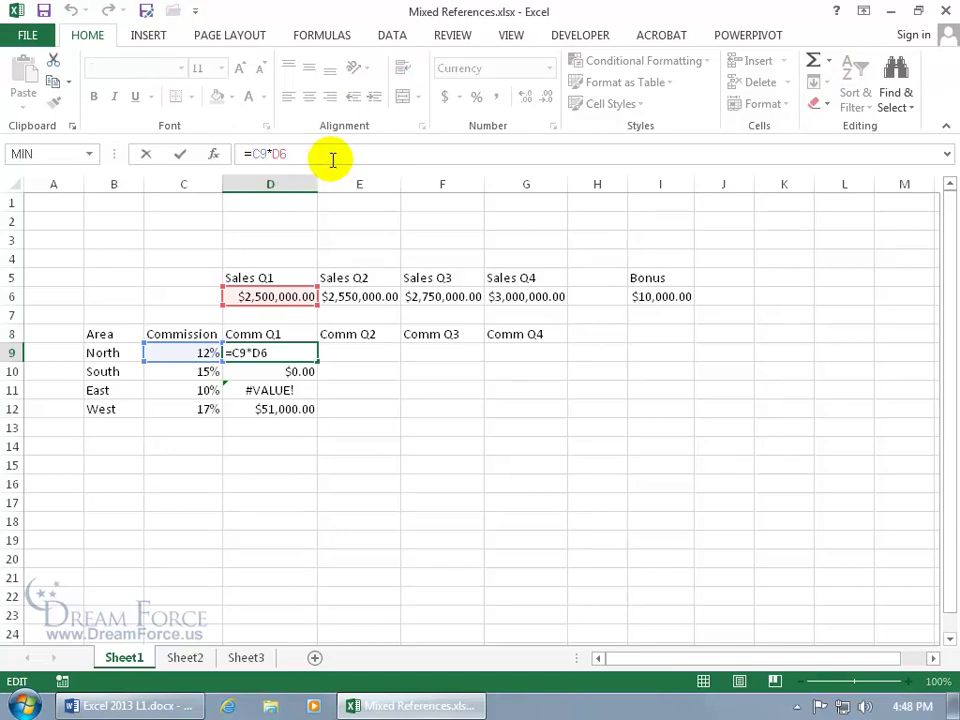
text($)
key(BackSpace)
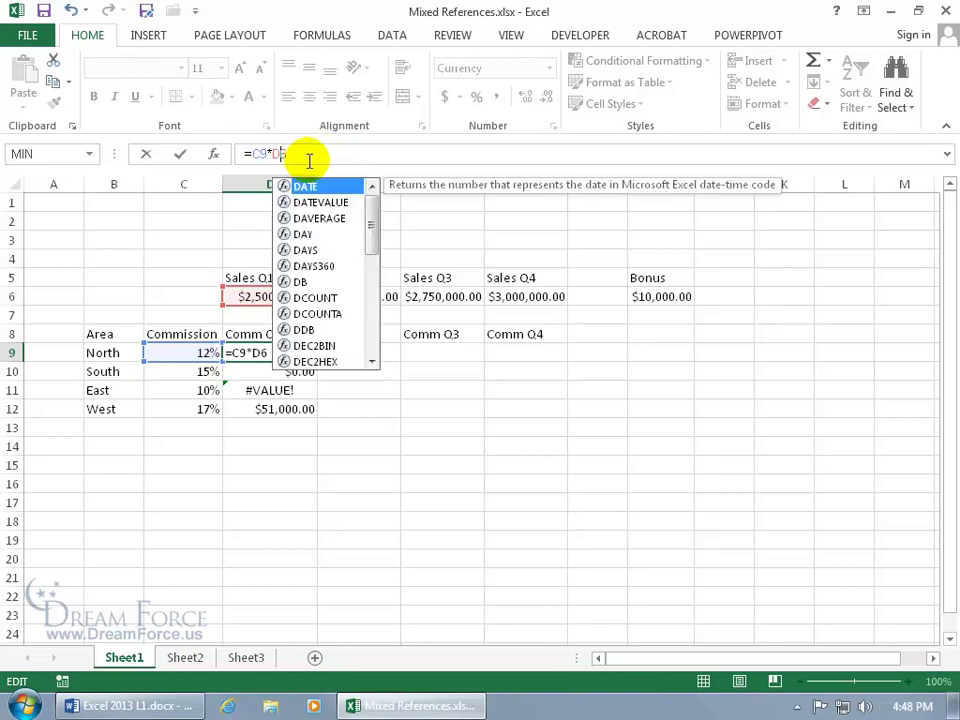
click(273, 153)
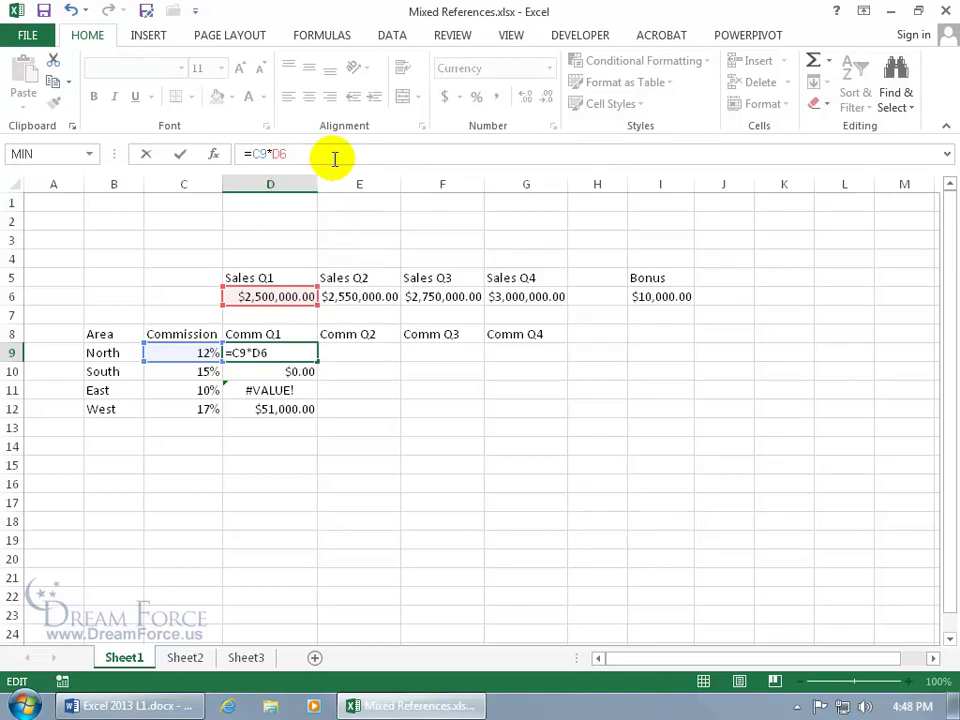
key(F4)
key(F4)
key(Return)
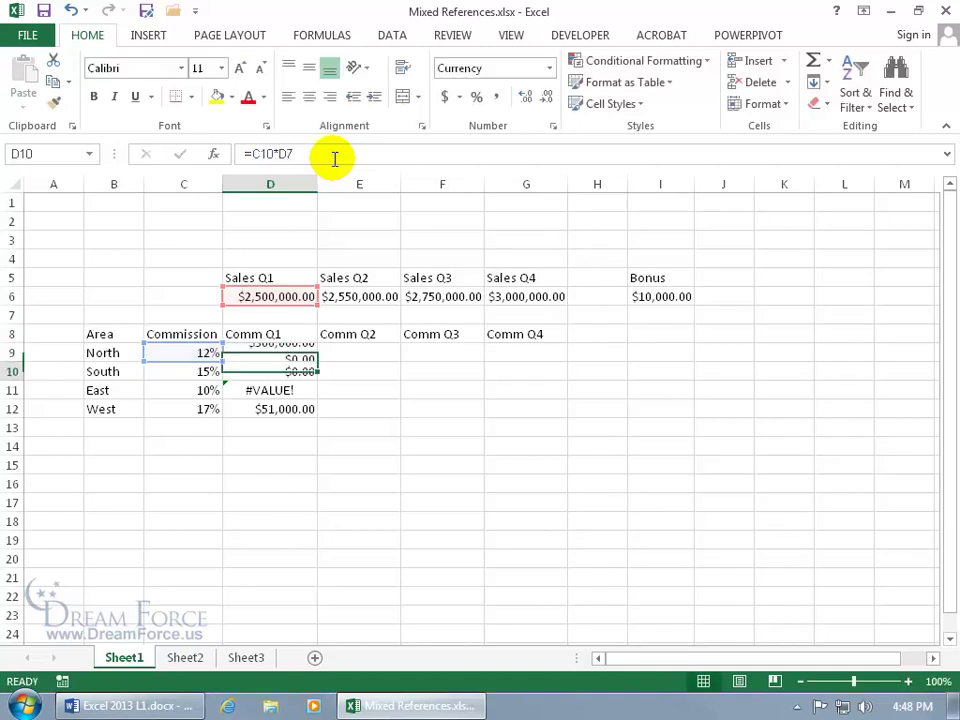
click(284, 354)
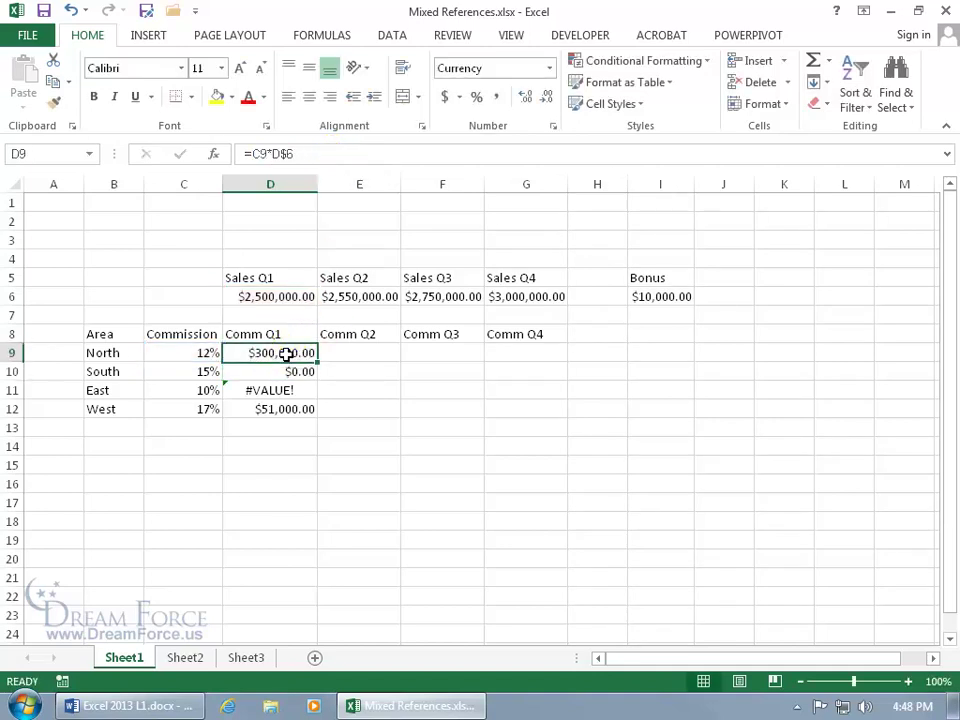
Fill =C9*D$6 down to D12 for $375,000.00, $250,000.00 and $425,000.00, and check D11's formula.
drag(317, 361, 317, 410)
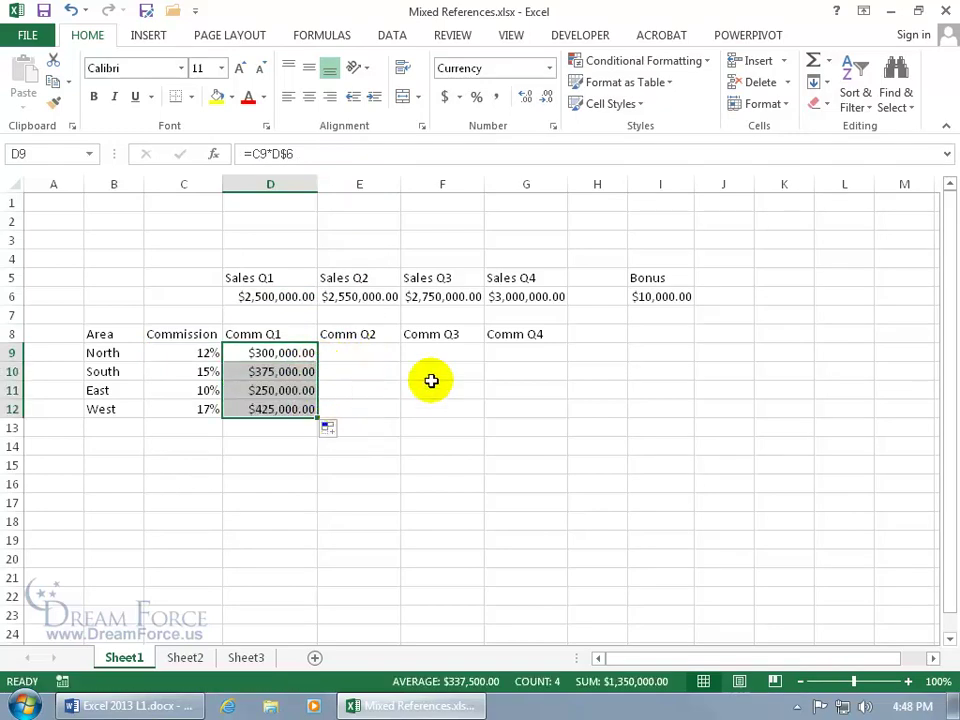
click(280, 390)
double_click(280, 389)
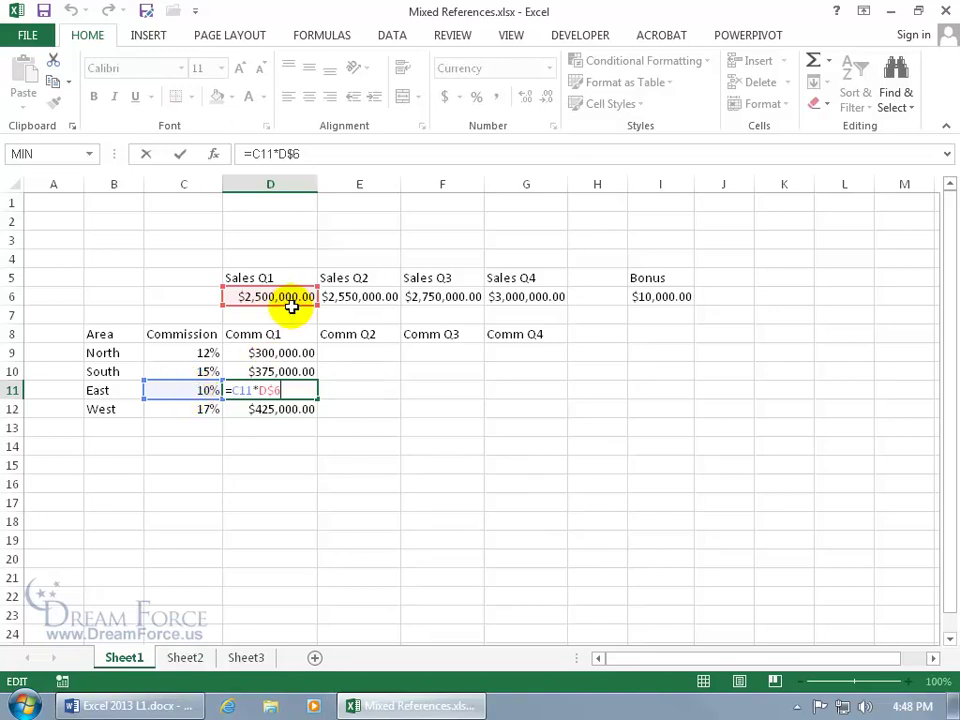
key(ctrl+Return)
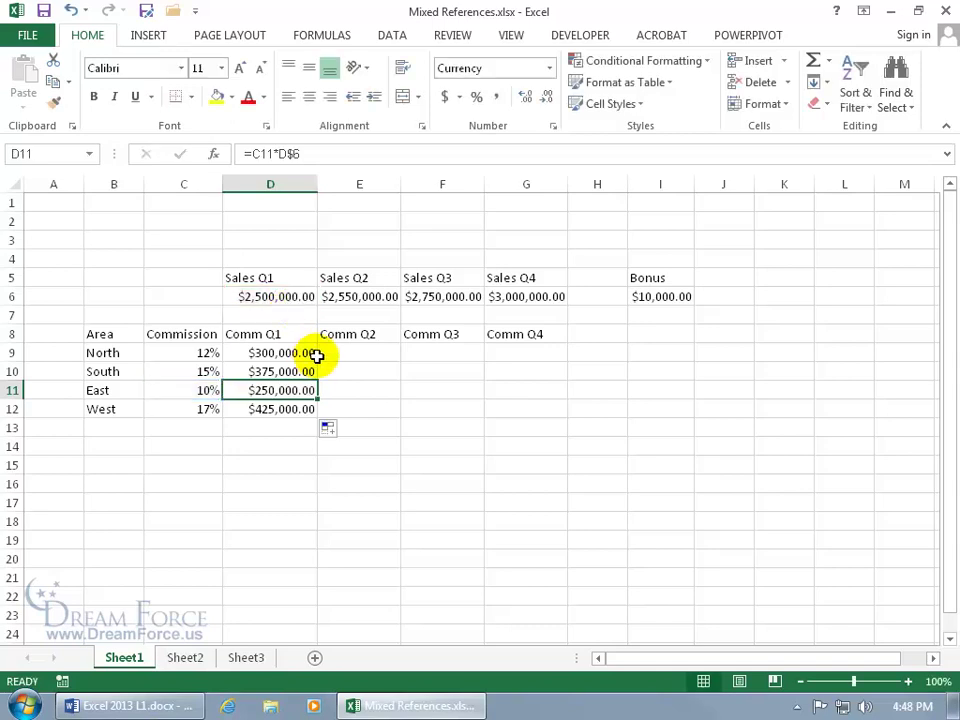
click(269, 356)
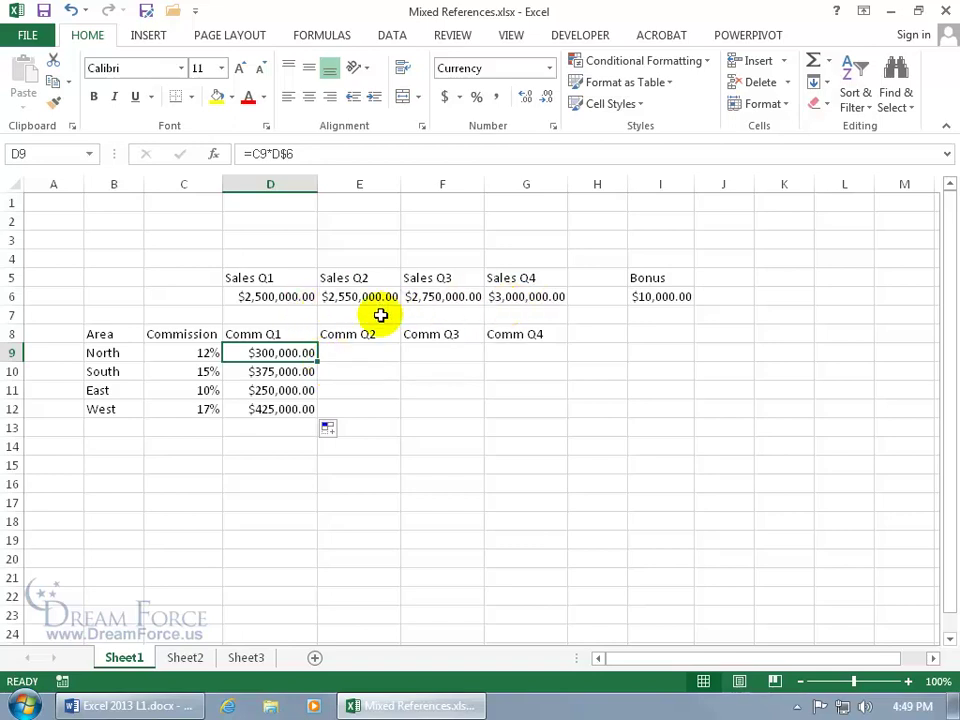
Review the Q1 and Q2 sales figures and North's commission rate in C9.
click(311, 297)
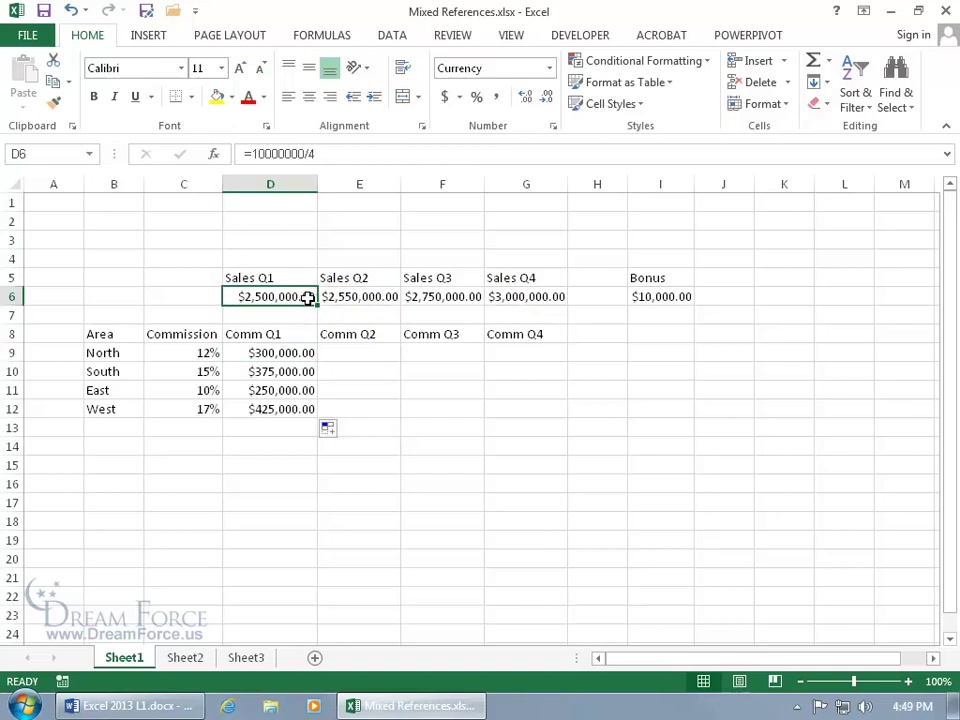
click(371, 296)
click(371, 296)
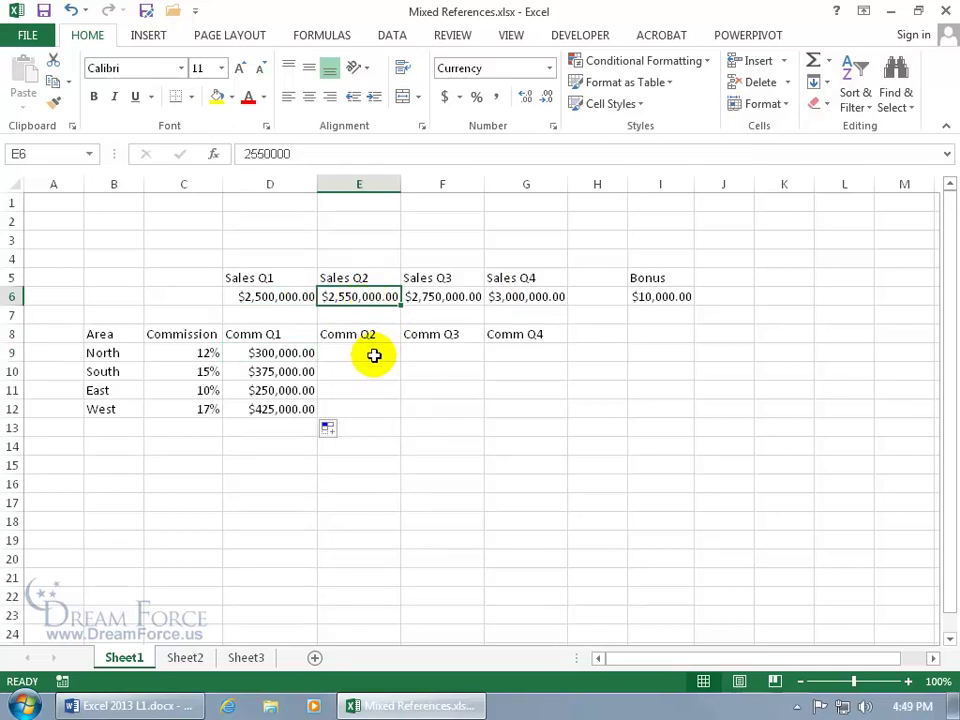
click(200, 354)
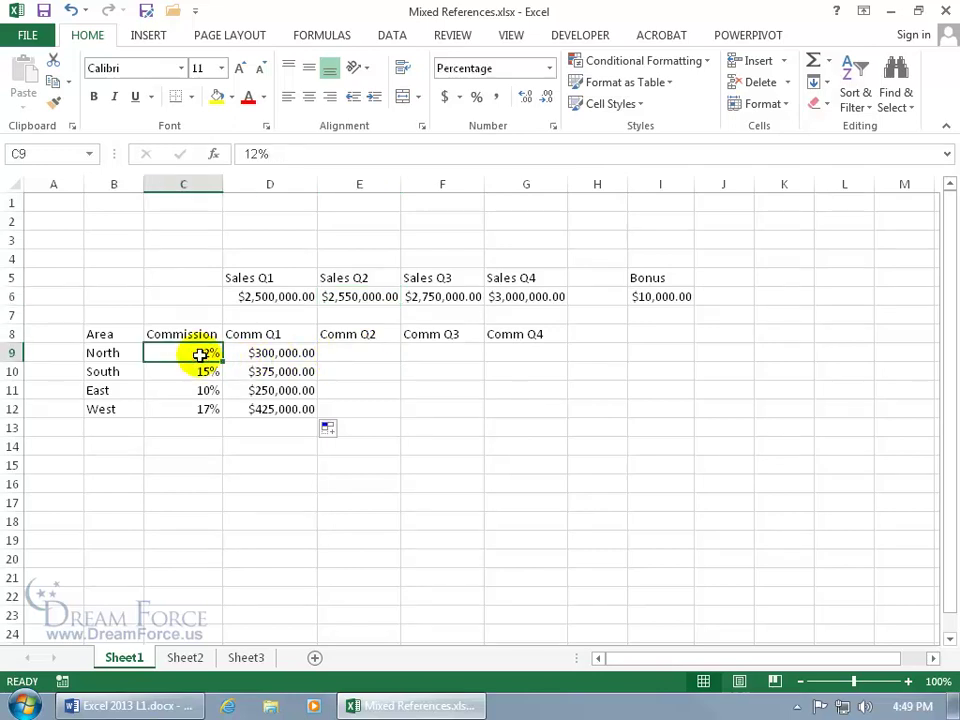
click(360, 297)
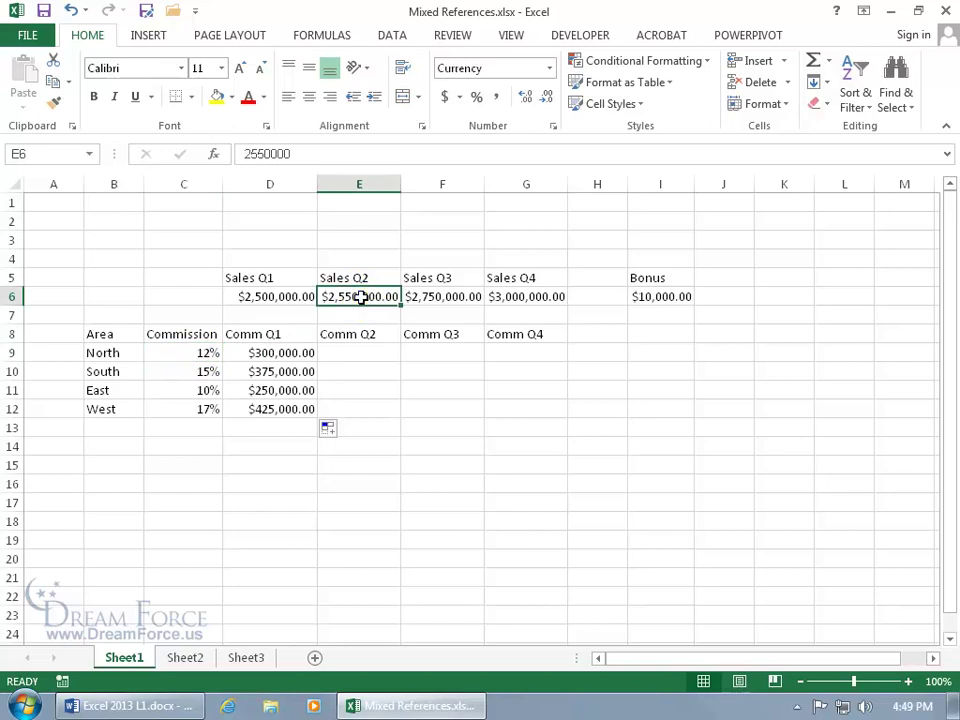
Copy D9's commission formula across row 9 into Comm Q2–Q4 (E9:G9).
click(288, 353)
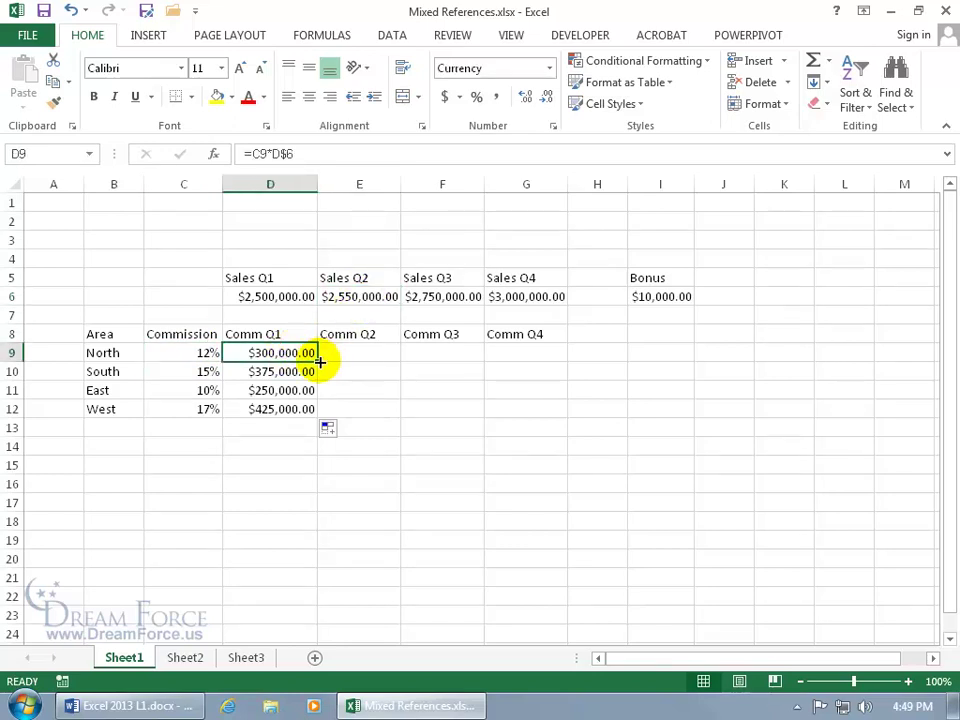
drag(319, 362, 549, 360)
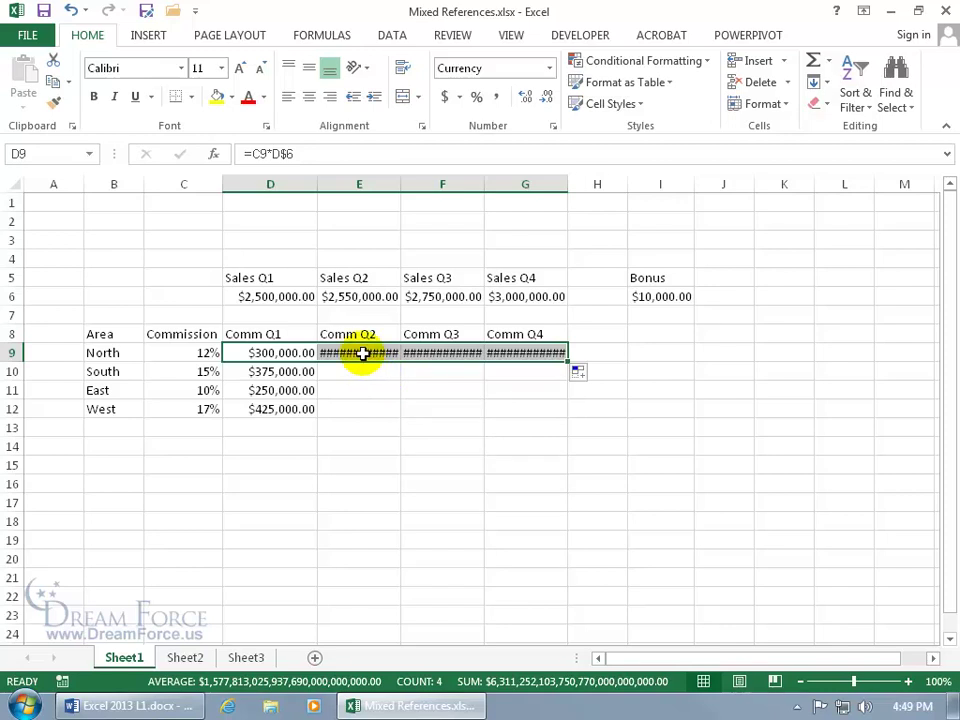
mouse_move(362, 353)
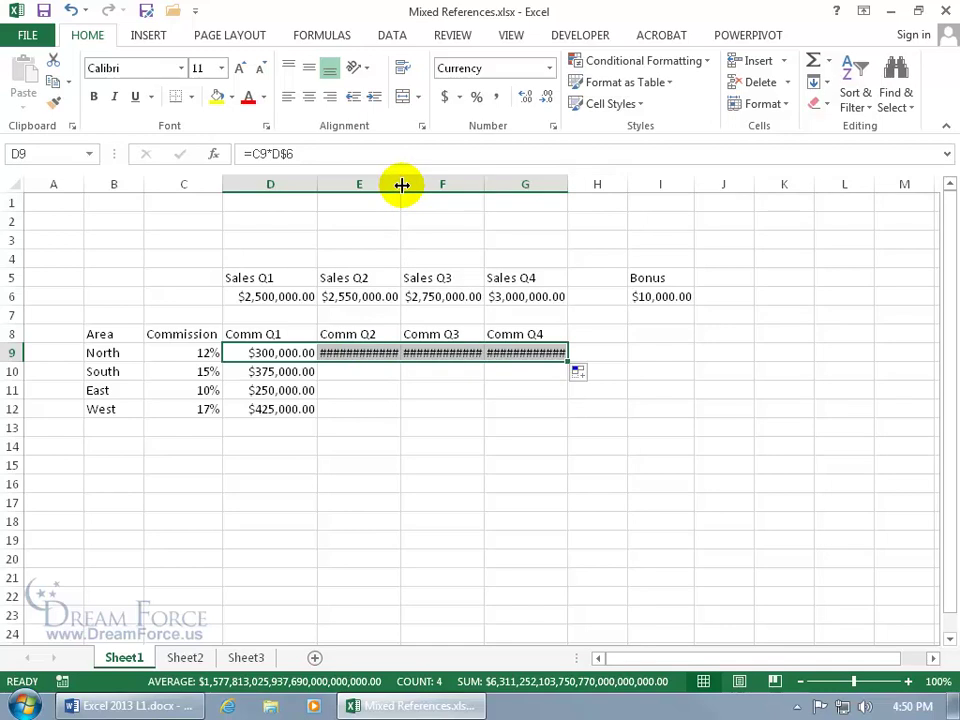
AutoFit column E to reveal $765,000,000,000.00, then inspect E9's formula.
drag(401, 185, 453, 185)
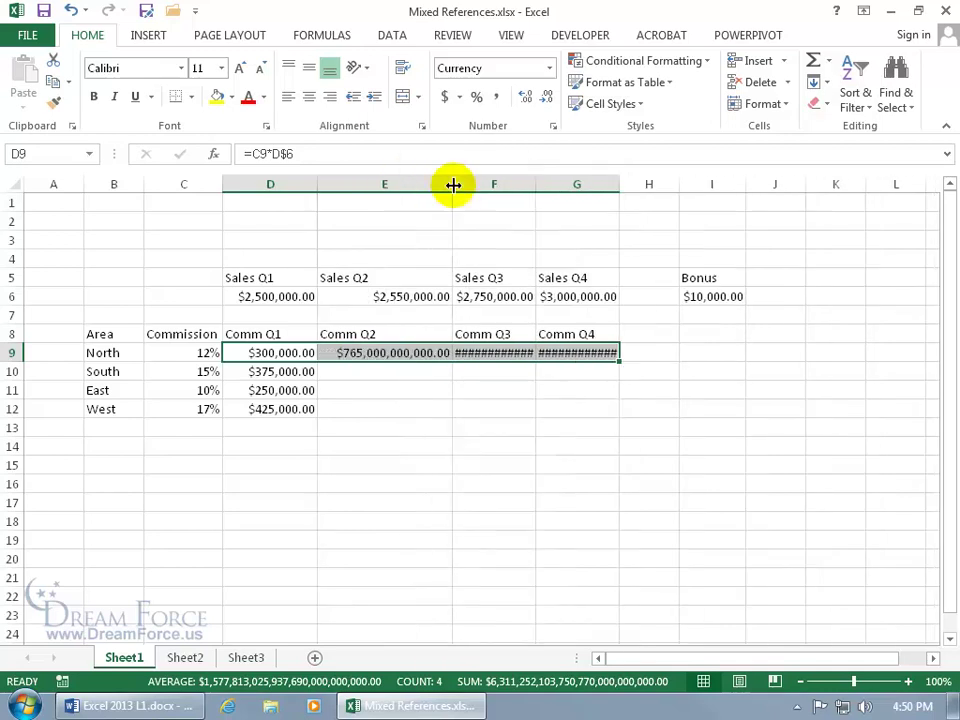
double_click(452, 185)
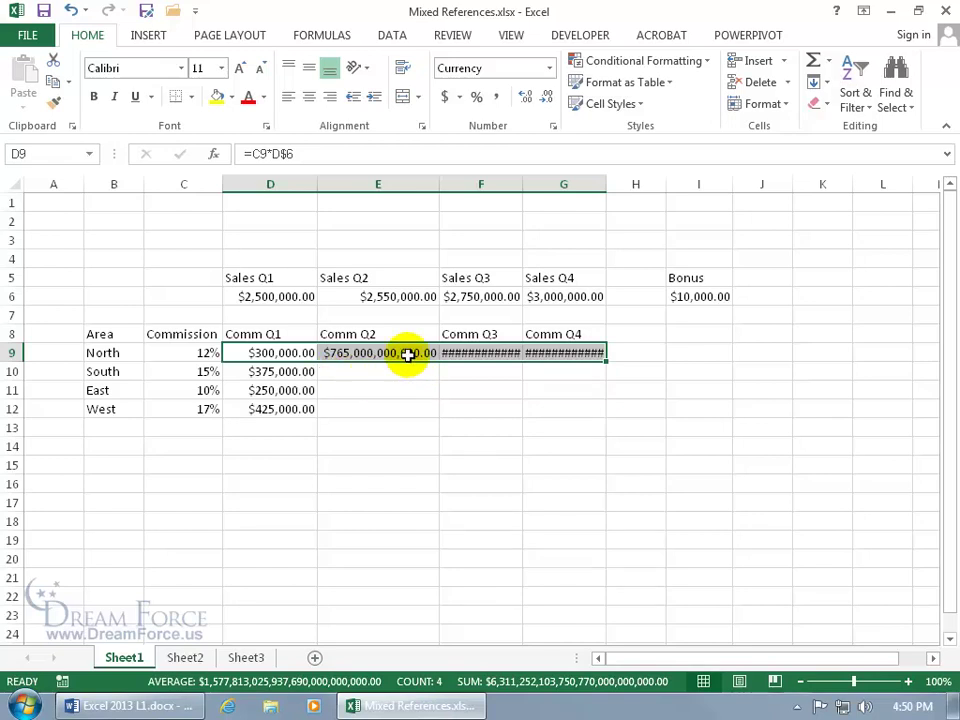
double_click(407, 353)
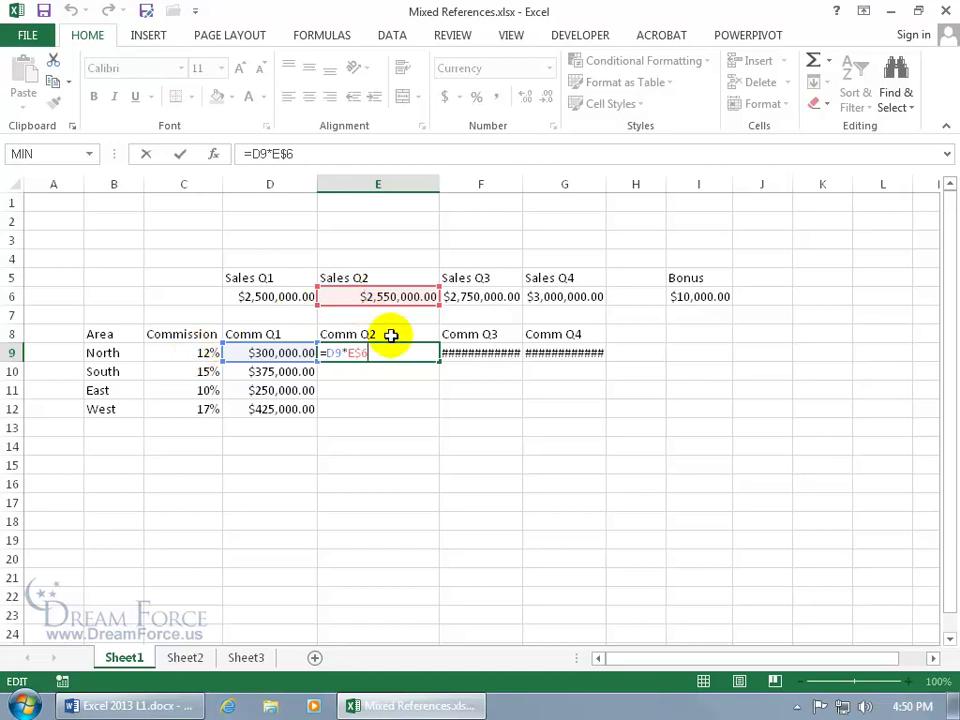
Change D9 to =$C9*D$6 and fill to G9, giving $306,000, $330,000 and $360,000.
key(ctrl+Return)
click(299, 355)
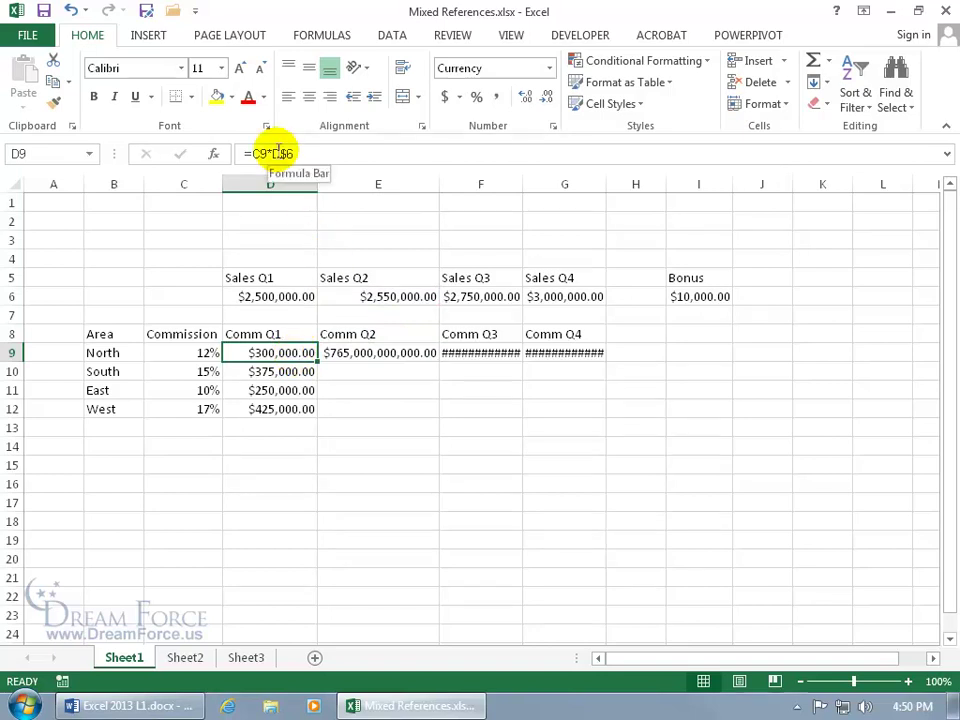
click(254, 153)
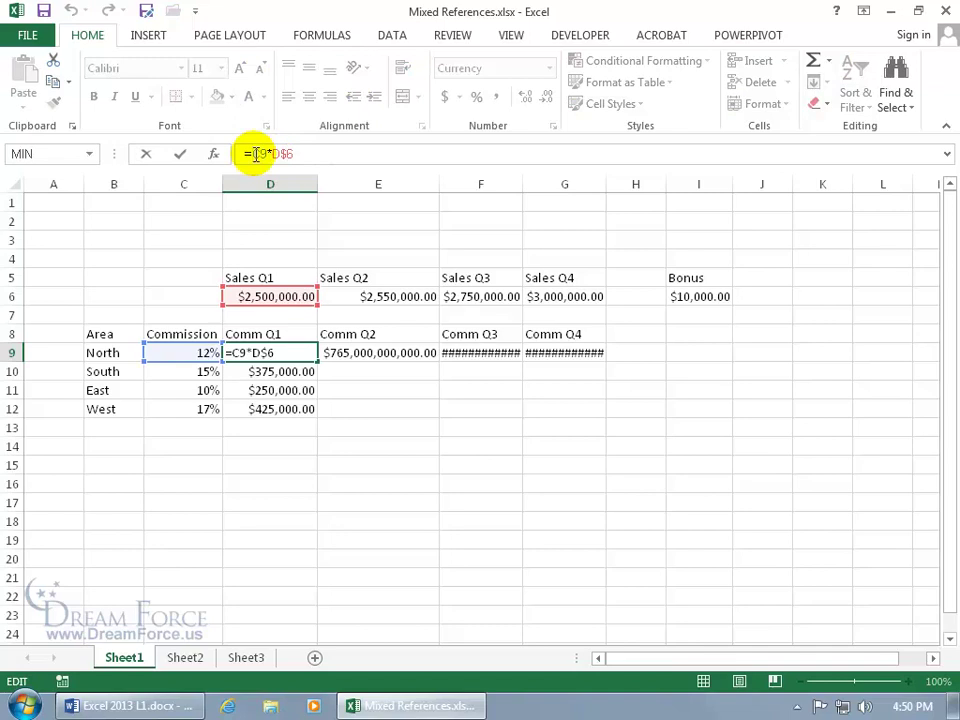
text($)
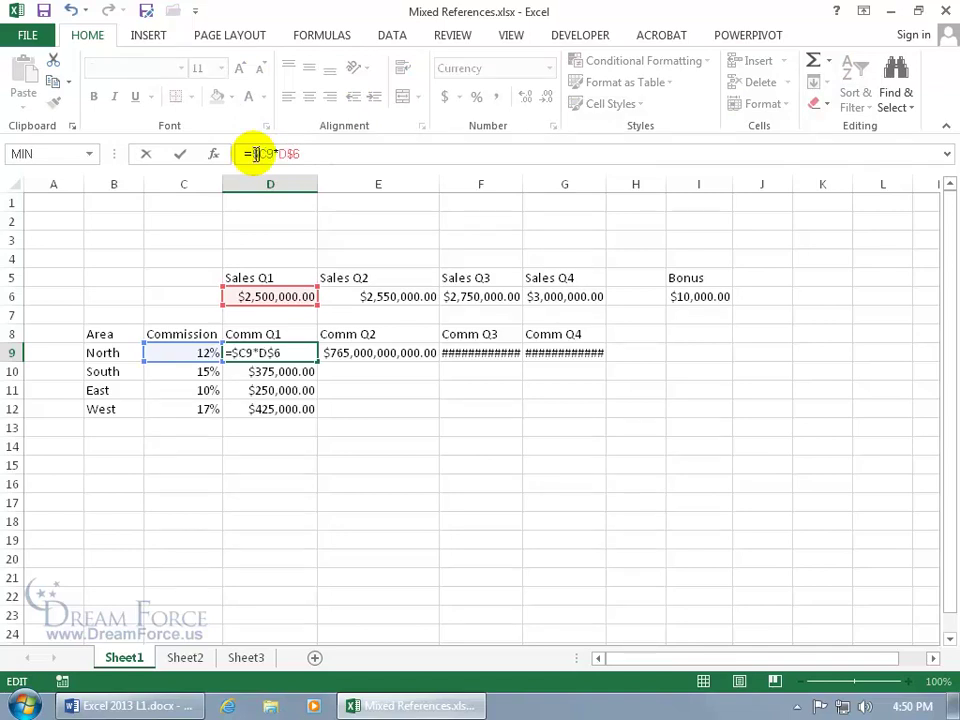
key(Return)
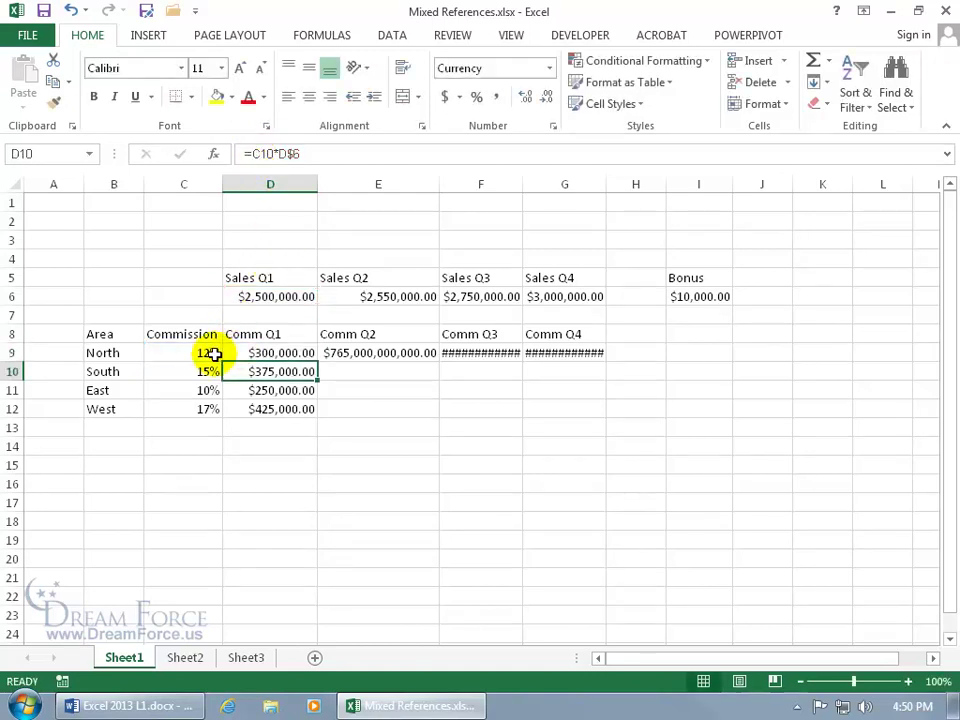
click(253, 354)
drag(316, 361, 596, 364)
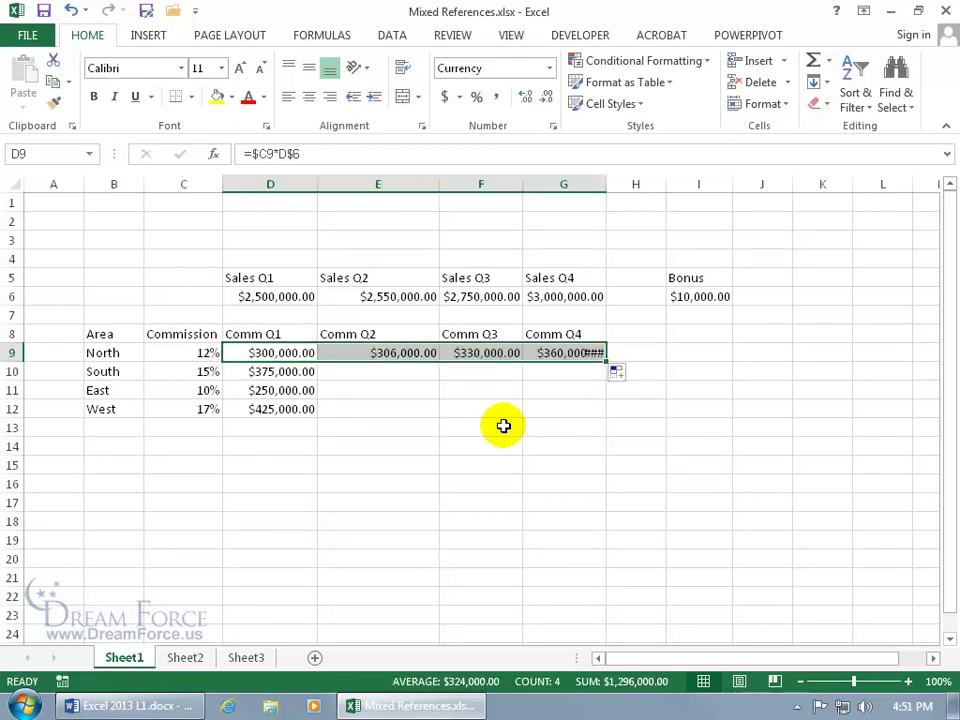
click(412, 354)
double_click(412, 354)
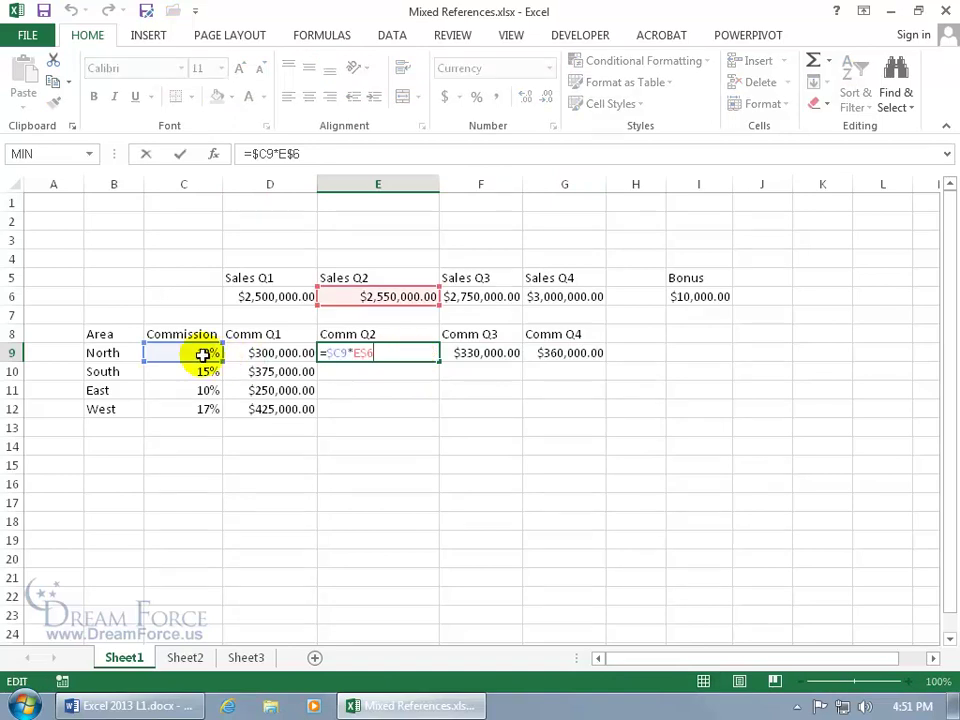
key(Return)
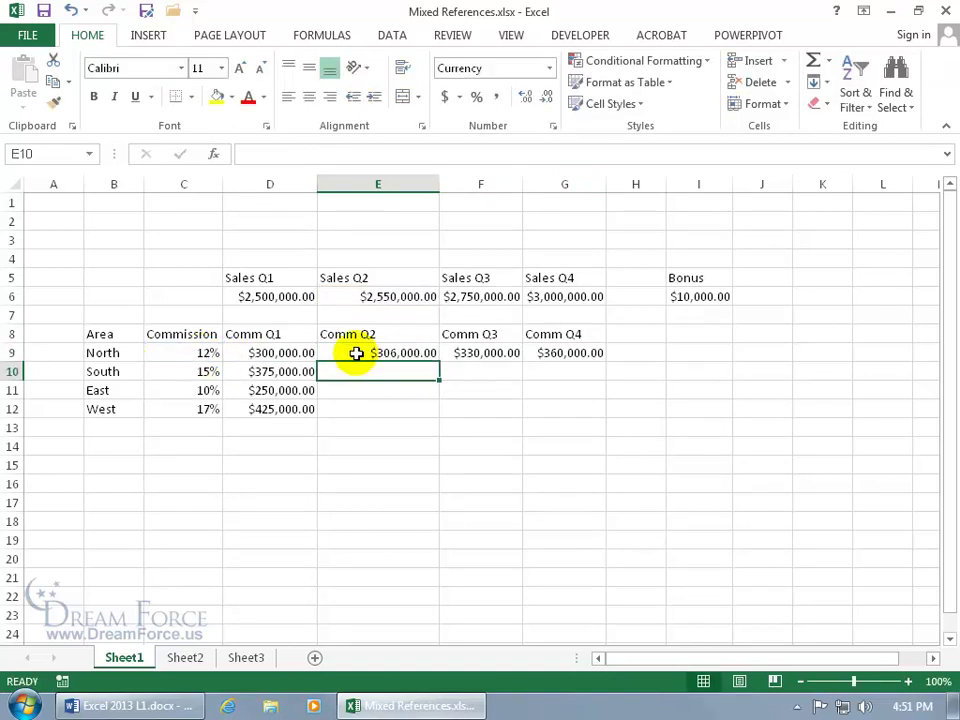
drag(356, 354, 529, 357)
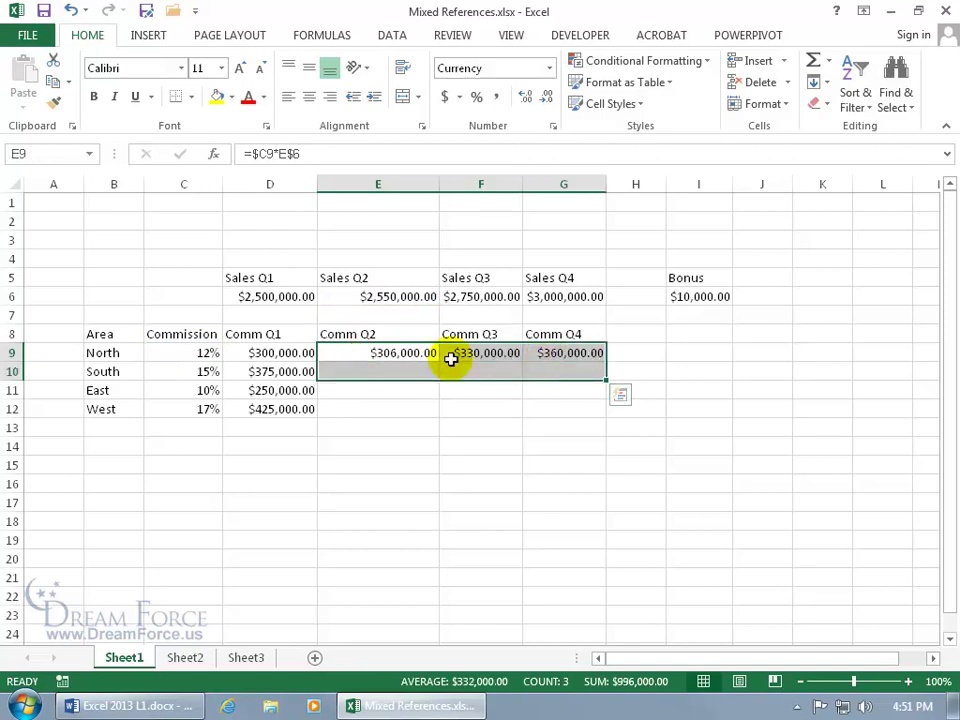
click(412, 354)
drag(435, 354, 549, 418)
double_click(489, 391)
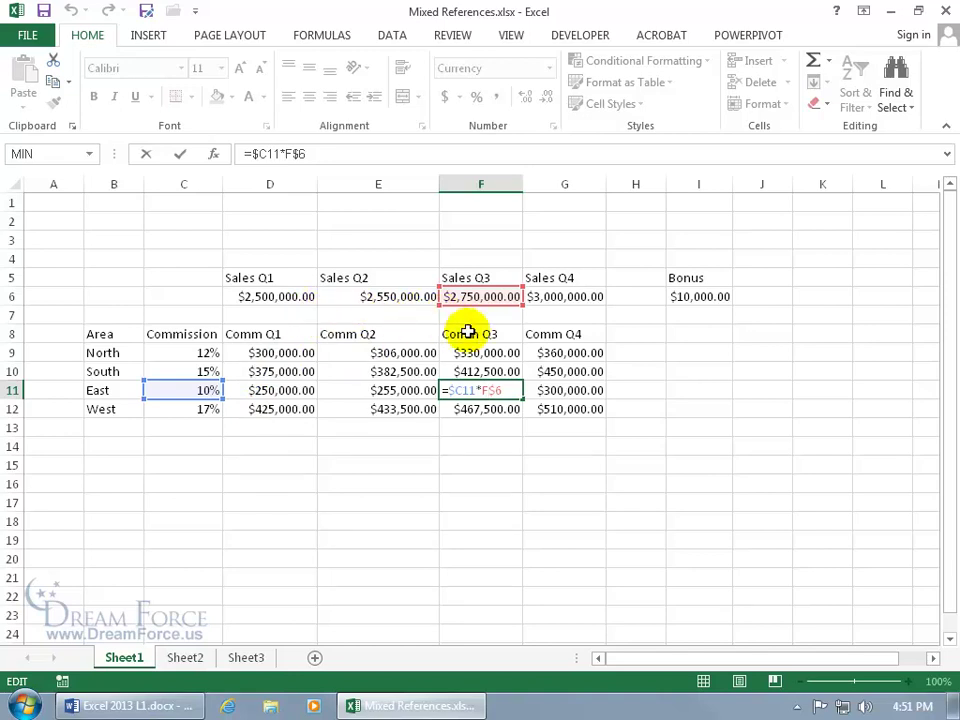
key(ctrl+Return)
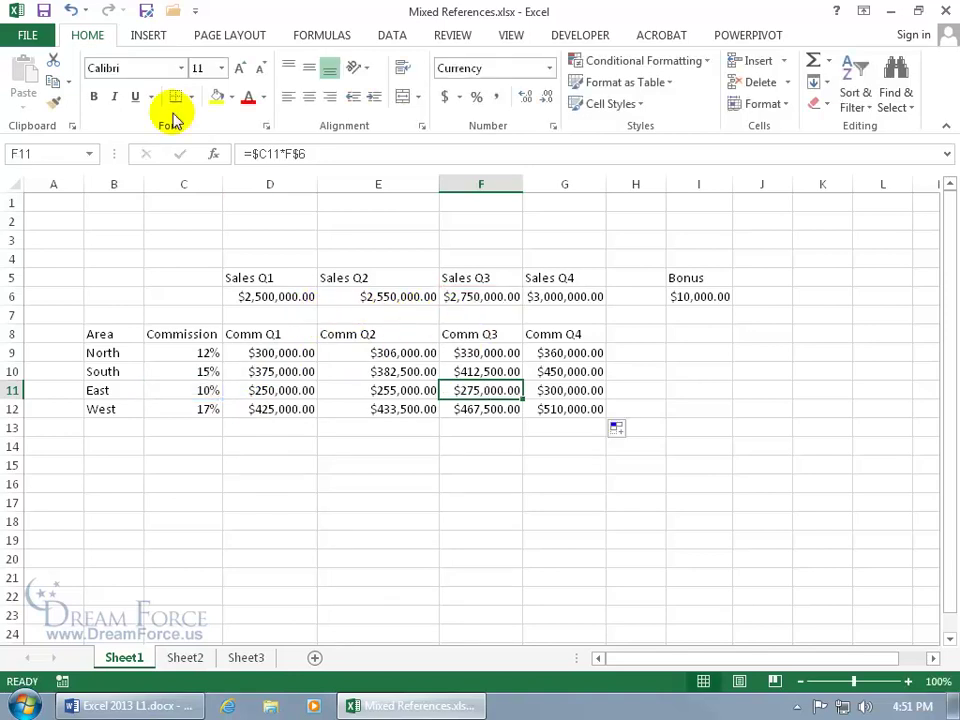
click(71, 10)
Change E9's formula to =$C$9*E$6, locking the commission rate to C9.
click(350, 353)
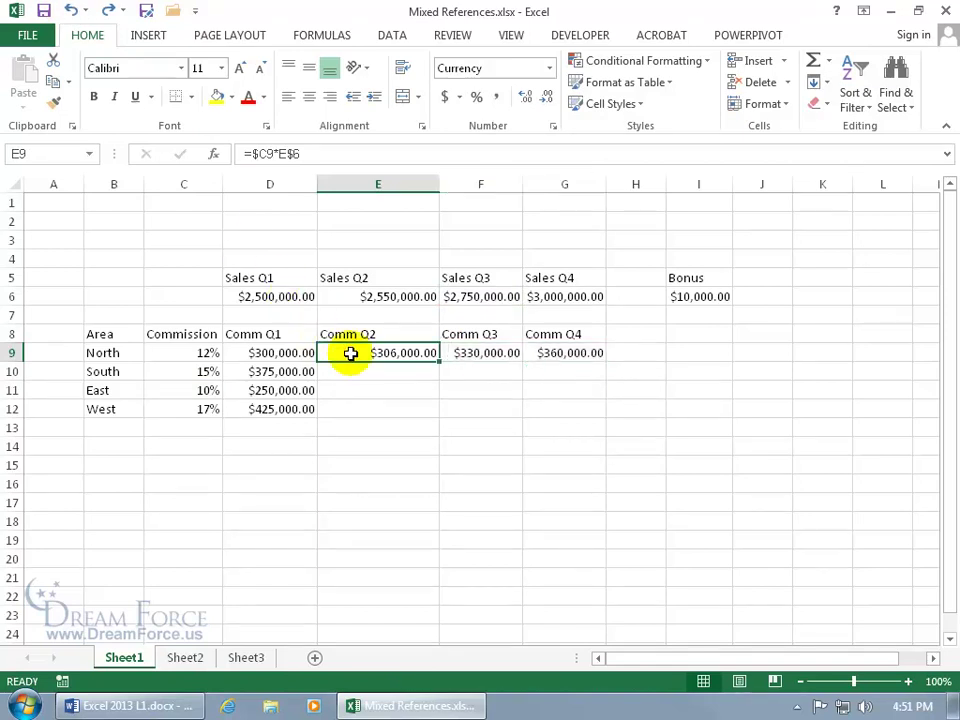
click(263, 154)
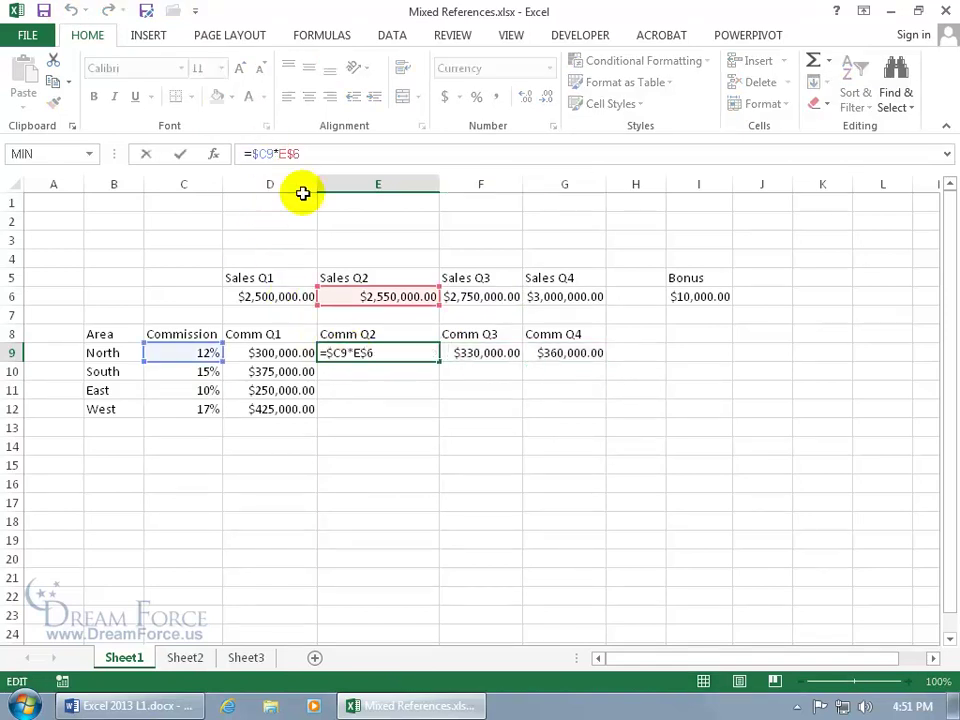
text($)
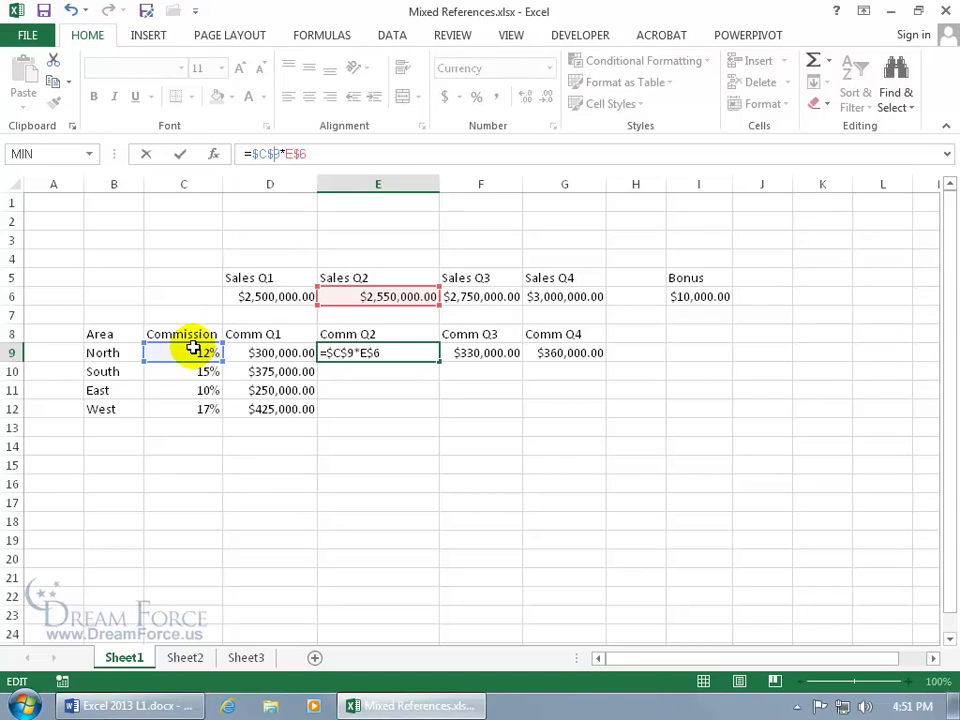
key(Return)
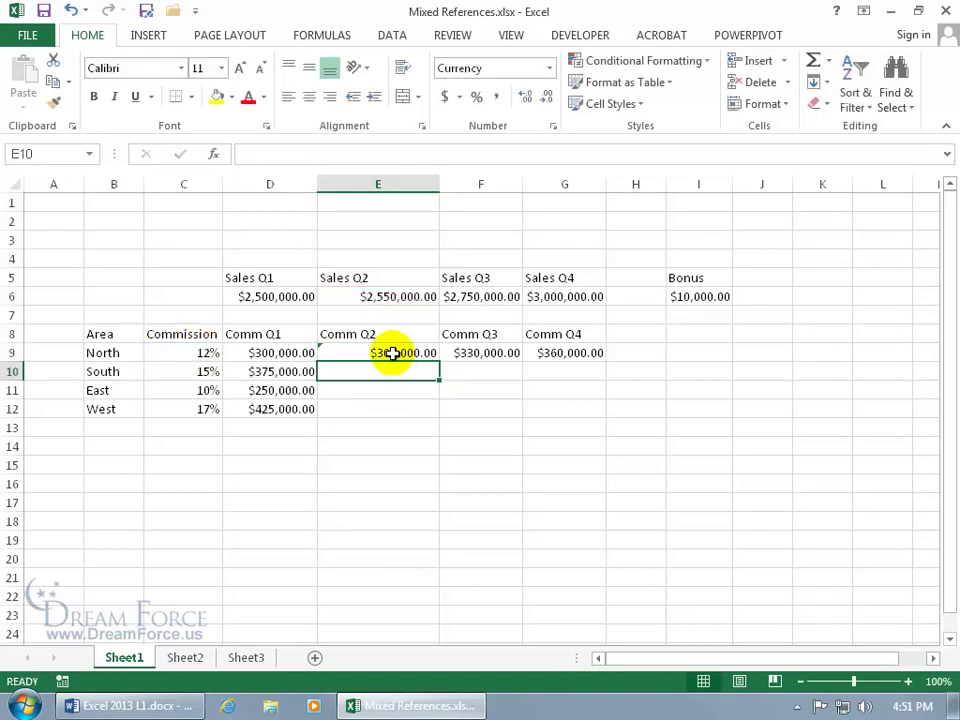
Fill E9 across to G9 and down to row 12, repeating North's amounts.
click(392, 353)
drag(438, 365, 585, 370)
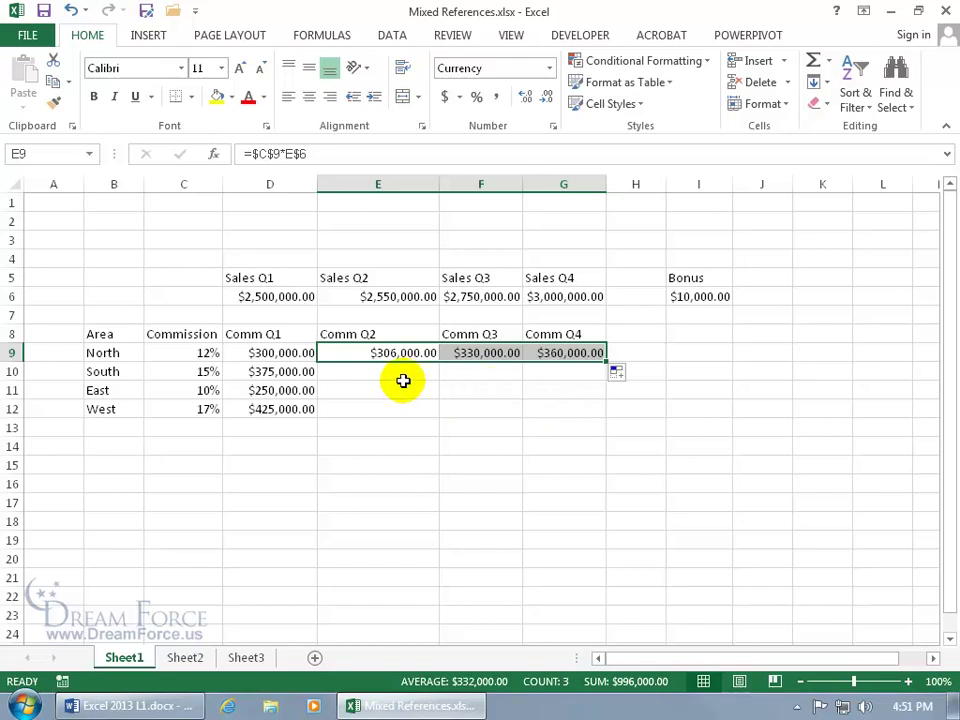
drag(606, 363, 607, 415)
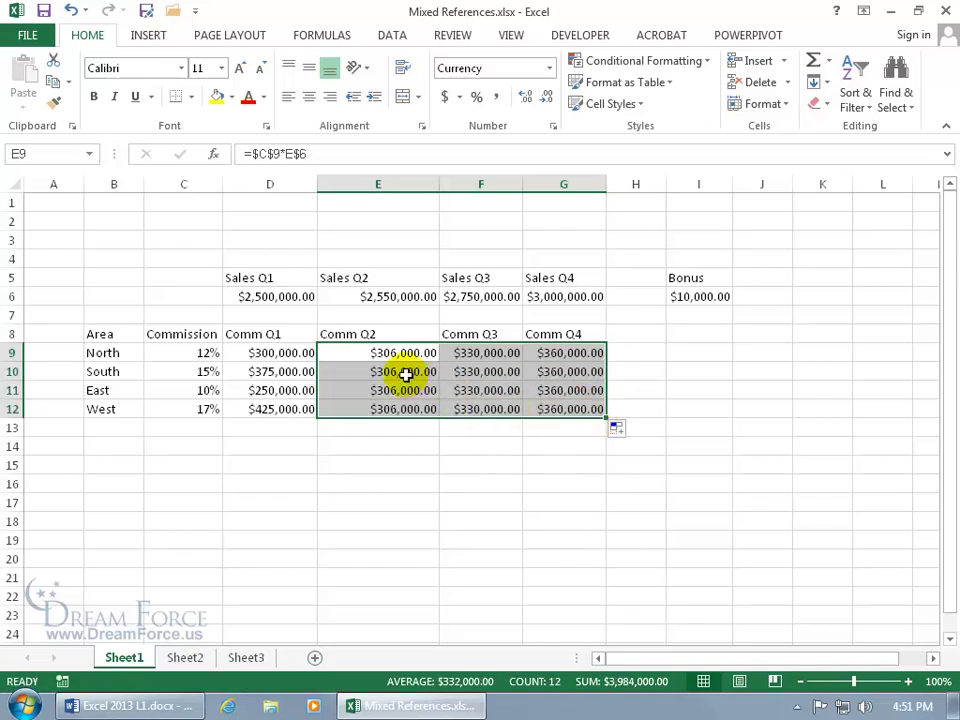
click(198, 354)
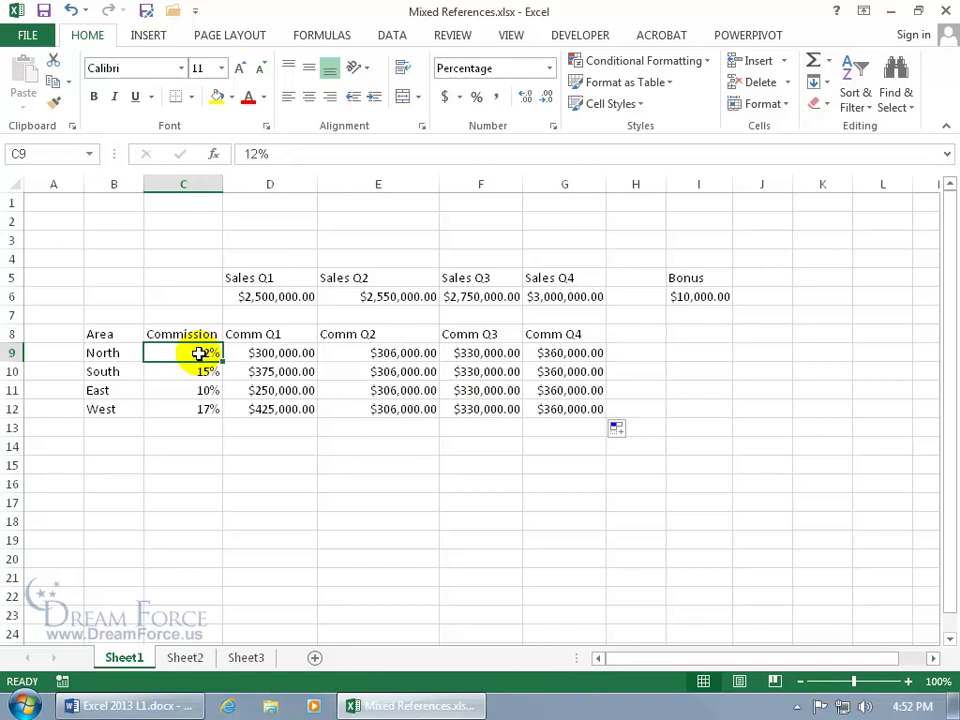
Inspect E11's formula, then undo the fill to clear South, East and West Q2–Q4.
double_click(390, 392)
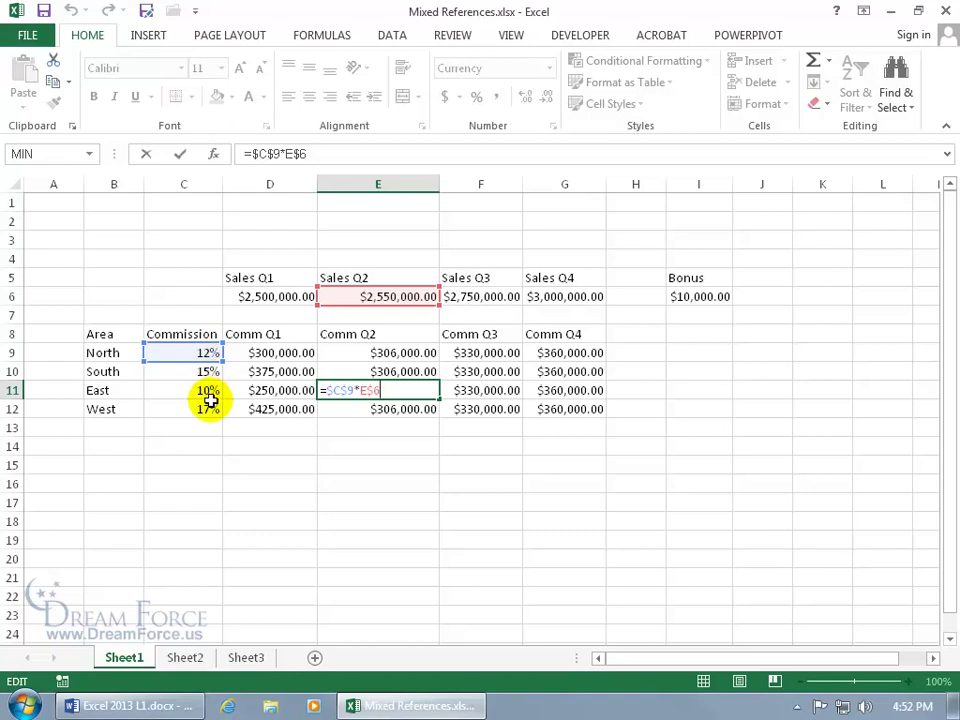
key(Escape)
click(67, 11)
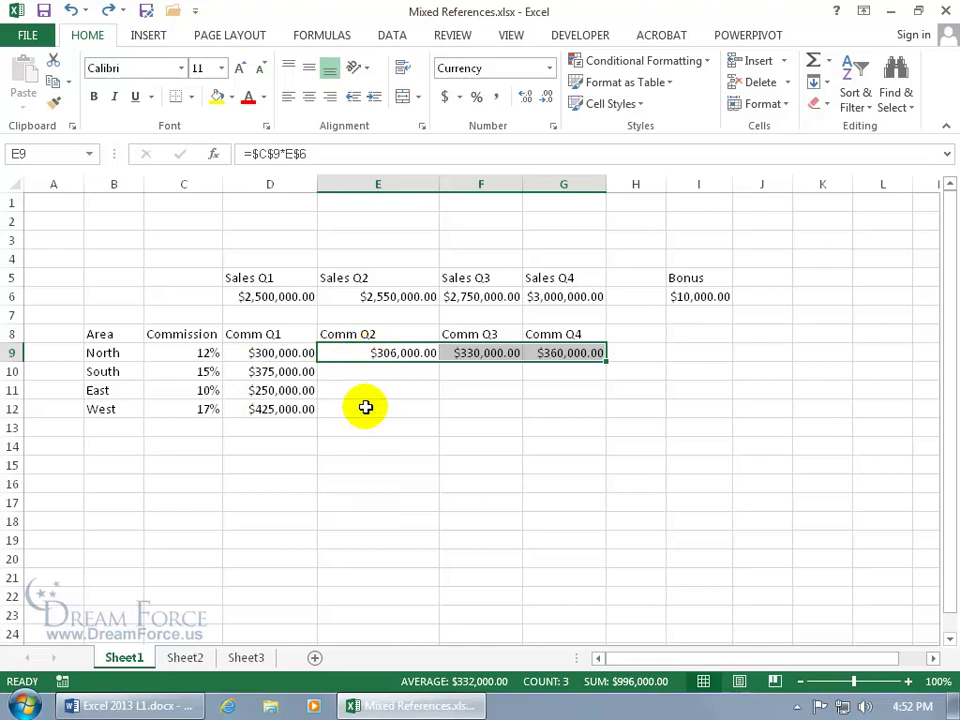
Edit E9's formula with F4 so the commission-rate reference no longer locks its row.
click(407, 355)
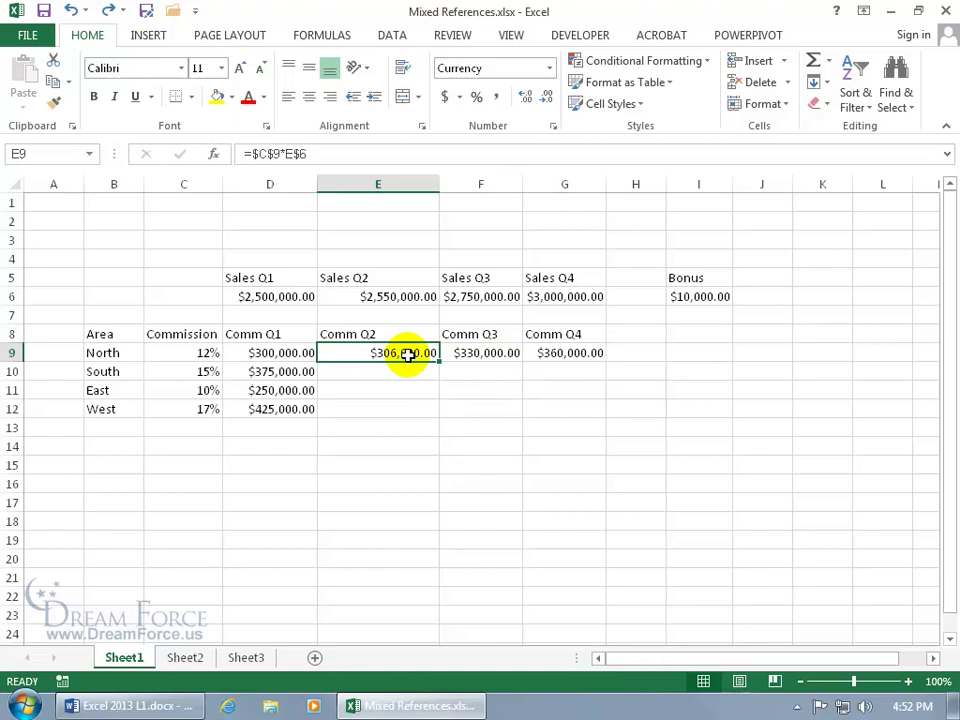
click(272, 153)
key(F4)
key(F4)
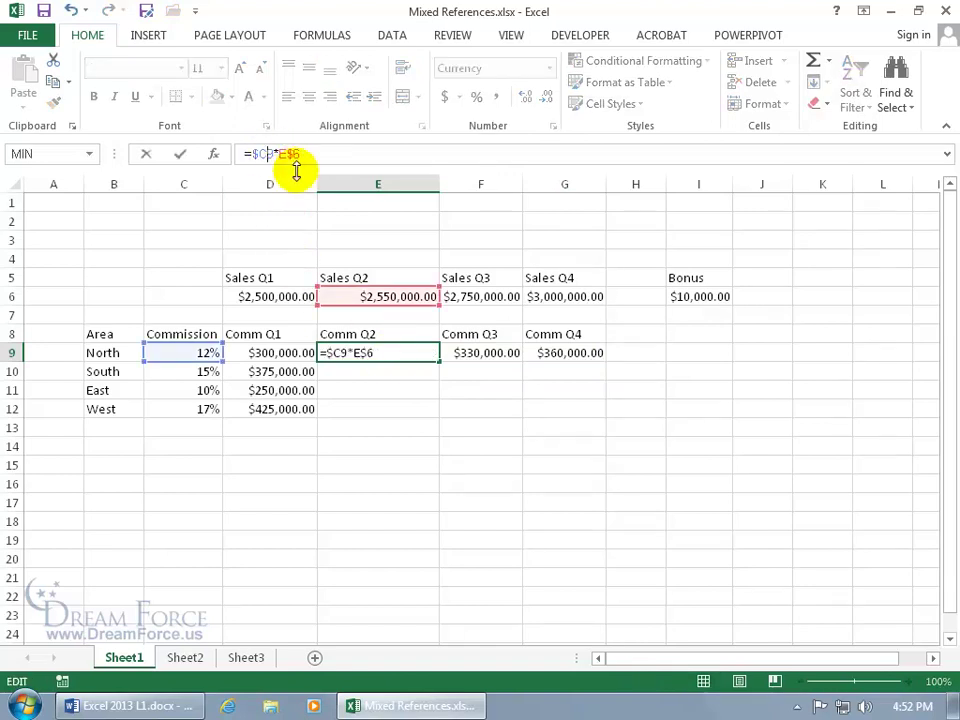
key(Return)
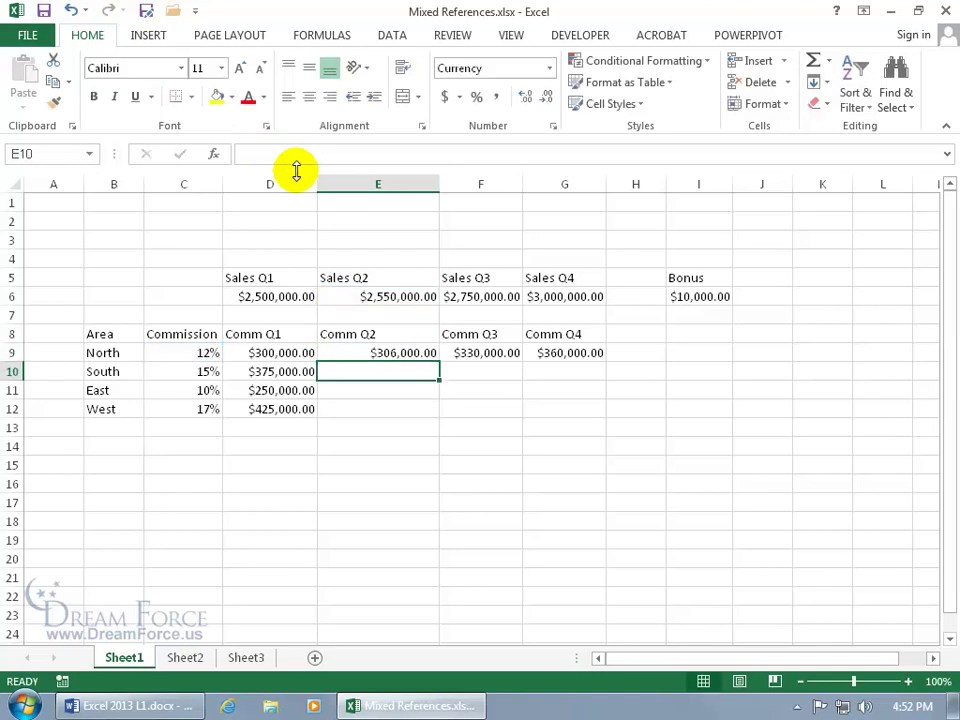
Fill E9 across to G9 and down to row 12, then check F11's mixed-reference formula.
click(361, 353)
drag(437, 360, 585, 358)
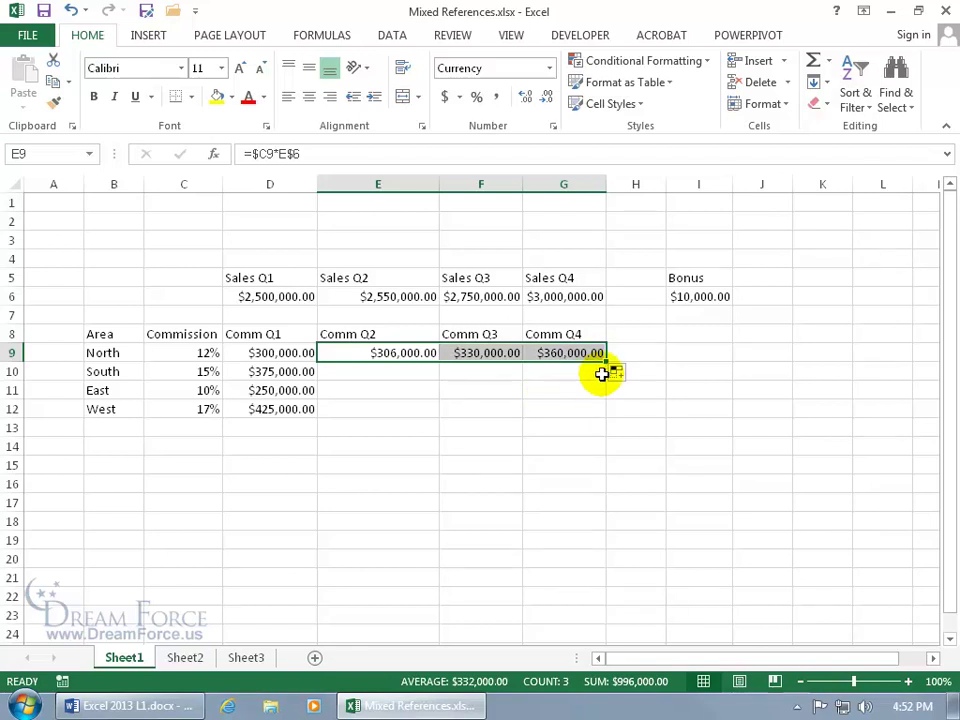
drag(607, 358, 609, 418)
double_click(487, 391)
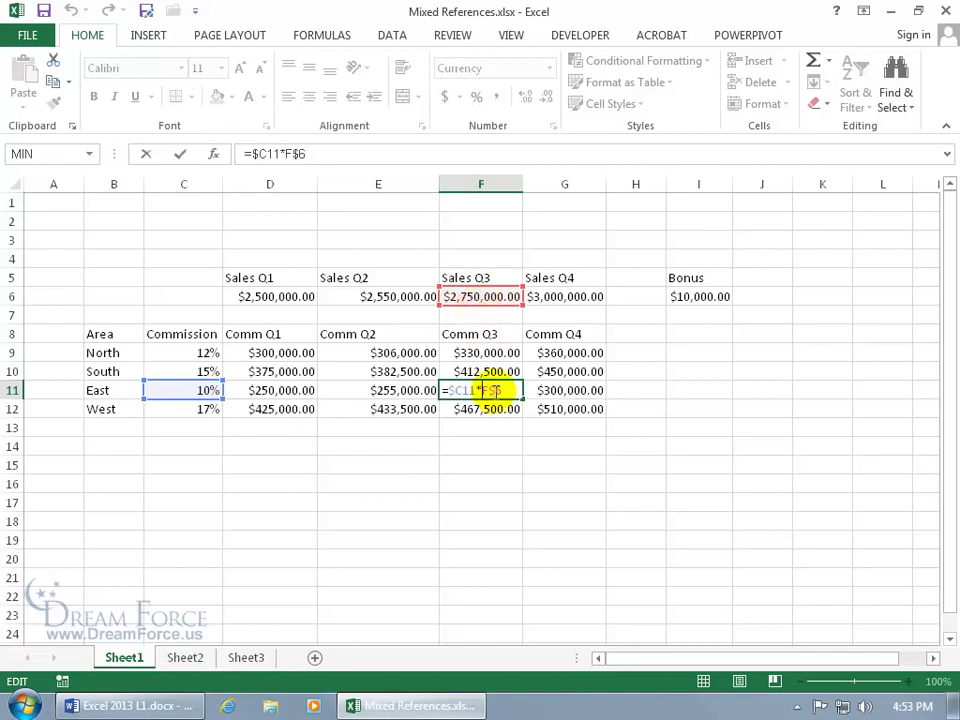
key(ctrl+Return)
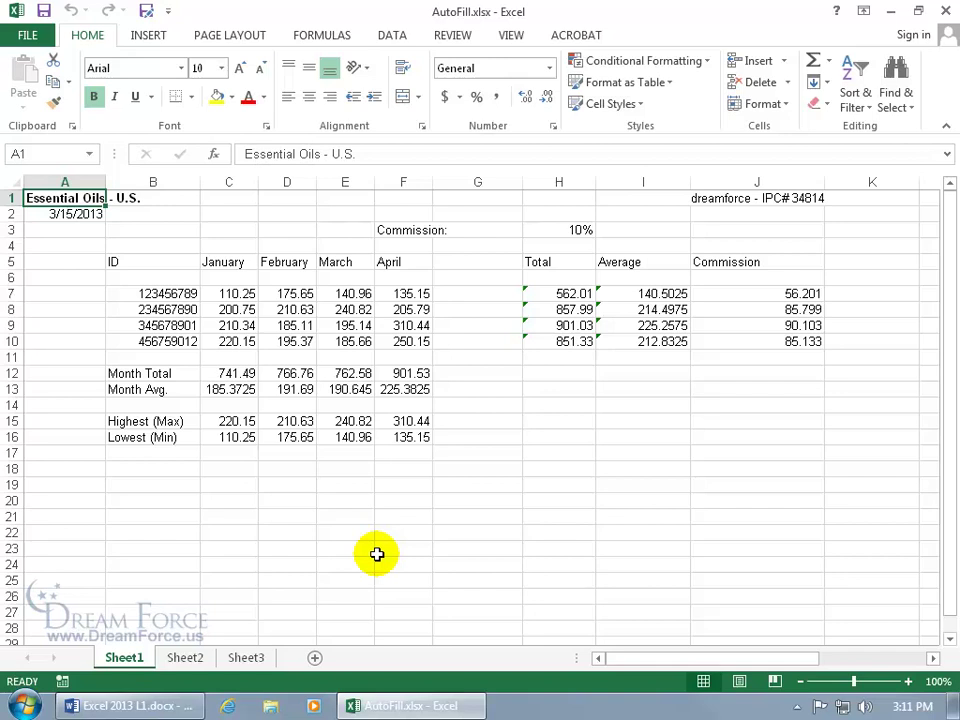
click(568, 262)
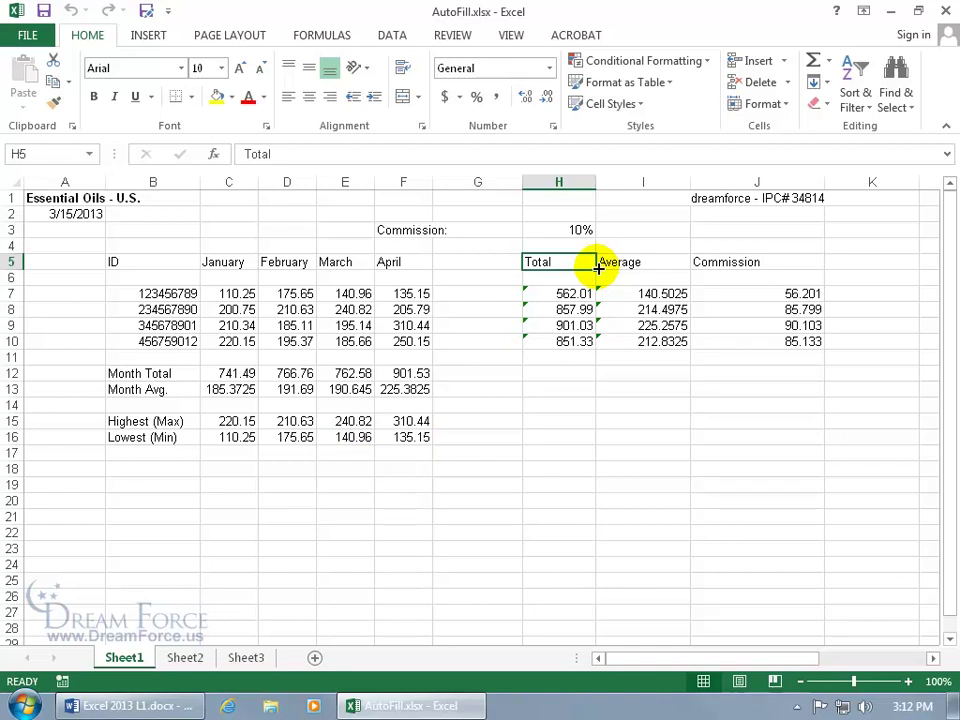
drag(597, 268, 600, 285)
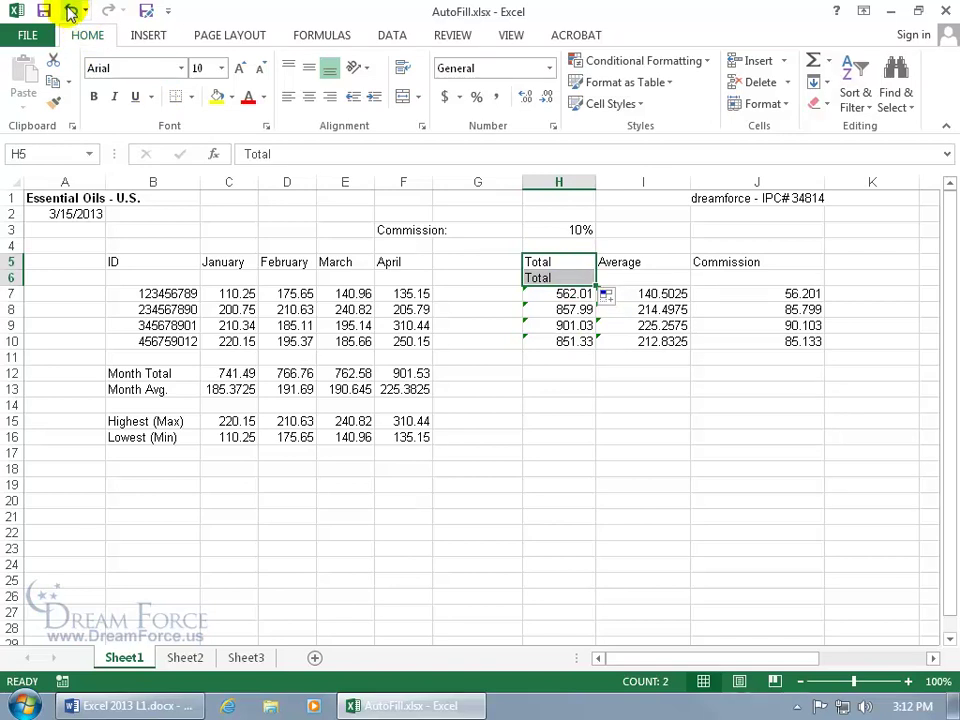
click(71, 10)
drag(597, 271, 790, 261)
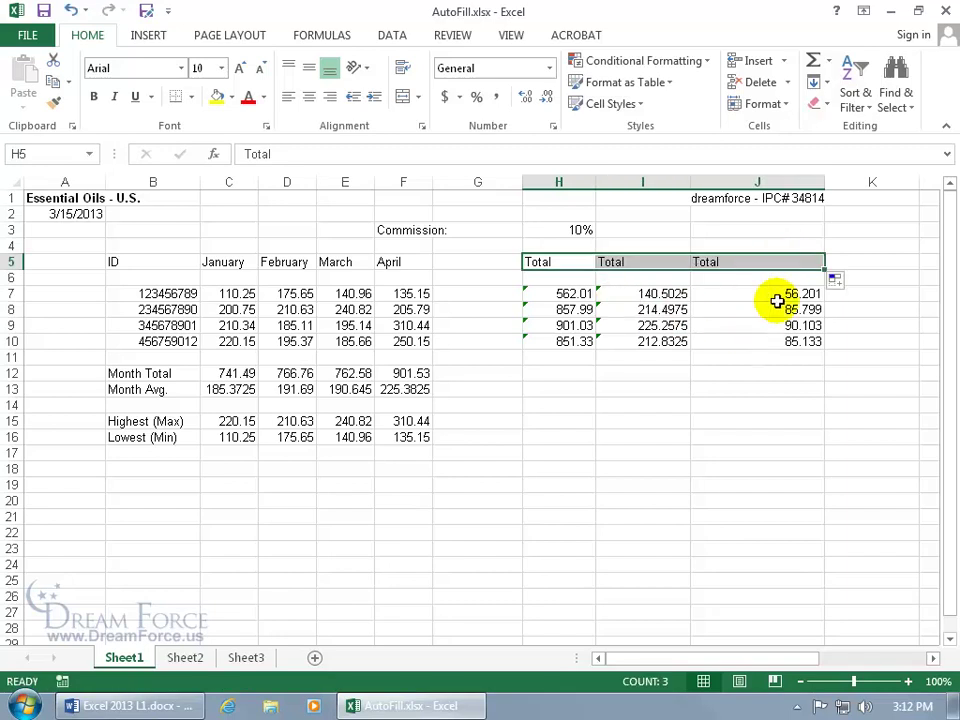
click(72, 11)
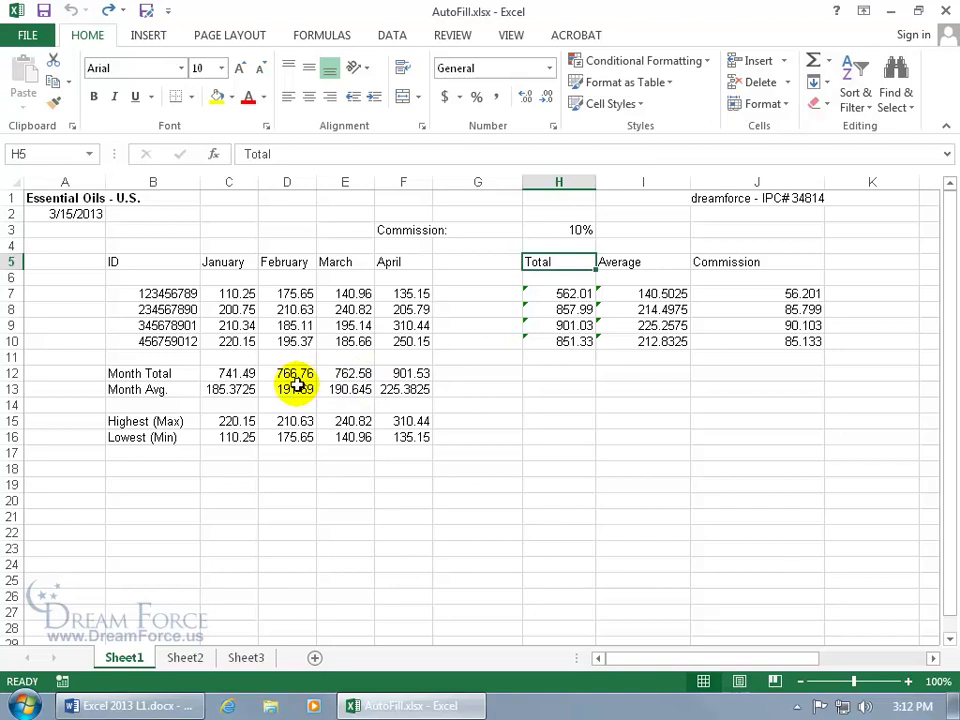
Inspect the Month Total formulas in C12 and D12, then clear D12:F12.
click(245, 375)
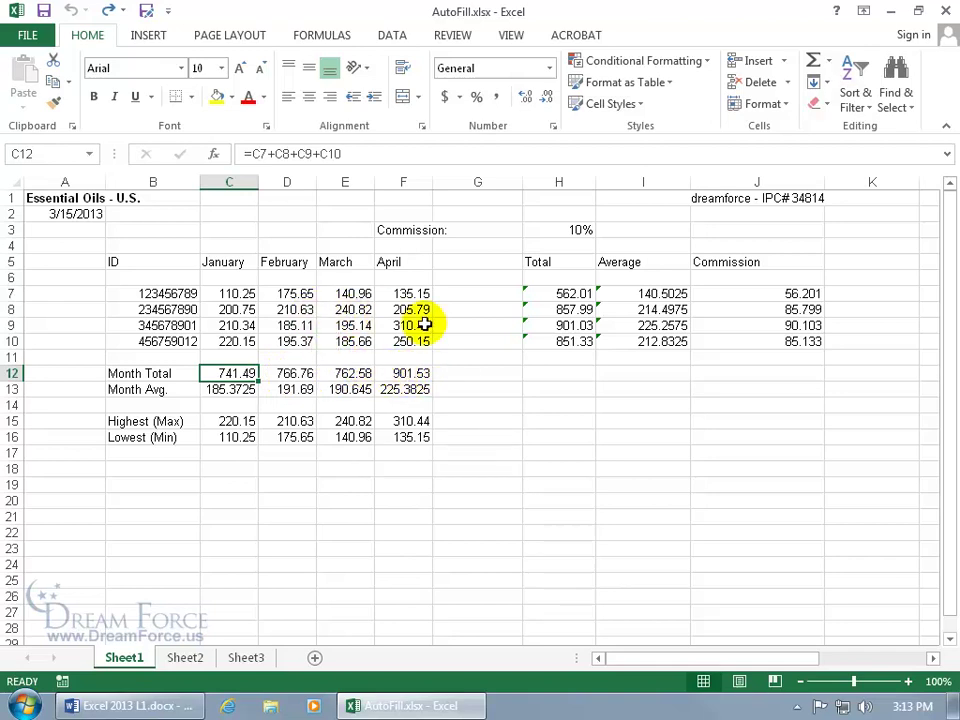
click(298, 373)
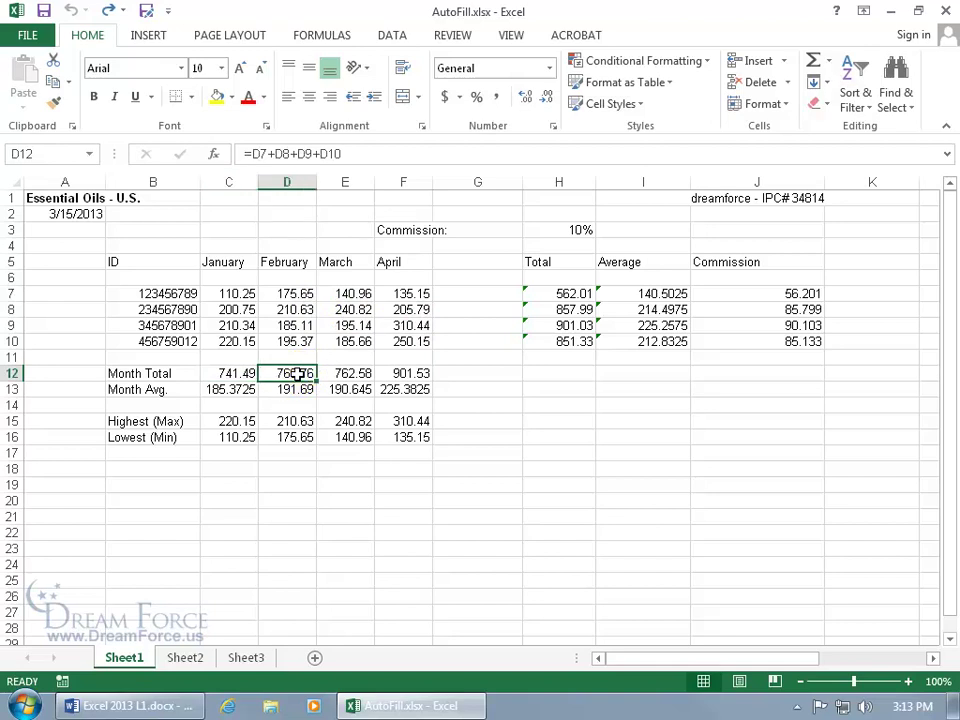
click(240, 373)
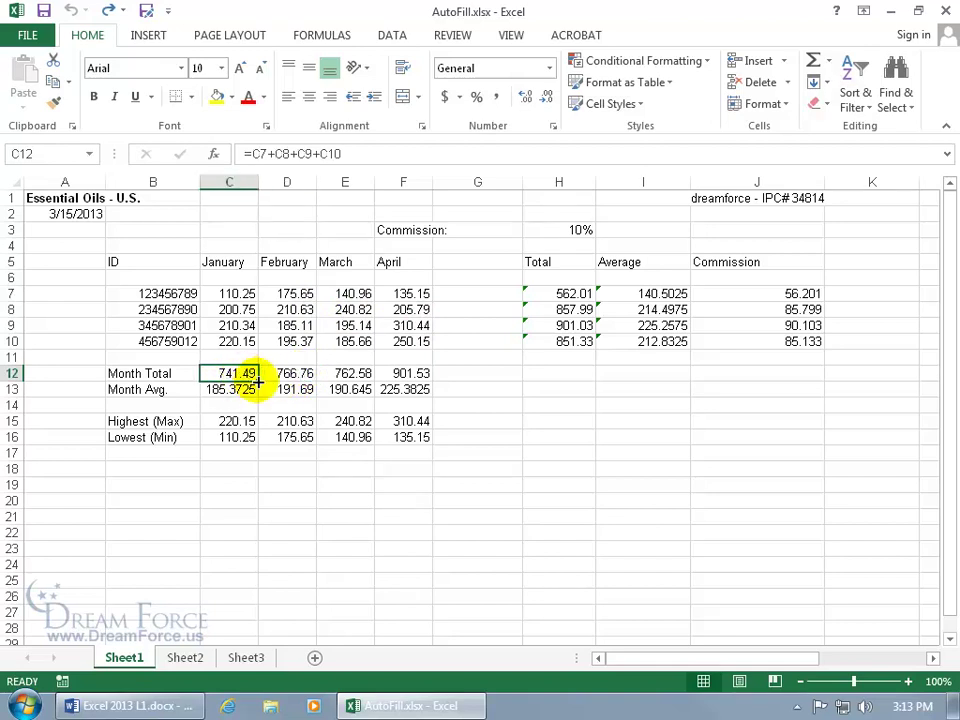
drag(268, 370, 399, 371)
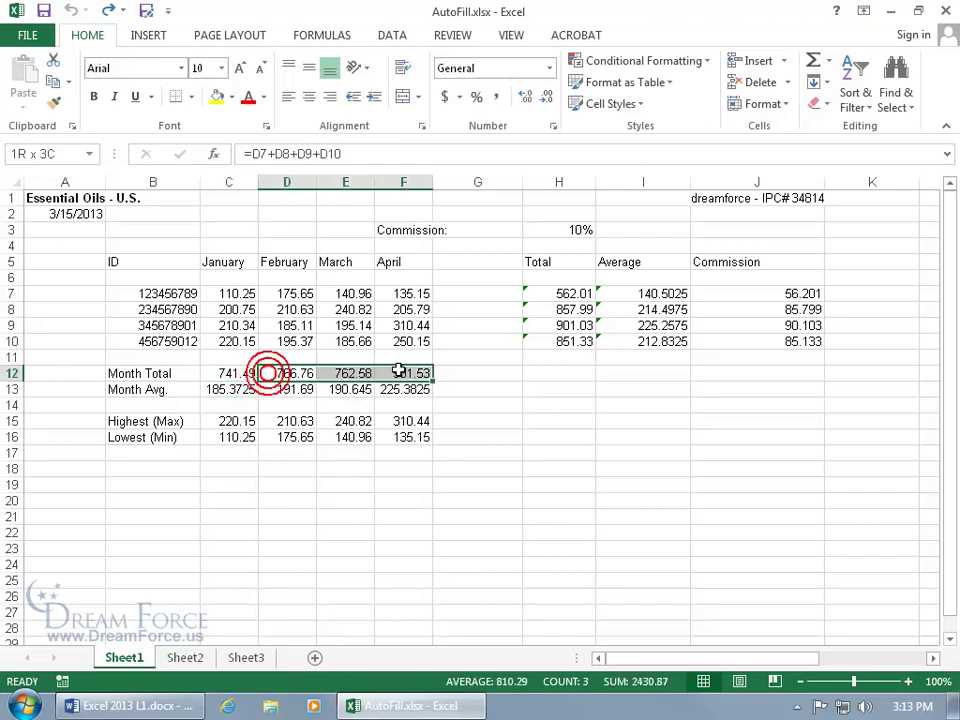
key(Delete)
Fill C12's total formula across to F12 and verify D12 (766.76) and E12.
click(245, 374)
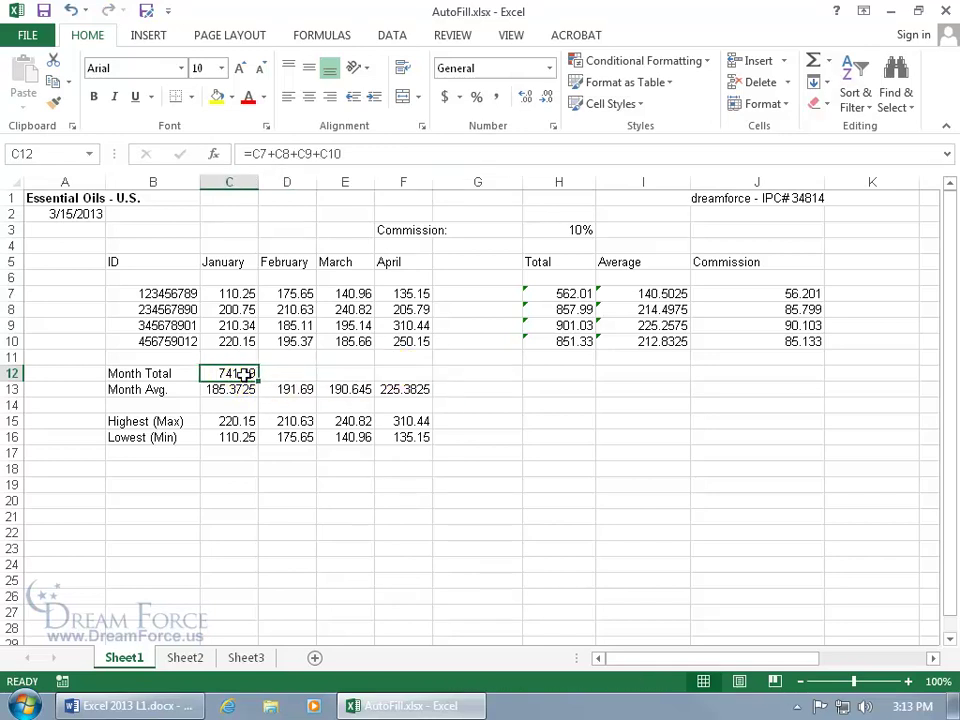
drag(258, 384, 418, 383)
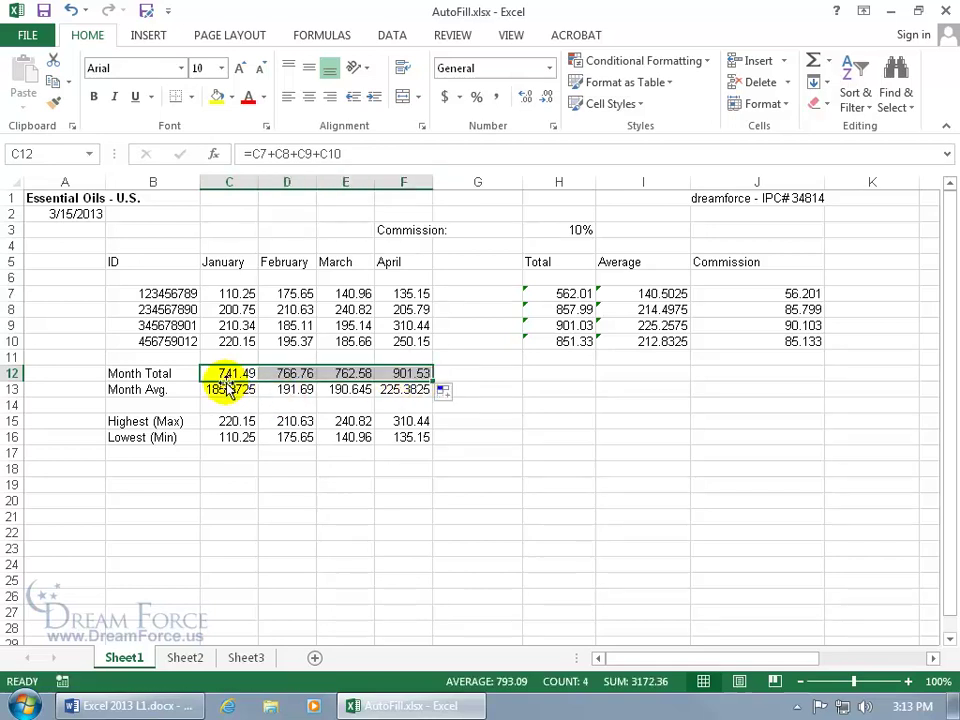
click(241, 376)
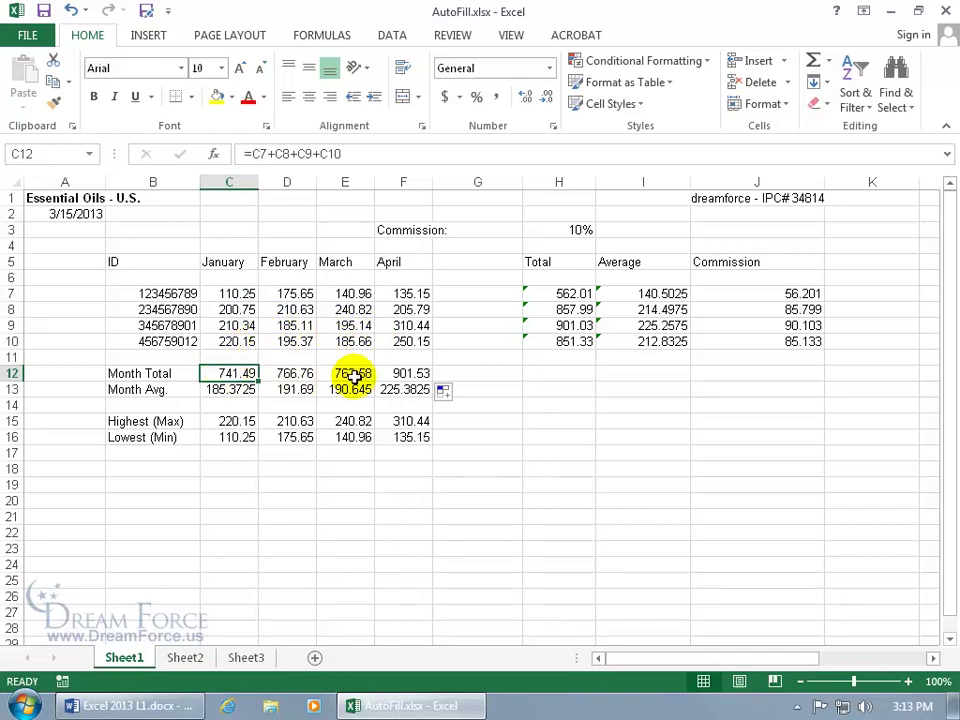
click(297, 373)
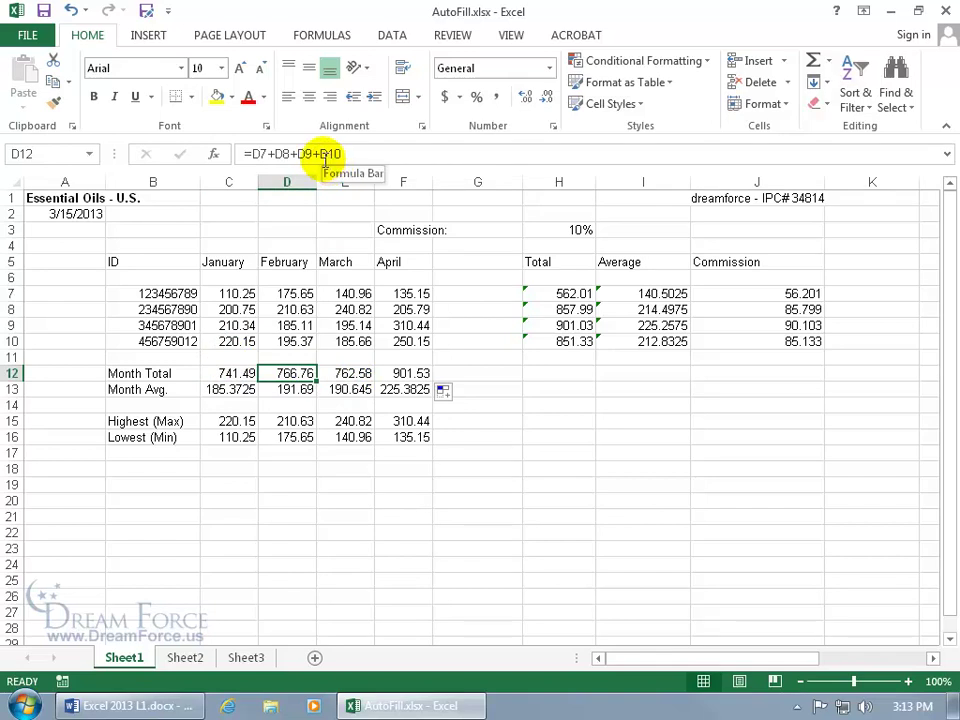
click(352, 378)
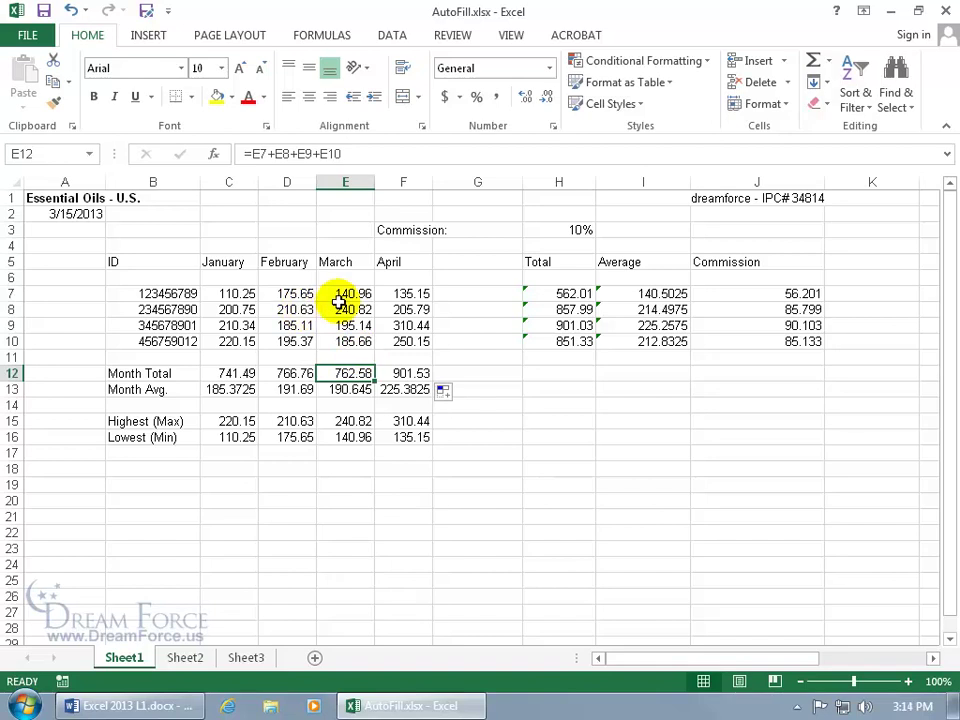
click(557, 292)
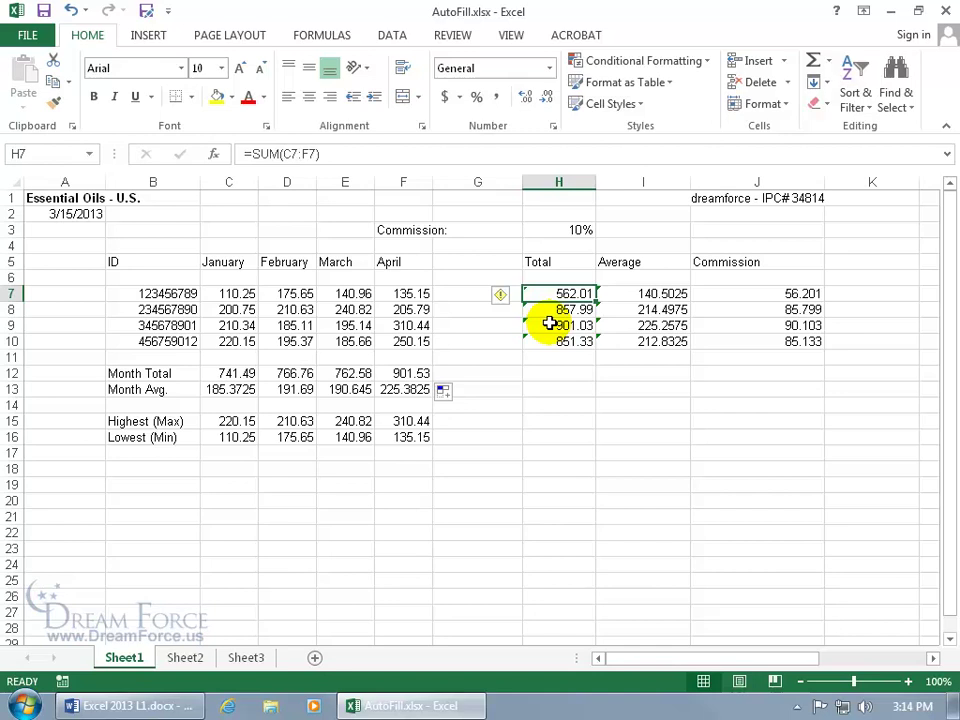
drag(395, 372, 289, 369)
key(Delete)
click(242, 370)
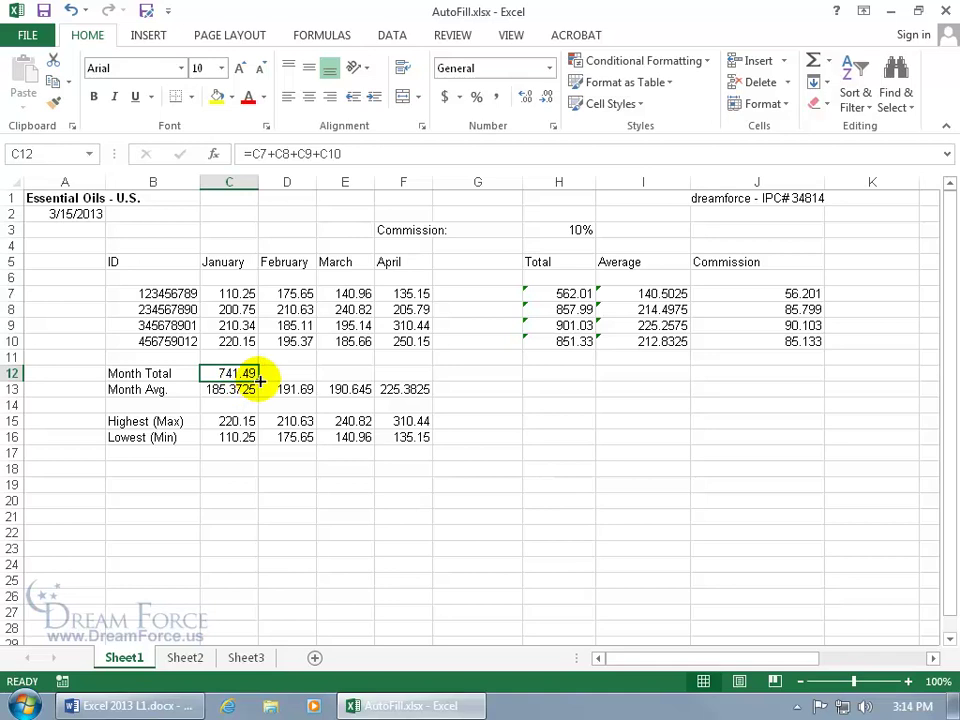
drag(258, 380, 262, 398)
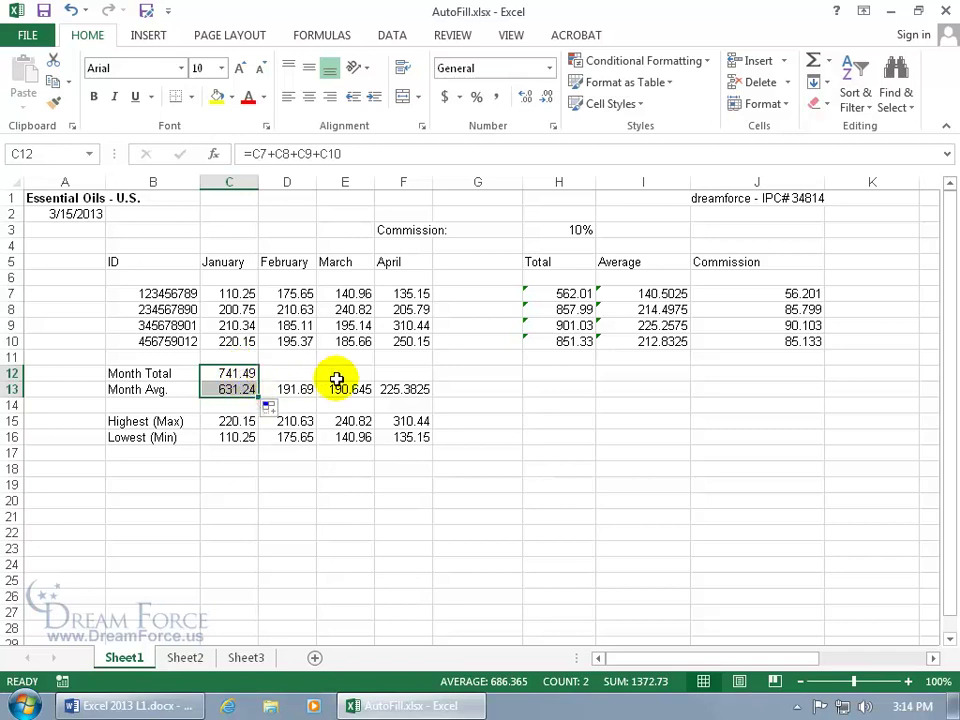
click(72, 12)
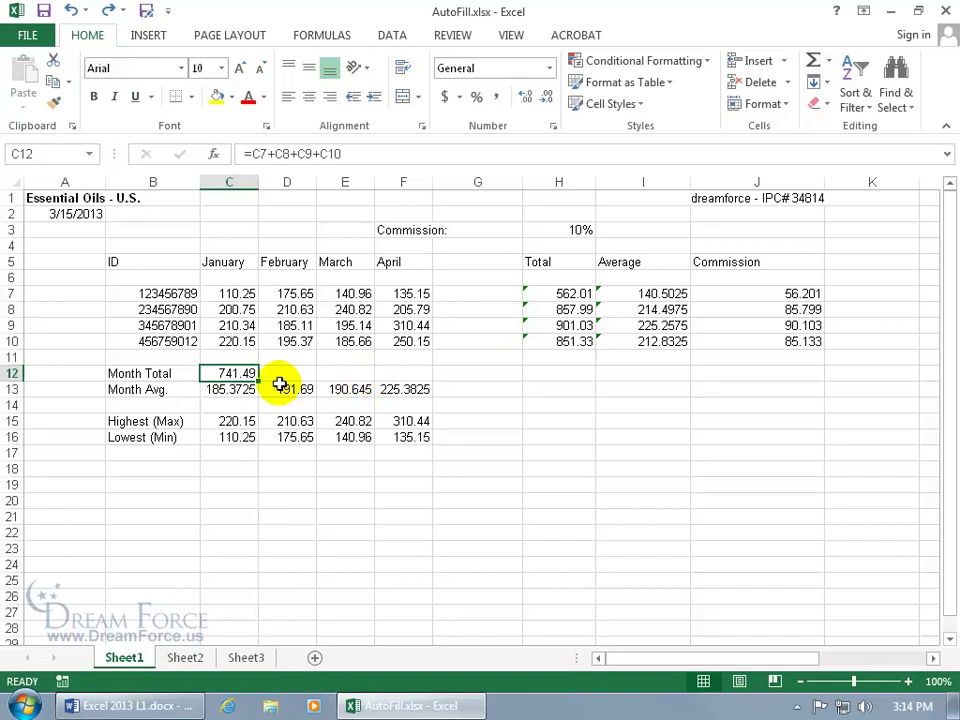
drag(257, 380, 420, 380)
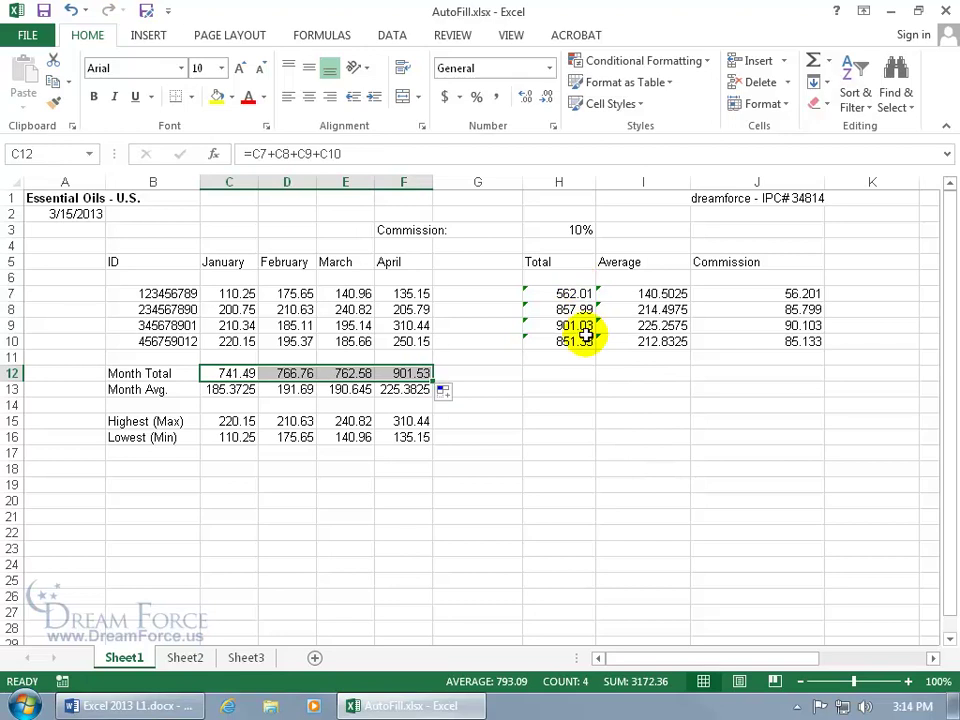
drag(576, 308, 580, 341)
key(Delete)
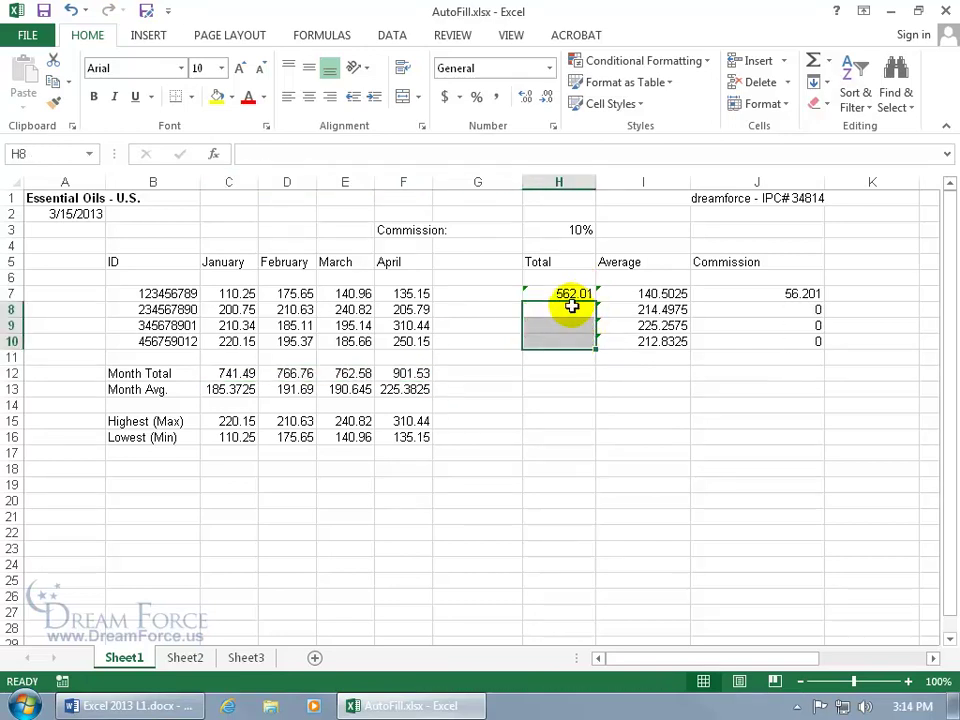
click(579, 295)
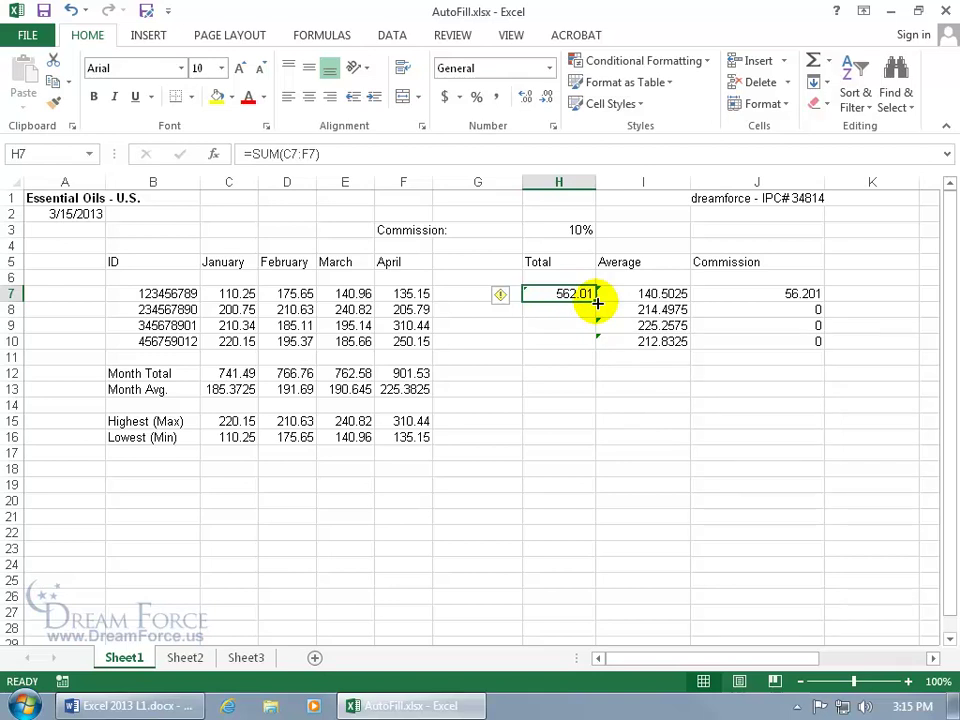
drag(597, 302, 597, 345)
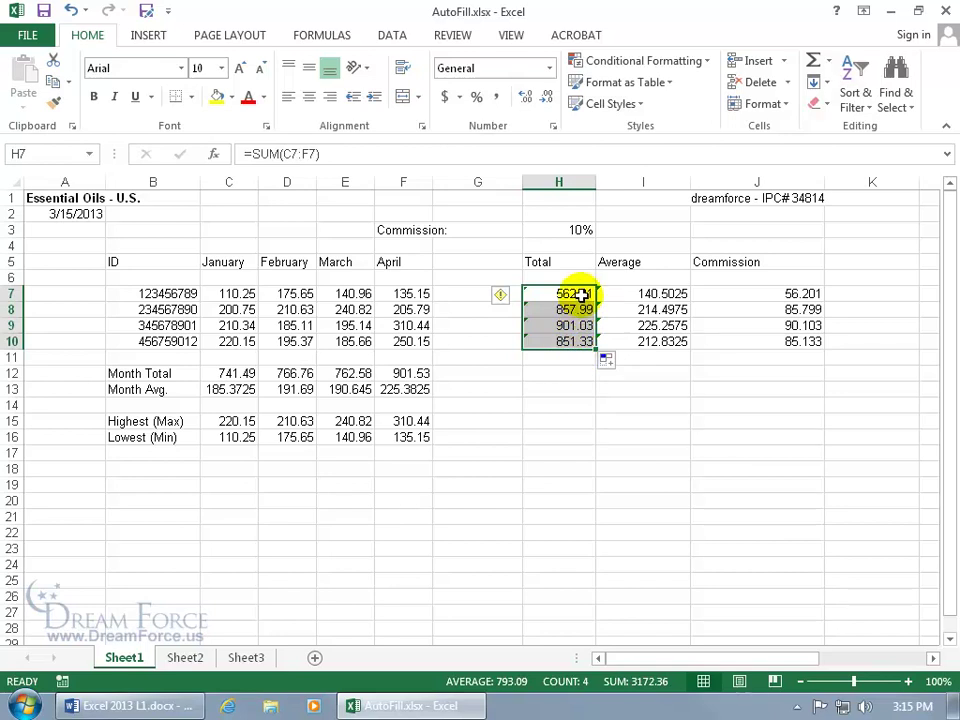
drag(583, 295, 580, 325)
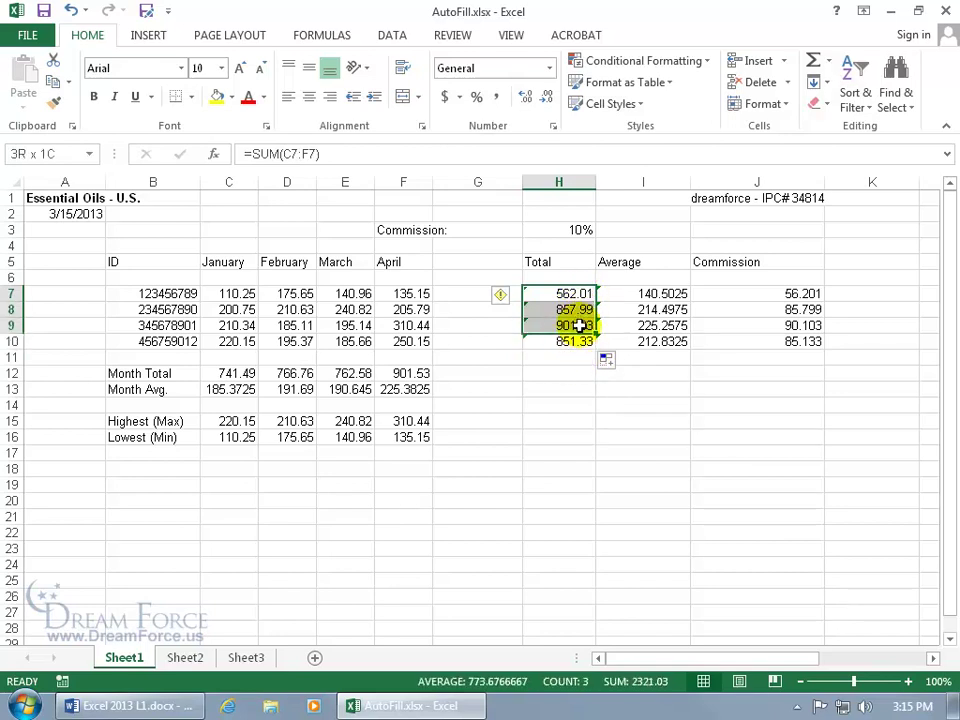
key(Delete)
click(568, 341)
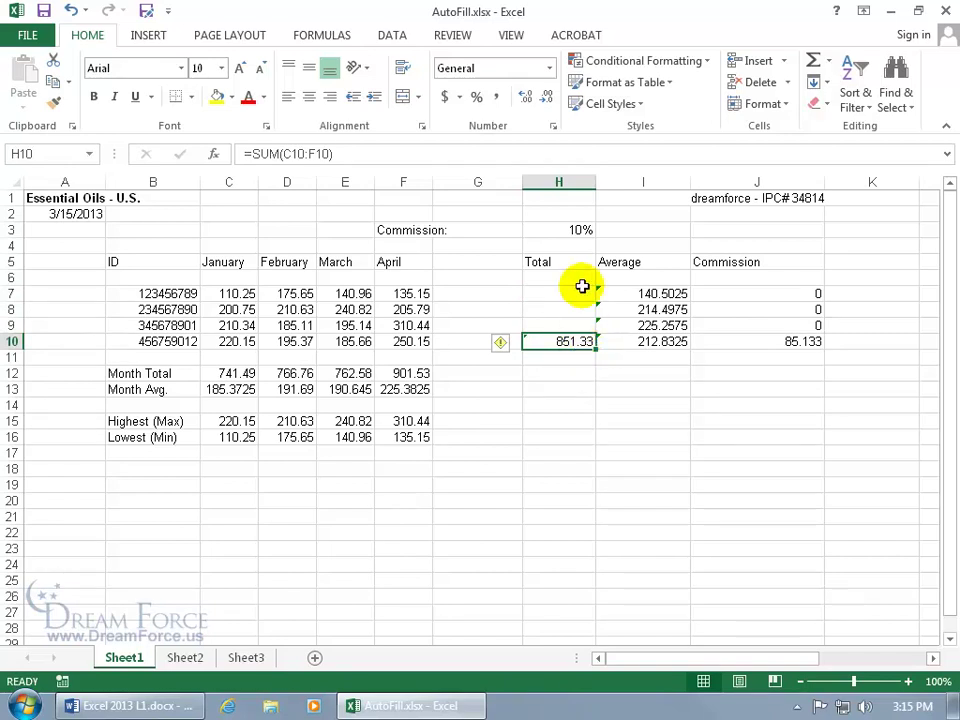
click(71, 10)
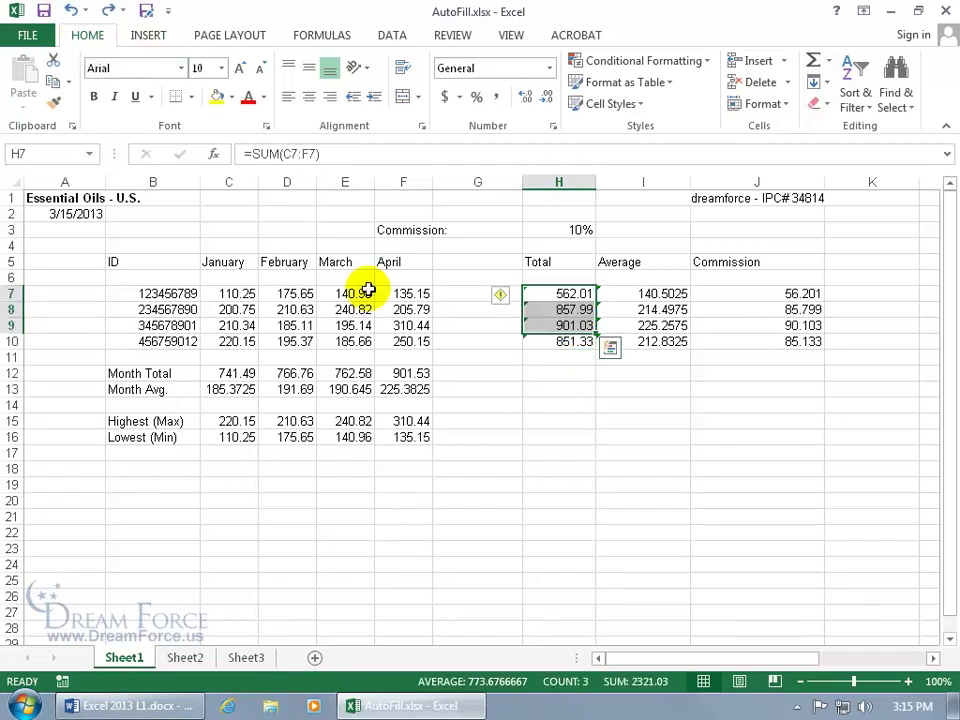
click(580, 402)
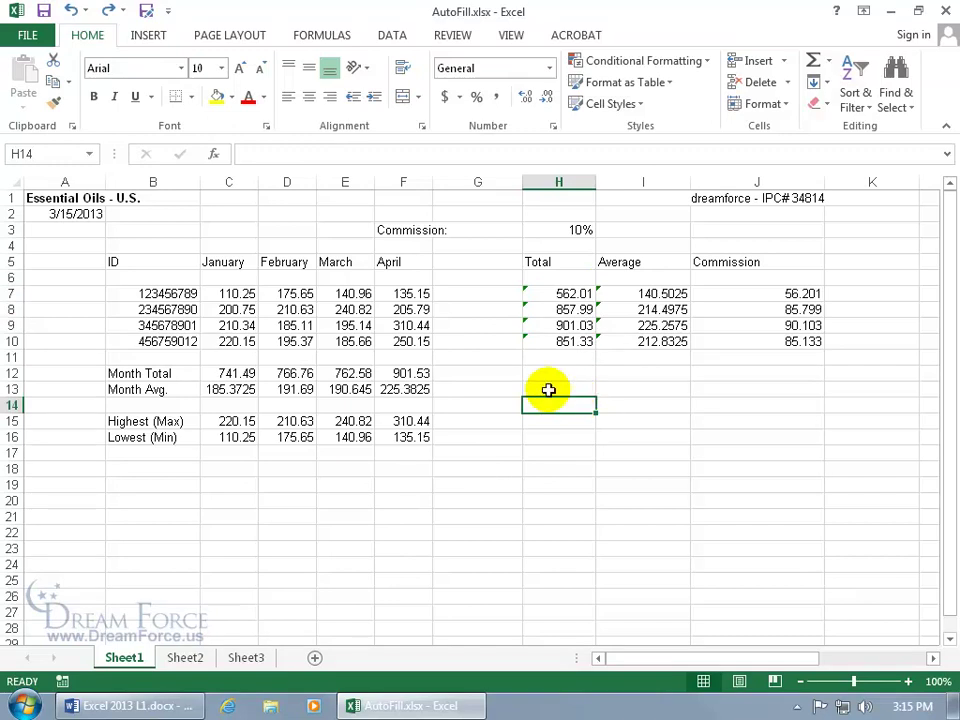
Undo the January–April fill in row 6, leaving month headings only in row 5.
drag(229, 261, 429, 285)
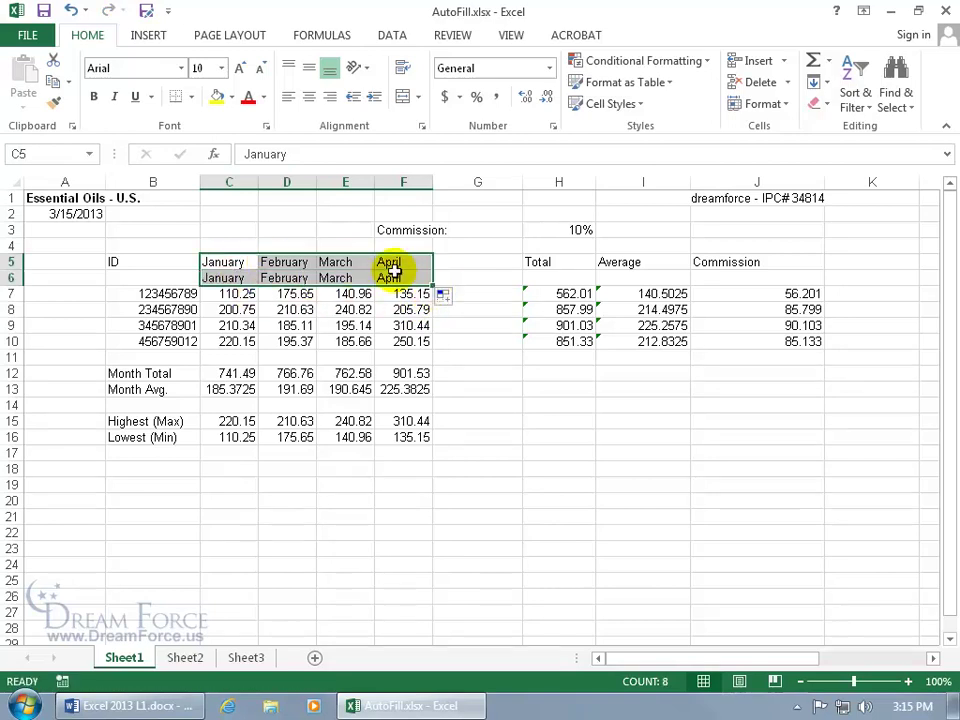
click(70, 10)
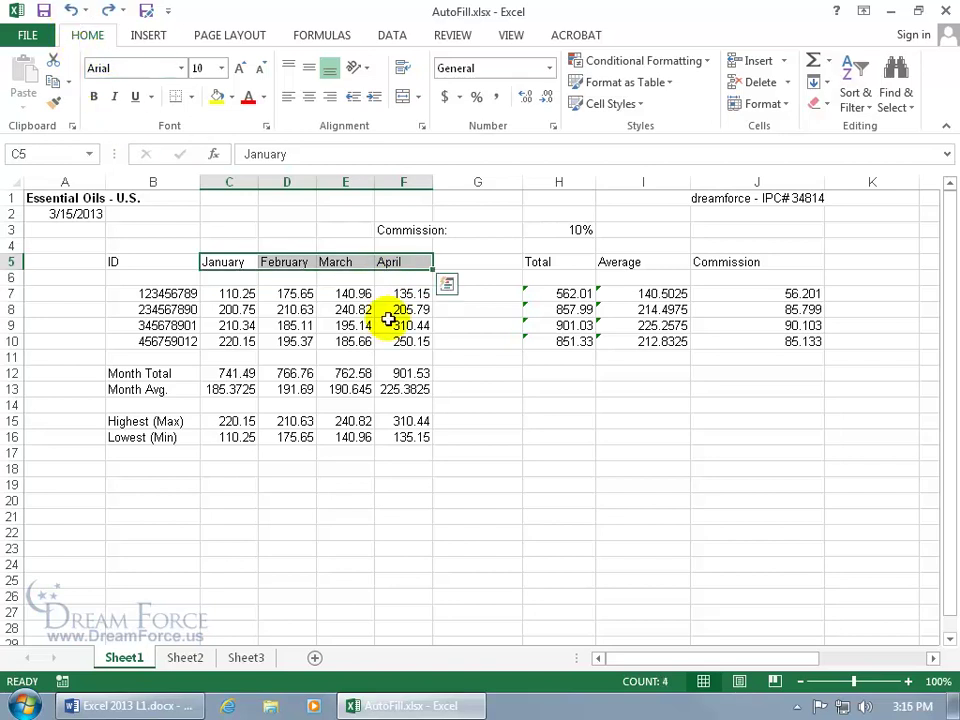
click(463, 391)
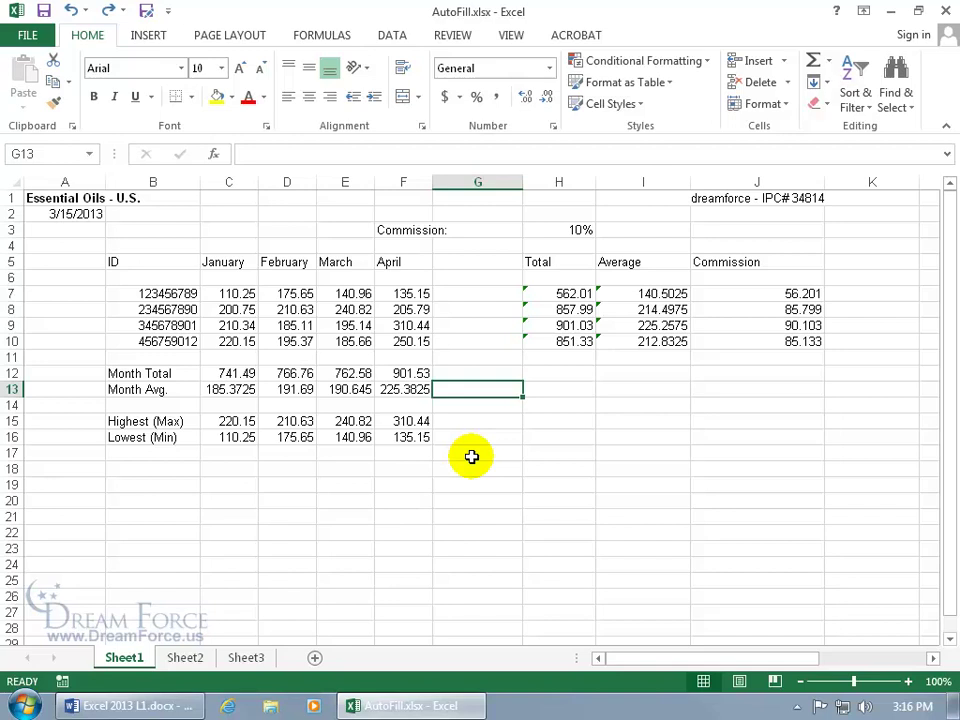
click(154, 437)
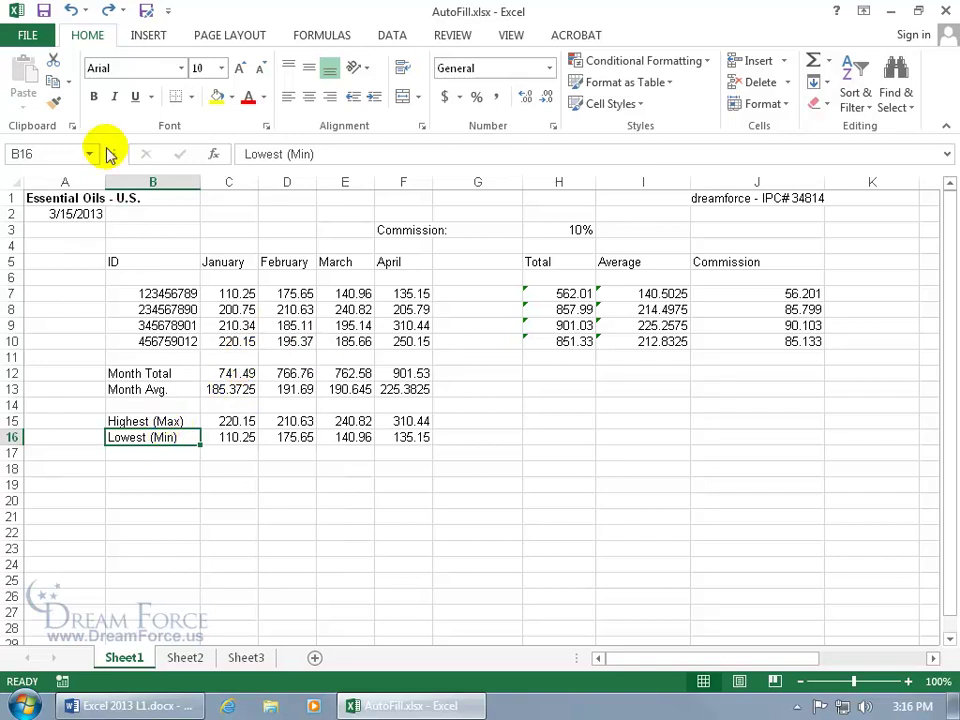
click(95, 97)
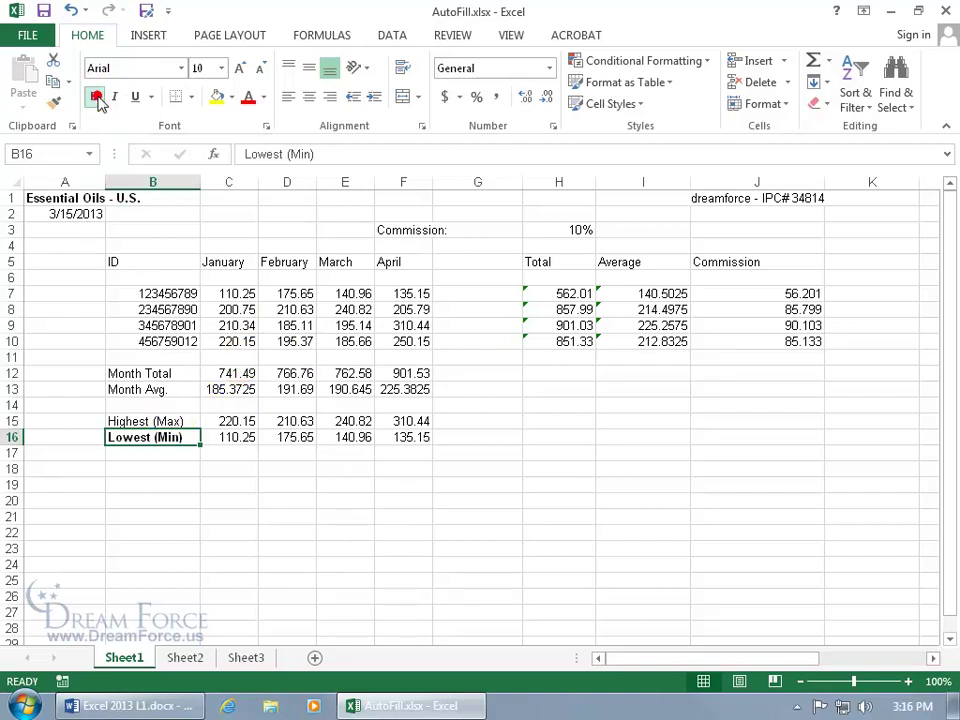
click(247, 97)
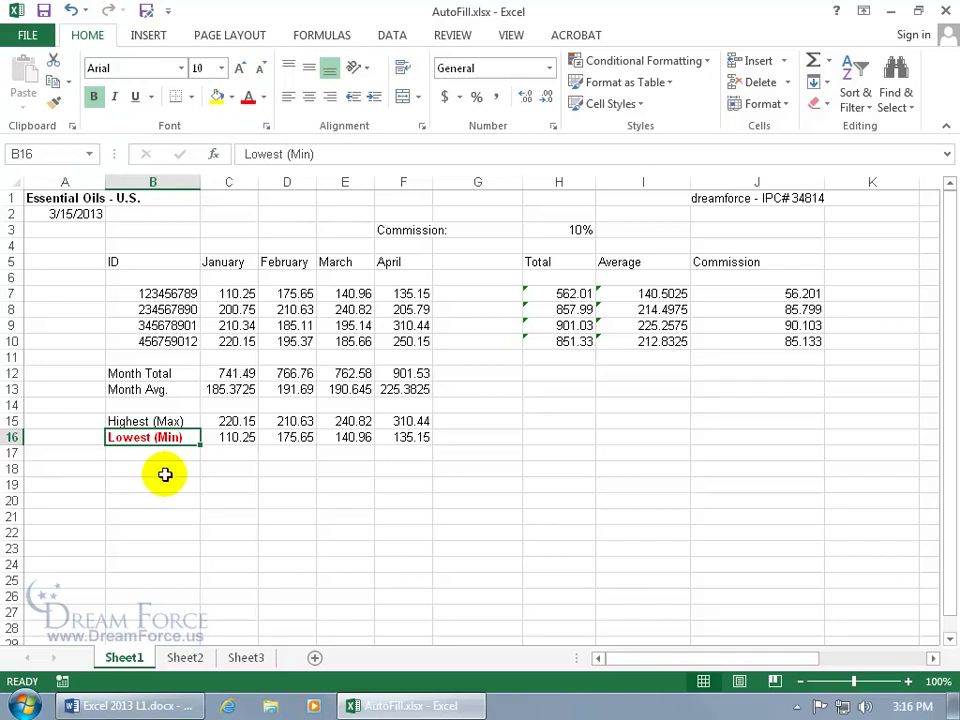
drag(199, 445, 197, 462)
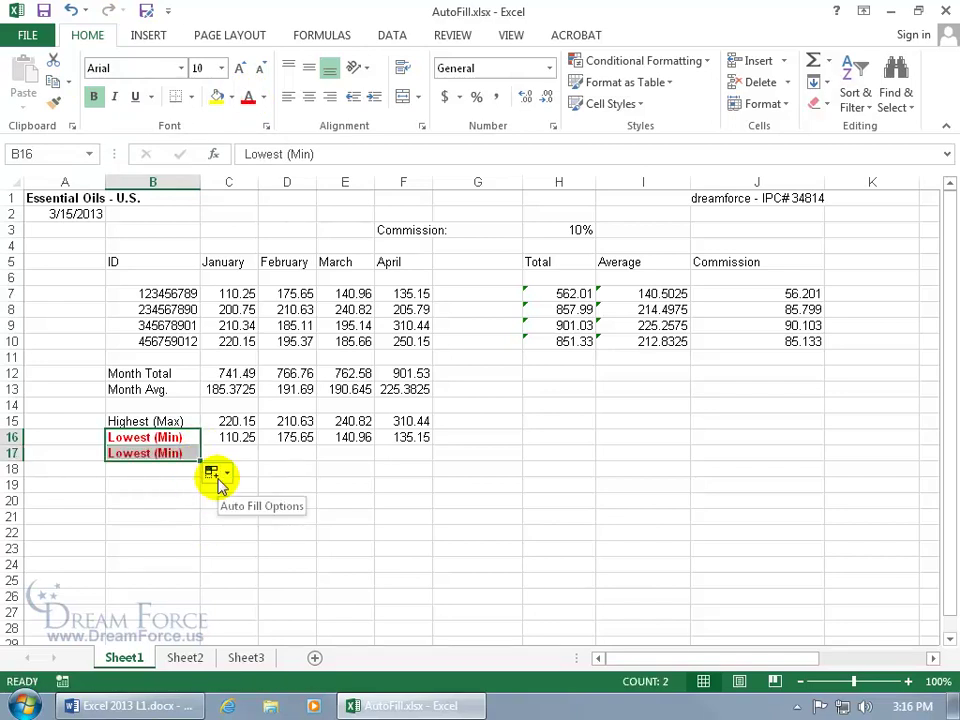
click(221, 478)
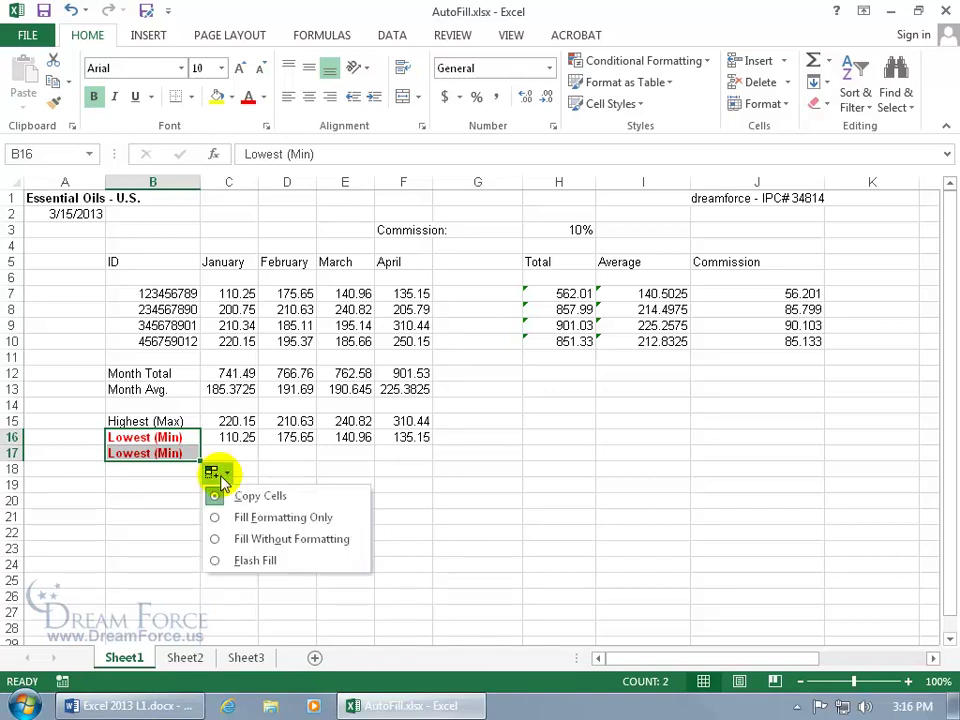
click(225, 540)
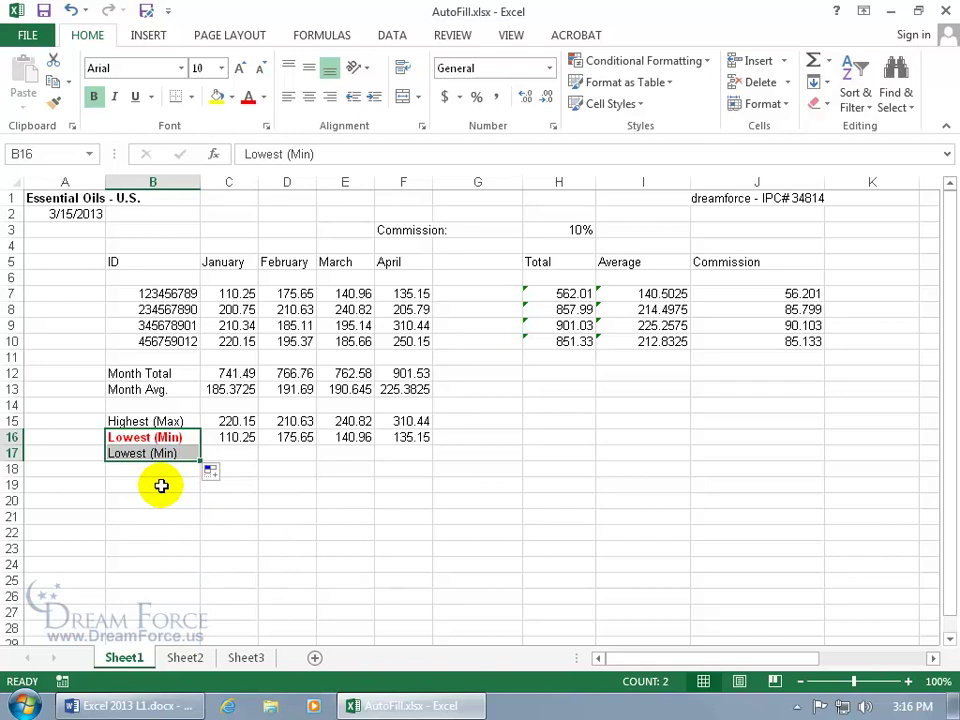
click(211, 471)
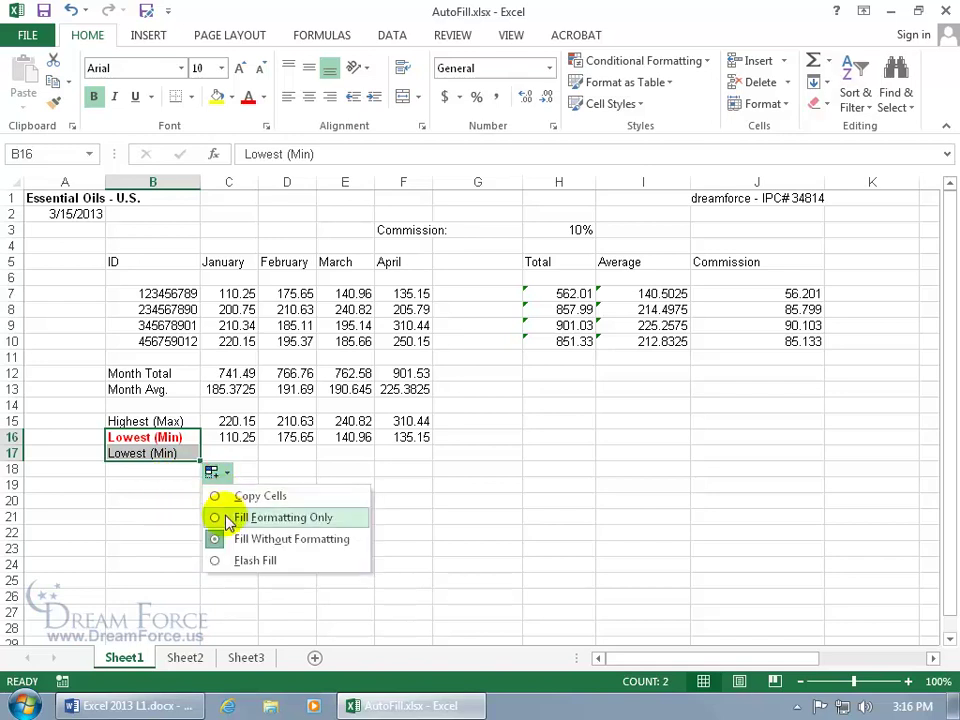
click(224, 517)
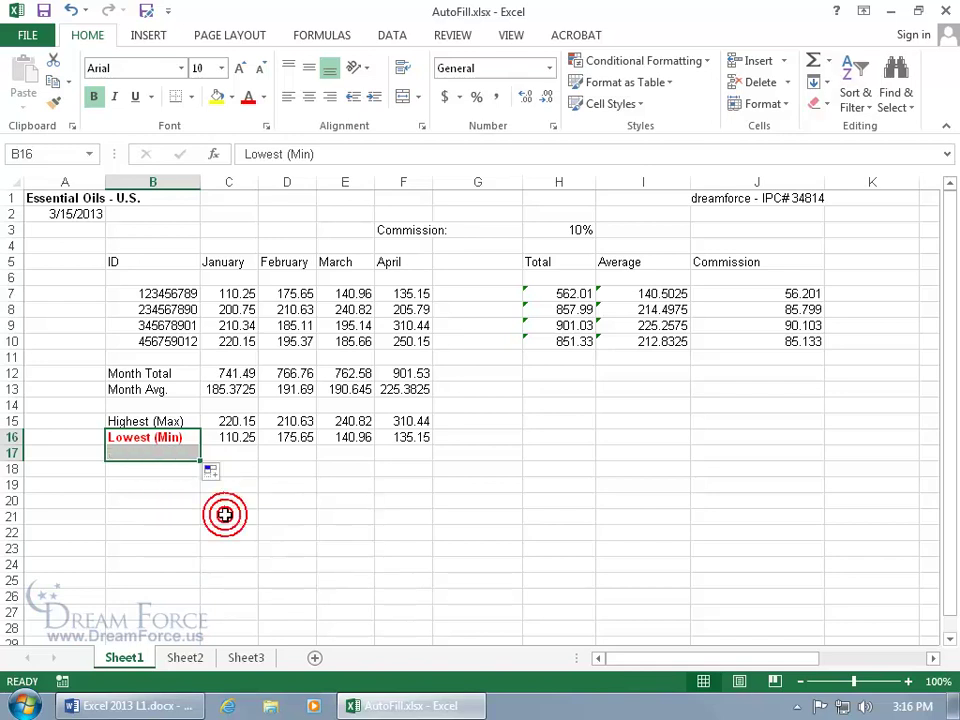
click(167, 456)
text(546)
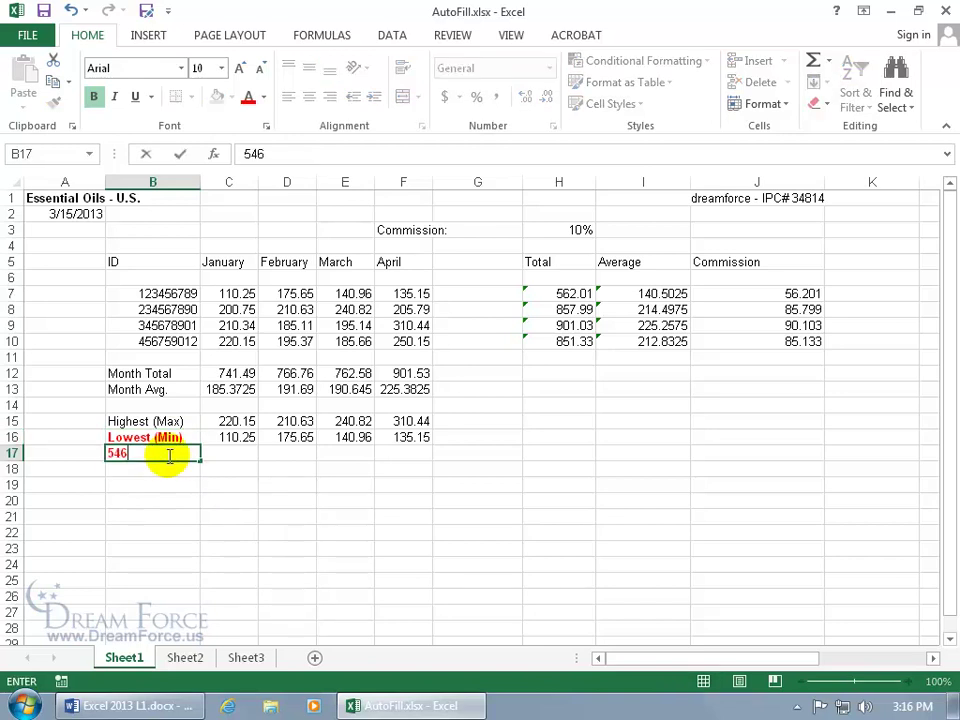
key(Return)
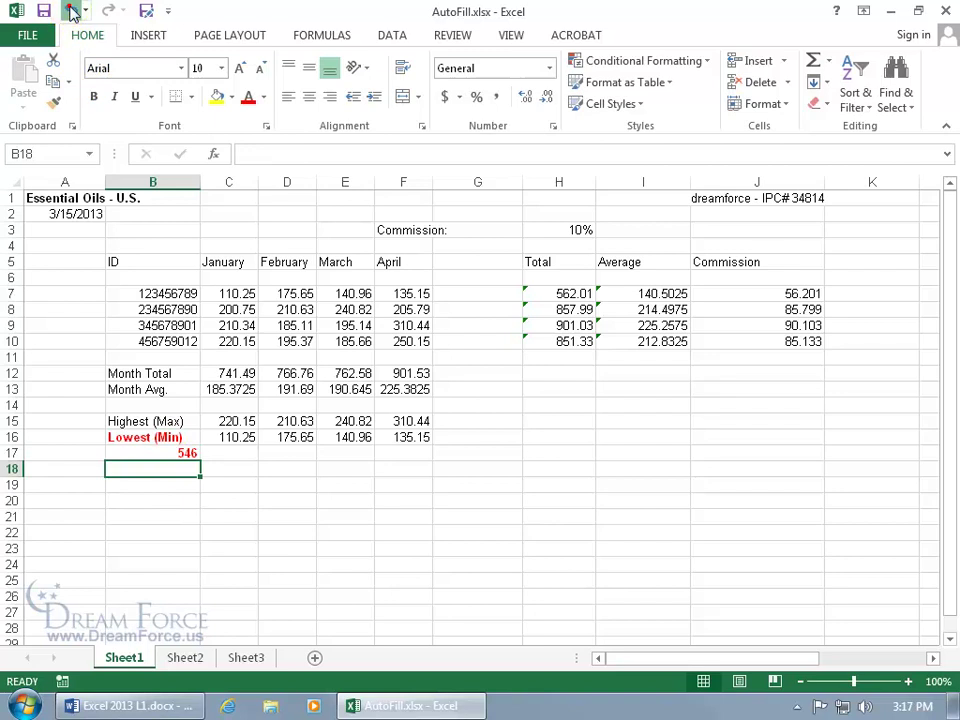
click(71, 10)
click(71, 10)
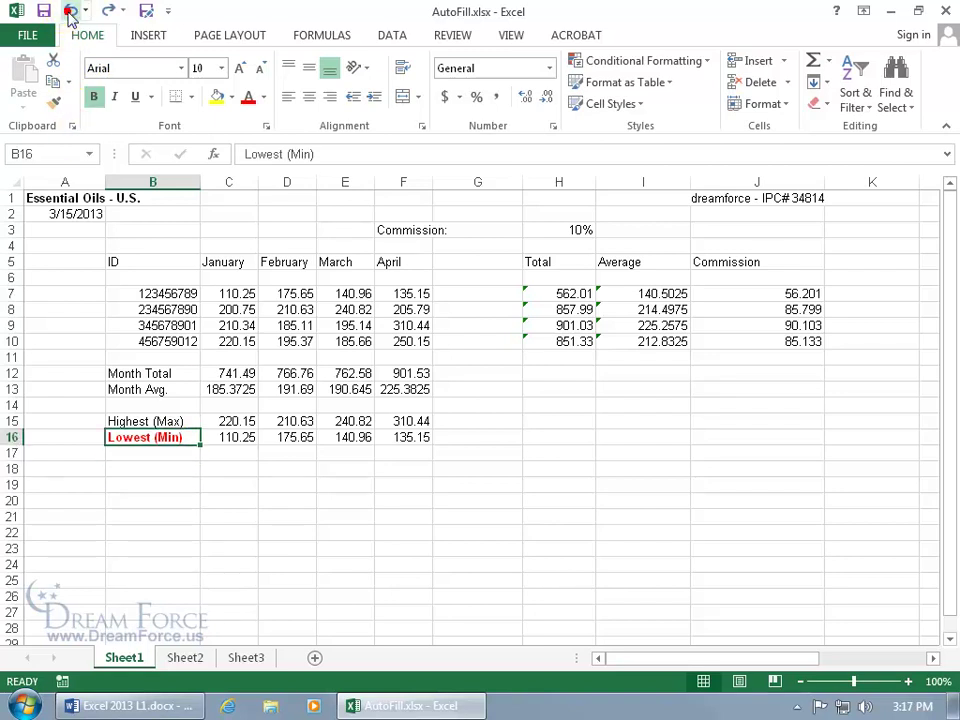
click(71, 10)
click(71, 10)
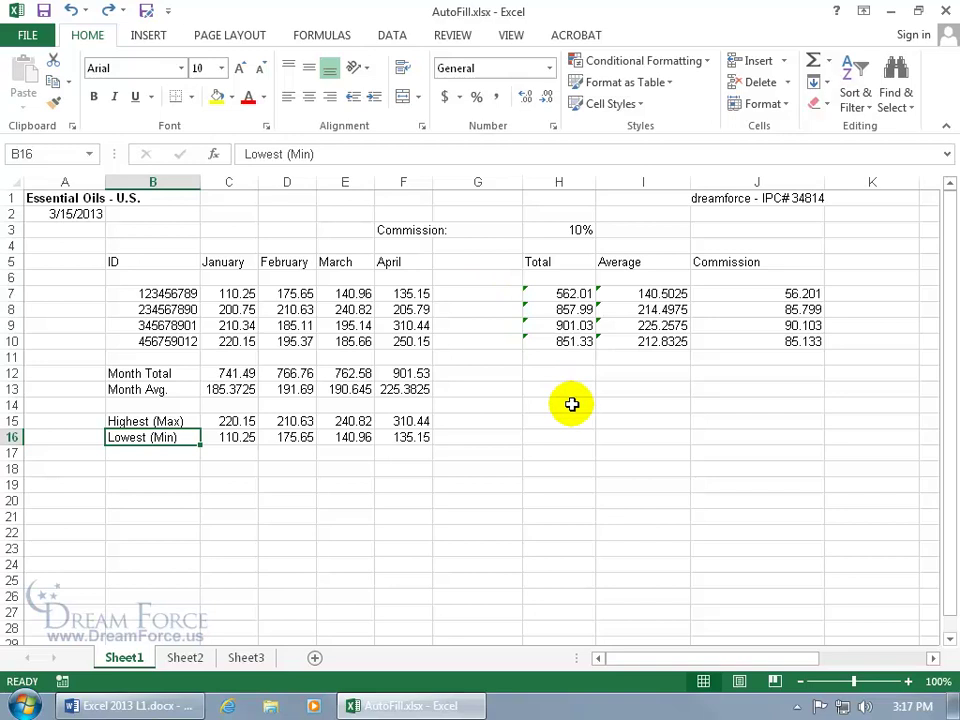
Extend the month series from April in F5 through I5, adding May, June and July.
click(418, 261)
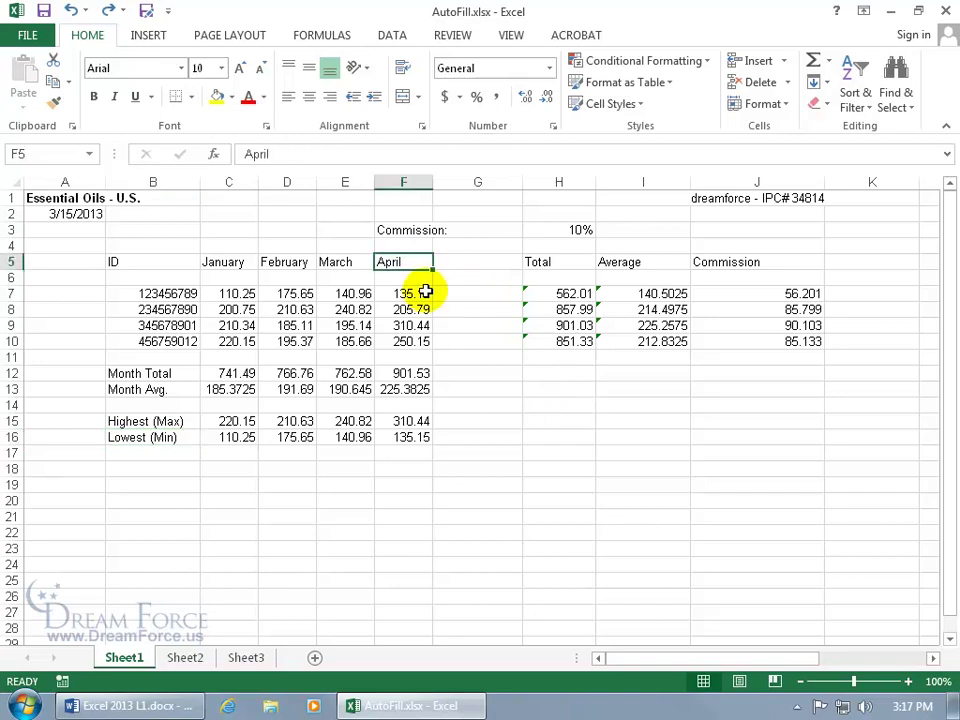
drag(433, 269, 504, 271)
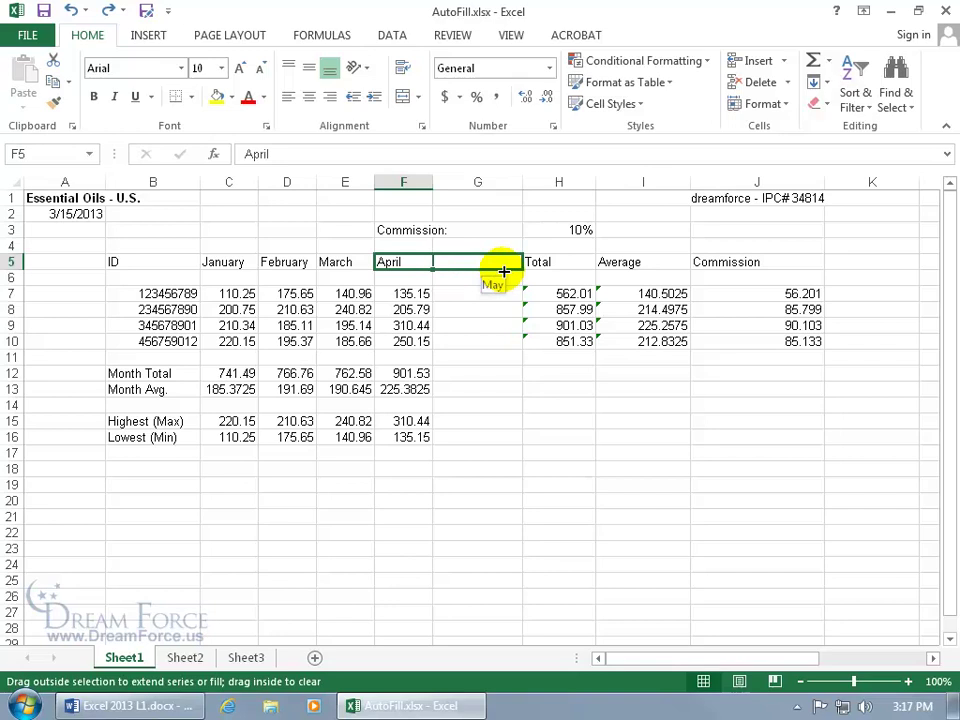
drag(504, 271, 664, 264)
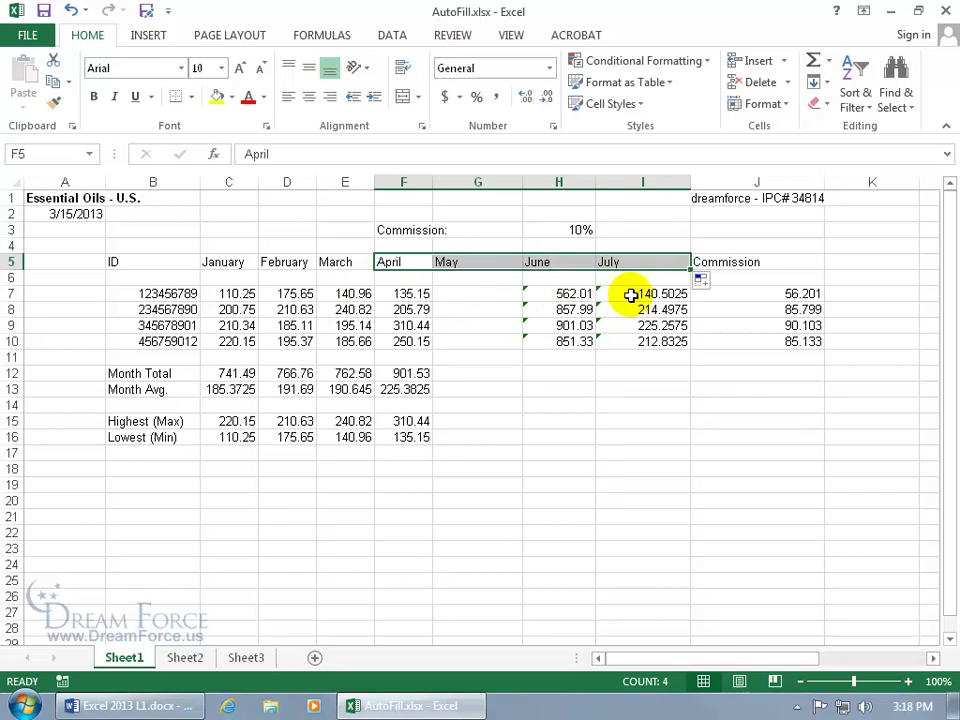
click(579, 406)
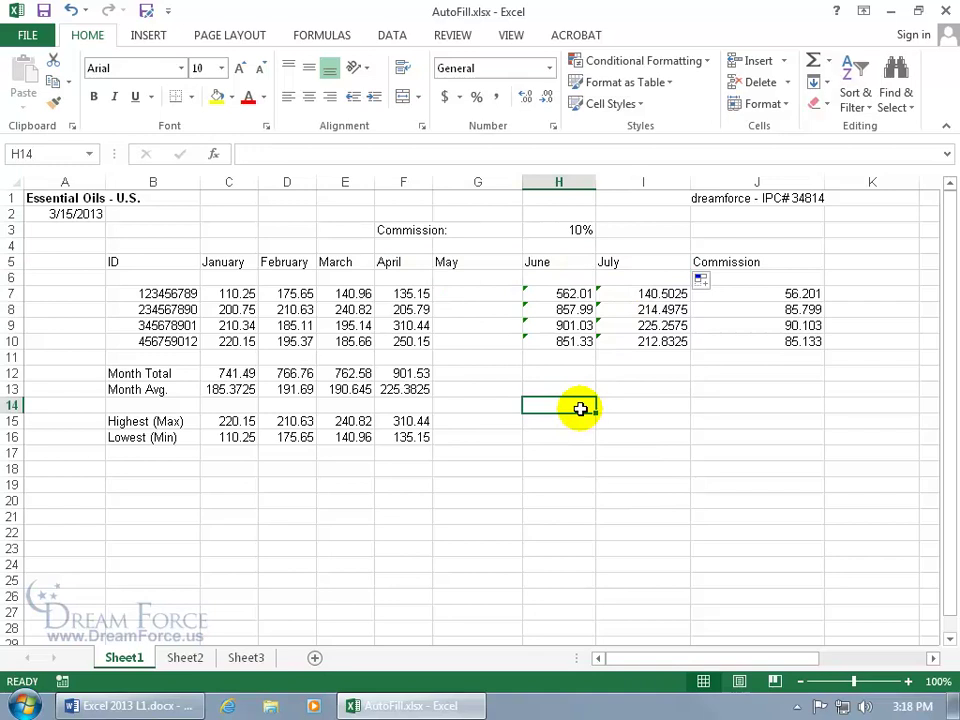
text(Q1)
key(Return)
click(580, 408)
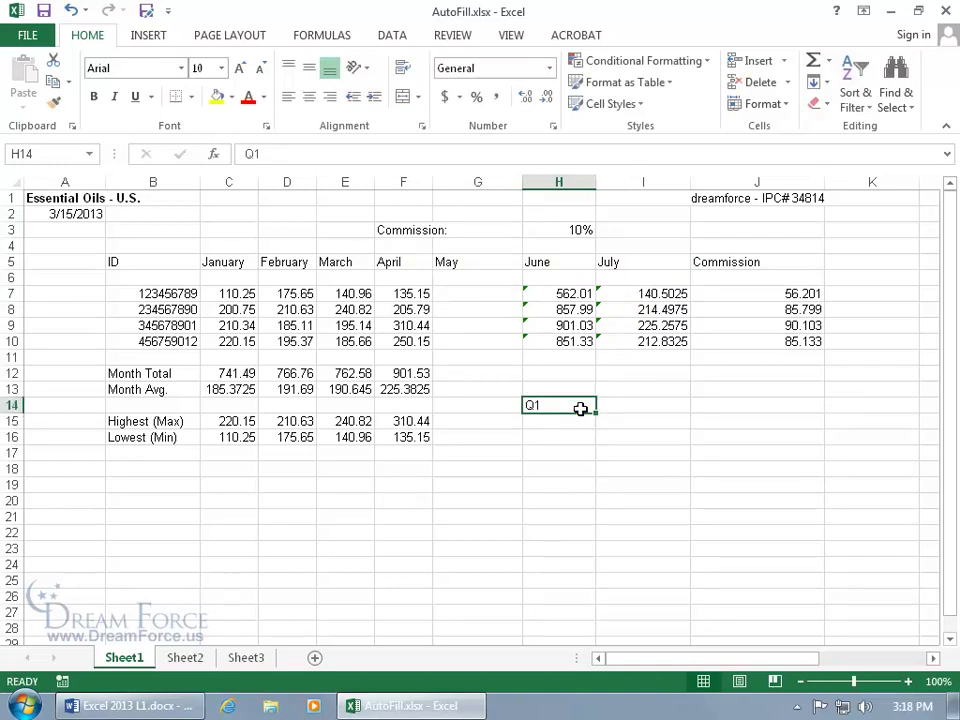
drag(595, 411, 606, 598)
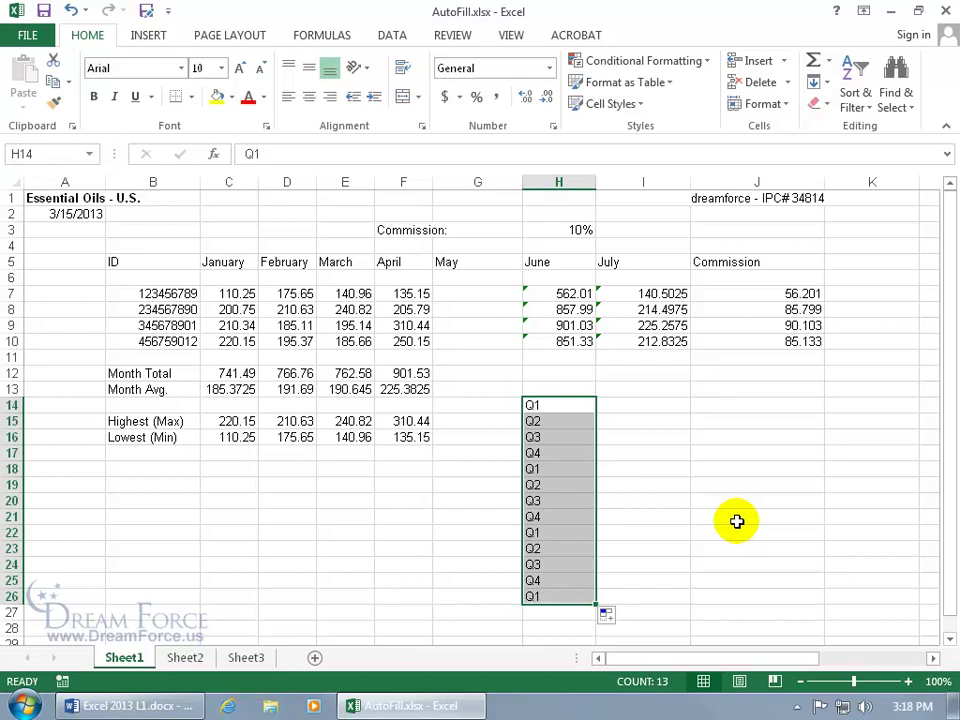
key(Delete)
click(576, 407)
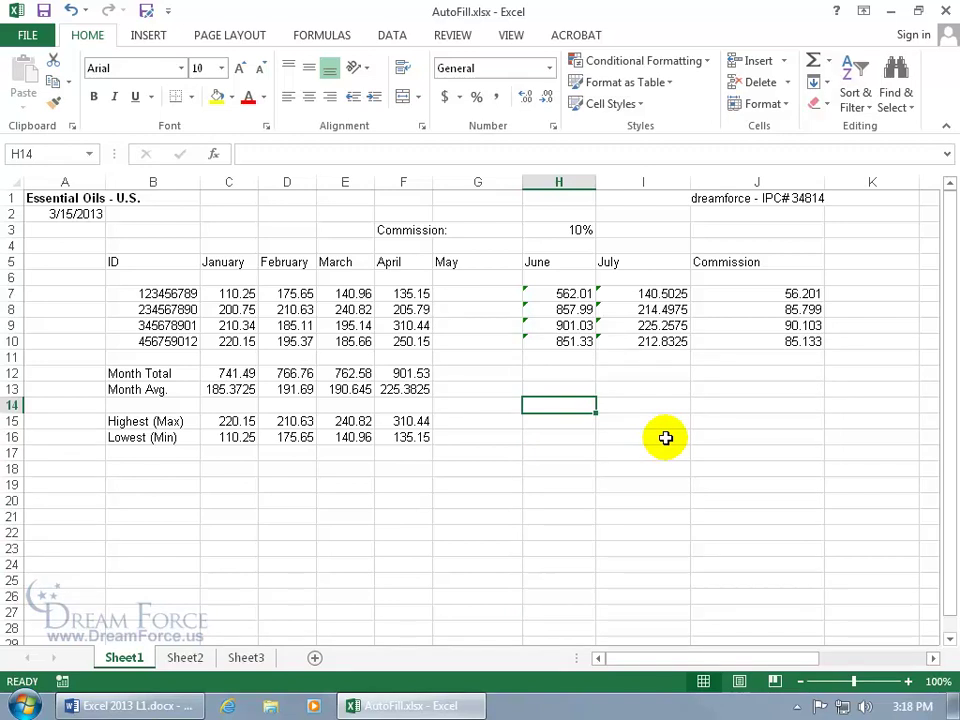
Enter 1 in H14, copy it down to row 20, then clear the copies.
text(1)
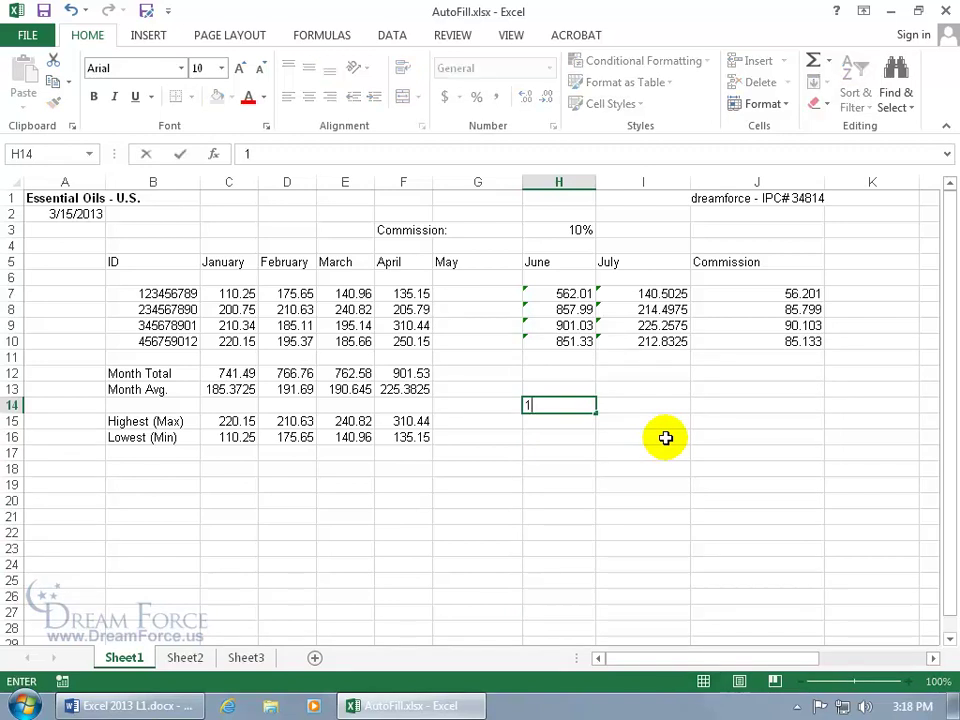
key(Return)
click(589, 409)
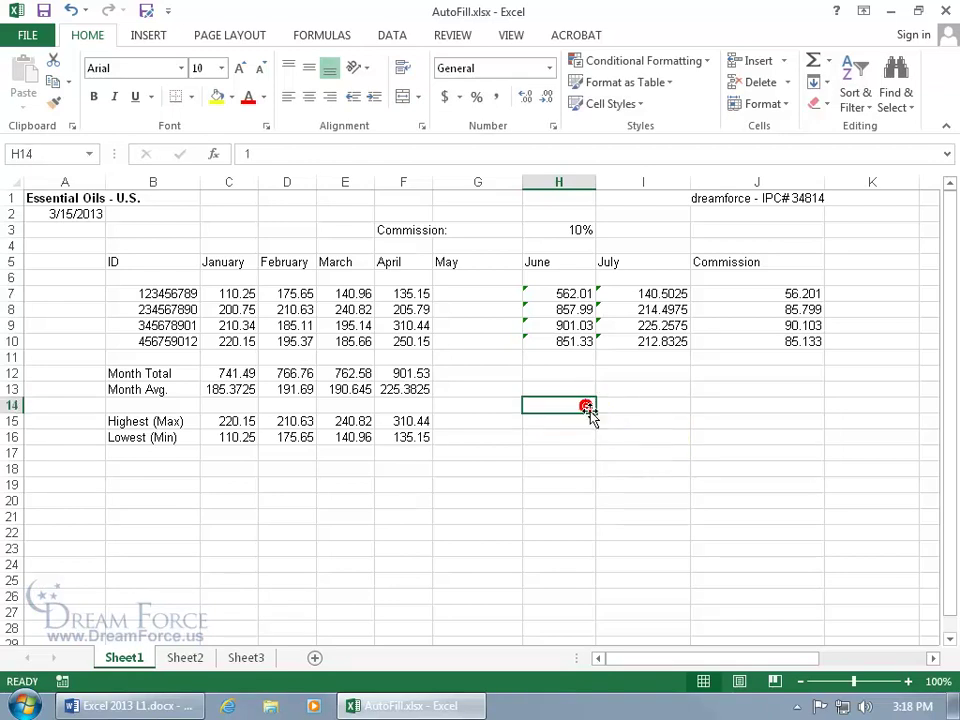
drag(595, 412, 621, 513)
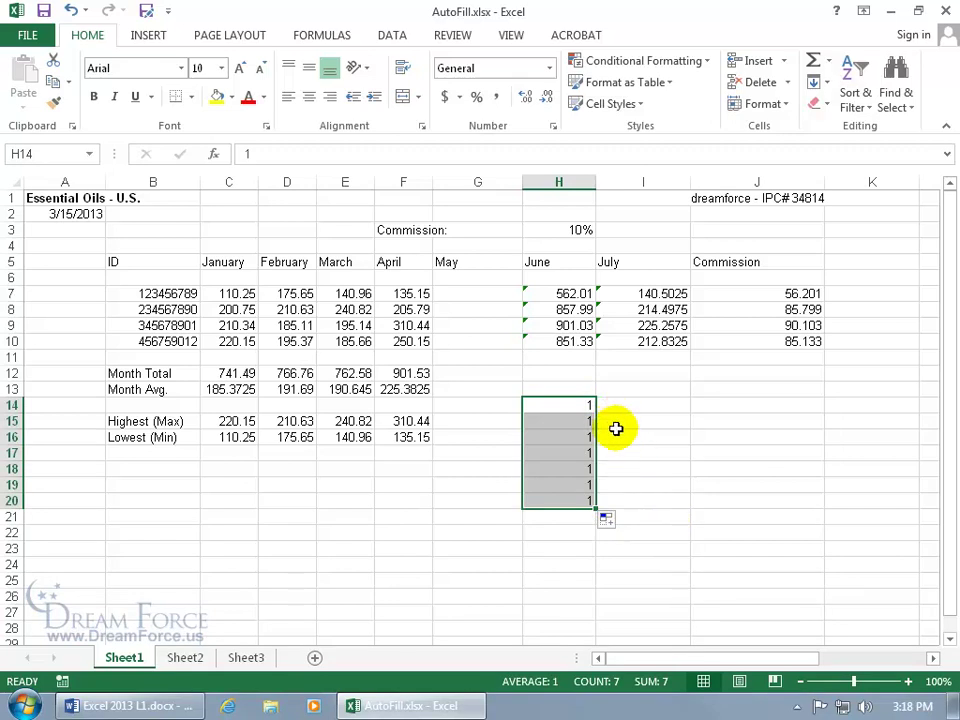
key(Delete)
Try a 1, 2 counting series filled down to row 21, then clear it.
click(578, 407)
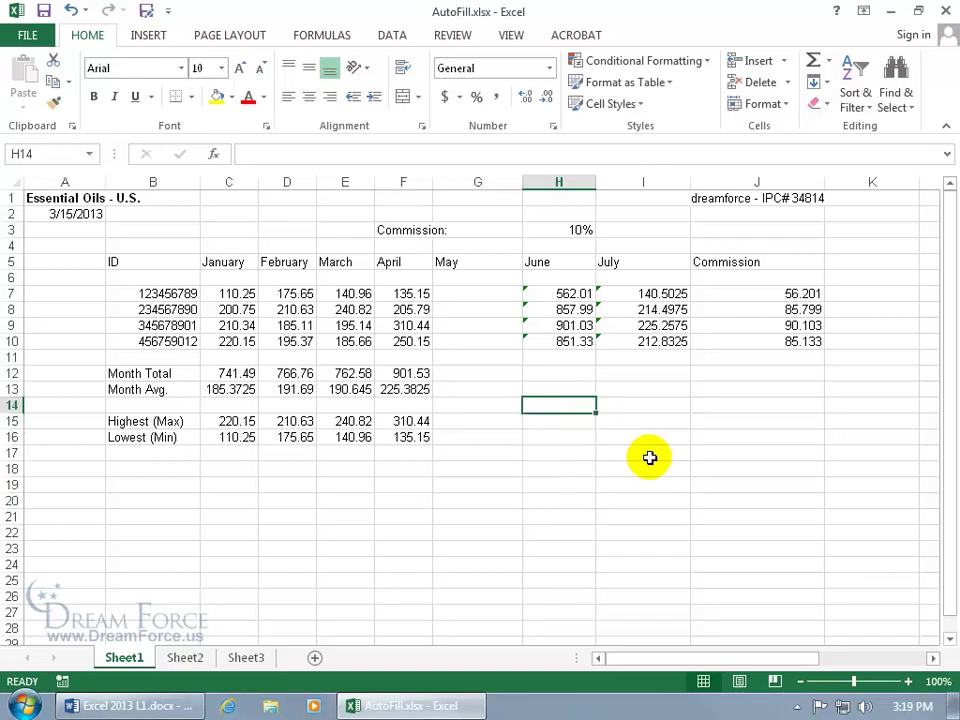
text(1)
key(Return)
text(2)
key(Return)
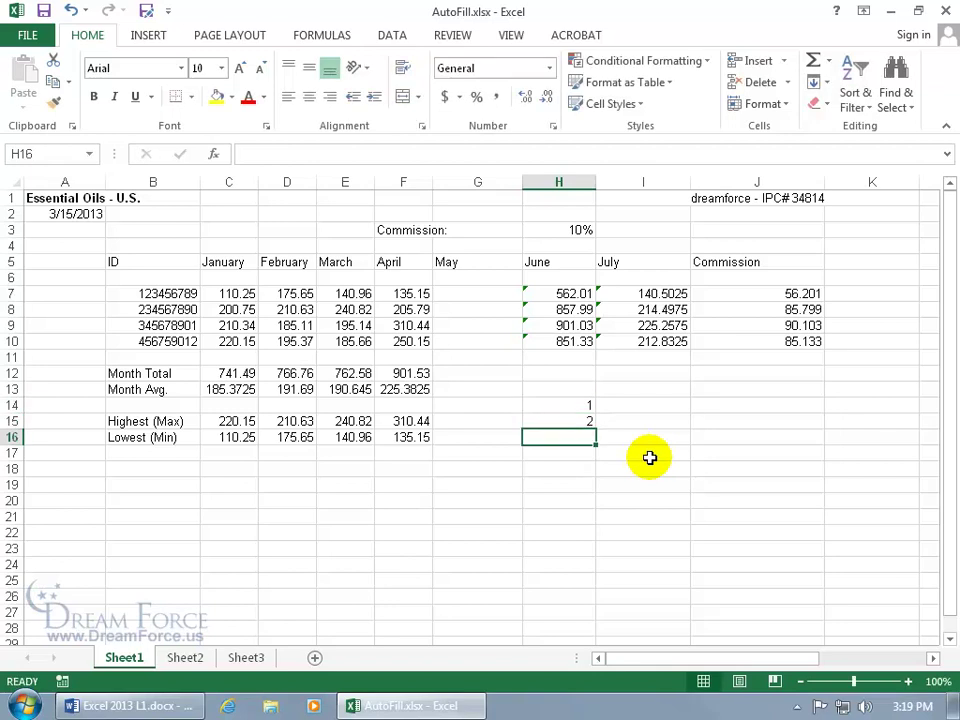
drag(592, 408, 587, 421)
drag(597, 428, 606, 531)
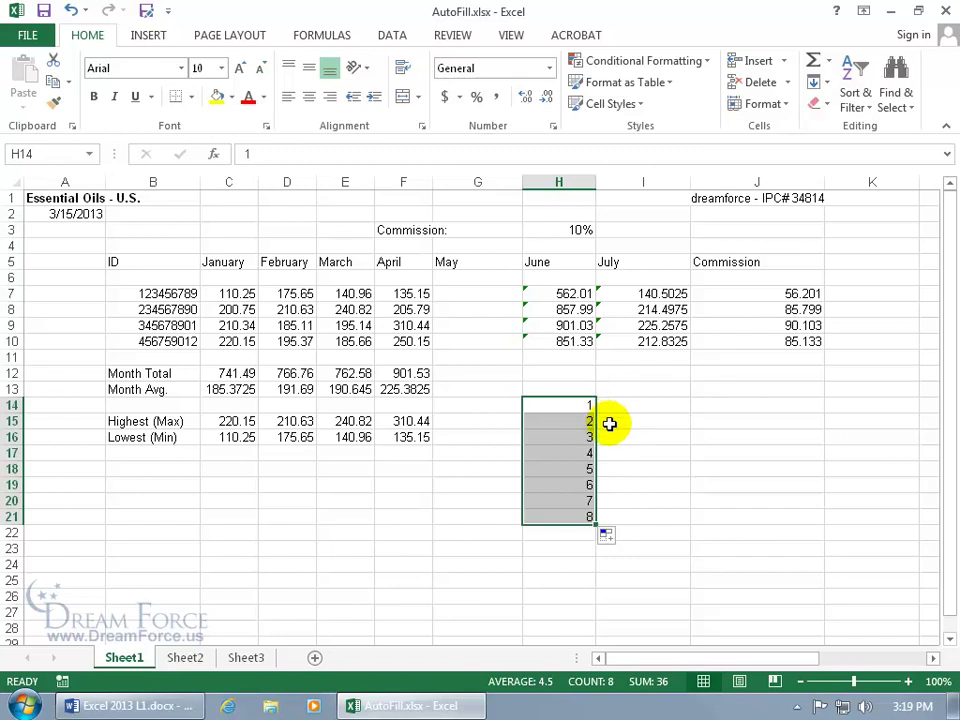
key(Delete)
Enter 1 and 3 in H14:H15 and fill down for odd numbers through 17.
click(574, 401)
text(1)
key(Return)
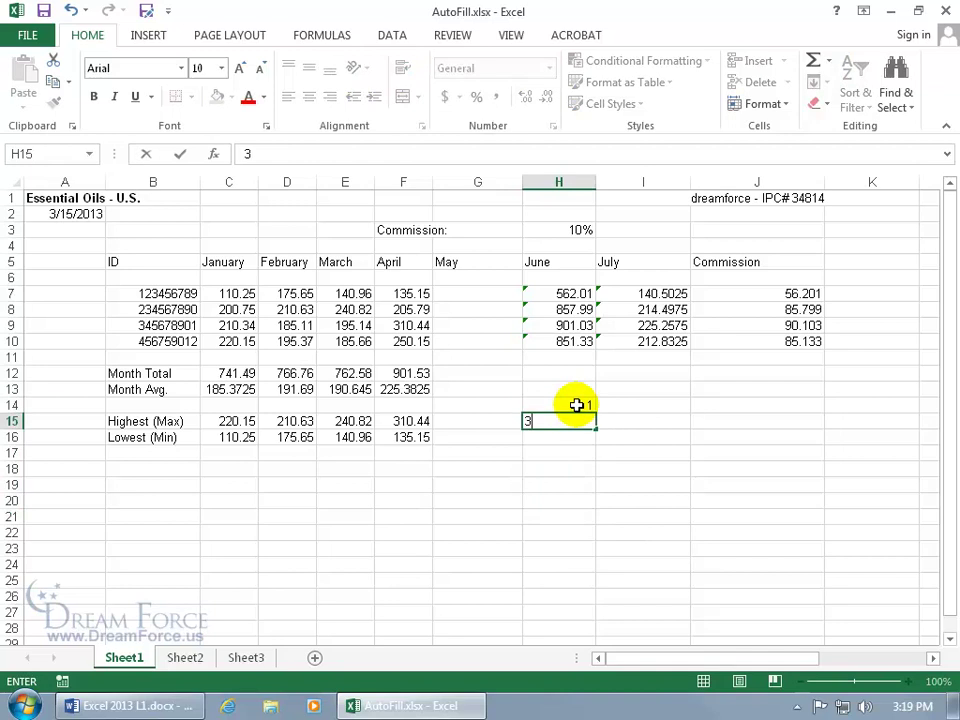
text(3)
key(Return)
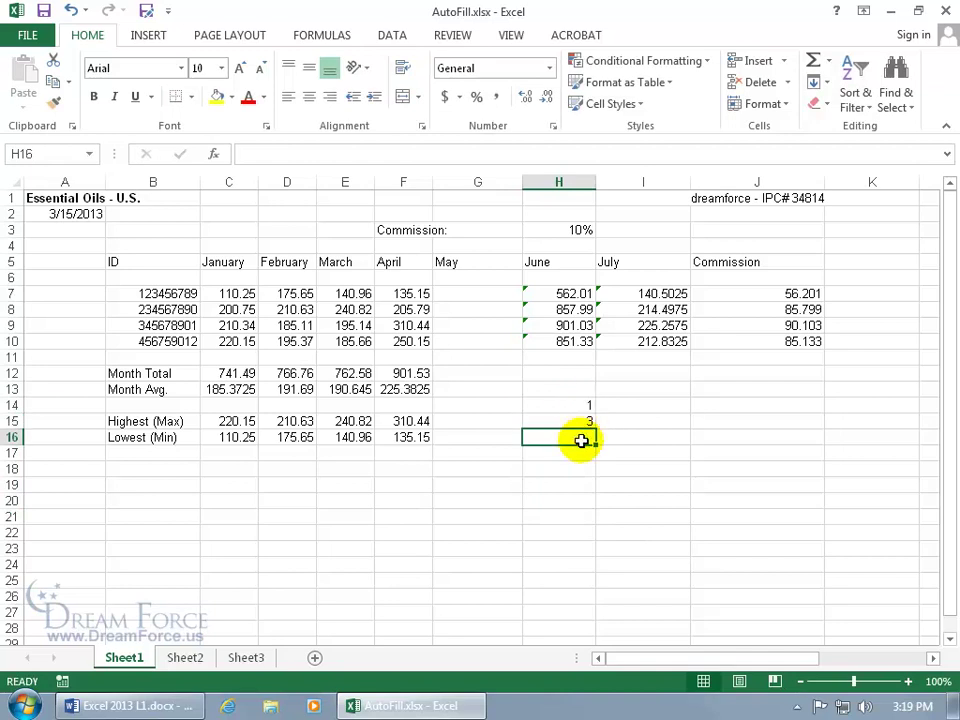
drag(587, 407, 599, 542)
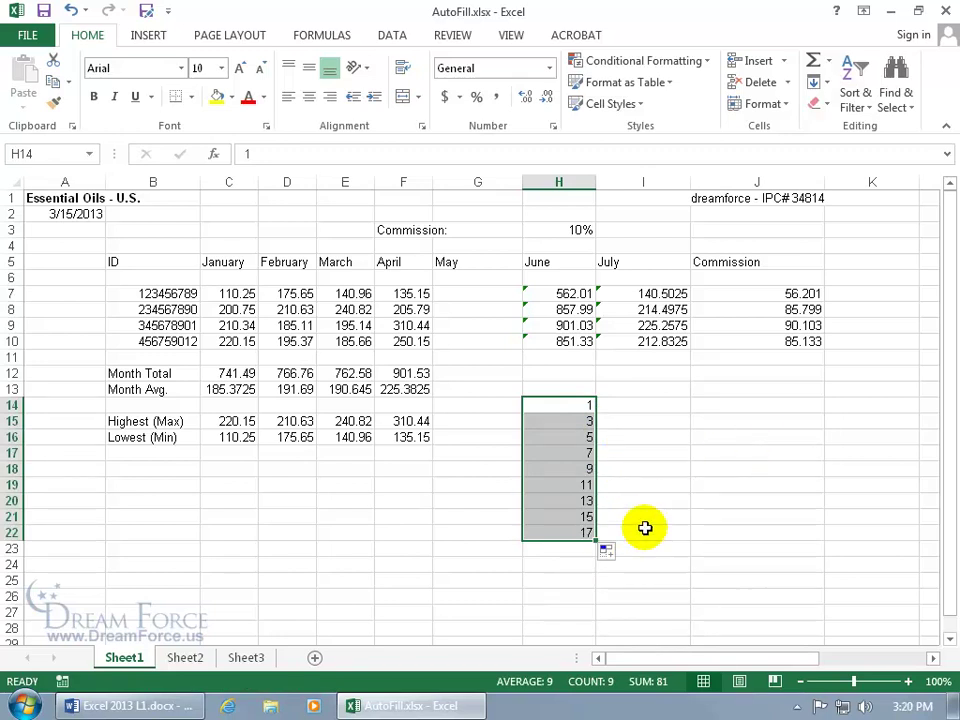
click(610, 555)
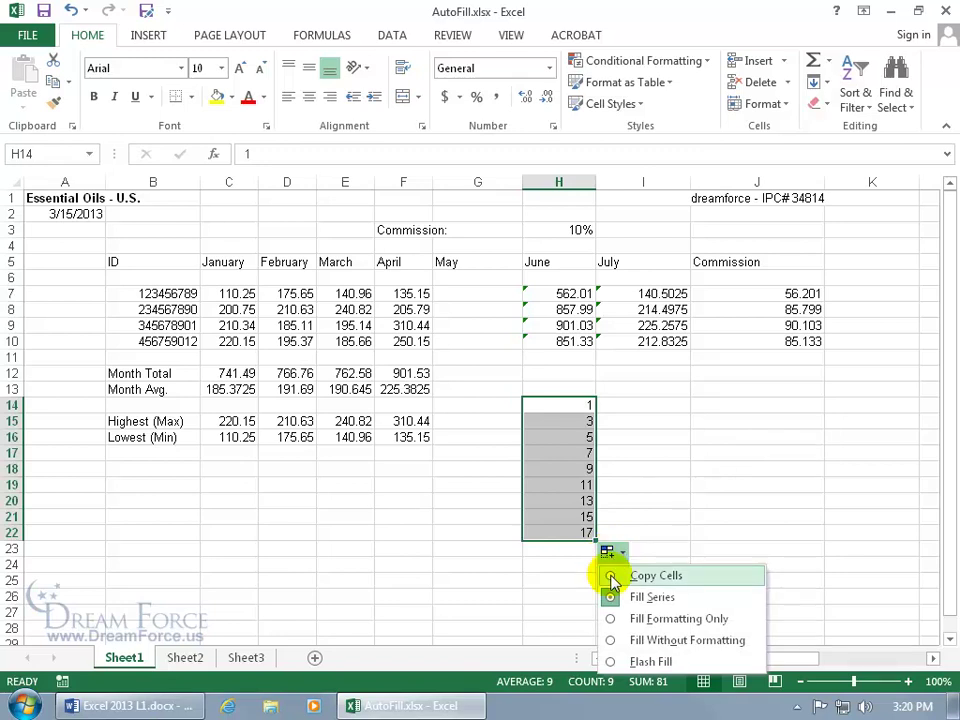
click(613, 576)
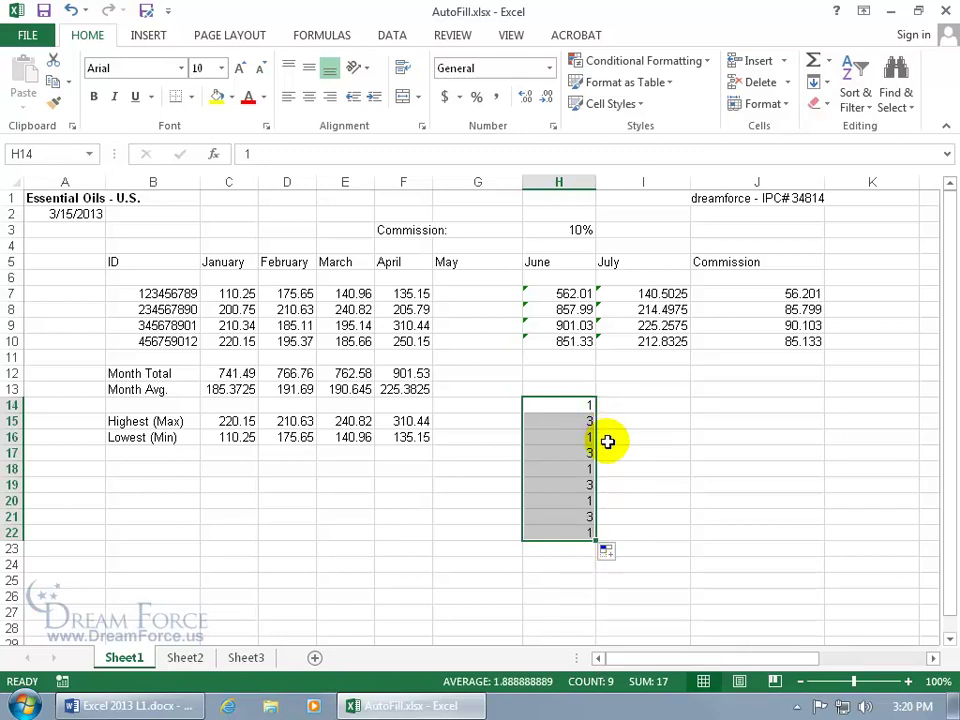
click(606, 550)
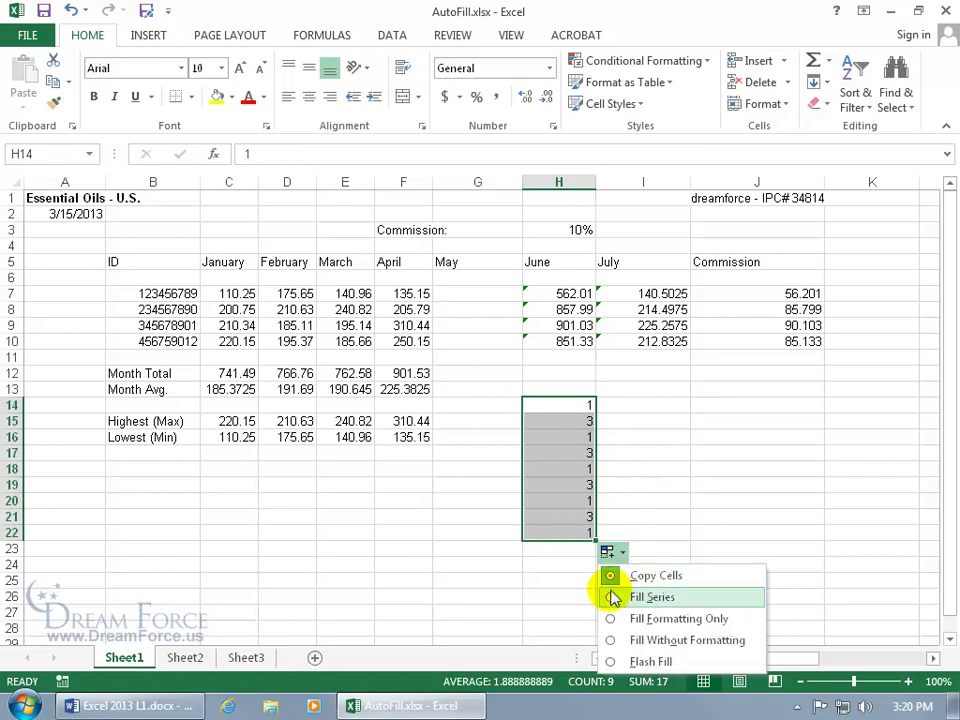
click(610, 594)
click(606, 551)
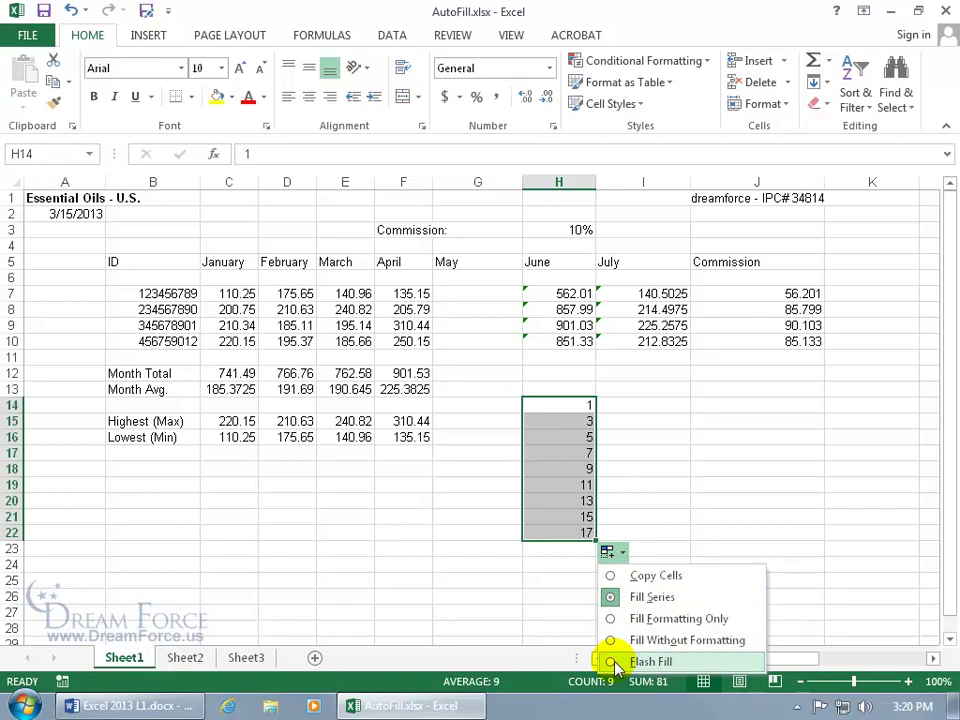
click(649, 437)
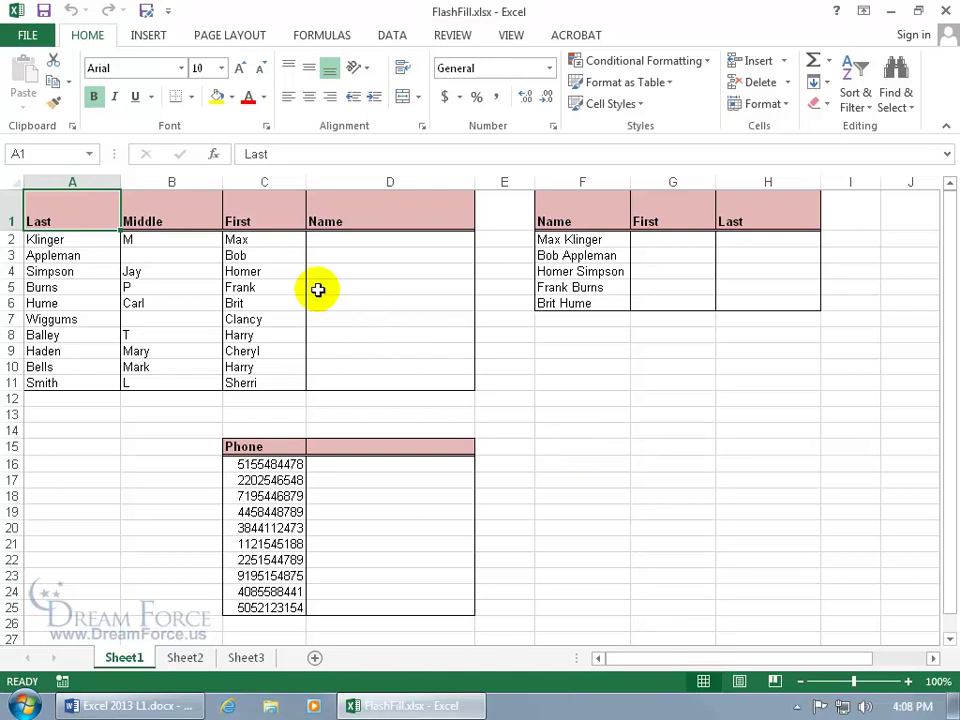
click(271, 271)
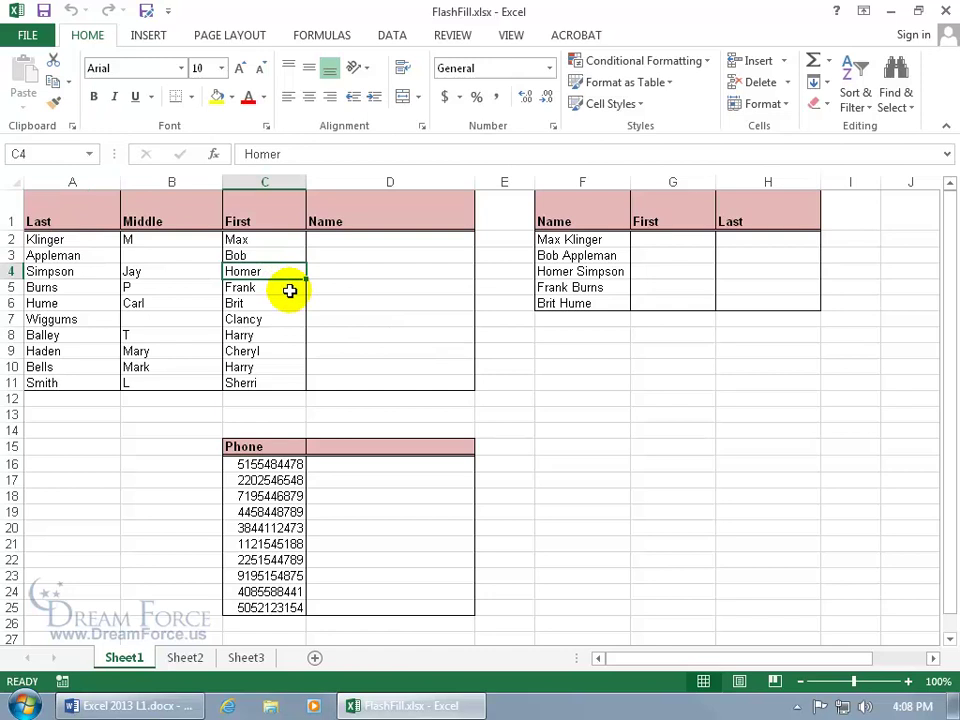
drag(296, 270, 300, 330)
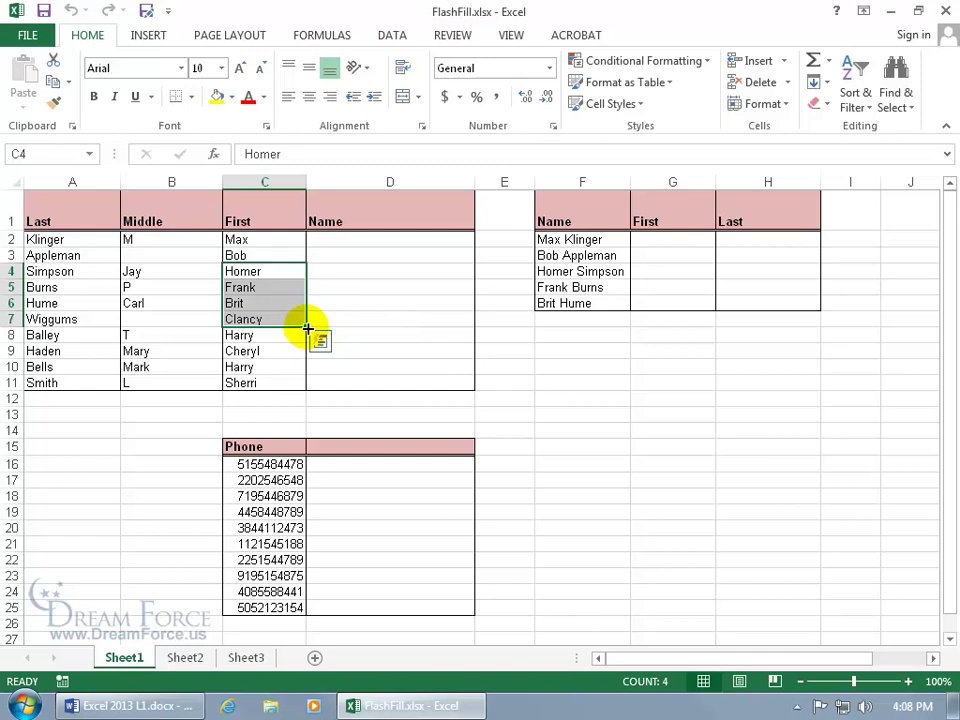
drag(308, 328, 140, 318)
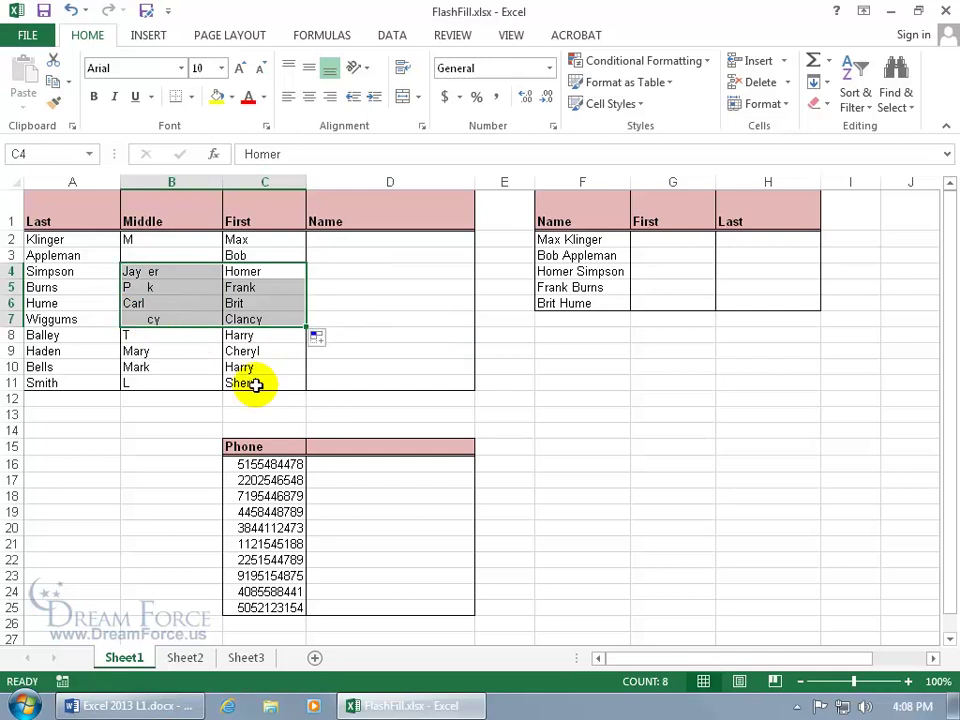
click(322, 338)
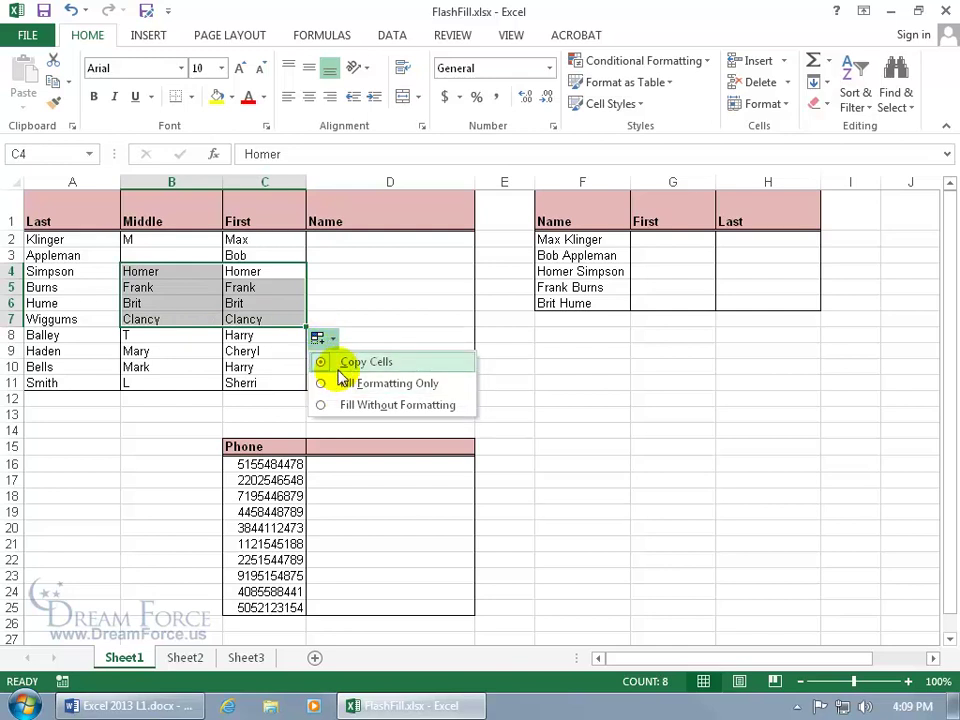
click(71, 11)
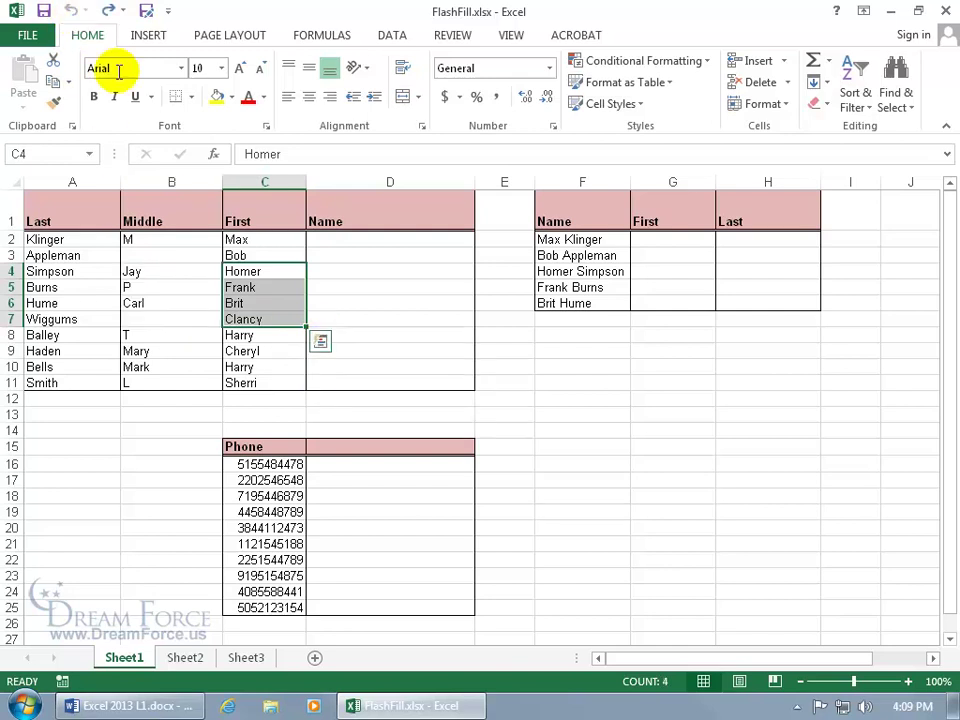
click(330, 243)
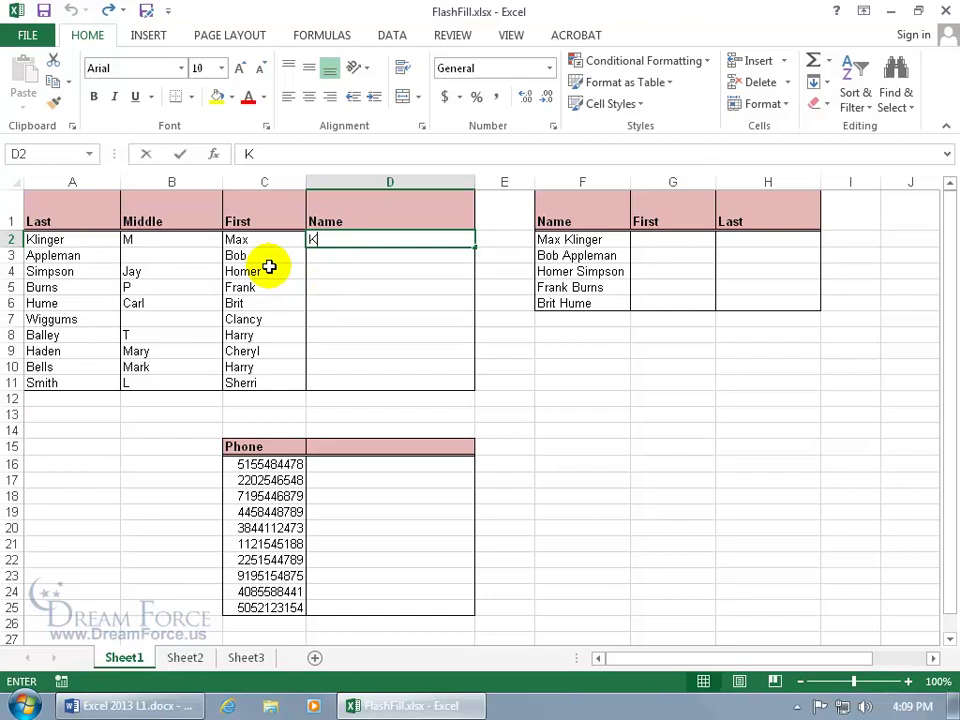
Type three people's names as 'Last, First' in D2:D4 and accept Flash Fill for D5:D11.
text(Klinger, )
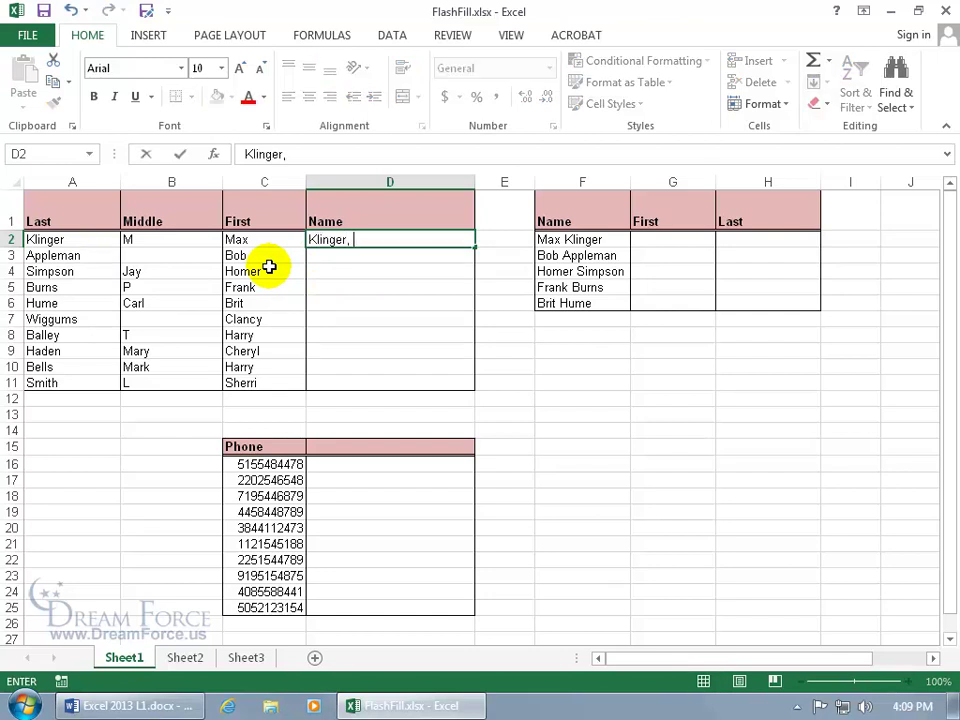
text(Max)
key(Return)
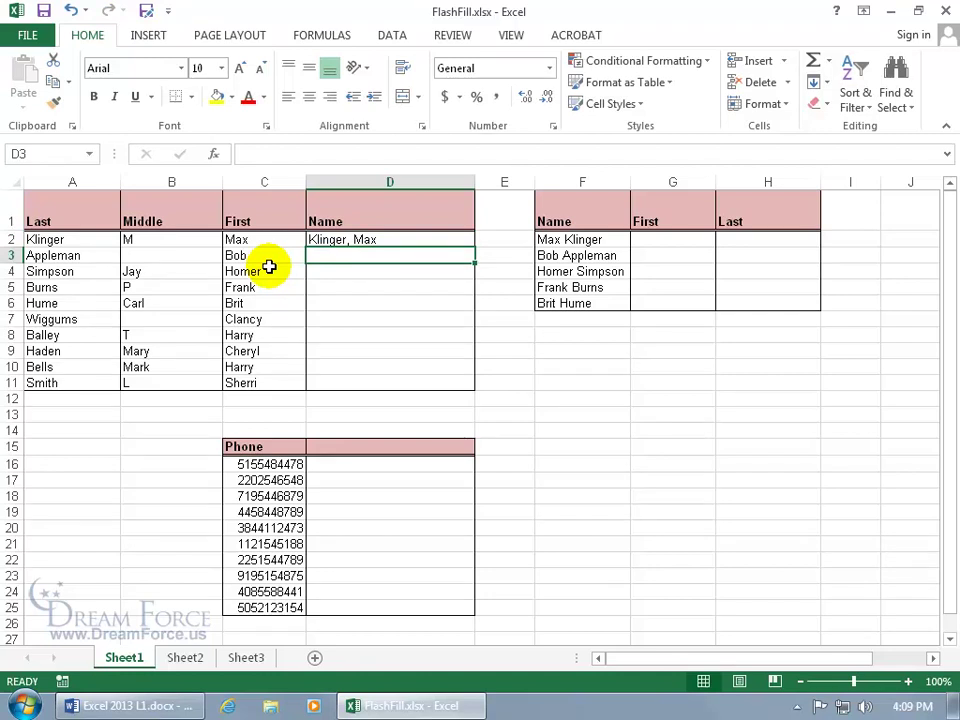
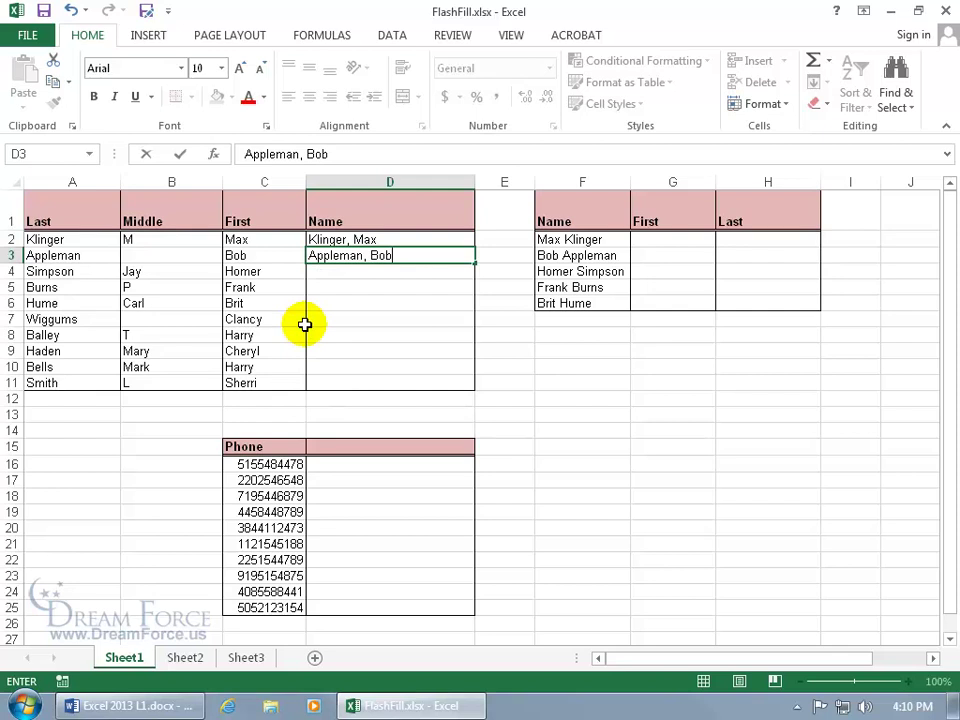
key(Return)
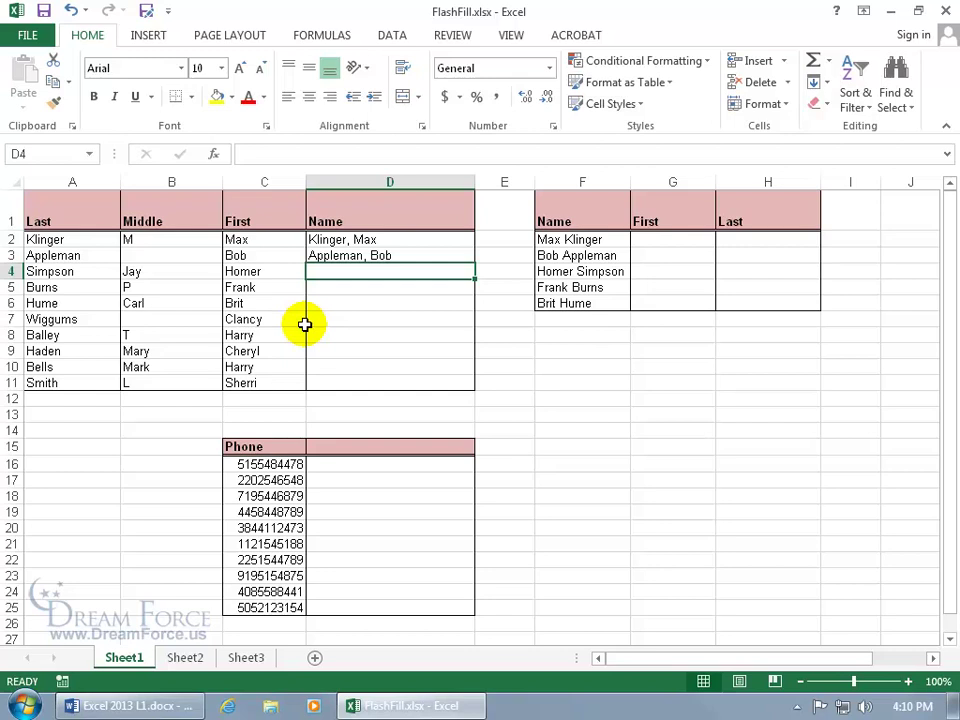
text(Simpson, Homer)
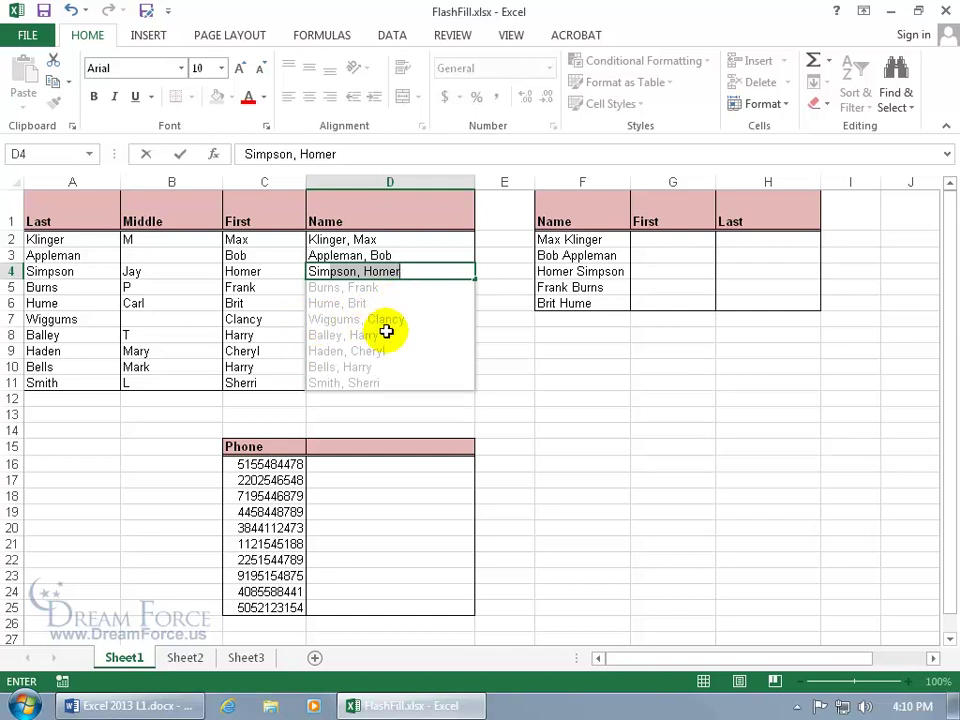
key(Return)
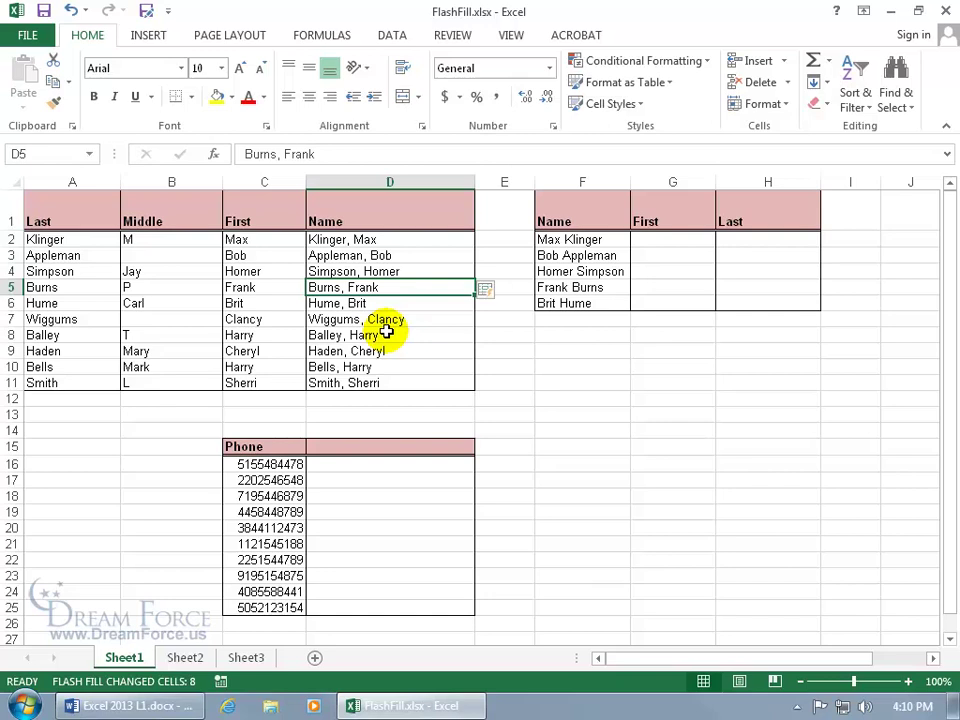
click(29, 34)
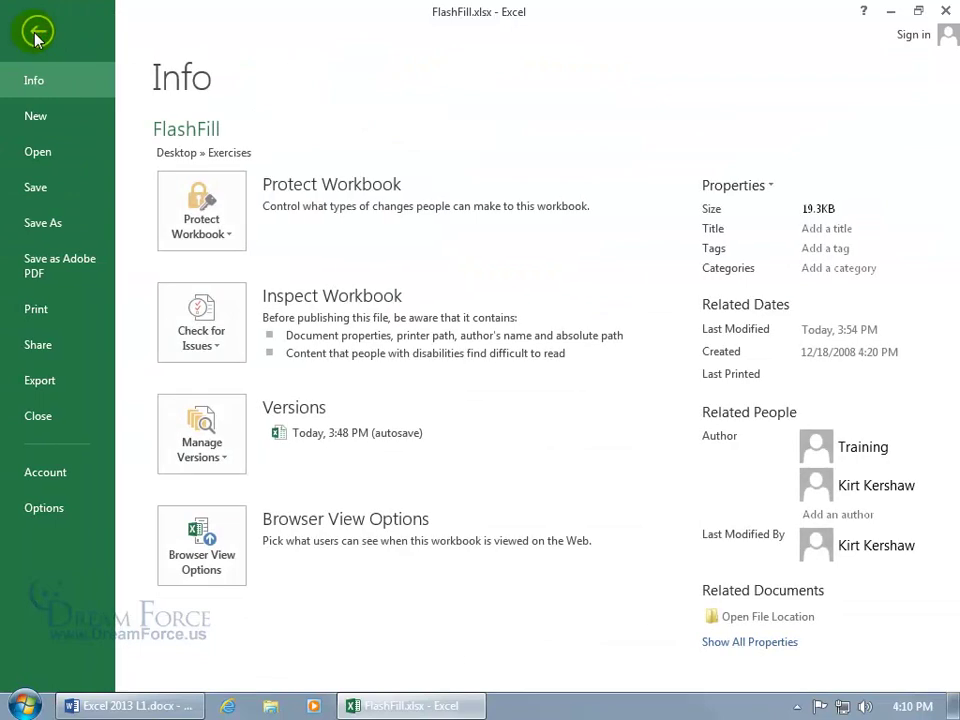
click(68, 516)
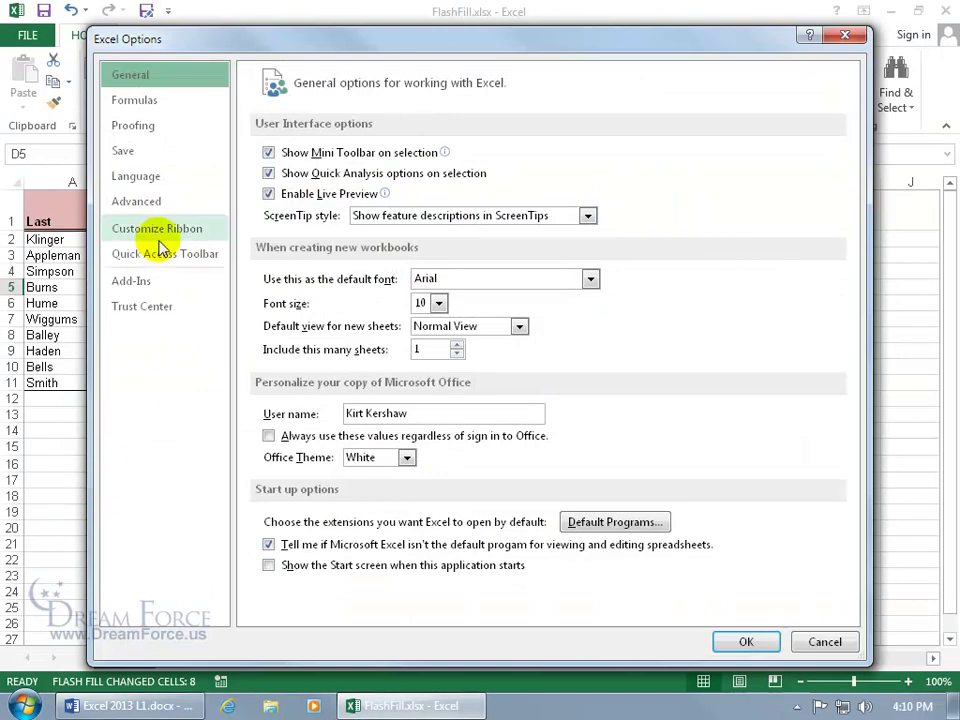
click(160, 204)
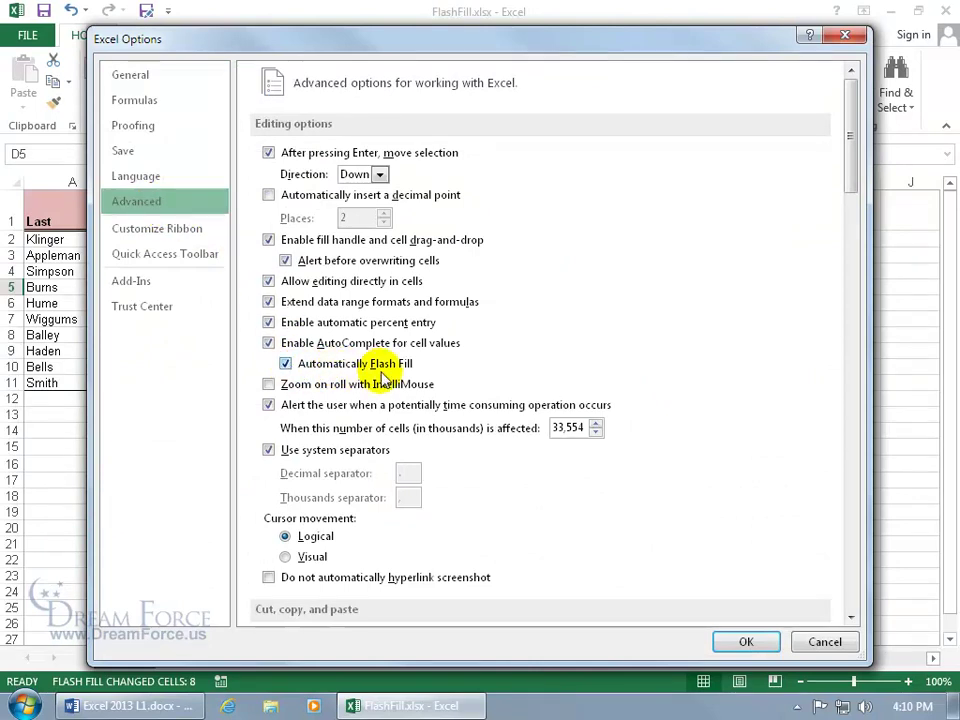
click(798, 639)
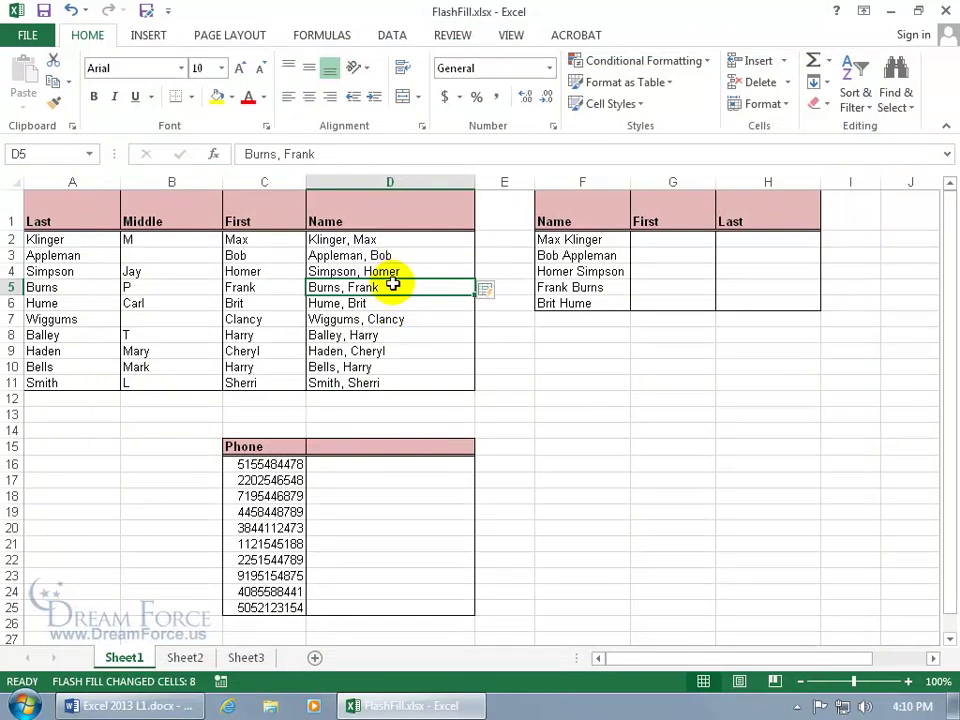
Clear D5:D11, then test Flash Fill via Ctrl+E and the DATA ribbon, undoing each time.
drag(392, 289, 390, 378)
key(Delete)
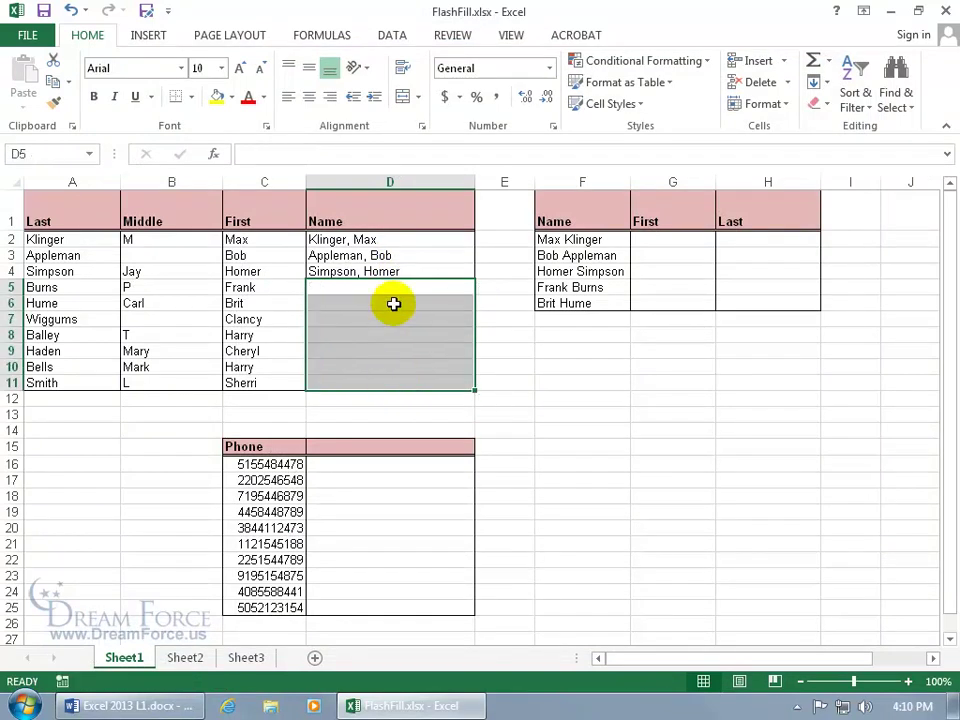
click(386, 272)
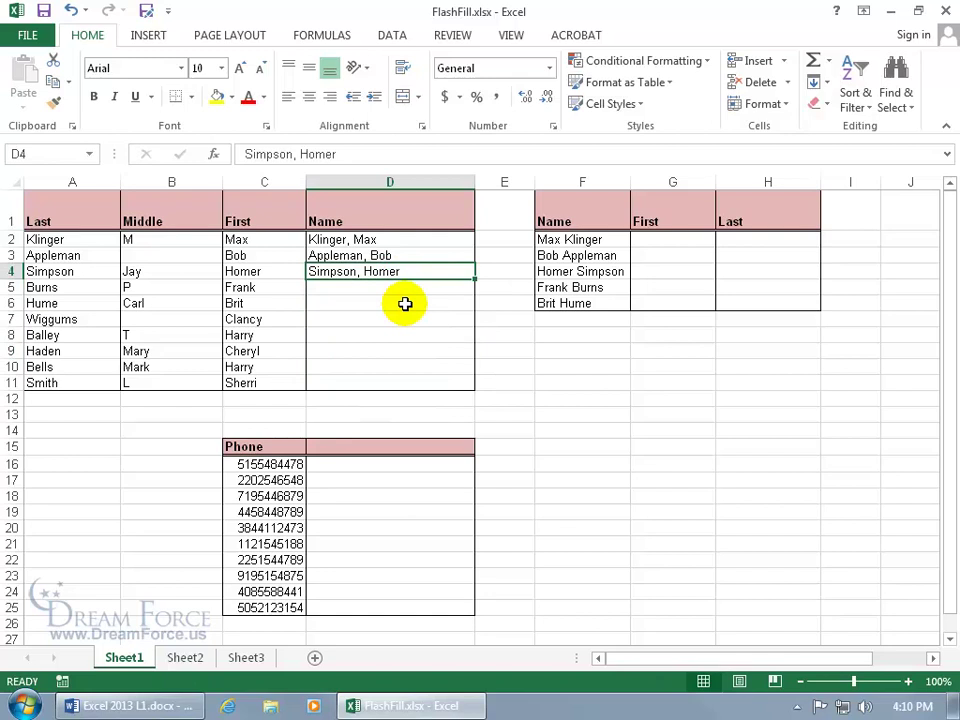
key(ctrl+e)
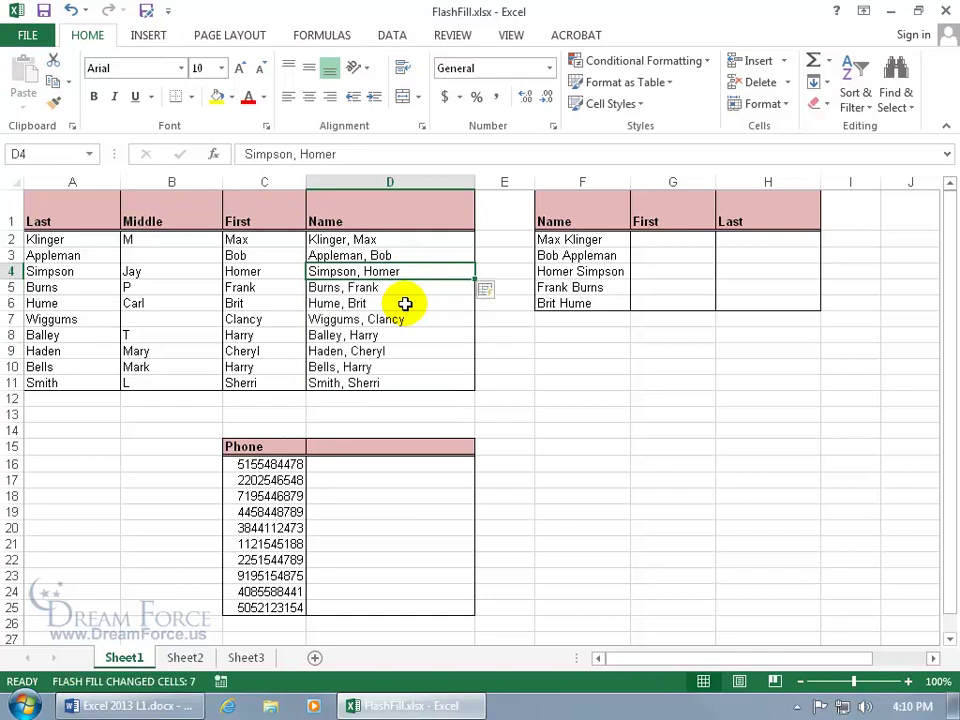
click(71, 10)
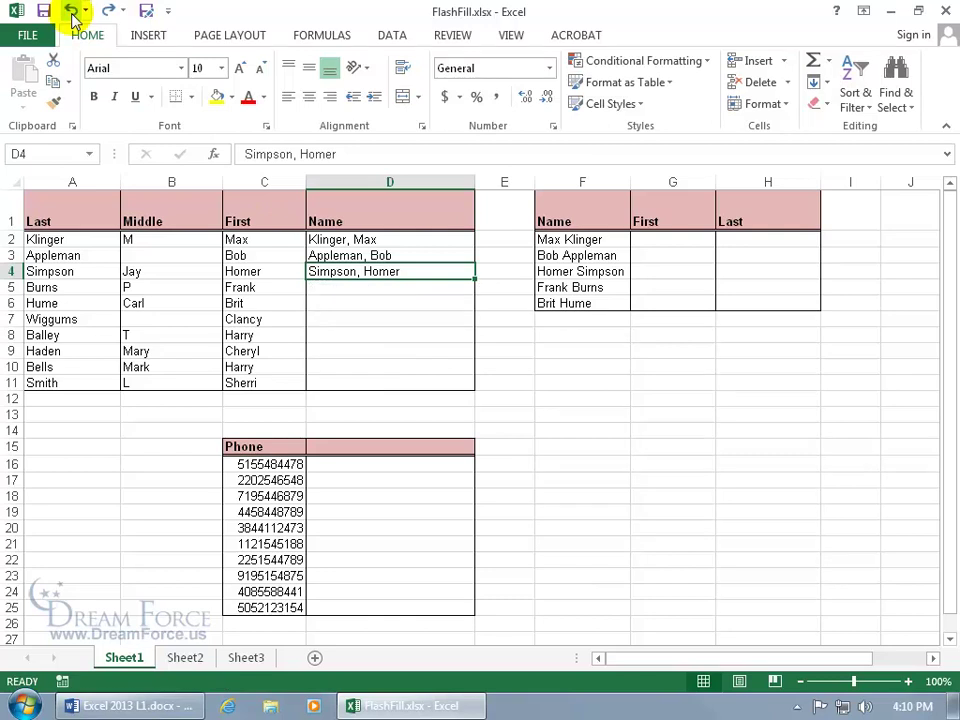
click(389, 36)
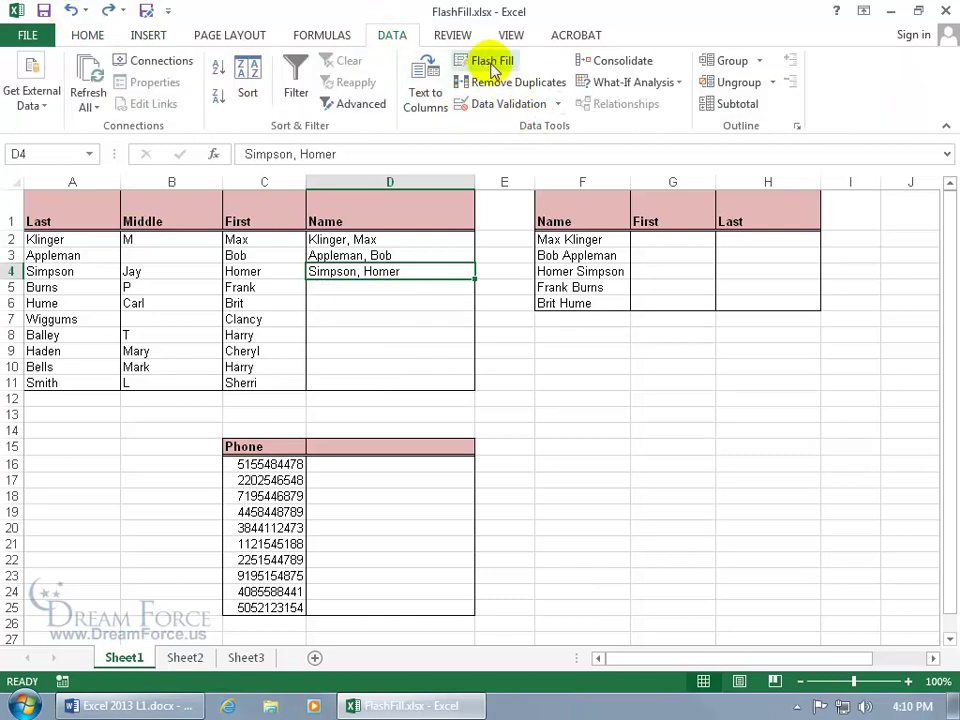
click(492, 66)
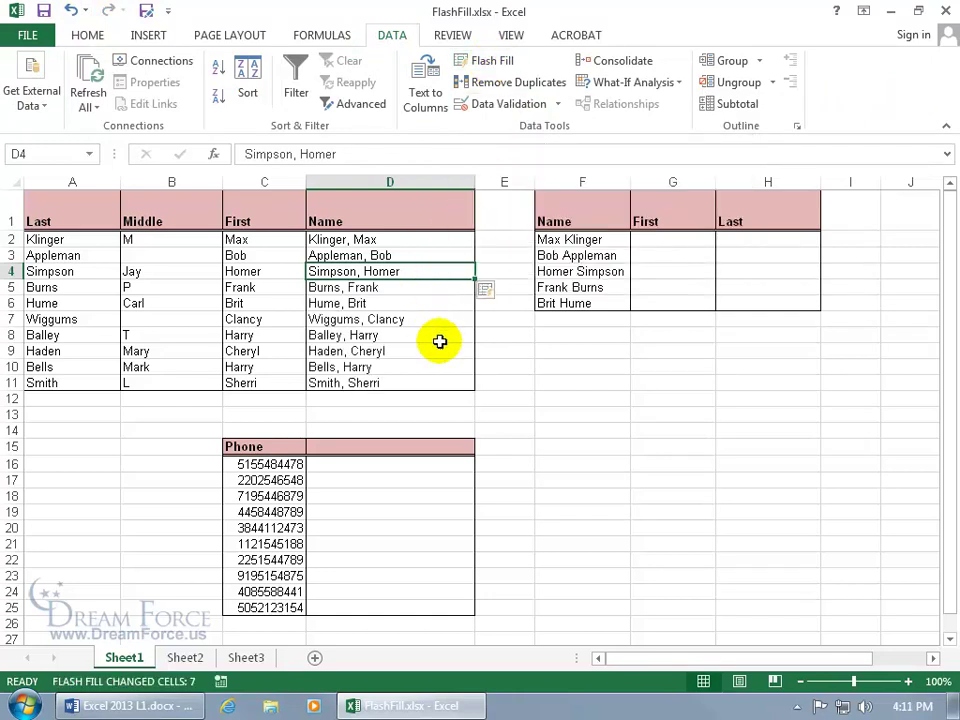
click(71, 11)
Fill down from D2:D4 and switch Auto Fill Options to Flash Fill for rows 5–11.
drag(440, 243, 471, 389)
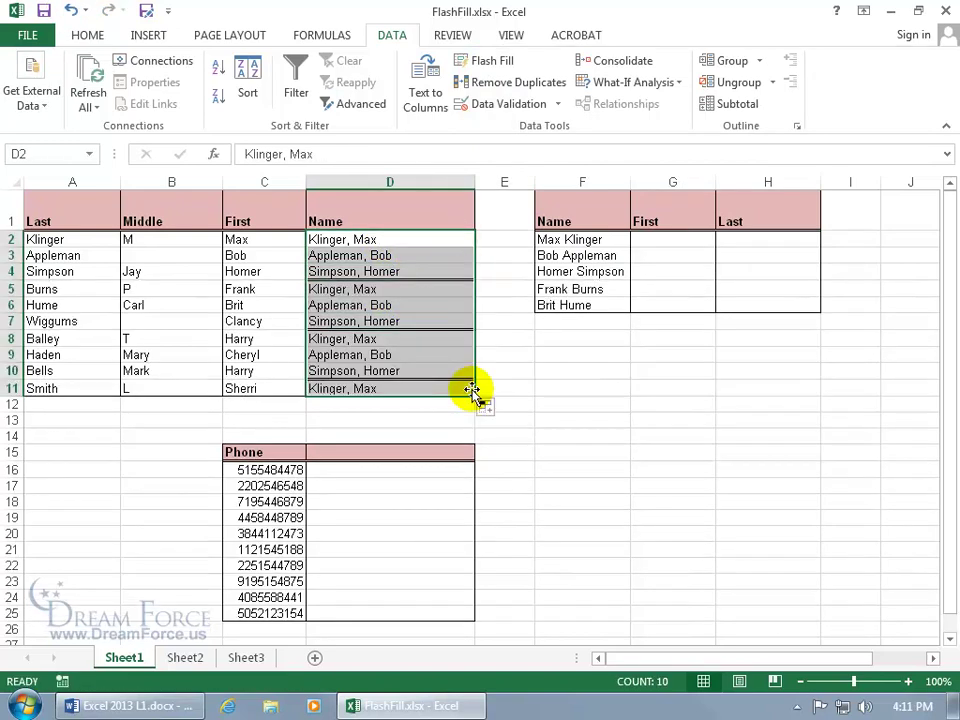
click(488, 407)
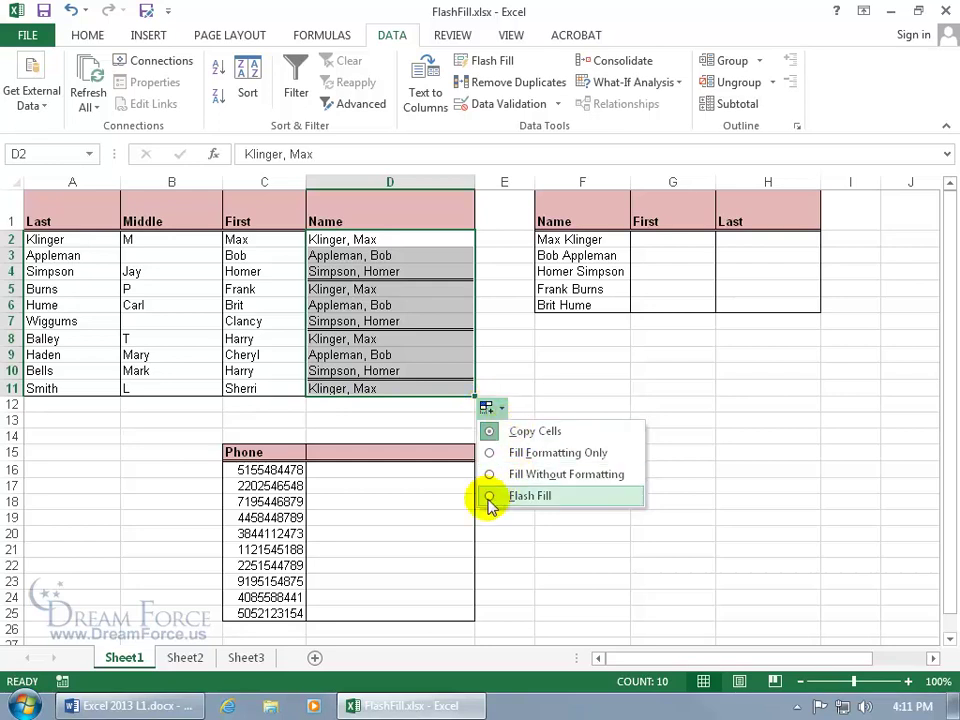
click(489, 496)
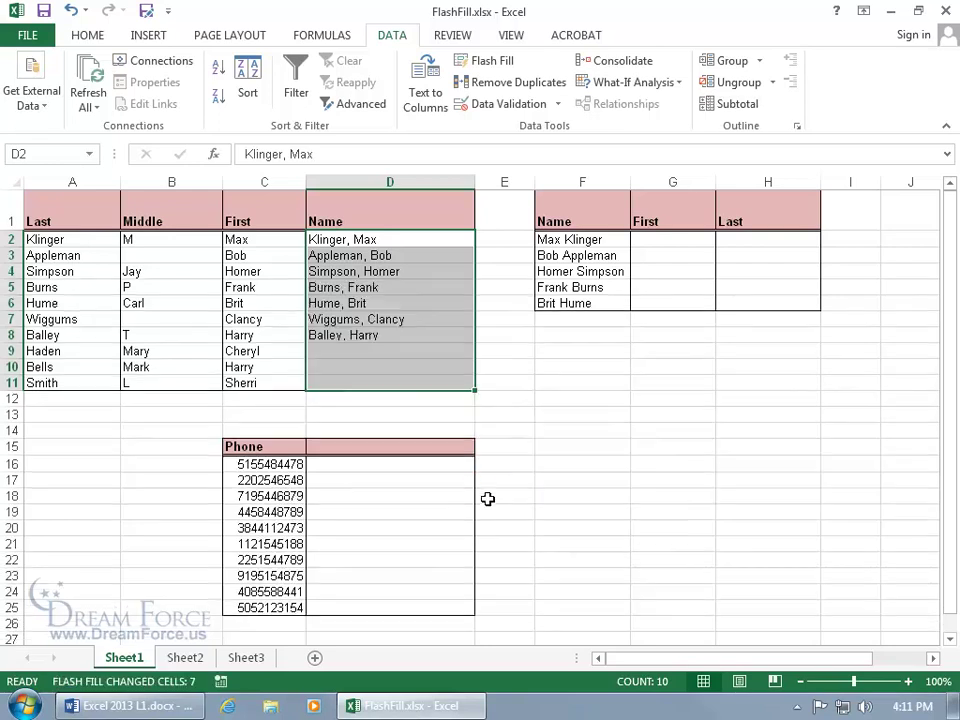
click(390, 414)
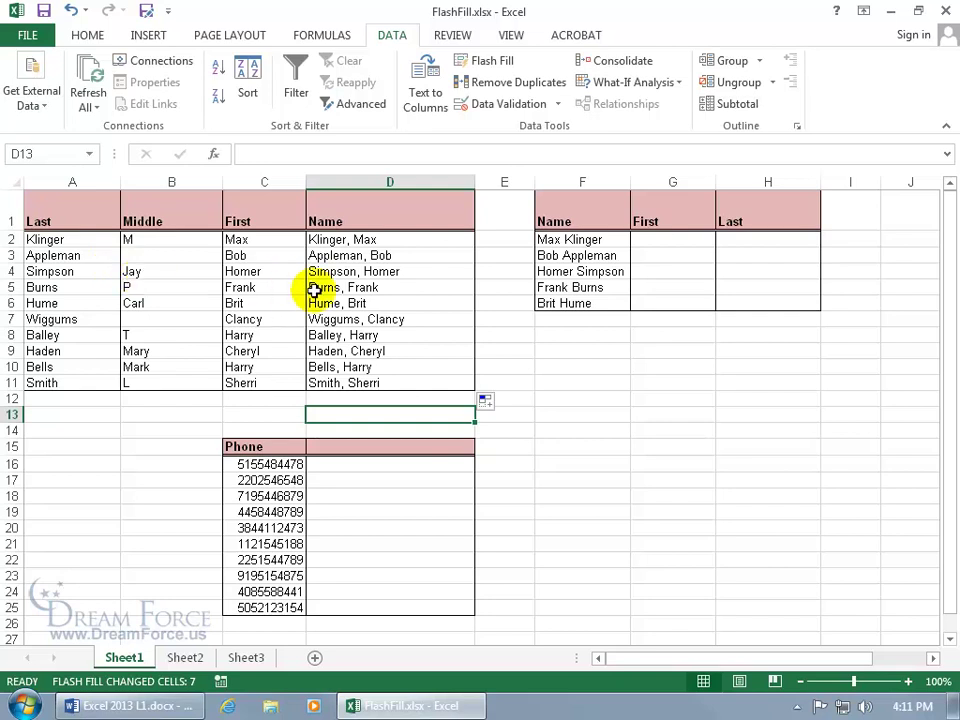
Enter two first names under First and accept Flash Fill for the rest of the column.
click(606, 271)
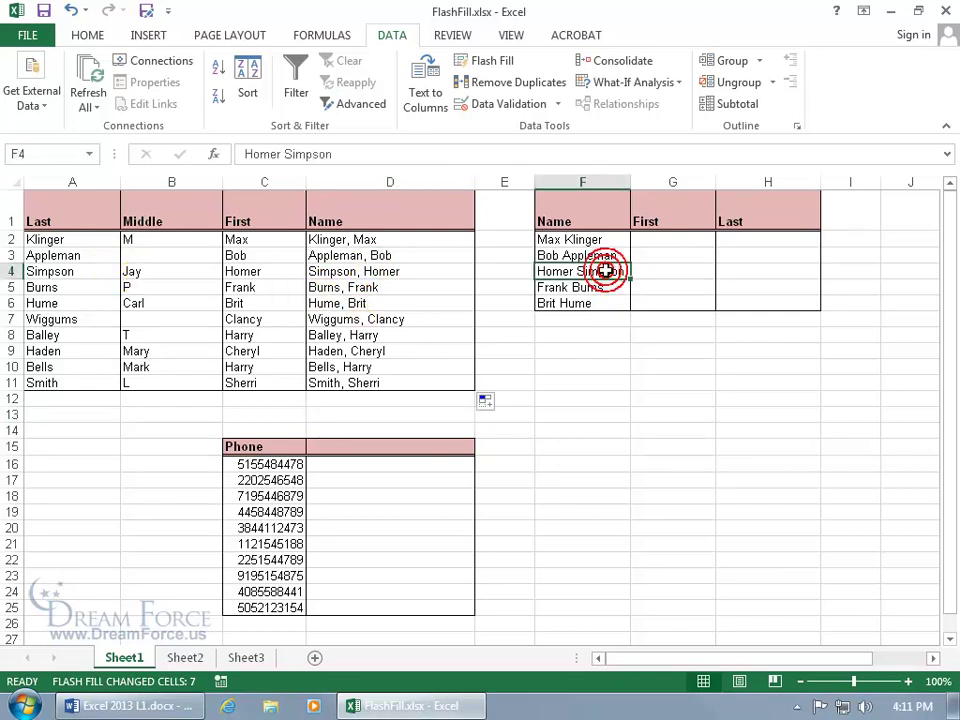
click(673, 240)
text(Max)
key(Return)
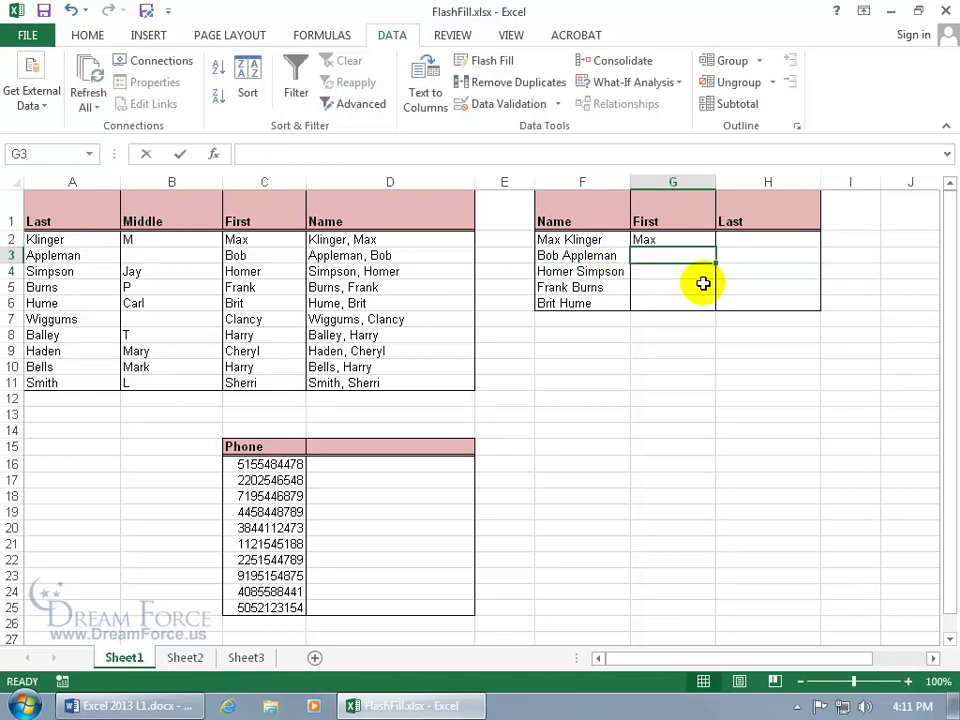
text(Bob)
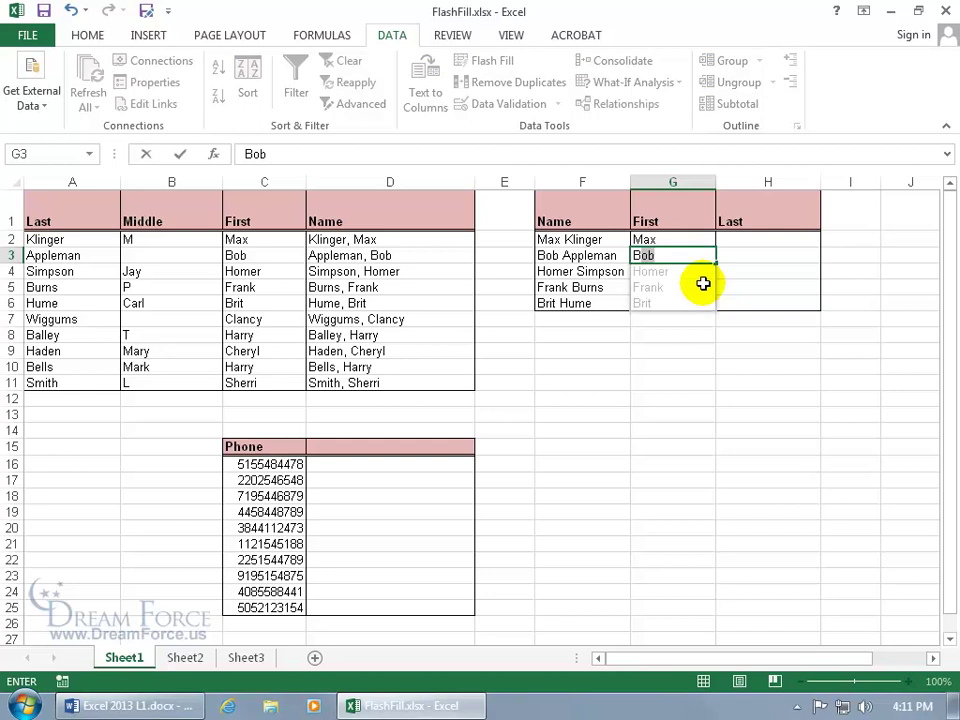
key(Return)
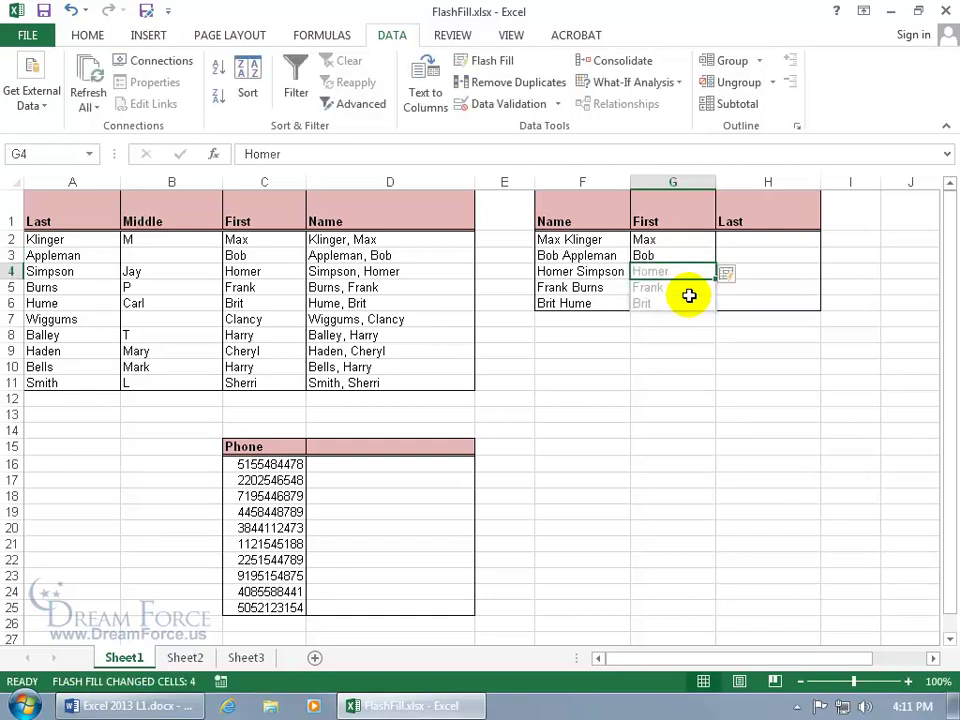
Enter two last names under Last and accept Flash Fill for the rest of the column.
click(750, 240)
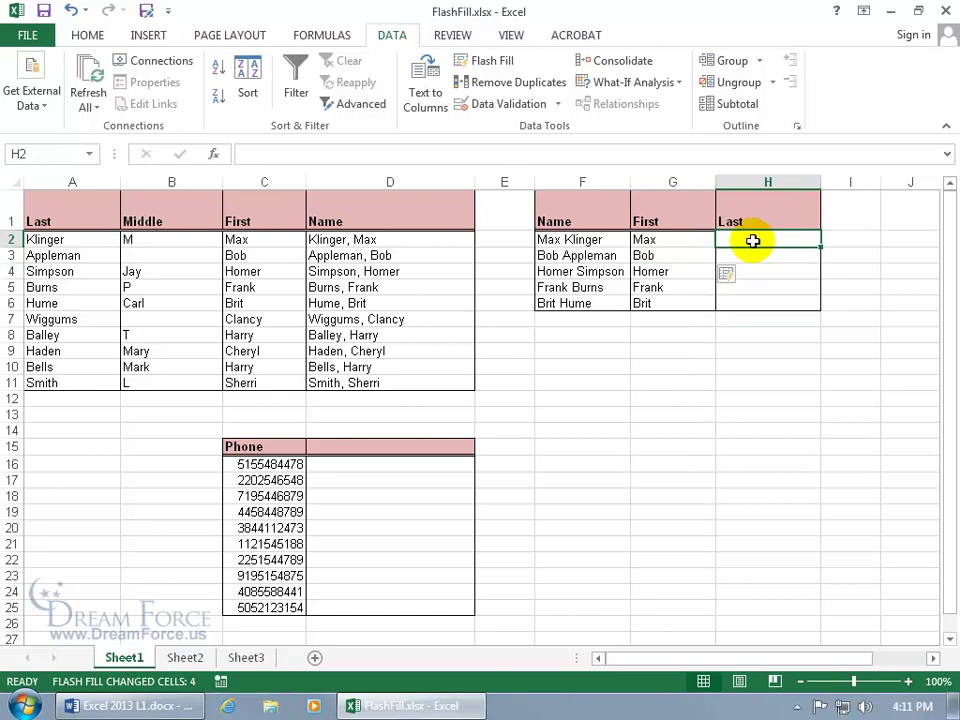
text(Klinger)
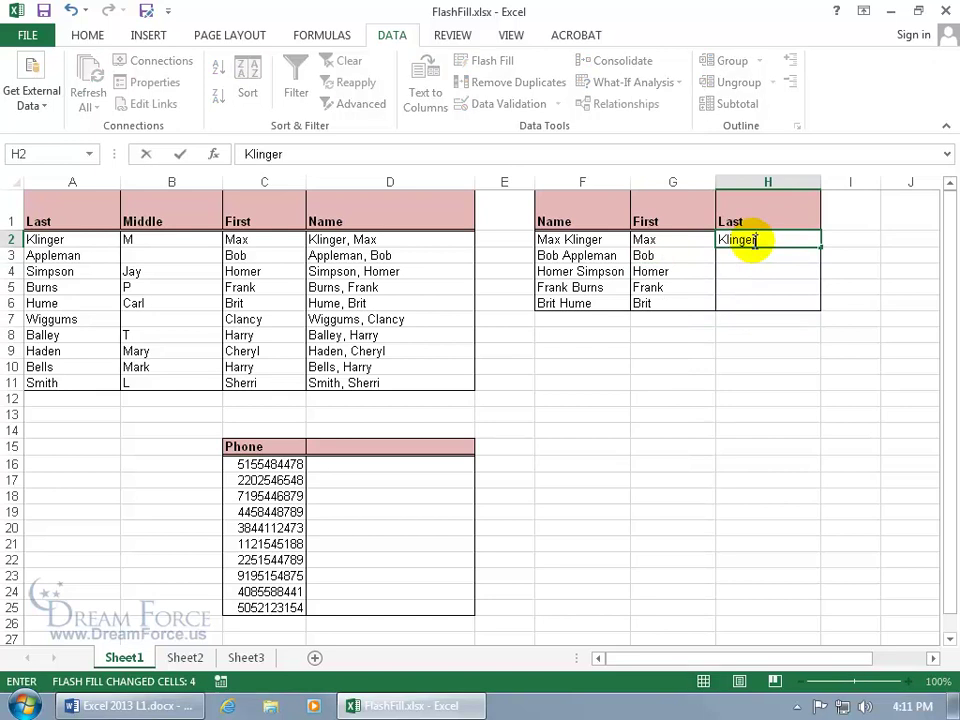
key(Return)
text(Appleman)
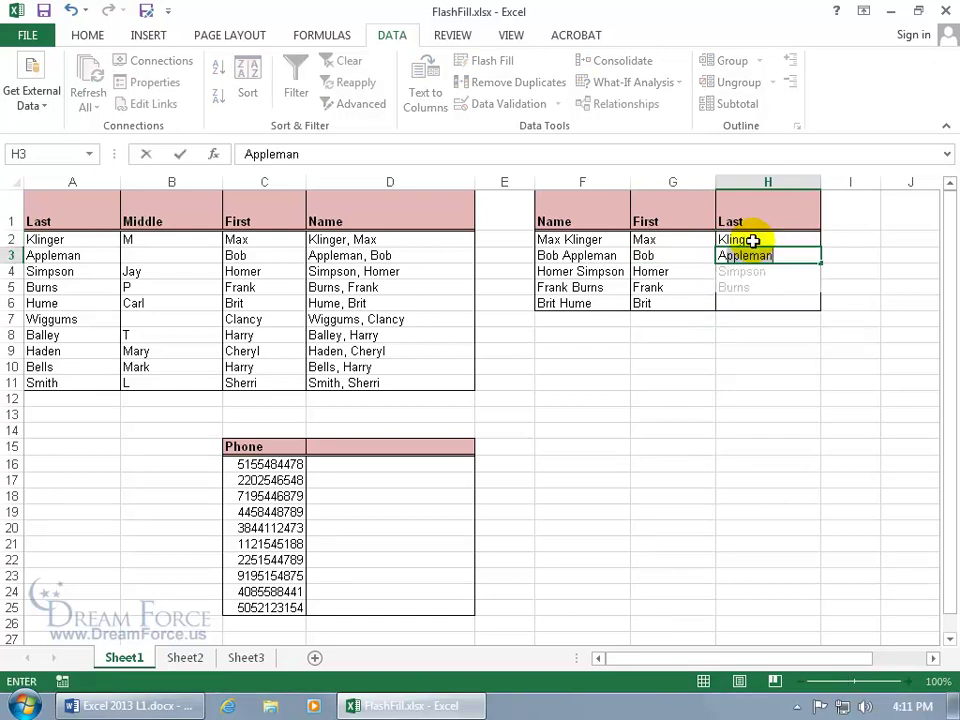
key(Return)
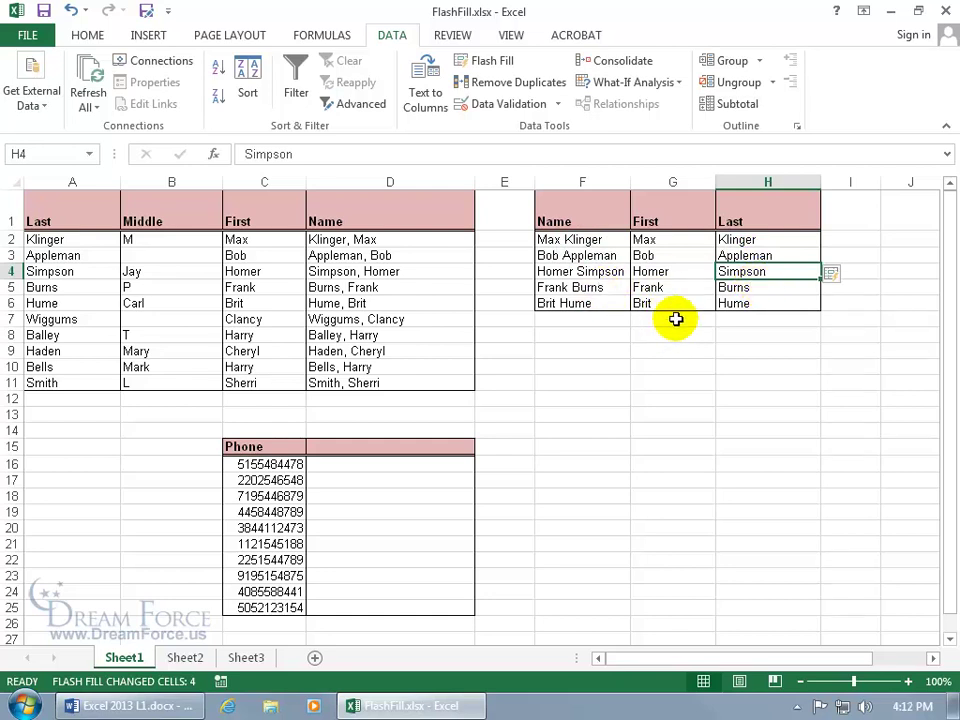
click(404, 463)
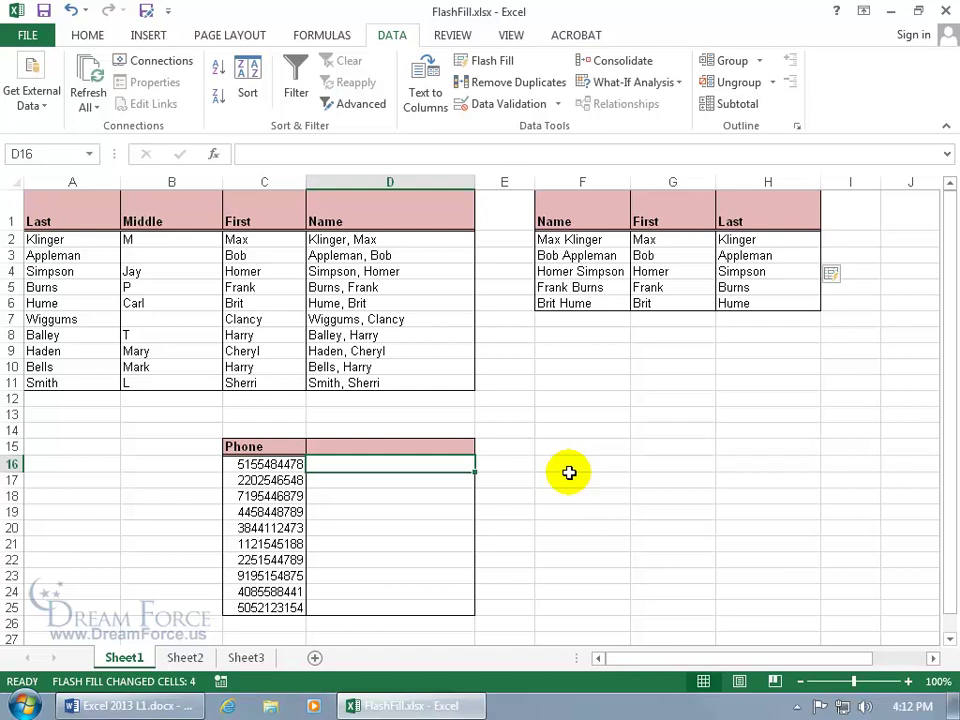
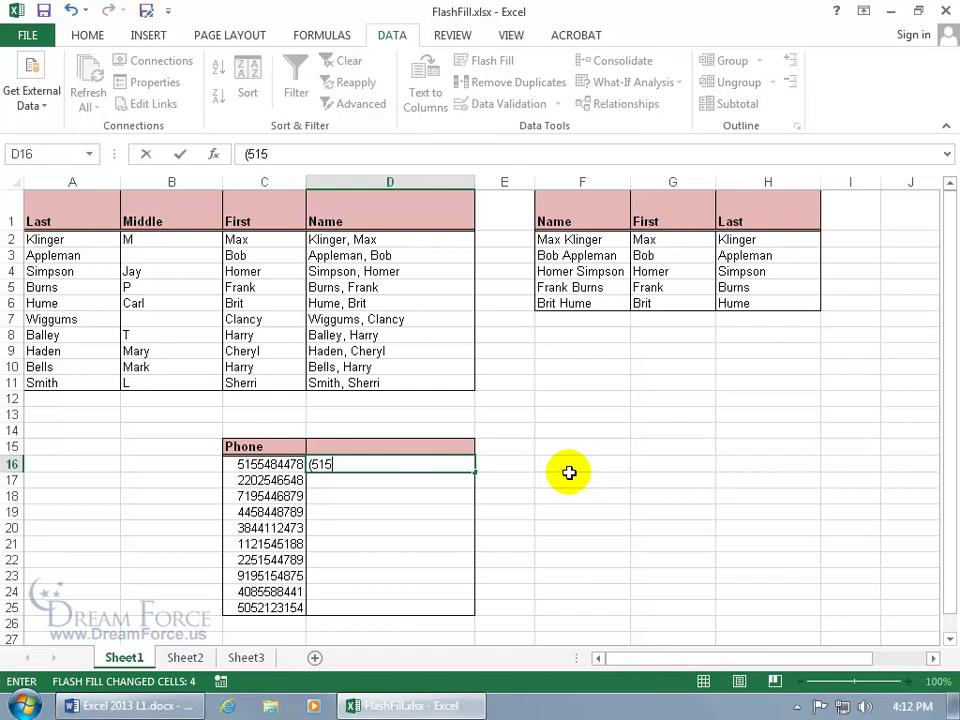
Type two phone numbers in (xxx) xxx-xxxx format in D16:D17 and accept Flash Fill below.
key(Return)
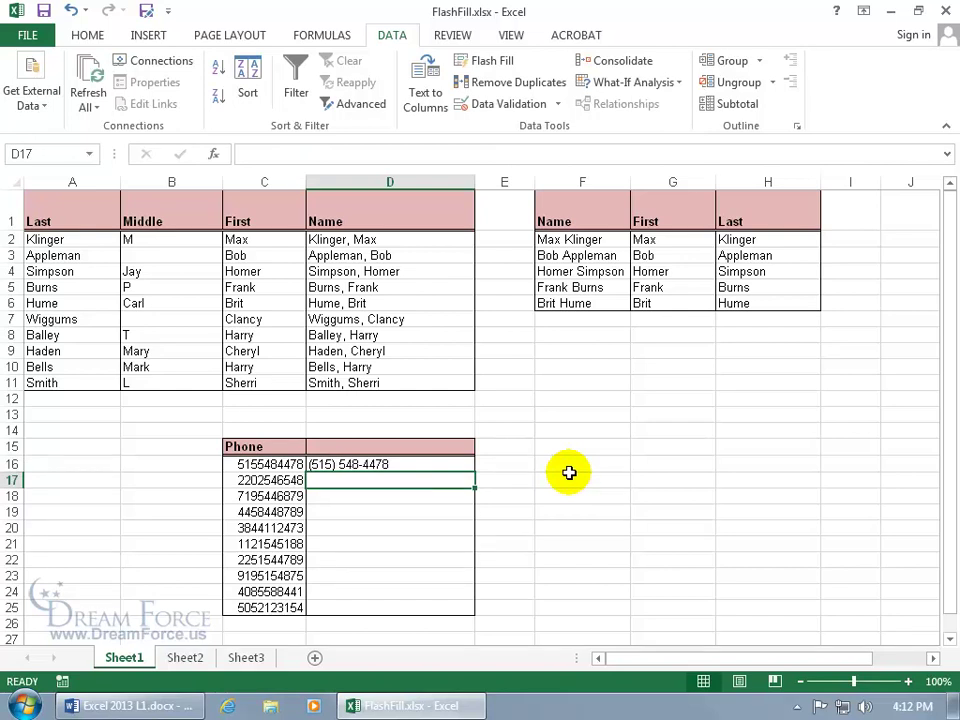
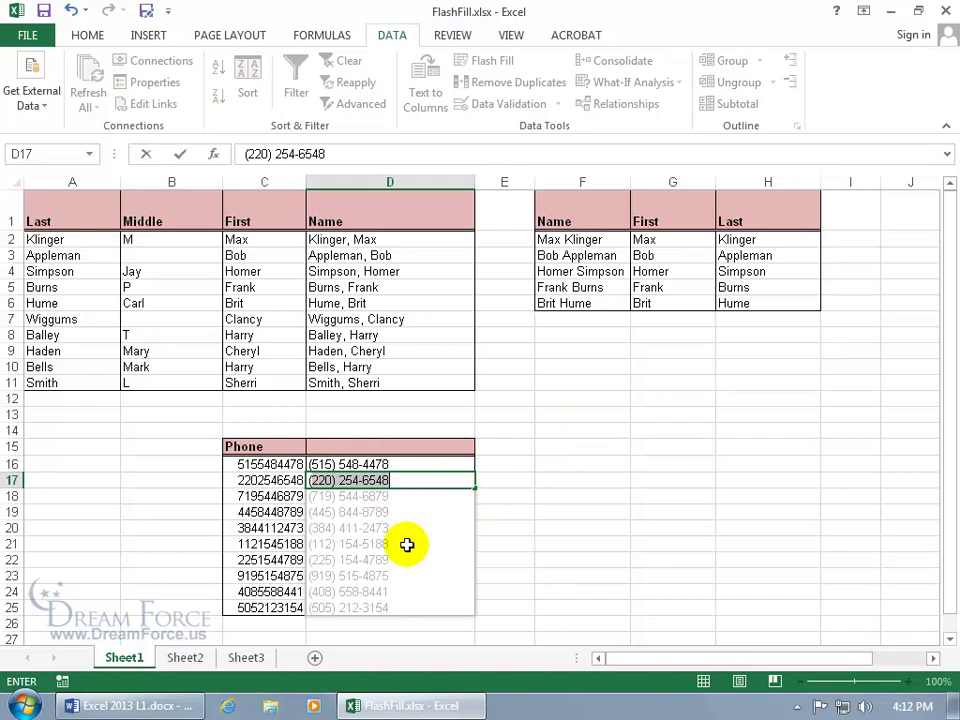
key(Return)
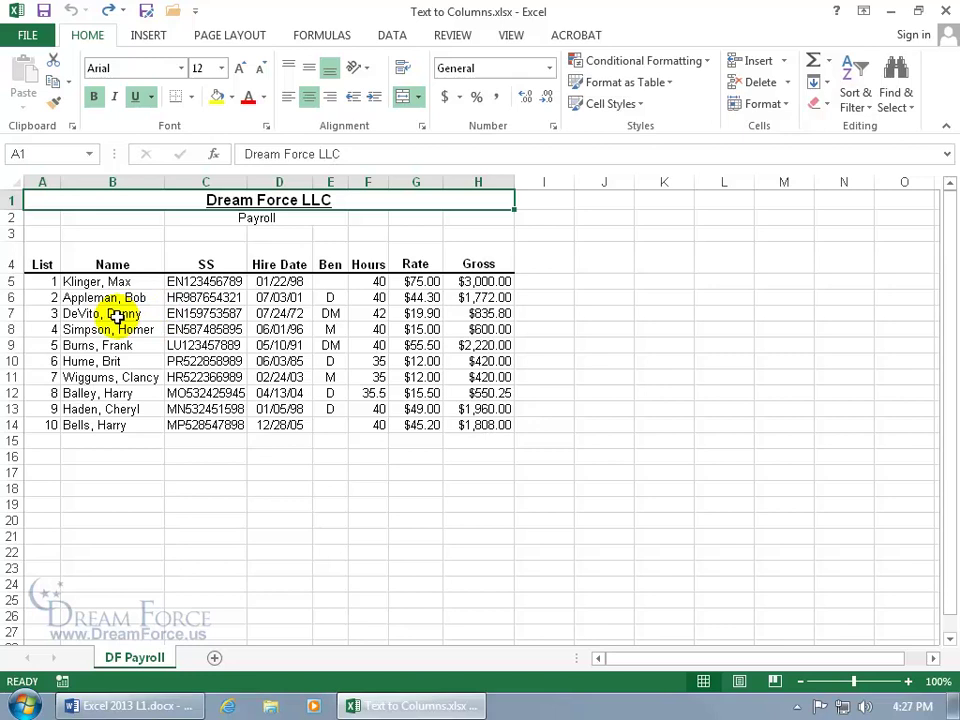
Insert an empty column C between Name and SS and check its cells.
right_click(207, 184)
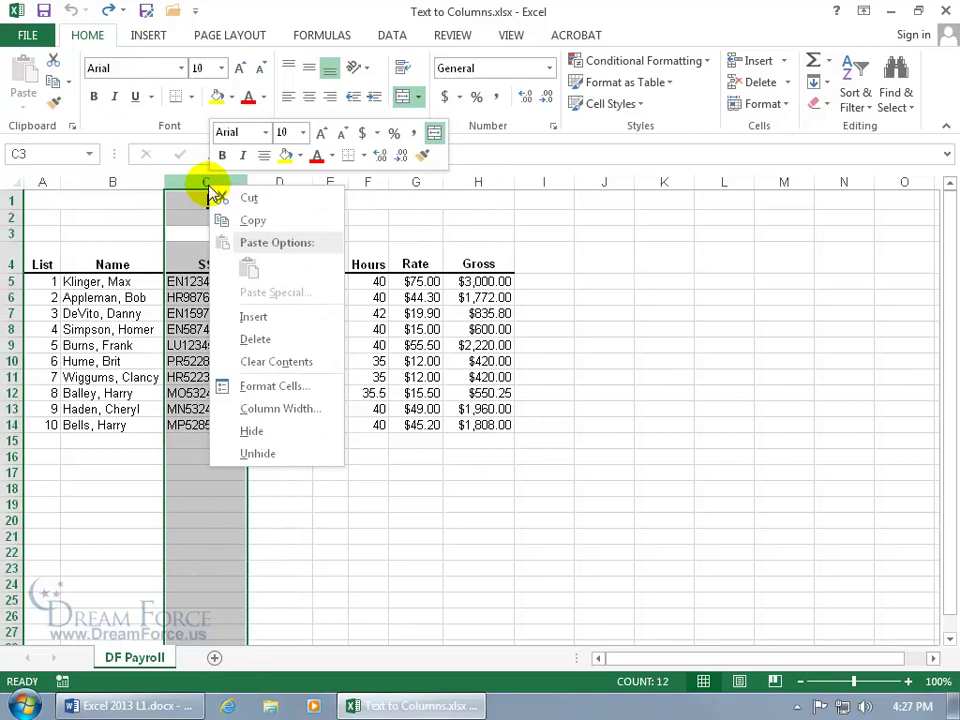
click(251, 316)
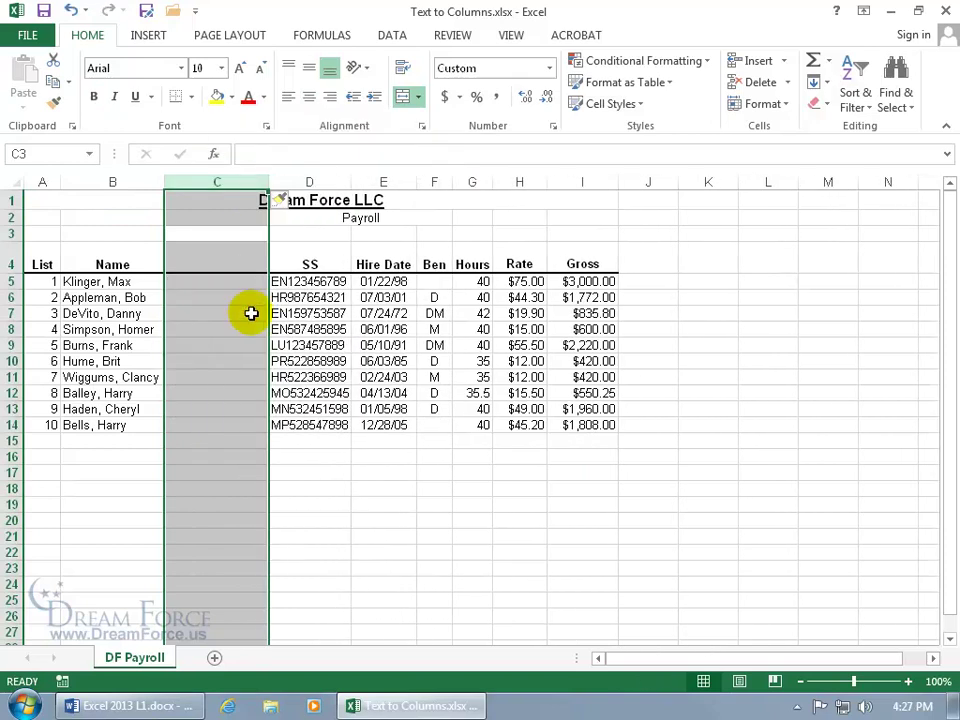
click(107, 329)
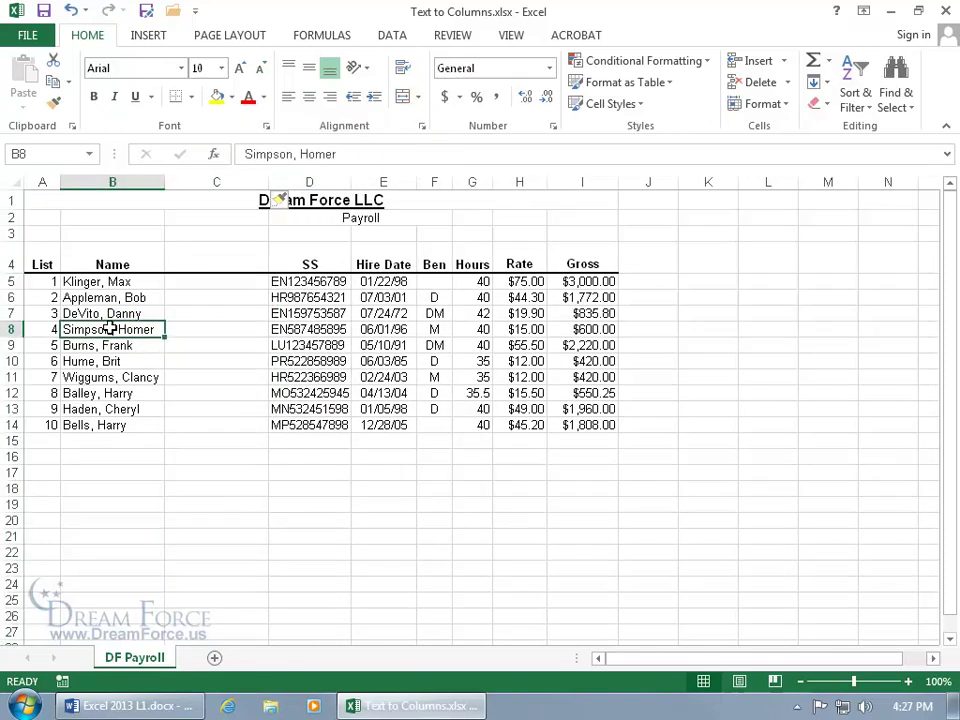
click(194, 333)
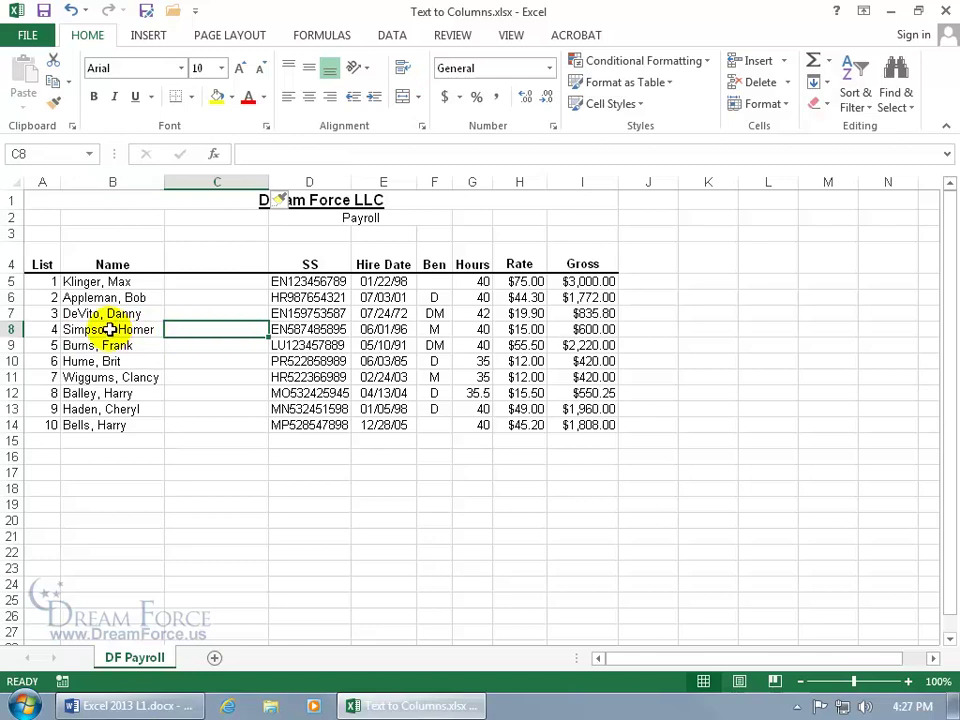
click(219, 363)
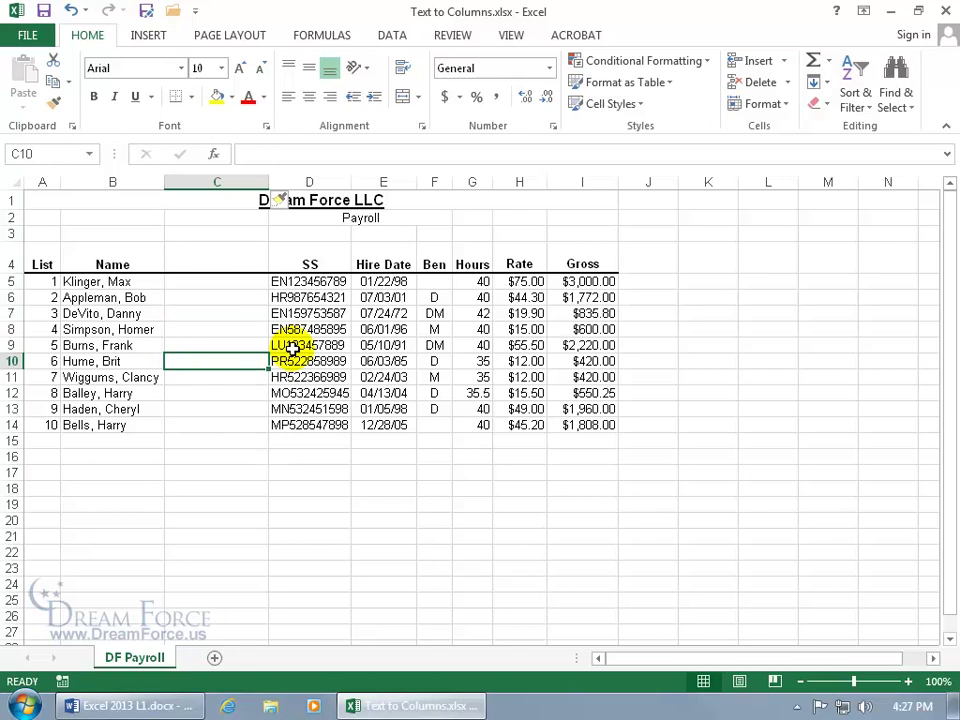
Insert then undo a second blank column at D, and select the names in B5:B14.
right_click(307, 183)
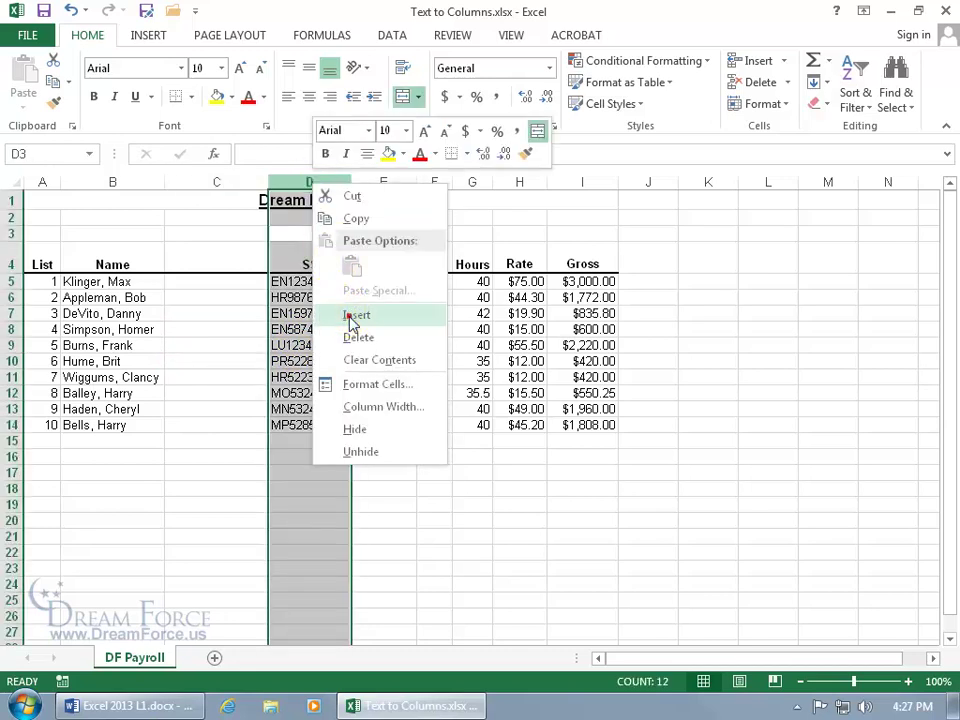
click(355, 316)
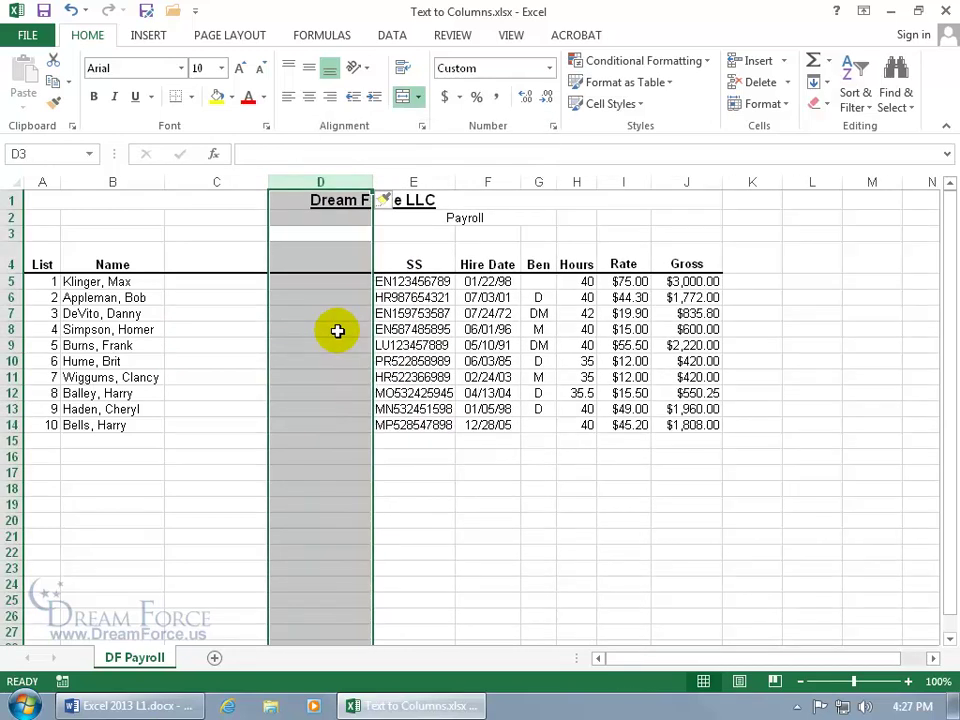
click(71, 11)
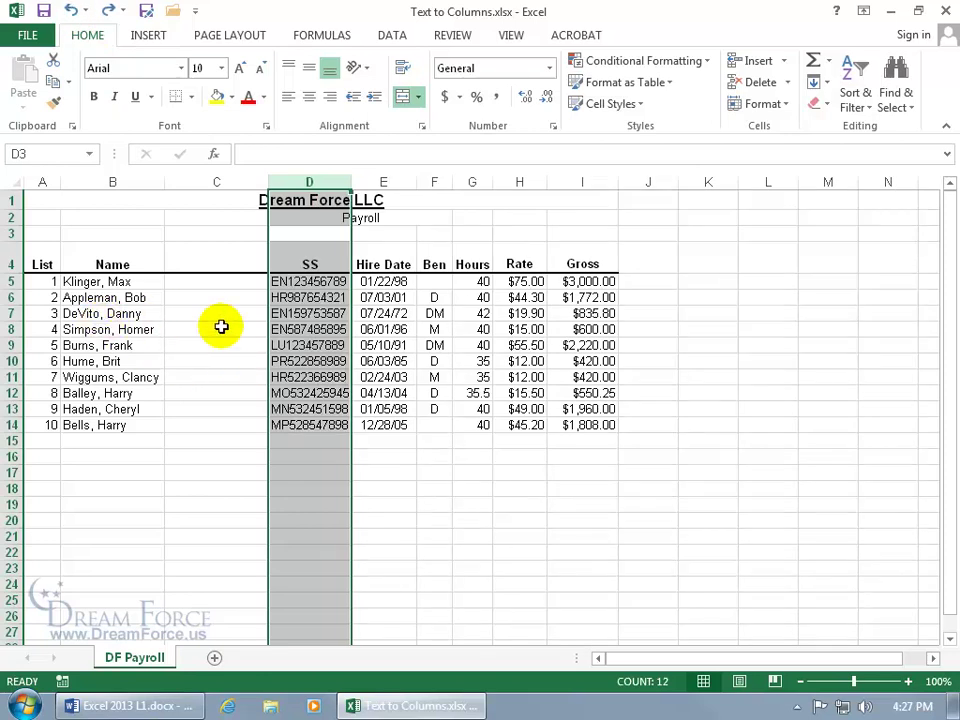
drag(123, 282, 124, 424)
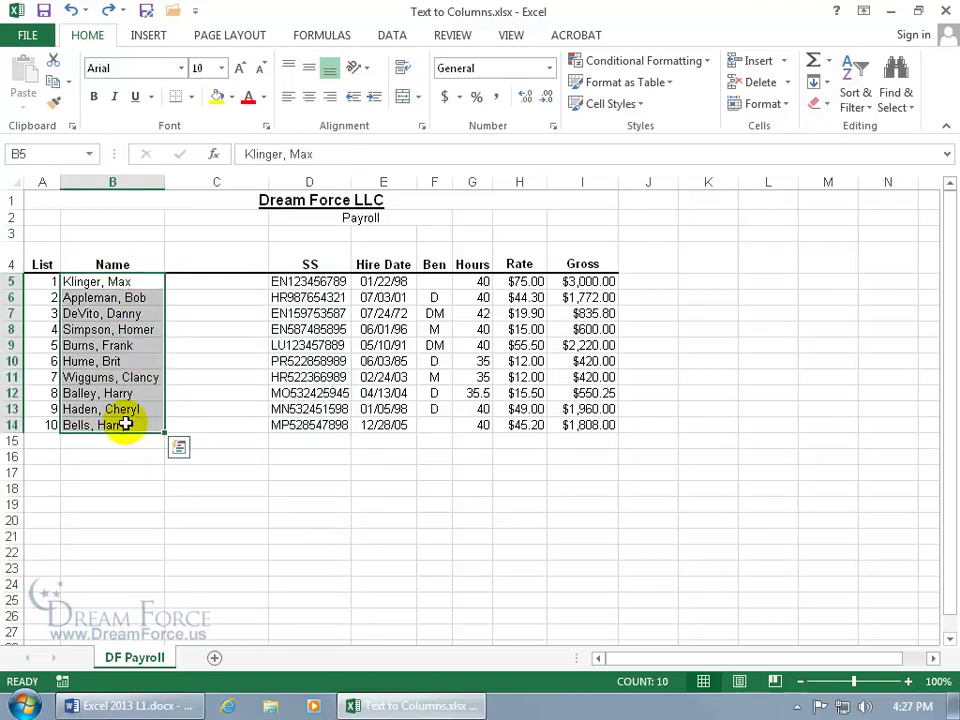
click(392, 35)
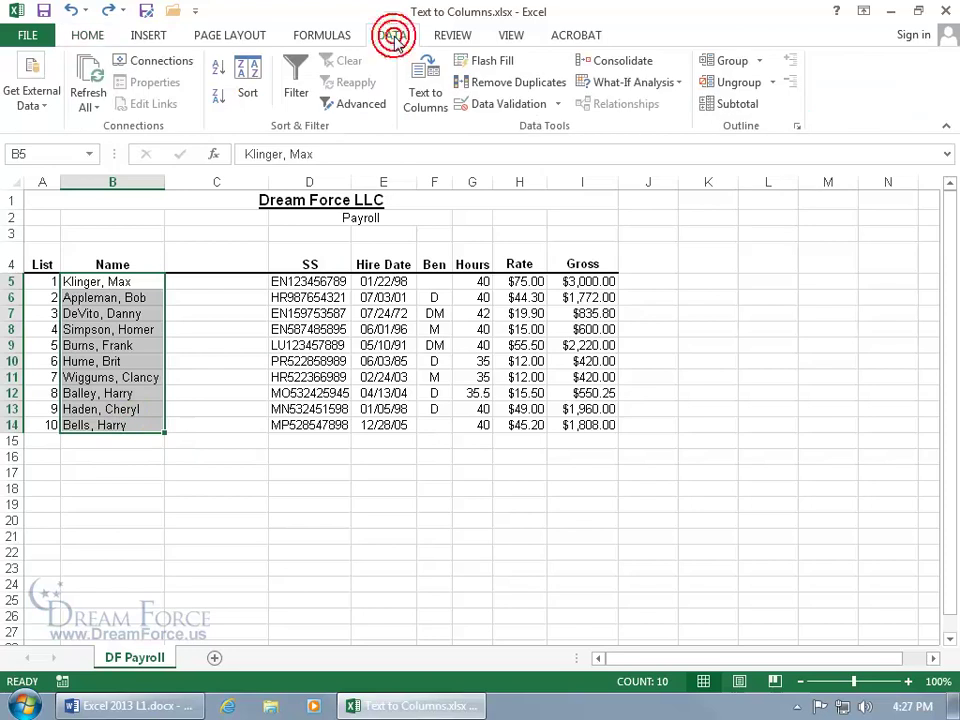
Run Text to Columns on B5:B14 using Comma and Space delimiters instead of Tab.
click(426, 98)
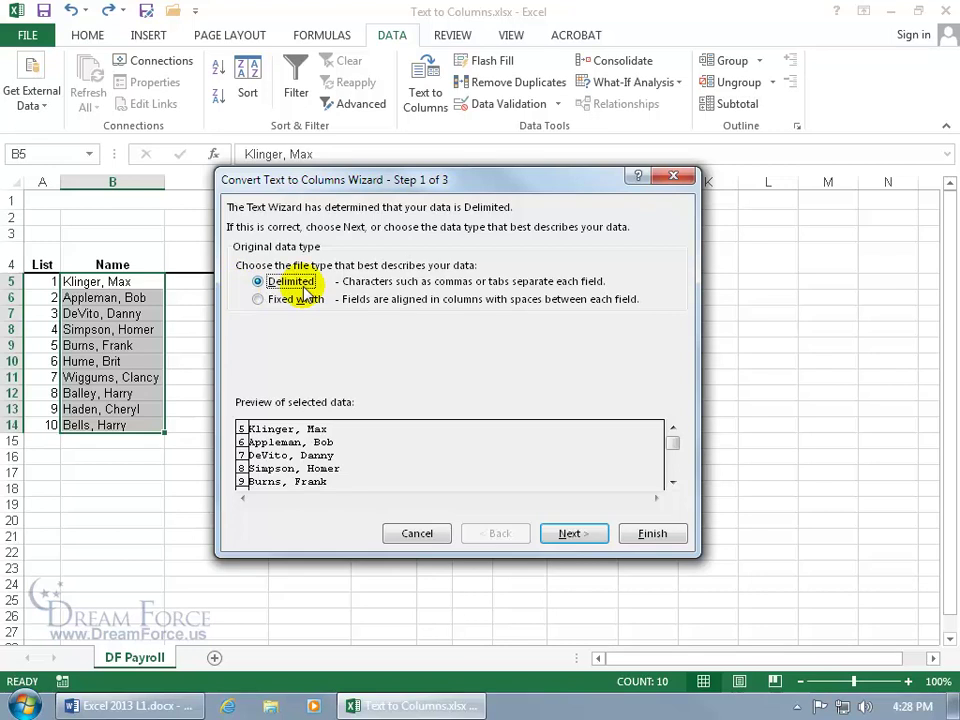
click(570, 535)
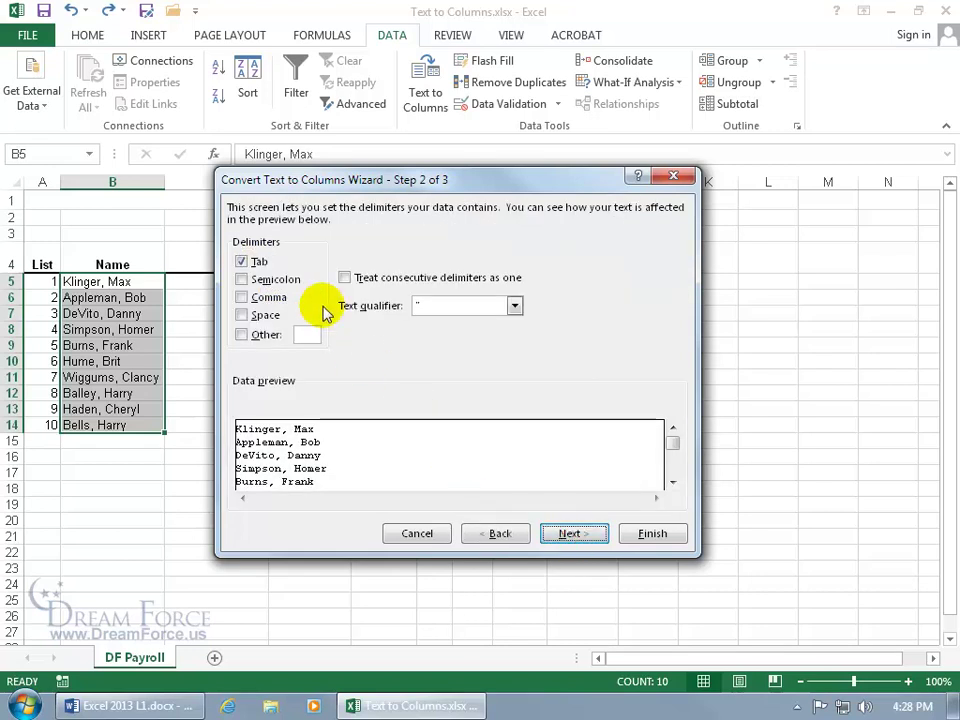
click(246, 262)
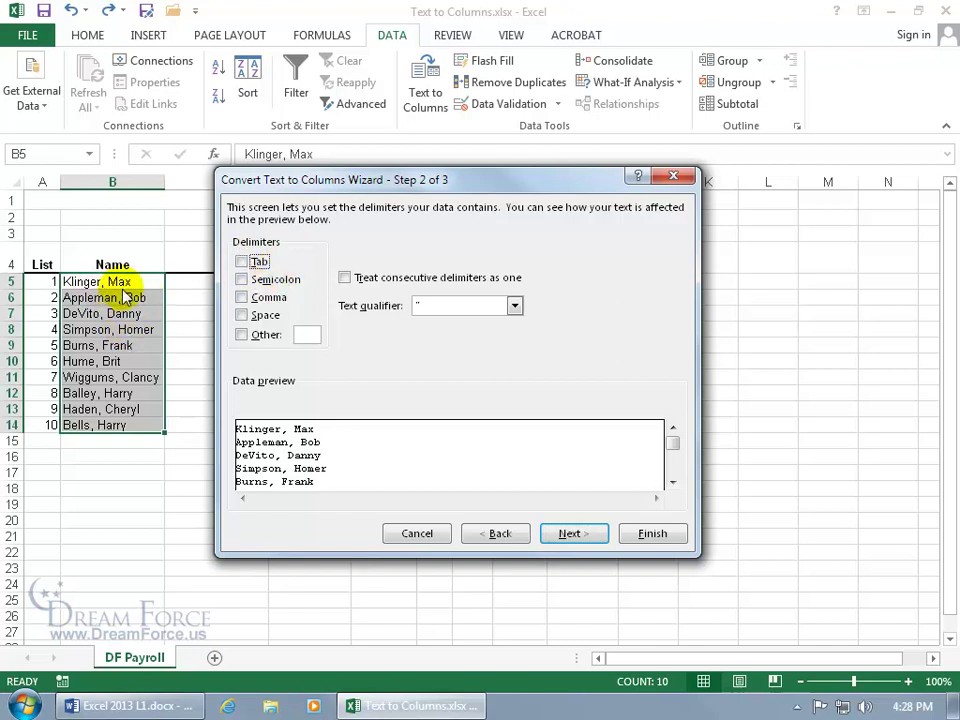
click(241, 298)
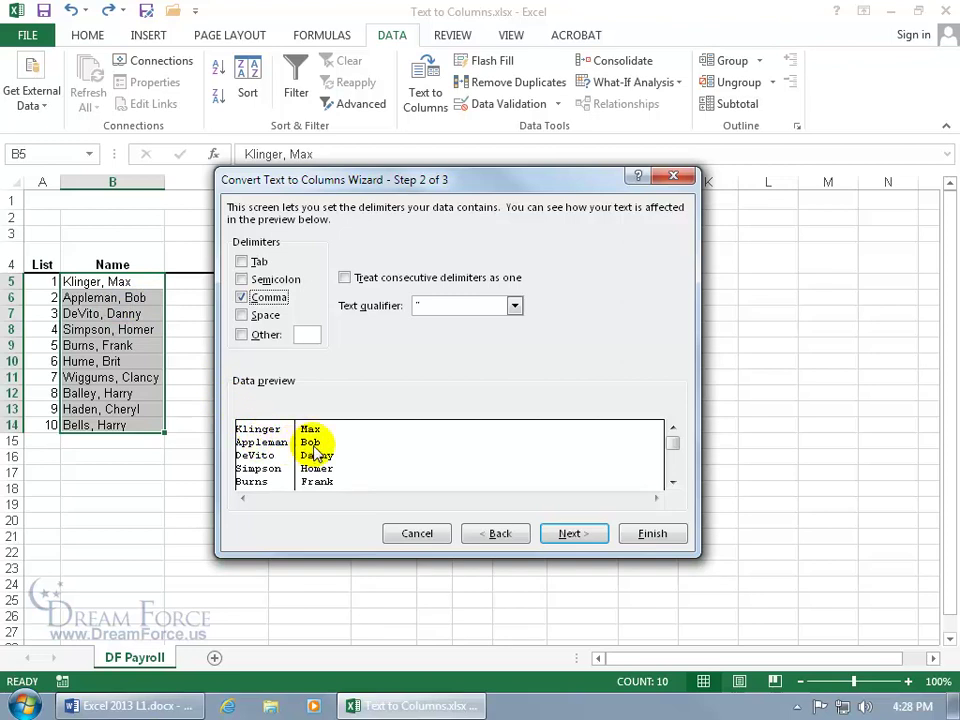
click(241, 315)
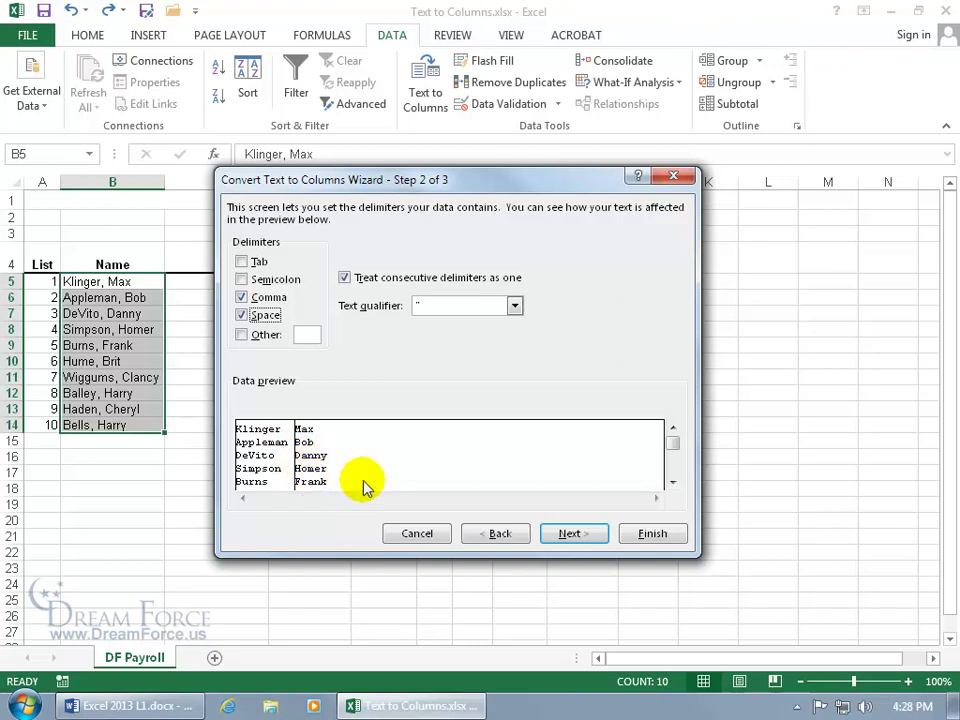
click(560, 535)
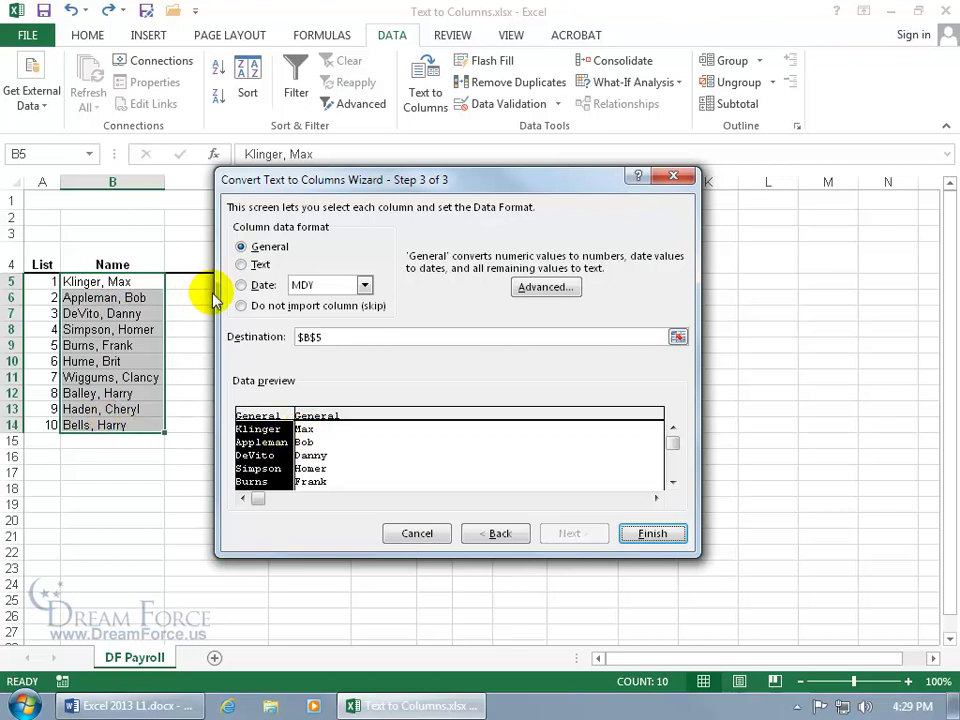
click(645, 533)
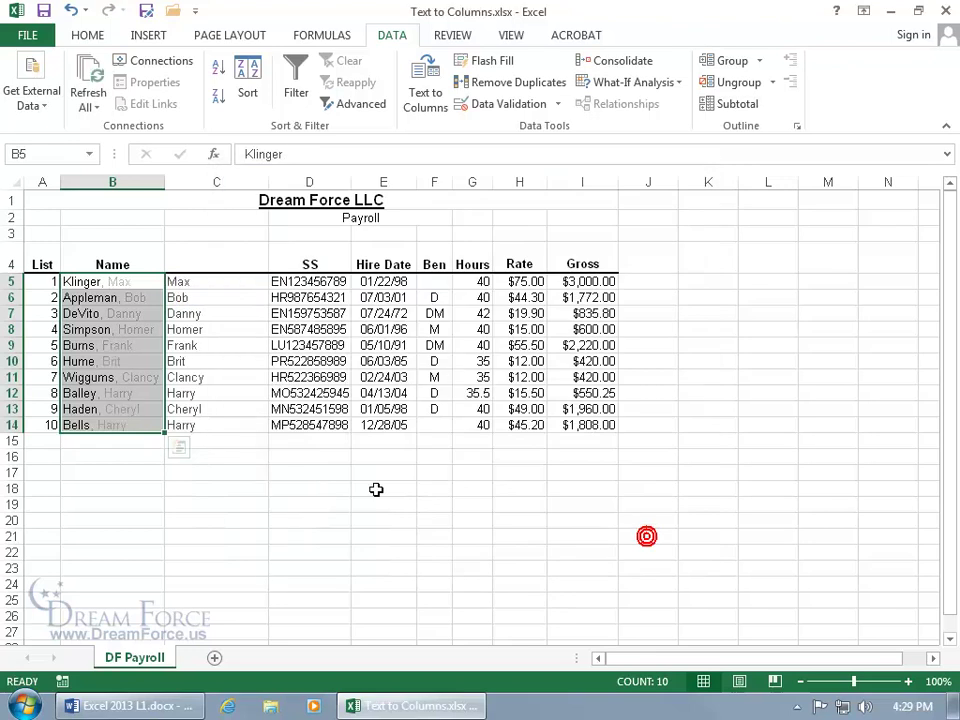
Enter the headers 'Last' in B4 and 'First' in C4.
click(136, 257)
text(Last)
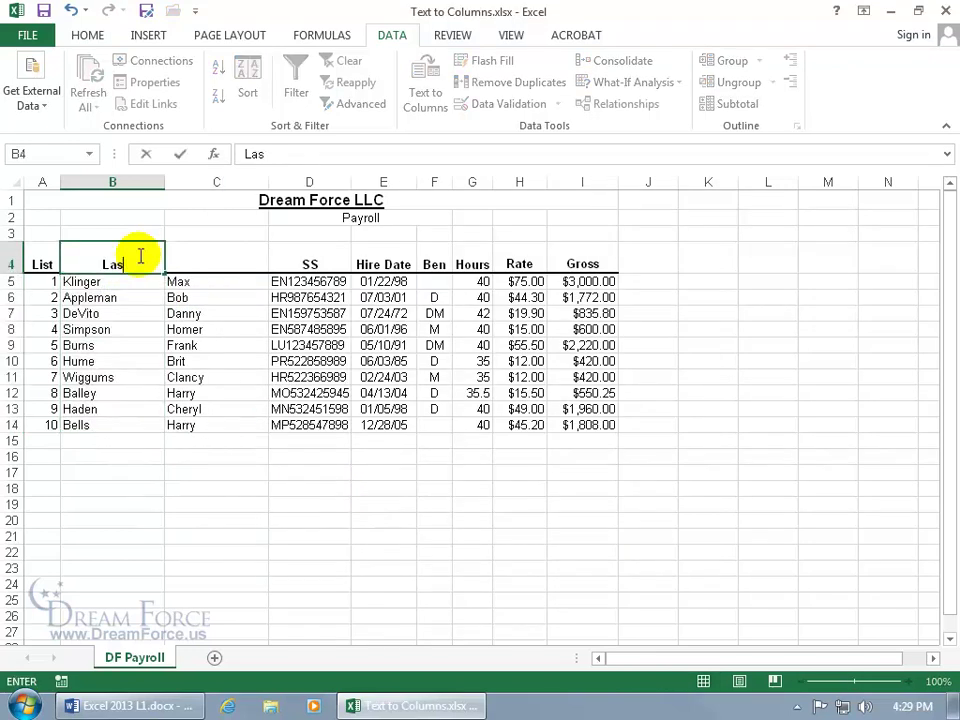
key(Tab)
text(First)
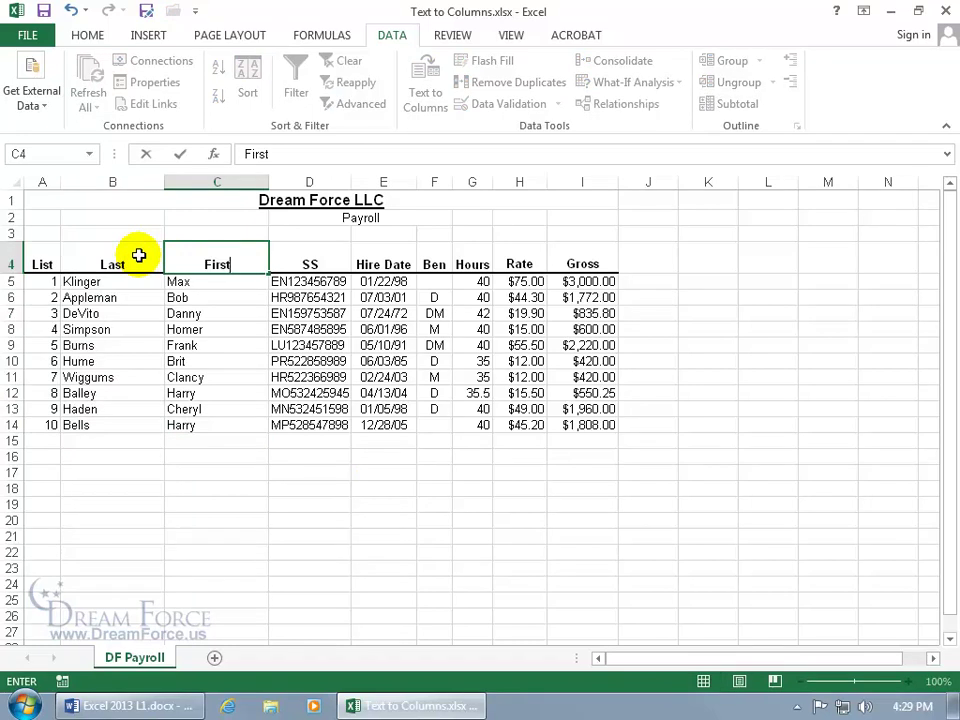
key(Return)
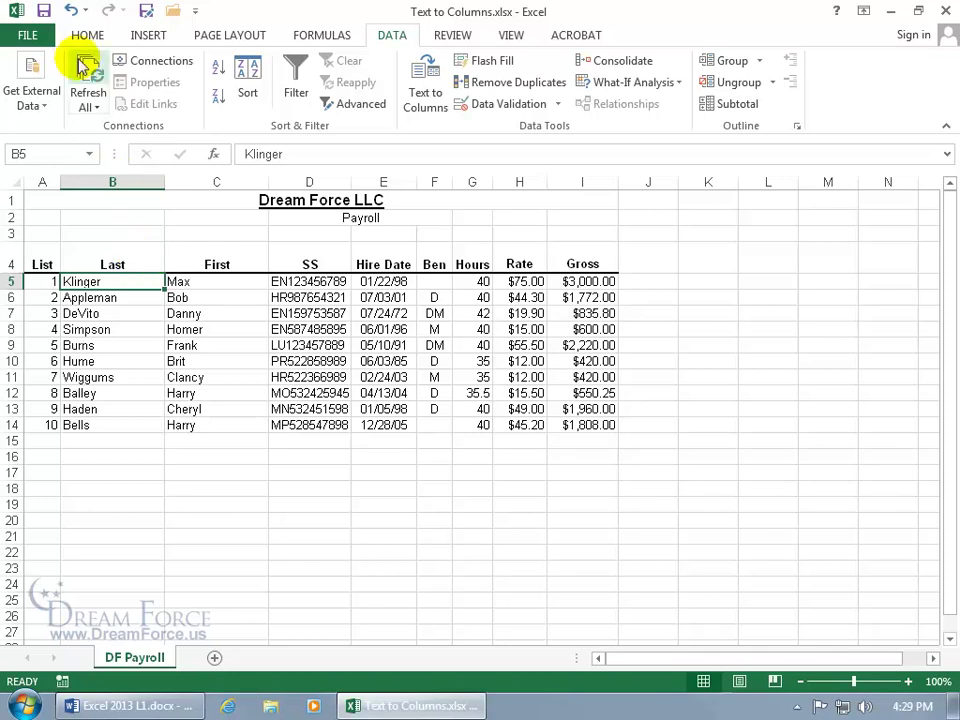
Undo both headers and the name split, restoring full names in column B.
click(72, 11)
click(74, 11)
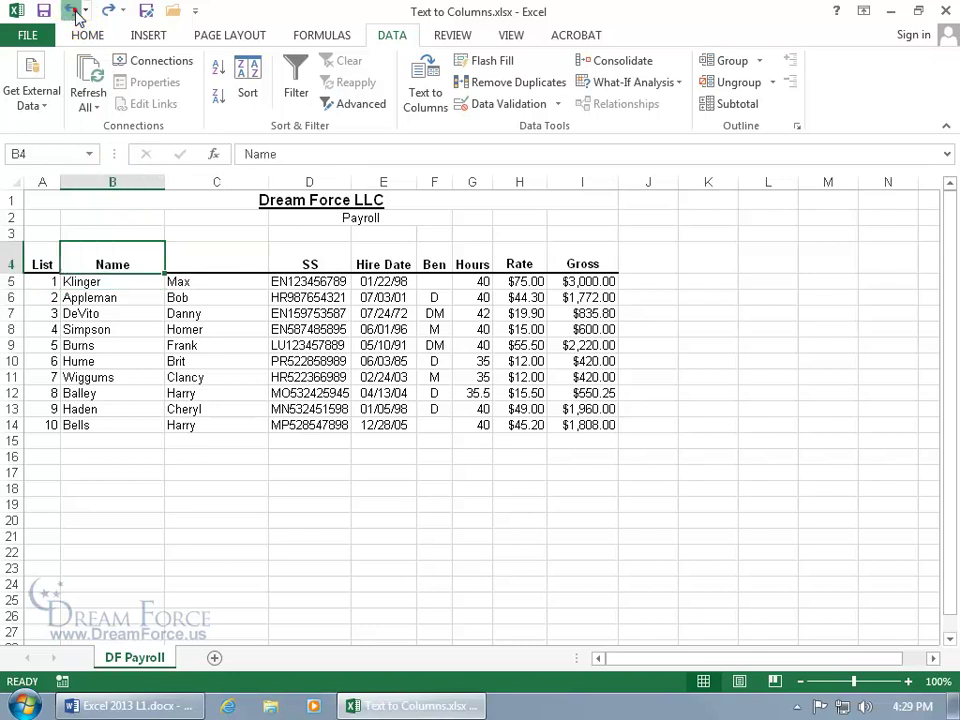
click(74, 11)
click(205, 285)
click(205, 285)
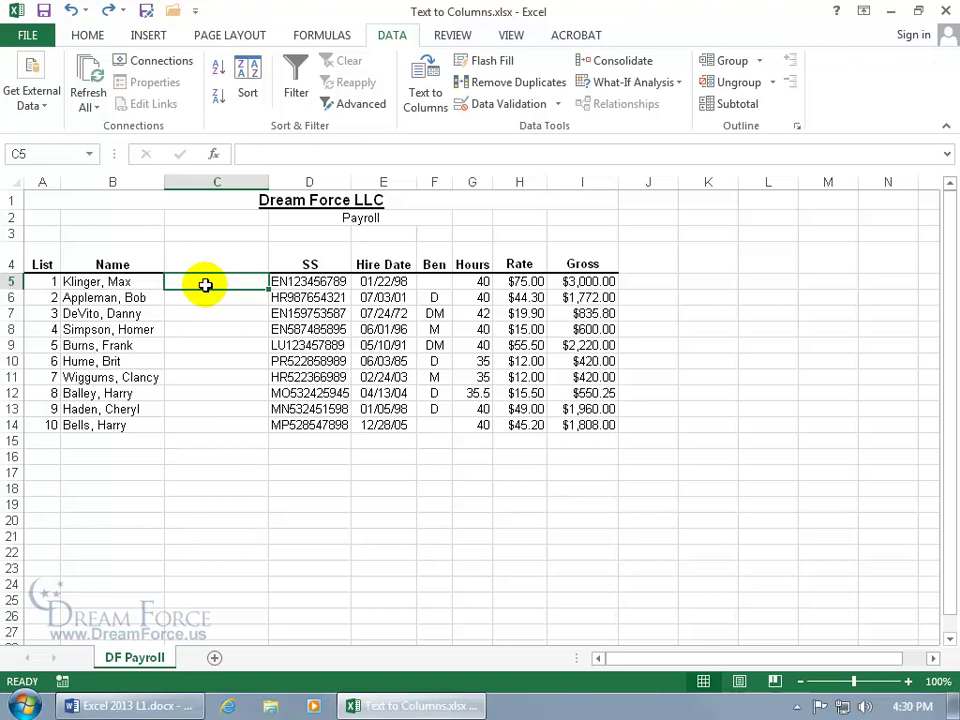
Type the last names Klinger, Appleman and DeVito into C5:C7.
text(Klinger)
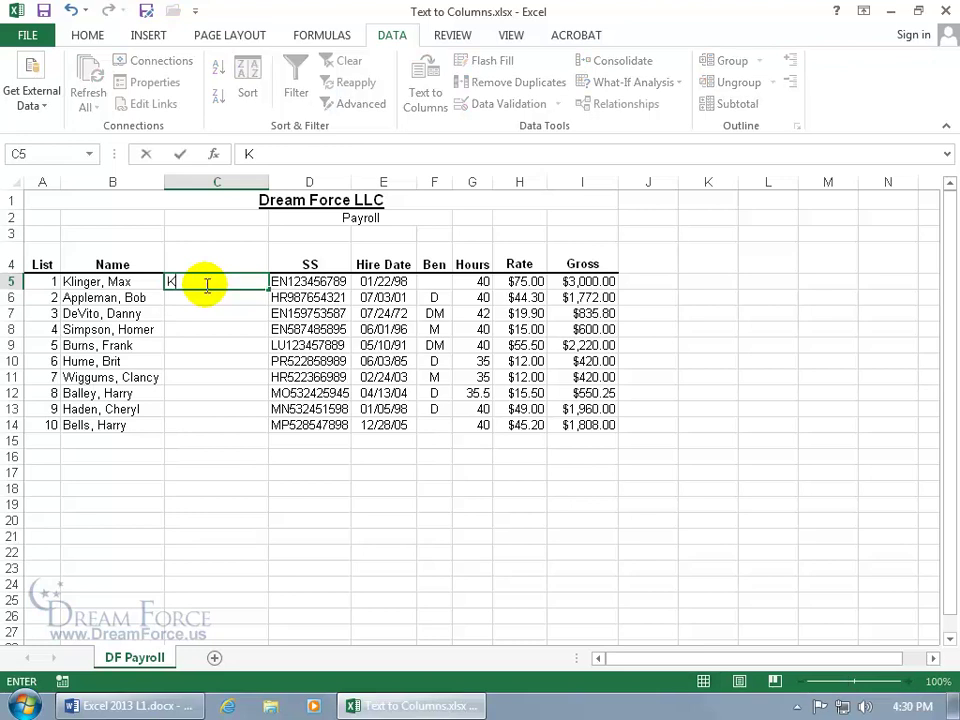
key(Return)
text(Appleman)
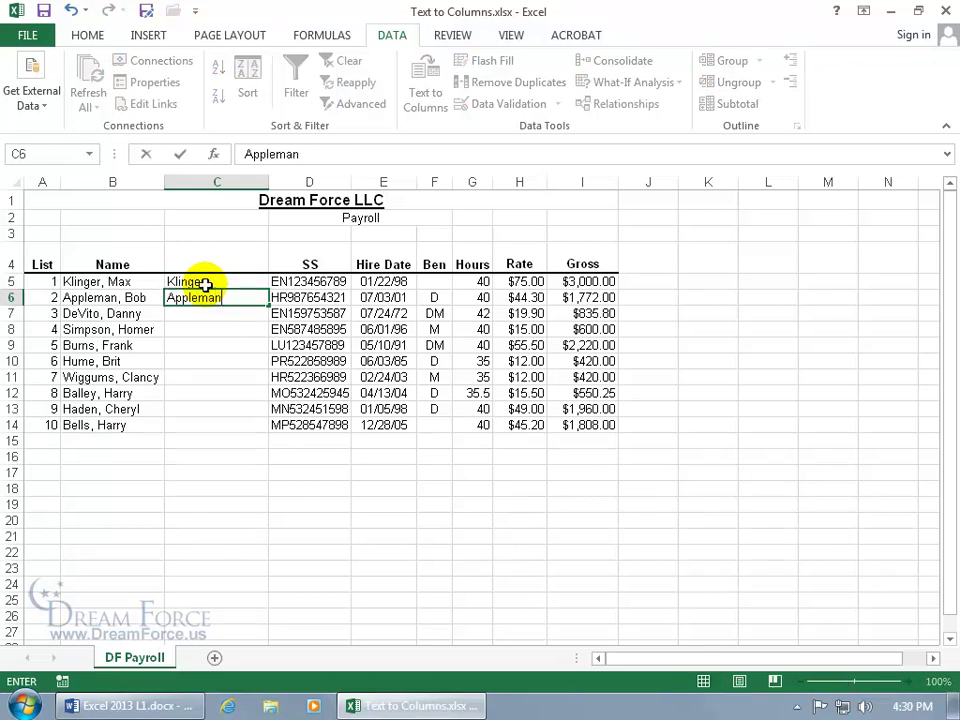
key(Return)
text(DeVito)
key(Return)
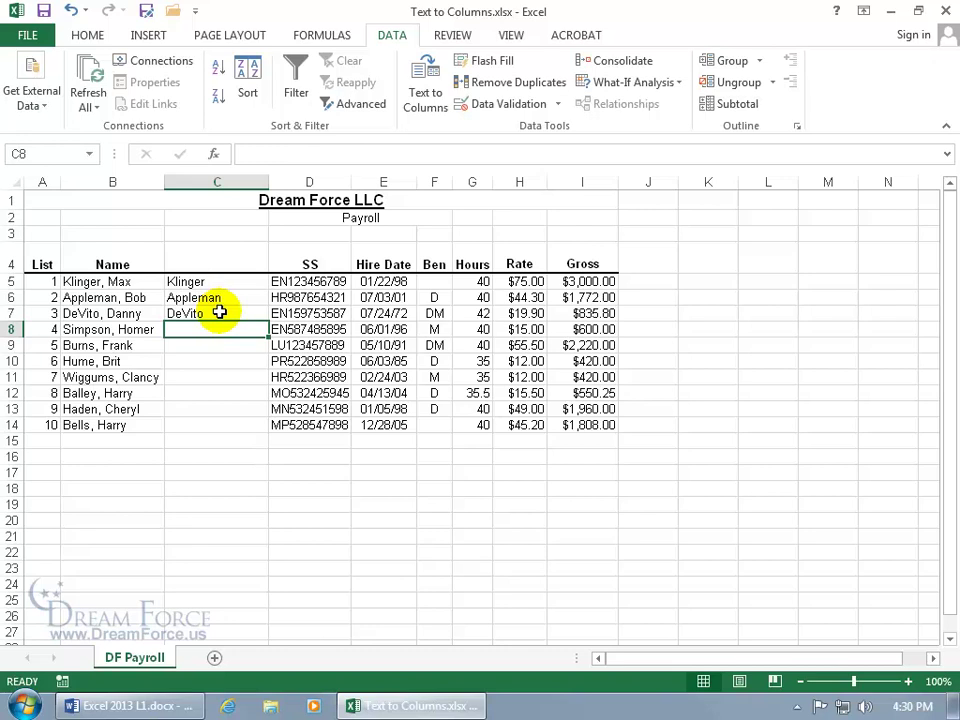
Fill the last names down to C14 using Flash Fill from Auto Fill Options.
click(219, 312)
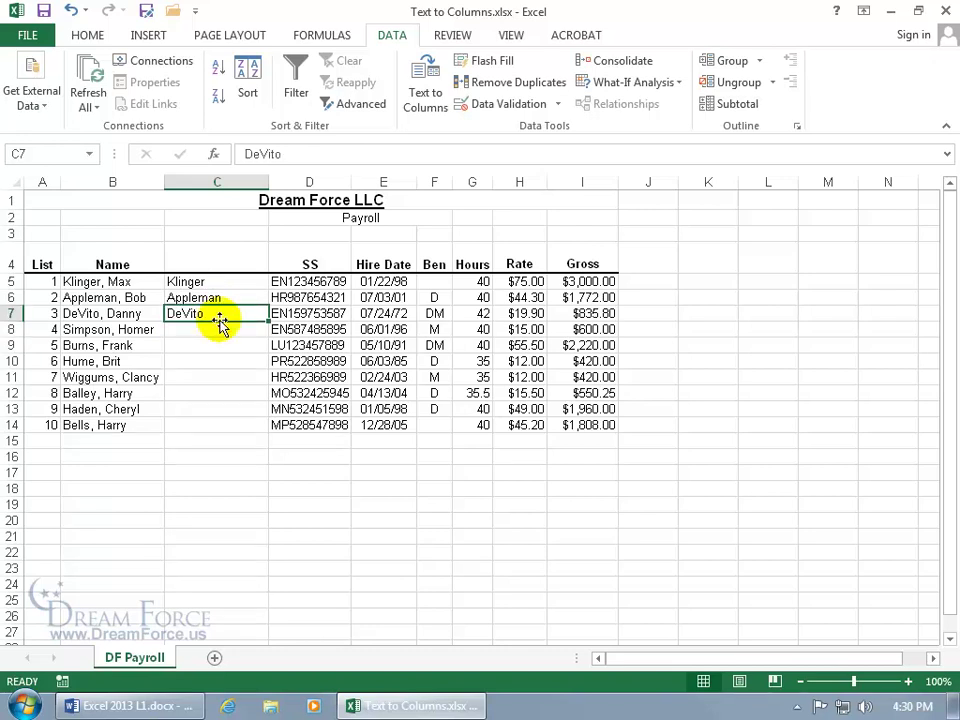
click(247, 285)
drag(247, 285, 262, 441)
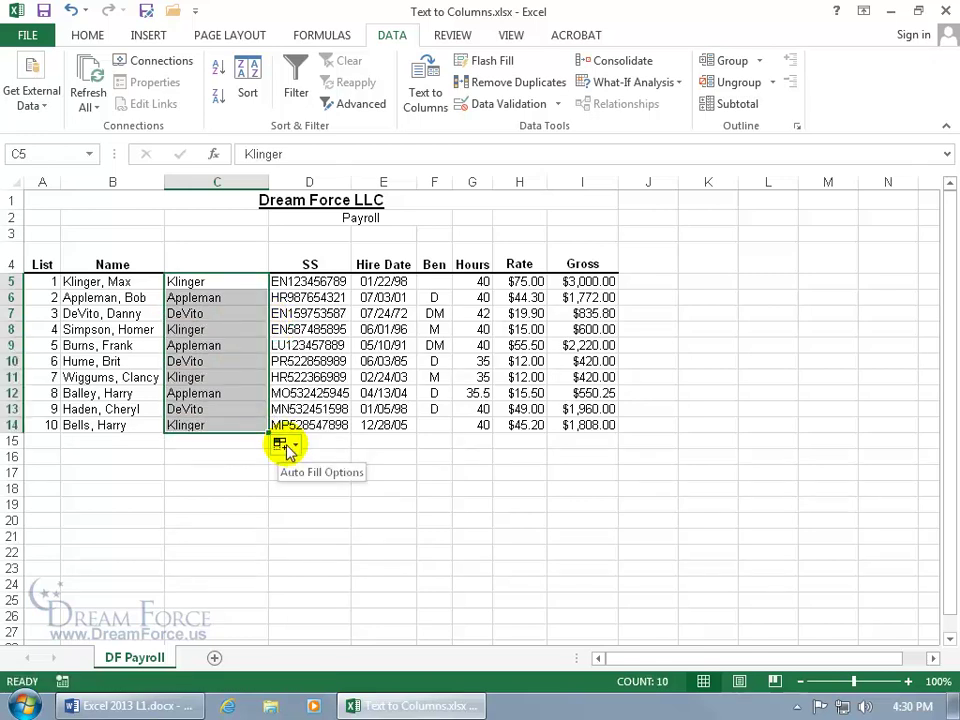
click(286, 446)
click(286, 536)
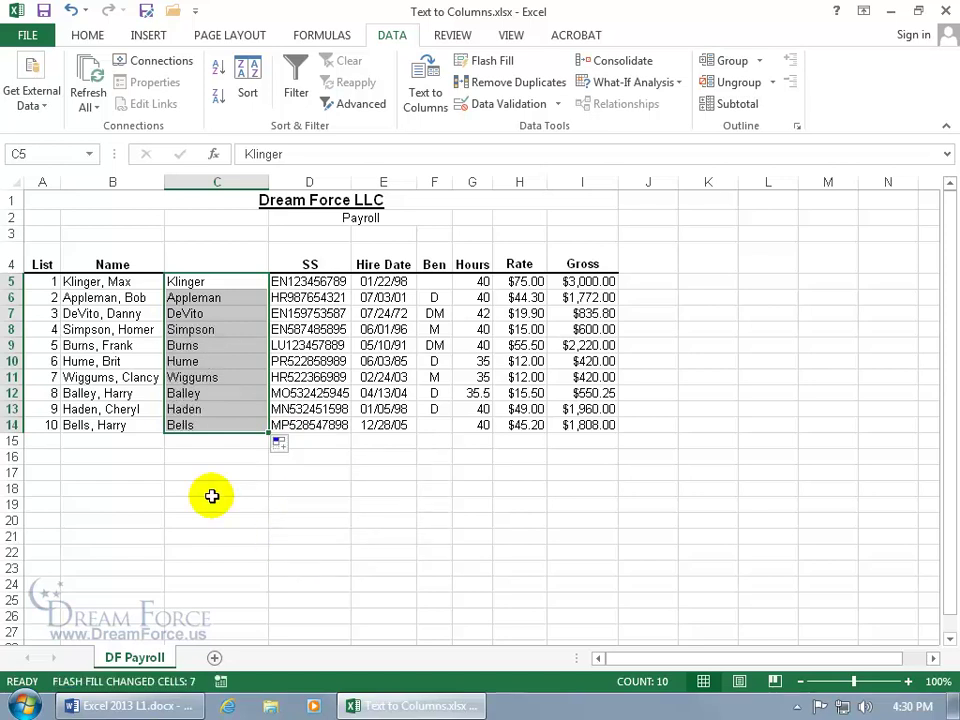
click(150, 410)
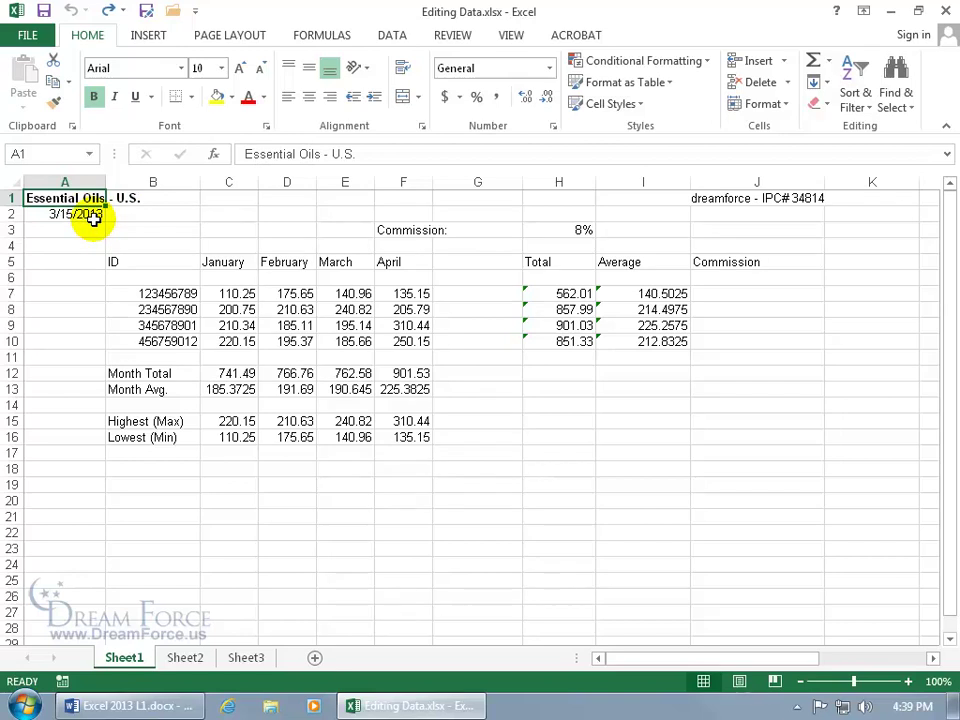
Confirm B1 is empty and select the 'Essential Oils - U.S.' title in A1.
click(150, 197)
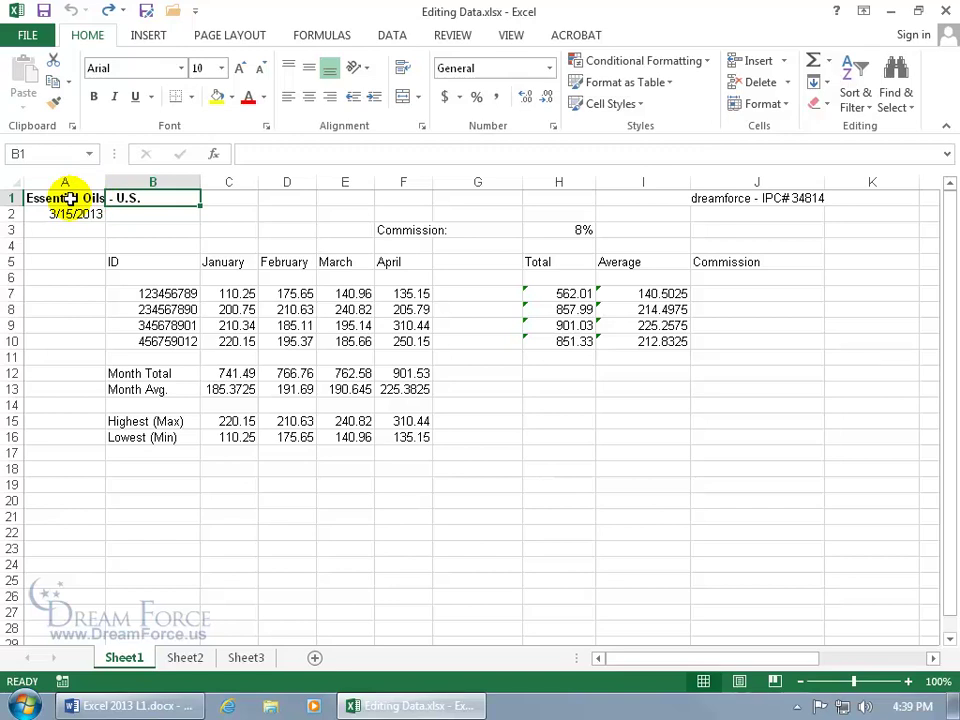
click(70, 198)
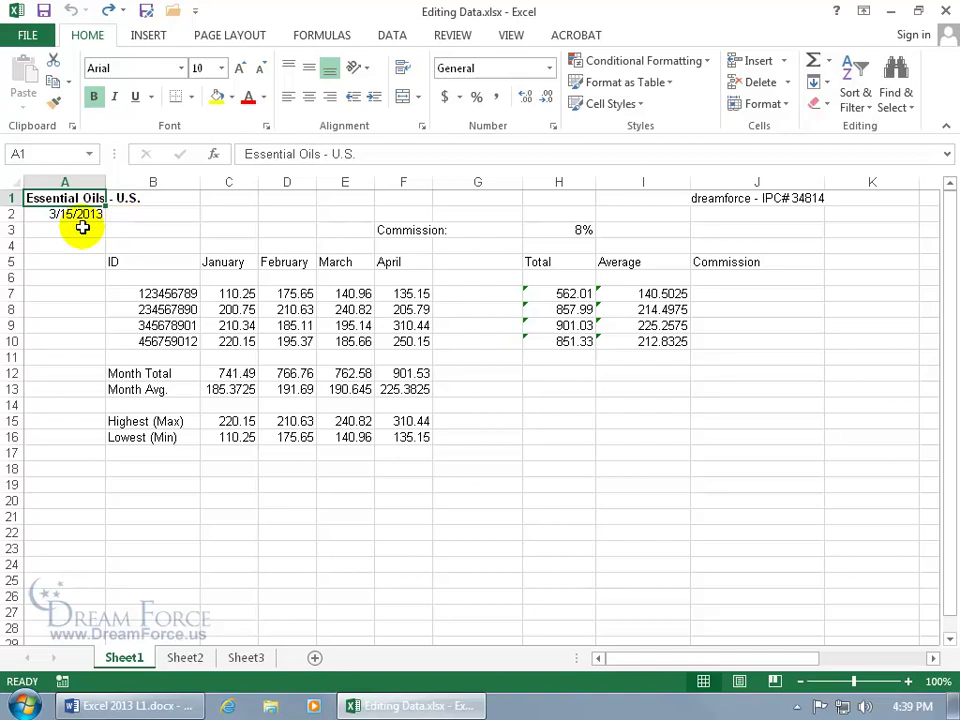
text(E)
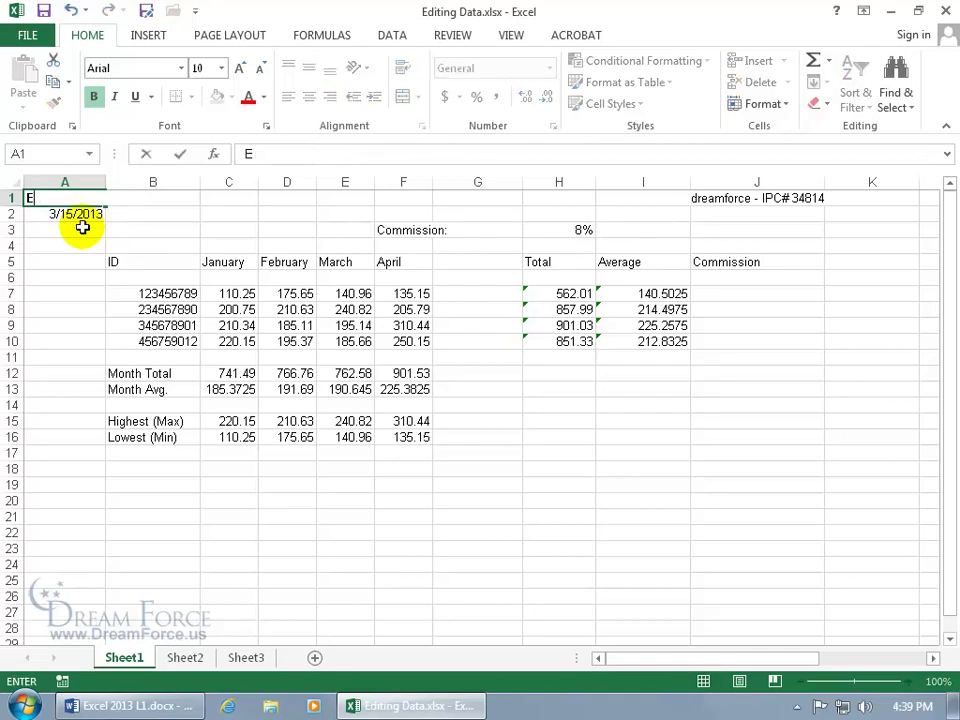
text(sseesel)
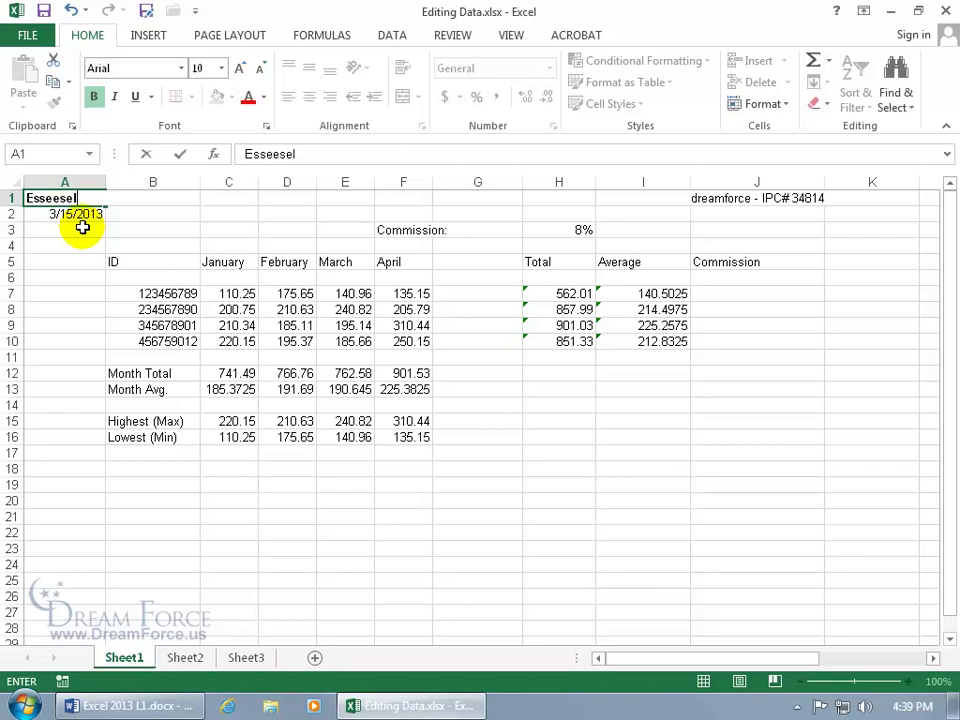
key(BackSpace)
key(BackSpace)
key(Escape)
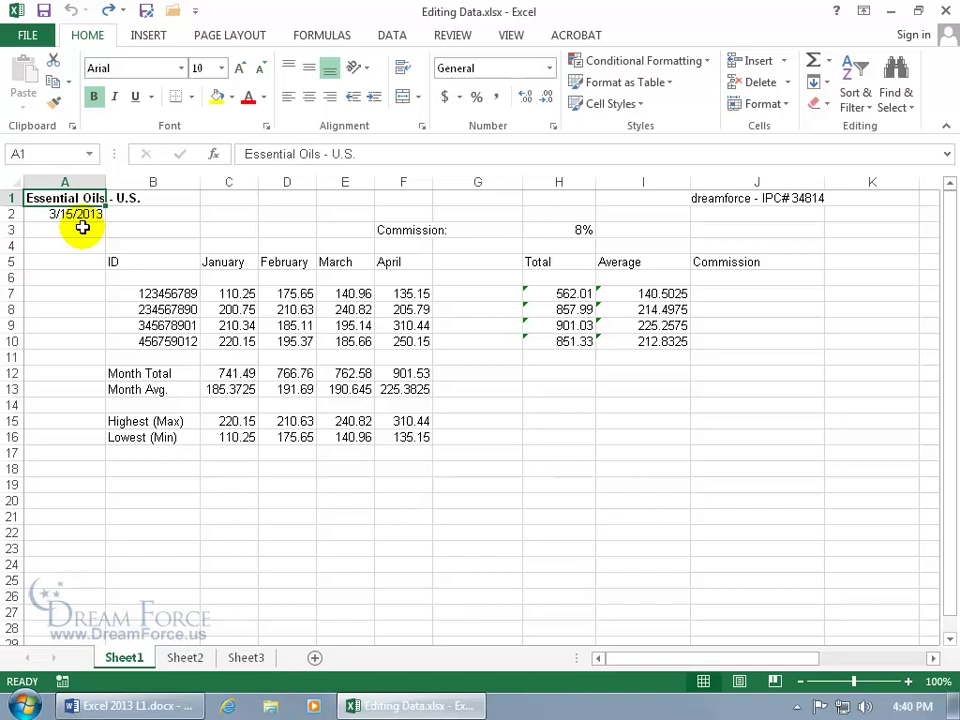
text(Essential Oils - Europe)
key(Return)
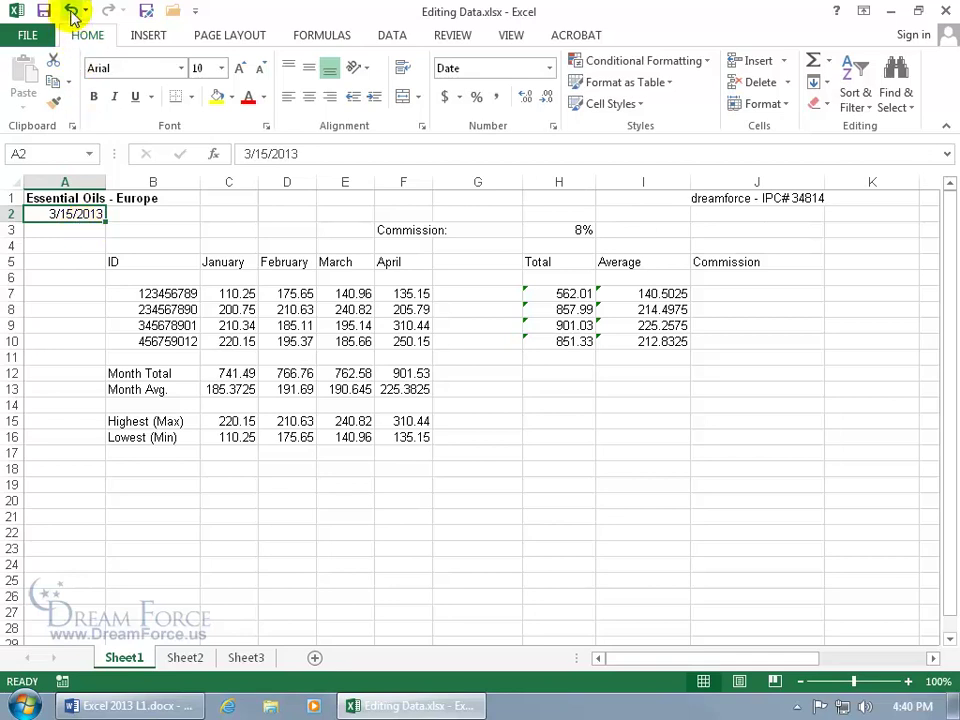
click(71, 10)
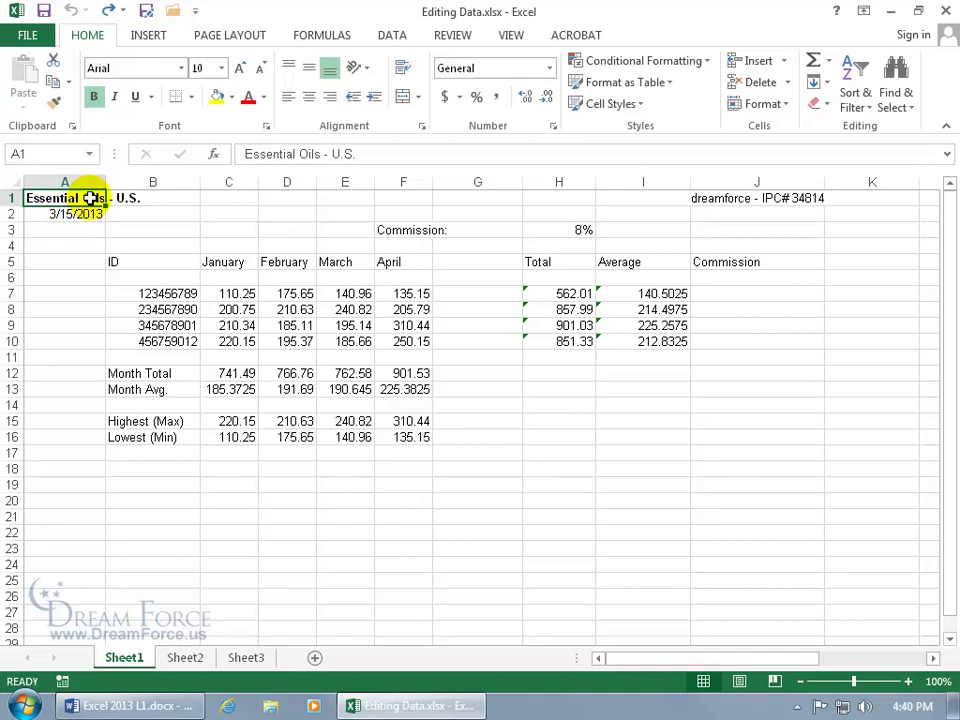
Try replacing 'U.S.' with 'Europe' in the A1 title, then cancel the edit.
double_click(91, 197)
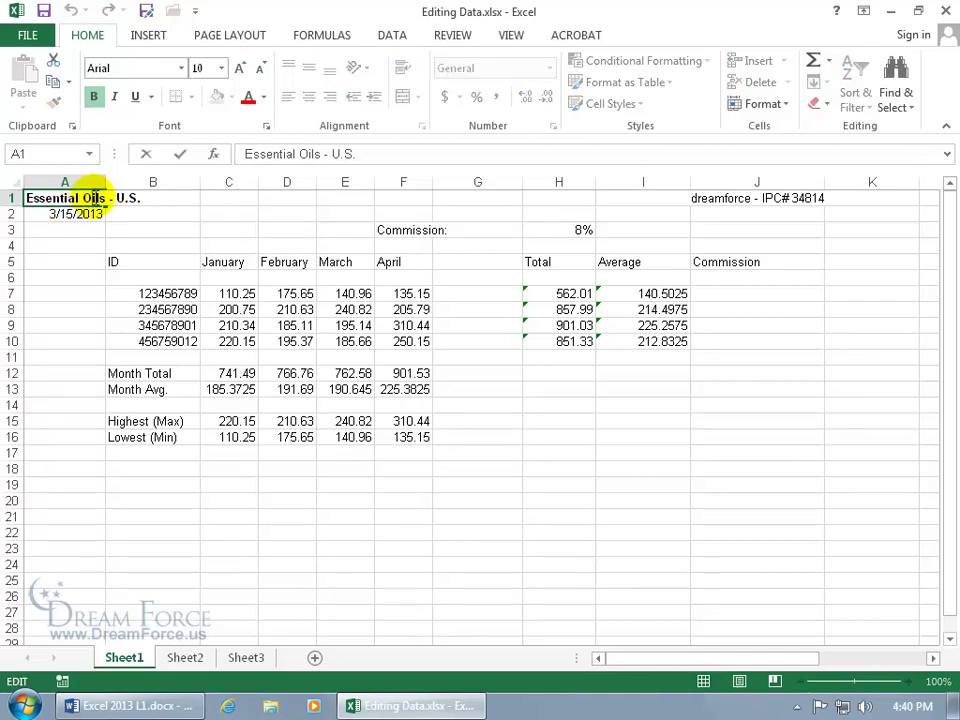
drag(105, 197, 171, 201)
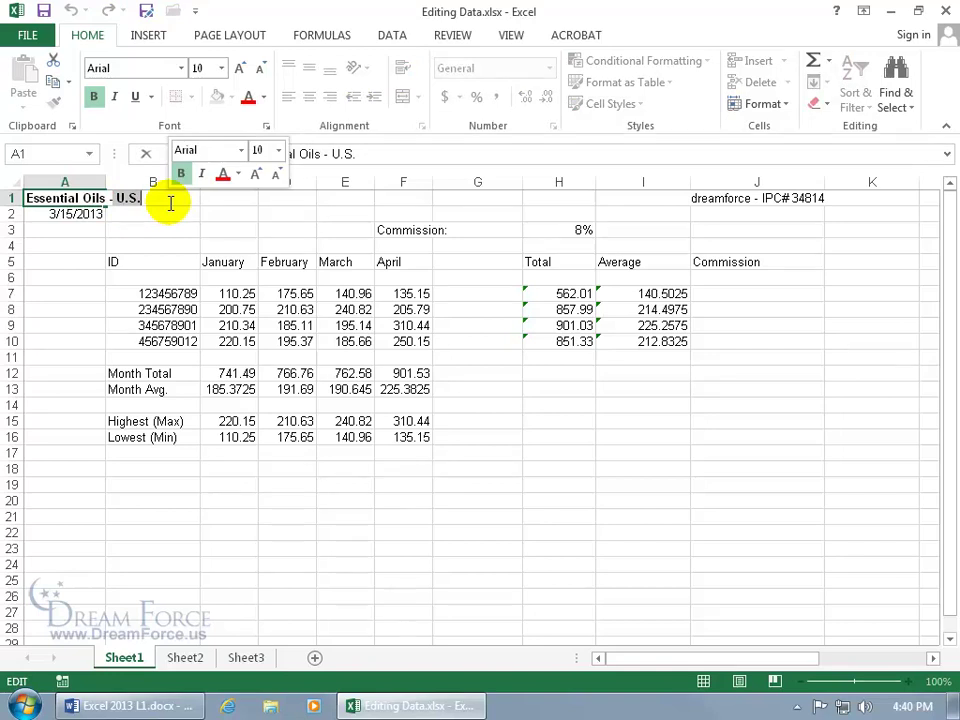
key(Delete)
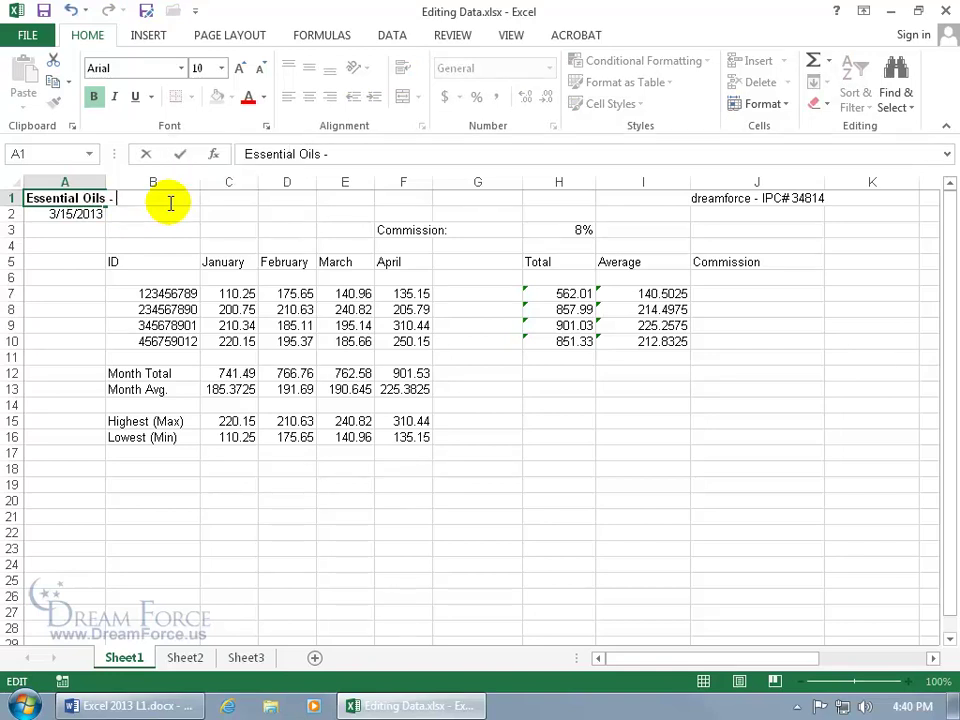
text(Europe)
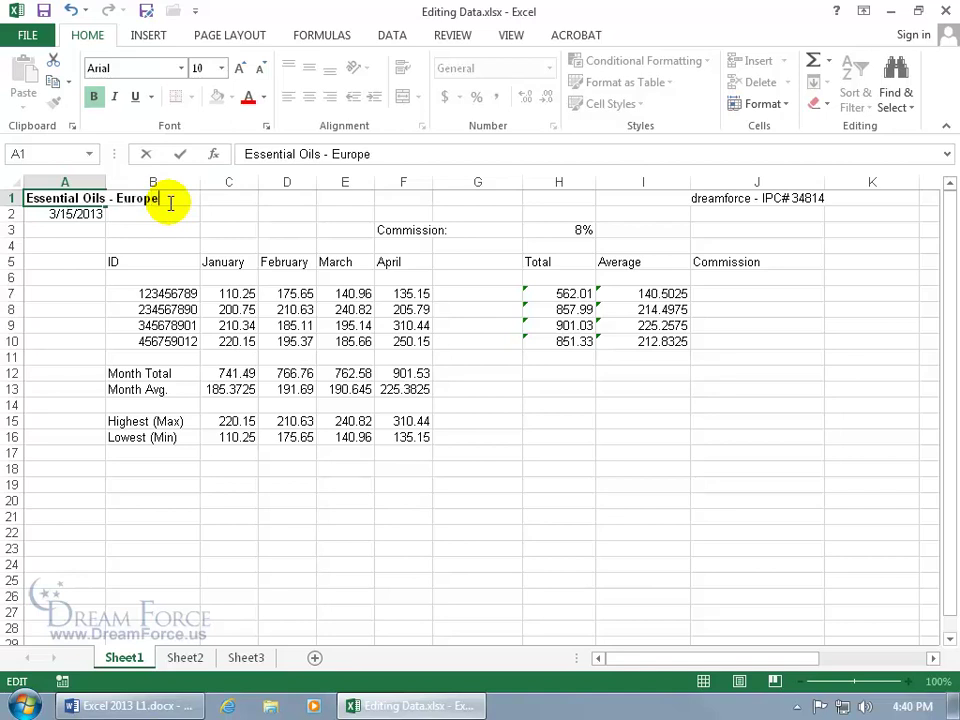
key(Escape)
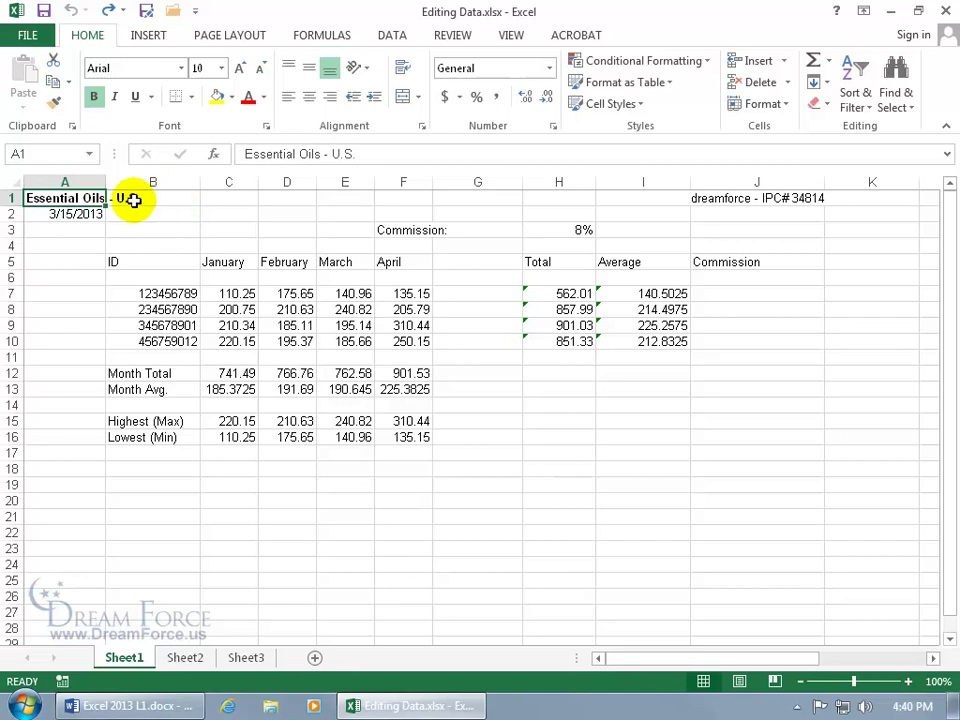
Select ' U.S.' and 'Essential' in the formula bar, leaving the title unchanged.
click(378, 152)
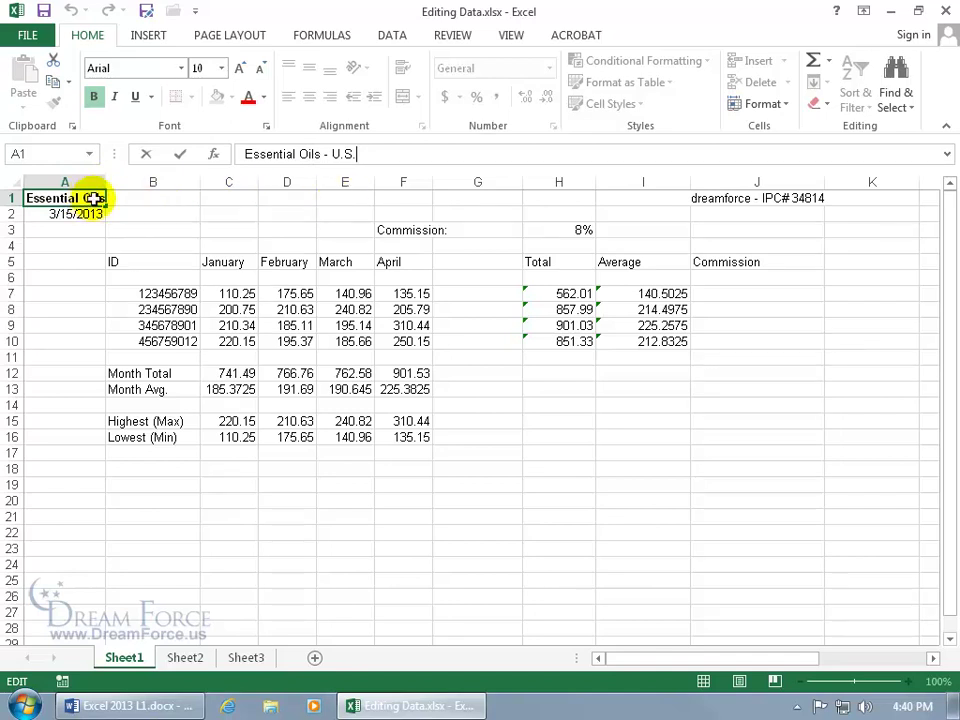
drag(373, 152, 338, 155)
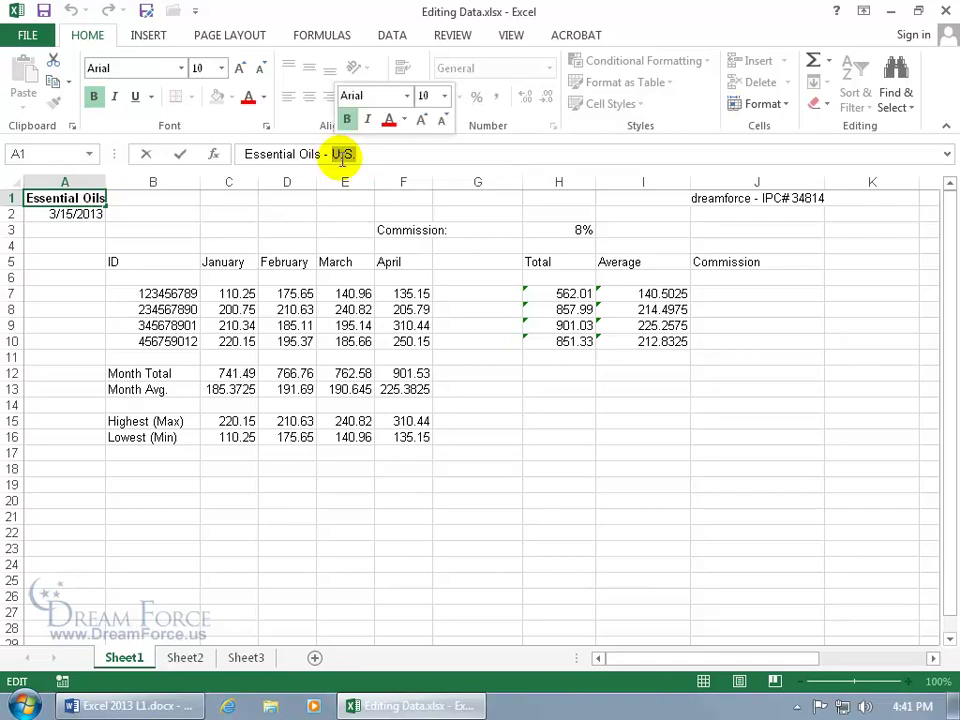
drag(342, 158, 336, 155)
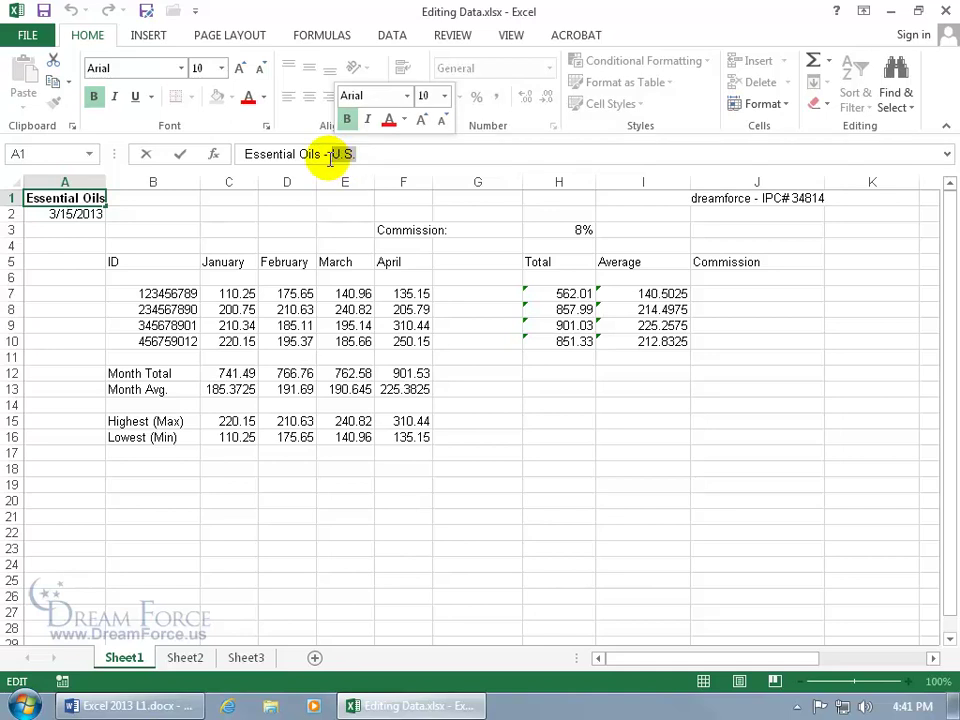
double_click(275, 153)
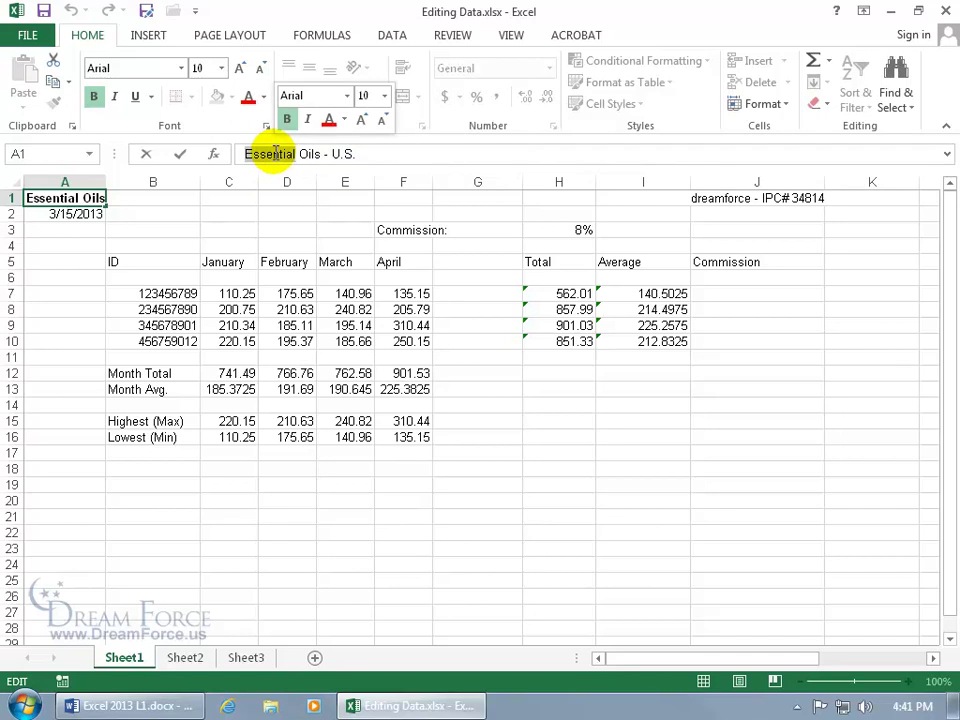
key(Escape)
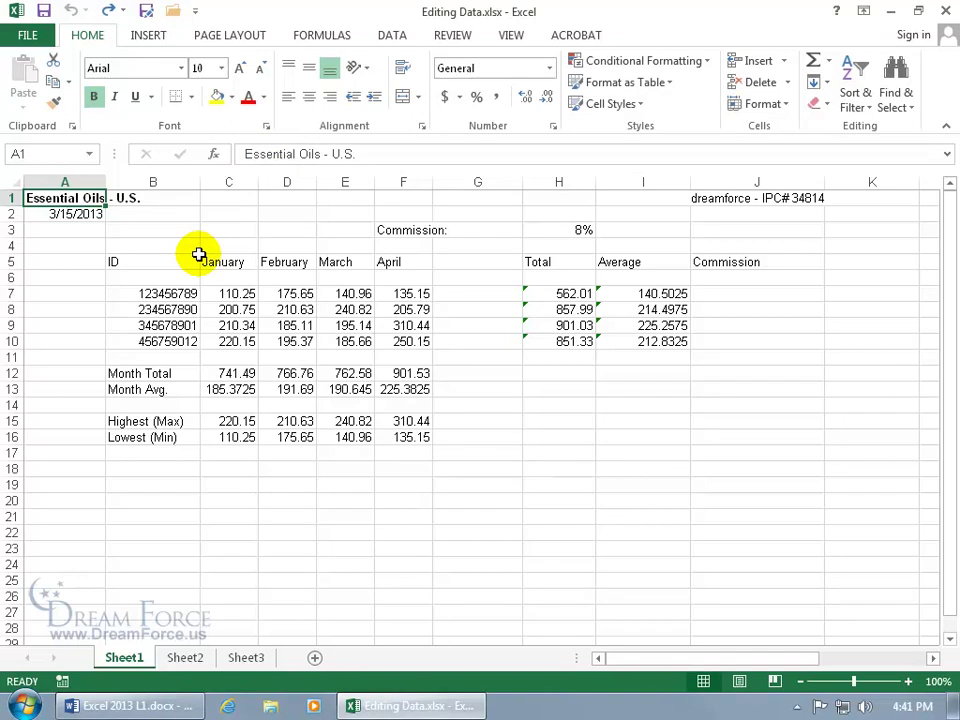
drag(199, 255, 416, 361)
key(Delete)
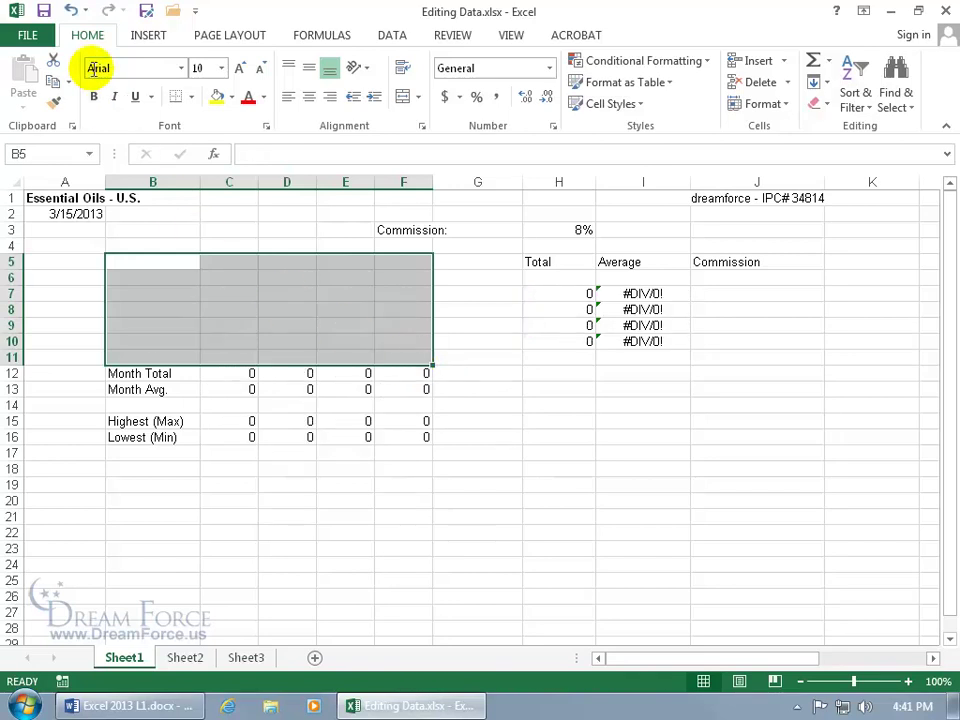
click(72, 10)
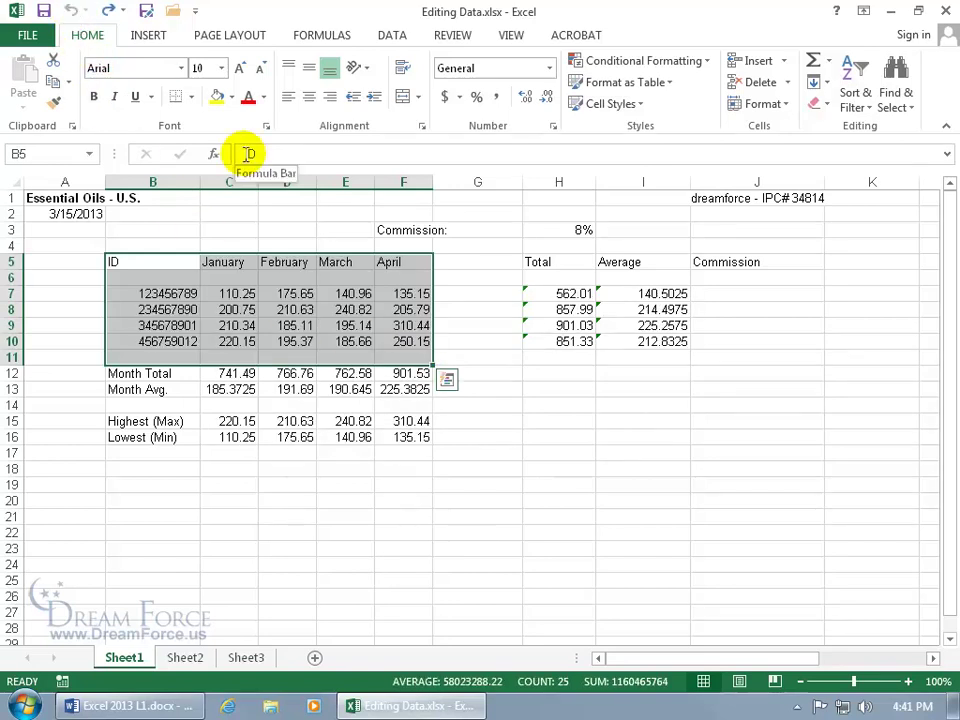
click(822, 106)
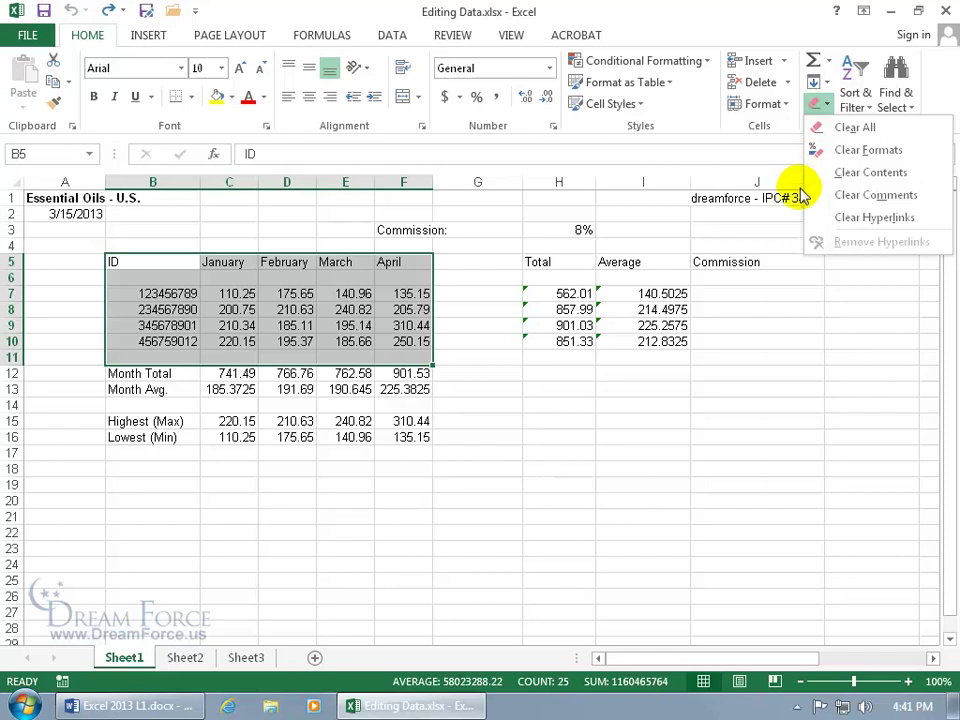
click(122, 240)
click(116, 234)
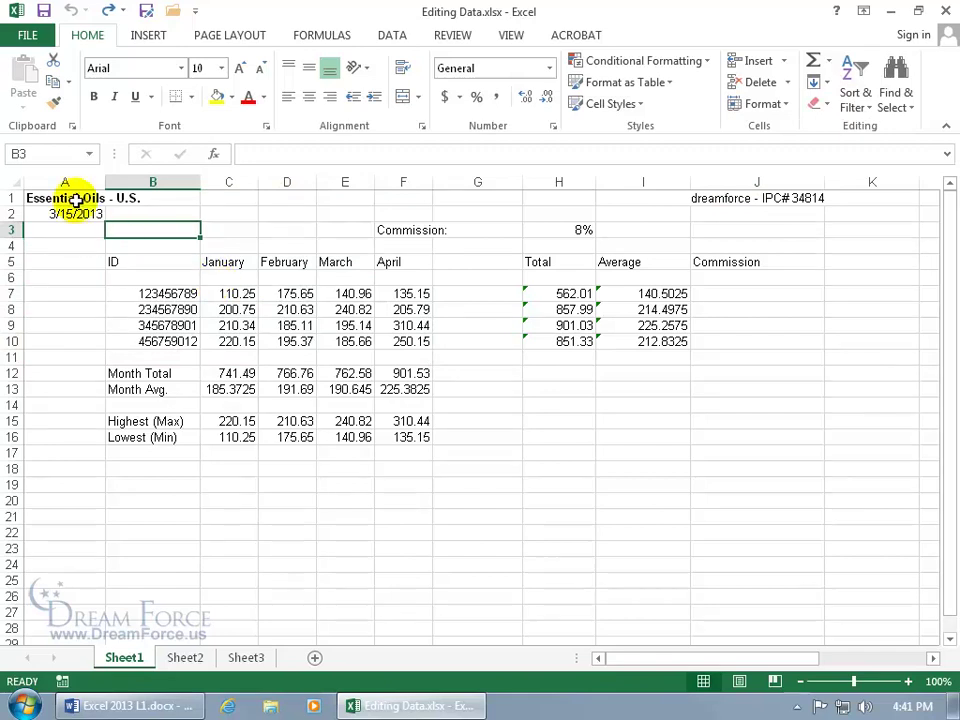
click(76, 197)
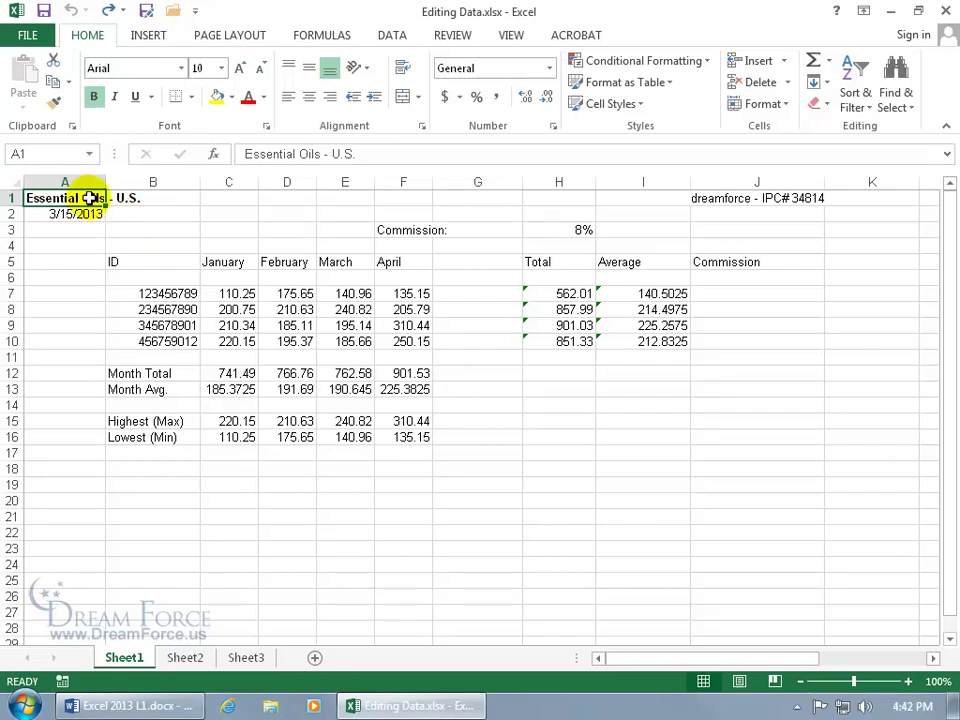
Insert a ™ symbol after 'U.S.' in the A1 title via the Symbol dialog.
double_click(90, 197)
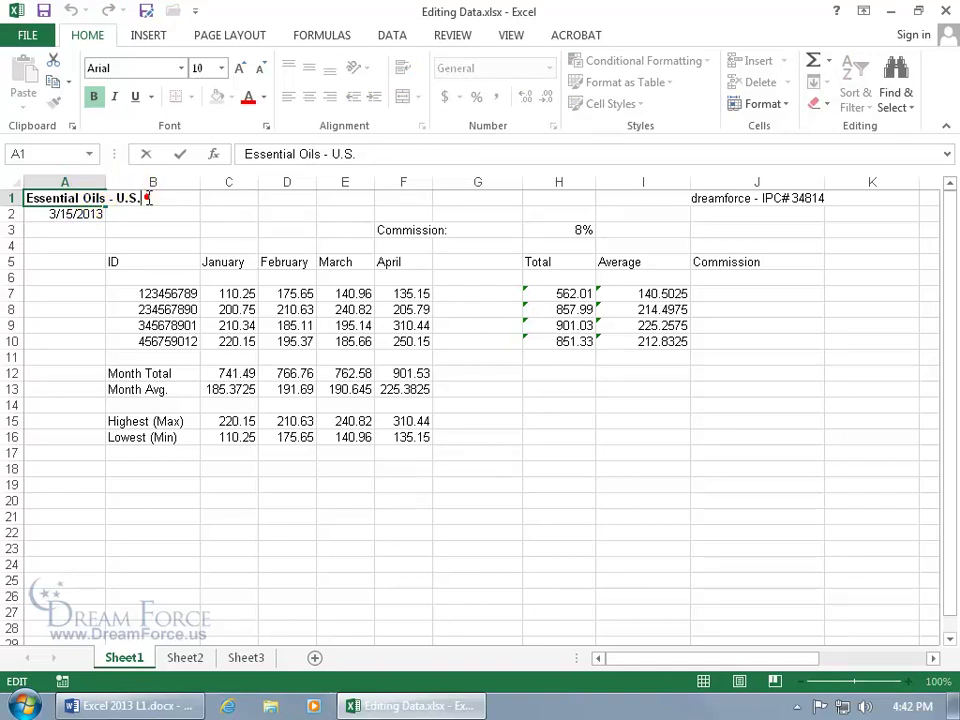
click(147, 35)
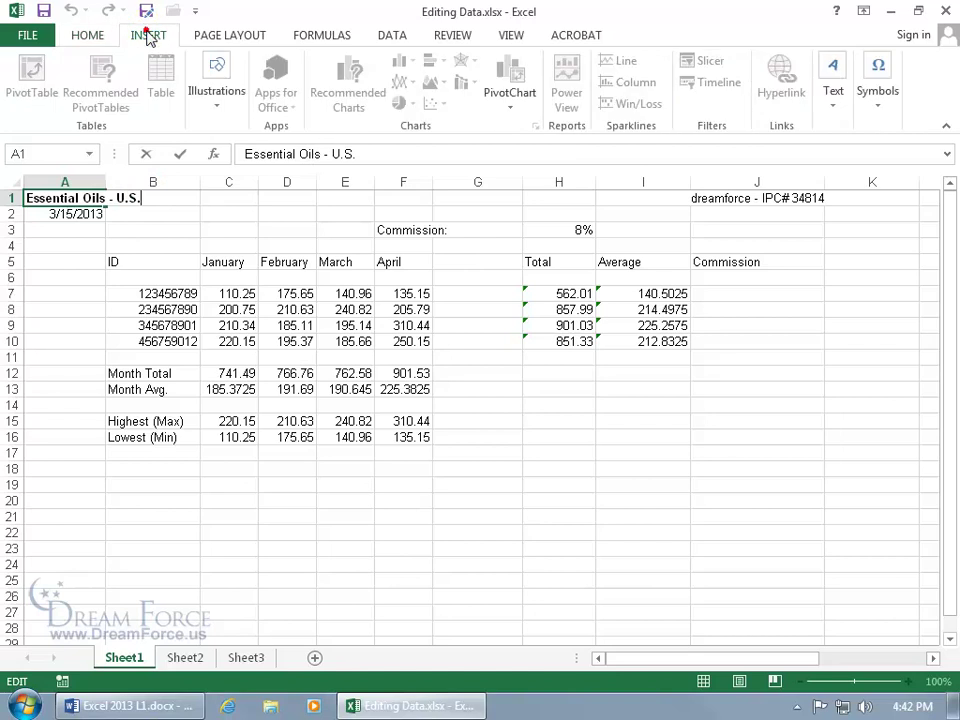
click(879, 104)
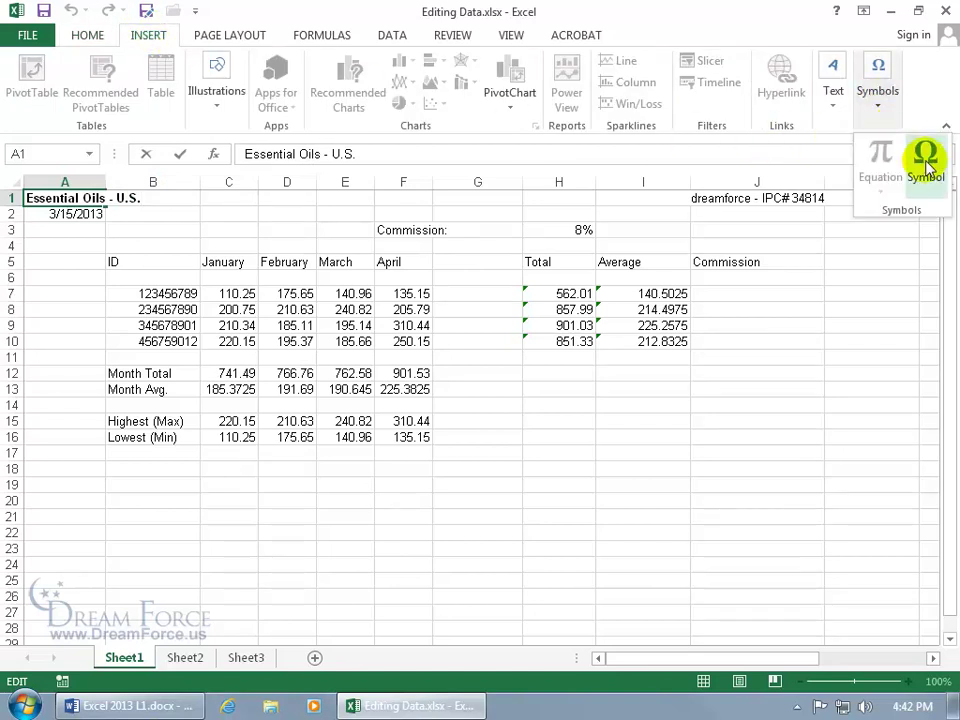
click(925, 160)
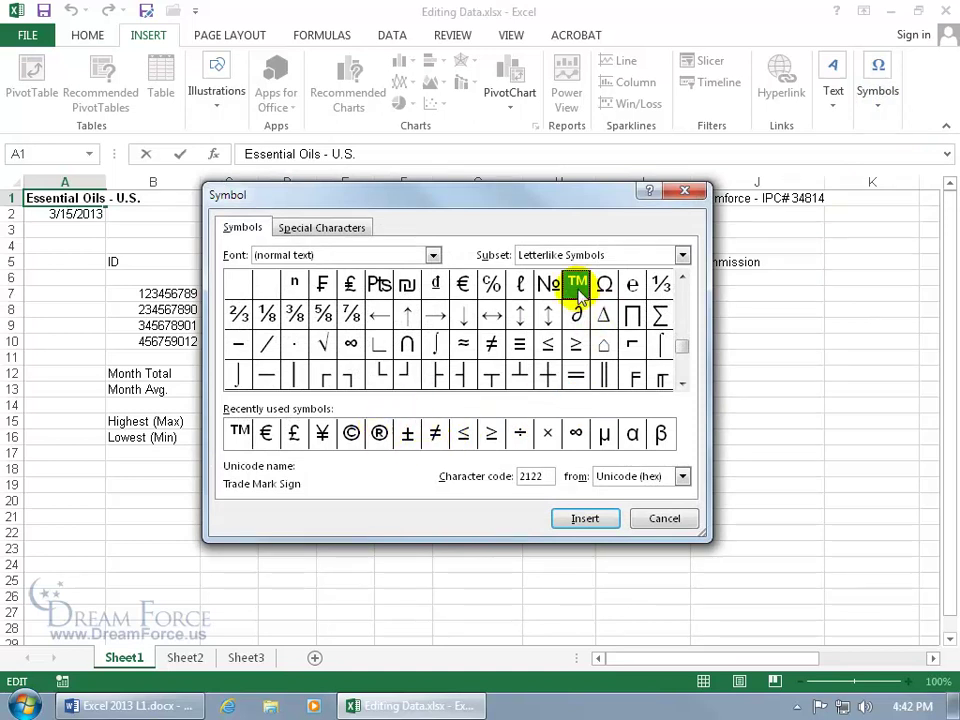
click(604, 520)
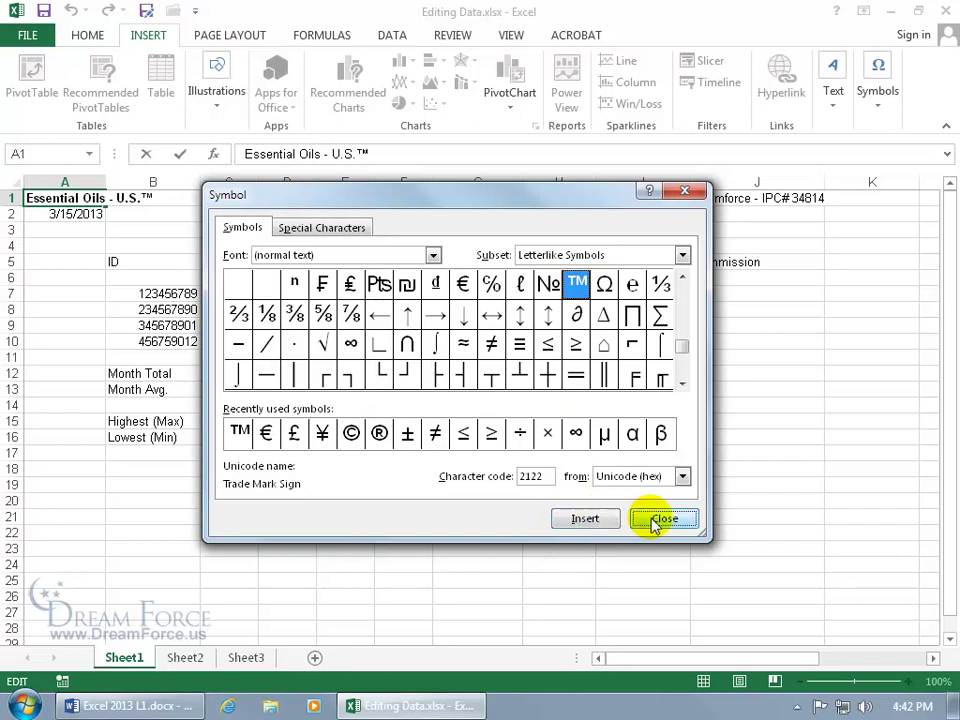
click(634, 522)
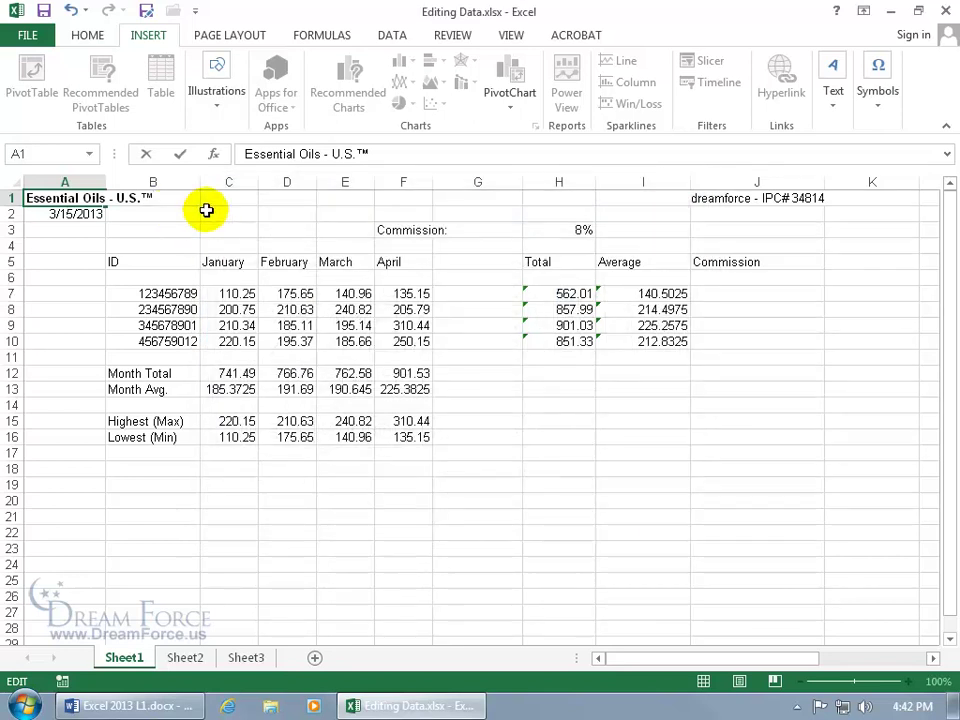
Browse the Wingdings 2 font and Special Characters without inserting, then commit the title.
click(879, 96)
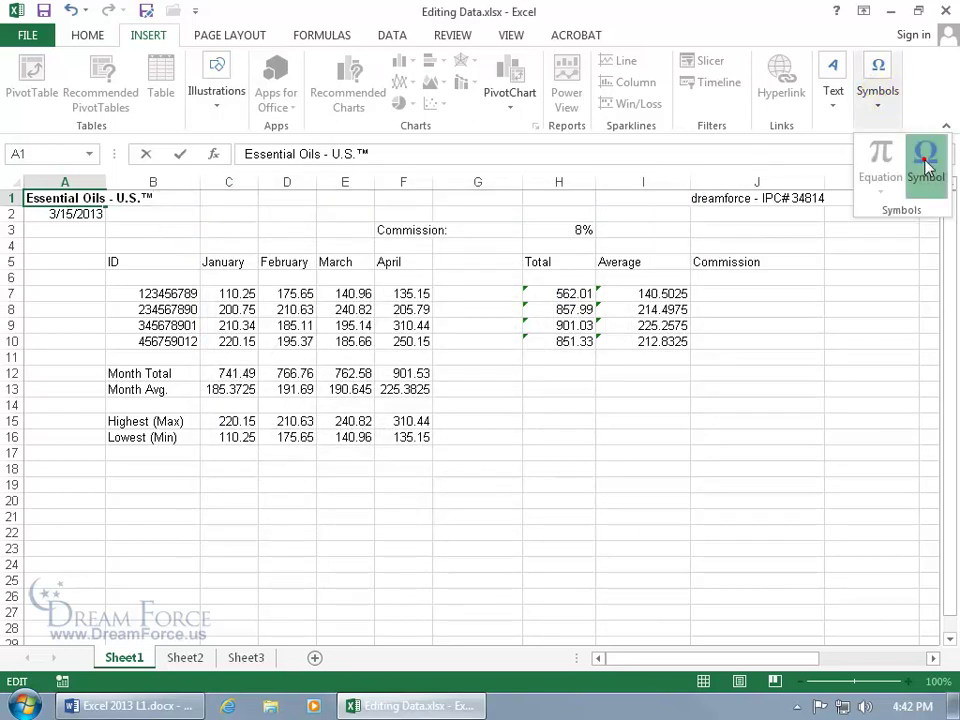
click(925, 160)
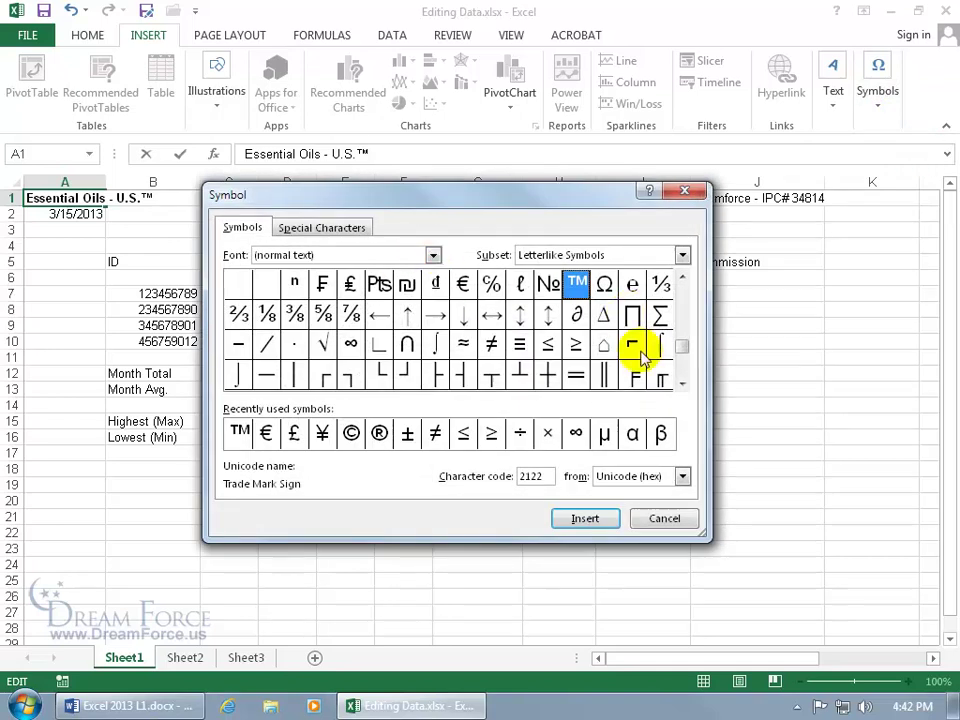
drag(681, 346, 688, 297)
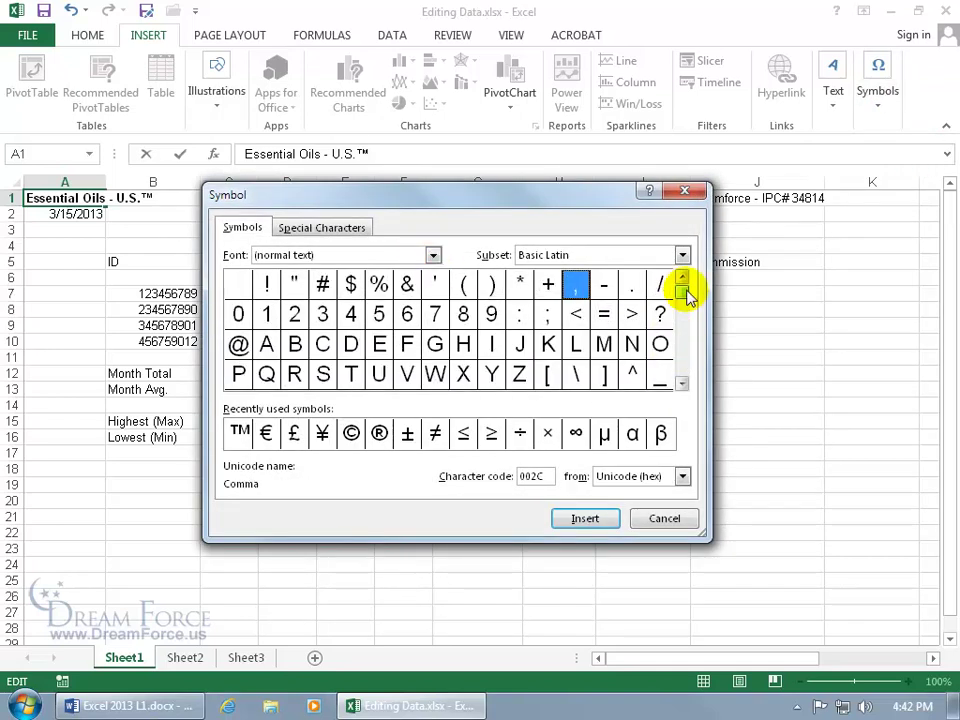
click(433, 255)
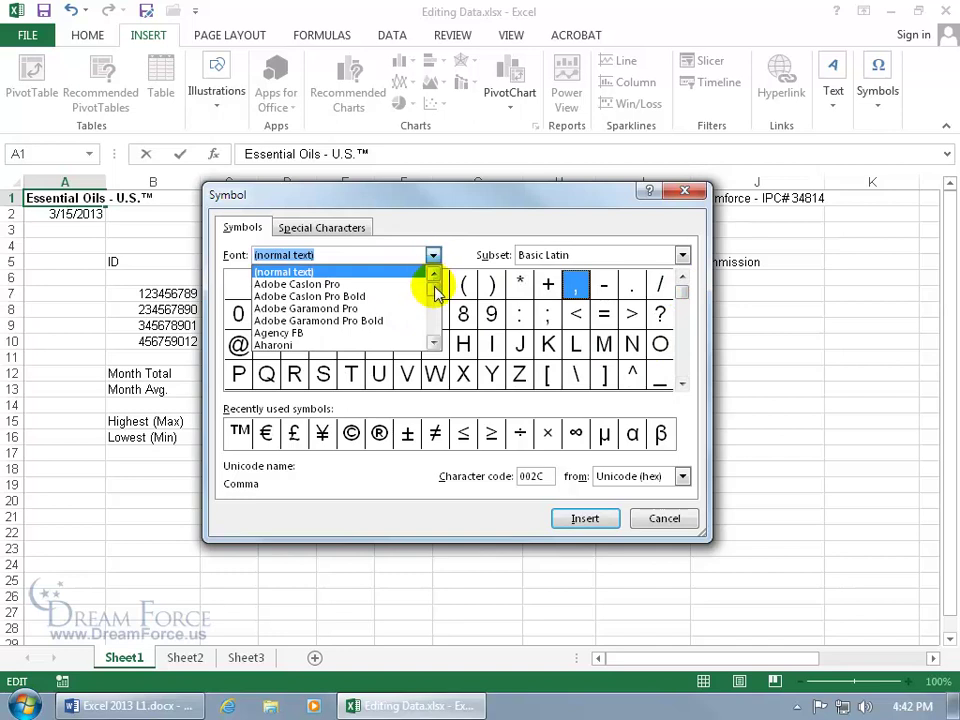
drag(439, 294, 438, 303)
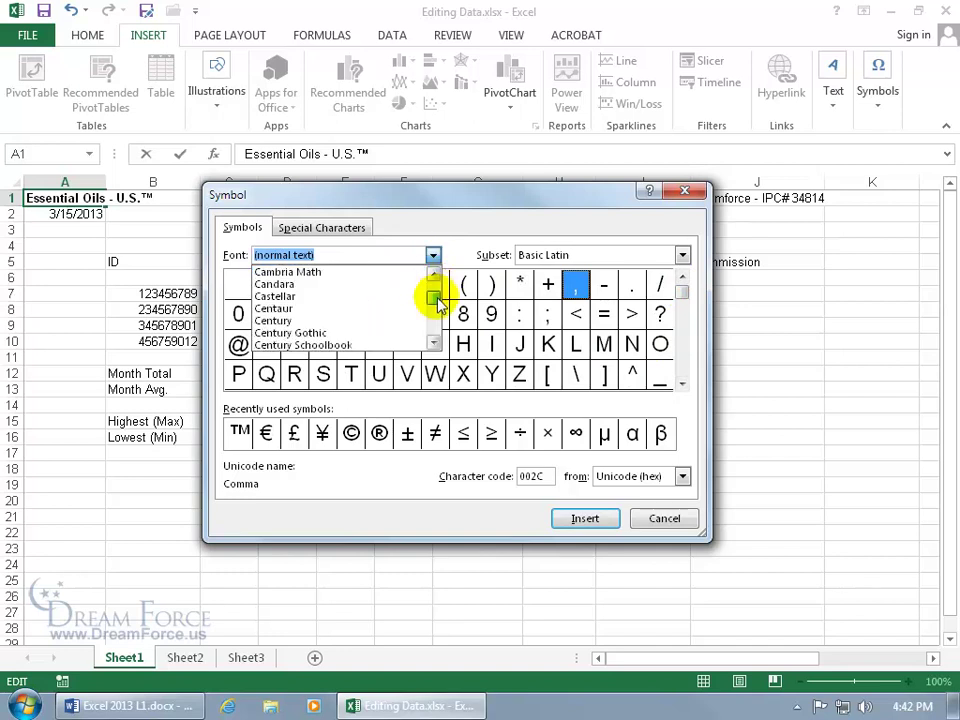
drag(437, 303, 439, 326)
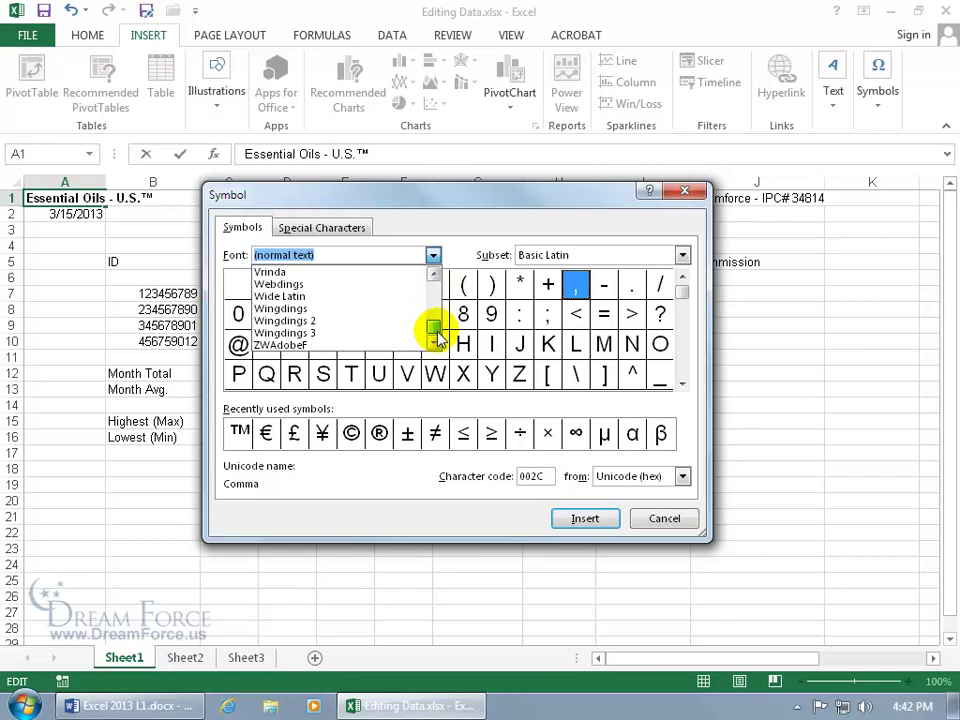
click(352, 330)
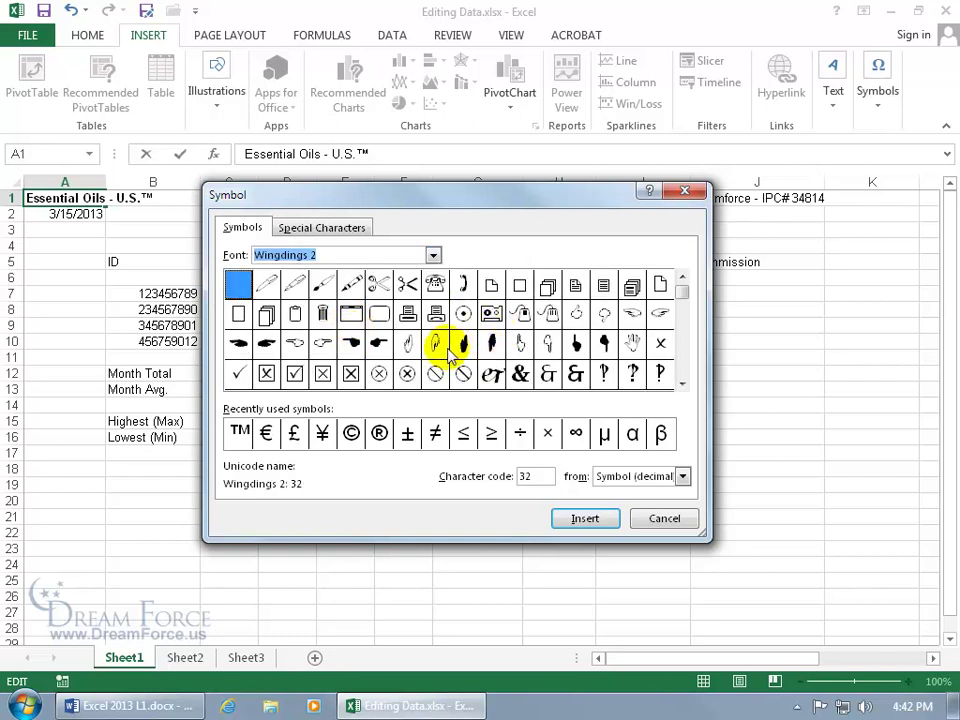
click(318, 226)
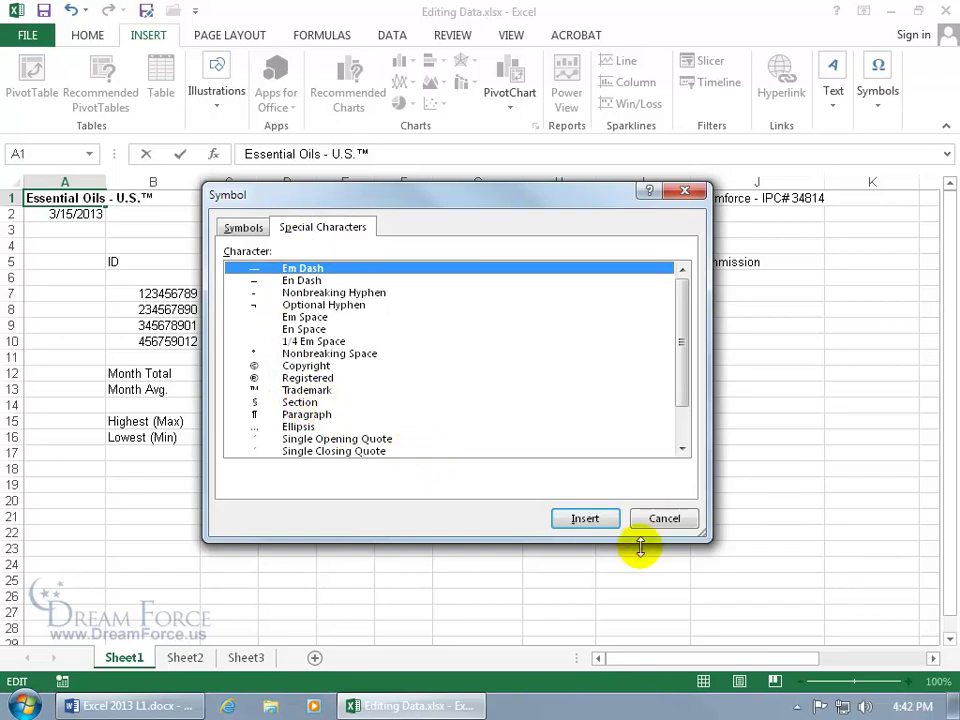
click(632, 516)
key(Return)
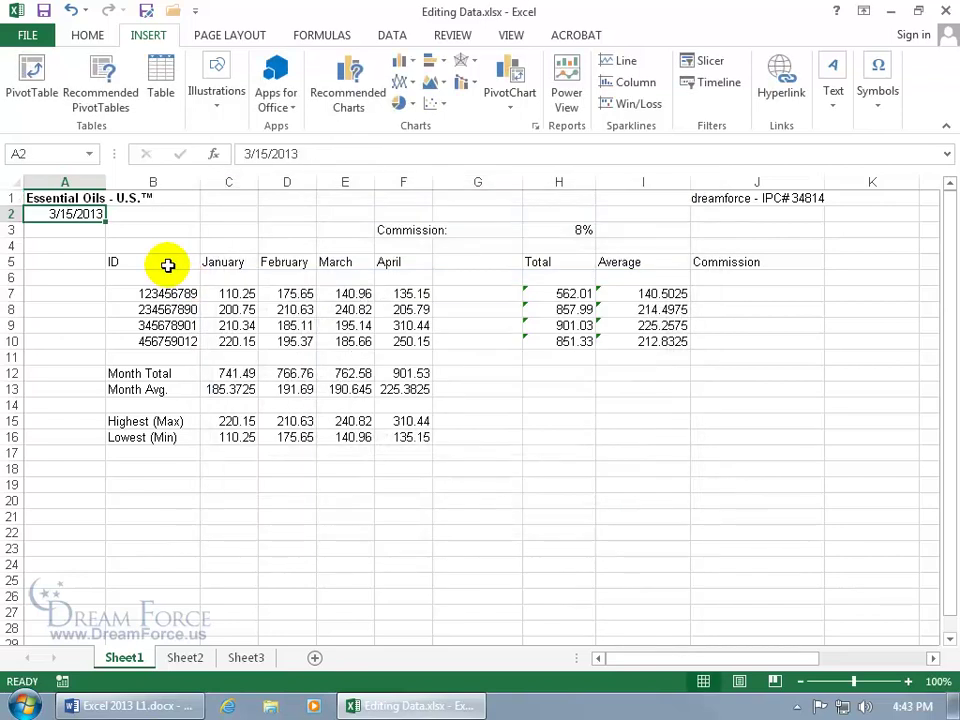
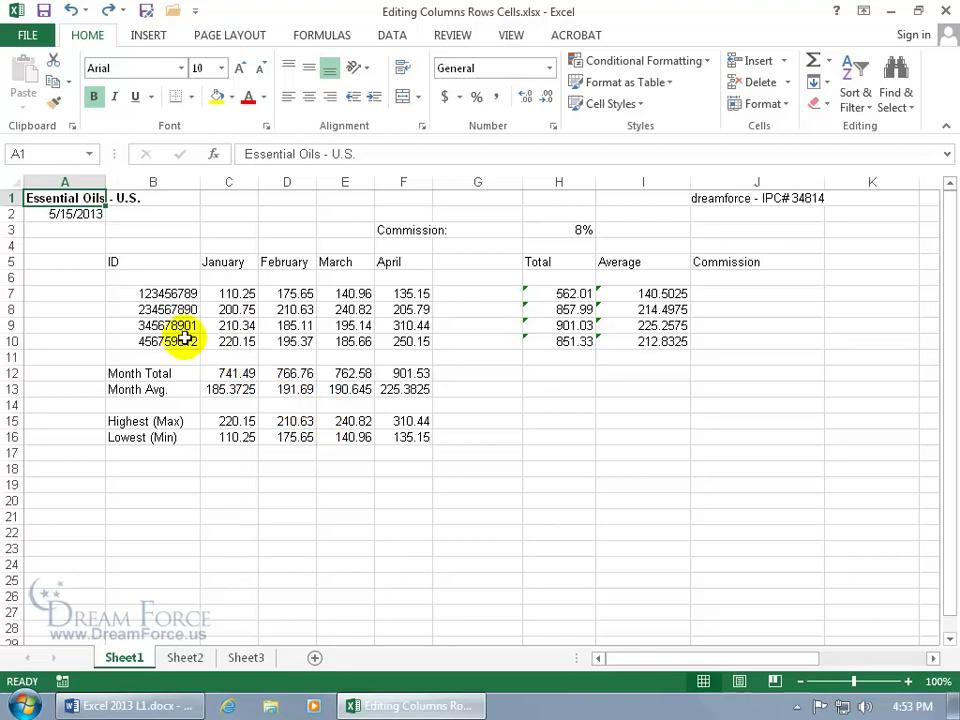
Insert a blank column before column A from its context menu, then undo it.
right_click(78, 181)
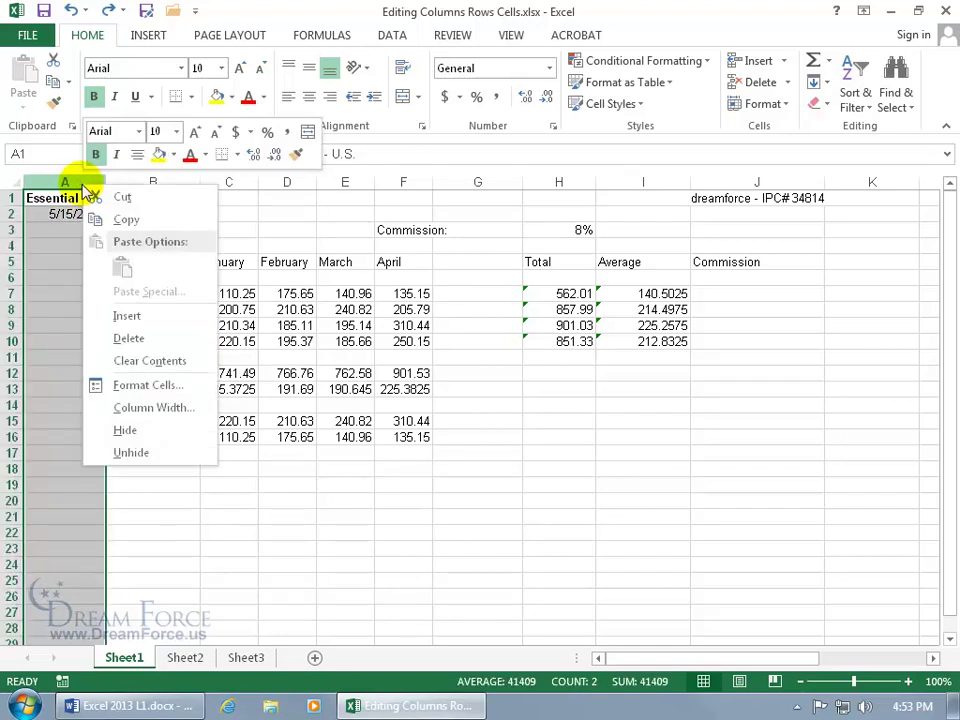
click(137, 316)
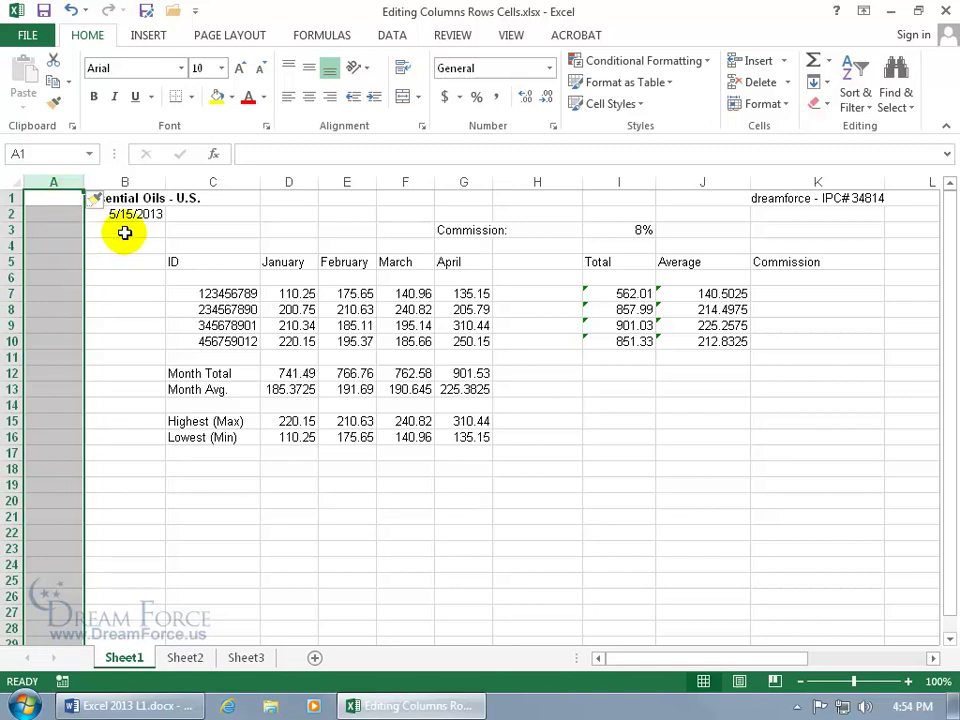
click(122, 289)
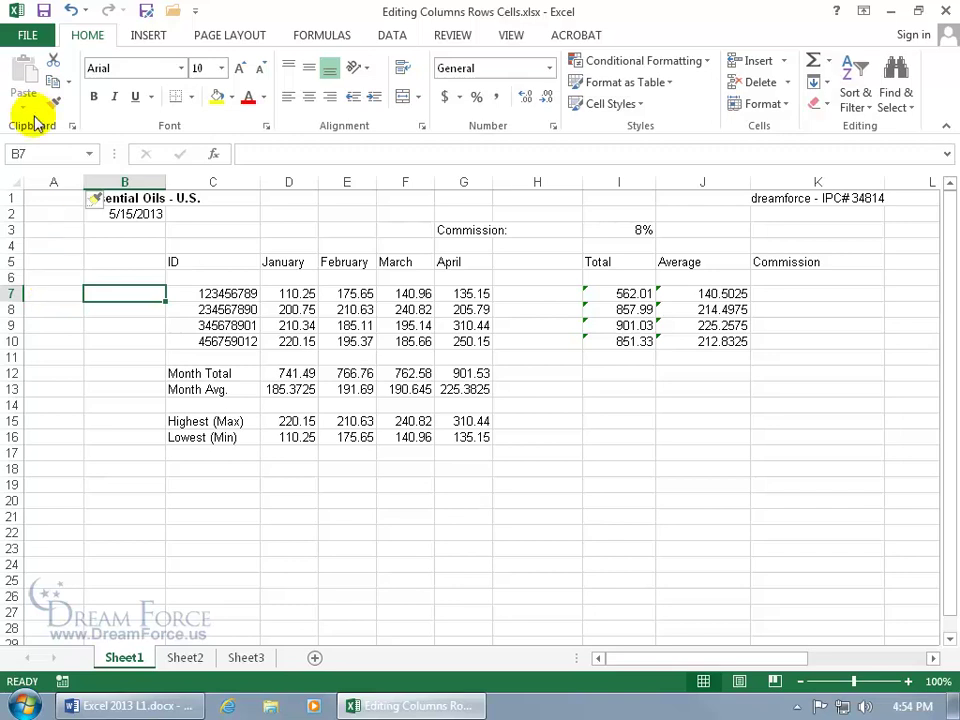
click(70, 10)
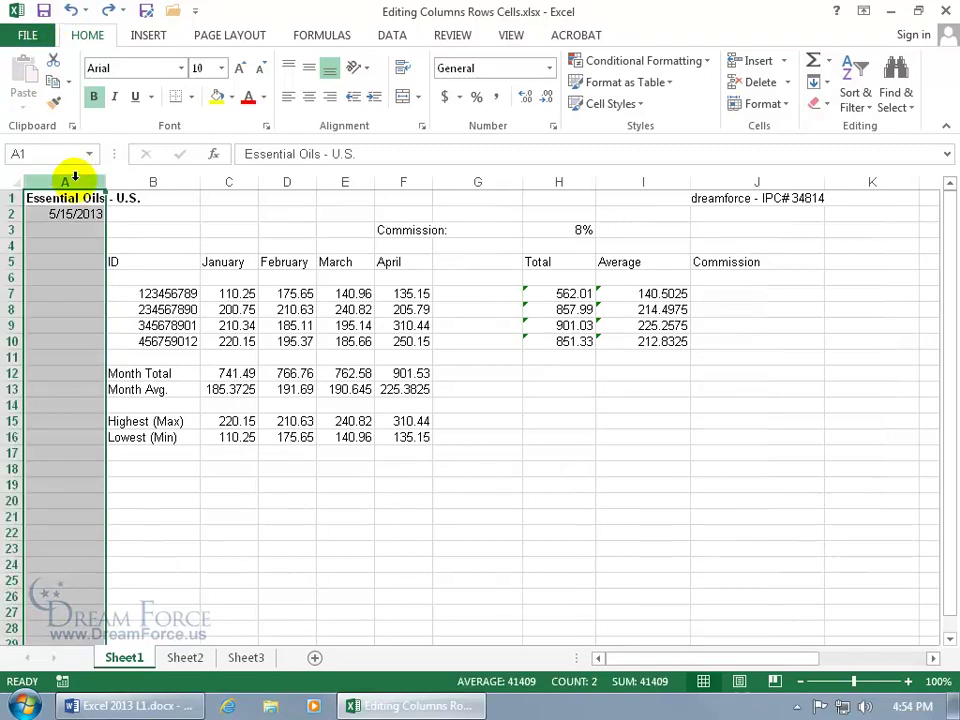
Insert a sheet column at A from the Home Insert list, then undo it.
click(70, 261)
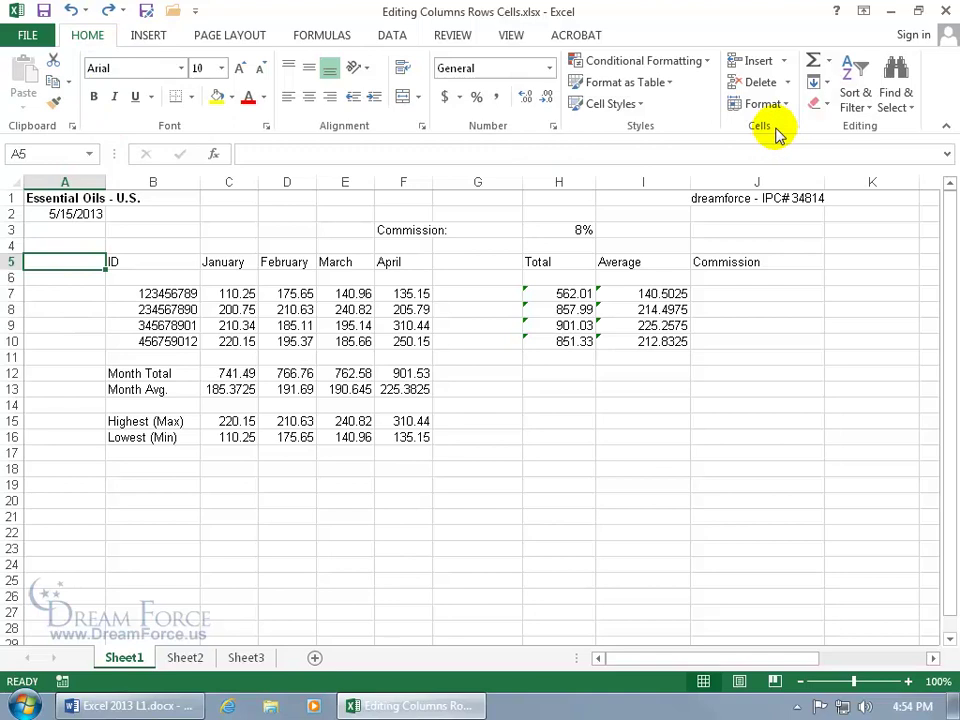
click(788, 62)
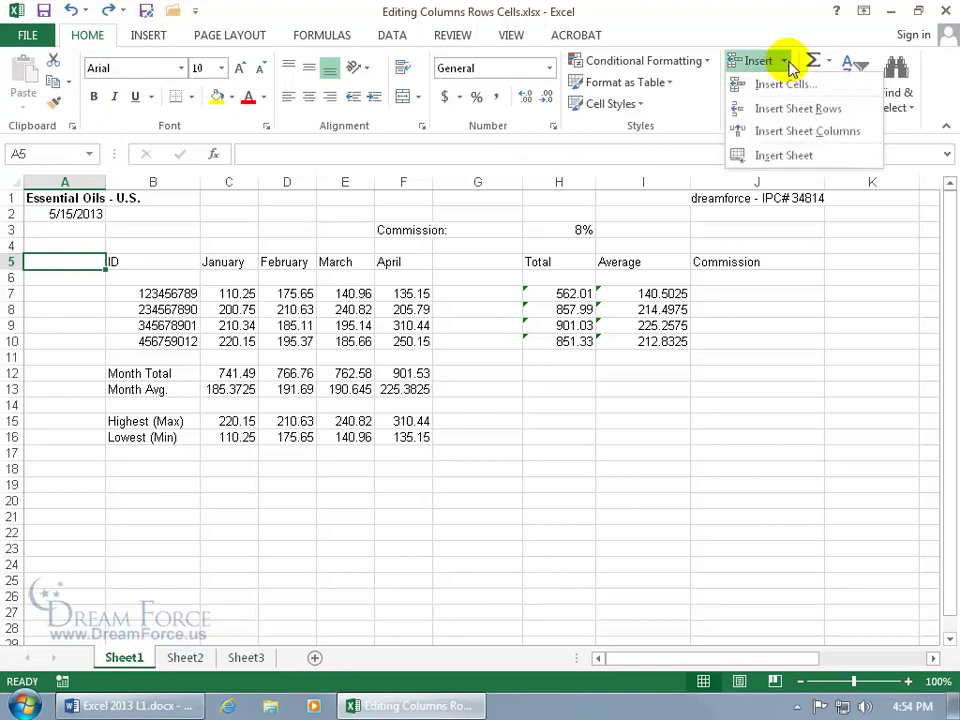
click(800, 142)
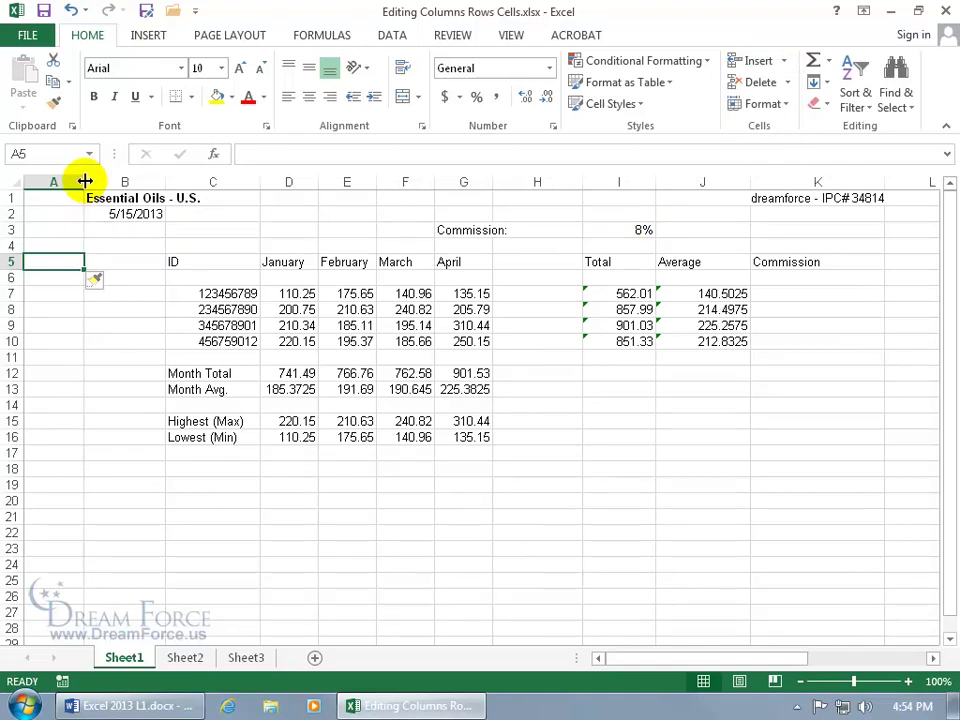
click(71, 10)
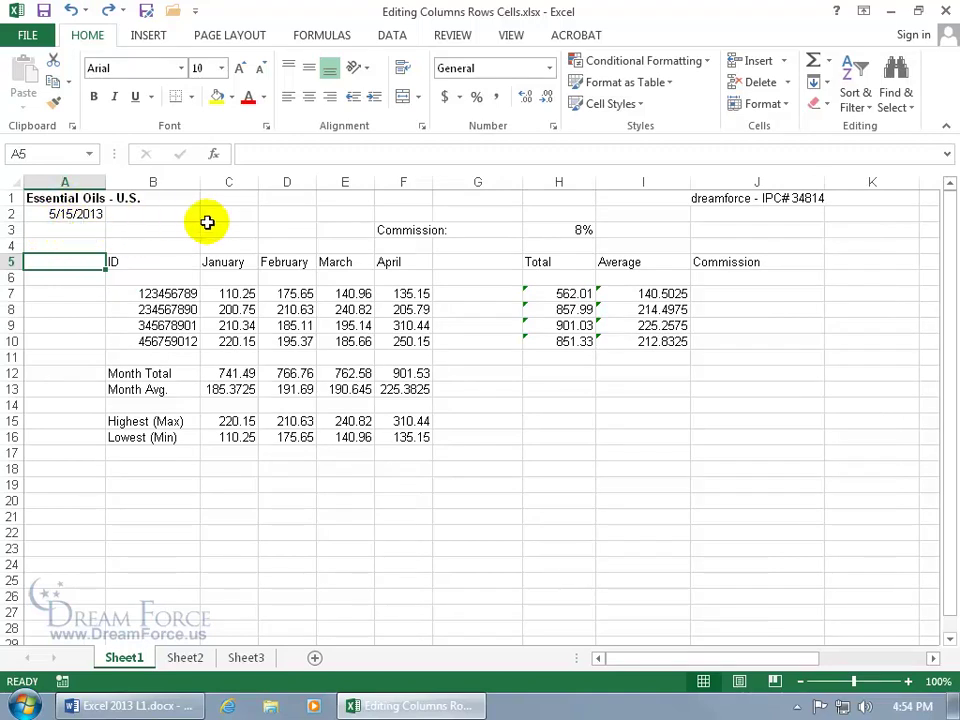
Insert two blank columns at A and B, then delete them again.
drag(69, 181, 144, 182)
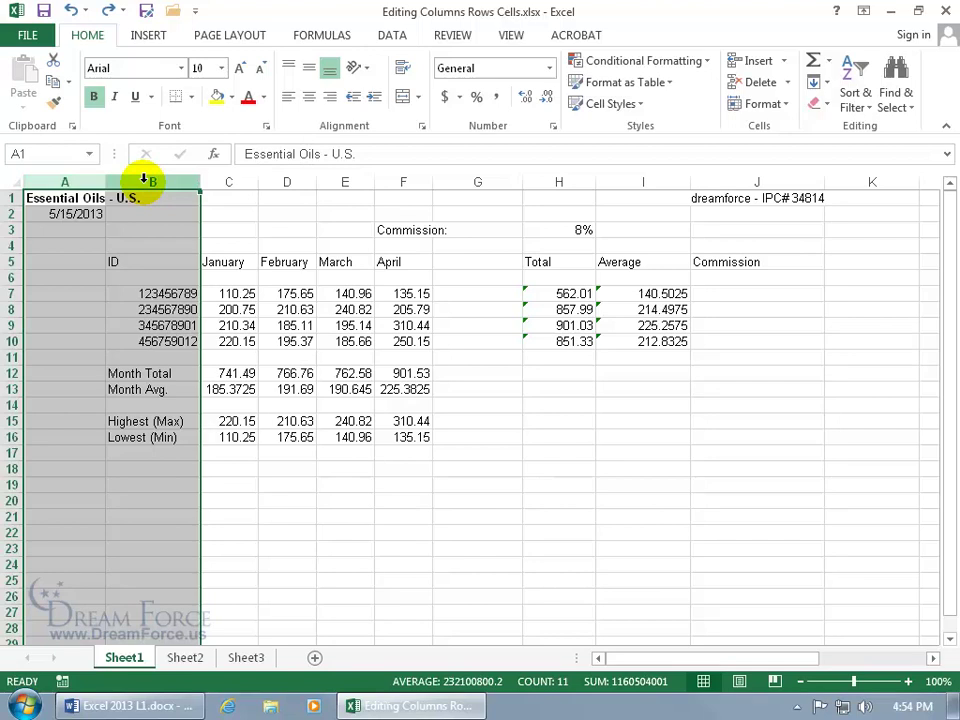
right_click(145, 183)
click(188, 314)
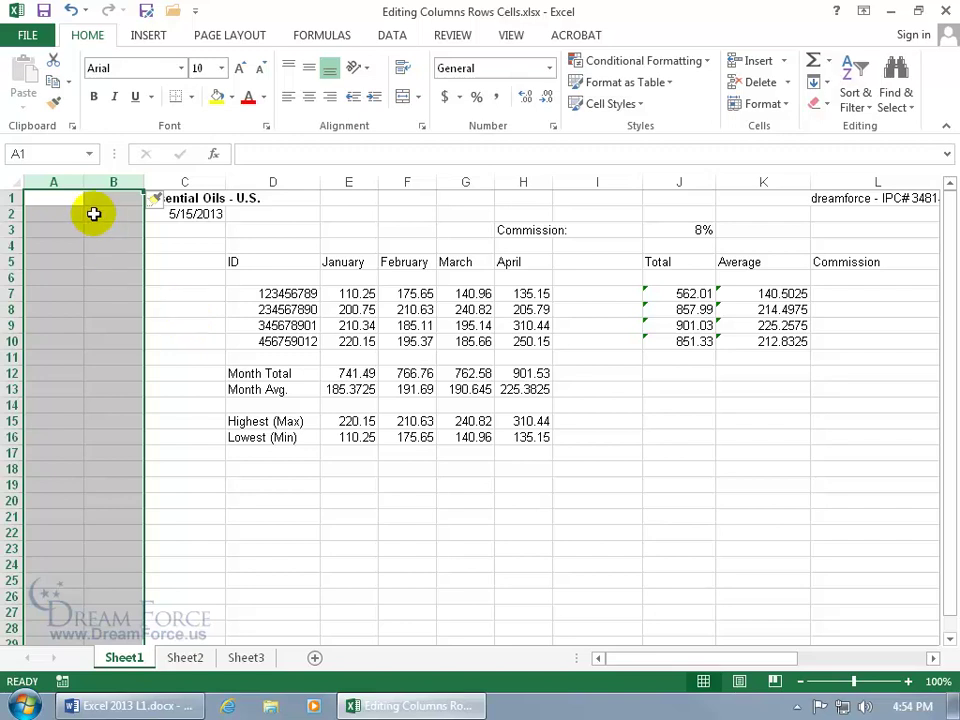
right_click(93, 182)
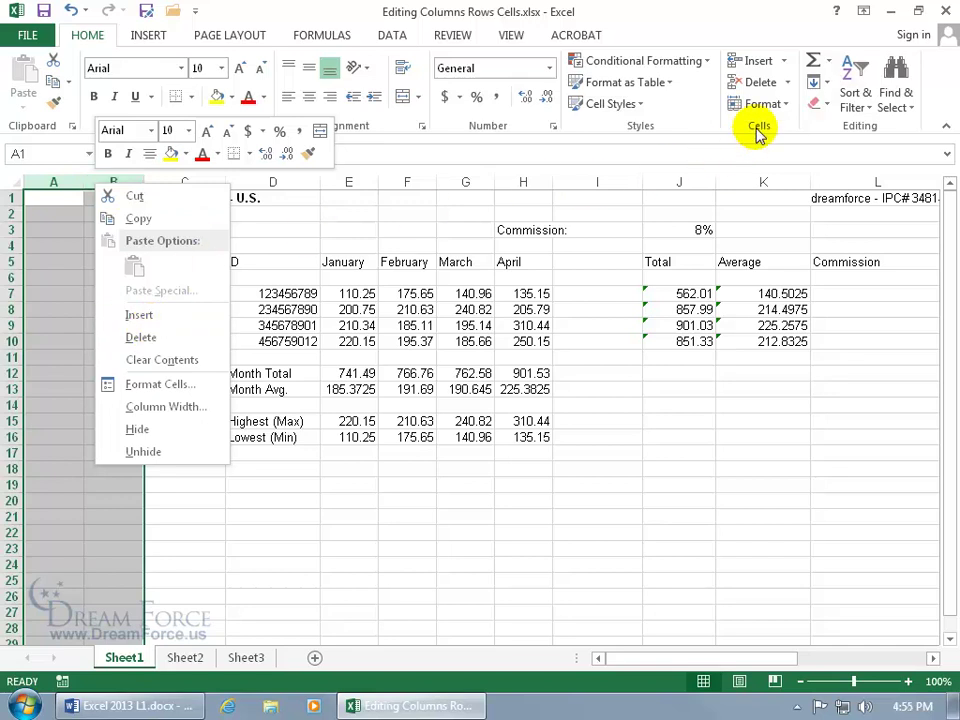
click(787, 82)
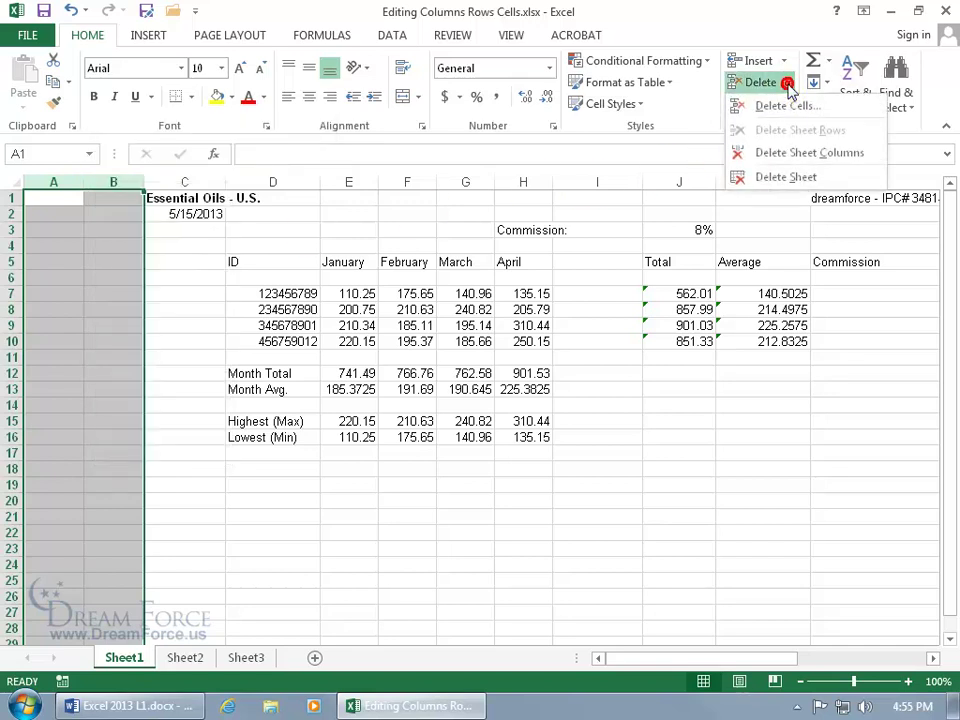
click(795, 155)
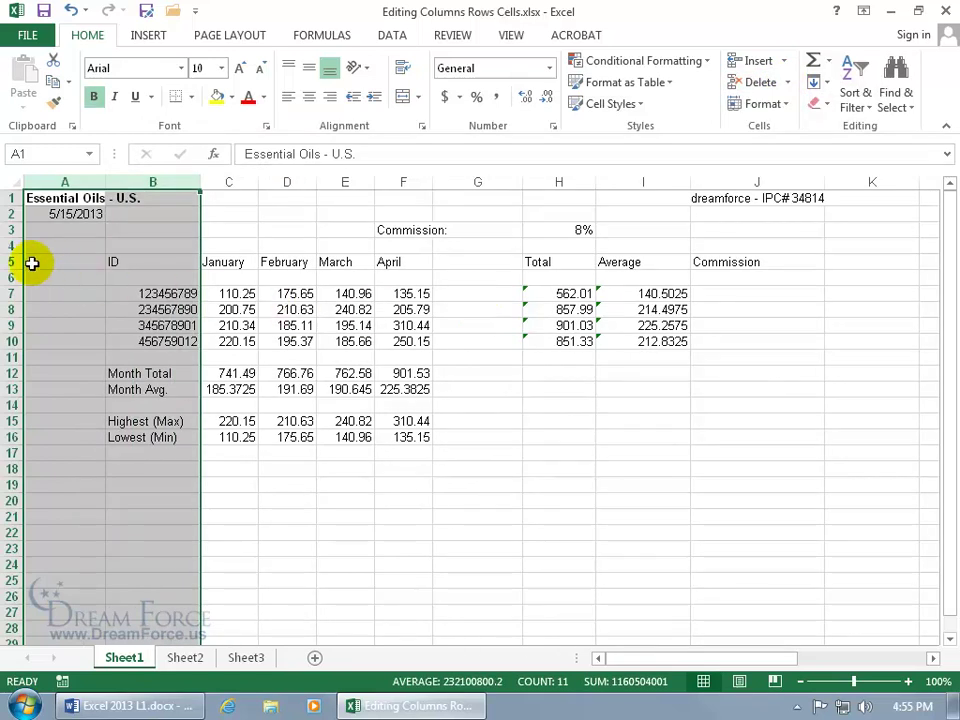
Insert five blank rows above the table, then undo the insertion.
drag(12, 198, 13, 258)
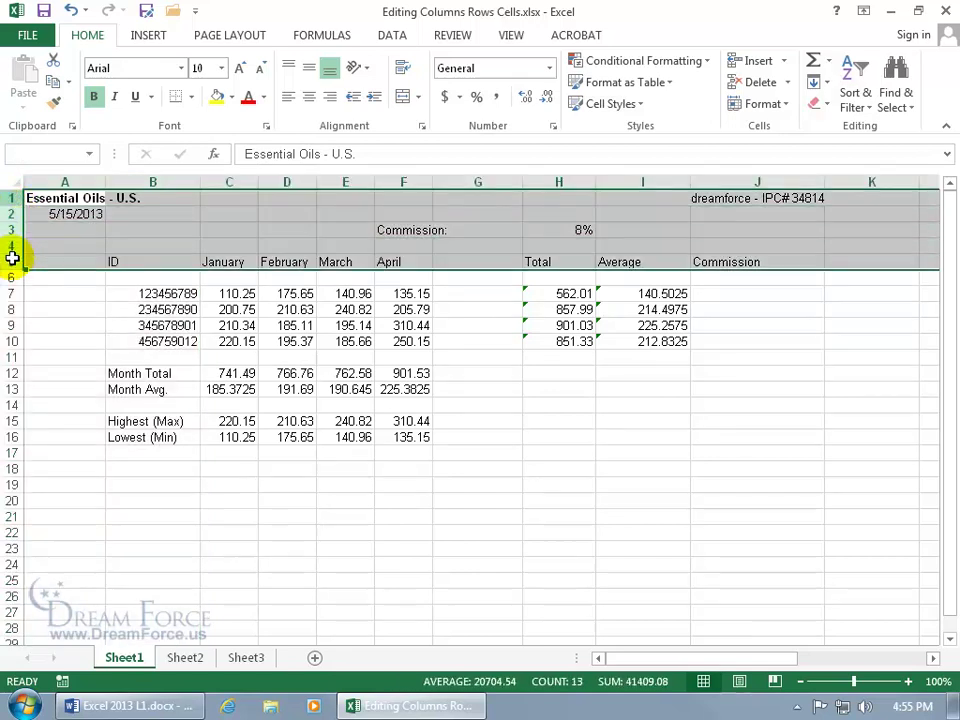
right_click(13, 251)
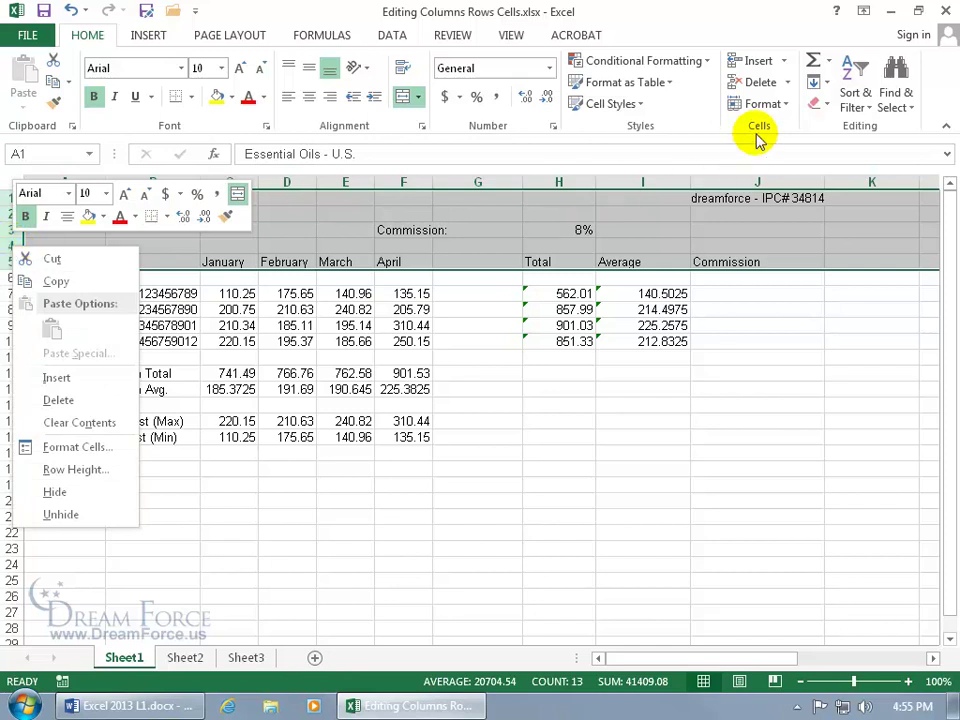
click(75, 378)
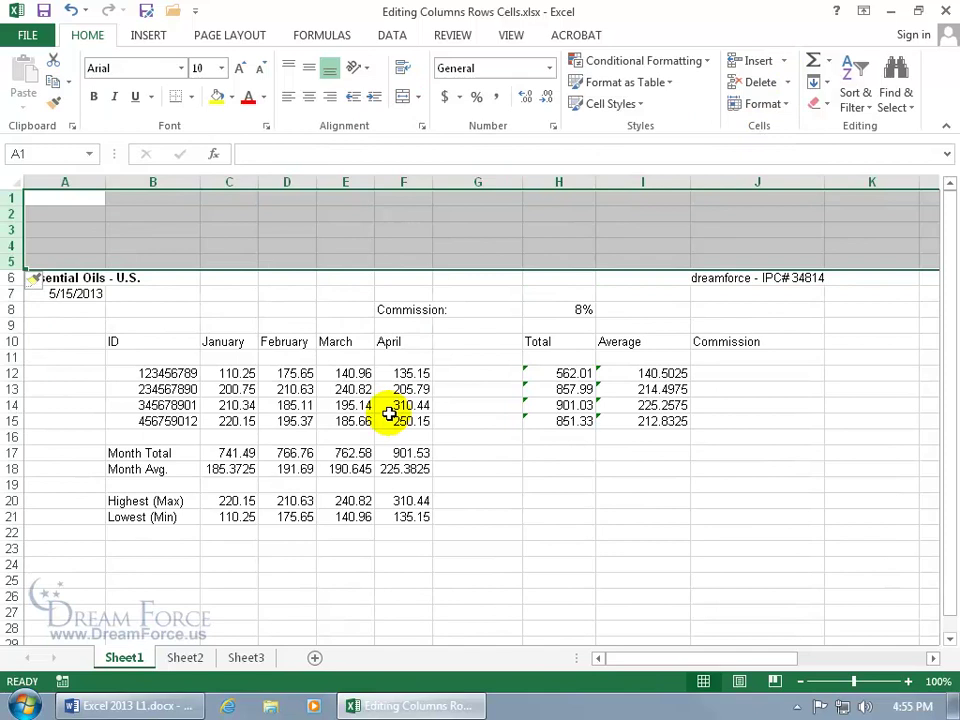
click(71, 10)
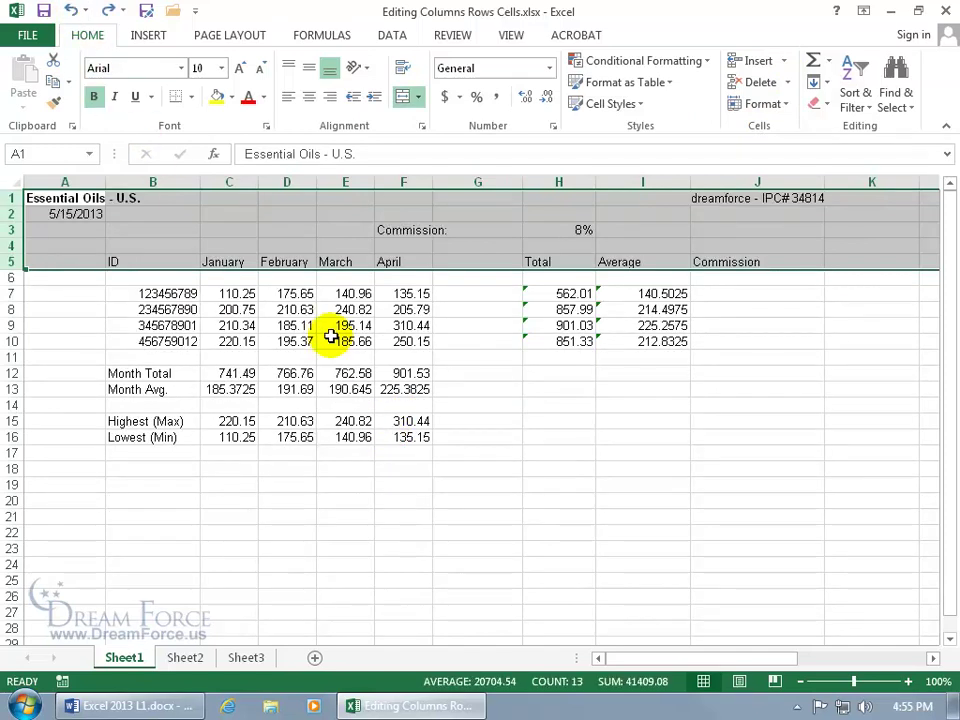
click(265, 309)
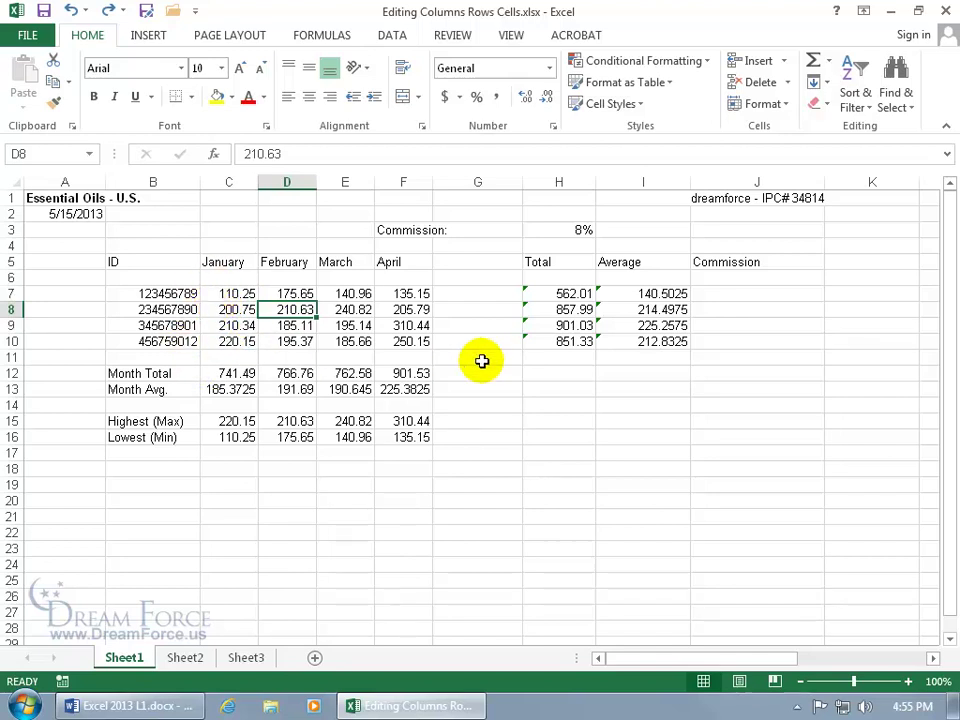
Move the Total, Average and Commission block one column right, then undo the move.
drag(545, 262, 742, 355)
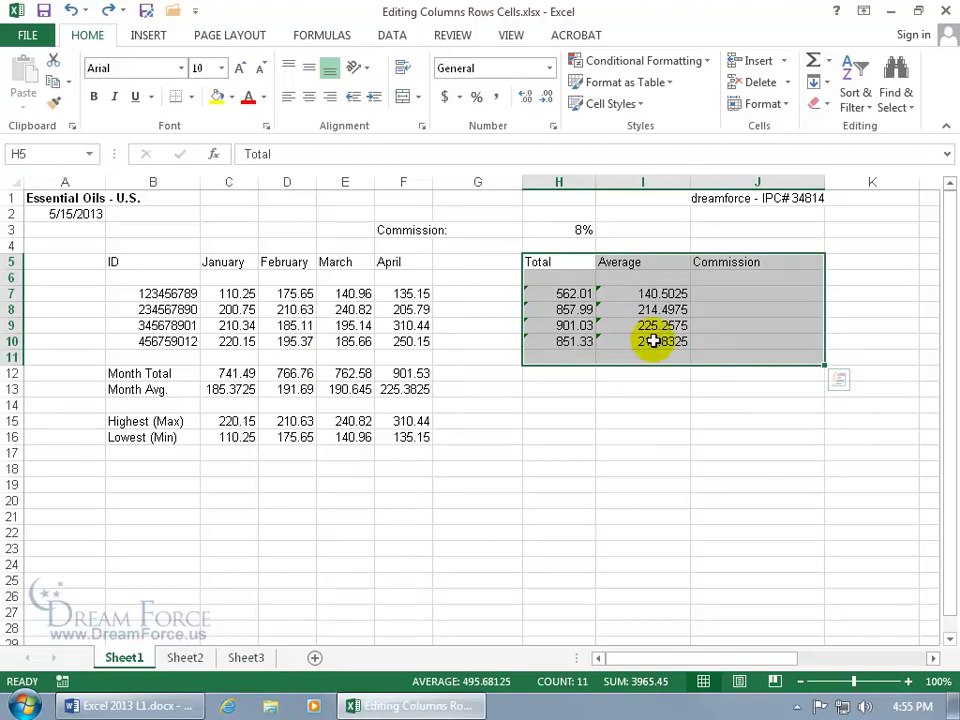
drag(553, 268, 853, 354)
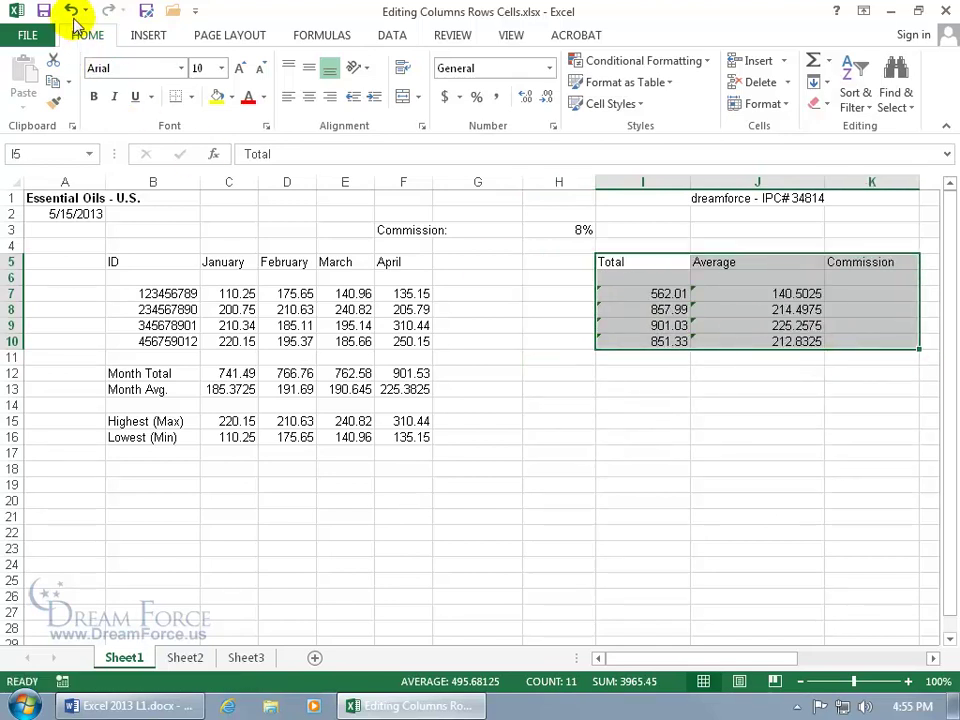
click(71, 11)
Insert cells at G5:G10 shifting Total and Average right, then delete them to shift back.
drag(495, 262, 496, 338)
right_click(489, 294)
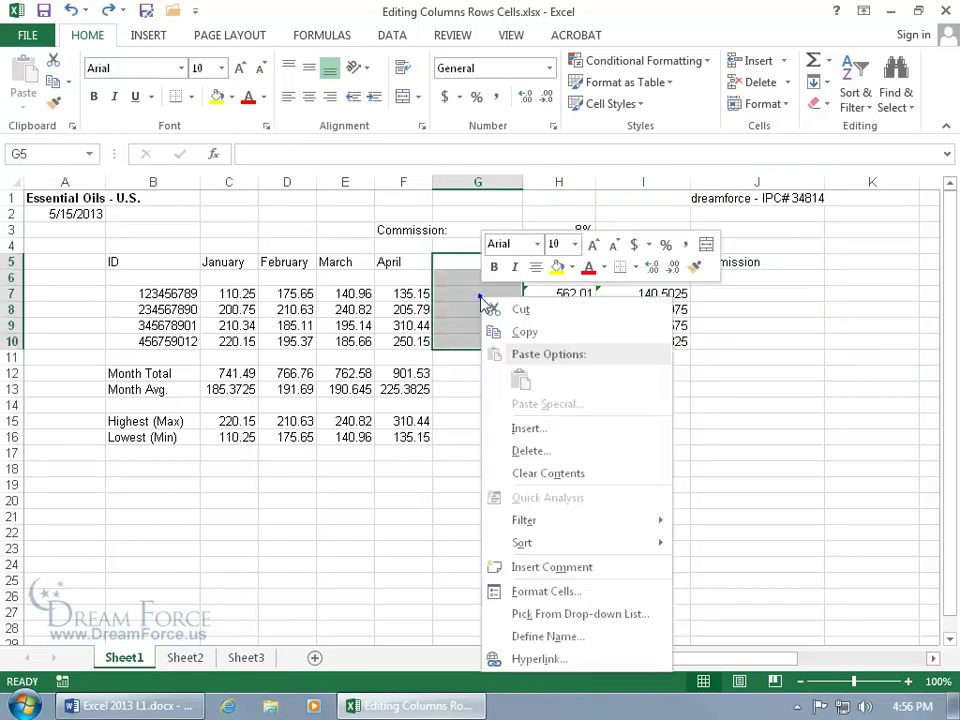
click(536, 432)
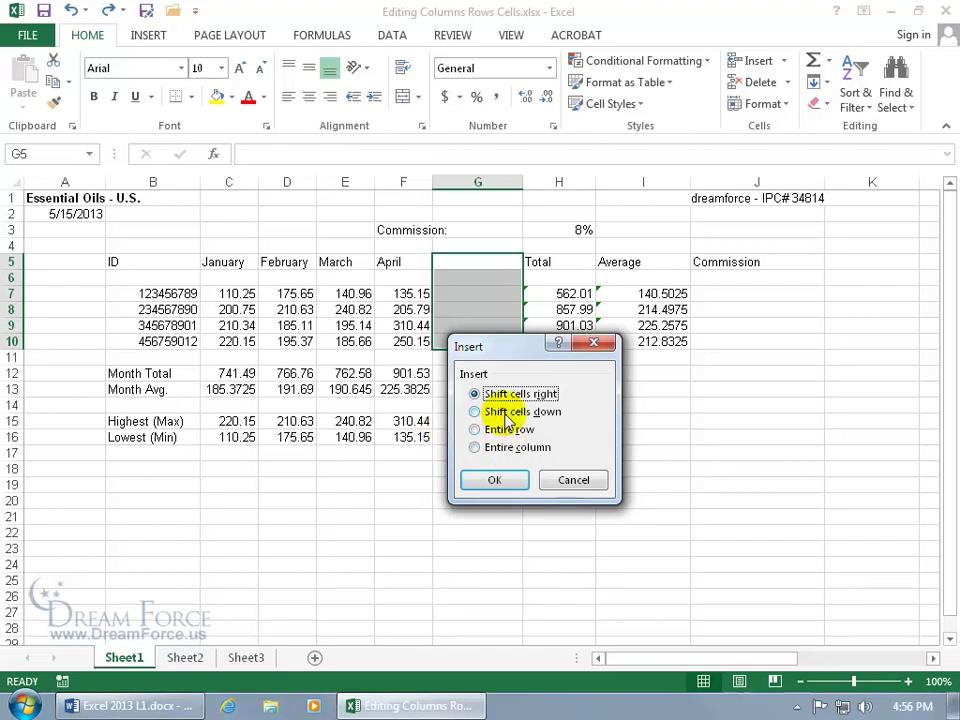
click(499, 482)
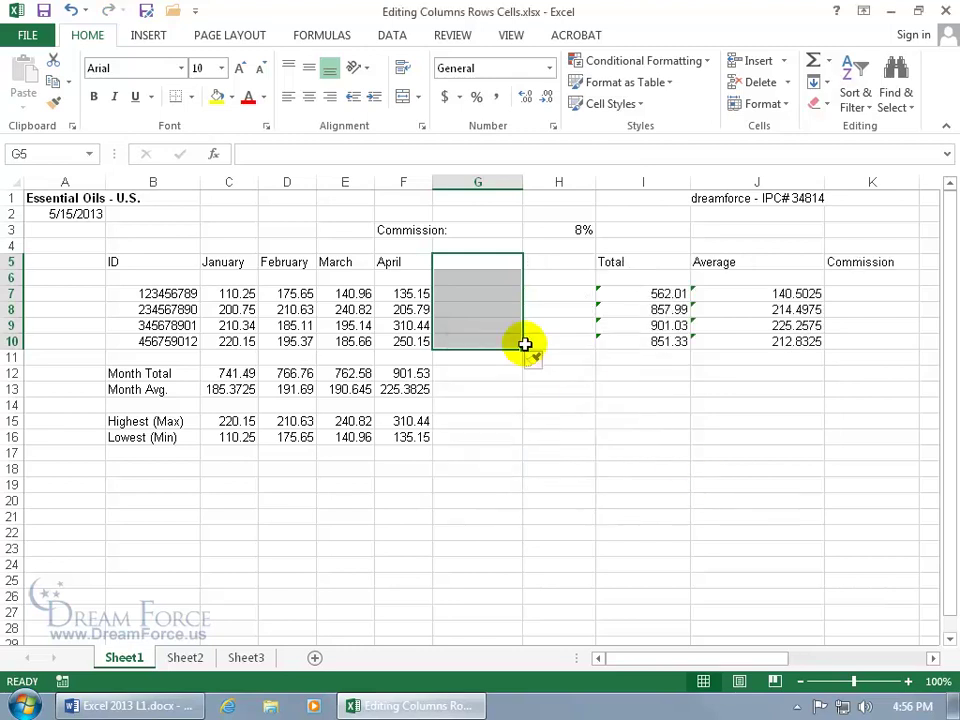
right_click(481, 302)
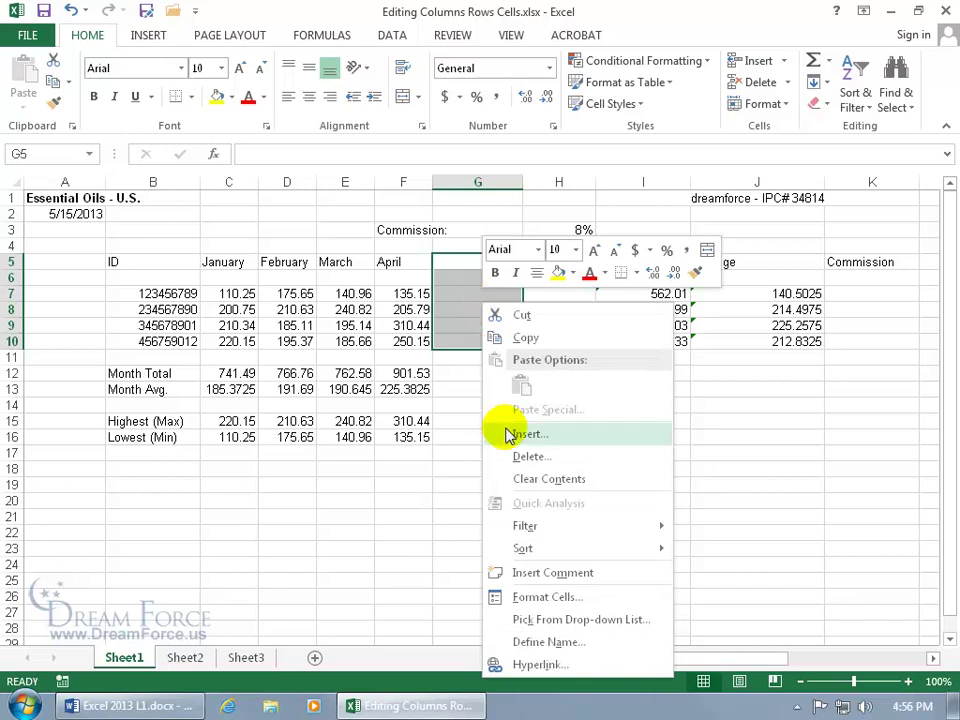
click(517, 458)
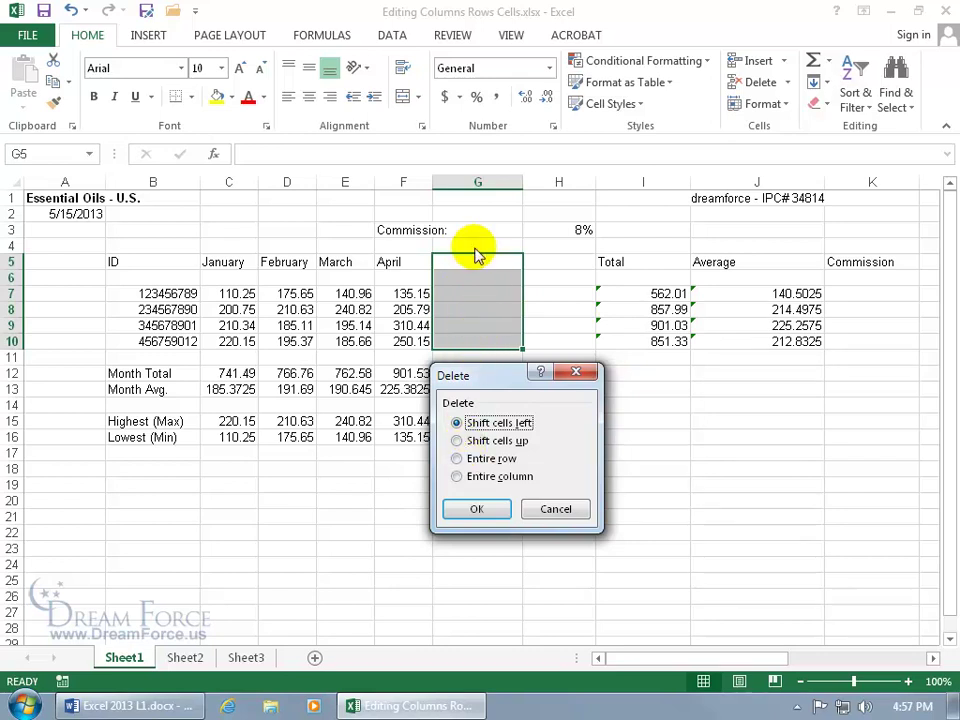
click(485, 511)
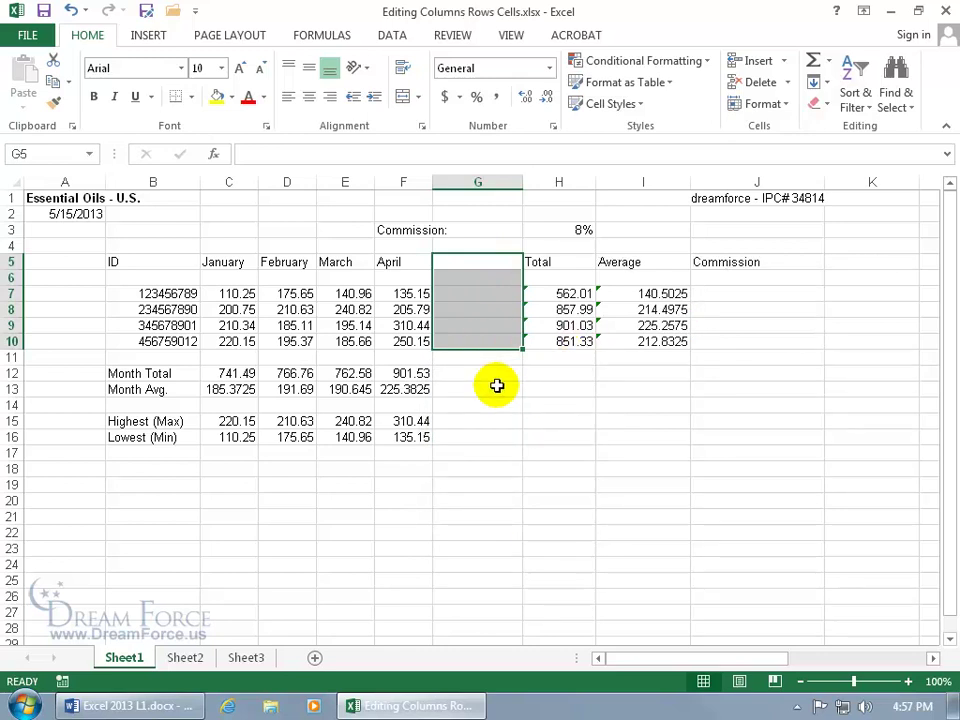
Insert blank cells at C8:C9, shifting the January values down.
click(229, 311)
drag(229, 311, 246, 326)
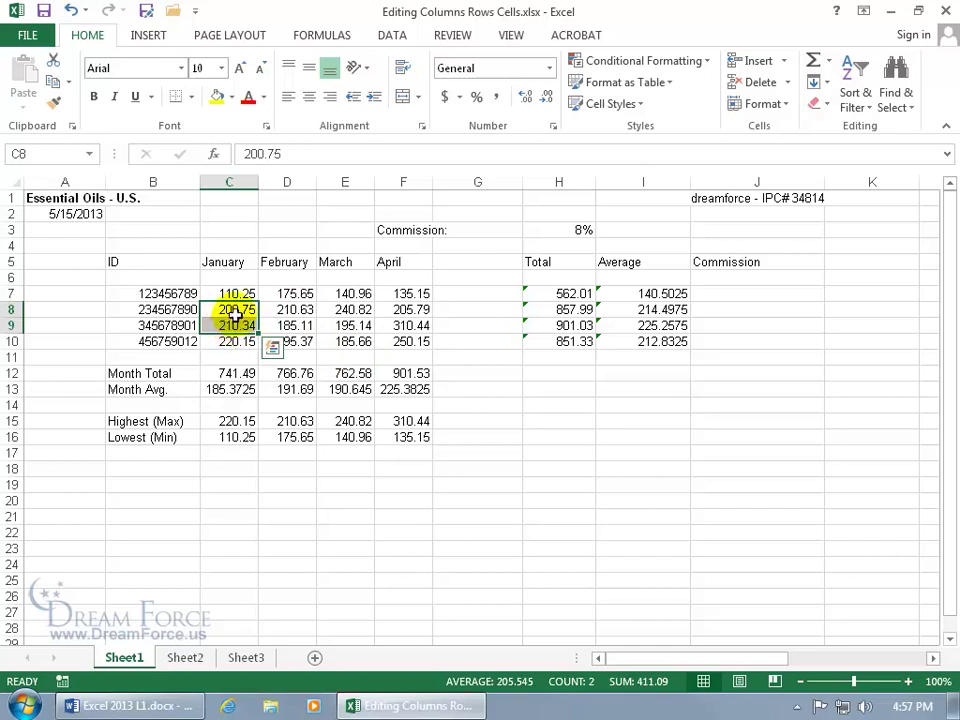
right_click(227, 317)
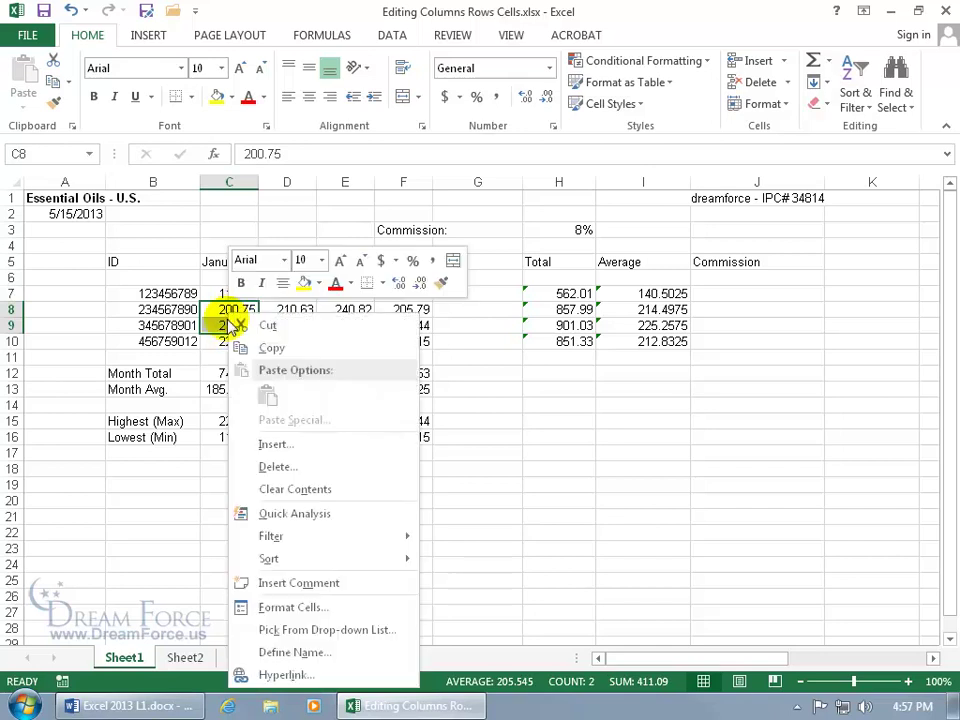
click(272, 445)
click(271, 427)
click(249, 494)
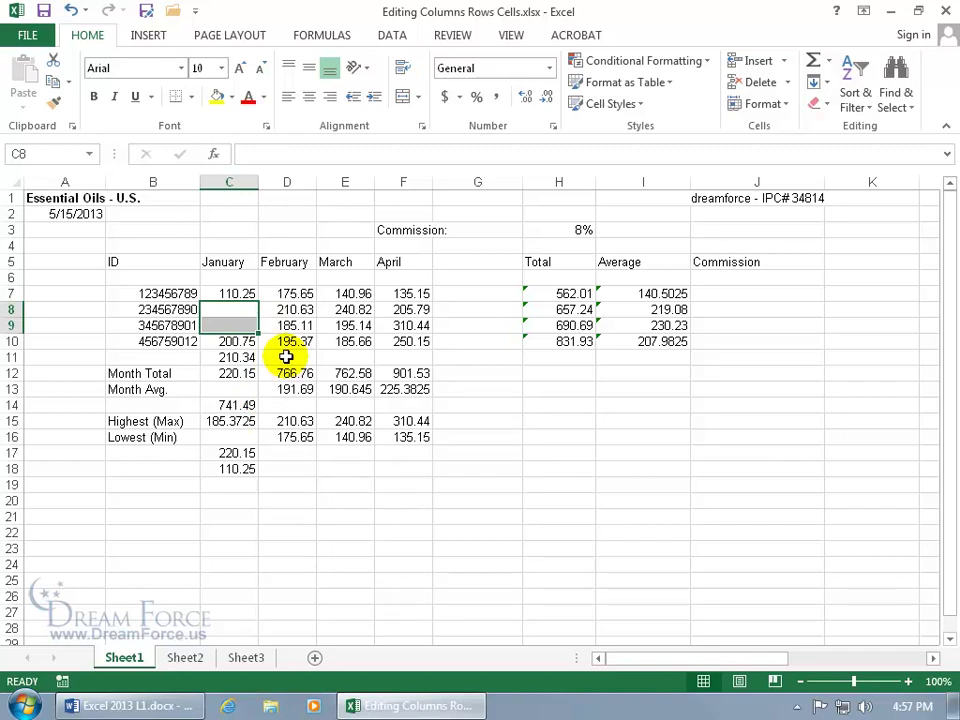
Delete the empty cells C9 and C8, shifting the values below up.
right_click(238, 322)
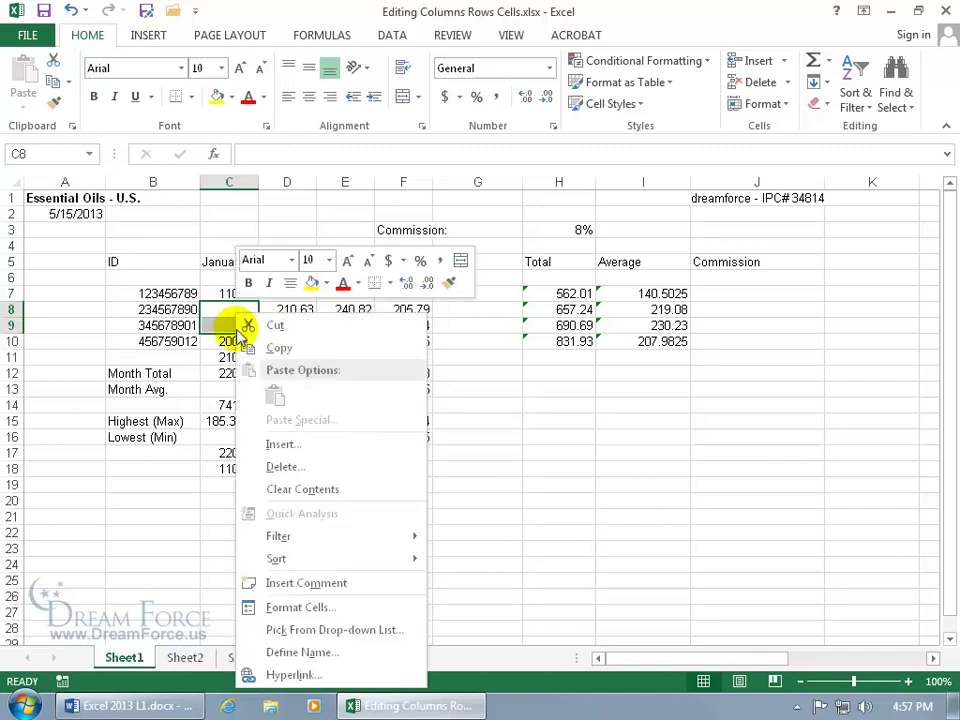
click(218, 322)
right_click(220, 325)
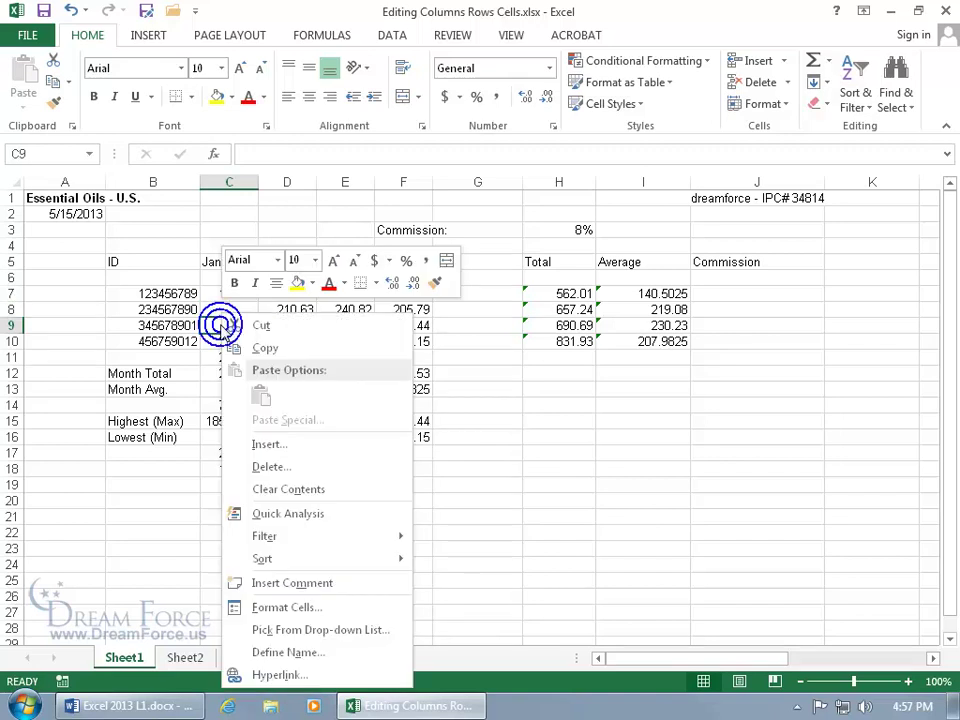
click(266, 466)
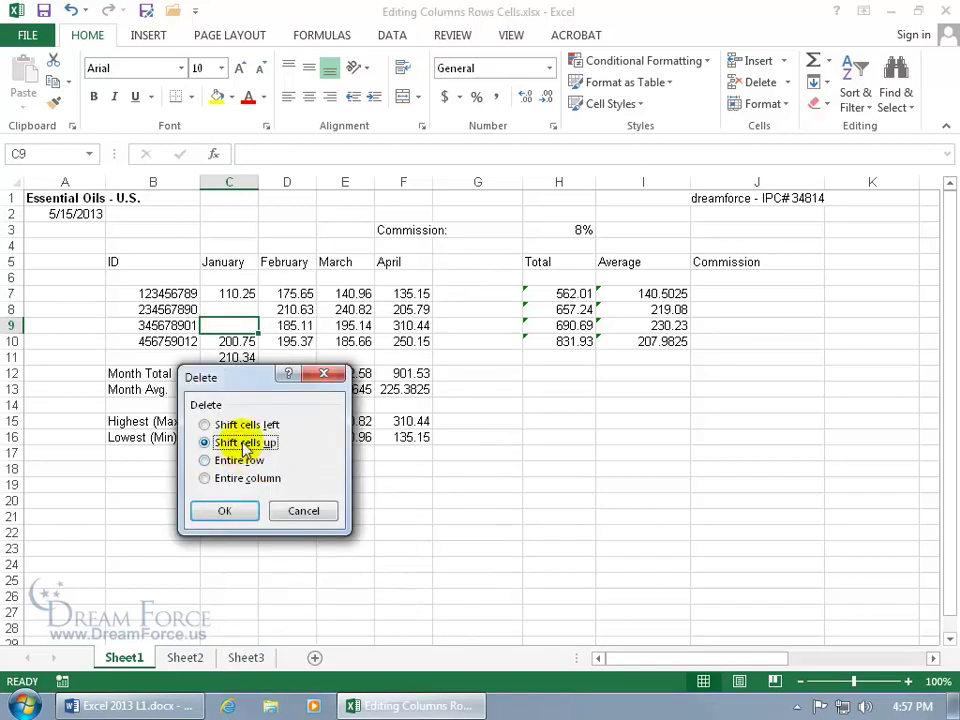
click(226, 510)
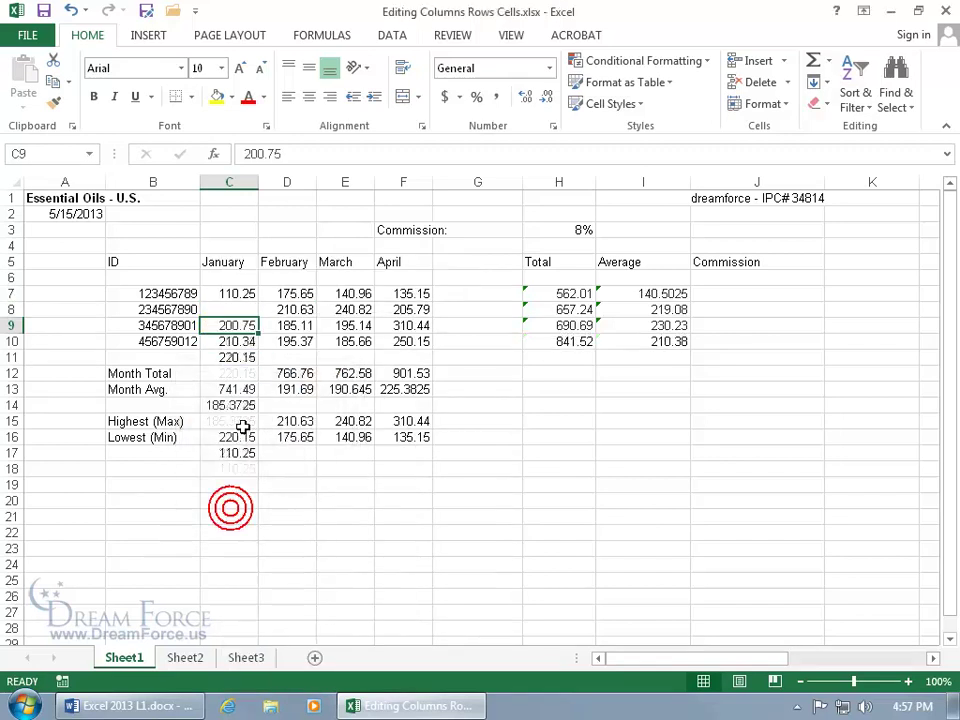
click(240, 310)
right_click(240, 308)
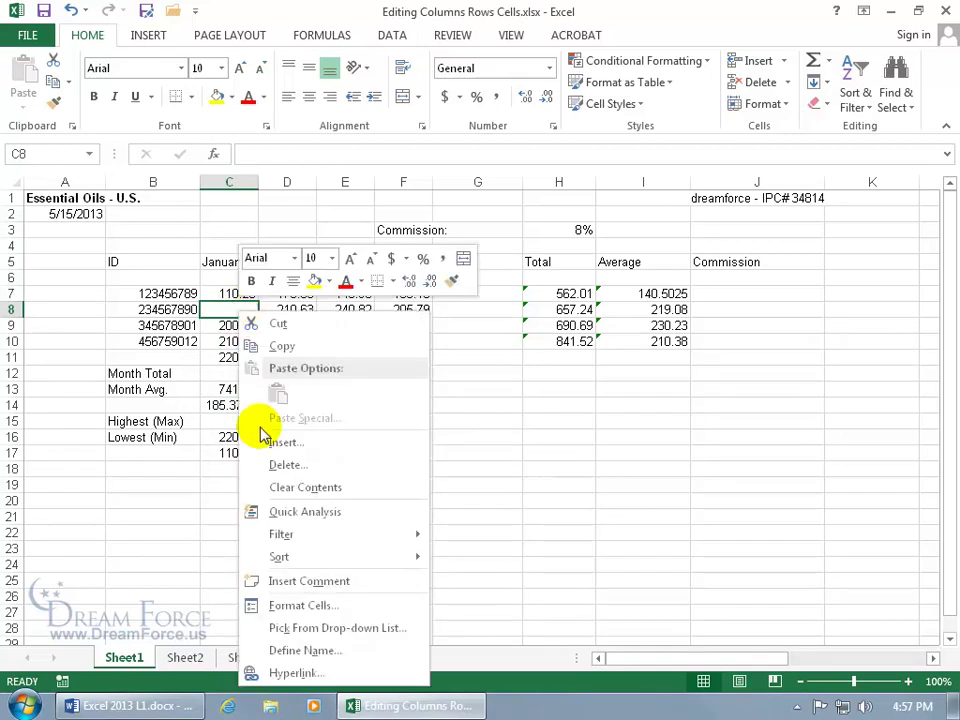
click(294, 466)
click(236, 513)
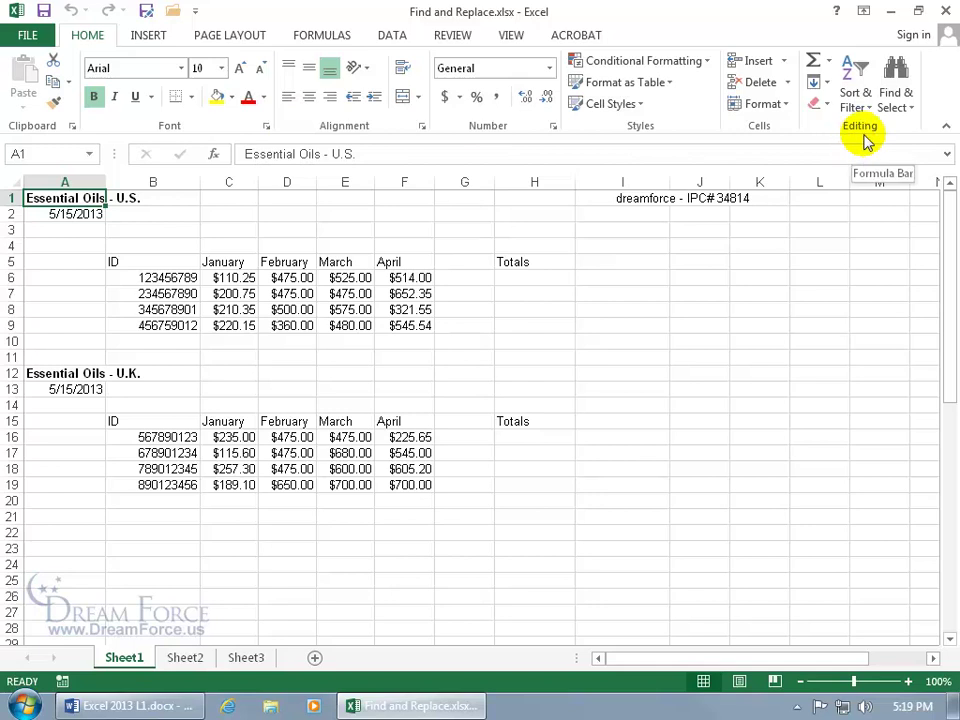
Search the sheet for 475 and jump to the first match.
click(896, 103)
click(853, 128)
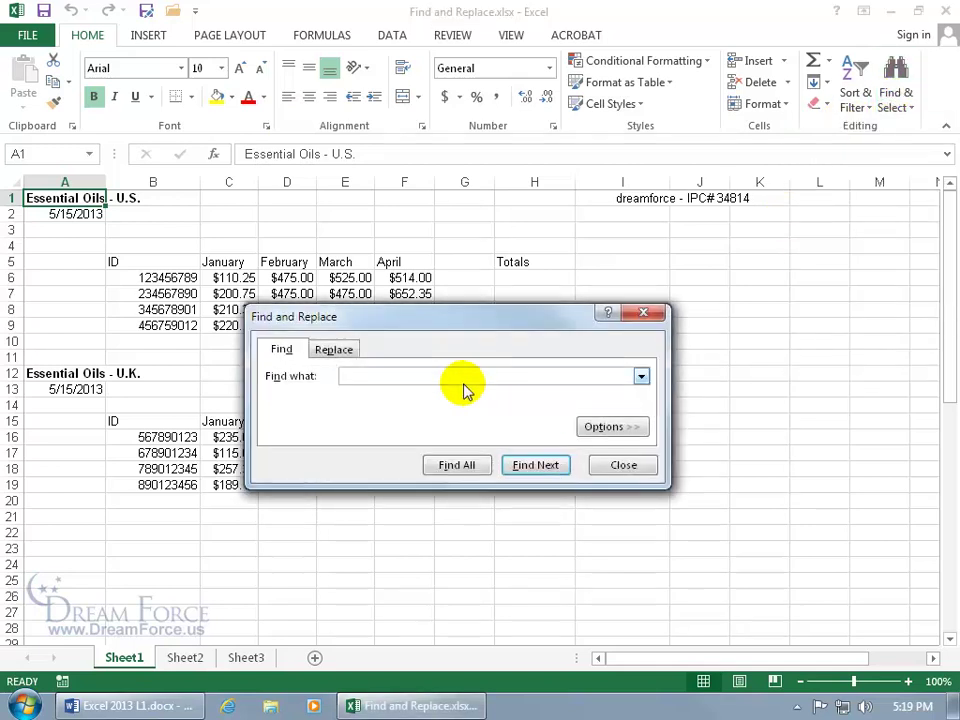
click(644, 313)
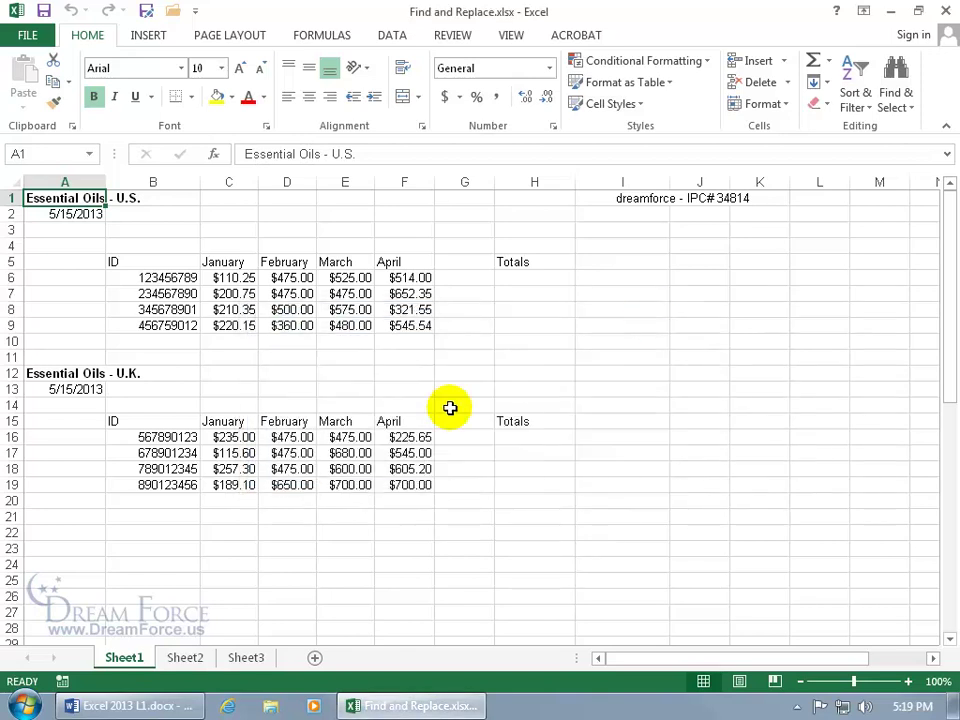
key(ctrl+f)
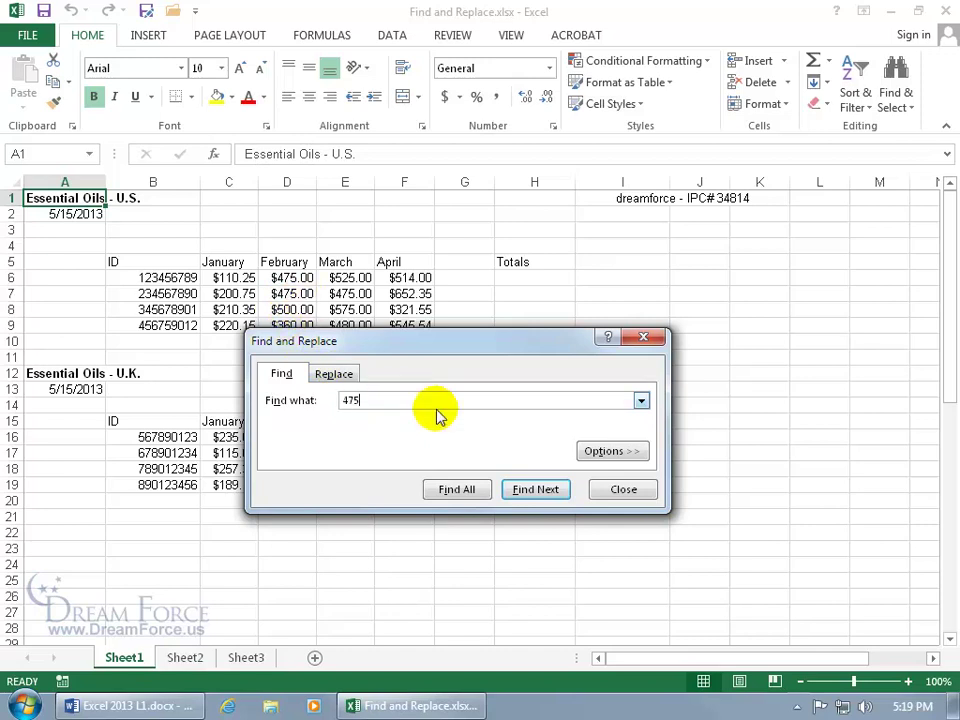
key(Return)
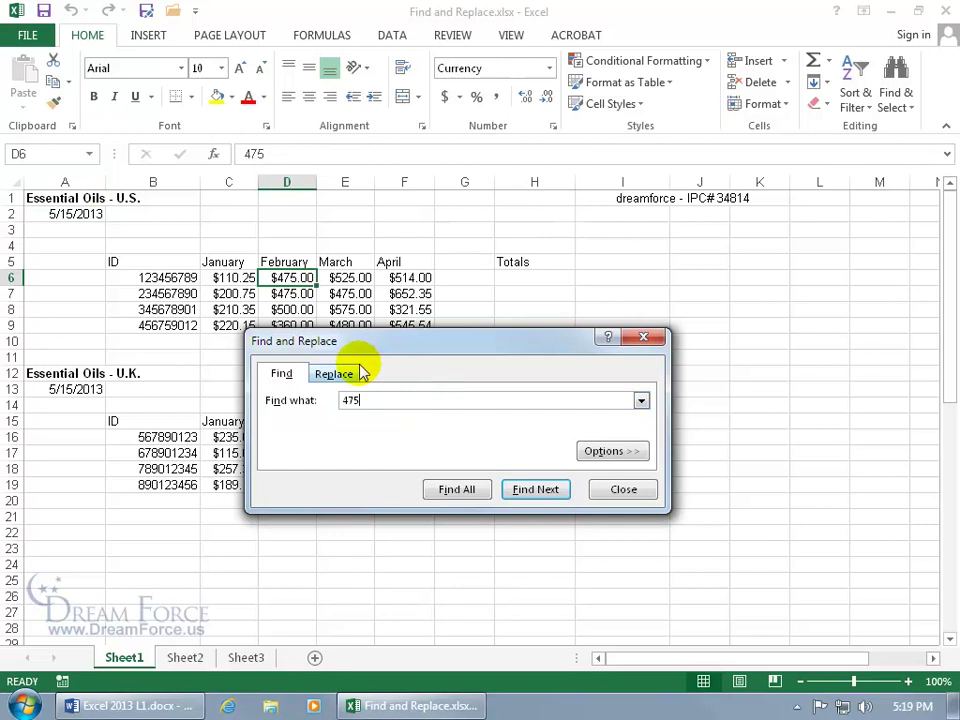
List all seven 475 matches, enlarging the results to reach D16 and D17.
click(525, 493)
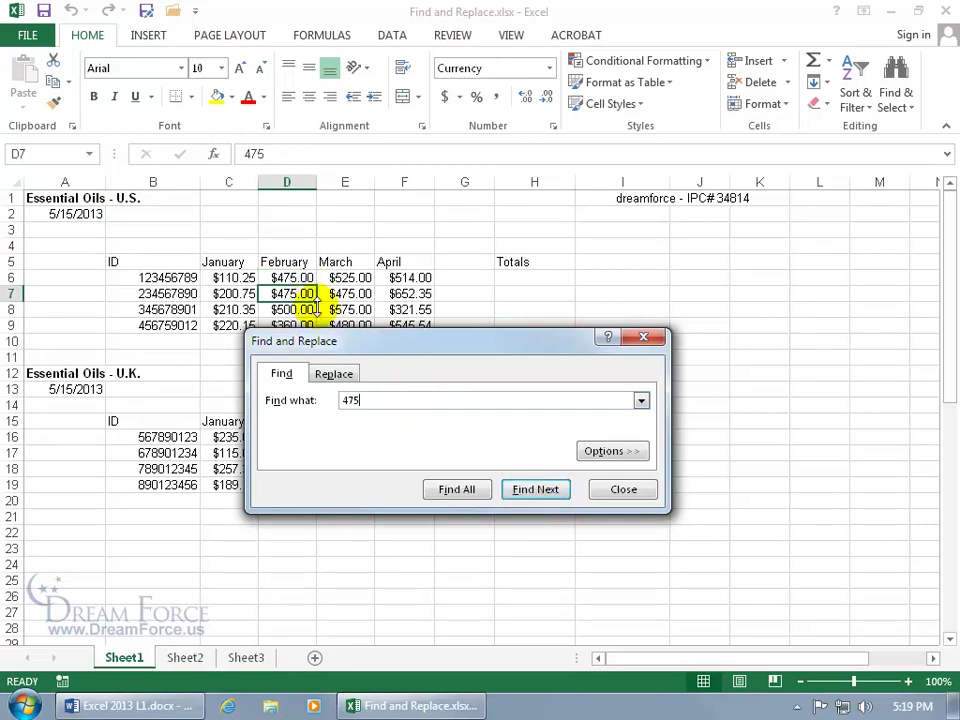
click(456, 490)
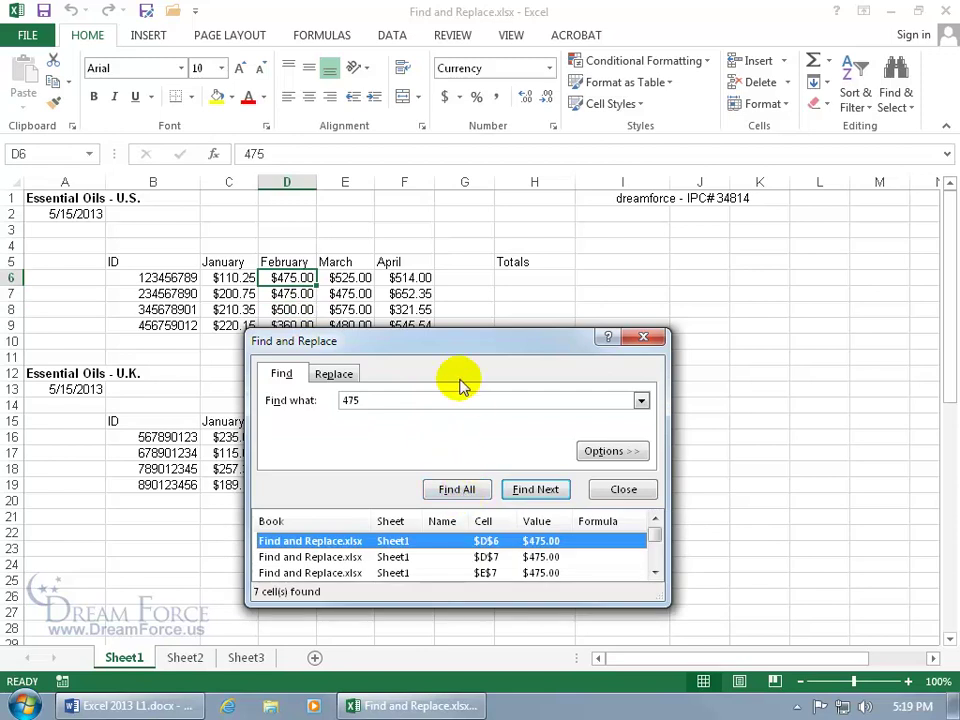
drag(422, 348, 673, 238)
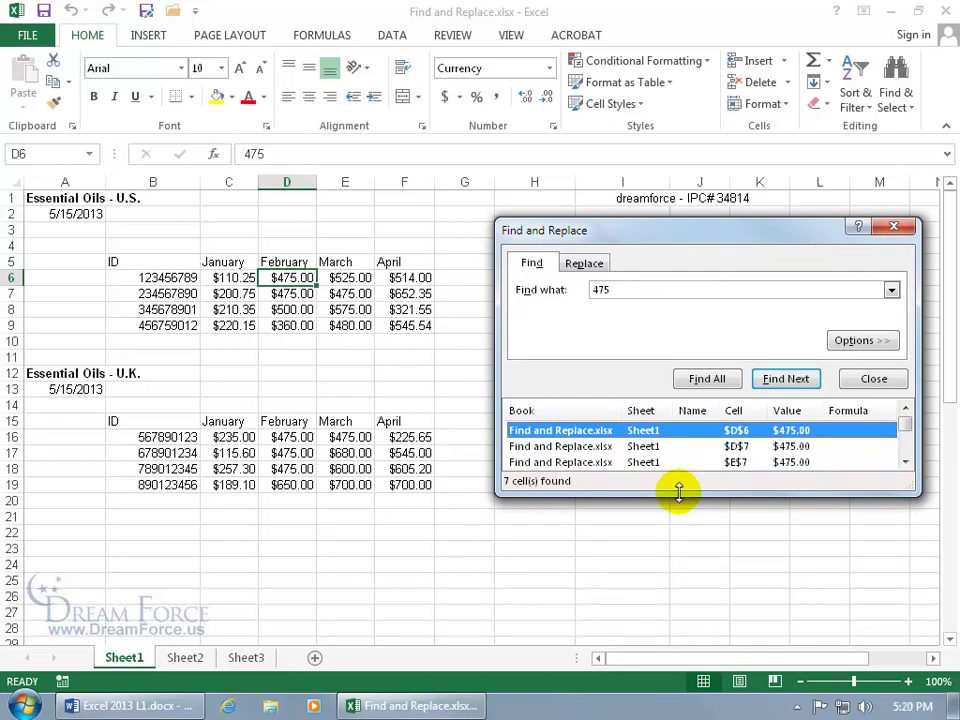
drag(679, 491, 687, 586)
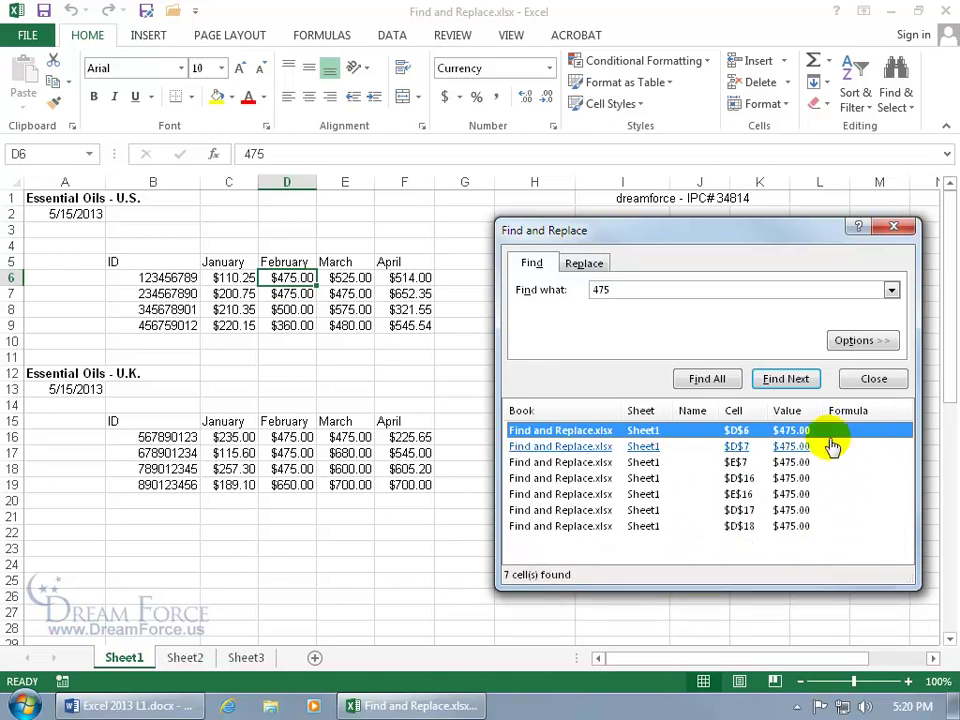
click(745, 478)
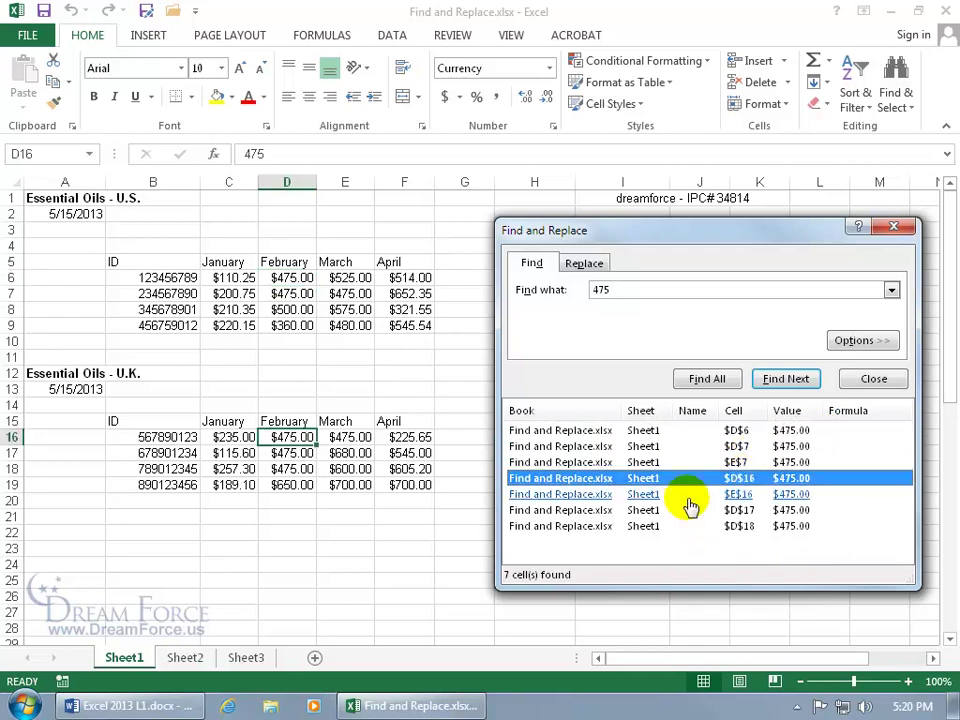
click(640, 510)
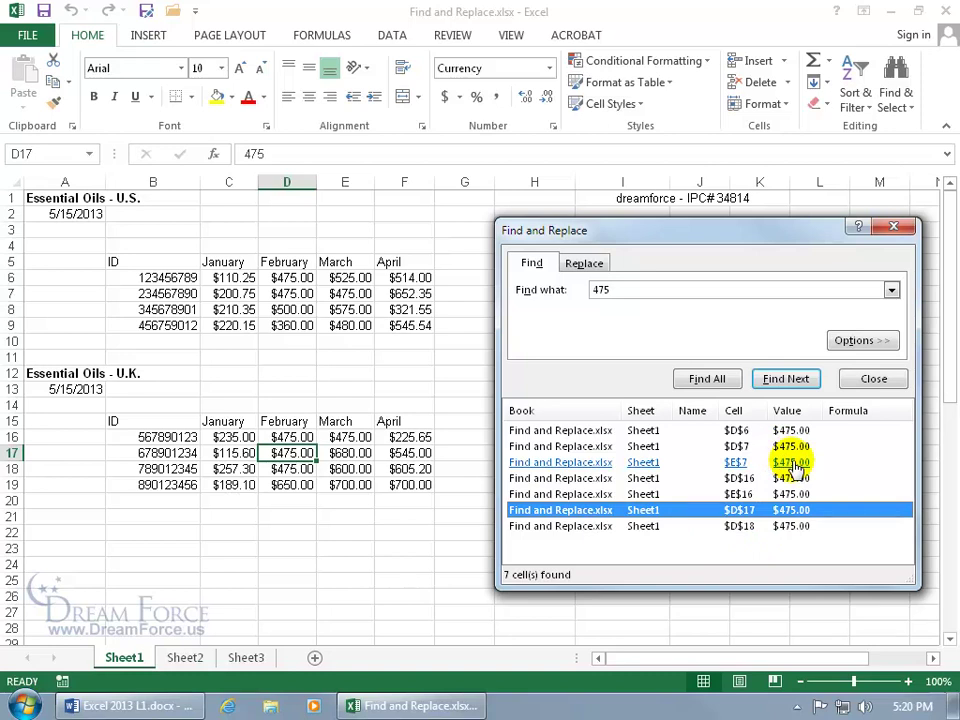
Replace 475 with 450 in D17 and D18 individually, then Replace All the rest.
click(586, 266)
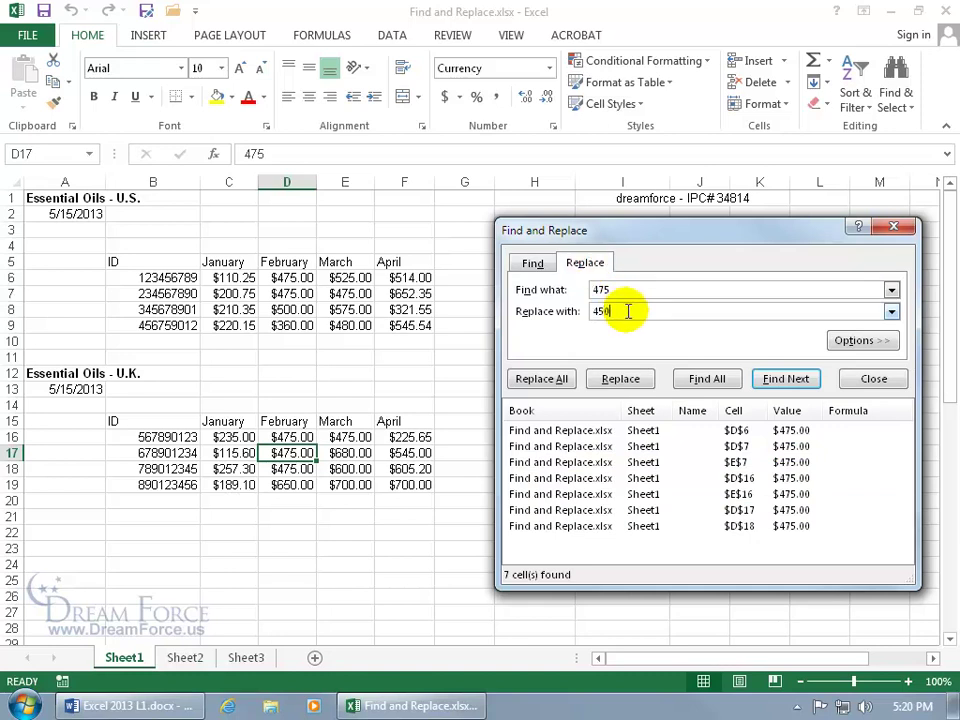
click(616, 379)
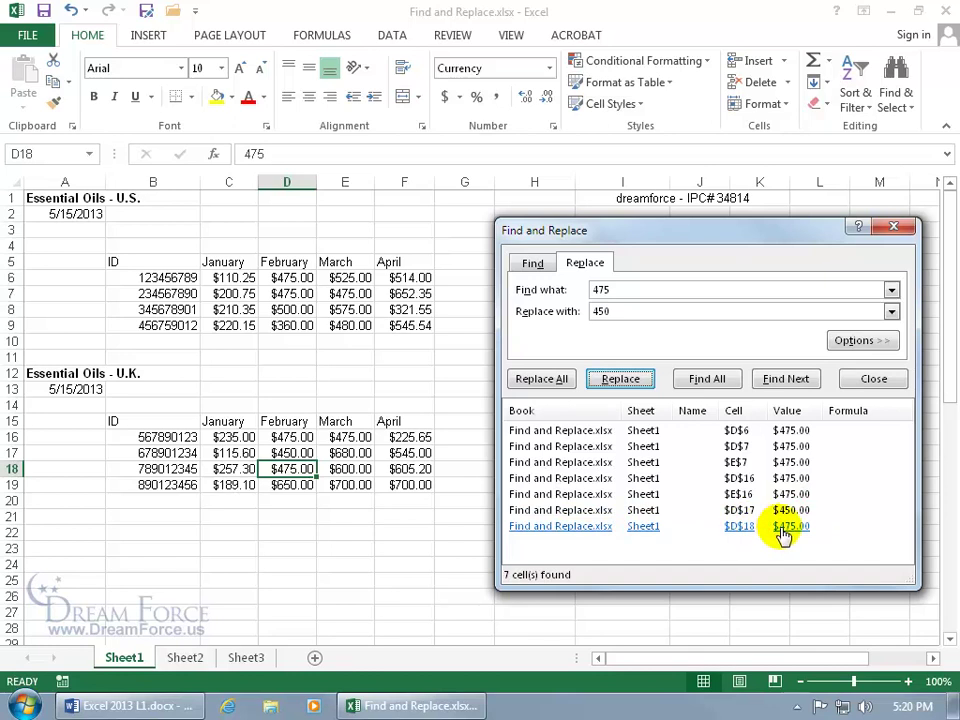
click(617, 376)
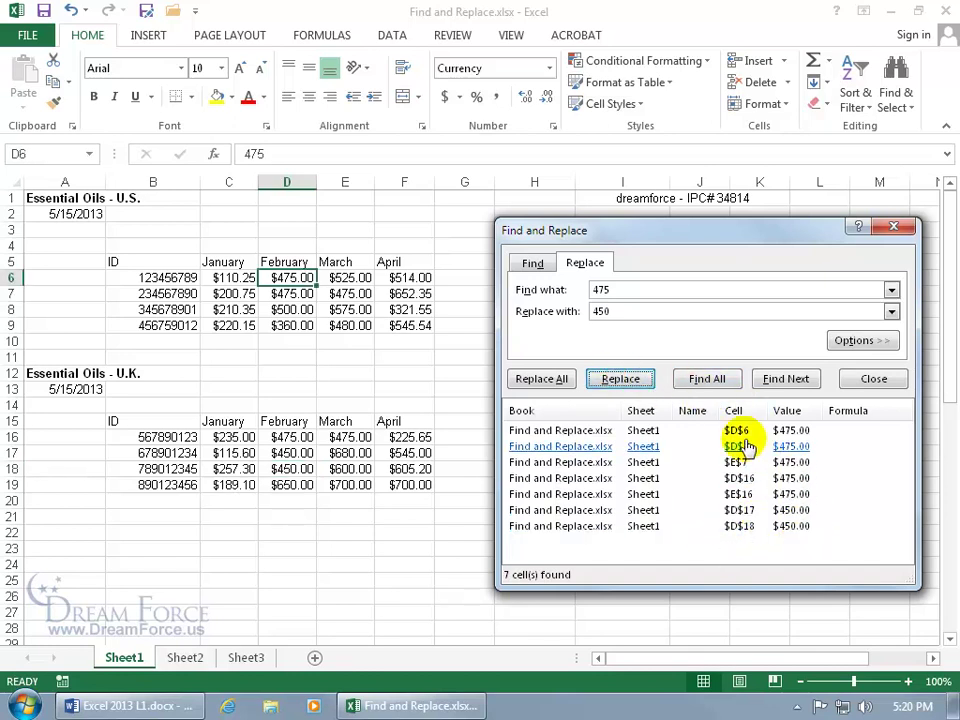
click(552, 382)
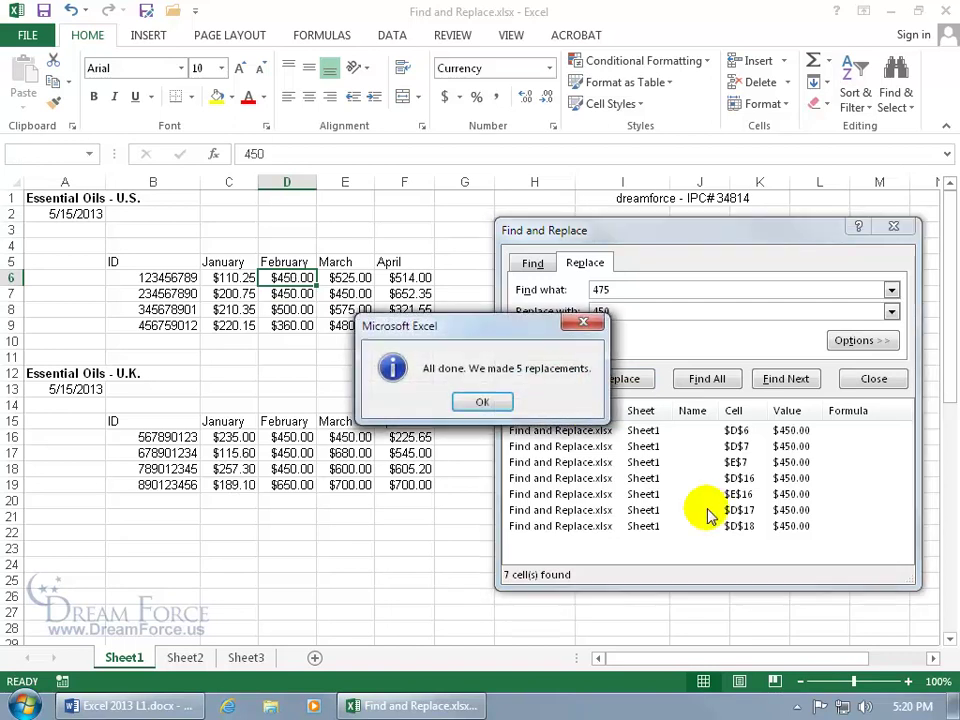
click(490, 400)
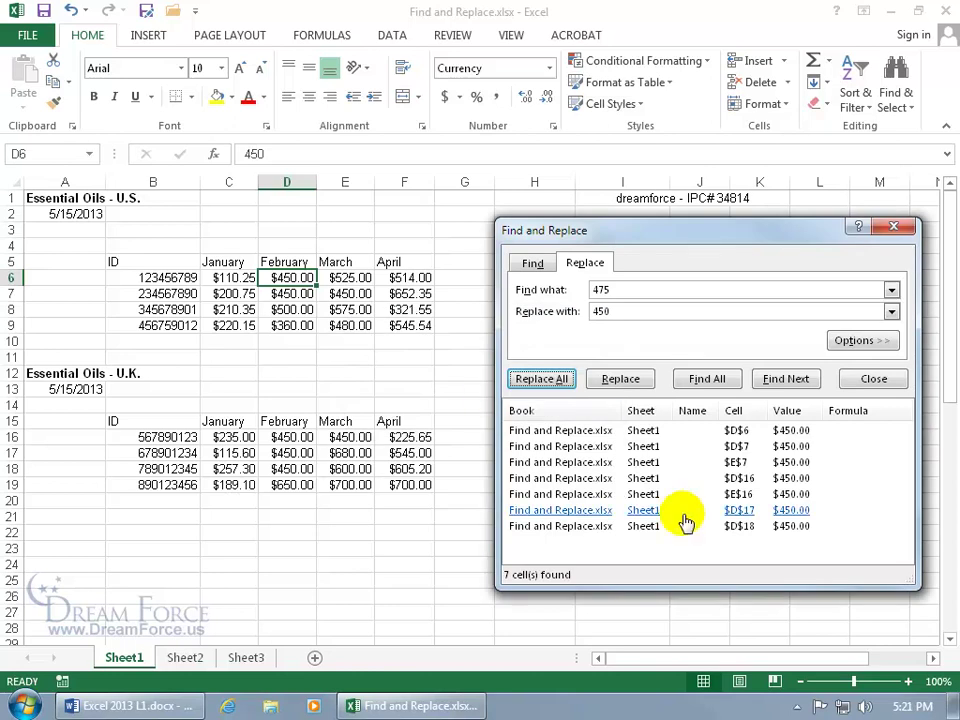
click(880, 379)
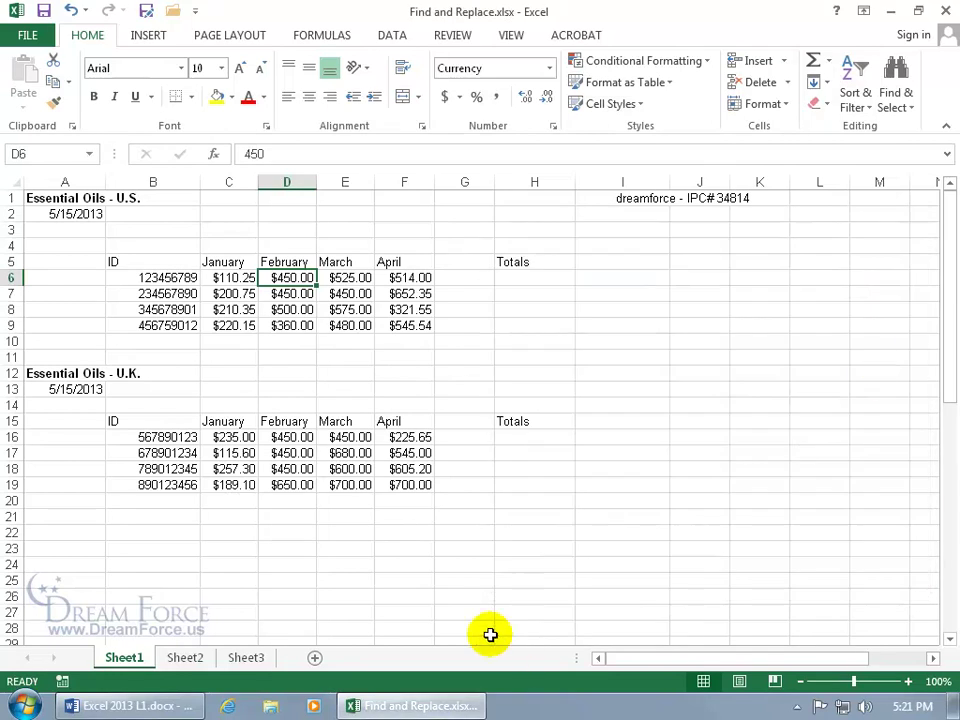
Find all 450 cells on Sheet1: D6, D7, E7, D16, E16, D17 and D18.
click(195, 660)
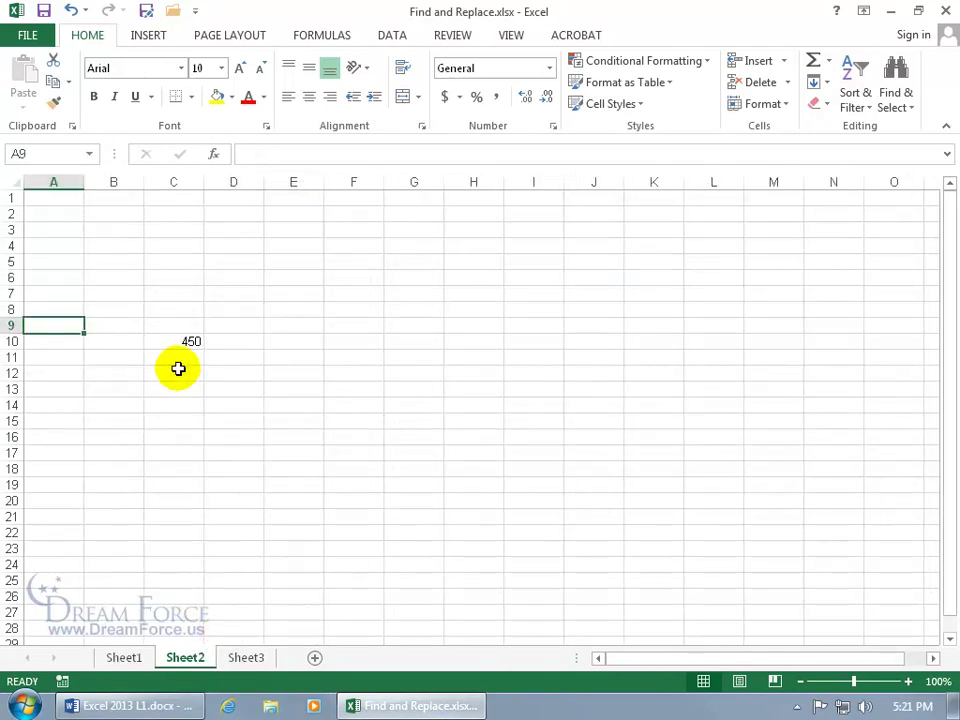
click(126, 657)
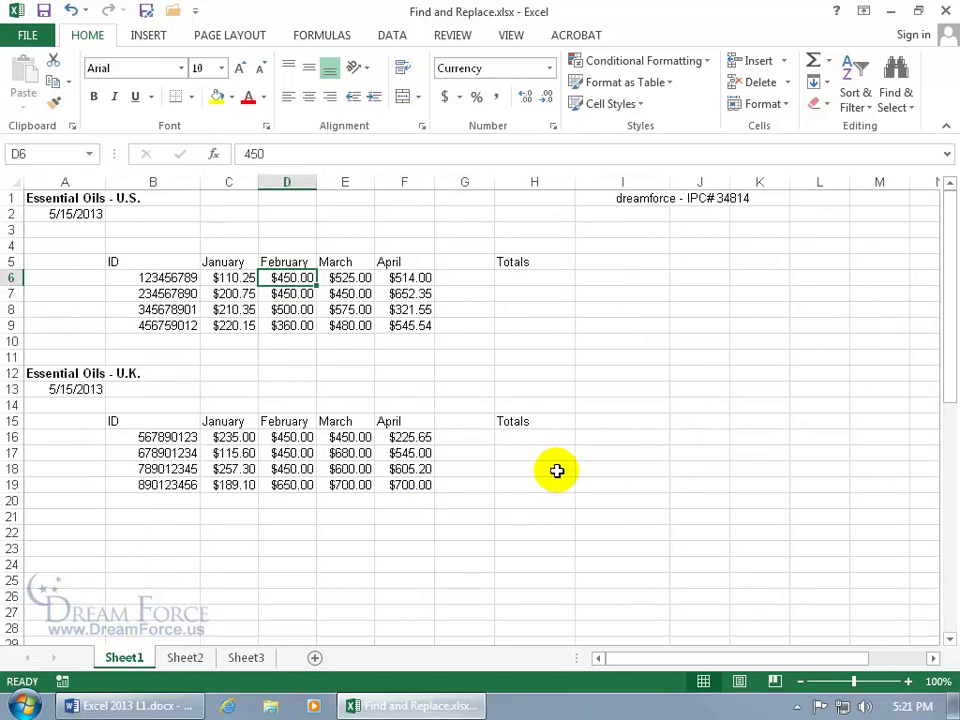
key(ctrl+f)
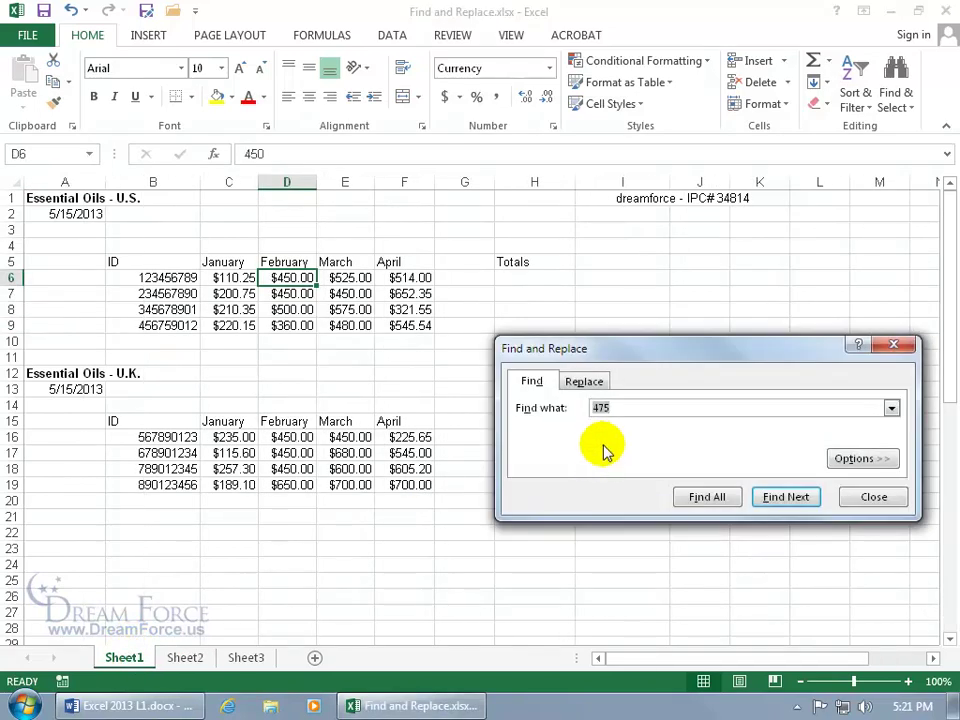
text(450)
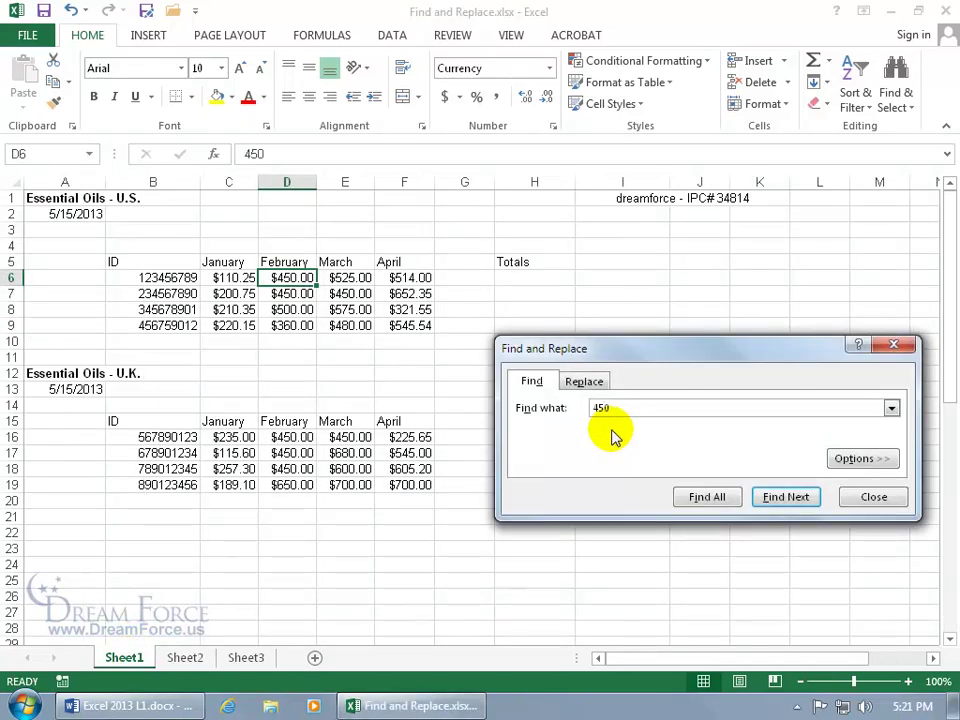
click(775, 497)
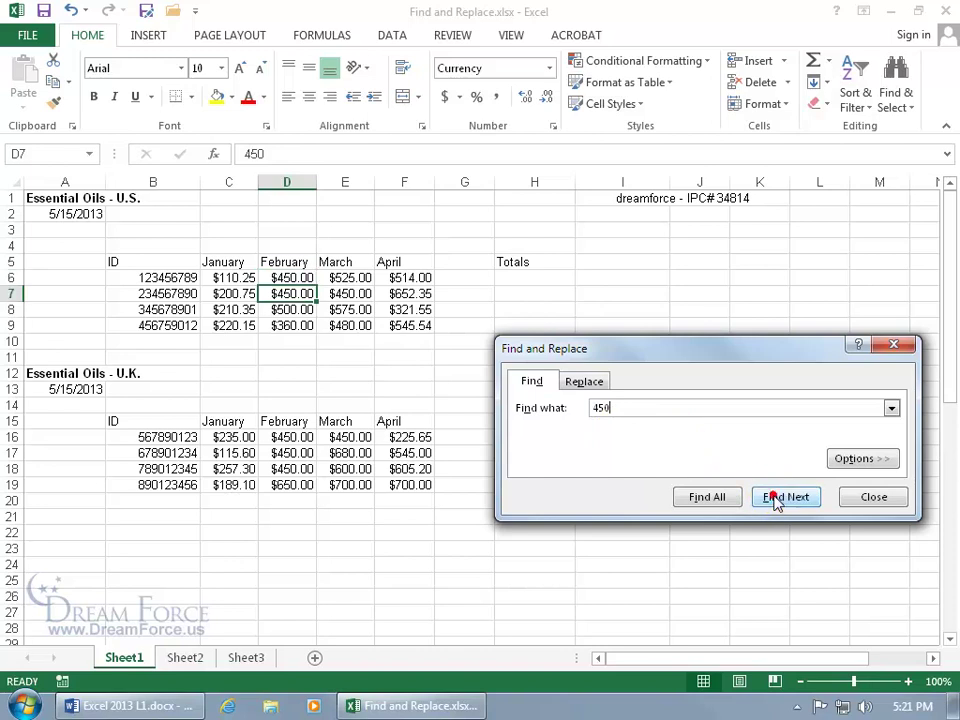
click(707, 497)
drag(722, 352, 711, 248)
drag(731, 501, 728, 590)
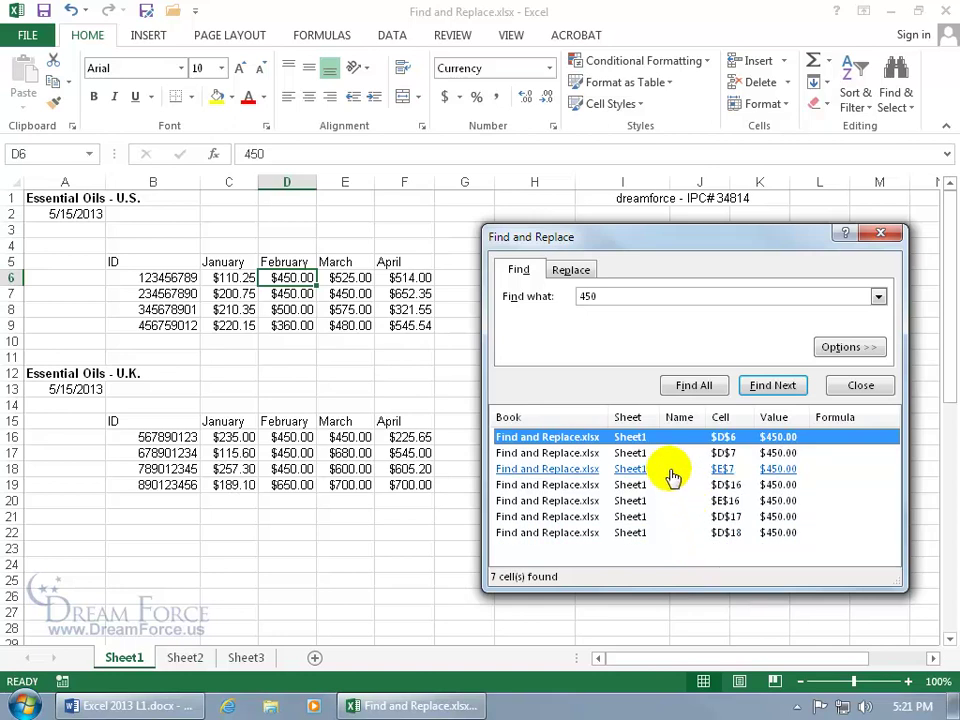
Set the search Within to Workbook and list 450 matches, jumping to Sheet2 C10 and E16.
click(840, 347)
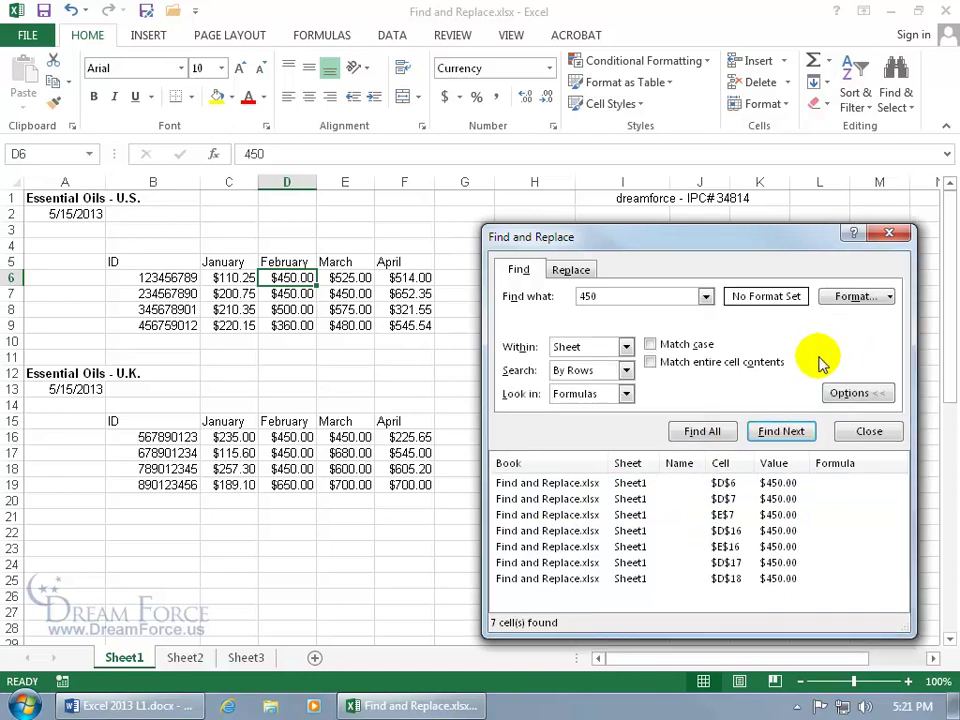
click(625, 346)
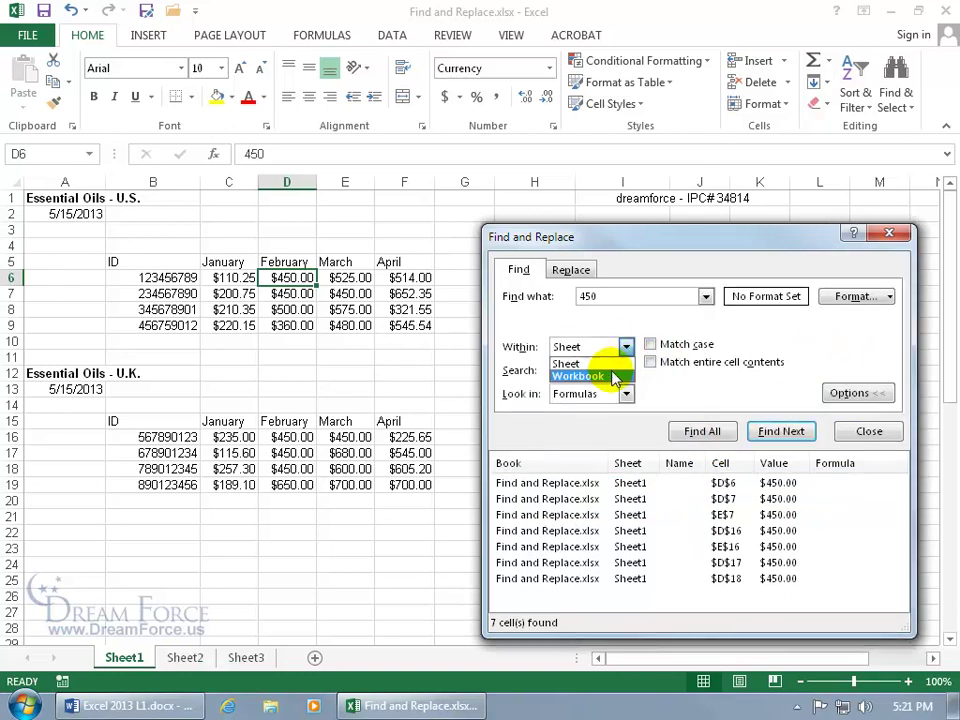
click(617, 375)
click(714, 433)
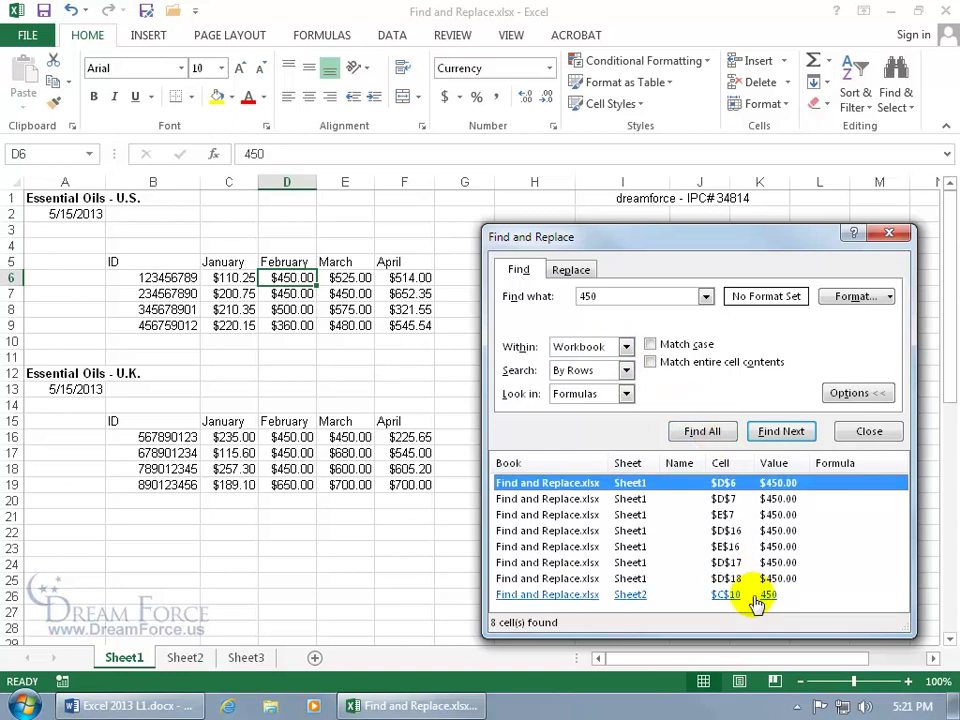
click(645, 596)
click(645, 553)
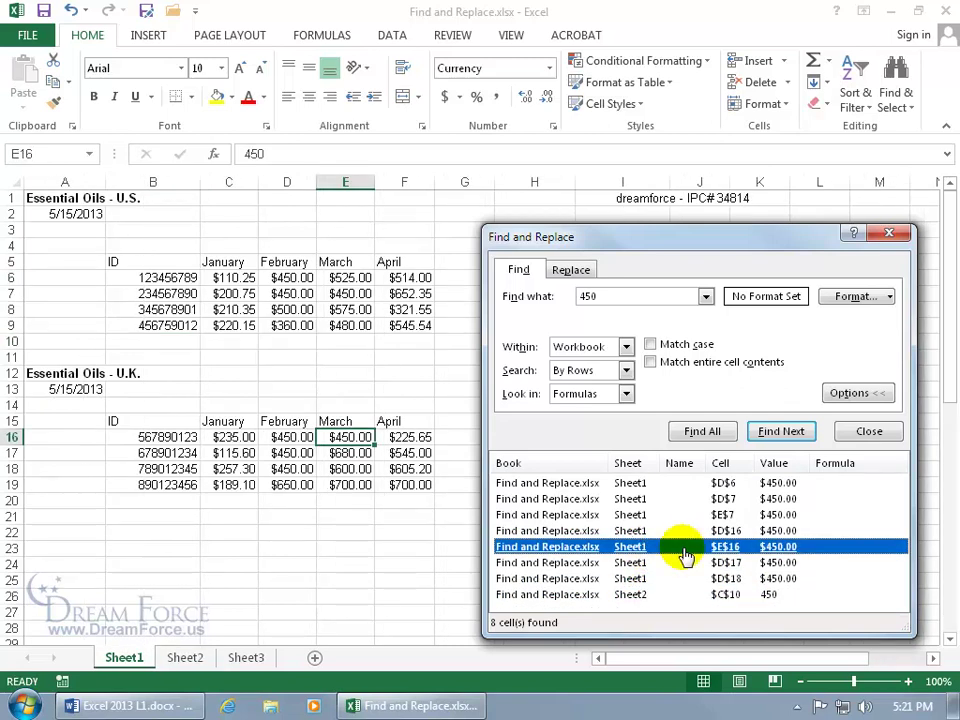
Review the Search By Rows and Look in Formulas options, leaving them unchanged.
click(626, 370)
click(627, 371)
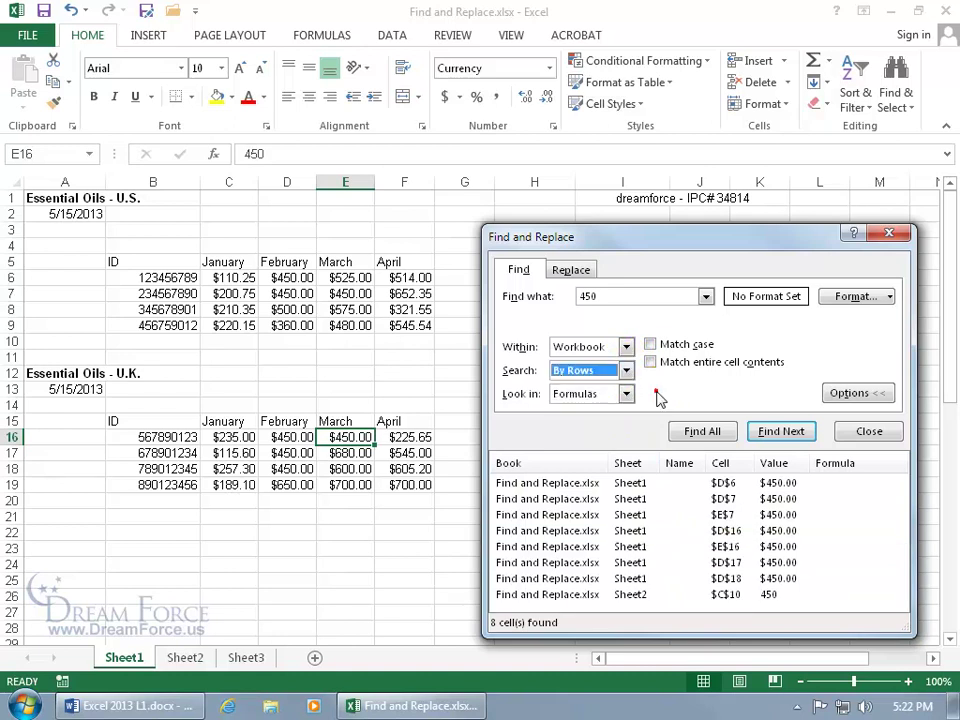
click(626, 393)
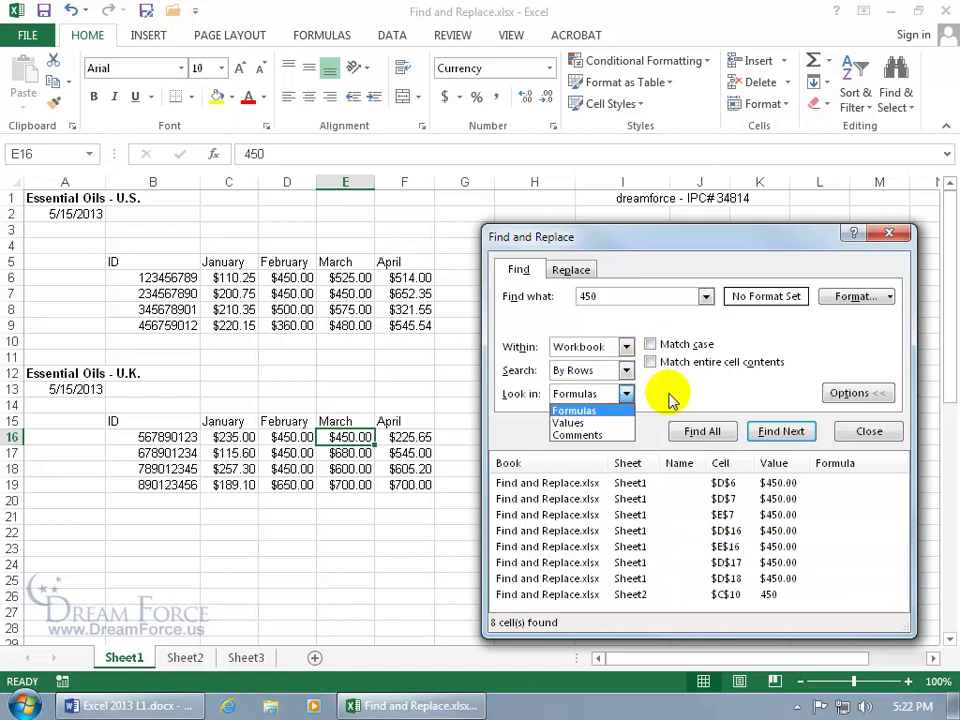
click(785, 346)
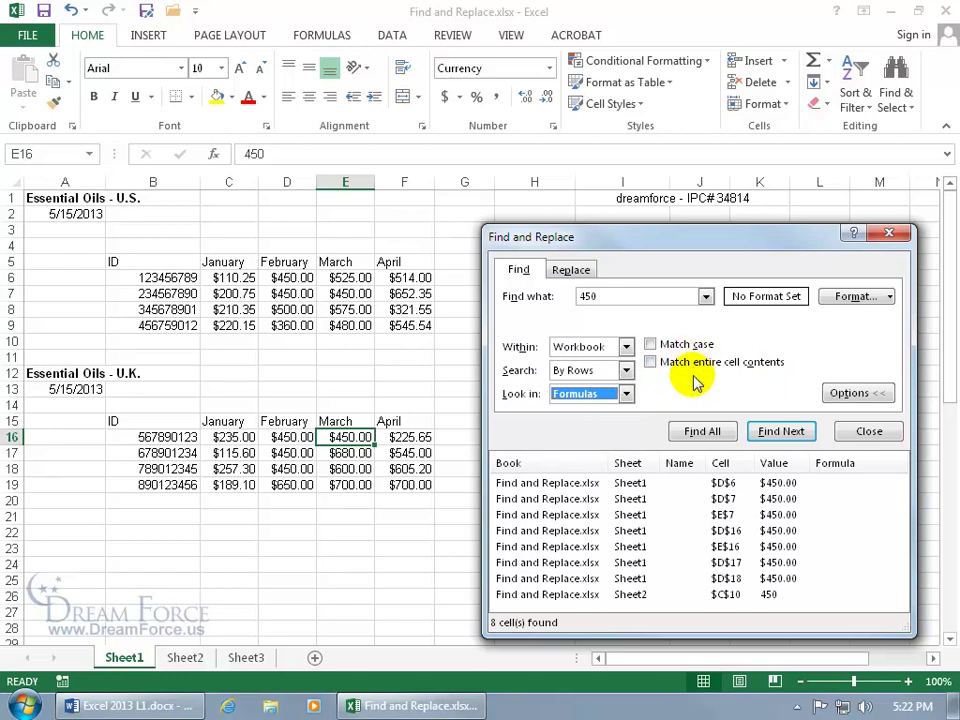
click(805, 345)
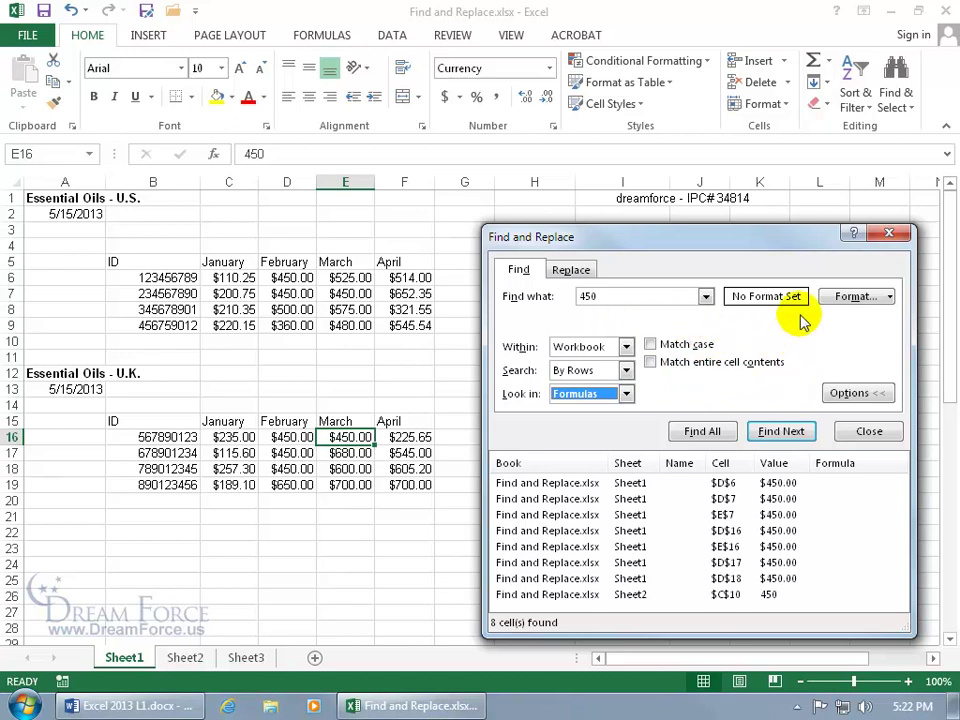
click(640, 296)
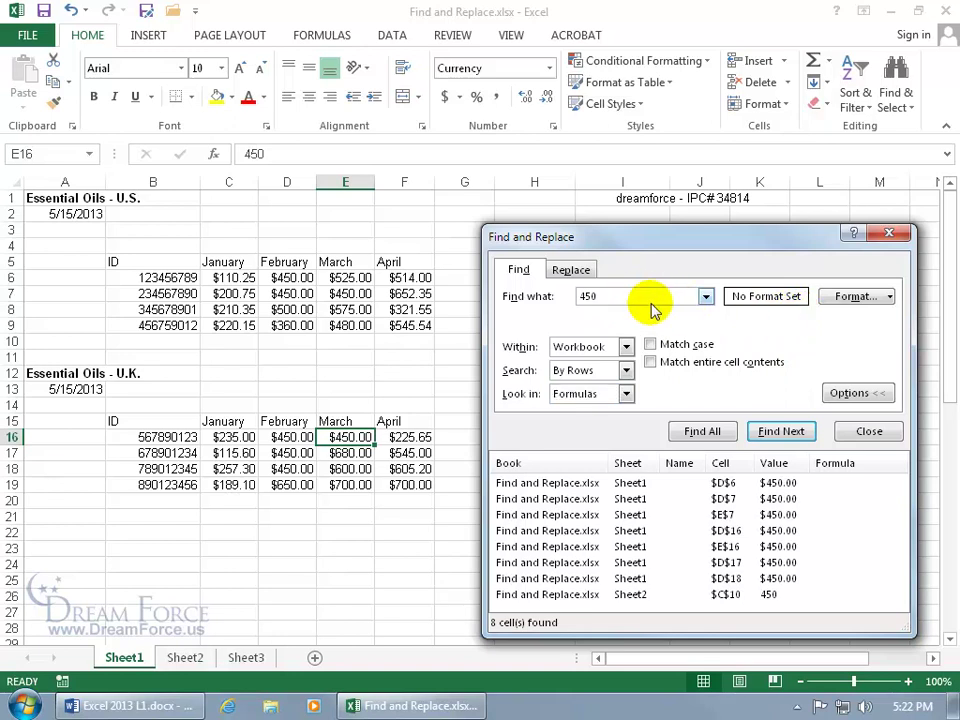
Add a Bold font criterion to the search; bold 450 returns no matches.
click(890, 298)
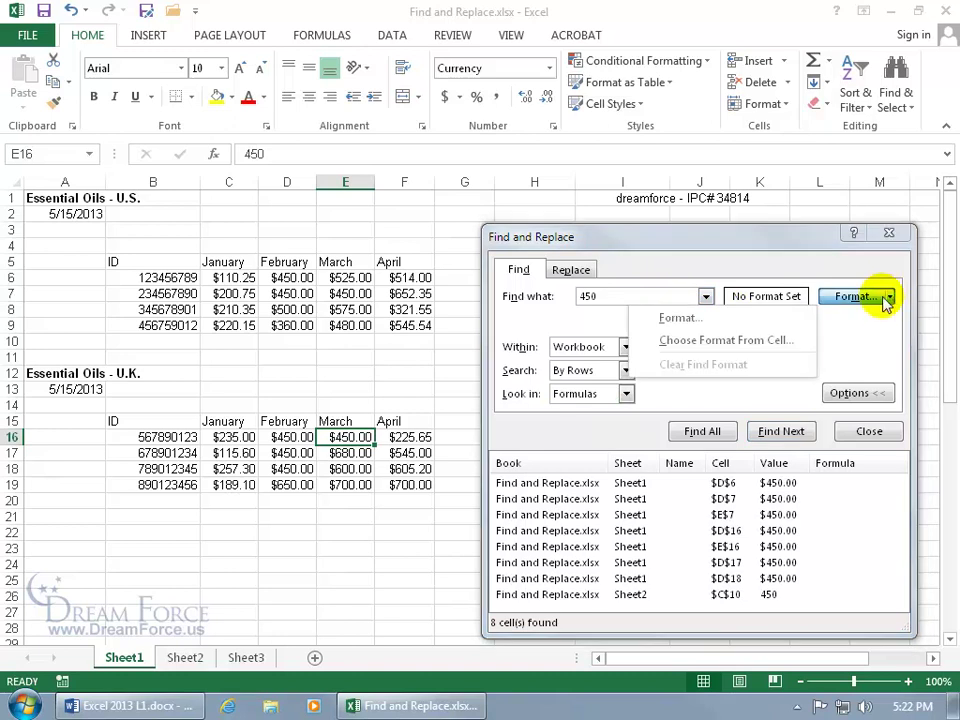
click(680, 319)
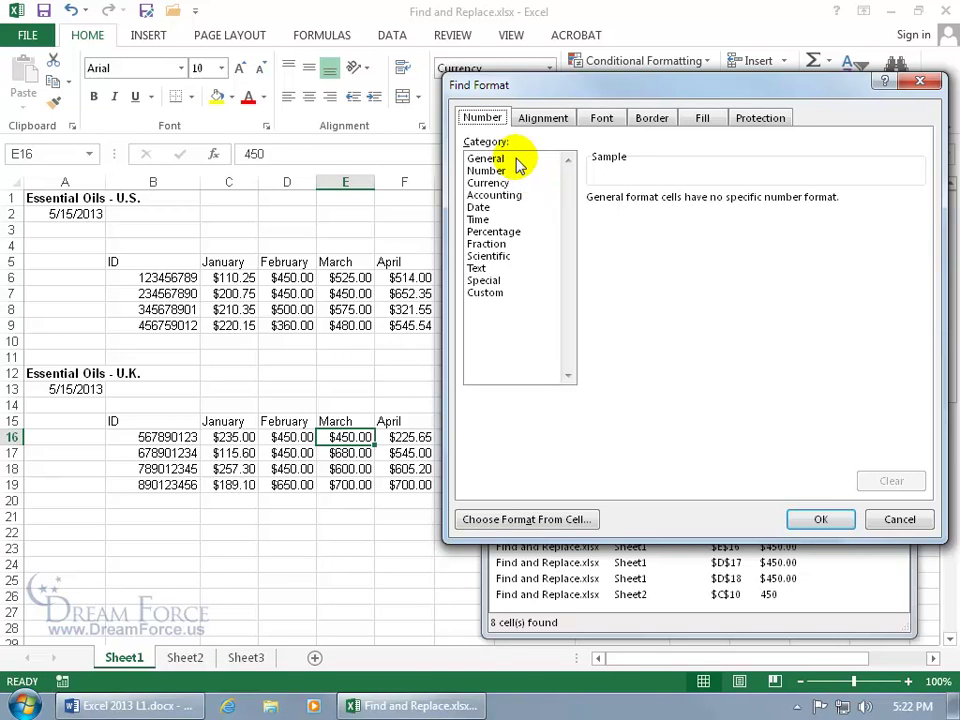
click(608, 122)
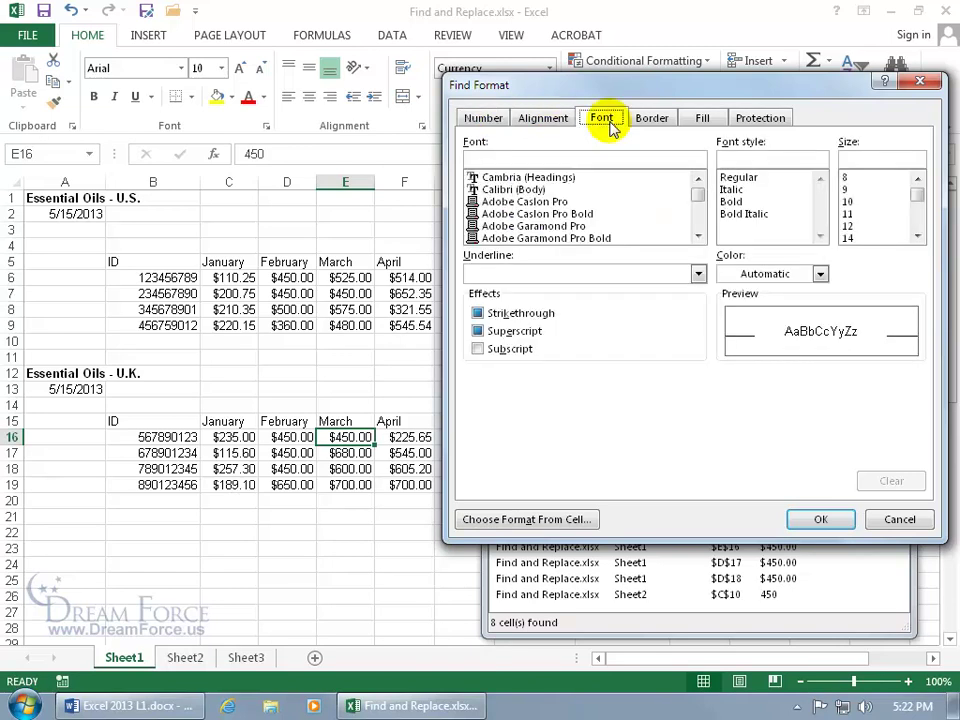
click(731, 201)
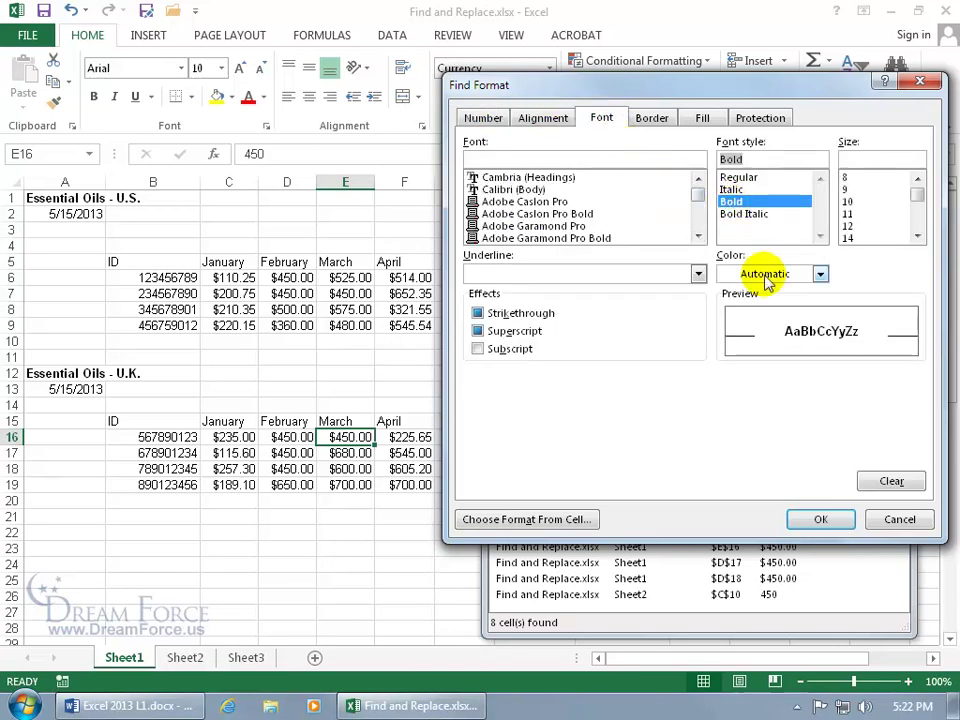
click(816, 516)
click(735, 440)
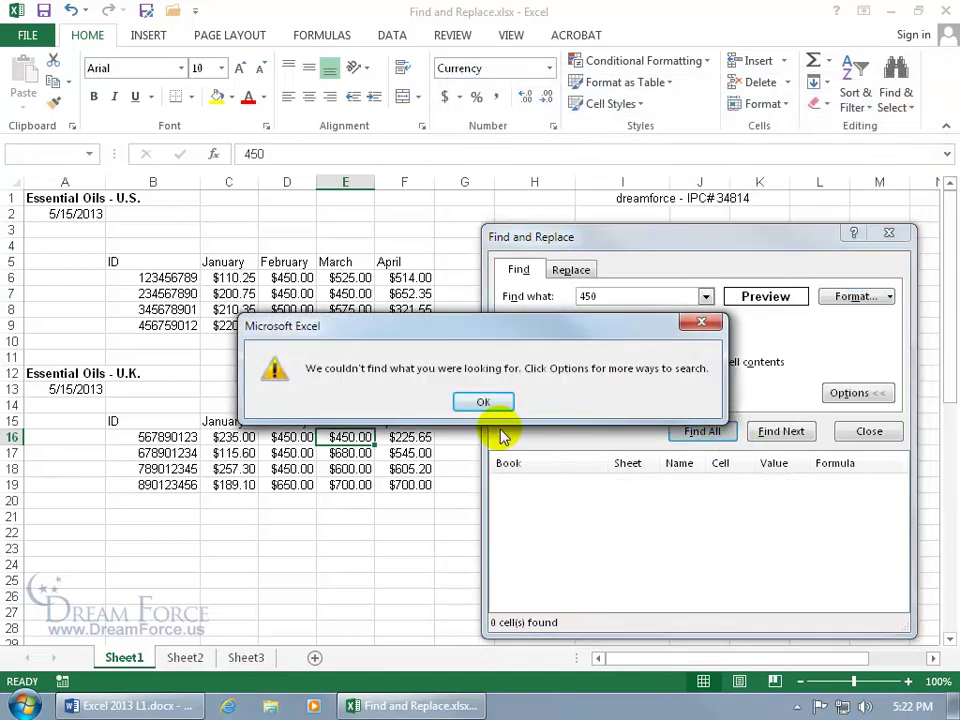
click(483, 401)
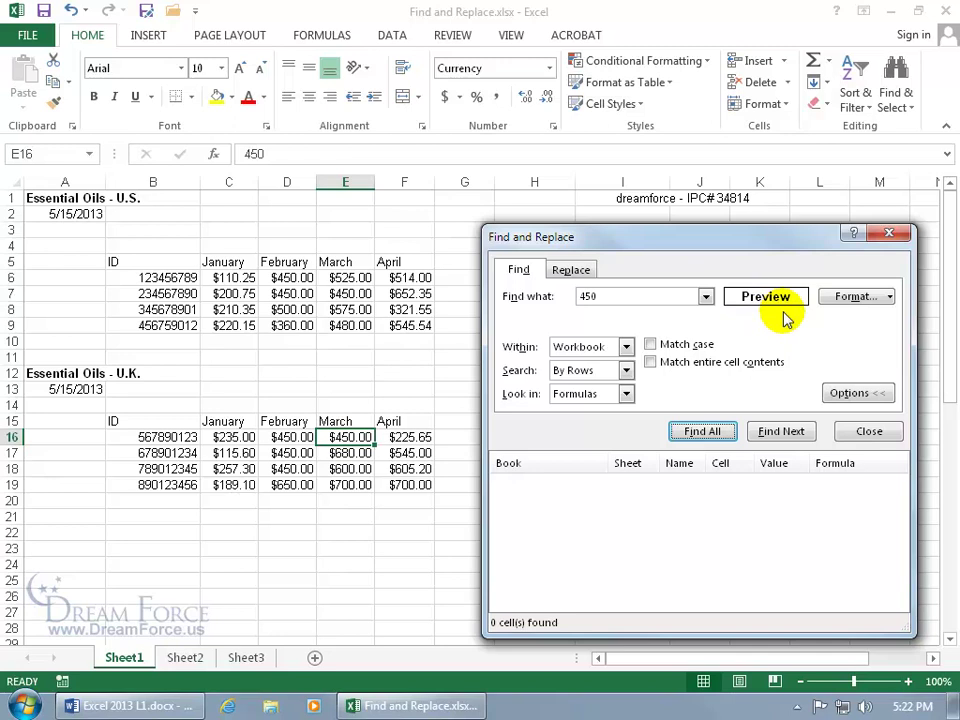
Clear the search term and find all bold cells, A1 and A12, then collapse the options.
double_click(588, 298)
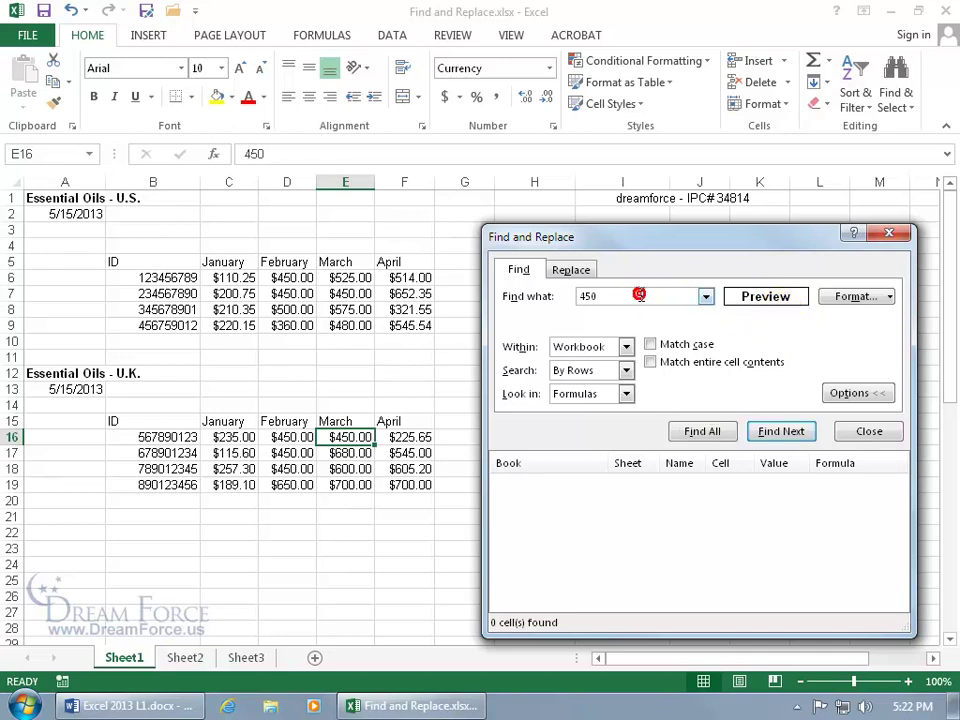
key(BackSpace)
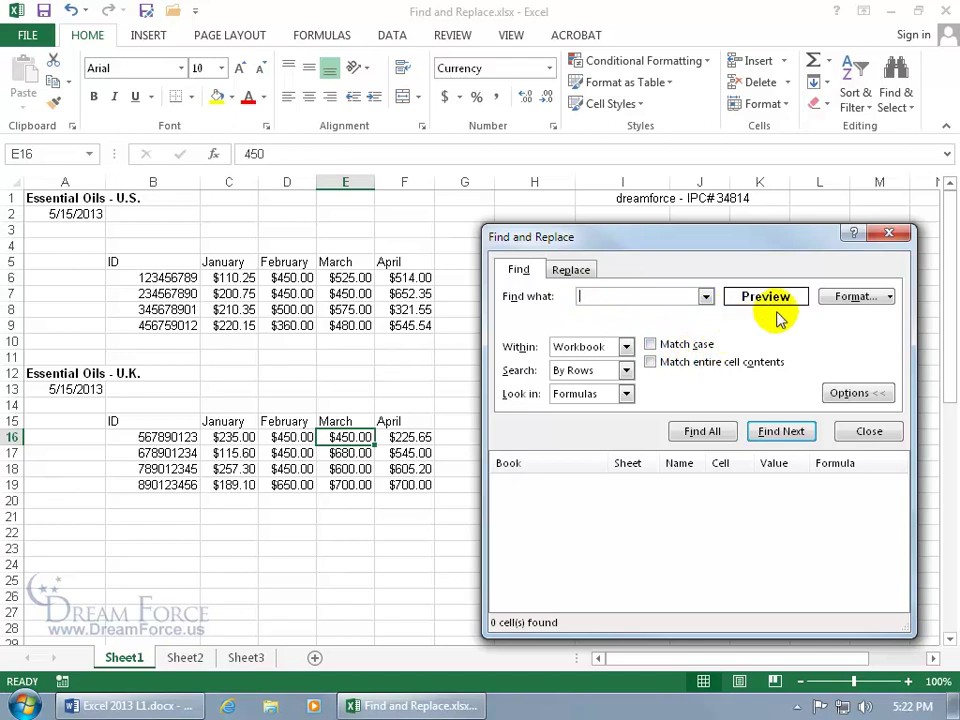
click(705, 430)
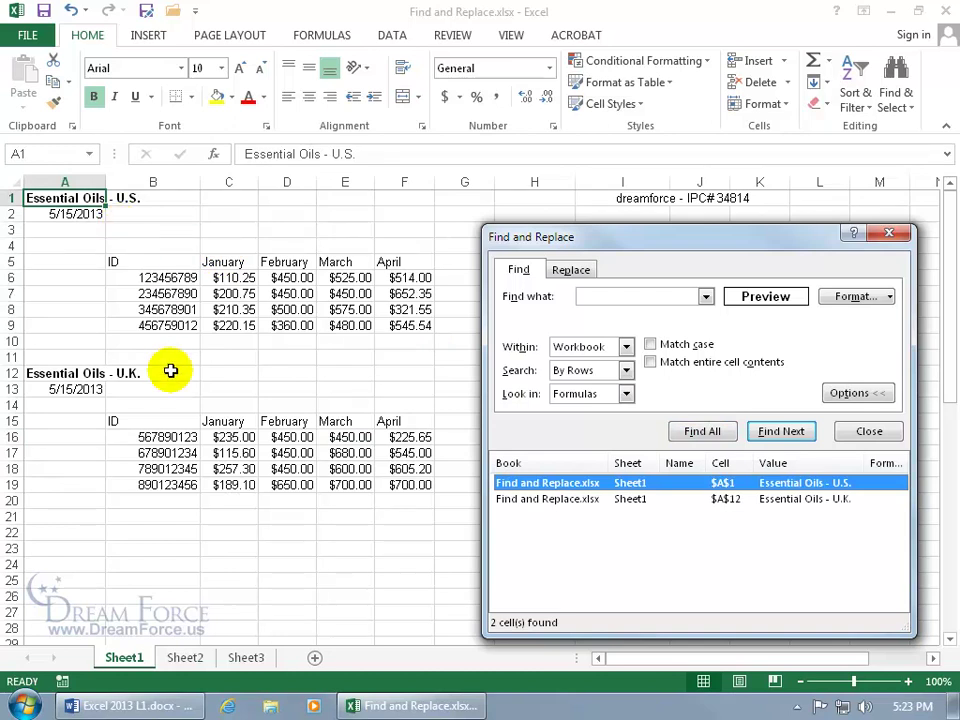
click(505, 499)
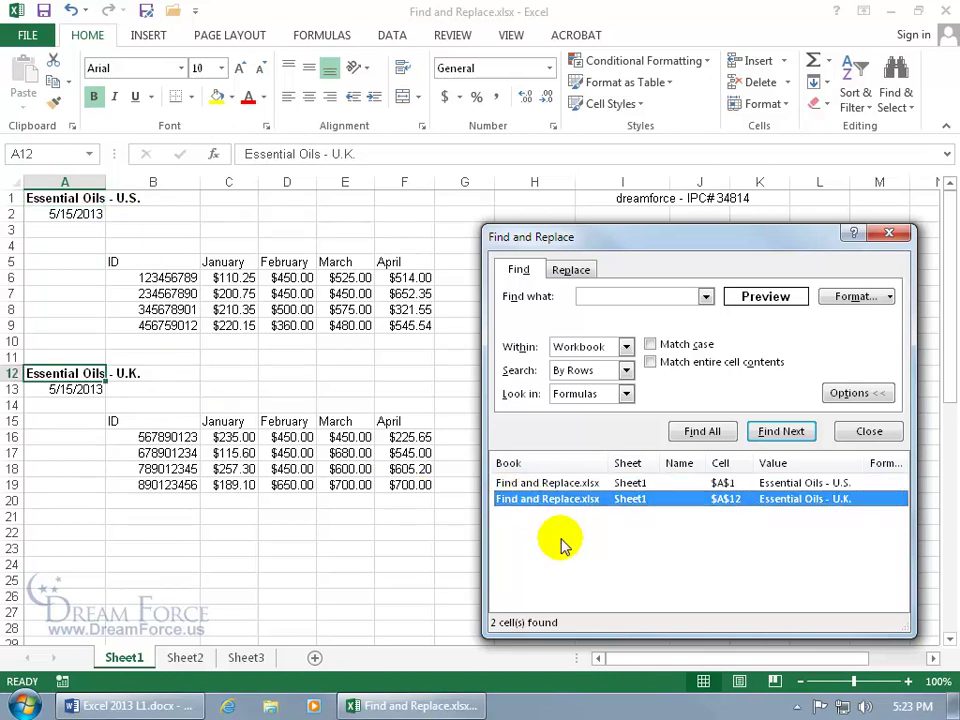
click(862, 393)
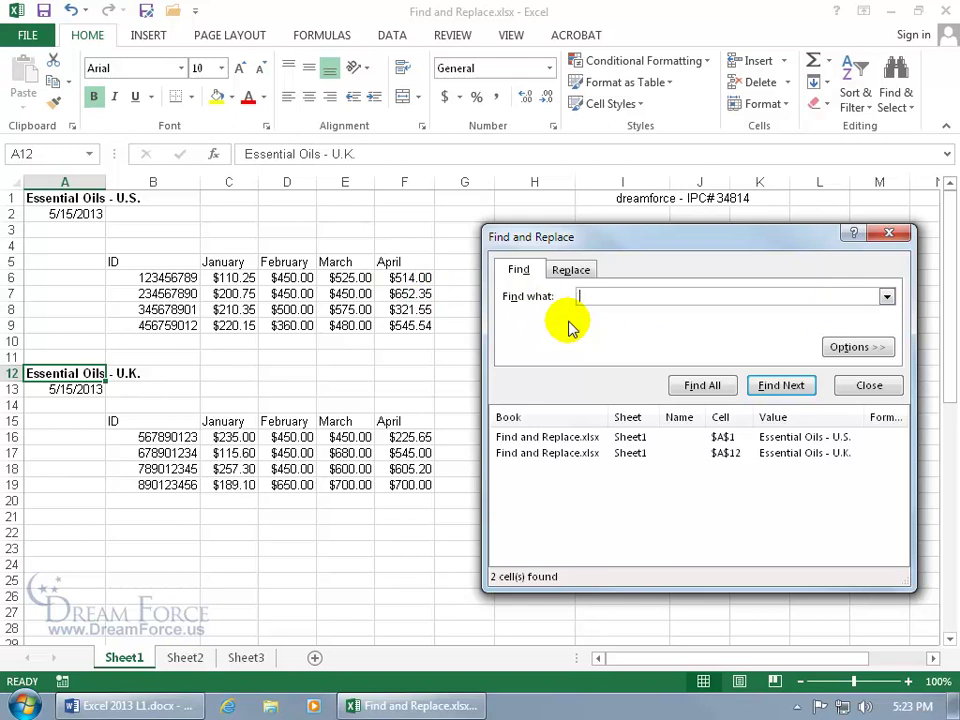
Search for bold 514, then clear the format criterion and find all 514 cells.
click(784, 388)
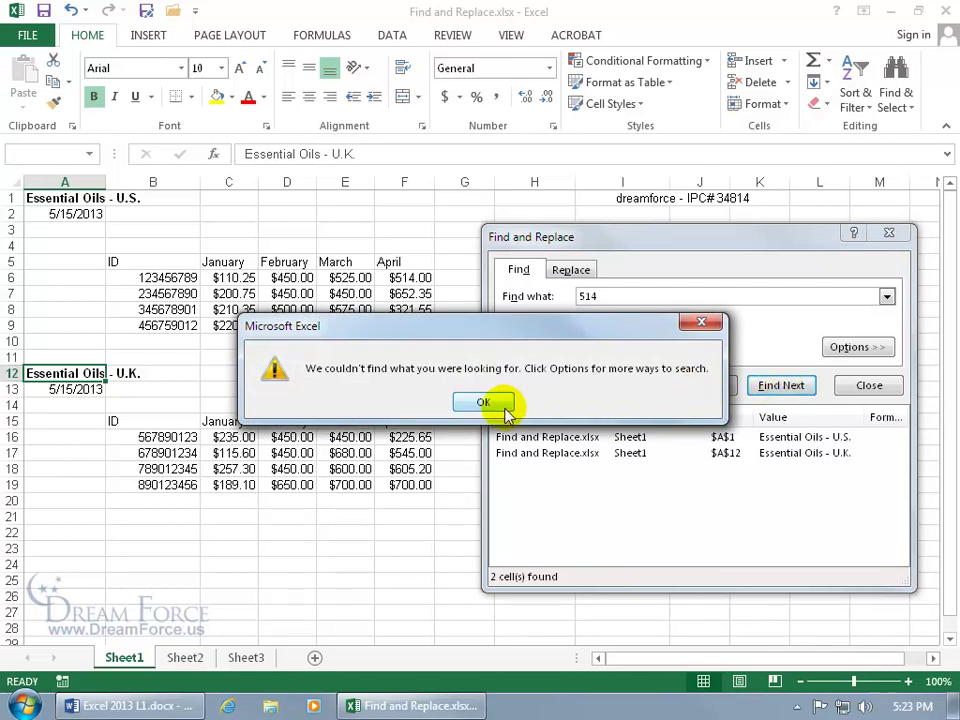
click(488, 403)
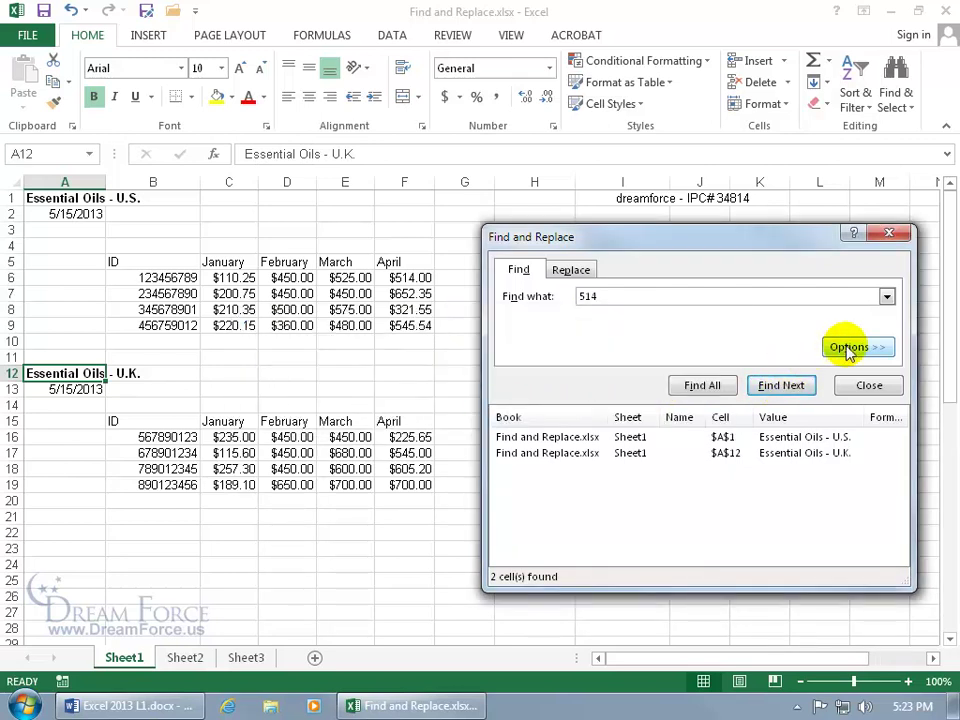
click(845, 346)
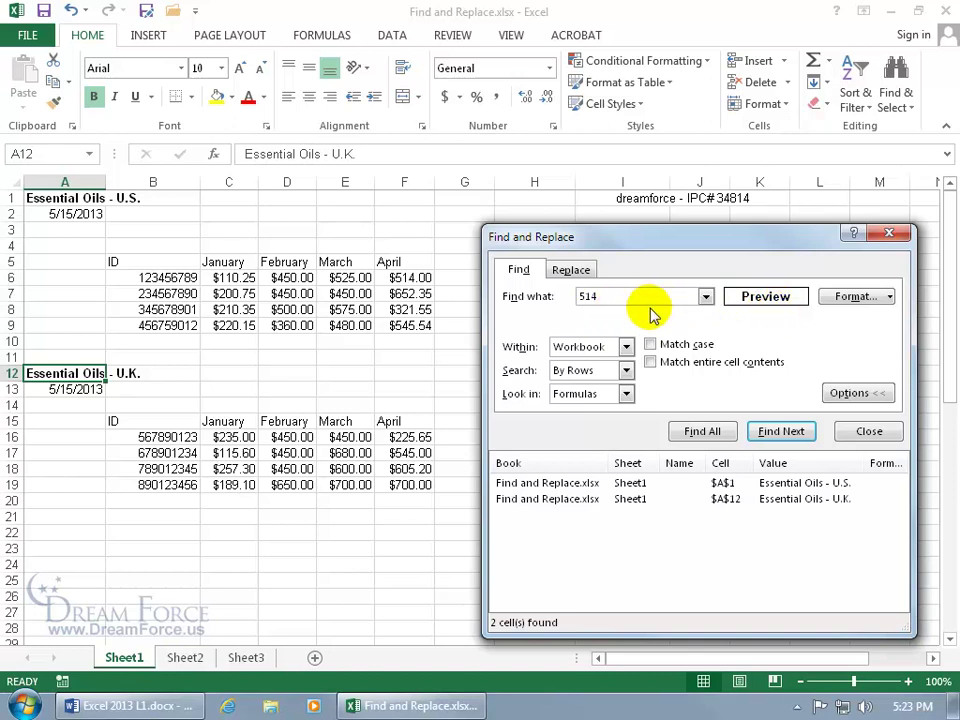
click(890, 298)
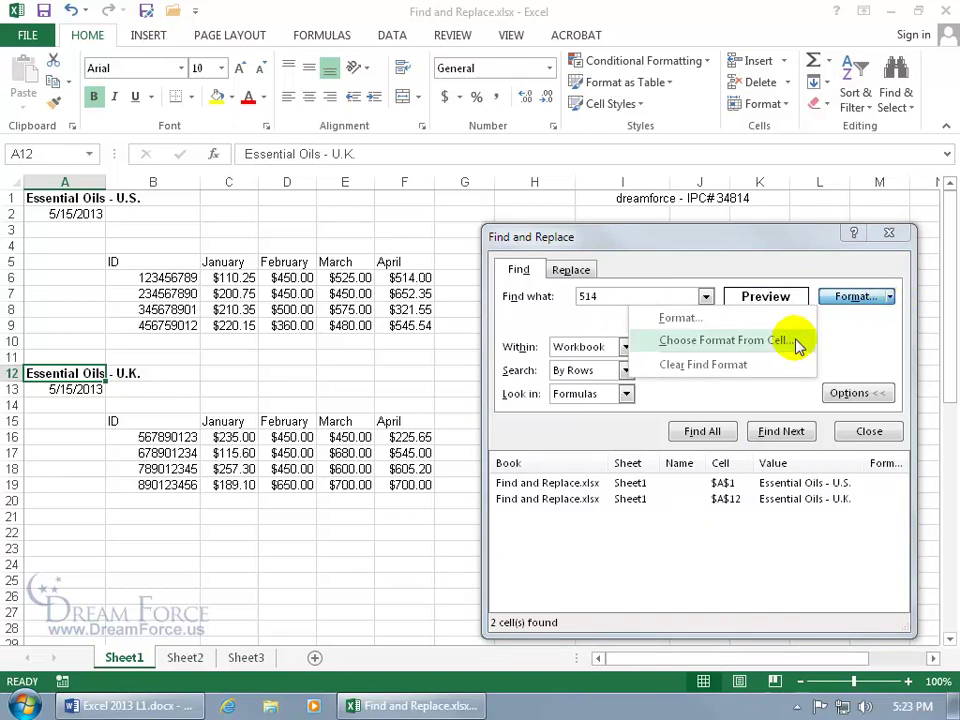
click(670, 365)
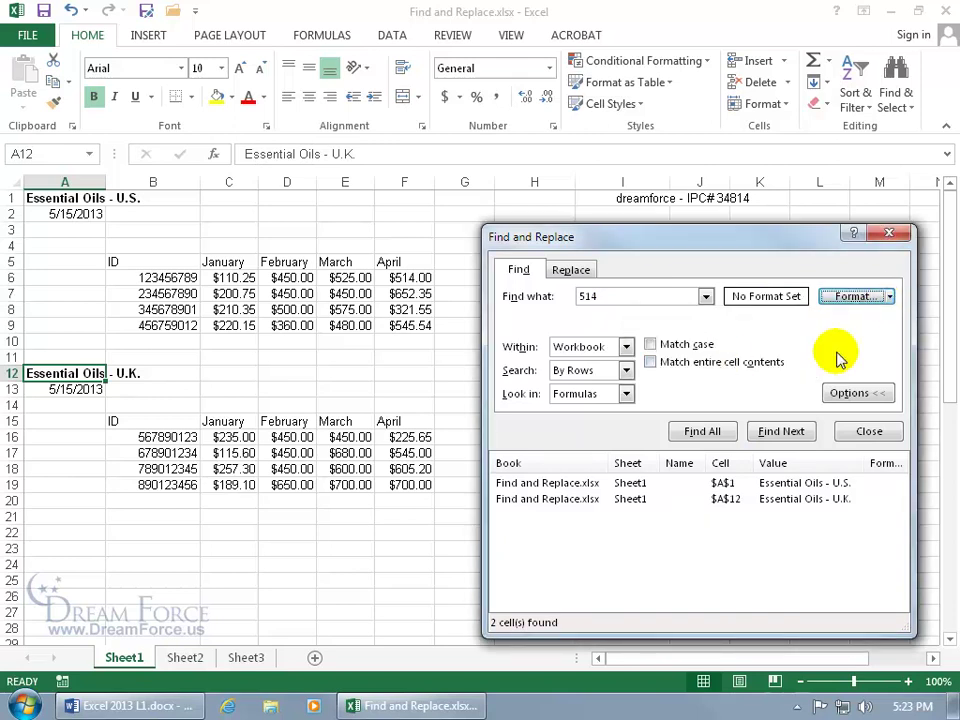
click(708, 431)
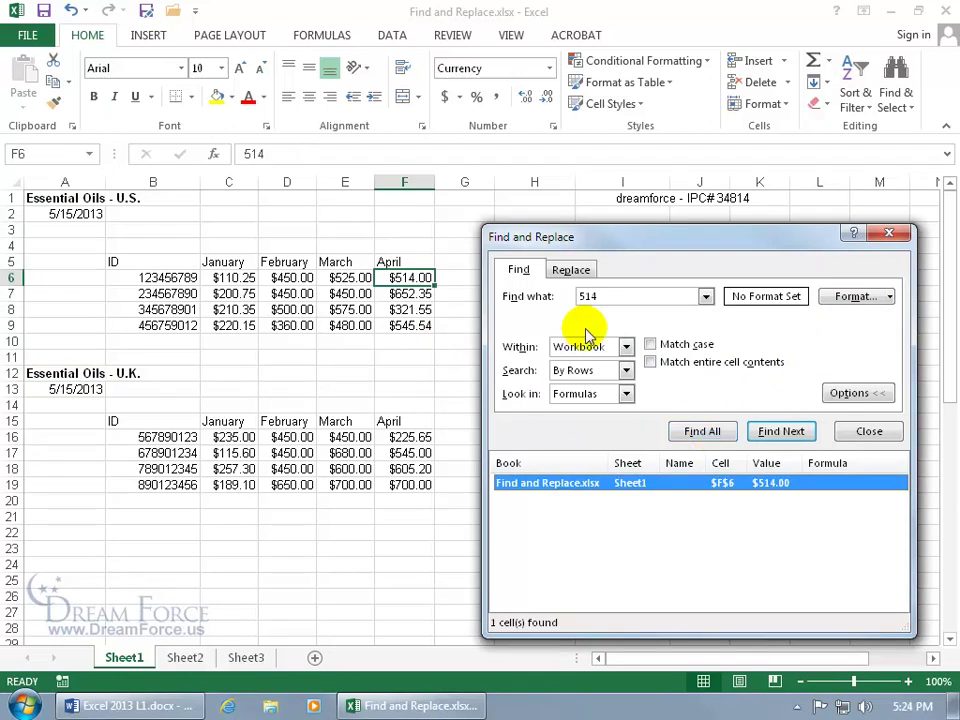
Clear the search term, close Find and Replace, and color D6's $450.00 red.
click(619, 297)
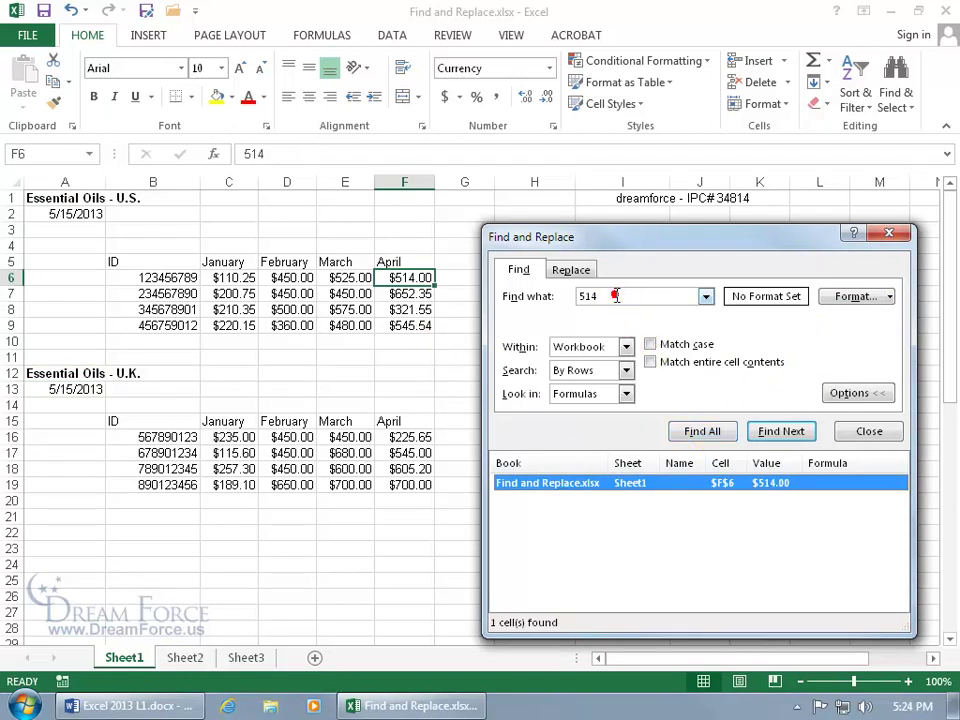
drag(621, 297, 561, 298)
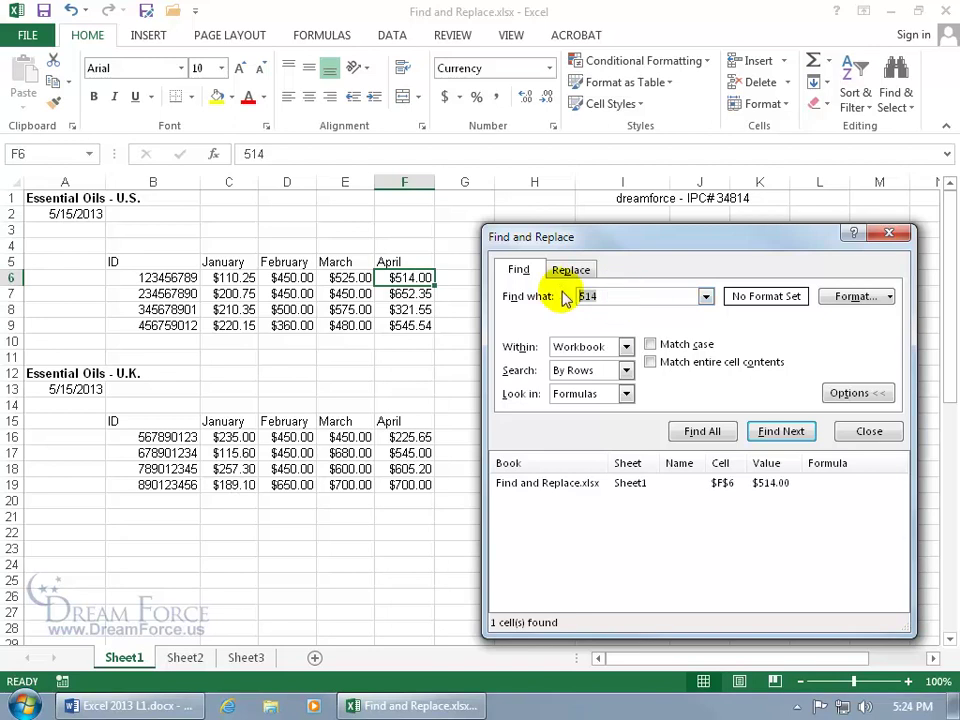
key(Delete)
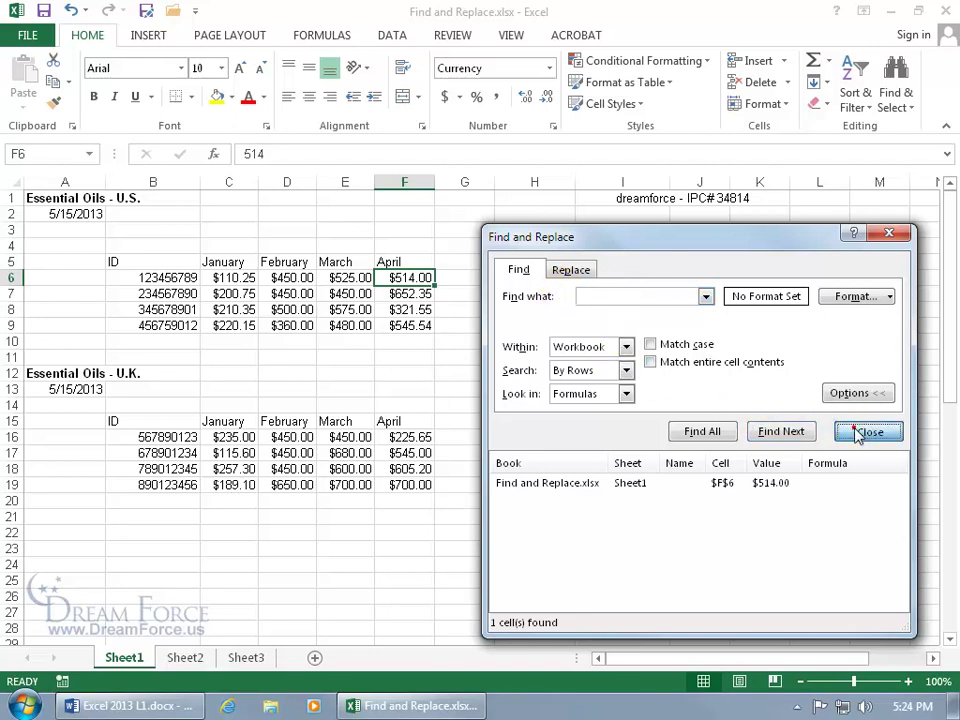
click(868, 431)
click(287, 278)
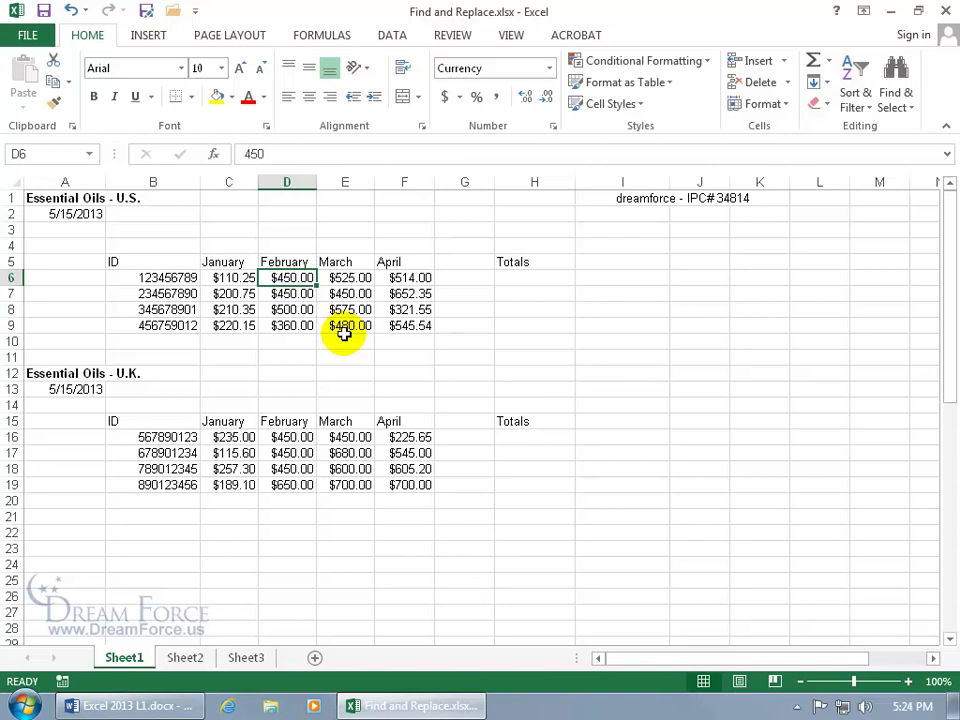
click(248, 97)
Color D8's $500.00 red, then reopen Find and Replace and preview the Format dialog unchanged.
click(285, 310)
click(248, 100)
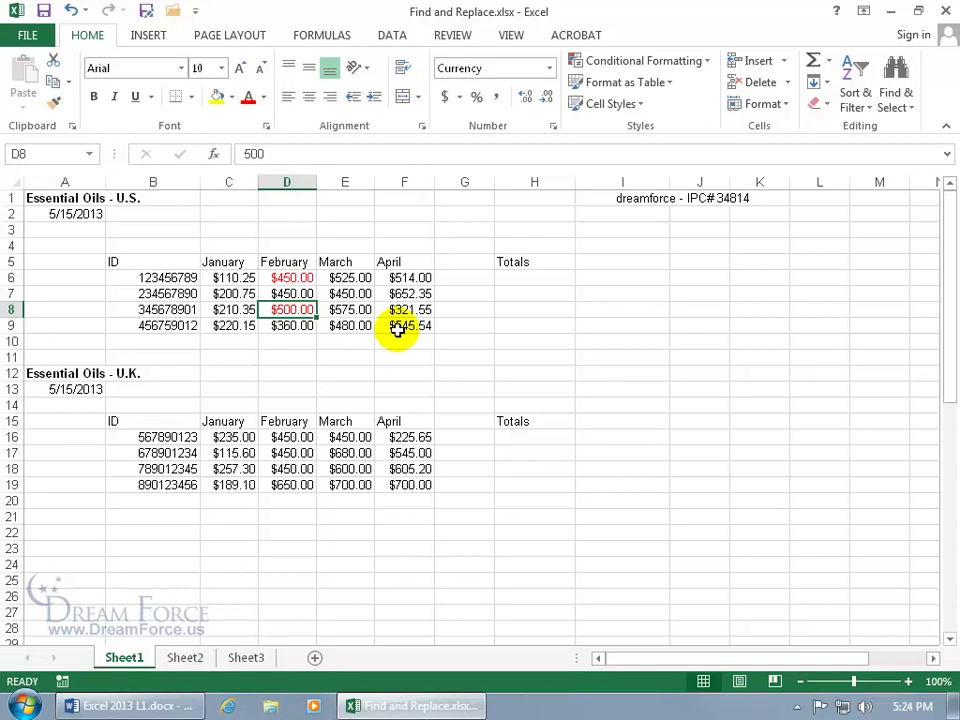
key(ctrl+f)
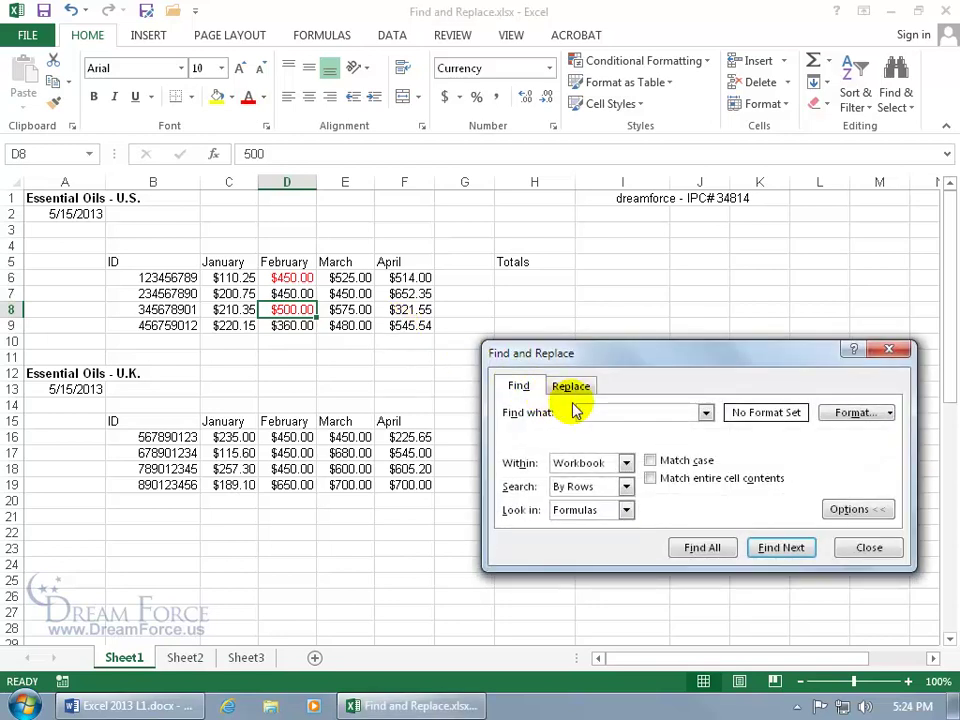
click(890, 414)
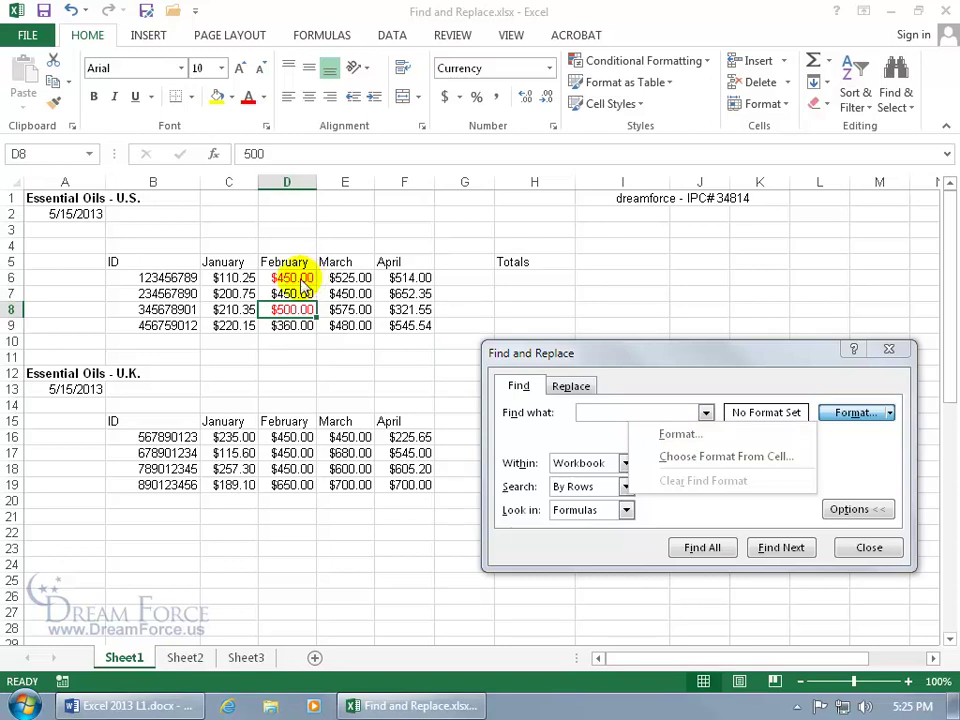
click(684, 440)
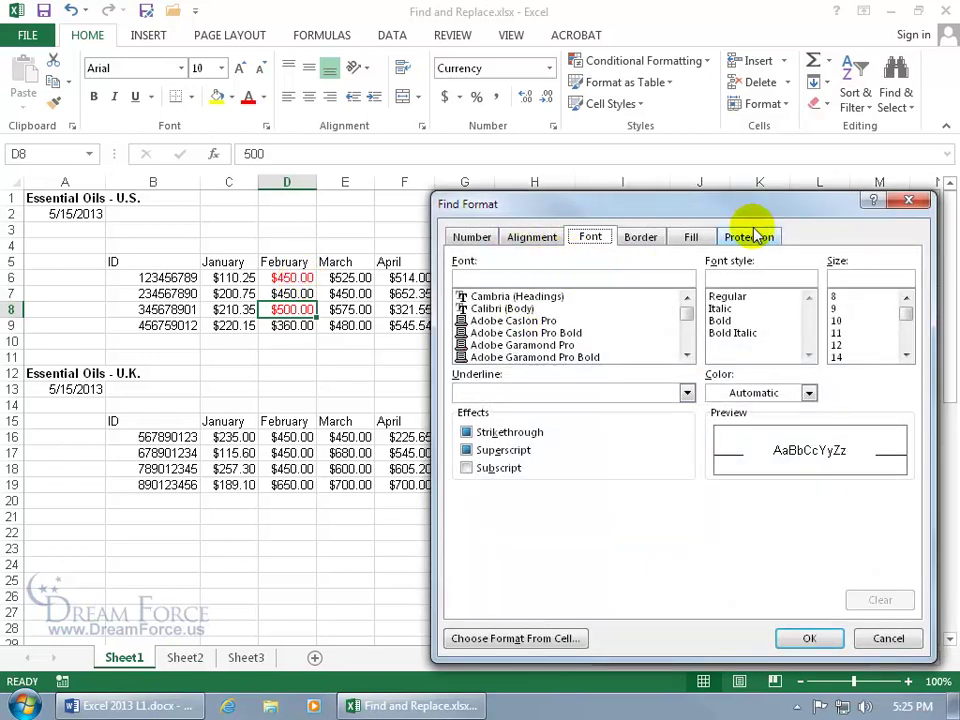
click(906, 201)
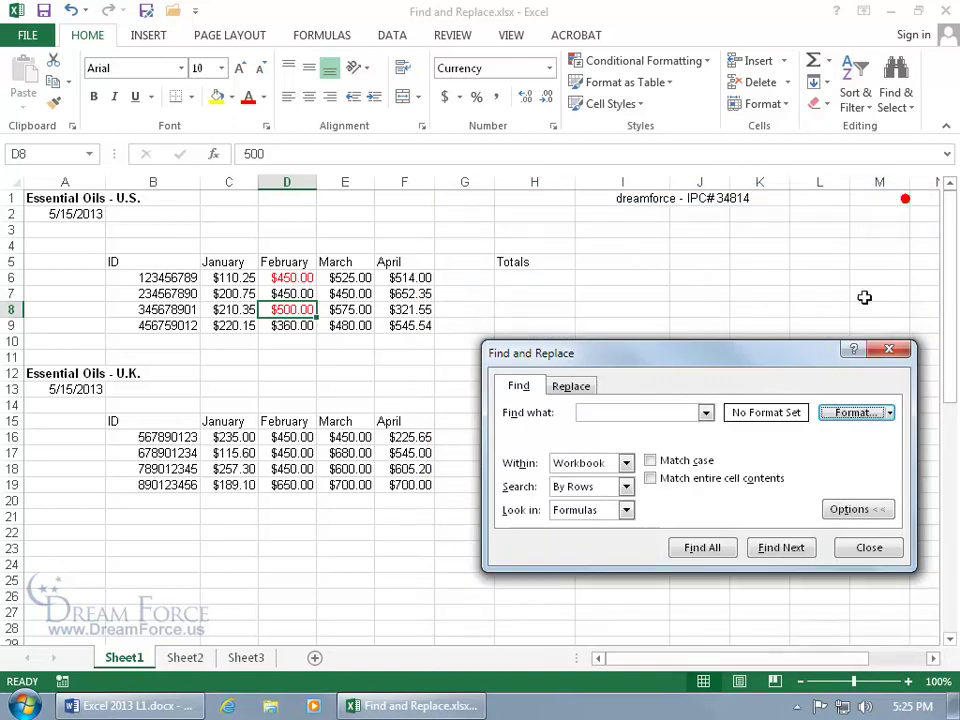
click(889, 413)
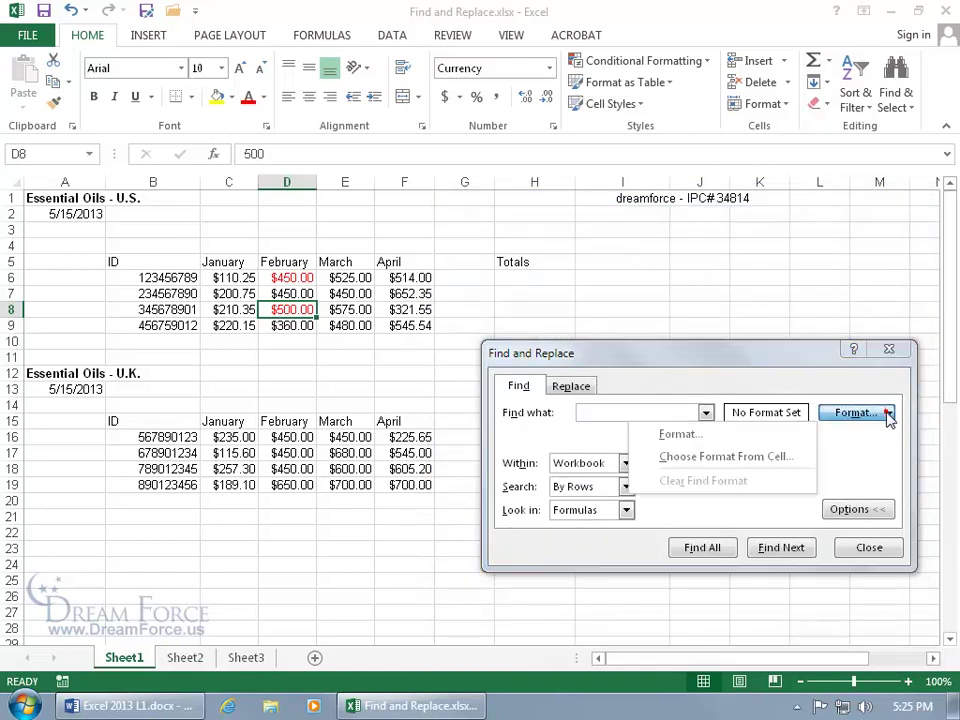
Find all cells formatted like red D8, listing D6 and D8, then clear the find format.
click(745, 457)
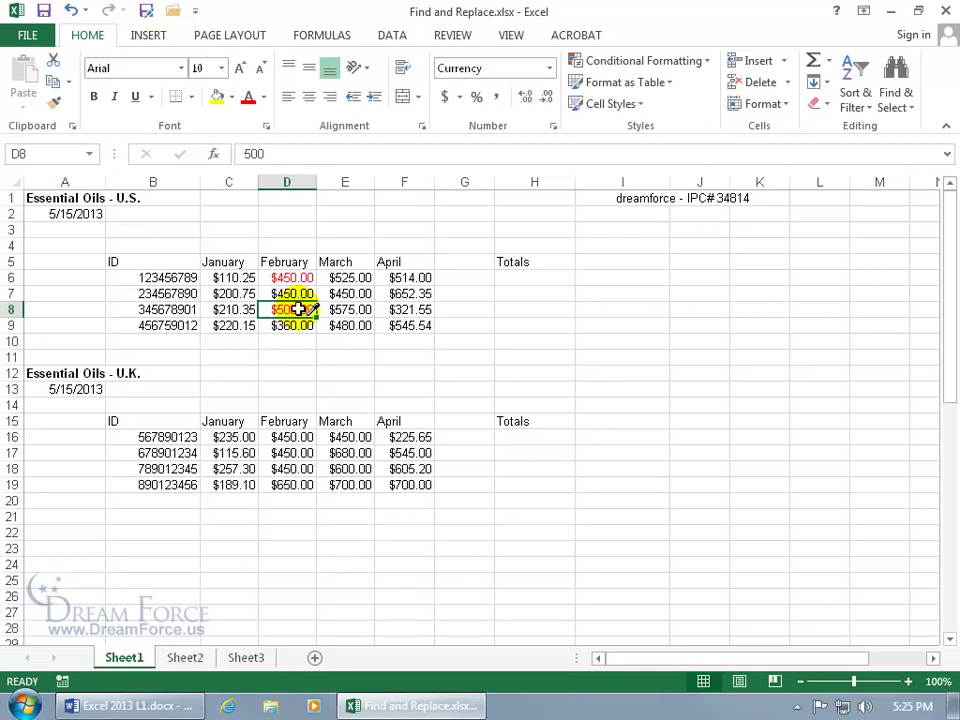
click(298, 310)
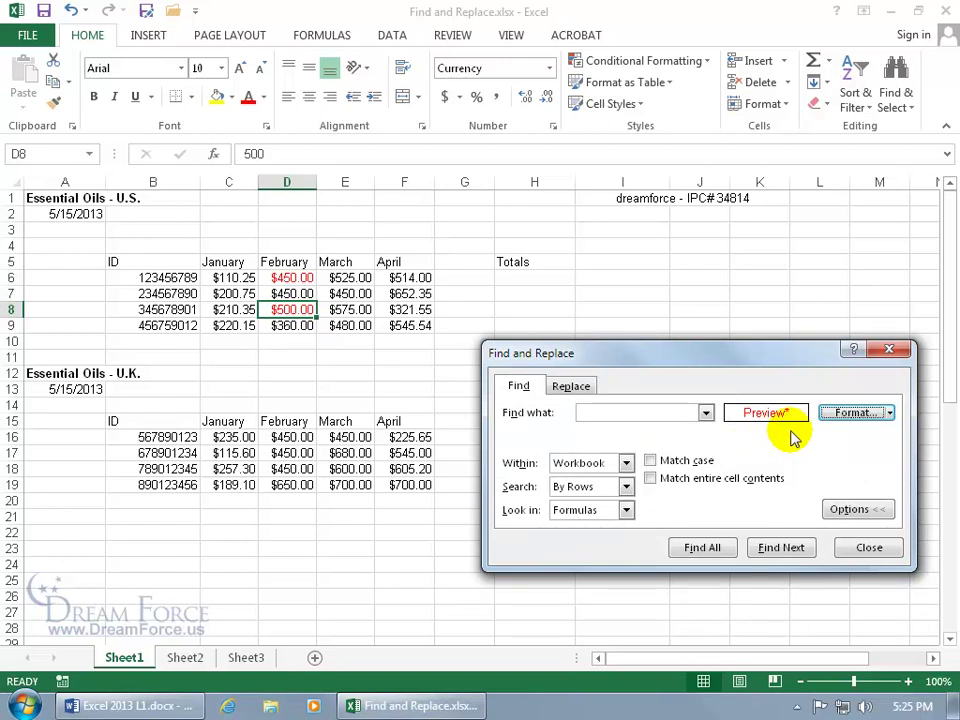
click(722, 550)
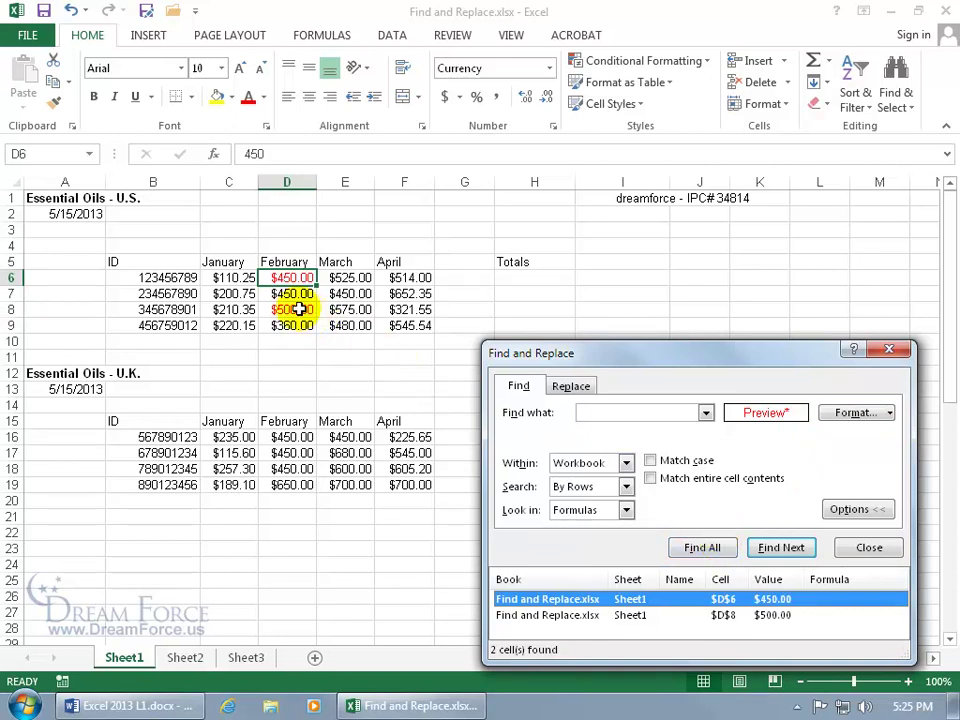
click(560, 615)
click(550, 601)
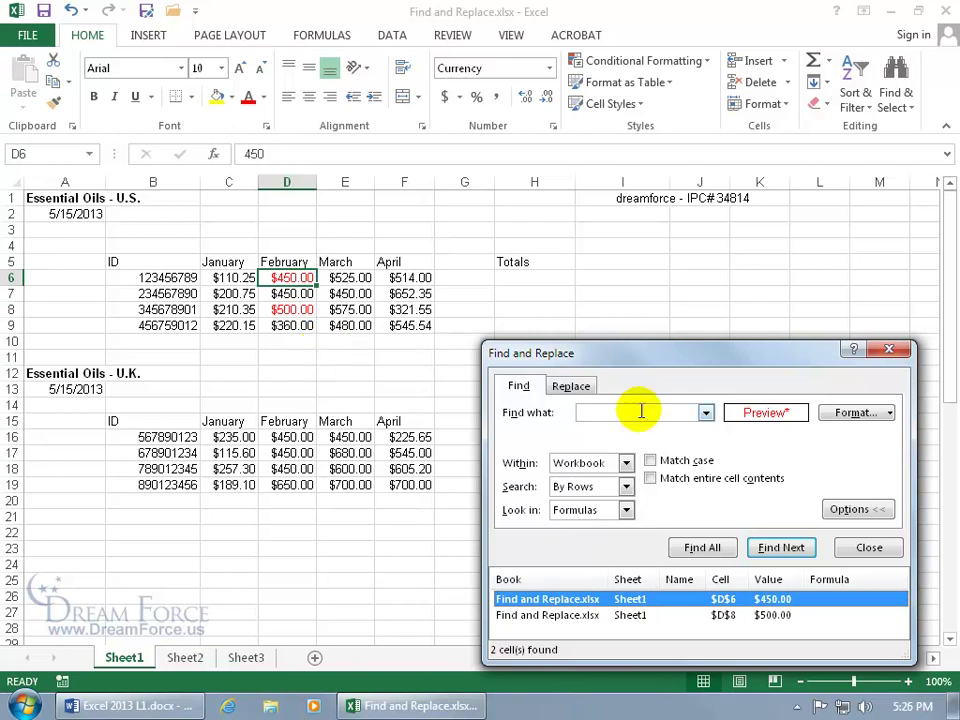
click(889, 413)
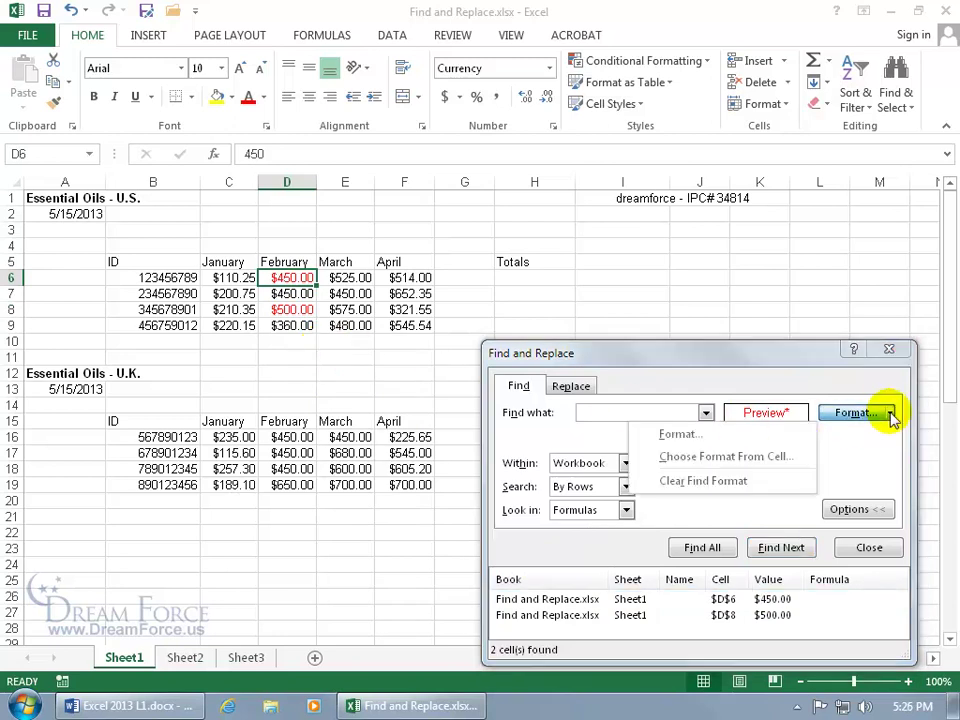
click(751, 481)
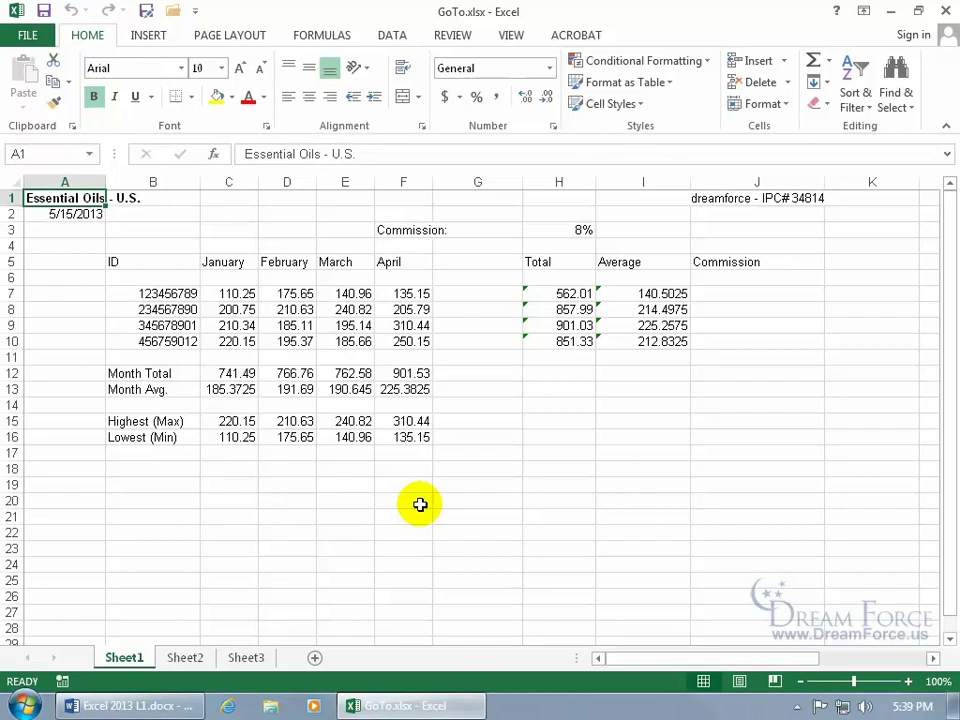
Go to cell E13 by entering e13 in the Name Box, then open Find & Select.
click(47, 154)
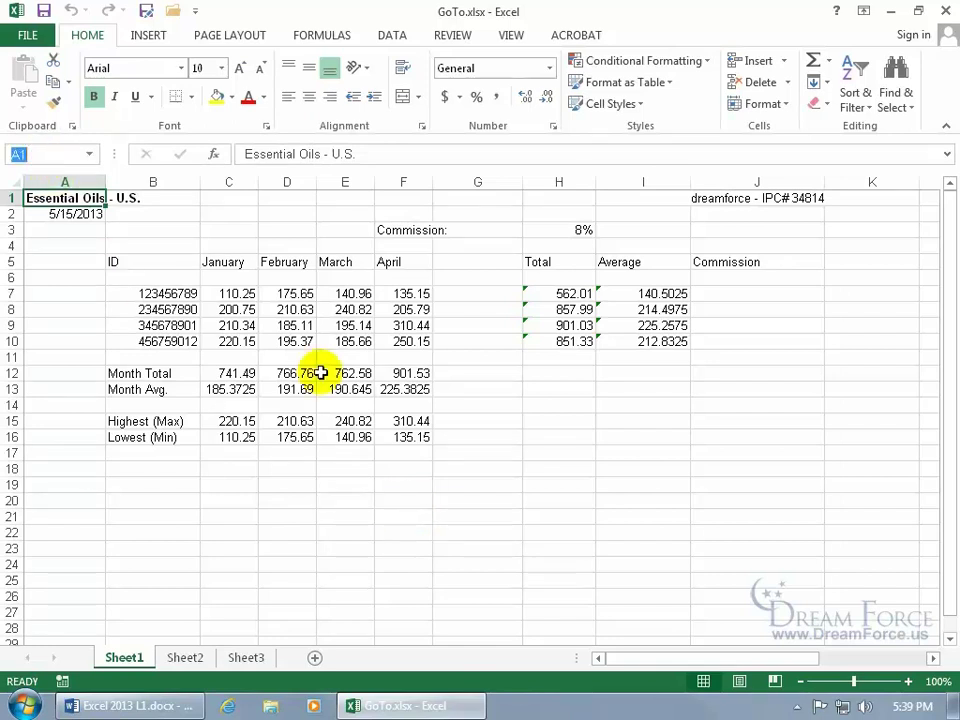
text(e13)
key(Return)
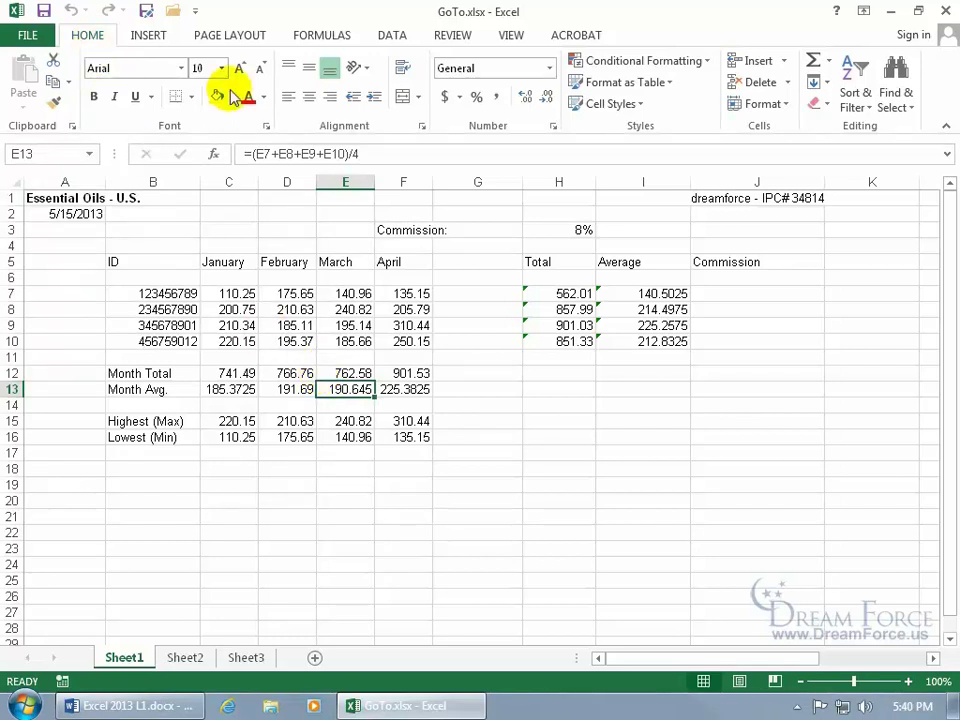
click(905, 104)
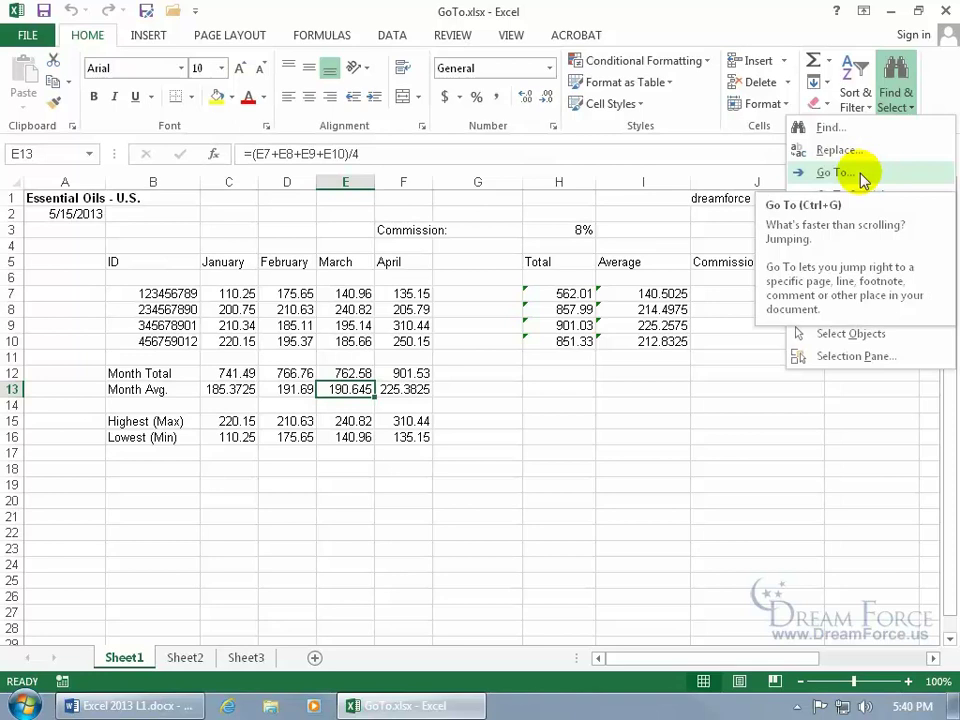
Use Go To (Ctrl+G) to jump from E13 to cell Z5000.
click(862, 176)
click(580, 245)
key(ctrl+g)
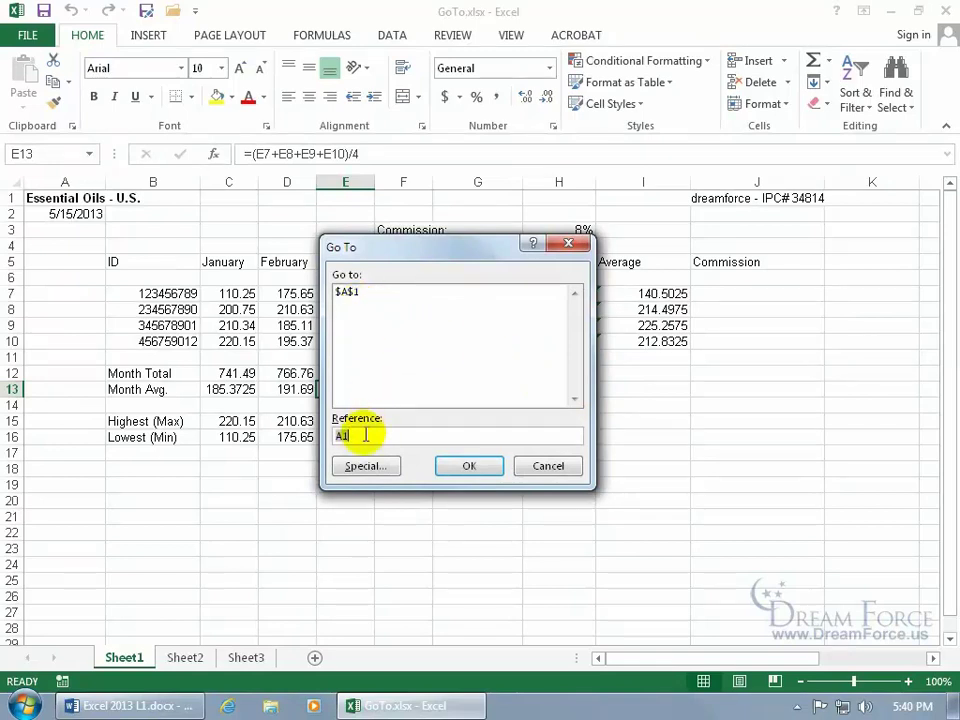
drag(405, 265, 618, 258)
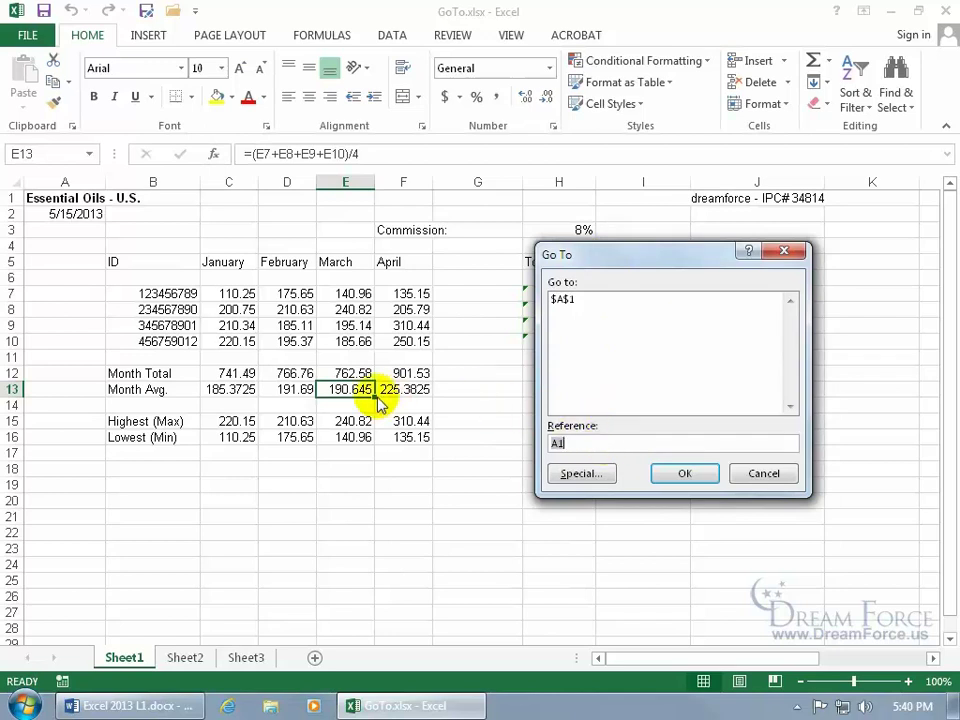
click(583, 444)
text(z5)
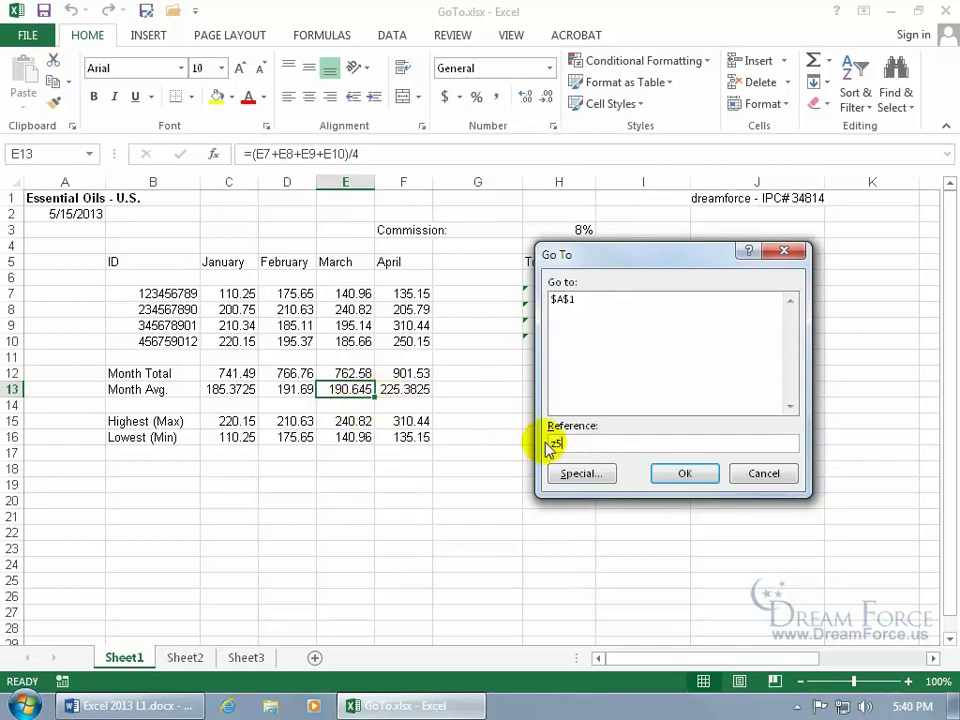
text(000)
key(Return)
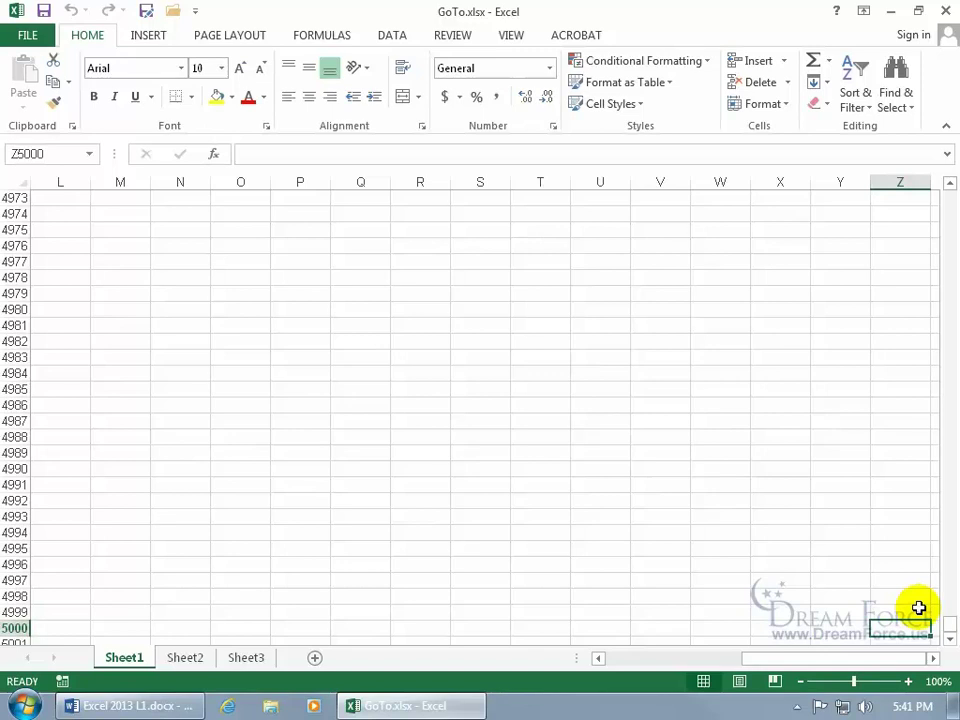
Jump back to cell $E$13 by picking it from the Go To history list.
key(F5)
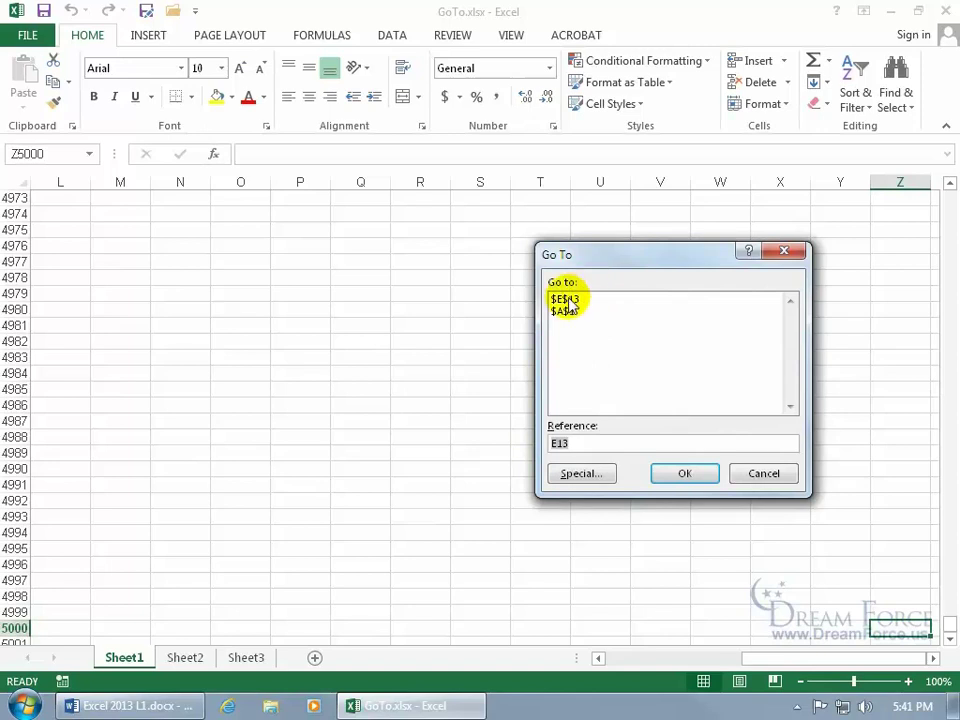
click(565, 300)
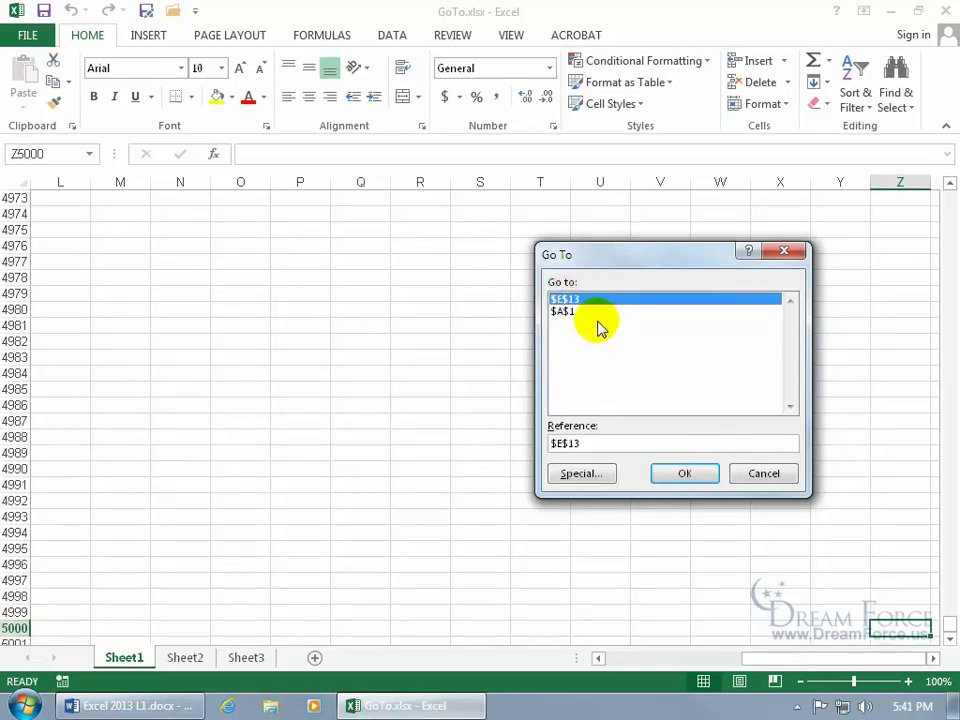
click(684, 474)
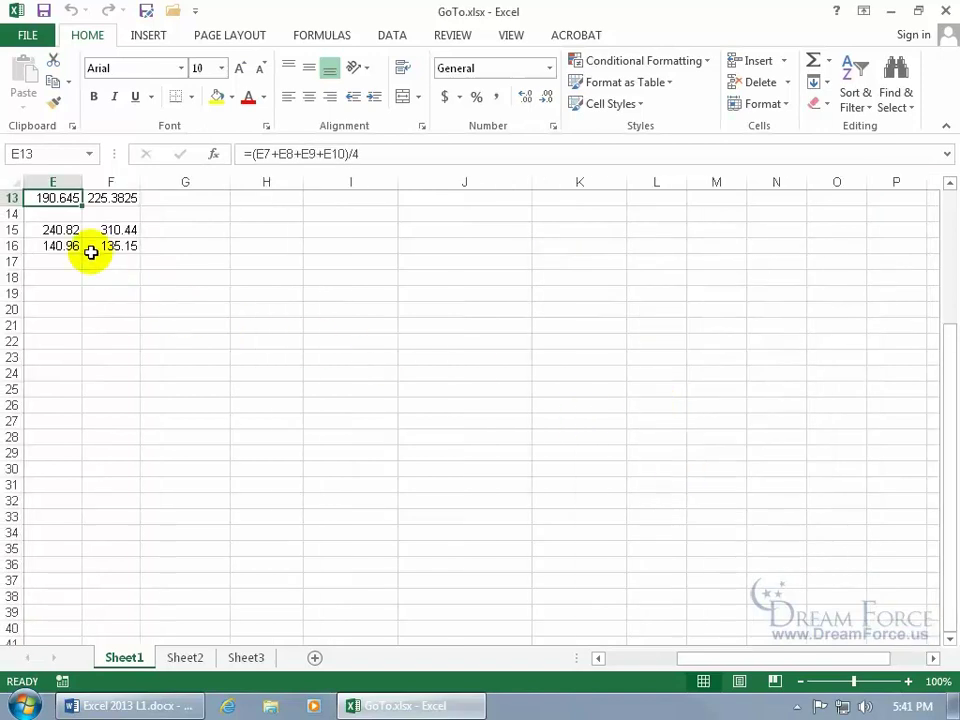
Scroll the sales table back into view, then reopen Go To and cancel it.
drag(710, 657, 632, 658)
drag(949, 428, 945, 279)
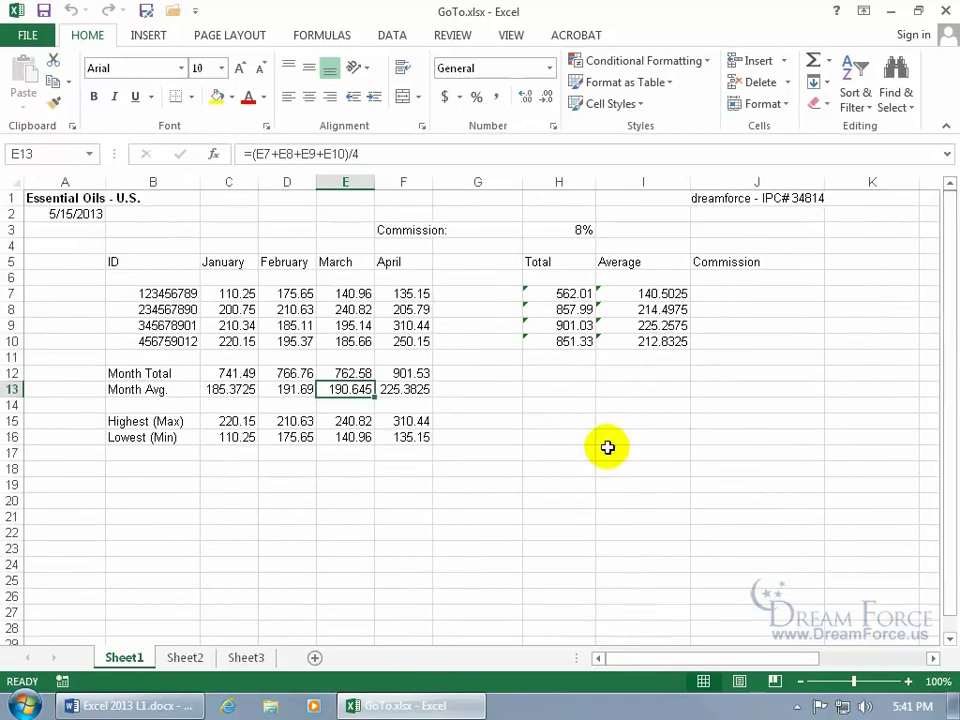
key(F5)
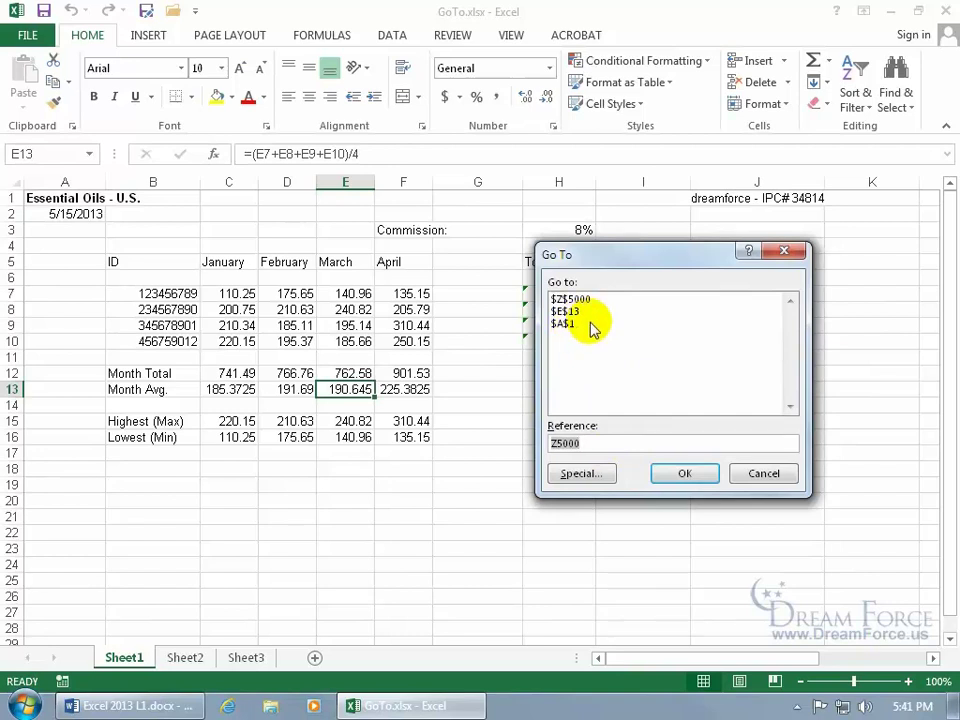
click(763, 473)
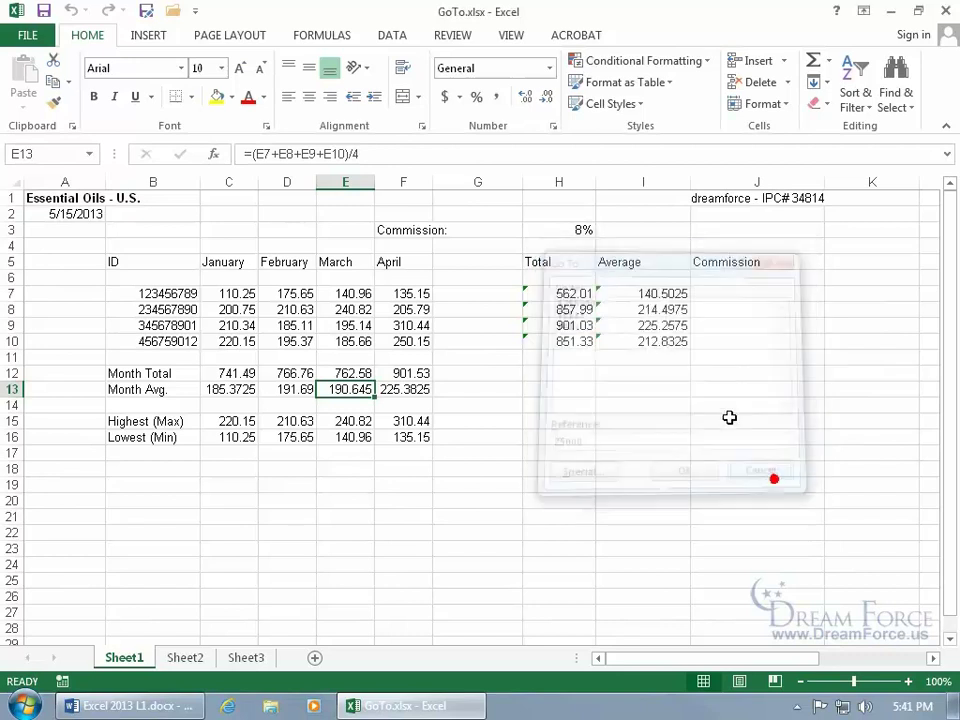
click(944, 10)
click(944, 10)
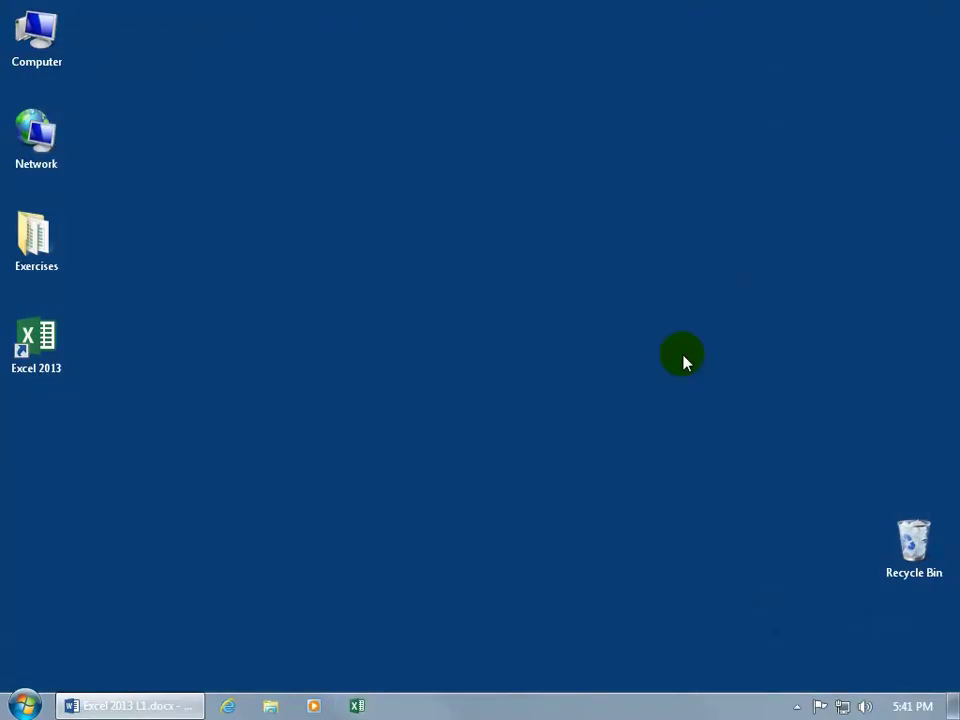
right_click(357, 706)
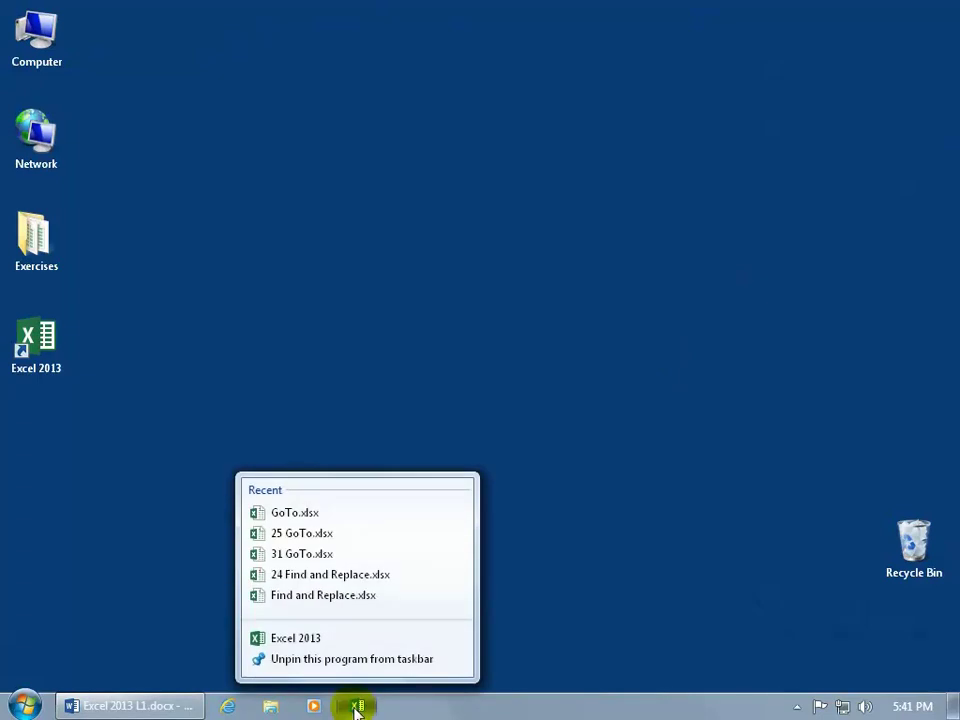
click(305, 513)
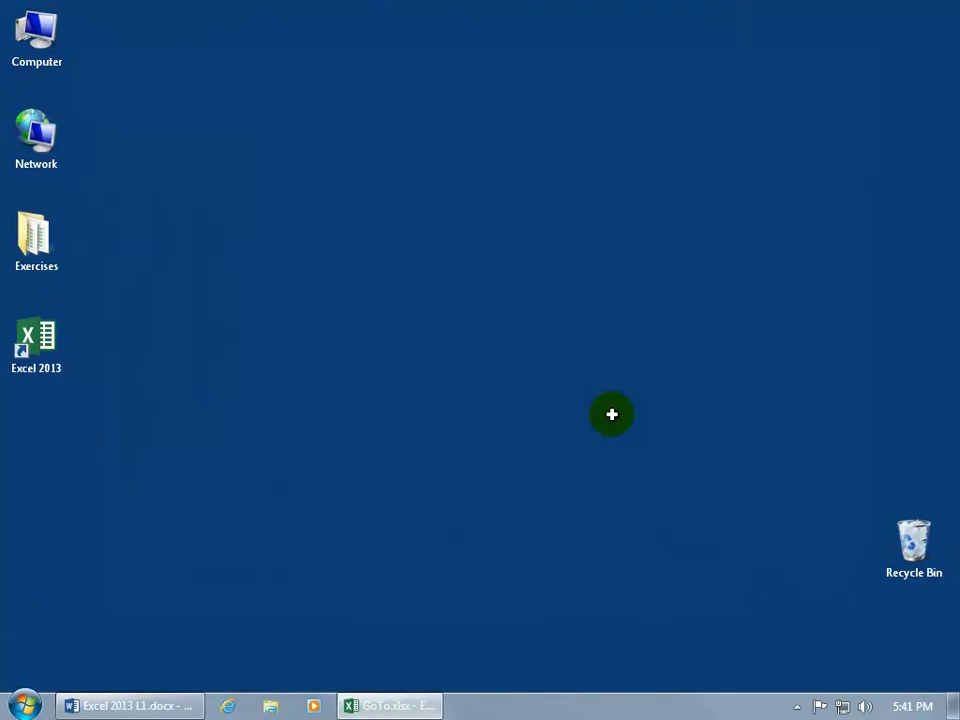
click(420, 705)
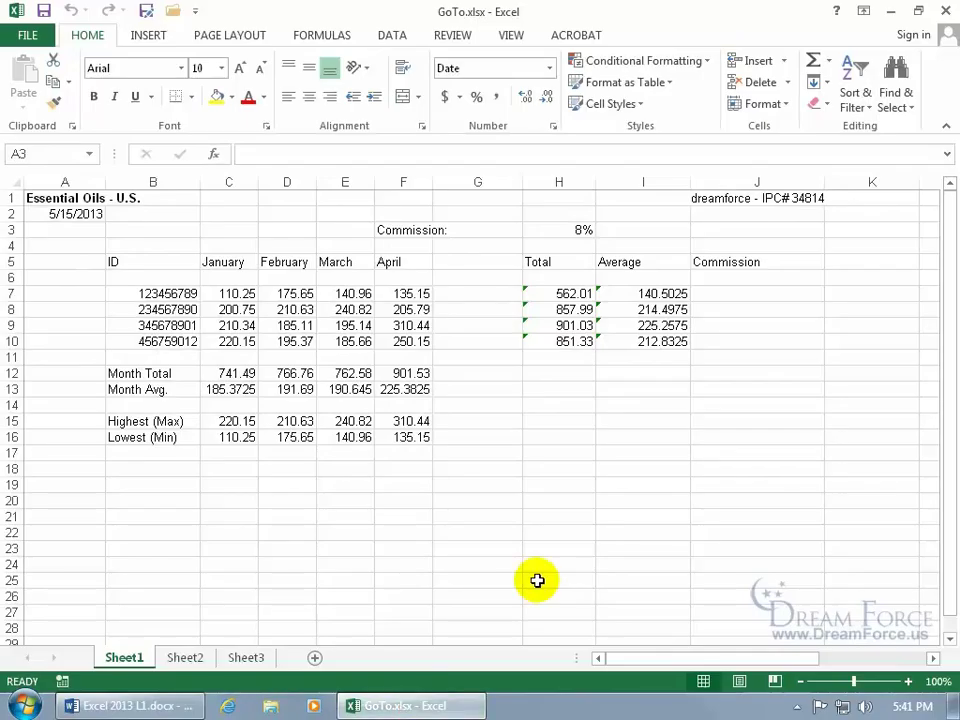
click(28, 36)
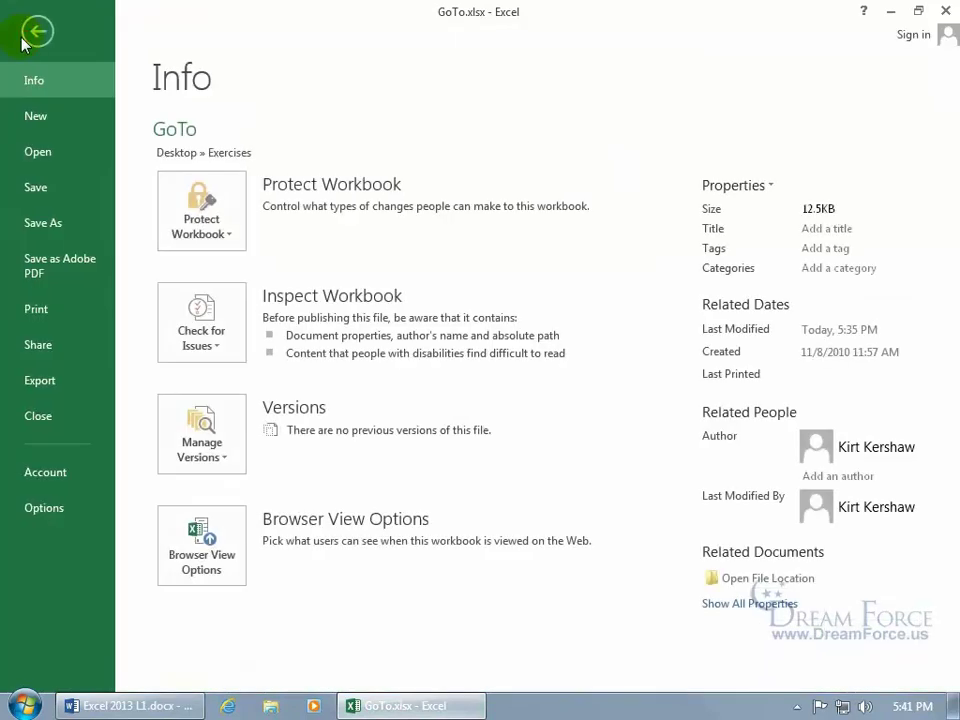
click(41, 152)
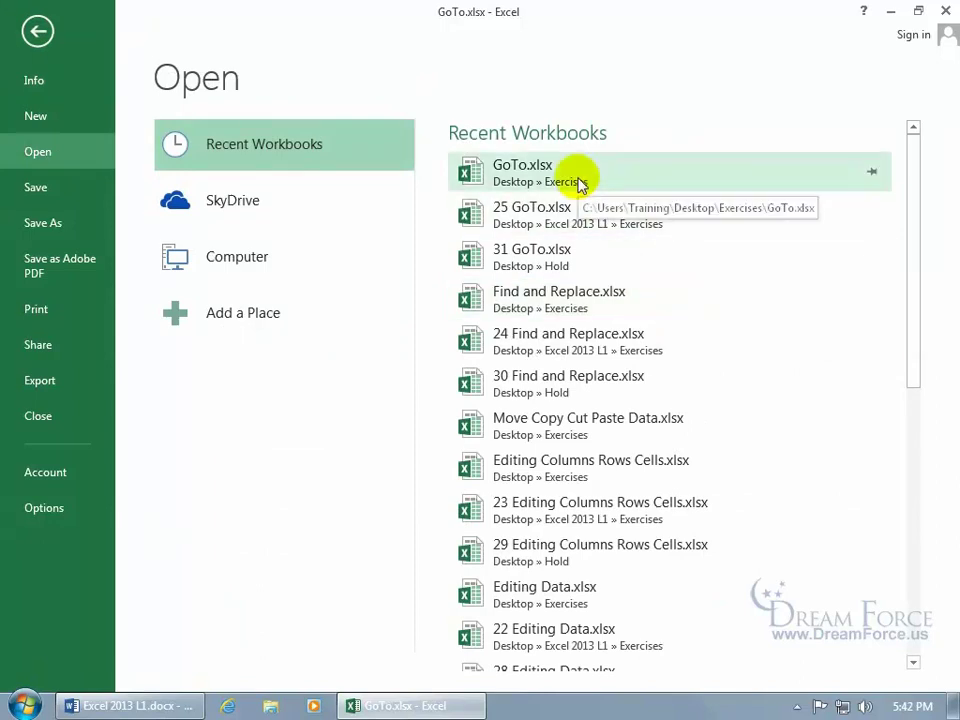
click(36, 31)
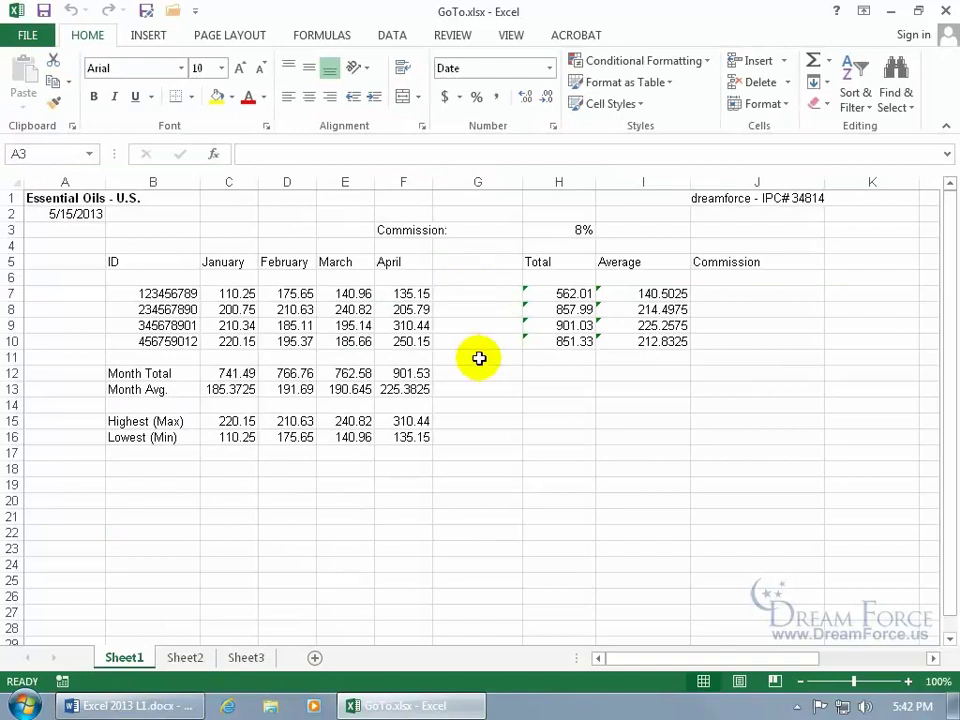
key(F5)
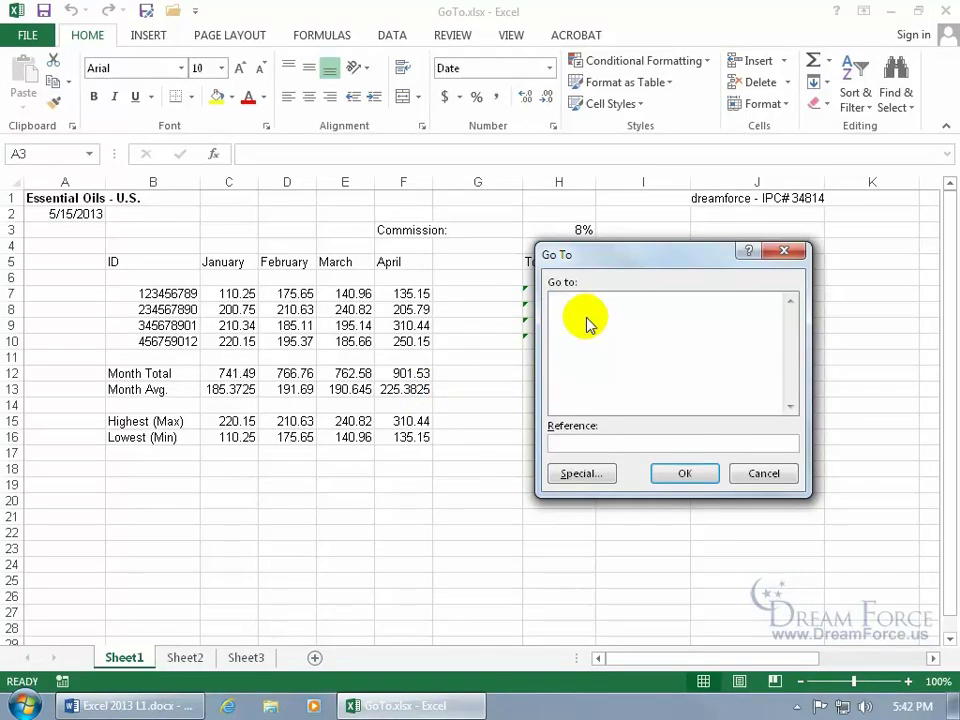
click(764, 474)
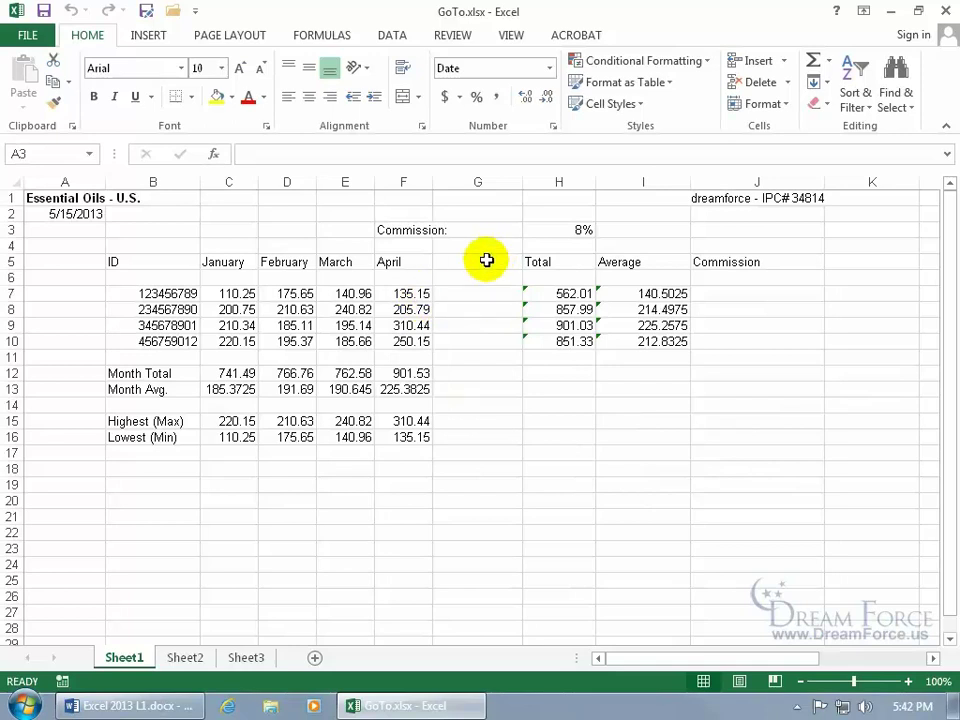
click(580, 227)
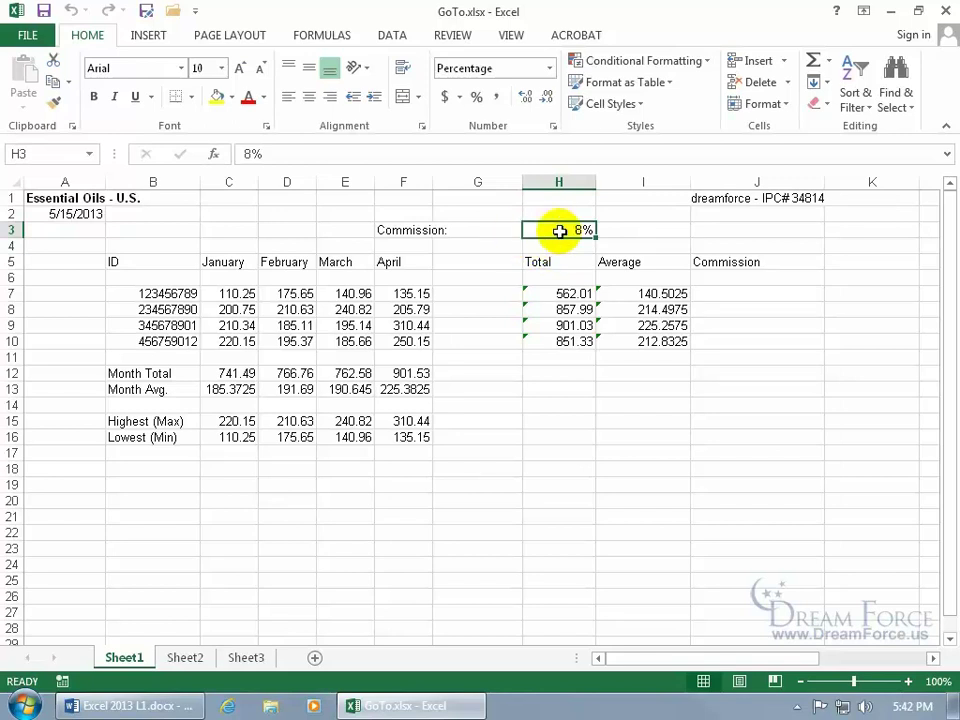
Look over the commission cells F3, H3, J5 and J7–J10.
click(428, 230)
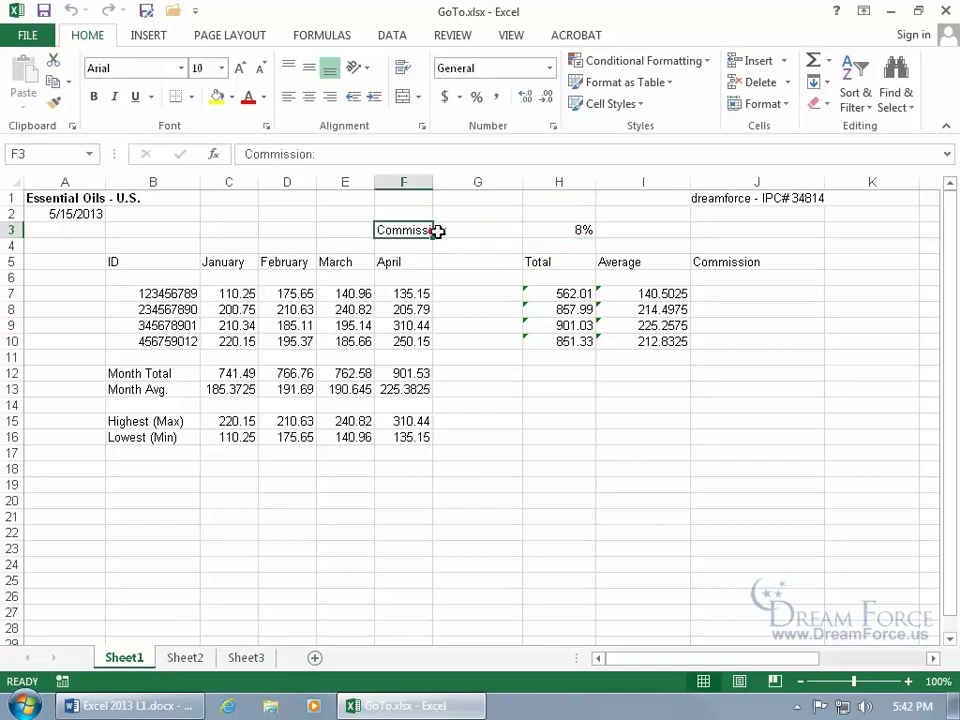
click(530, 230)
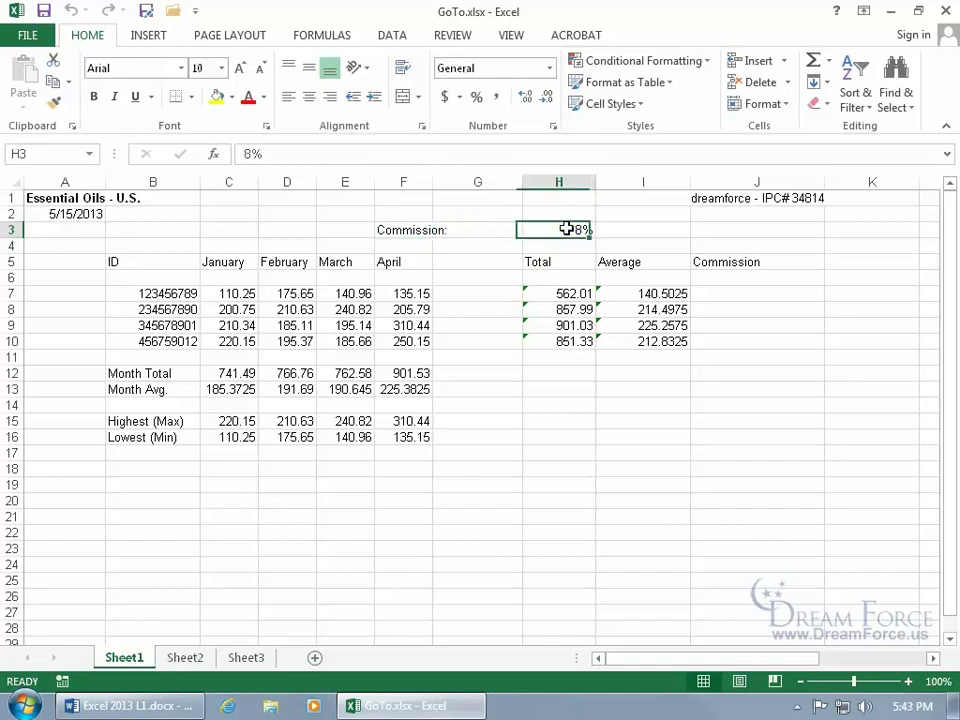
click(737, 292)
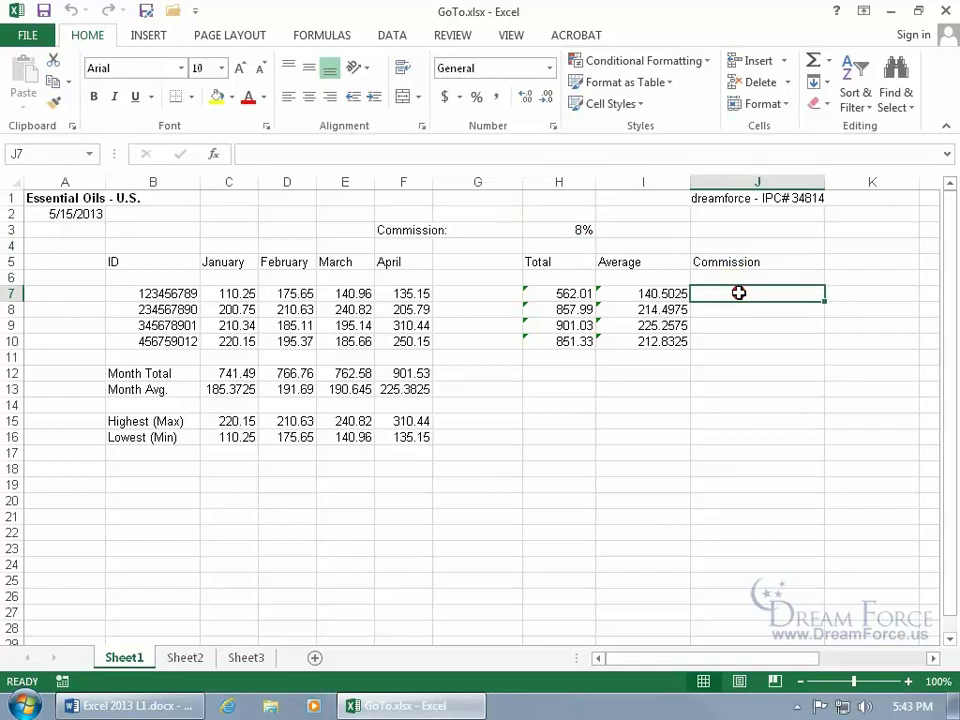
click(734, 309)
click(734, 325)
click(733, 341)
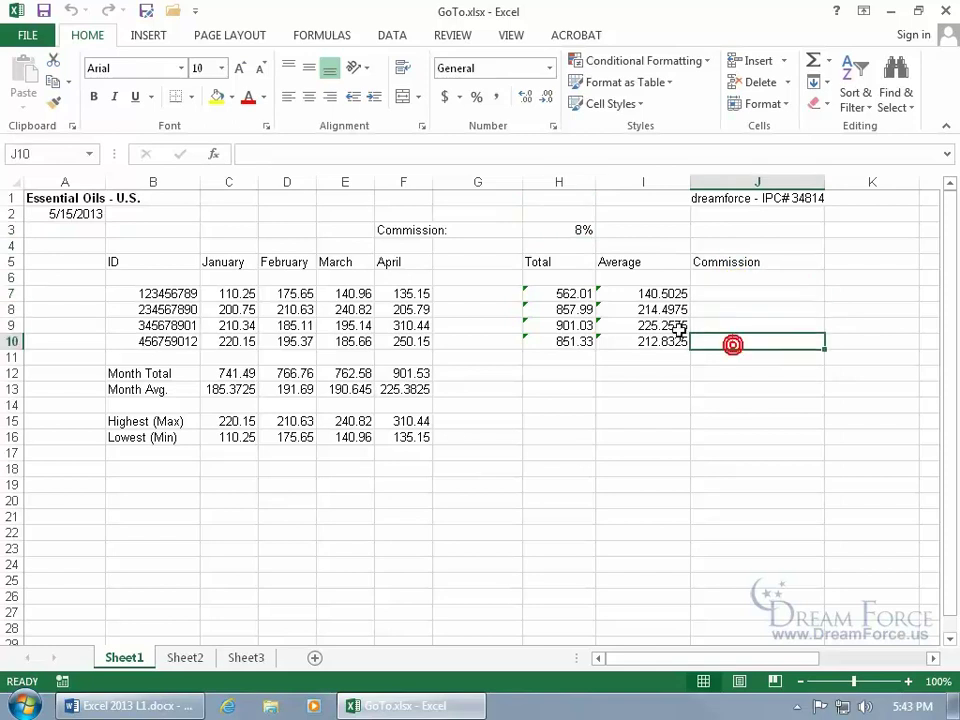
click(420, 231)
click(420, 231)
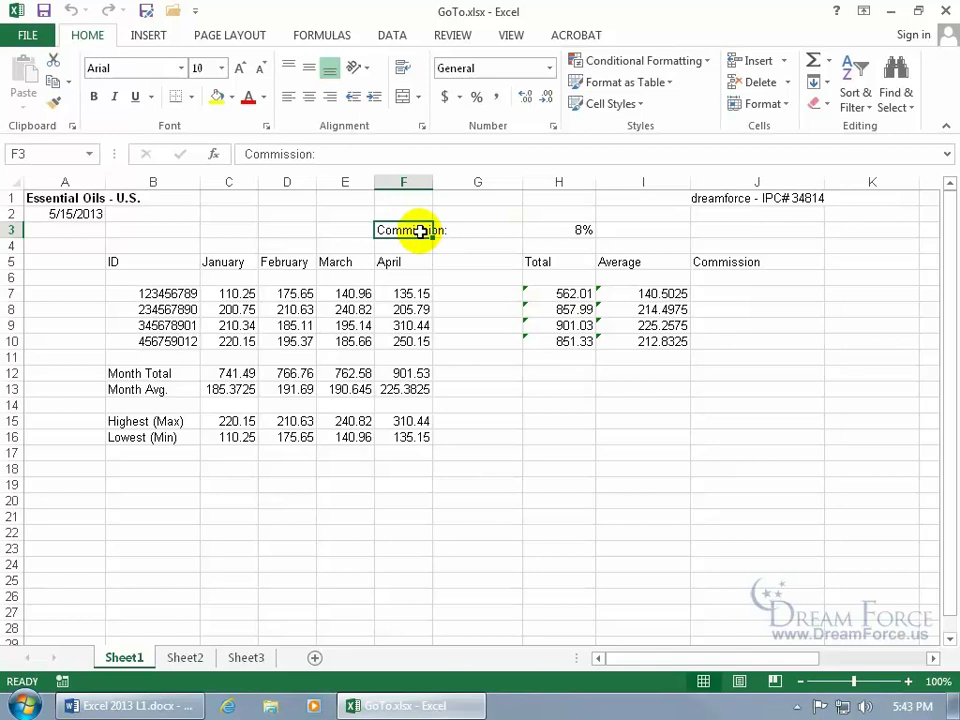
click(735, 262)
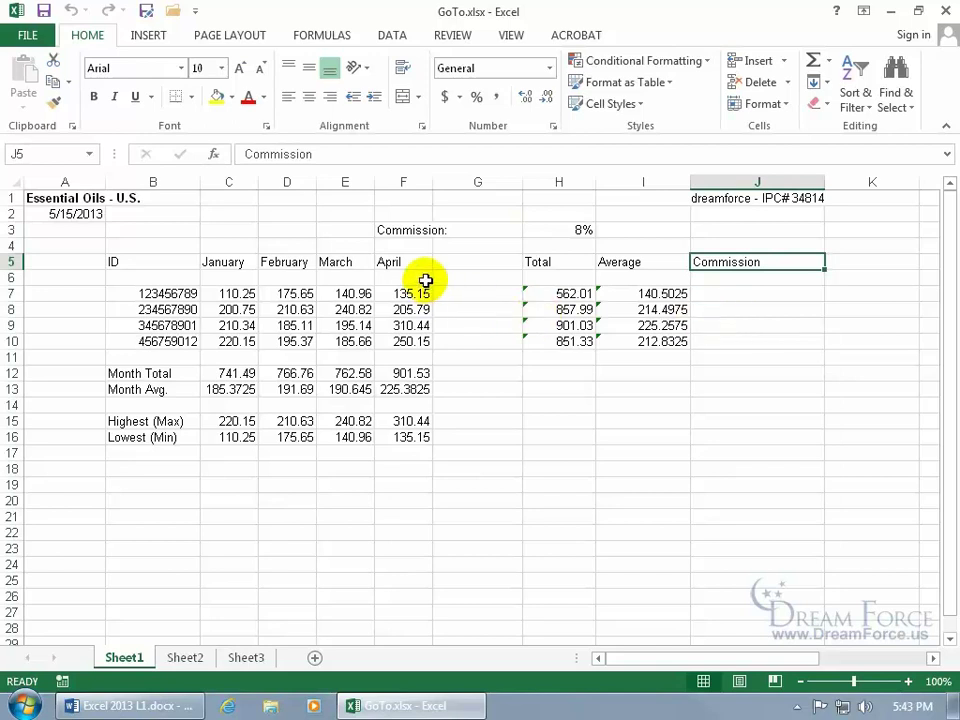
Name cell F3 Comm_1 and cell J5 Comm_2 using the Name Box.
click(407, 230)
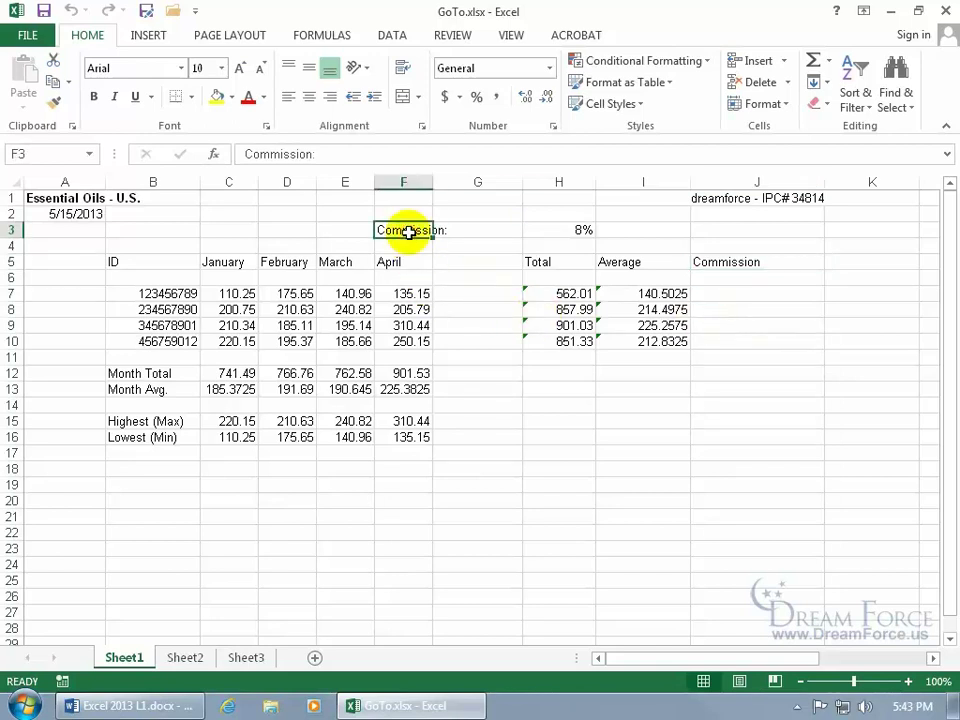
click(29, 155)
text(Comm_1)
key(Return)
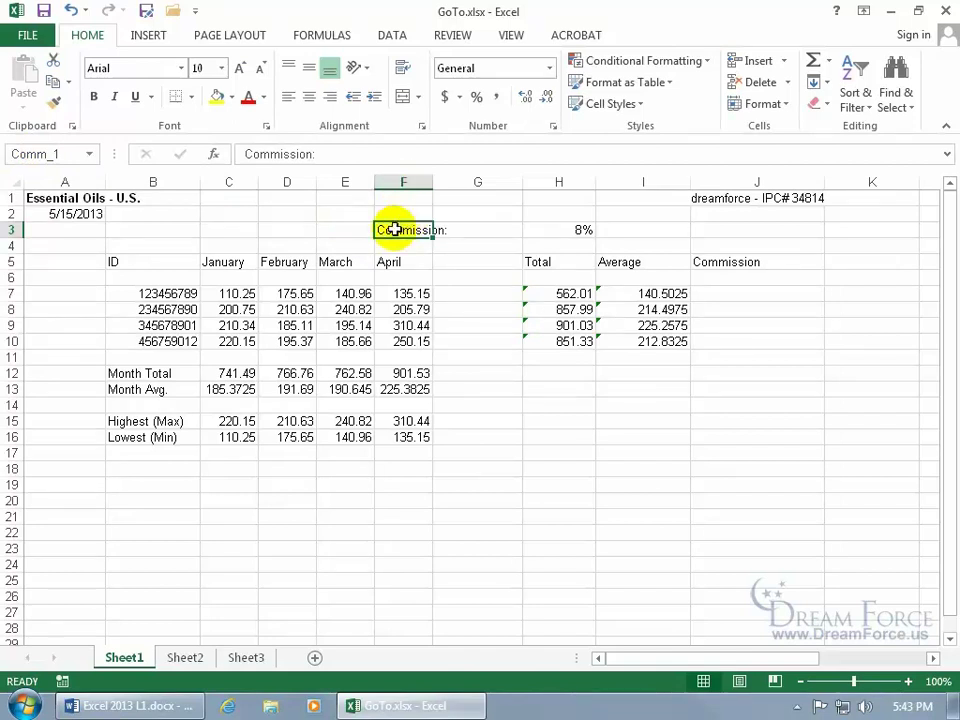
click(708, 261)
click(58, 153)
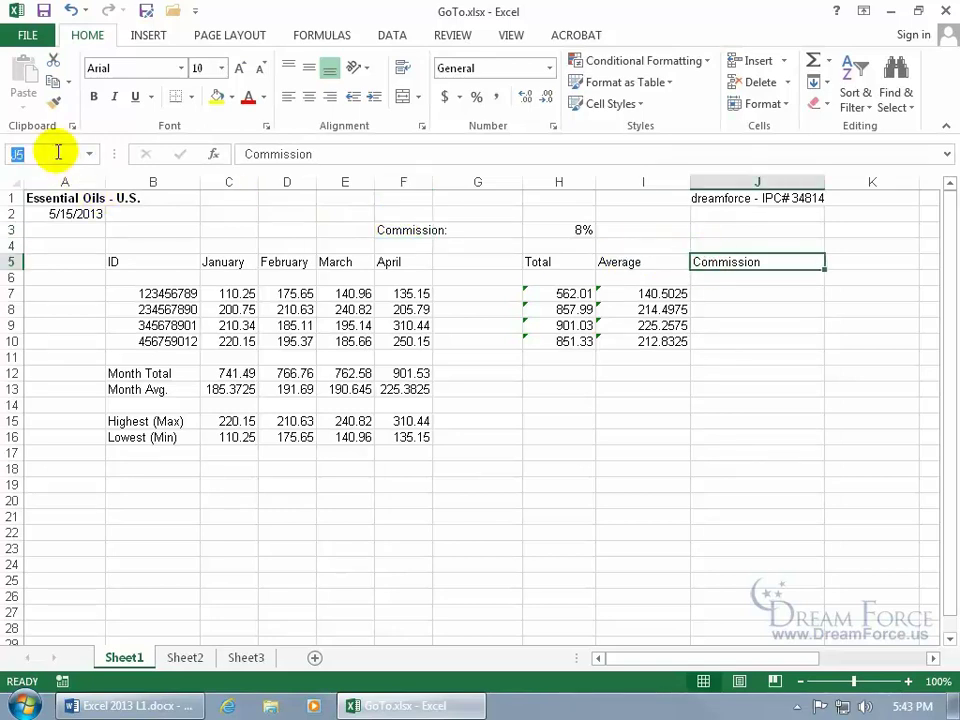
text(Comm_2)
key(Return)
Verify the names by selecting F3 and J5 and jumping to Comm_1 and Comm_2.
click(413, 231)
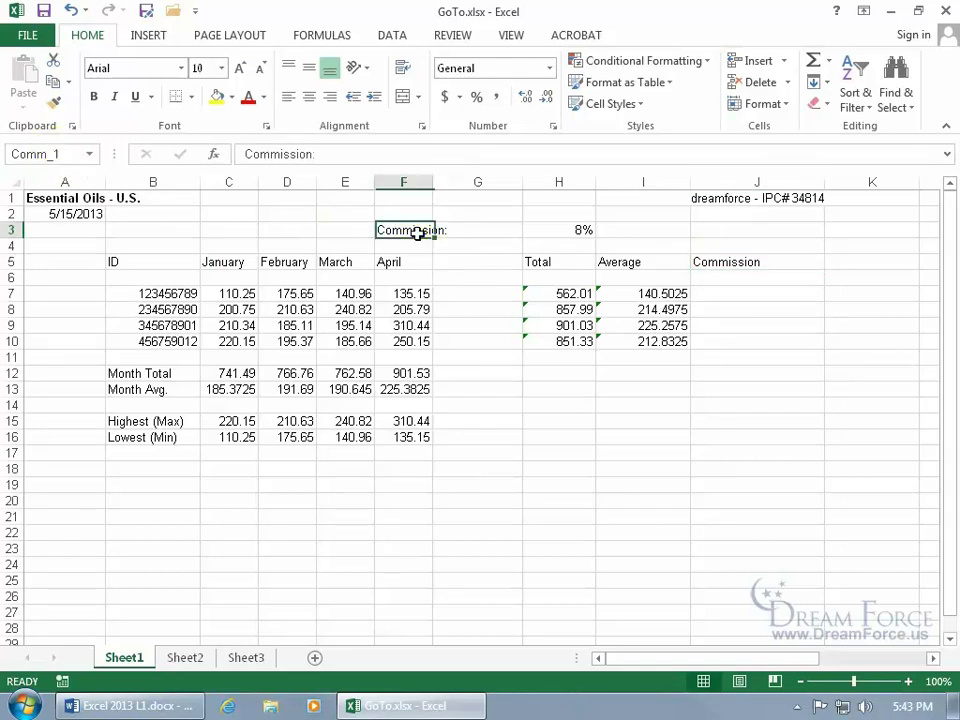
click(715, 263)
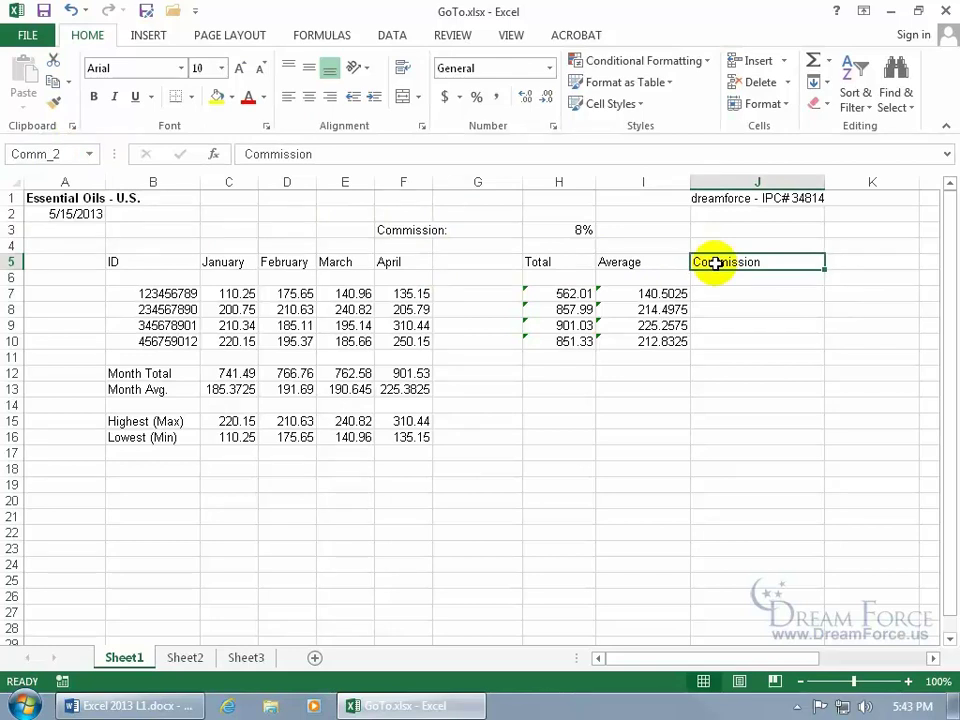
click(89, 154)
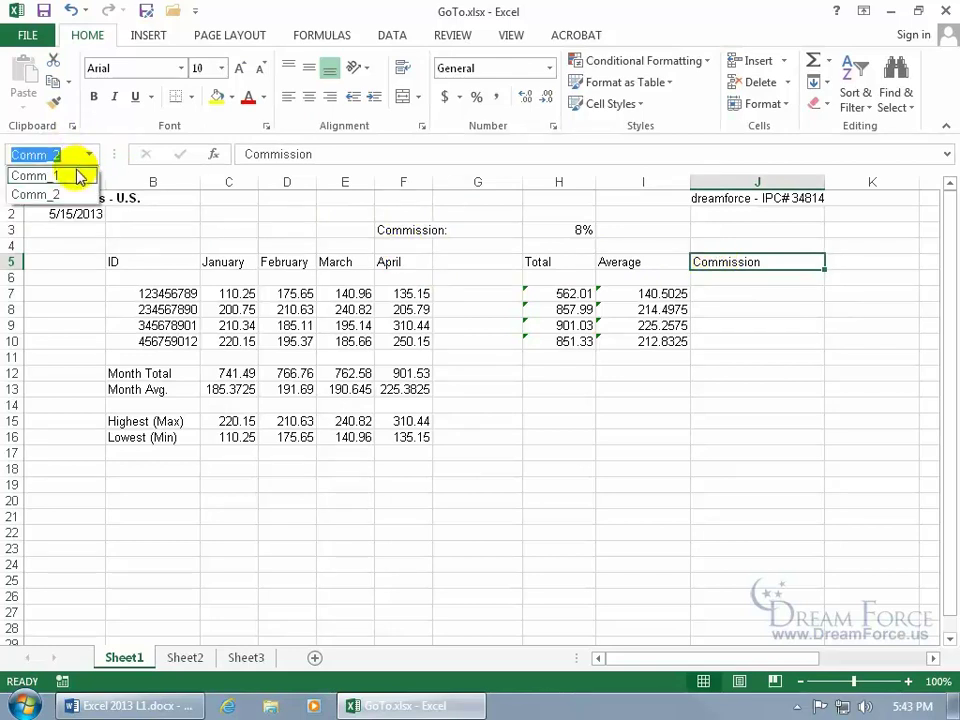
click(78, 176)
click(89, 155)
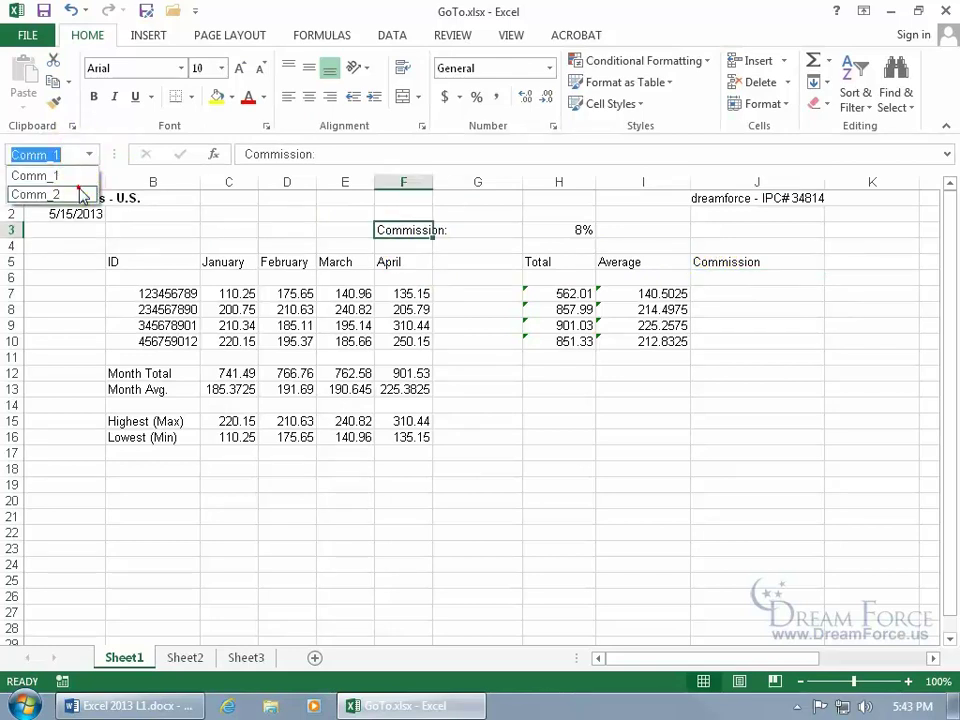
click(80, 194)
Jump to the named cell Comm_1 (F3) from the Go To list.
key(F5)
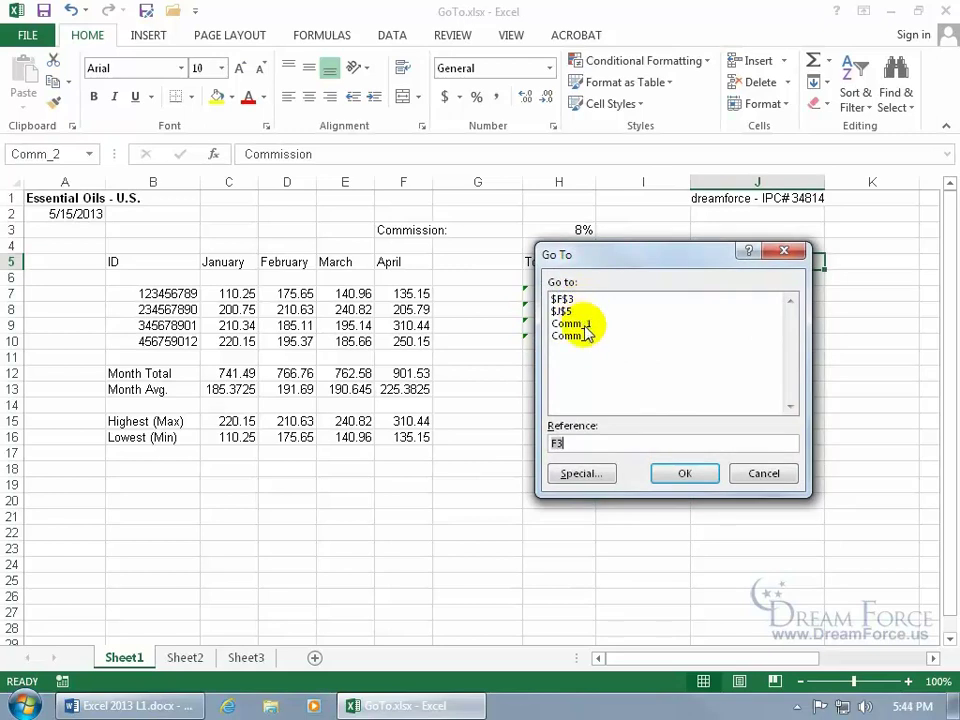
click(573, 325)
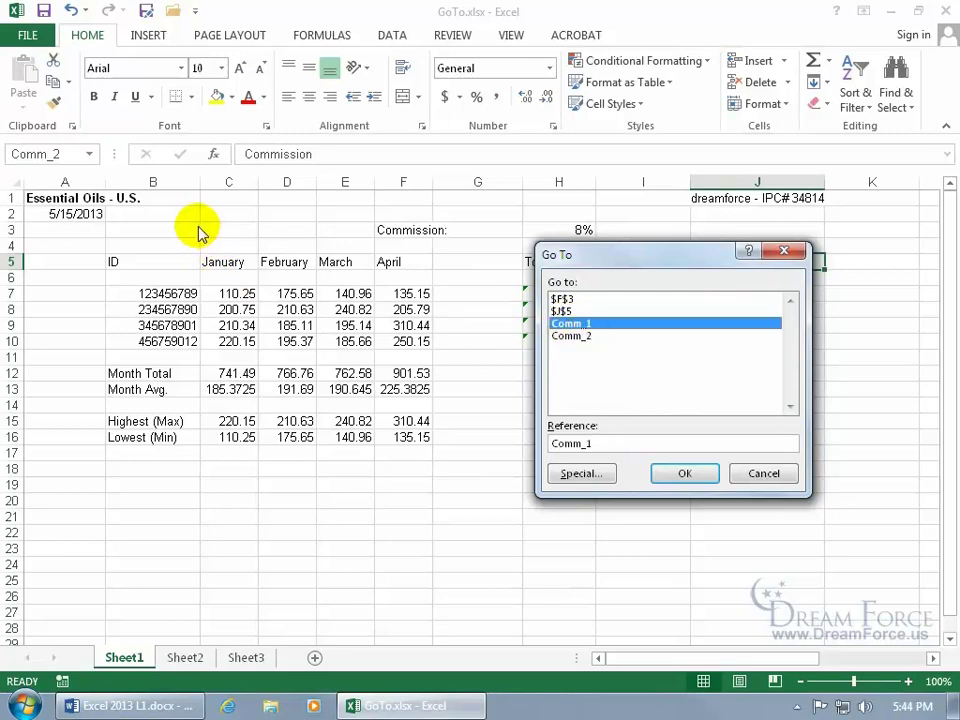
click(585, 324)
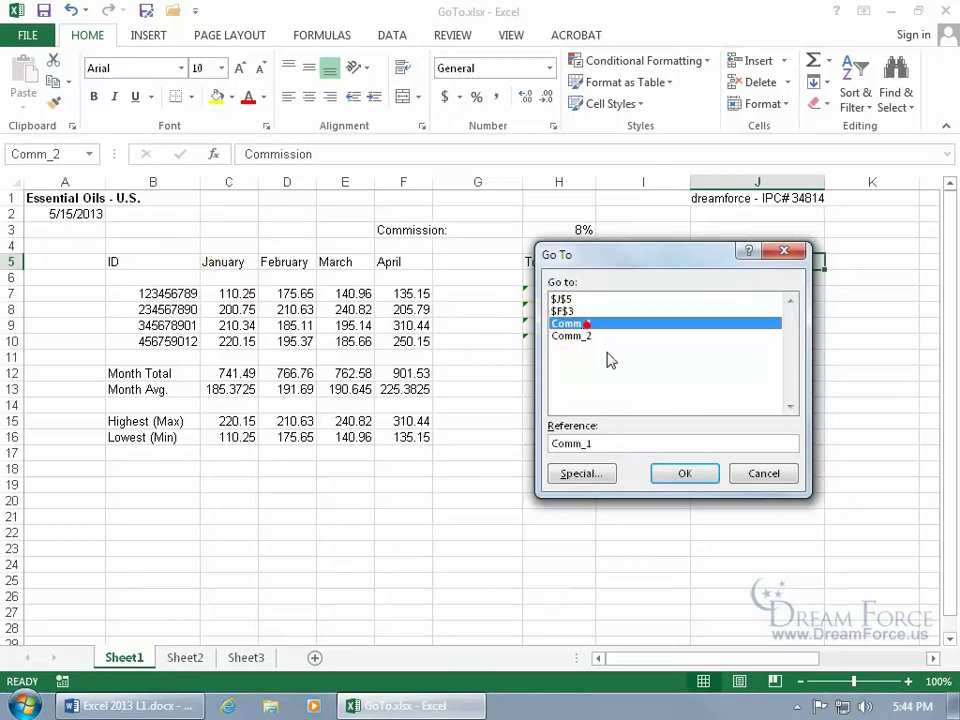
click(685, 474)
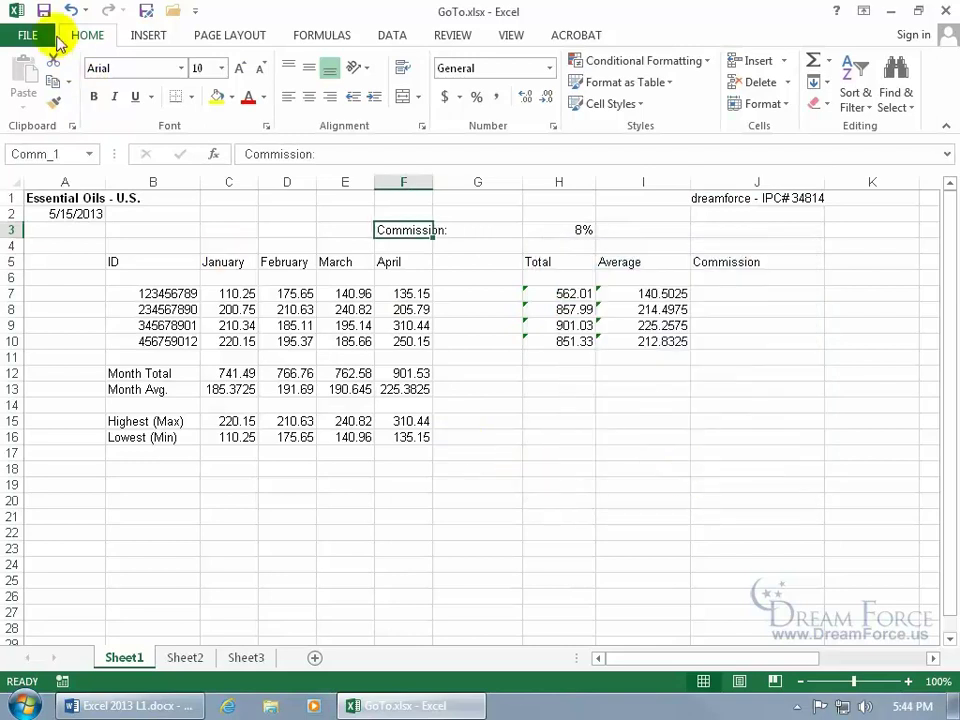
Close Excel, reopen GoTo.xlsx from the taskbar recent list, and open Go To.
click(945, 11)
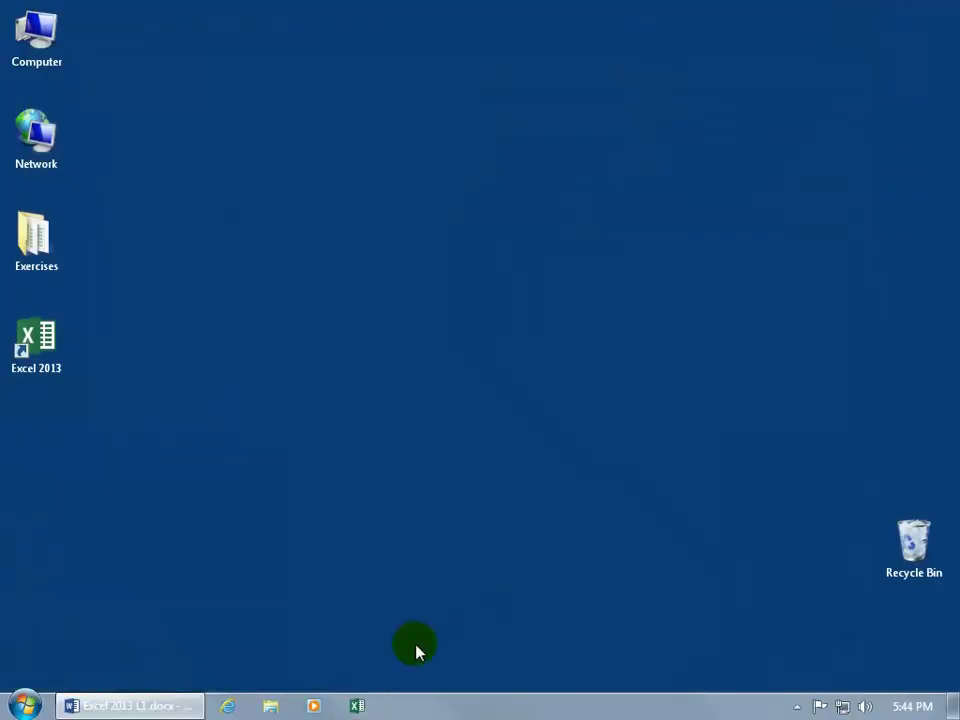
right_click(356, 706)
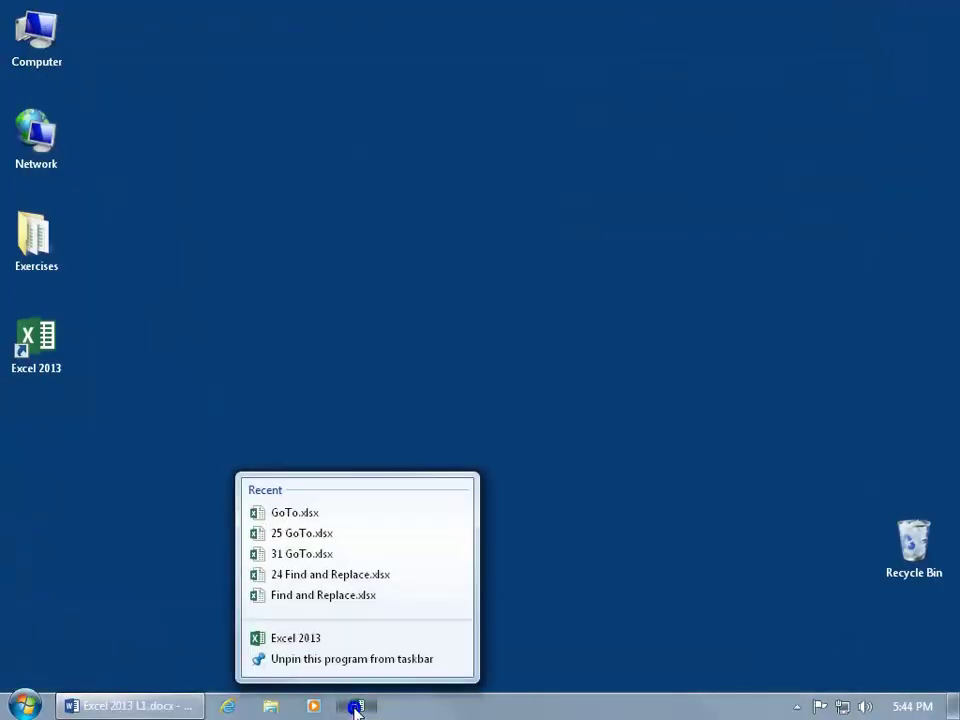
click(357, 514)
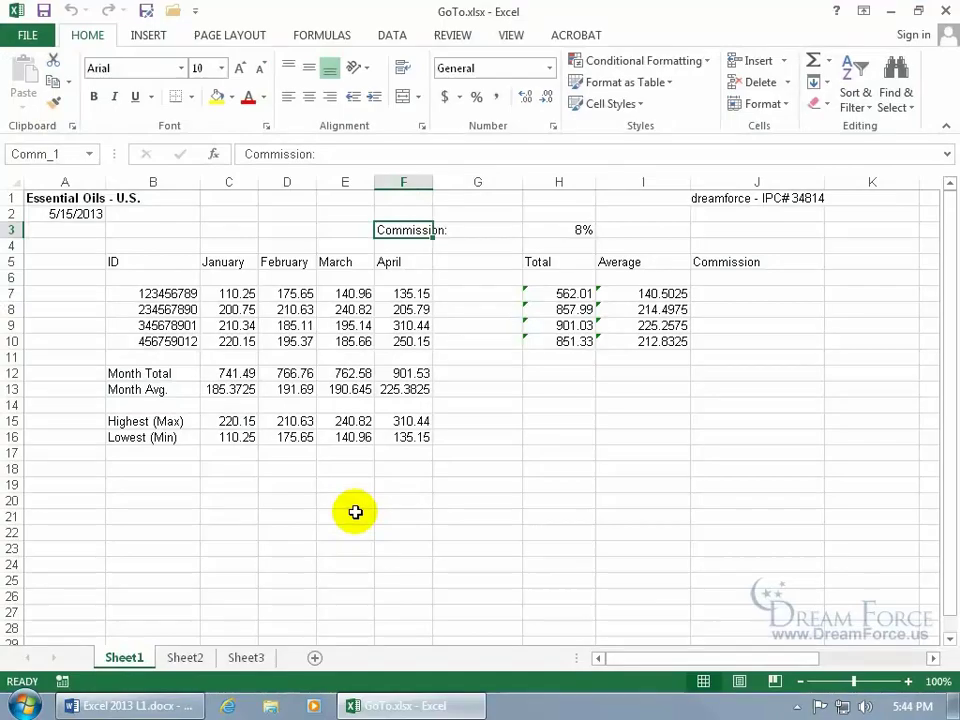
key(F5)
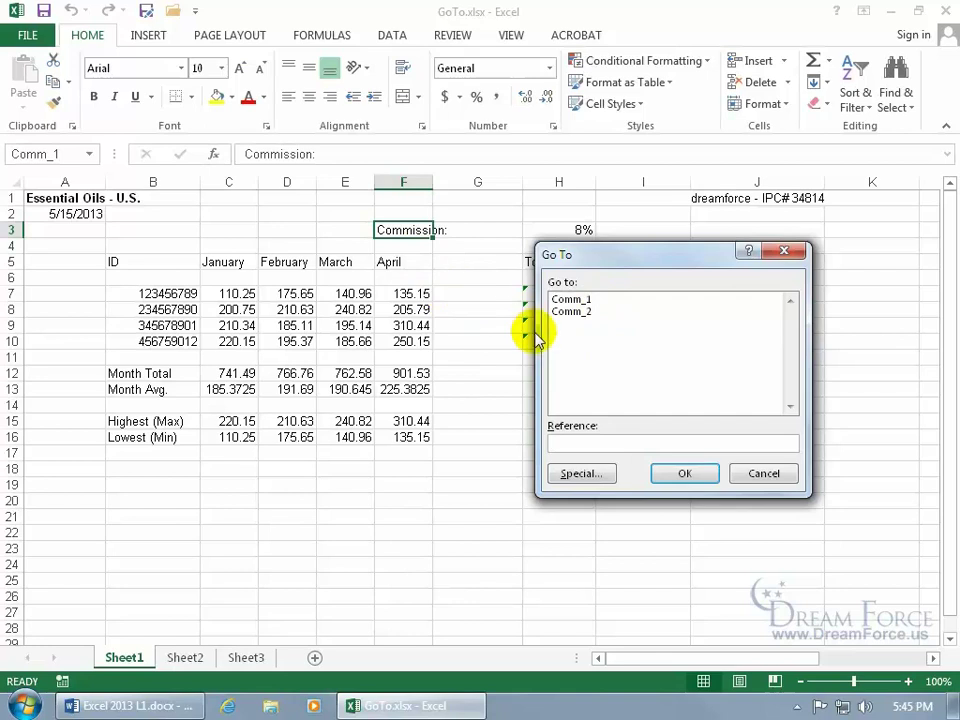
Select every formula cell in GoTo.xlsx through Go To Special, then deselect them.
click(586, 478)
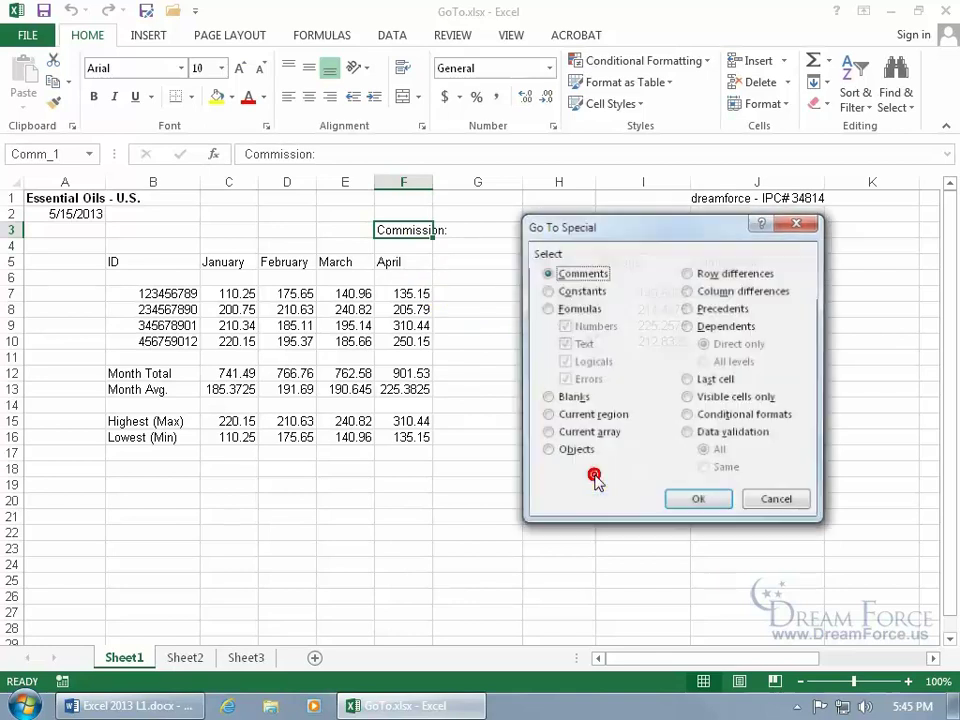
click(548, 290)
click(547, 309)
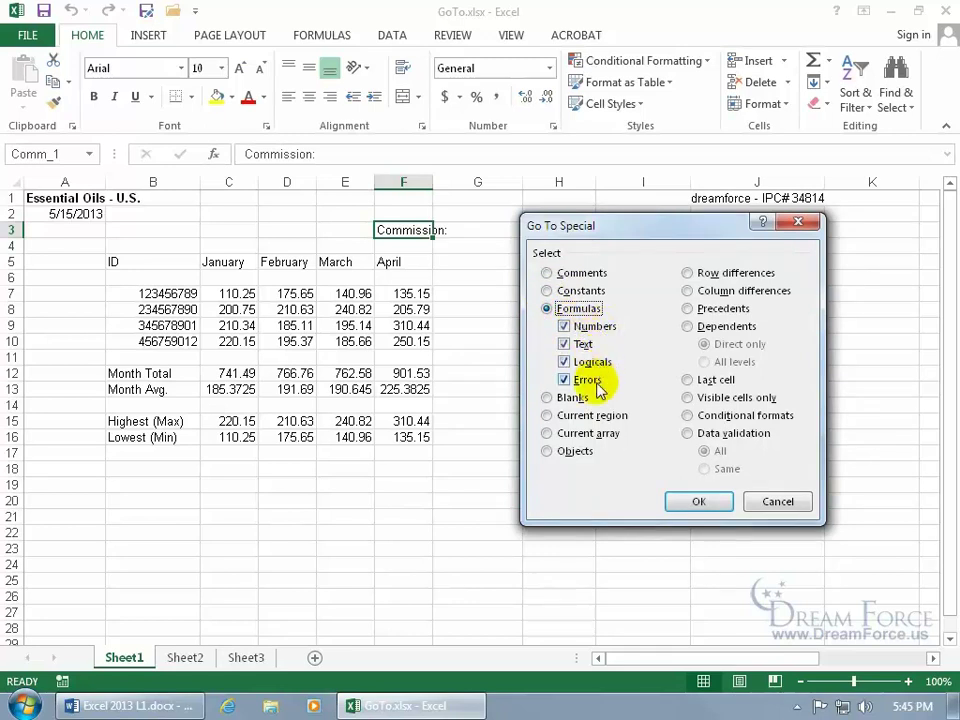
click(697, 503)
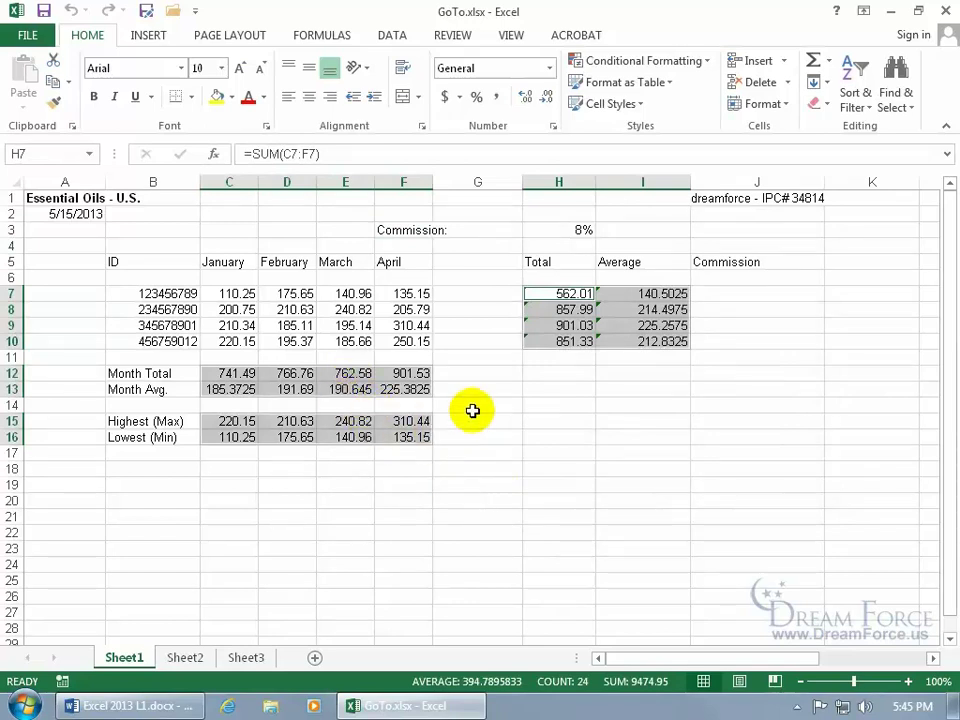
click(477, 404)
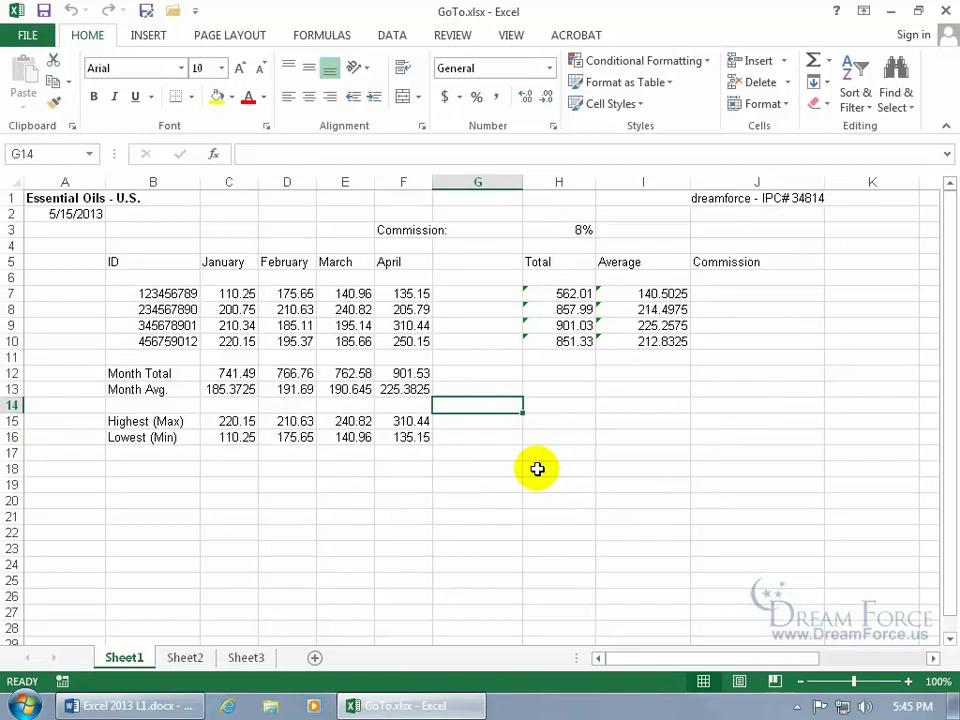
Toggle formula display on and off, then reopen Go To Special with Formulas and cancel.
key(ctrl+grave)
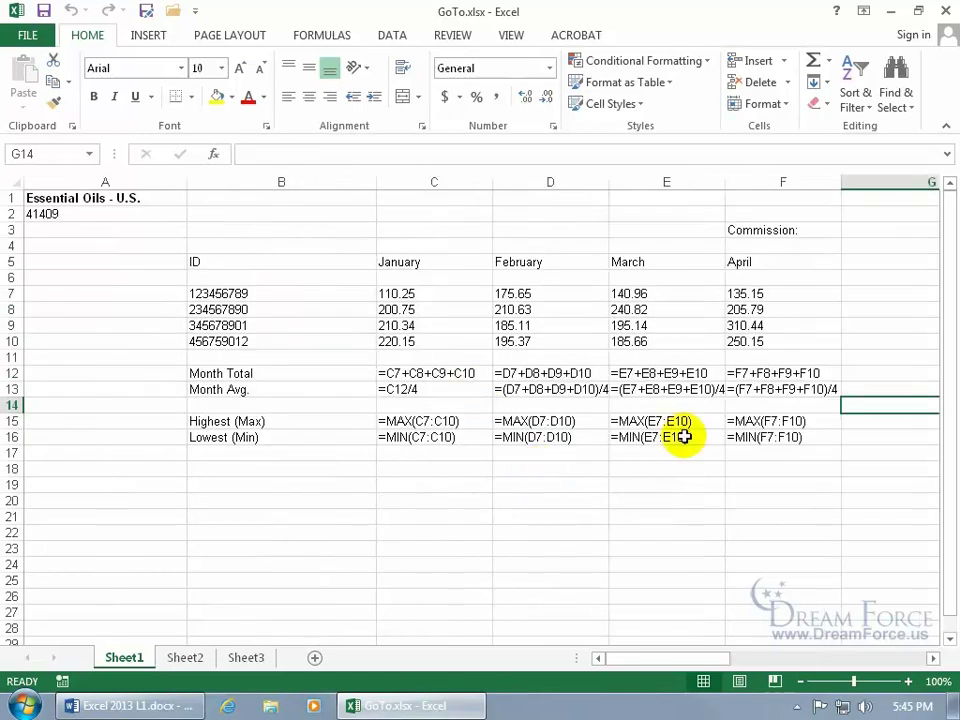
key(ctrl+grave)
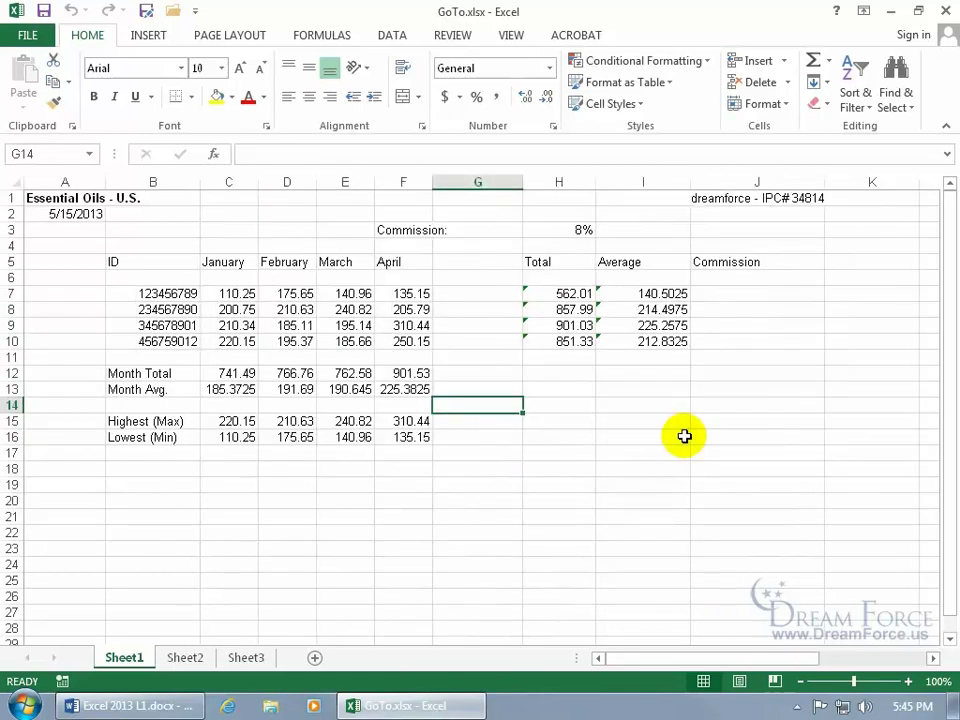
key(F5)
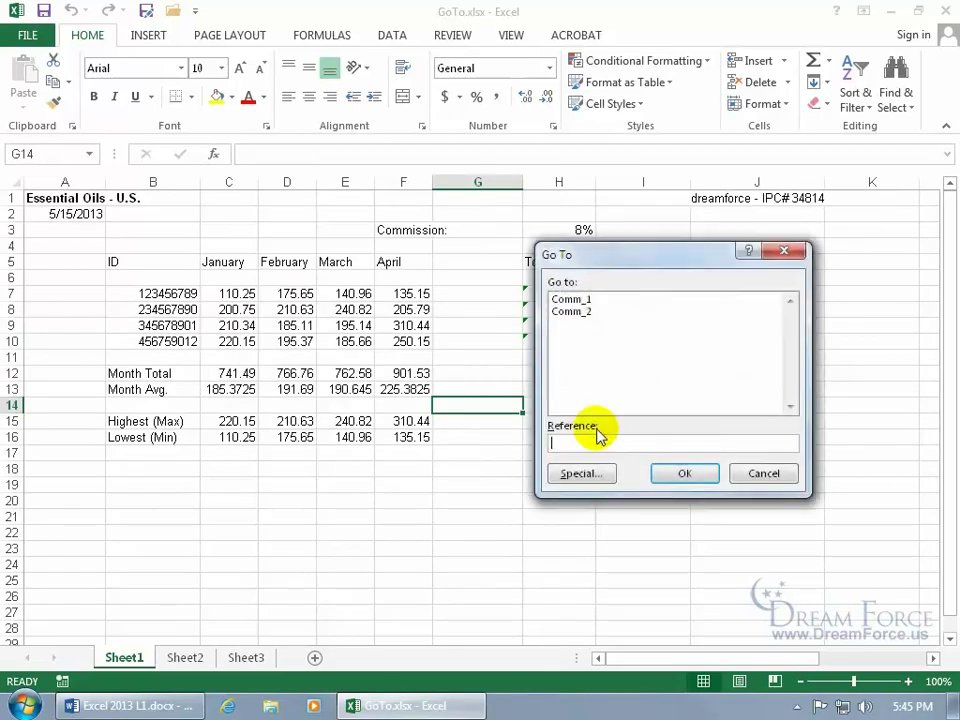
click(581, 473)
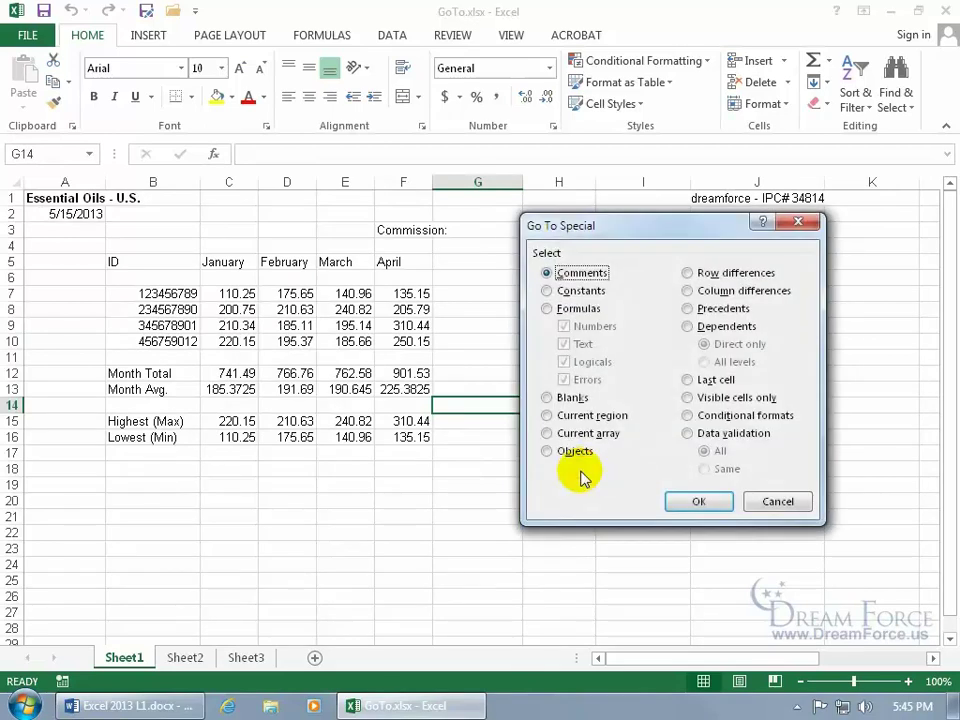
click(550, 309)
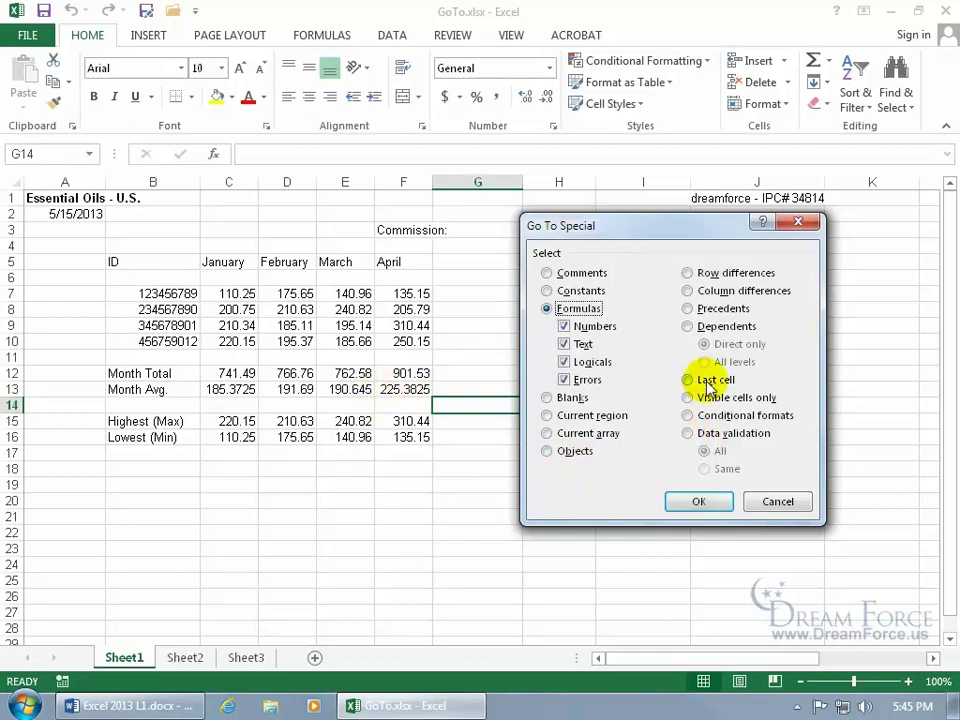
click(786, 505)
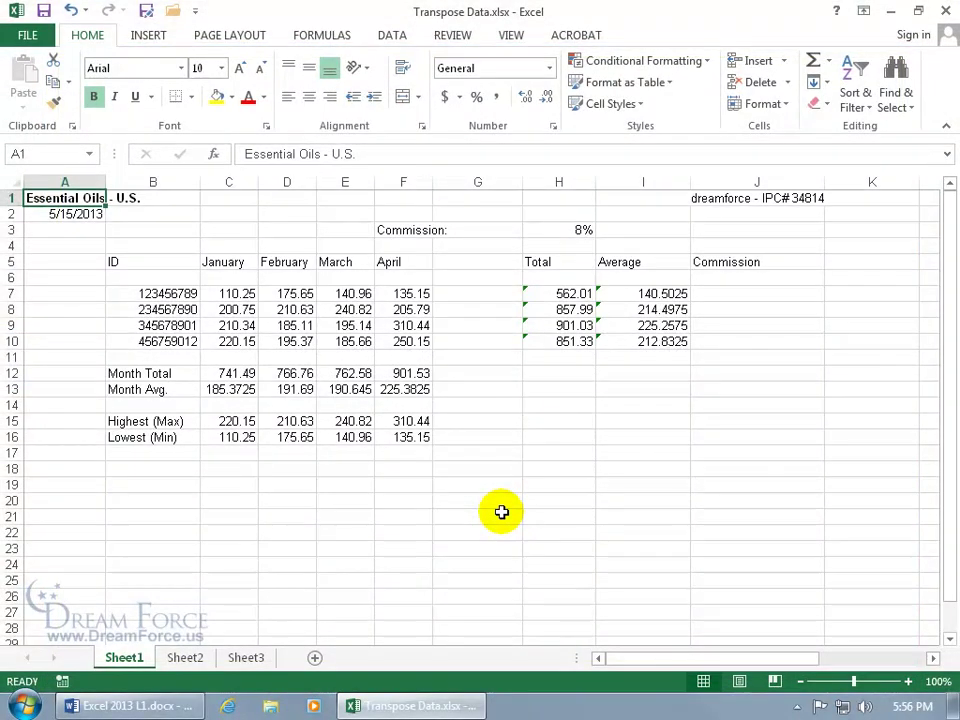
Copy the January–April headers and sales figures in C5:F10 and select C18 as the destination.
drag(238, 266, 397, 335)
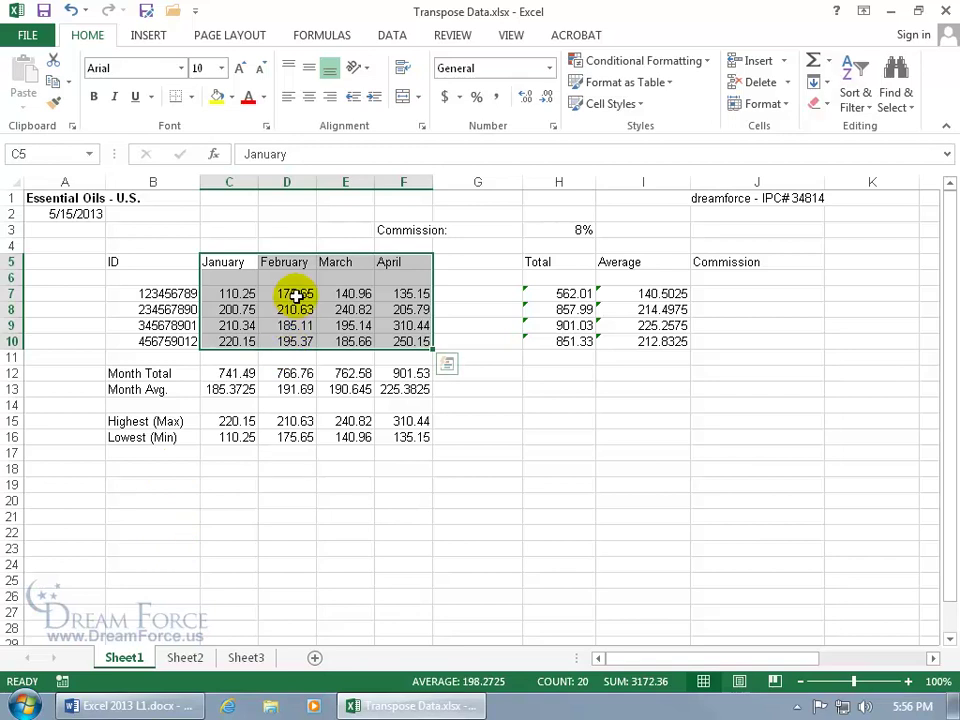
right_click(306, 296)
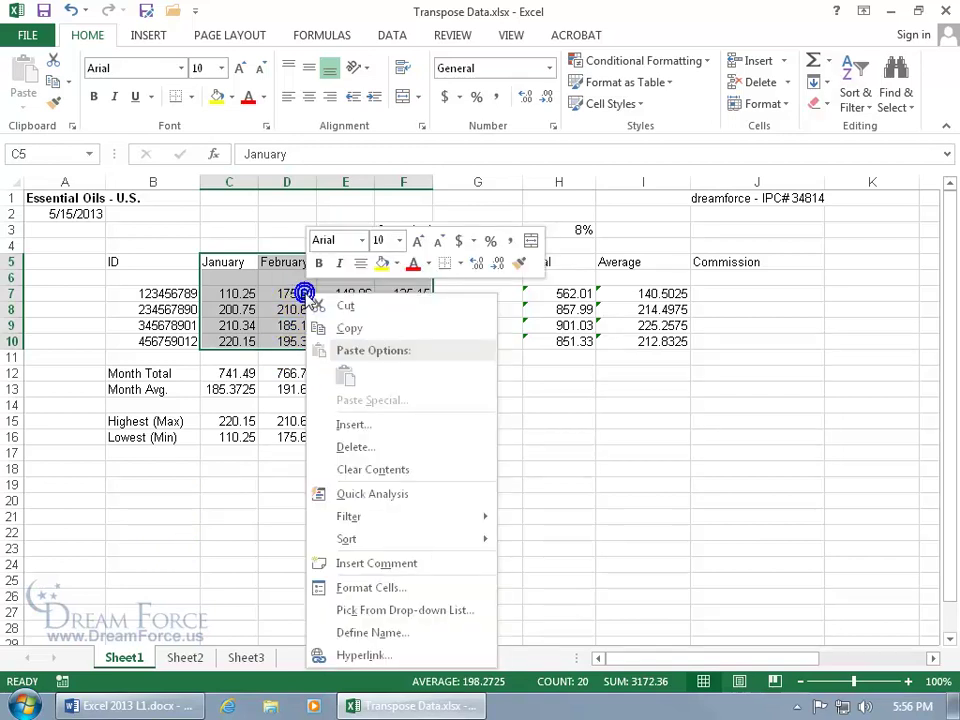
click(350, 330)
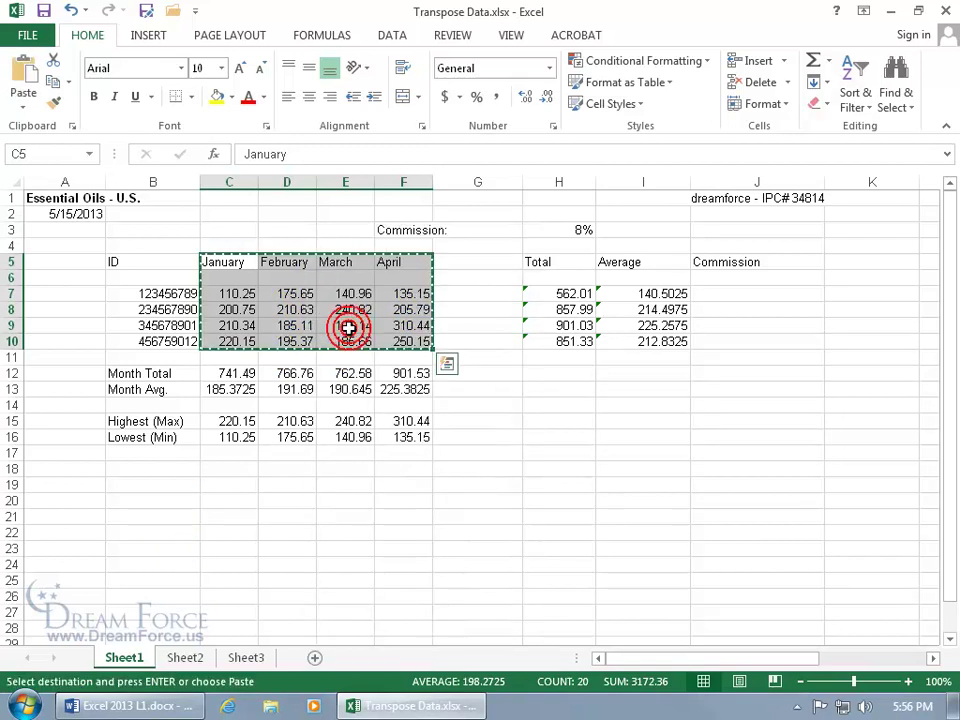
click(208, 472)
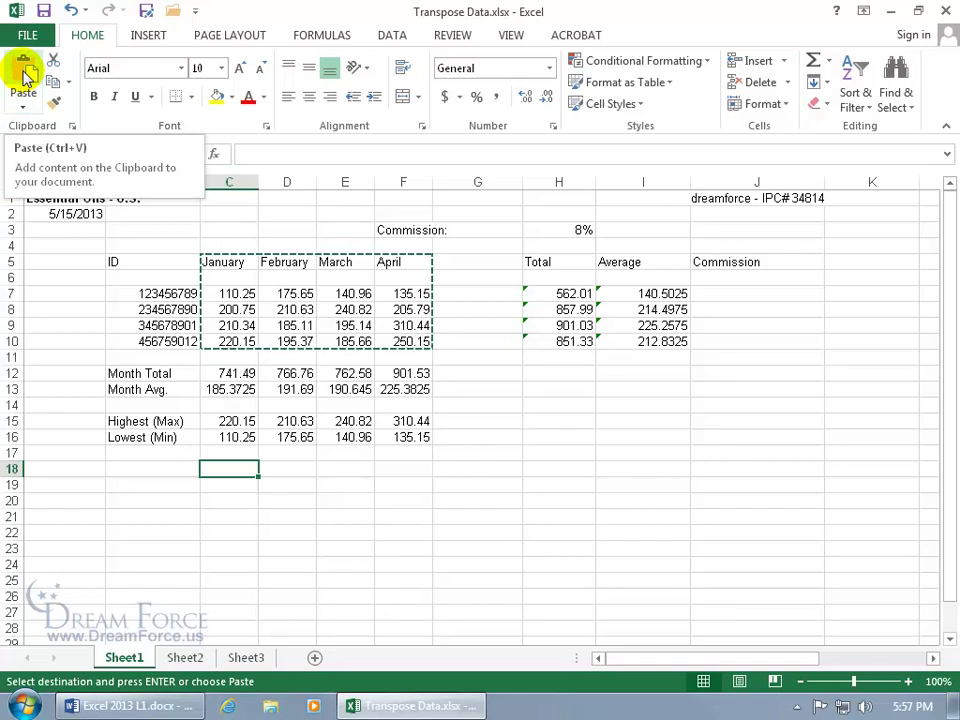
click(24, 97)
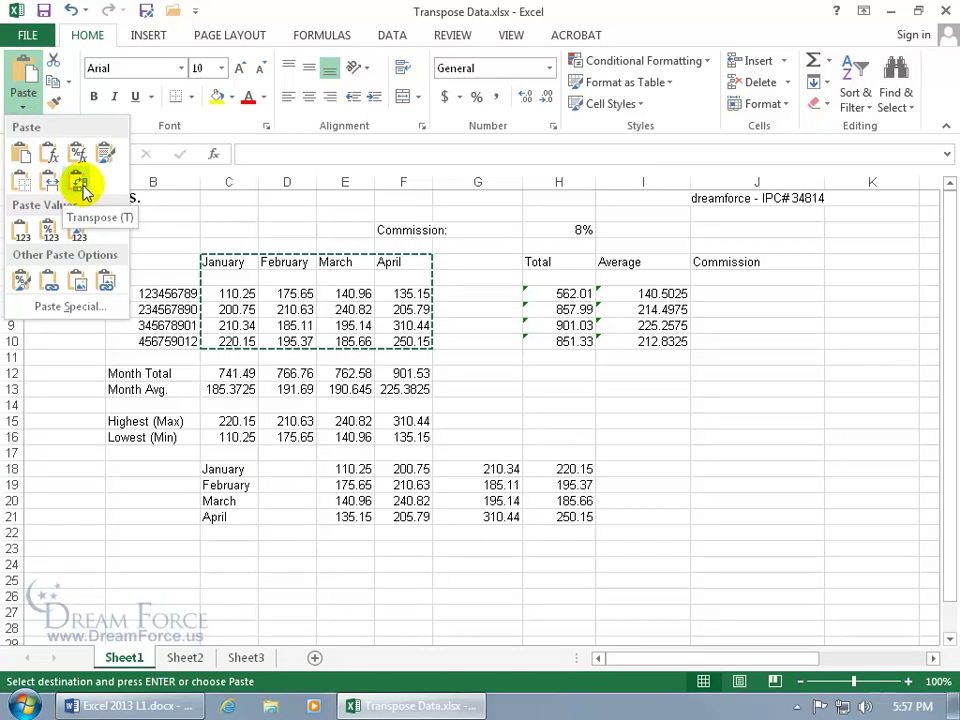
right_click(224, 474)
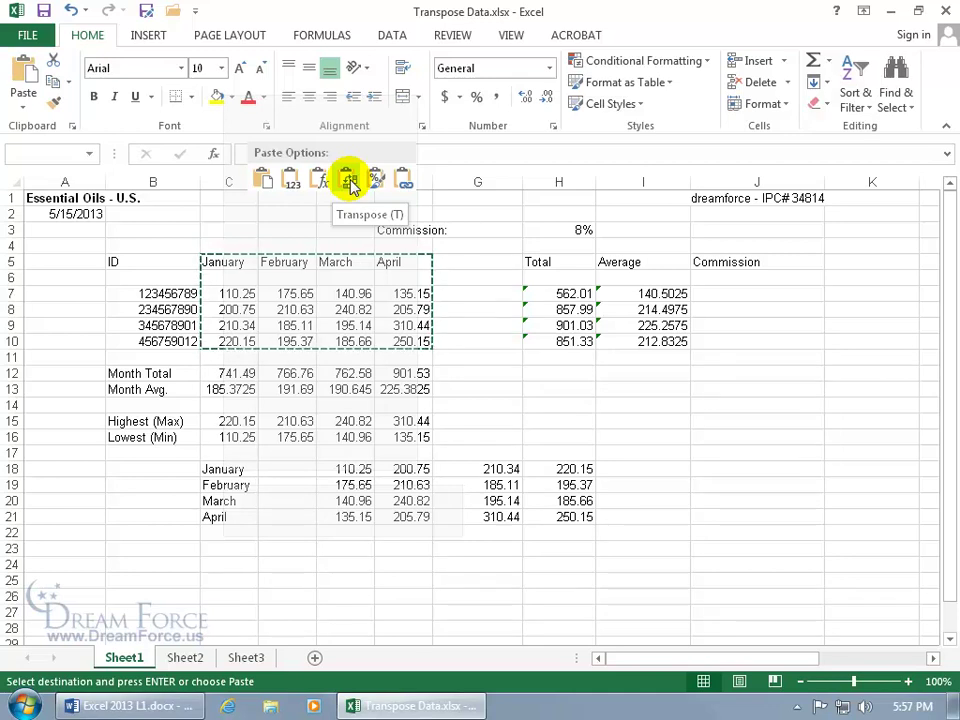
click(349, 185)
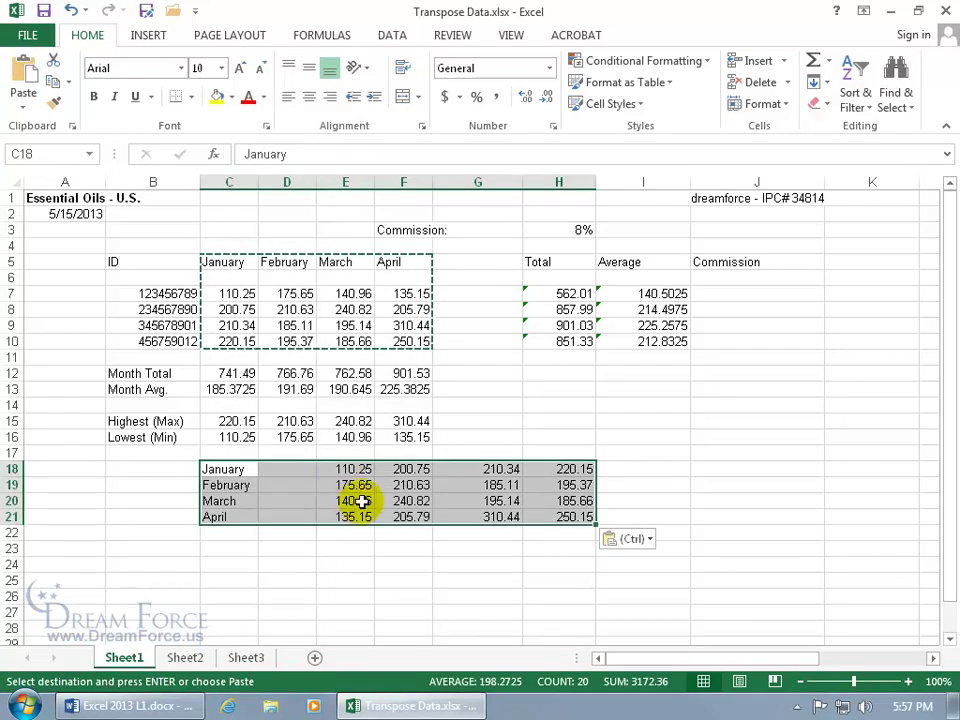
right_click(368, 494)
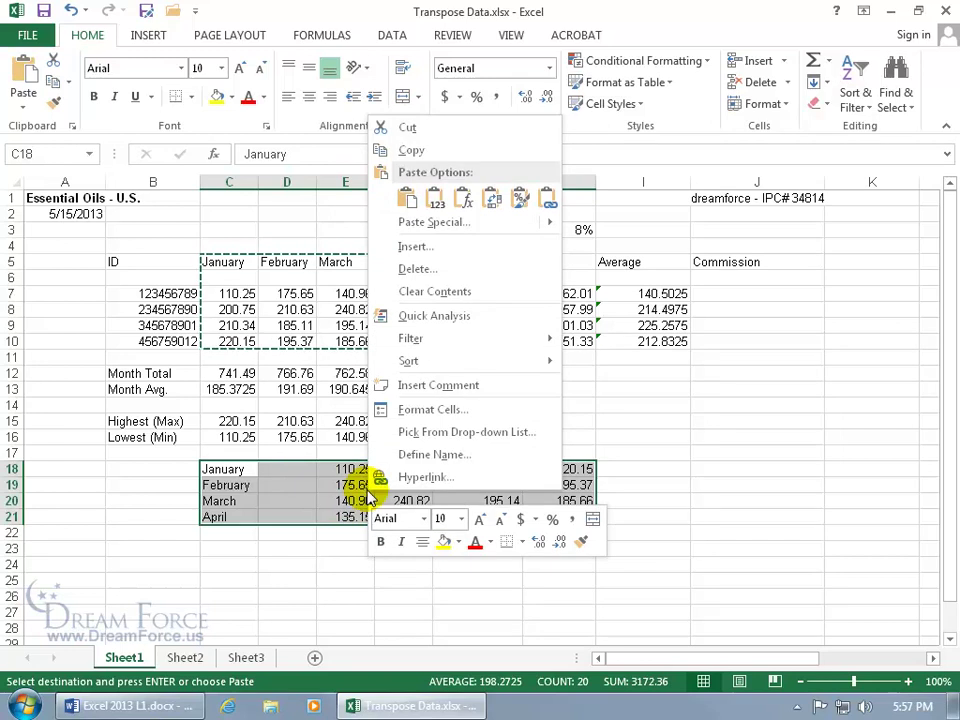
click(420, 152)
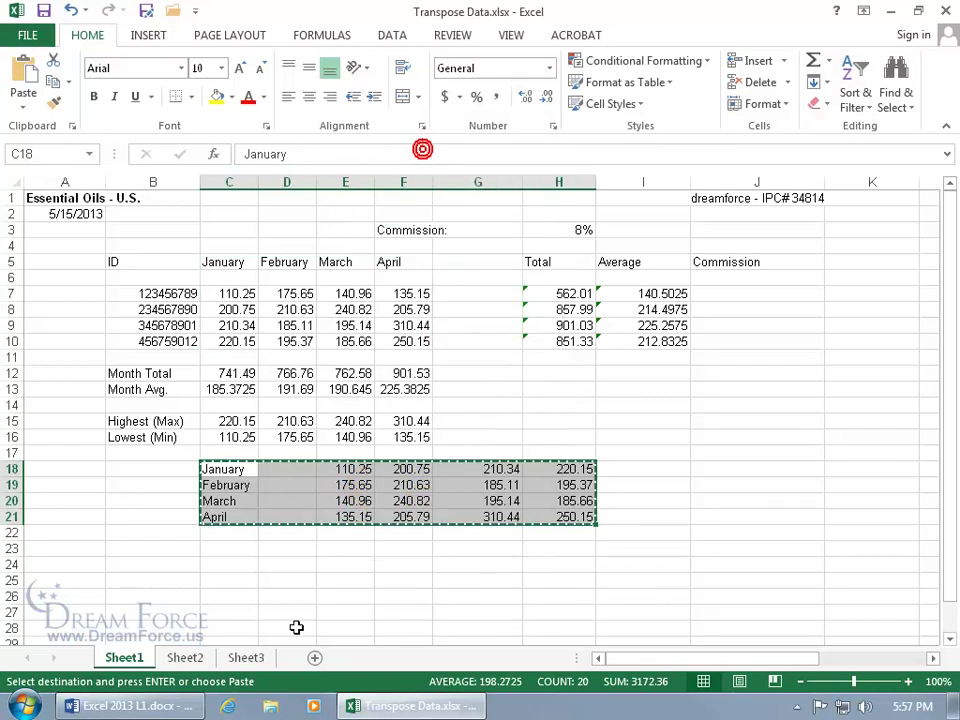
right_click(241, 564)
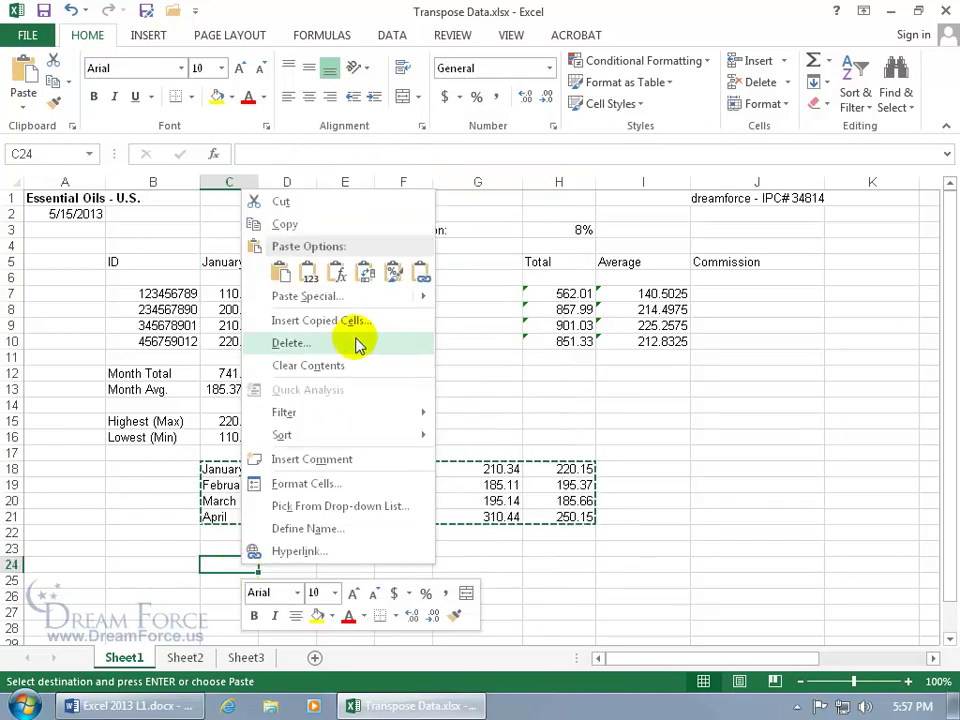
click(365, 274)
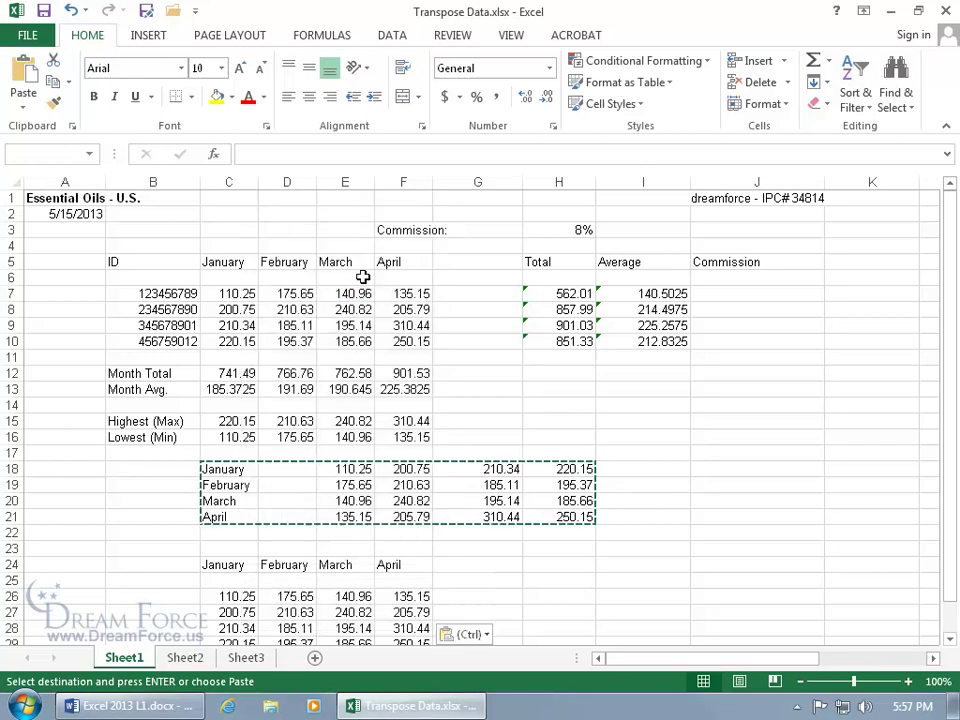
scroll(505, 558, down, 1)
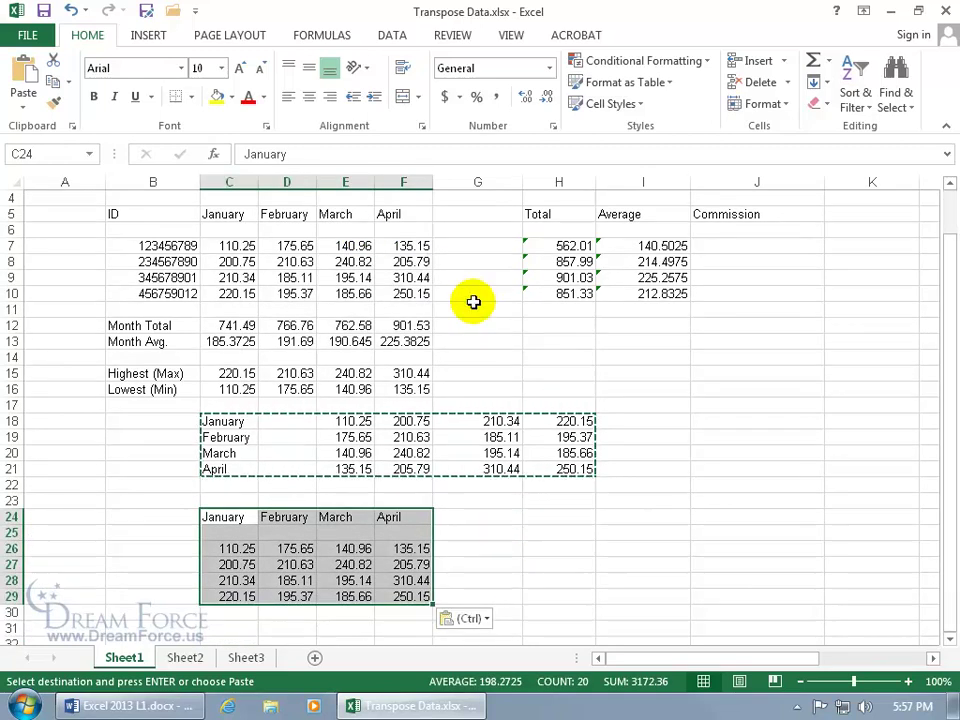
drag(152, 418, 617, 595)
key(Delete)
drag(950, 336, 945, 276)
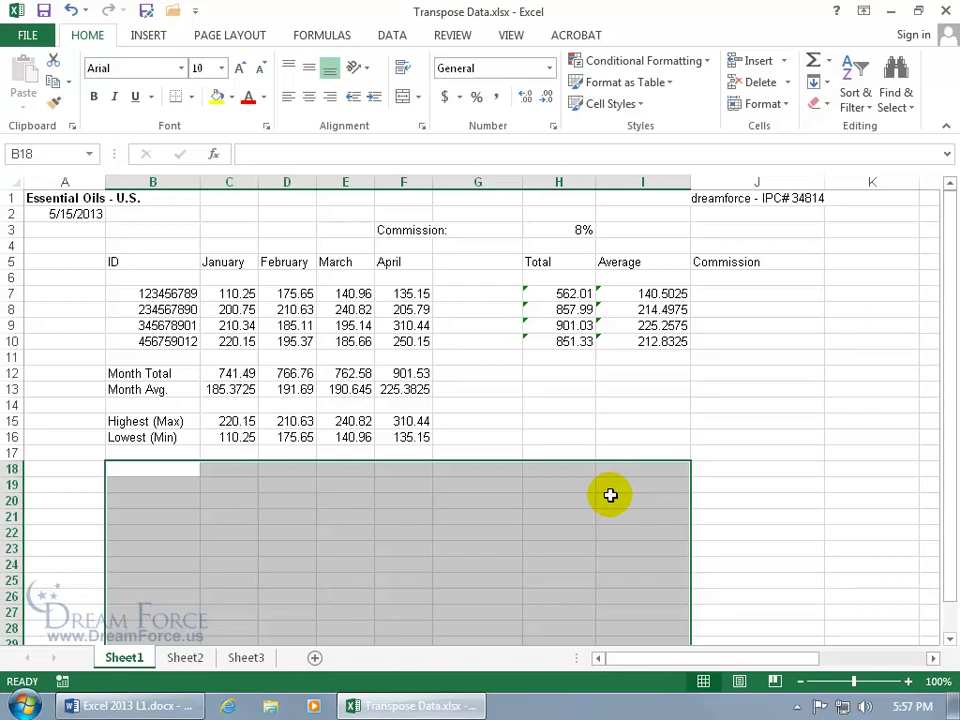
click(66, 199)
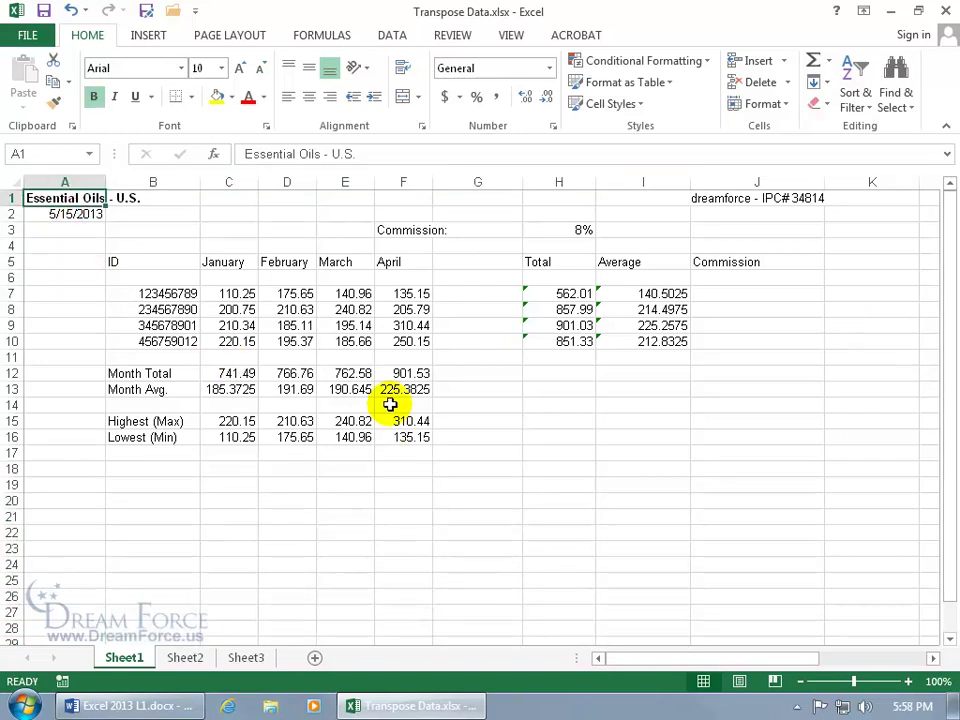
Copy the Month Total and Month Avg. rows.
click(236, 374)
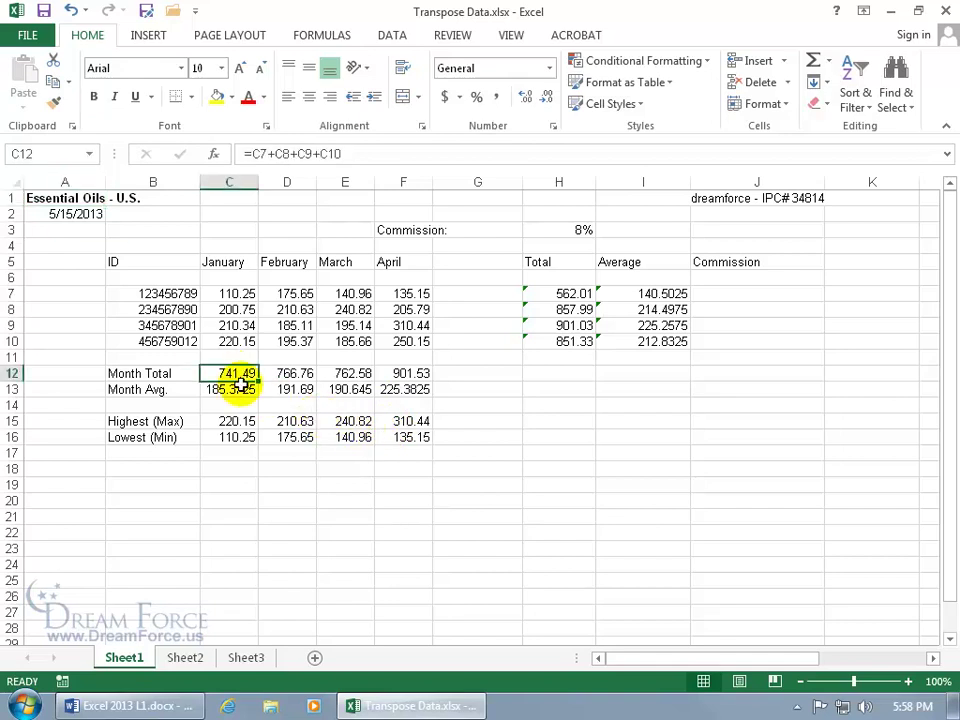
click(241, 389)
drag(172, 373, 399, 385)
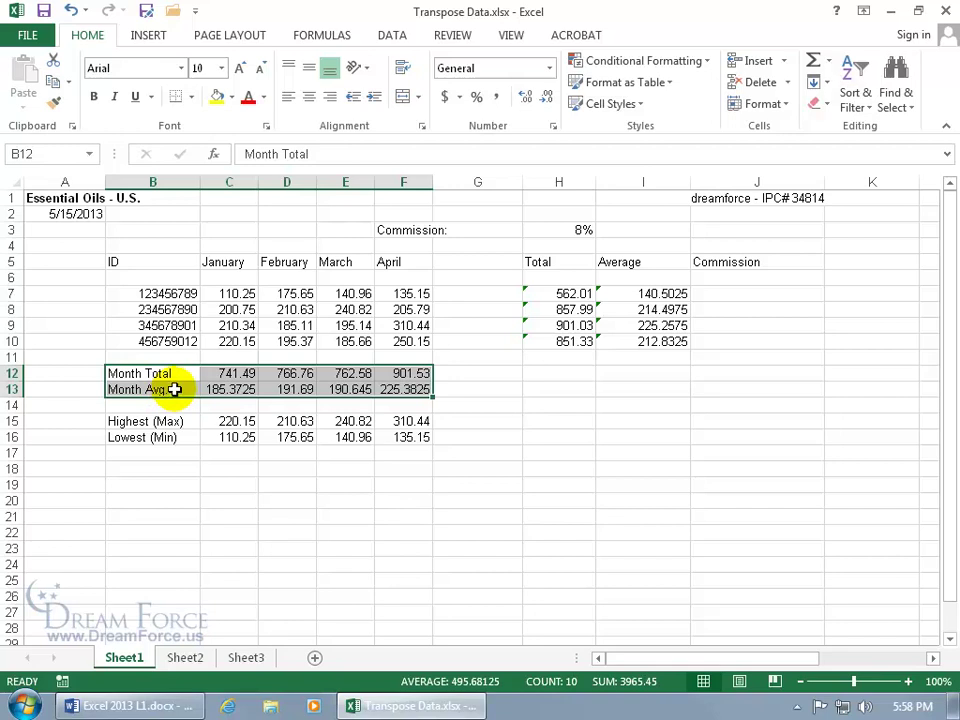
right_click(189, 388)
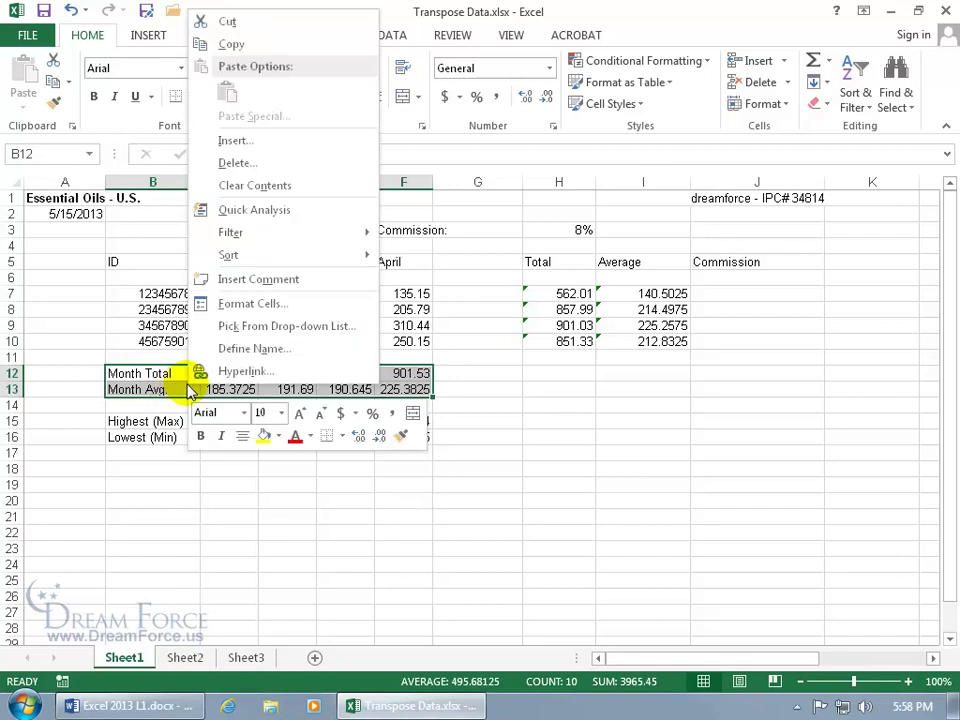
click(238, 45)
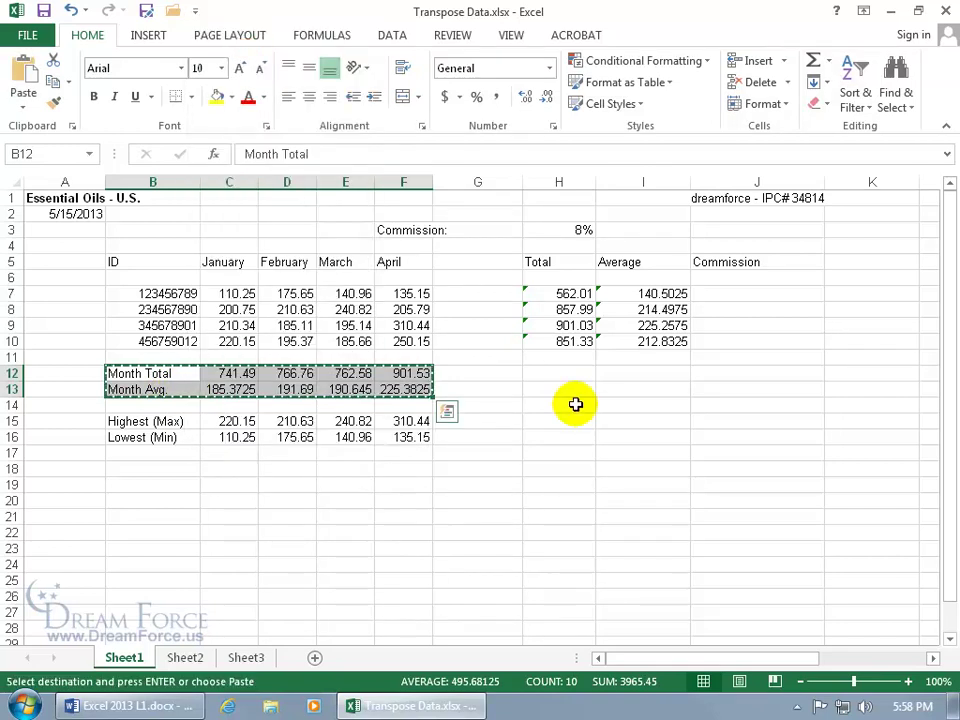
Paste the copied rows transposed at H14 and inspect H15's formula.
click(576, 404)
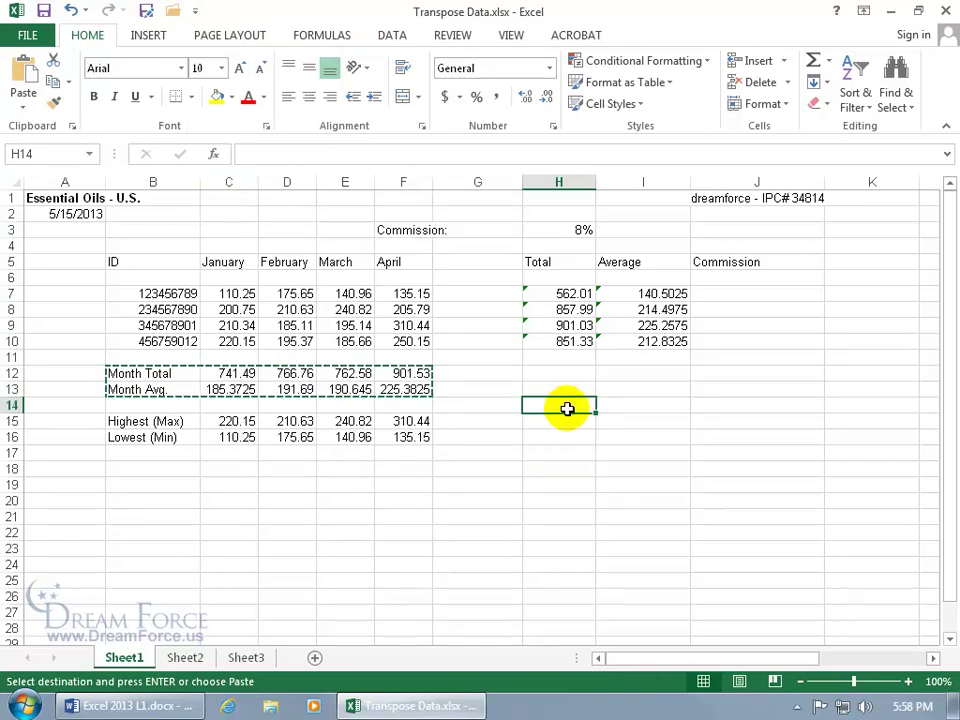
right_click(569, 409)
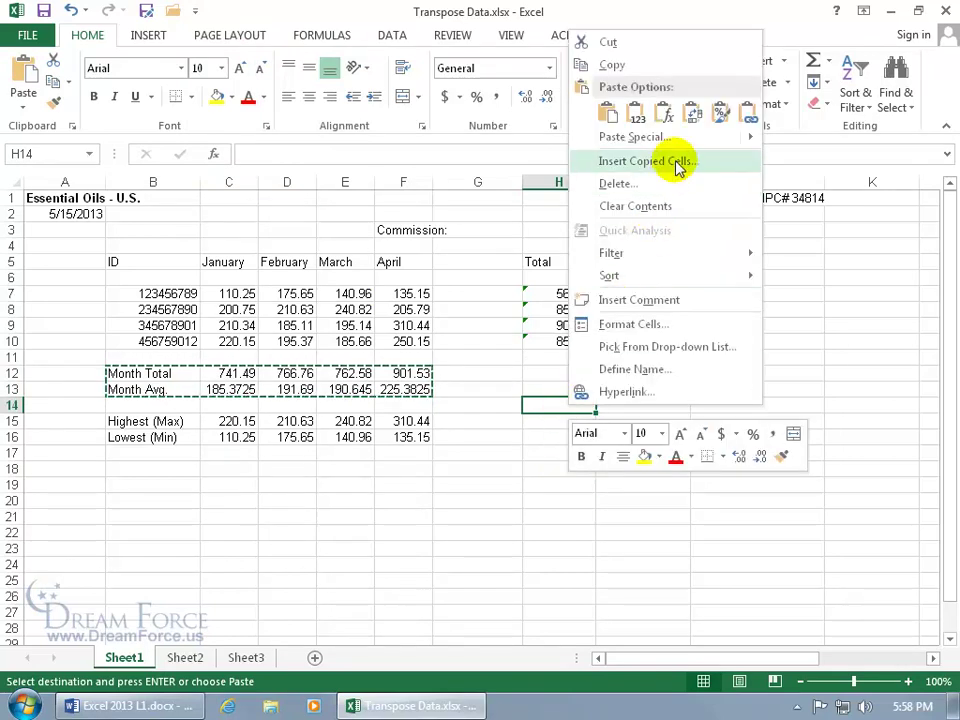
click(692, 114)
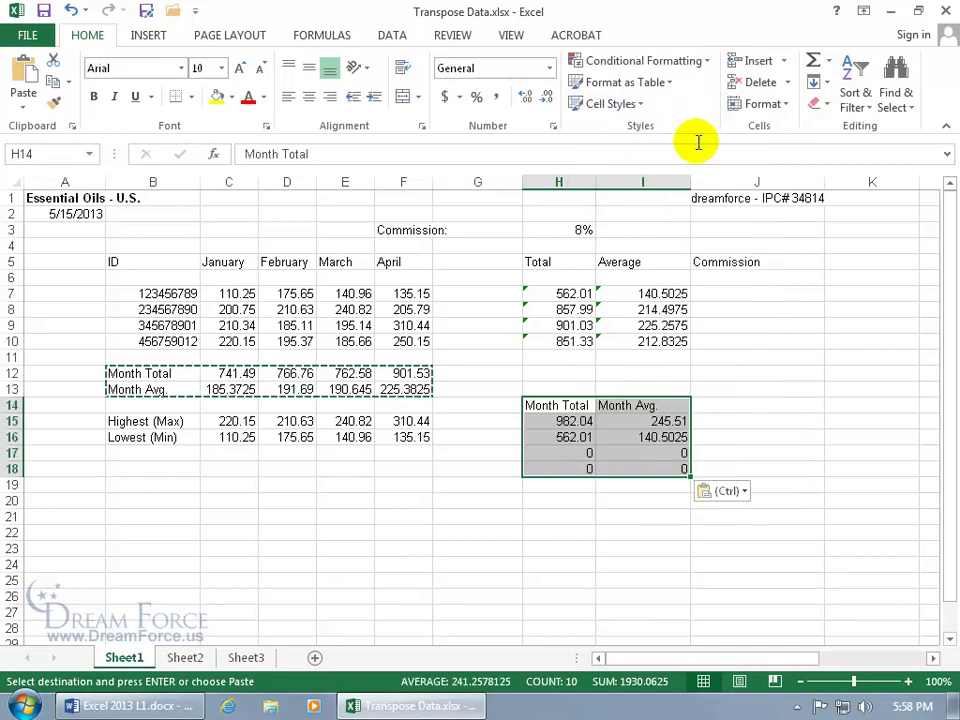
click(572, 421)
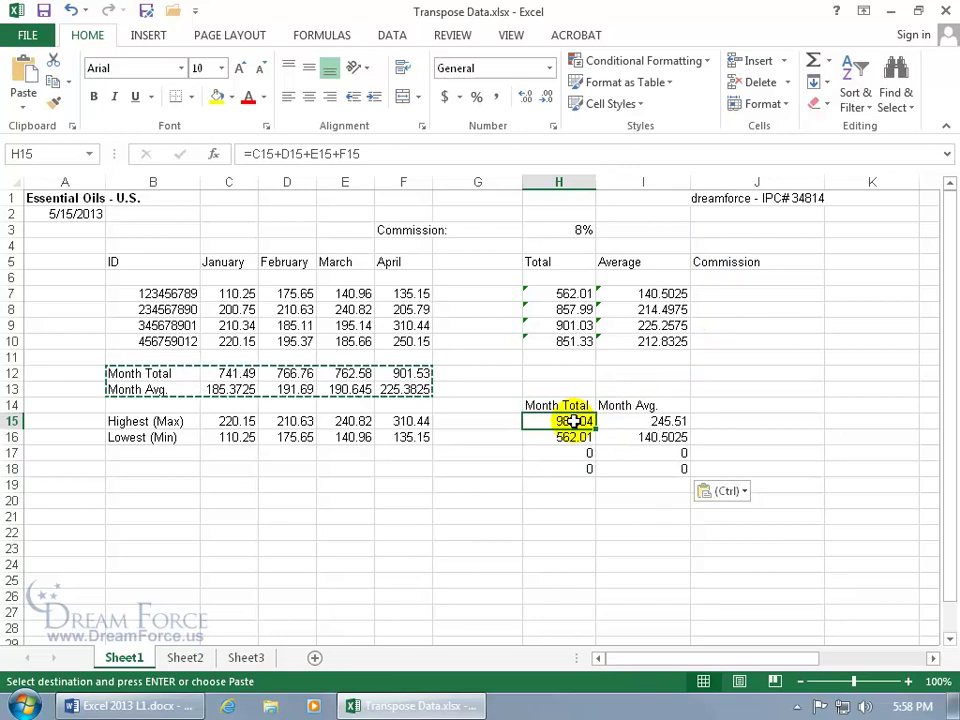
Compare C12's Month Total formula with the transposed formulas in H15, H16 and H17.
click(240, 372)
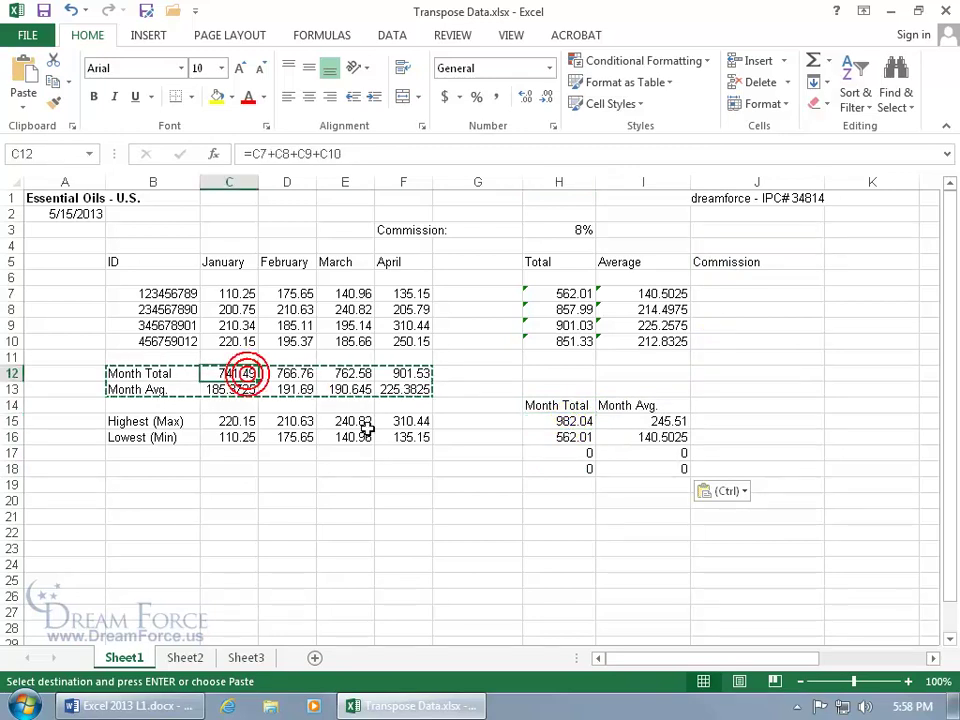
double_click(558, 421)
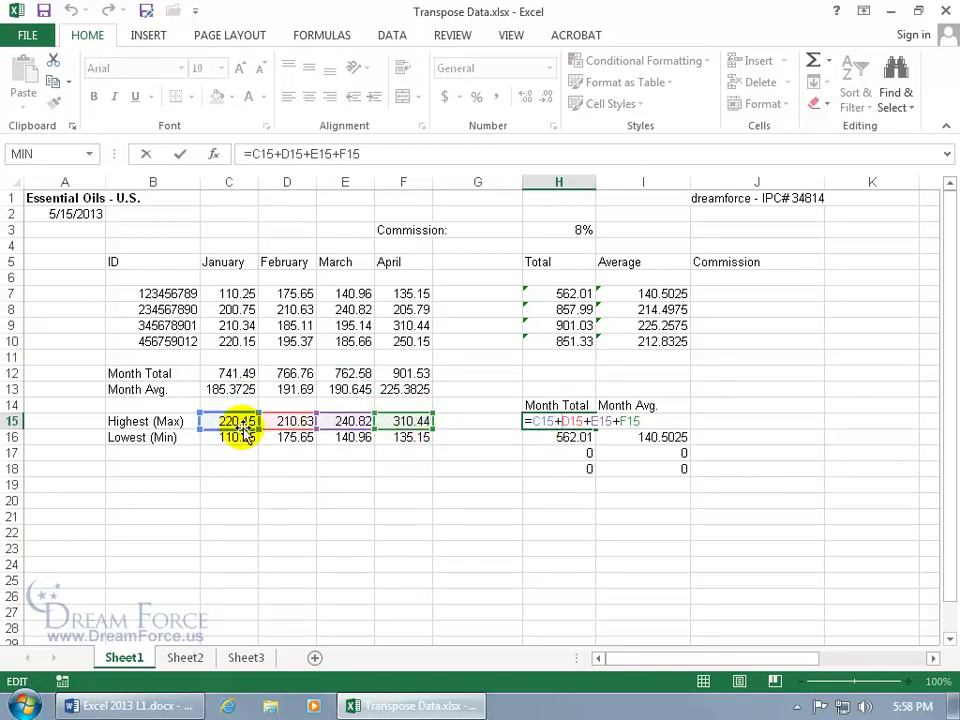
key(ctrl+Return)
click(570, 437)
double_click(574, 437)
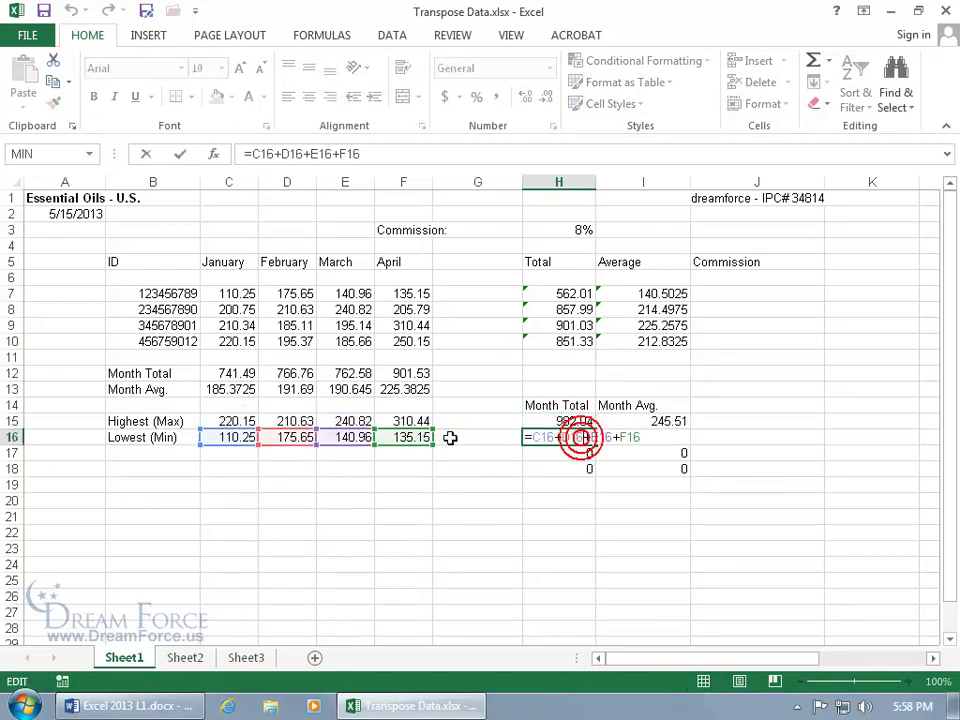
key(ctrl+Return)
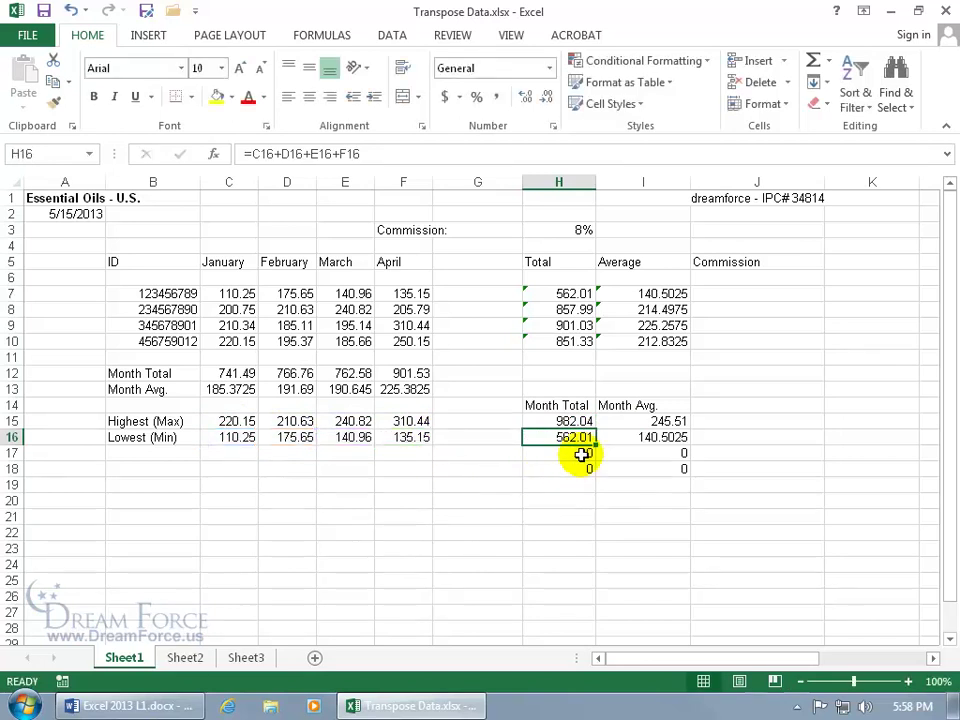
click(582, 455)
double_click(582, 455)
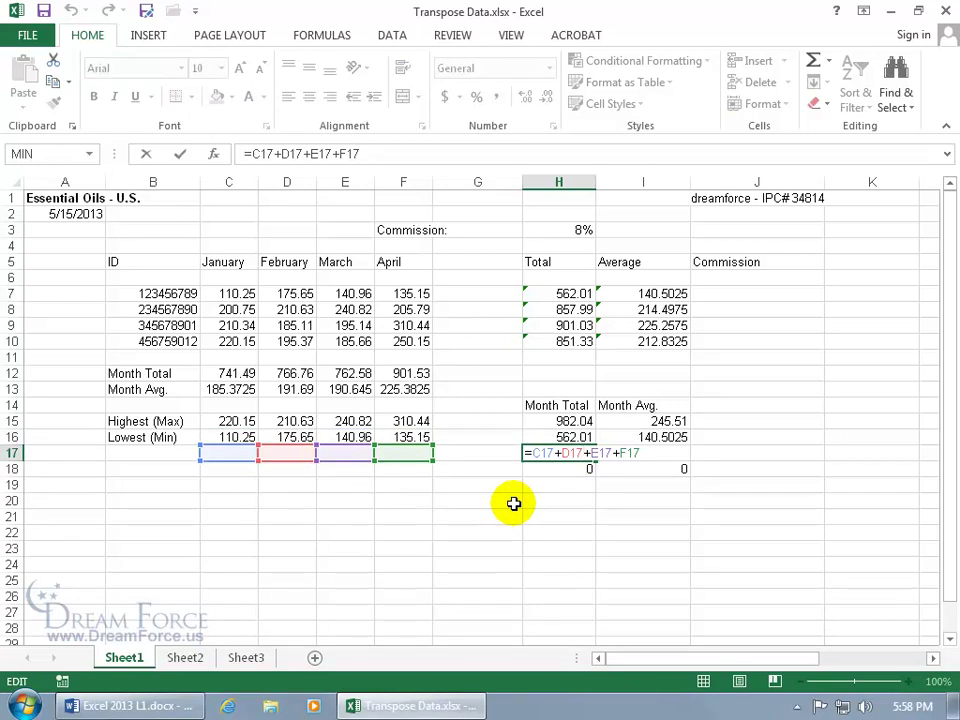
key(ctrl+Return)
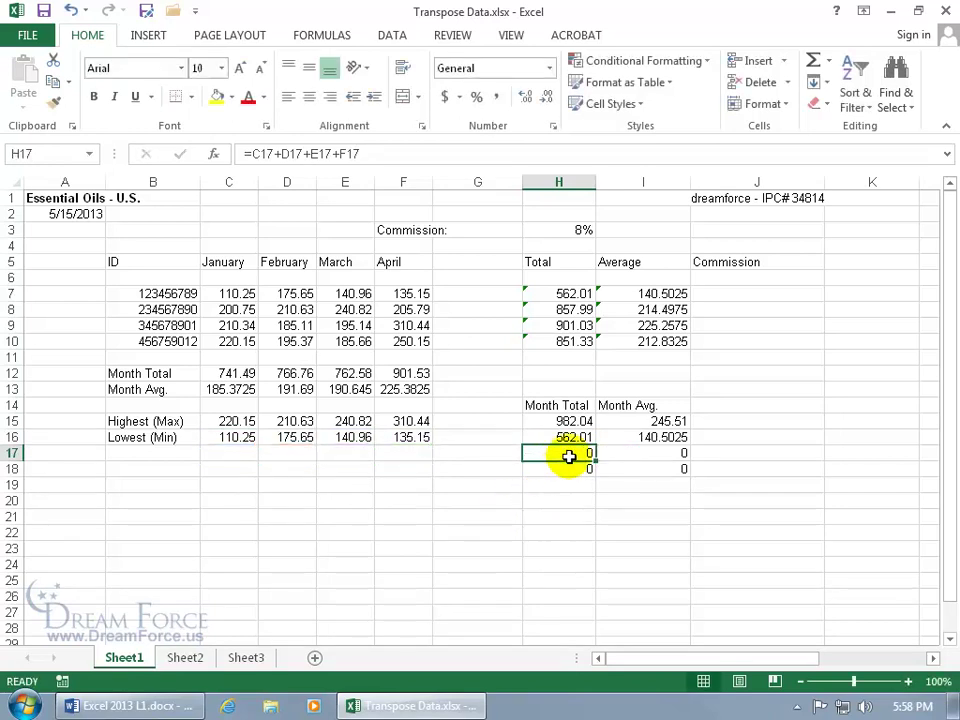
Repoint H15's references to C7, C8, C9 and C10 so it shows 741.49.
click(582, 421)
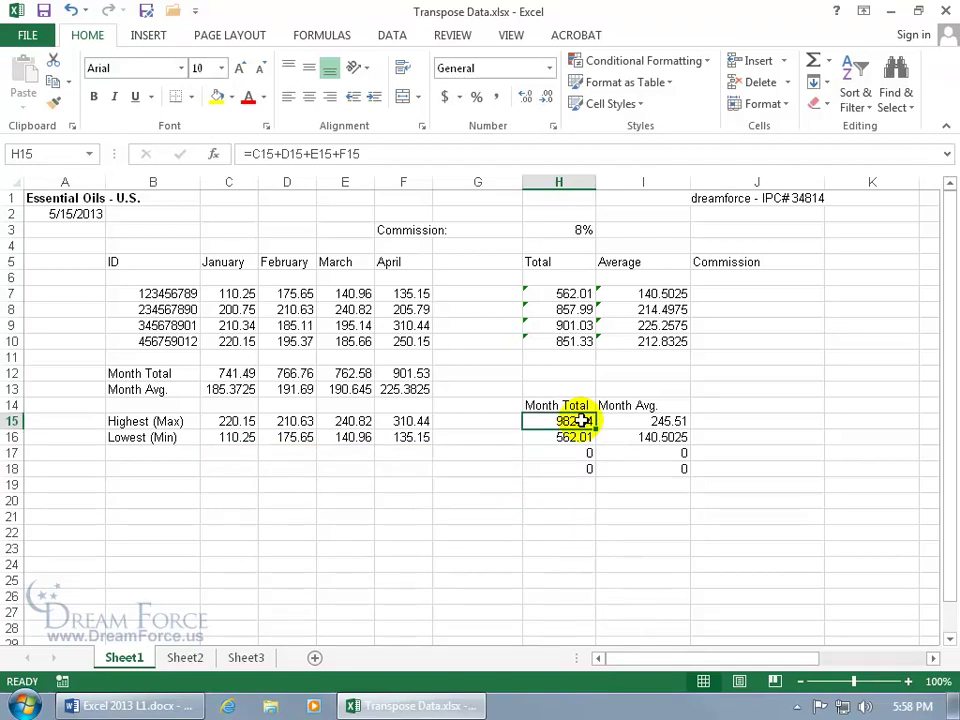
double_click(582, 421)
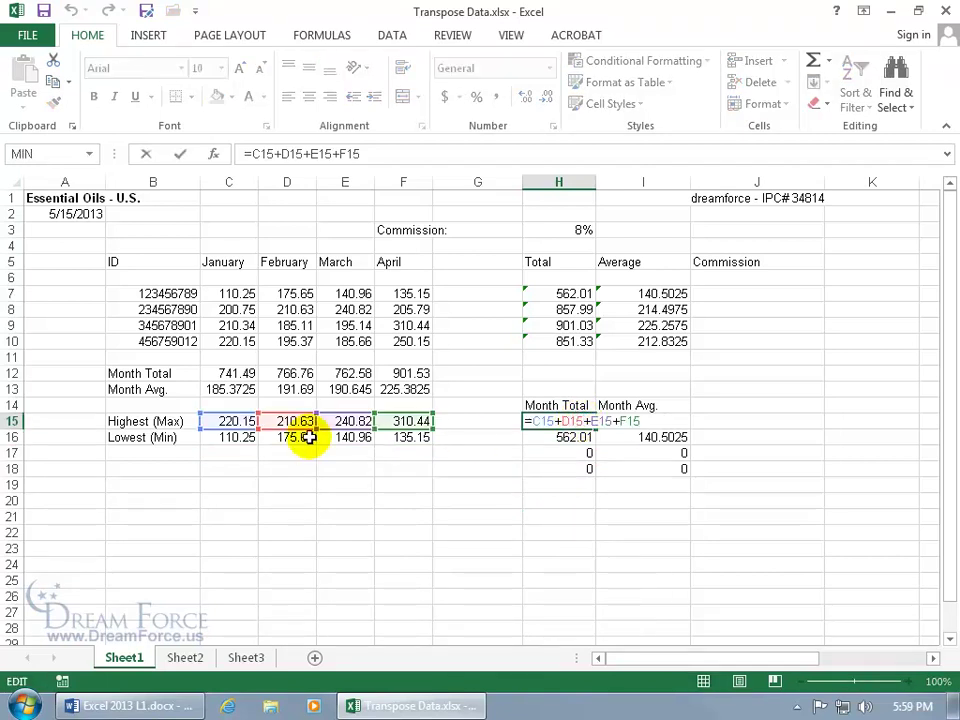
drag(242, 415, 250, 294)
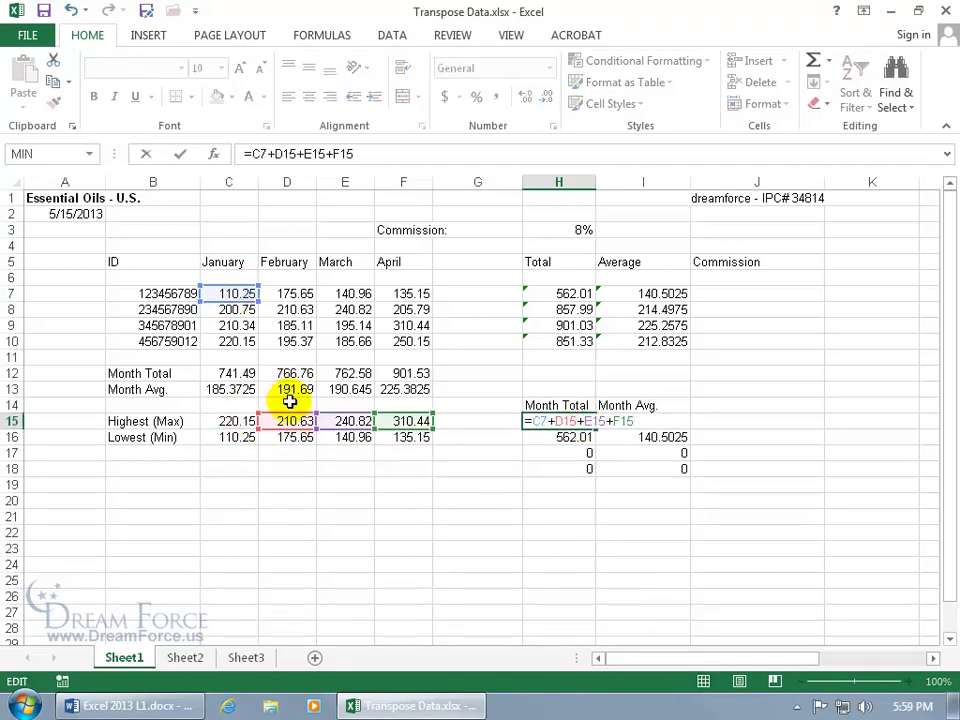
drag(298, 421, 242, 312)
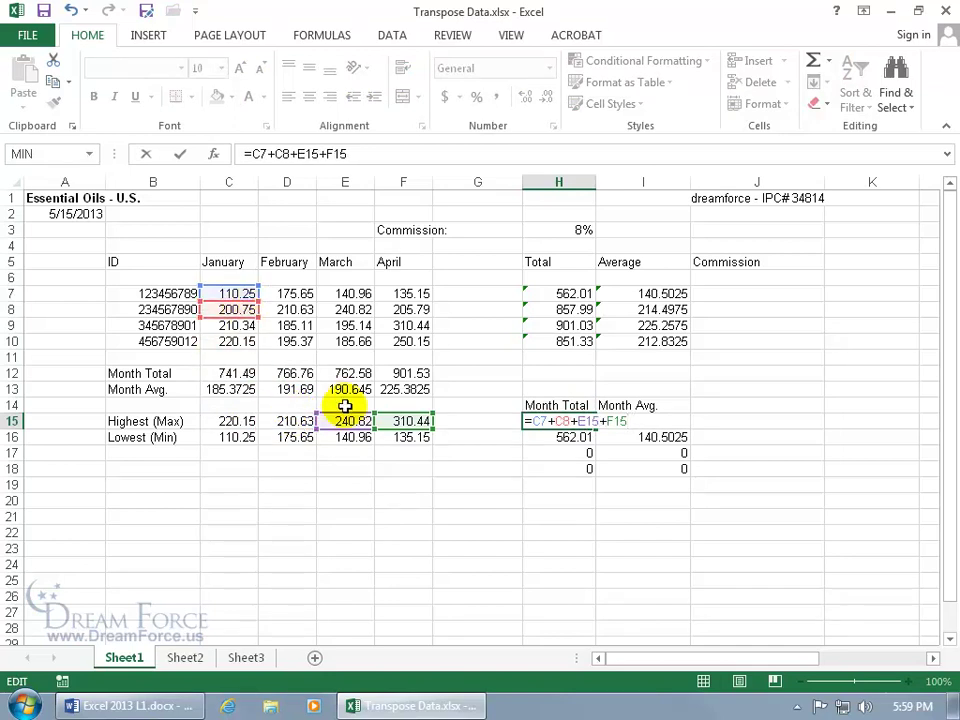
drag(350, 419, 250, 326)
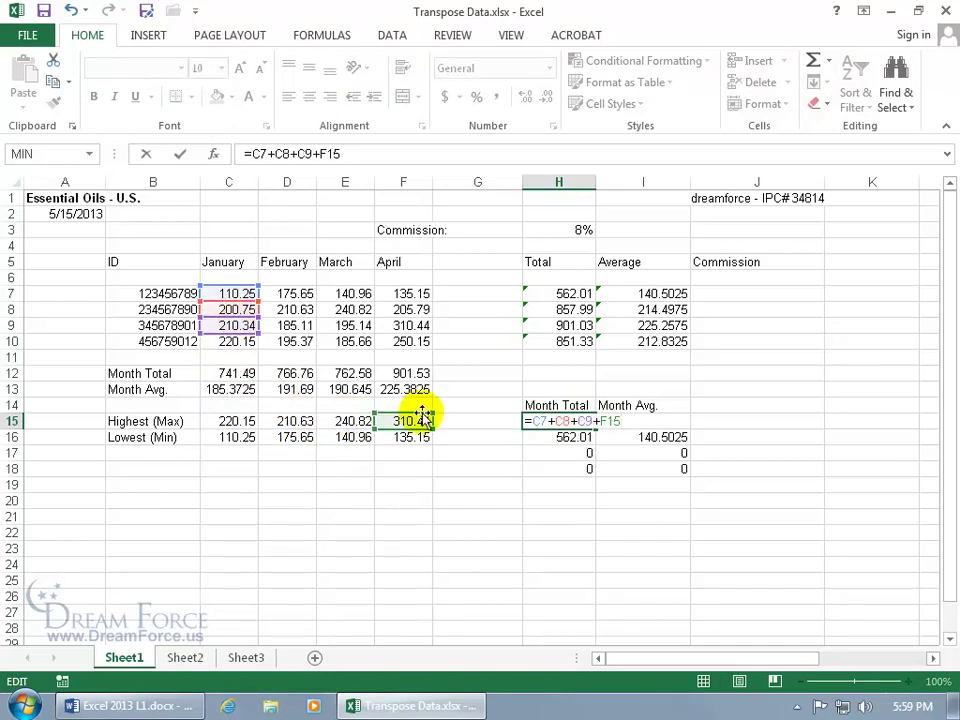
drag(420, 414, 240, 343)
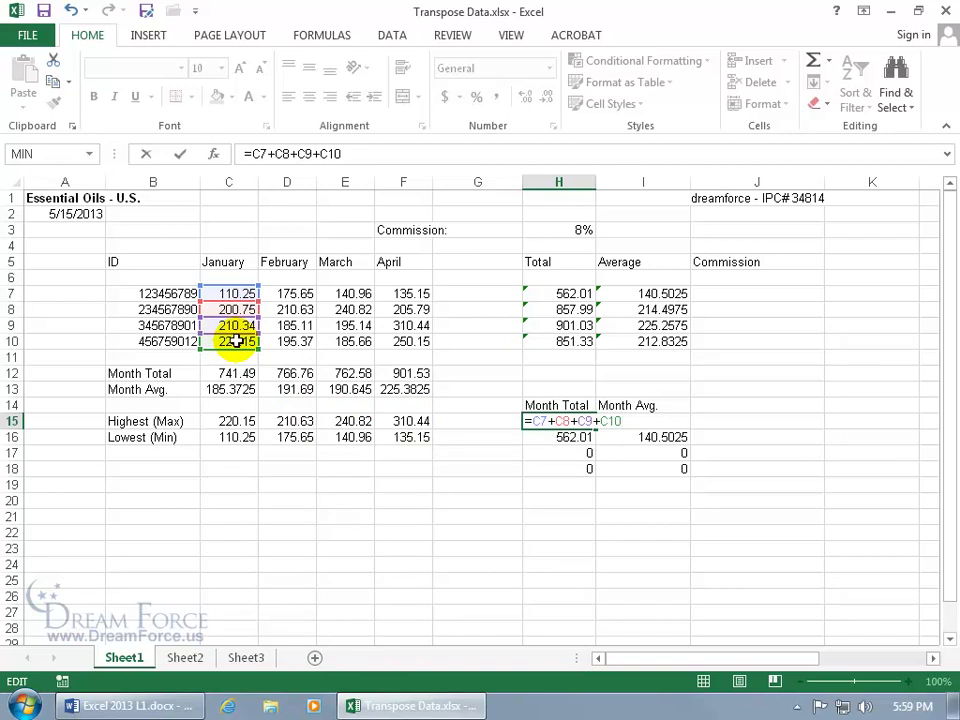
key(Return)
click(574, 422)
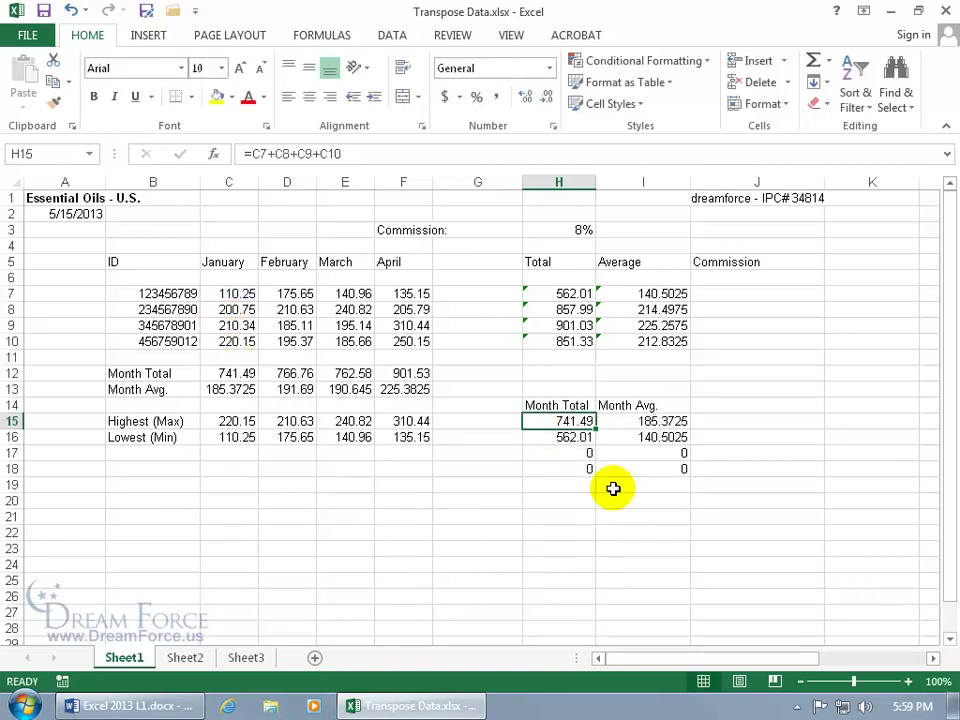
click(236, 372)
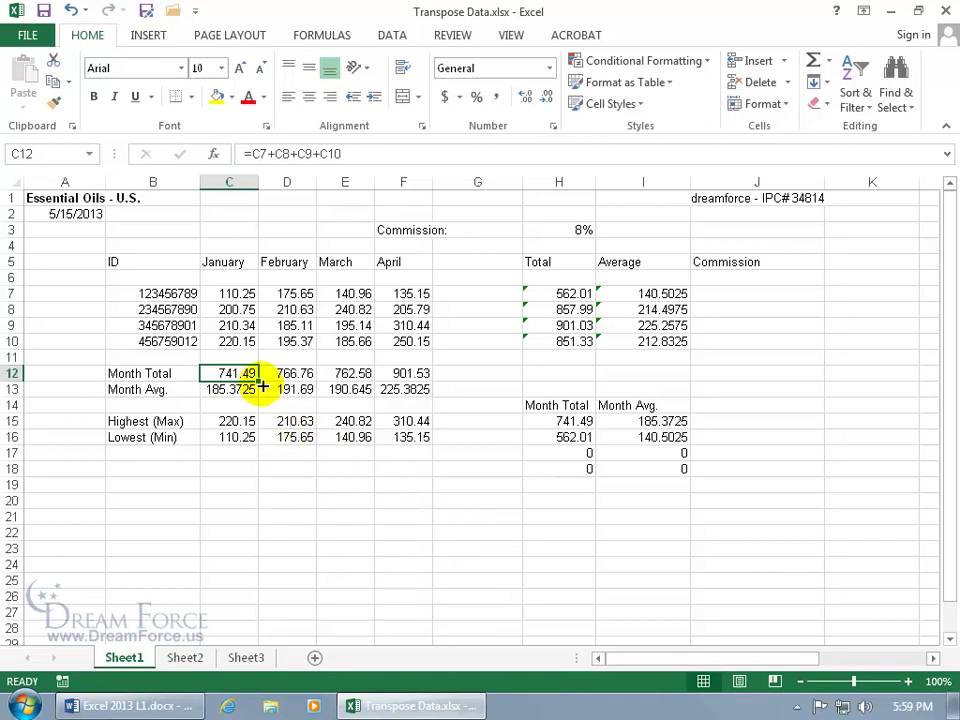
Inspect the Highest (Max) and Lowest (Min) formulas and copy rows B15:F16.
click(238, 419)
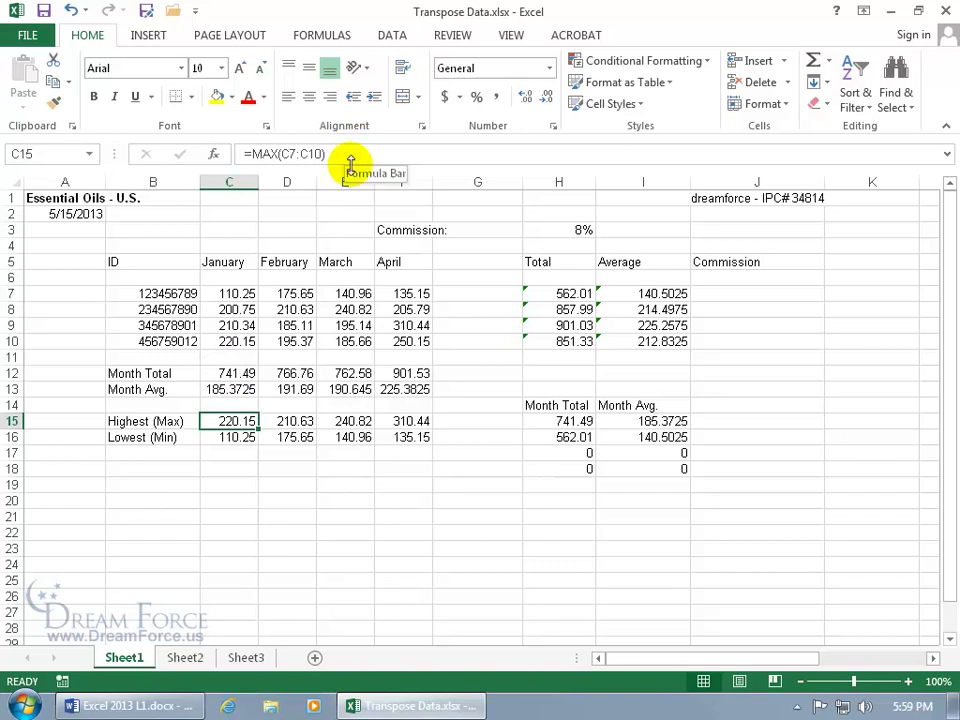
click(248, 437)
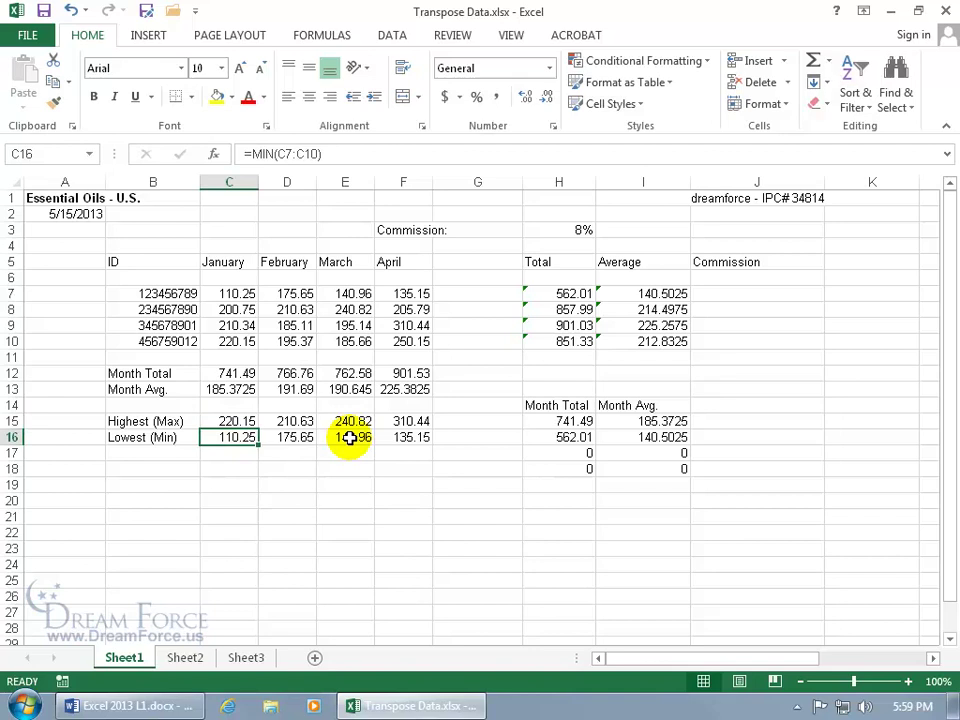
drag(167, 422, 416, 437)
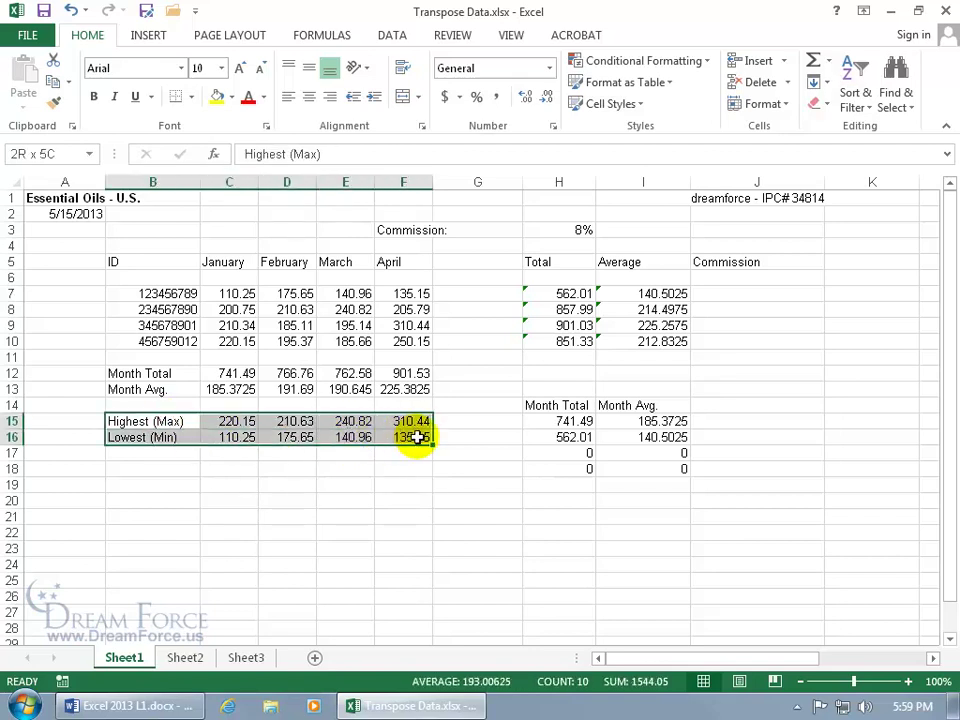
right_click(368, 440)
click(432, 99)
Paste the rows transposed at B19 and inspect the #REF! formula in B20.
right_click(185, 484)
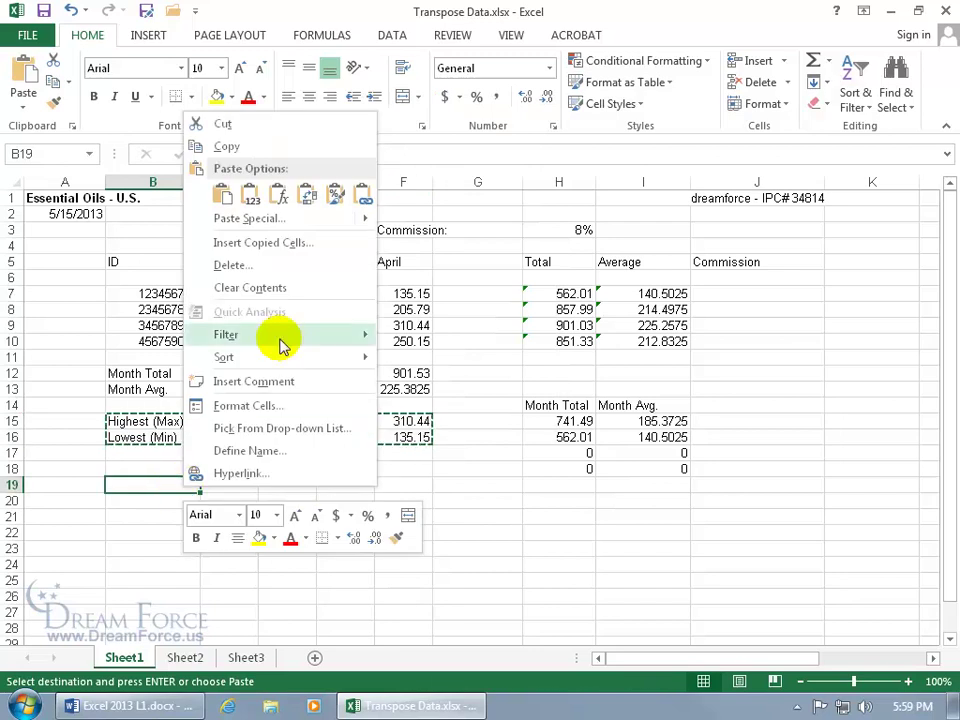
click(310, 193)
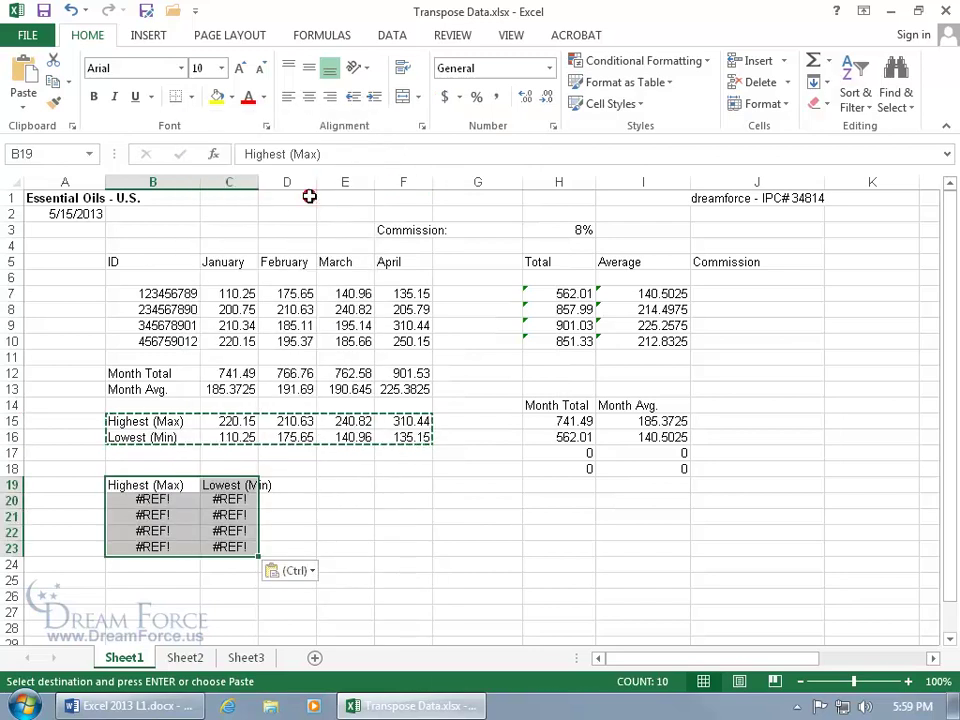
click(137, 501)
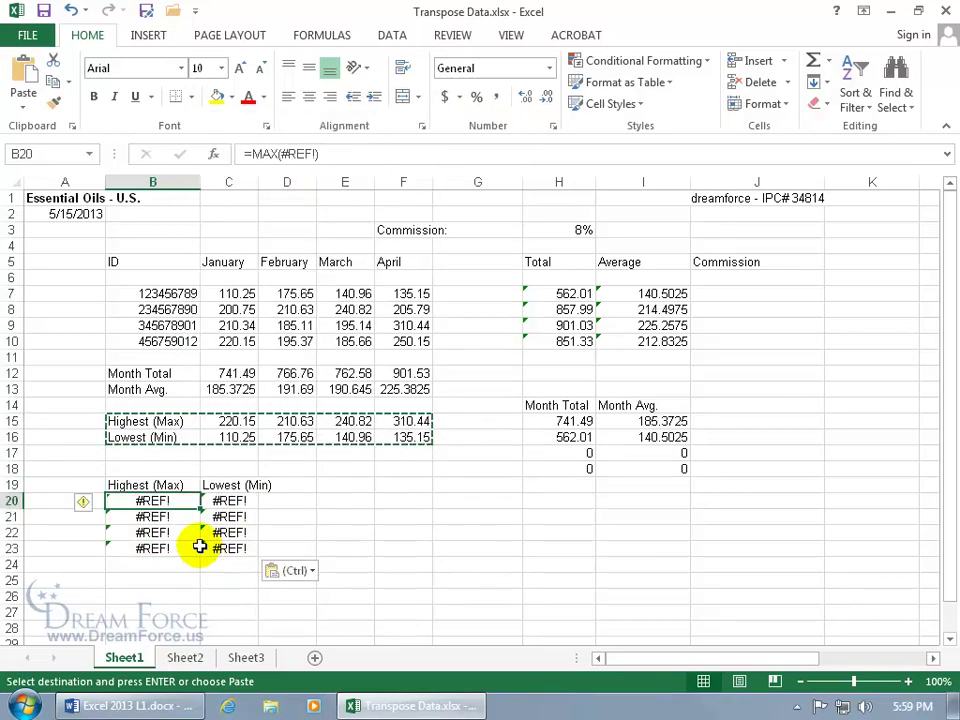
double_click(166, 502)
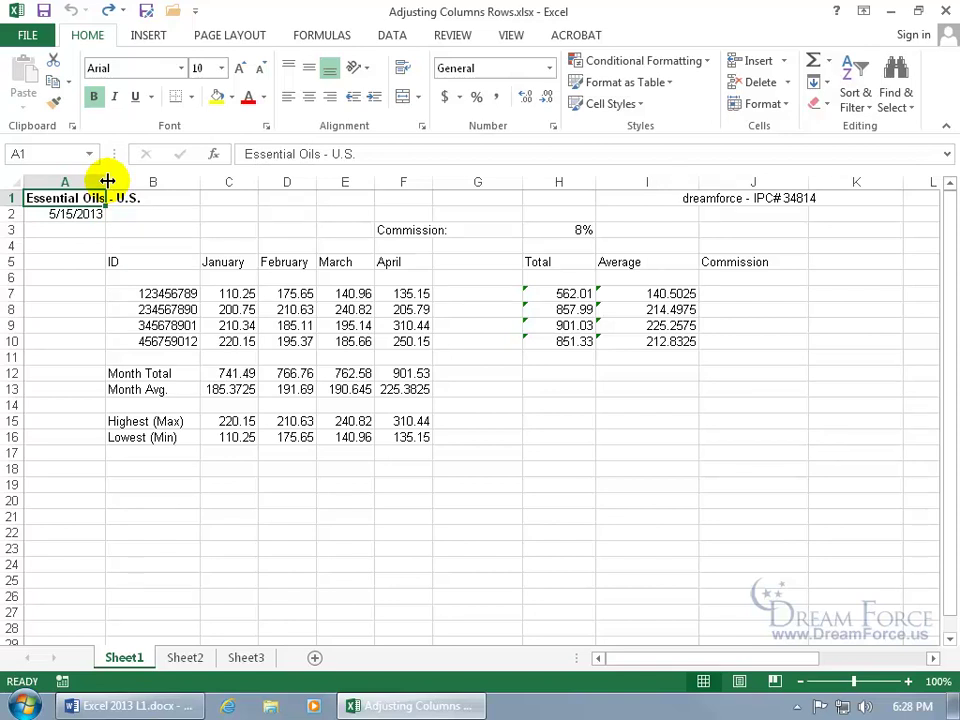
Widen column A slightly by dragging its header border, then select cell A6.
drag(107, 181, 107, 181)
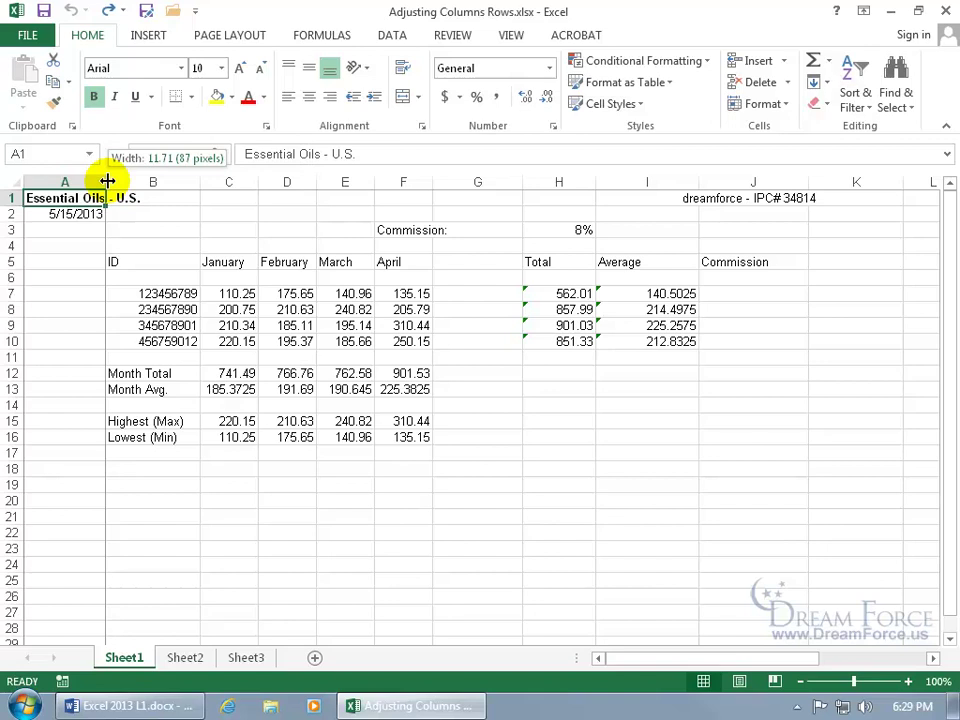
drag(107, 181, 107, 181)
mouse_move(107, 181)
mouse_down()
mouse_move(119, 181)
mouse_move(111, 181)
mouse_up()
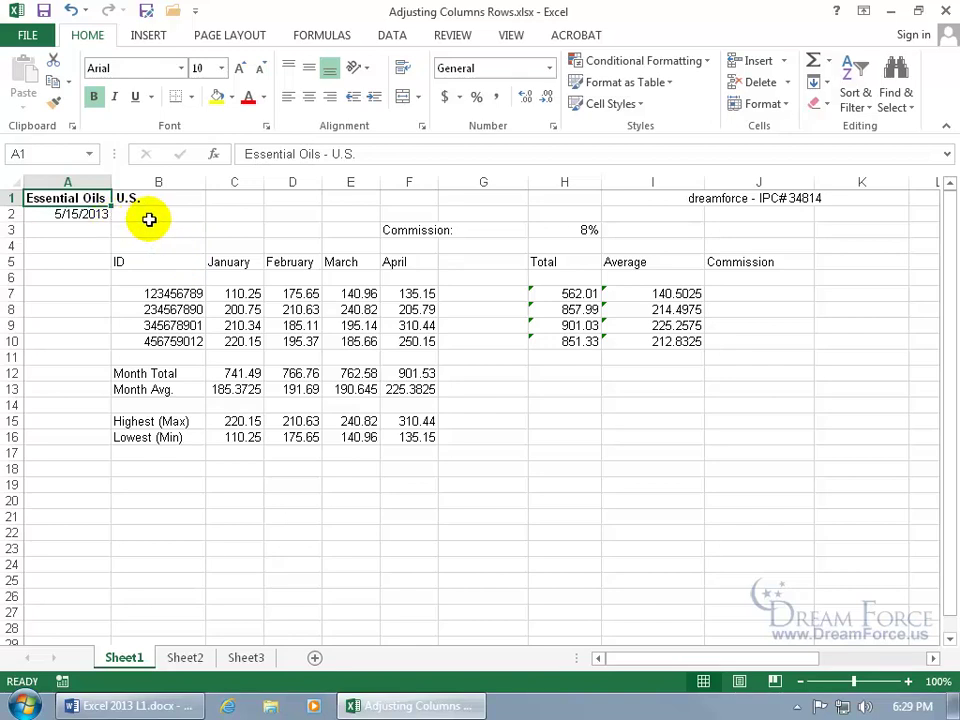
click(94, 275)
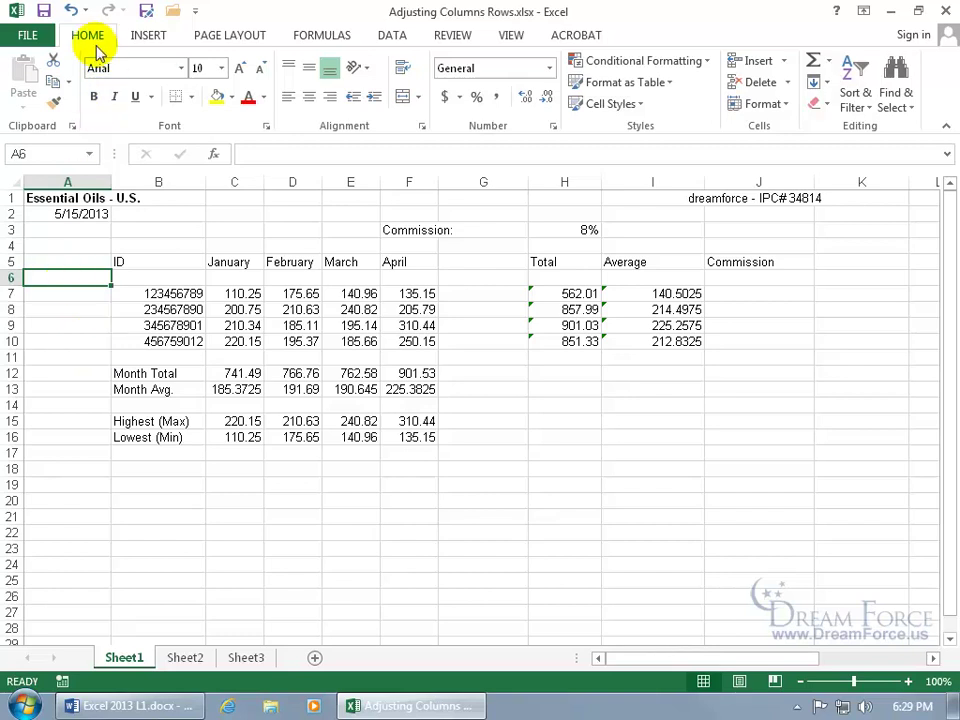
Open the Column Width setting from Home > Format and cancel it.
click(765, 104)
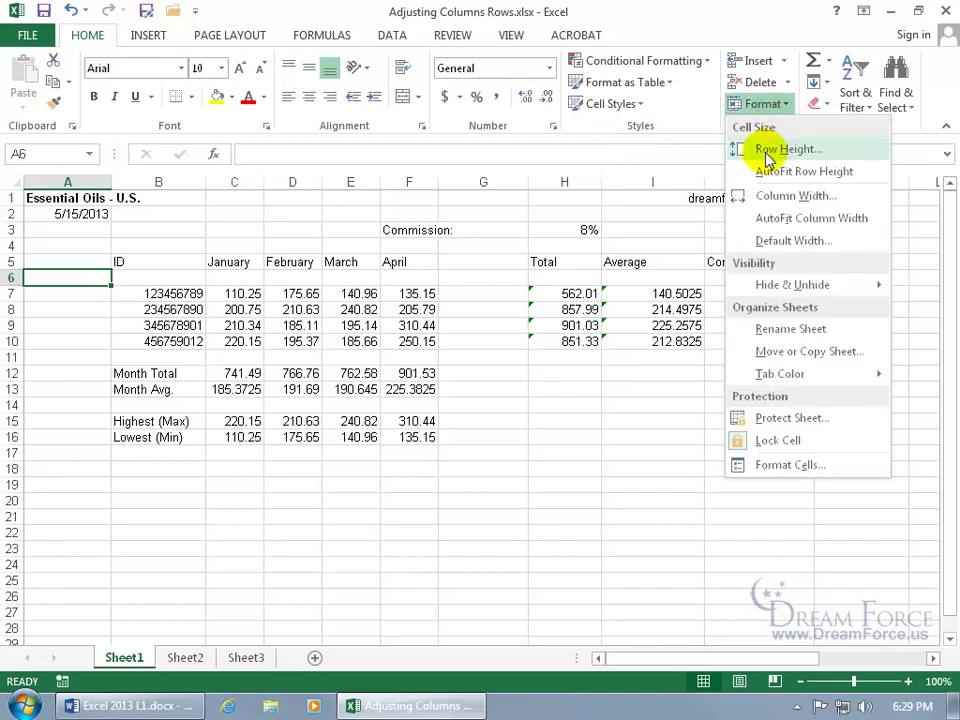
click(808, 195)
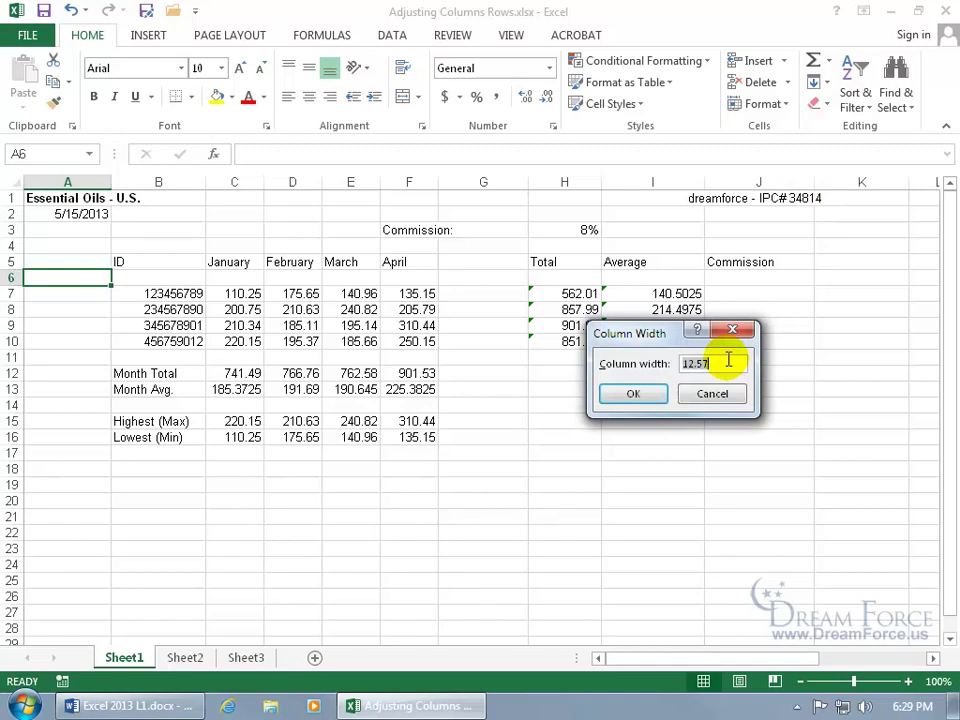
click(717, 395)
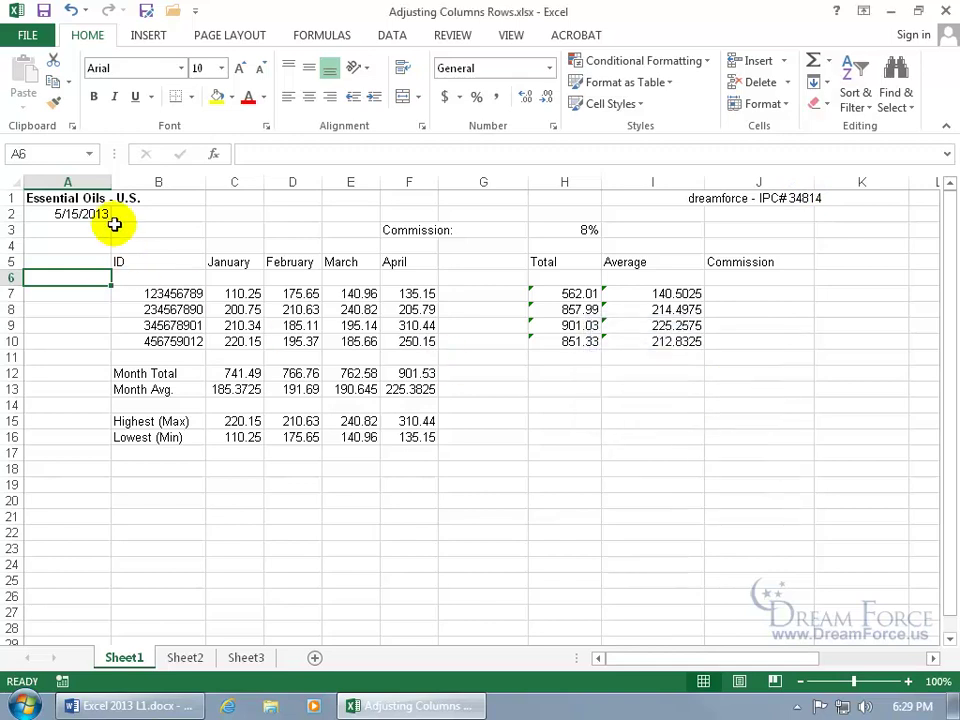
Set column A's width to 20, then narrow it back so the title spills over.
right_click(80, 183)
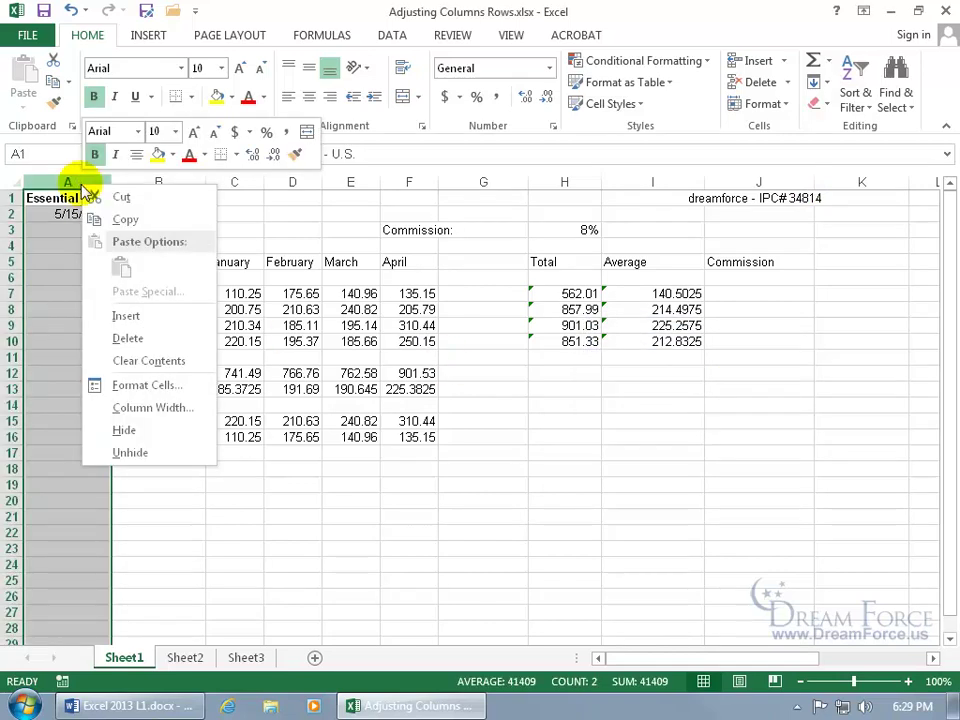
click(130, 409)
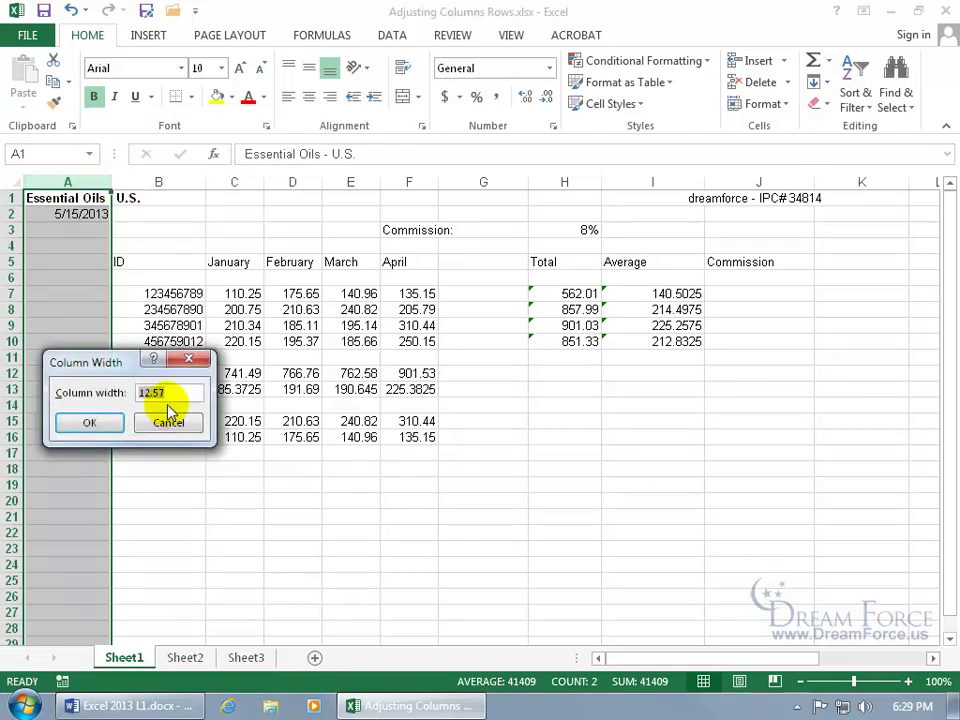
text(20)
key(Return)
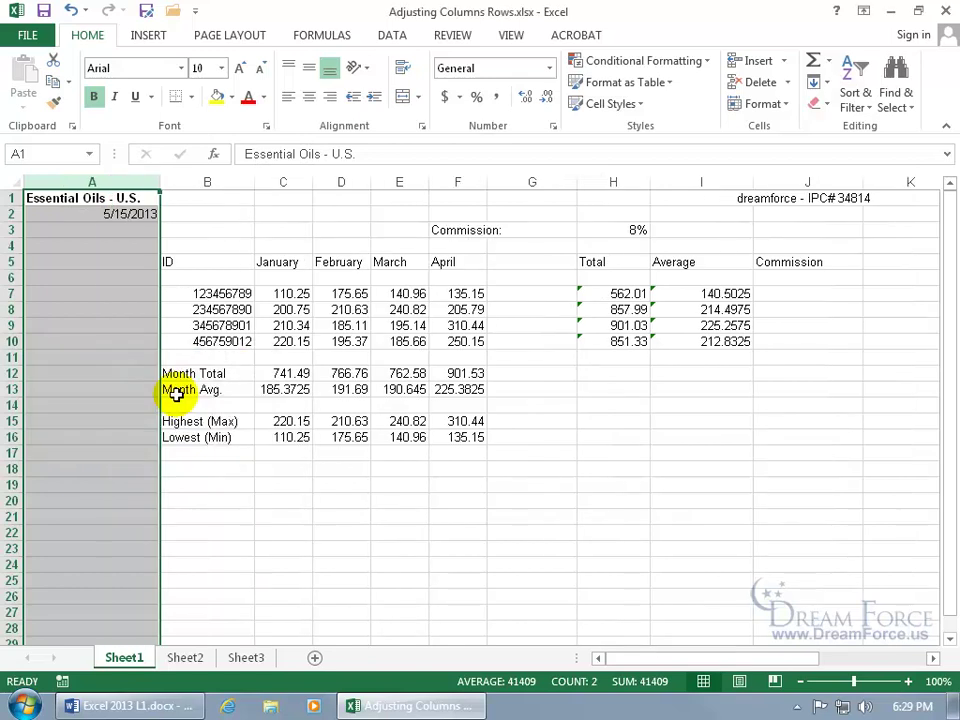
drag(160, 183, 111, 186)
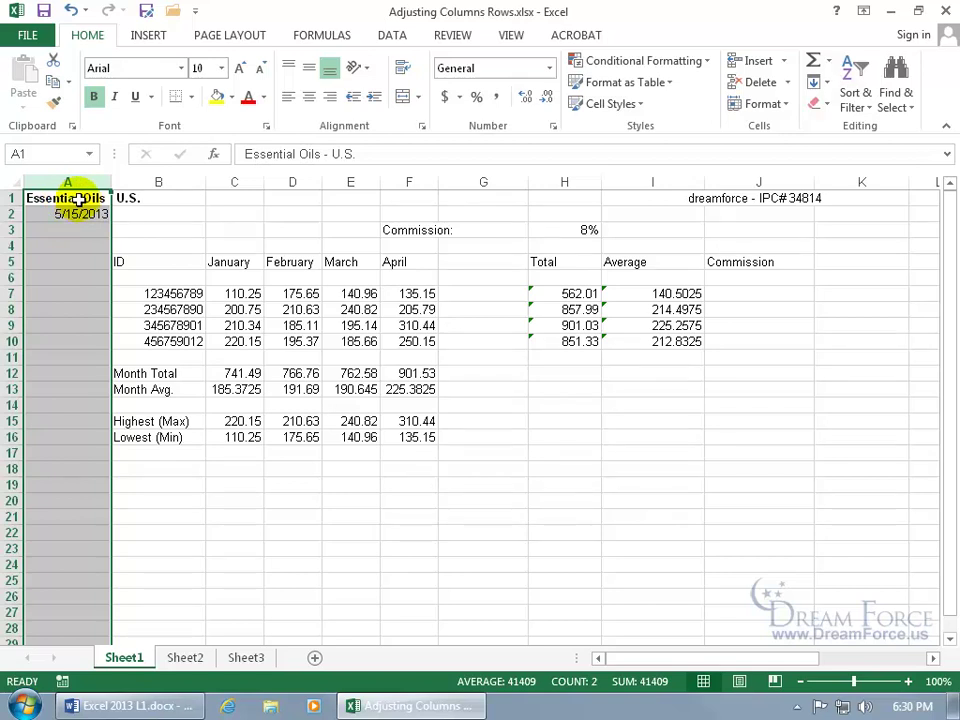
Replace U.S. in cell B1 with 51.
click(129, 197)
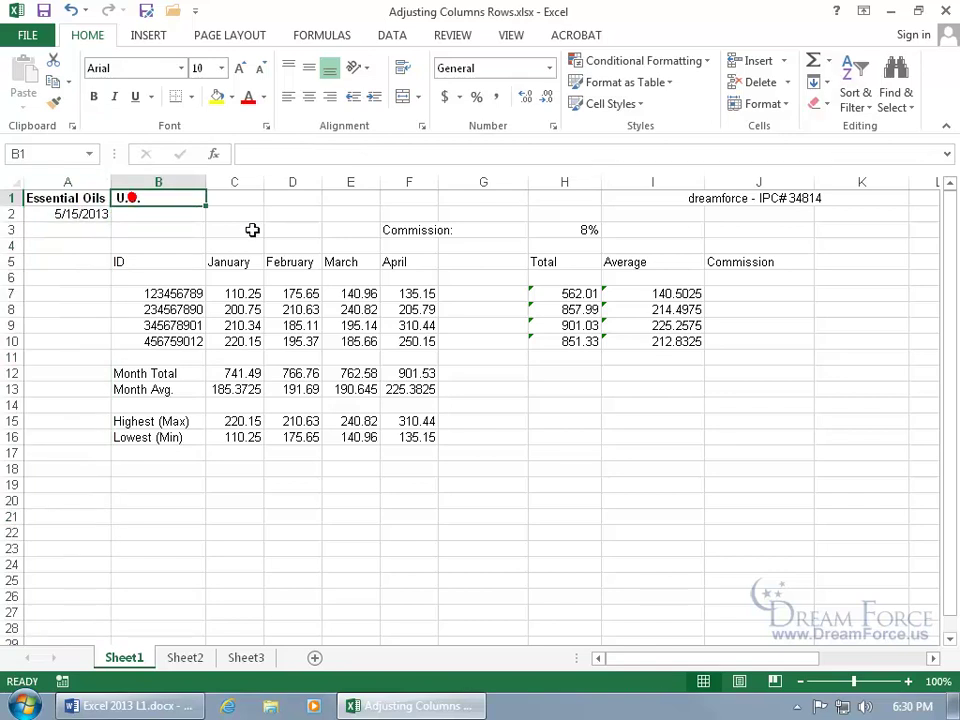
text(51)
key(Return)
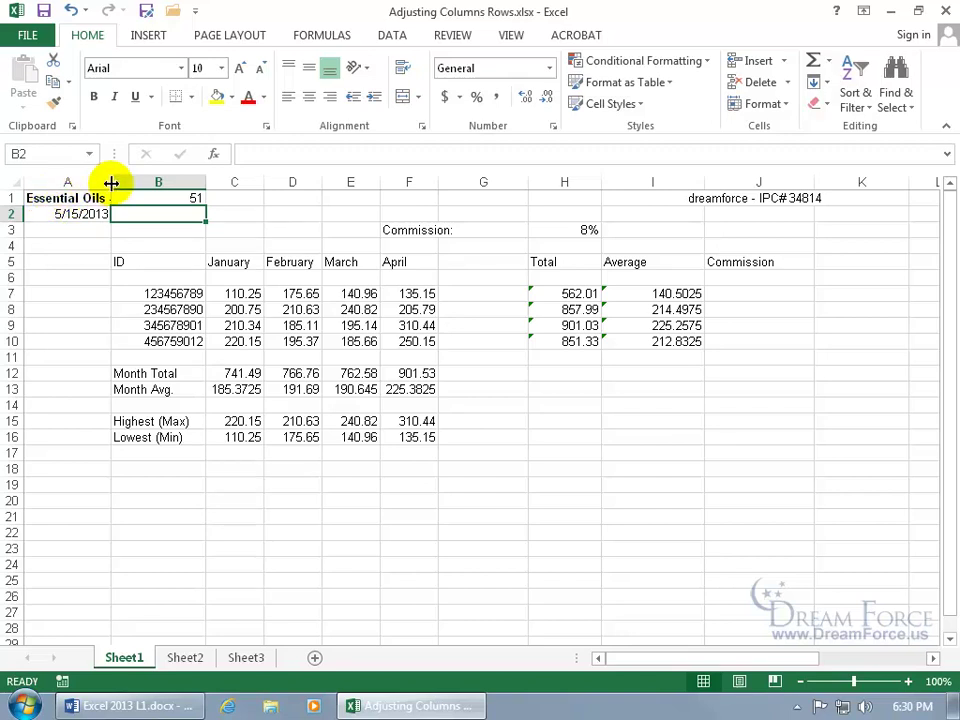
AutoFit column A to show the full 'Essential Oils - U.S.' title.
double_click(111, 183)
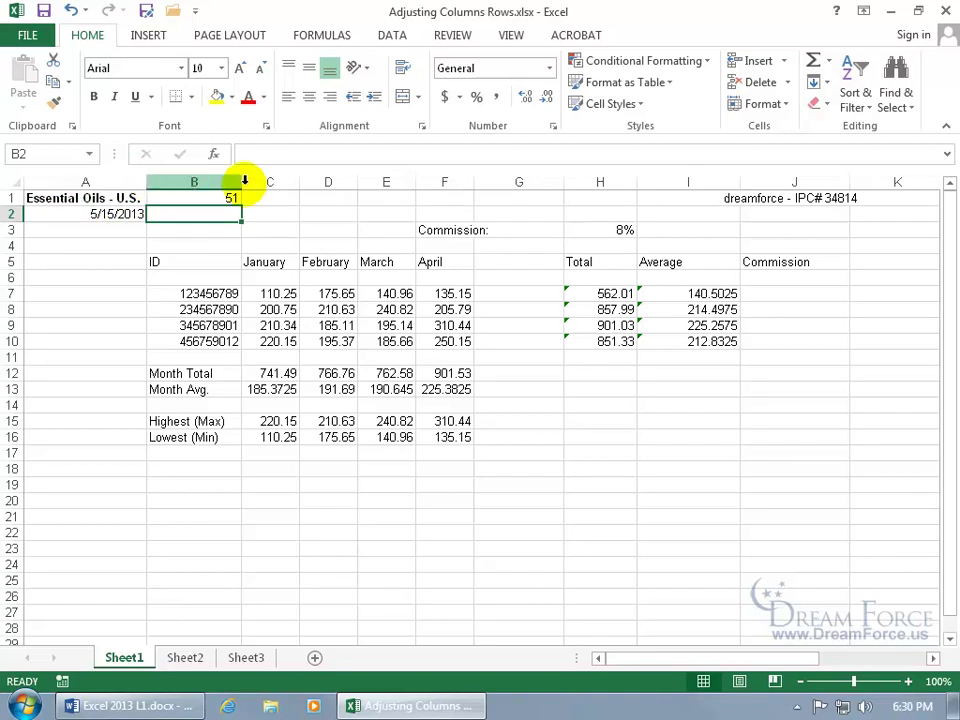
click(786, 106)
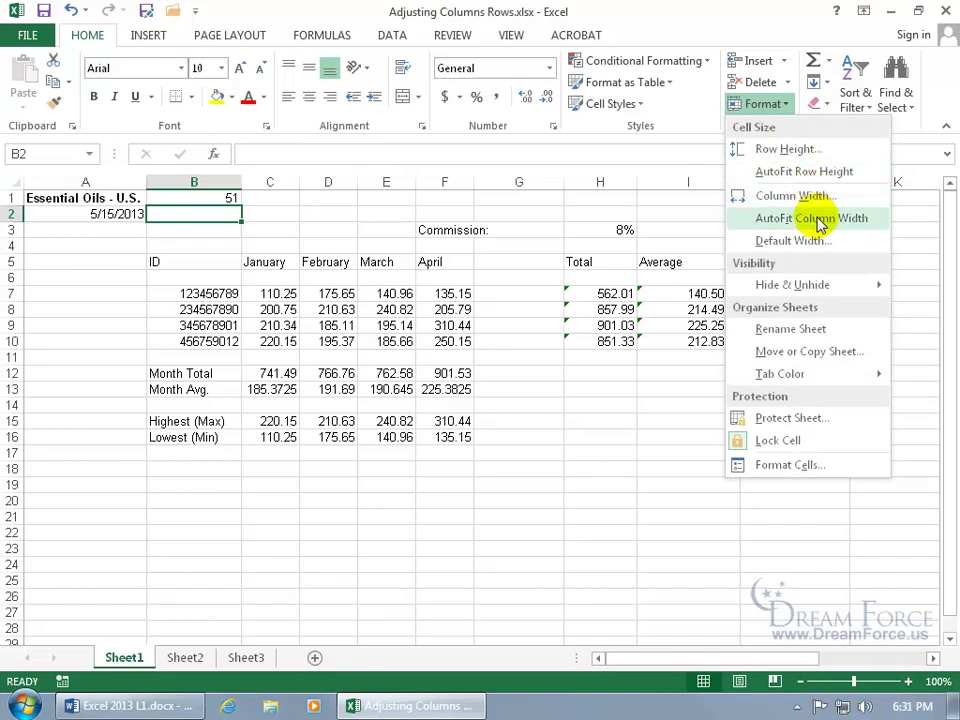
click(47, 351)
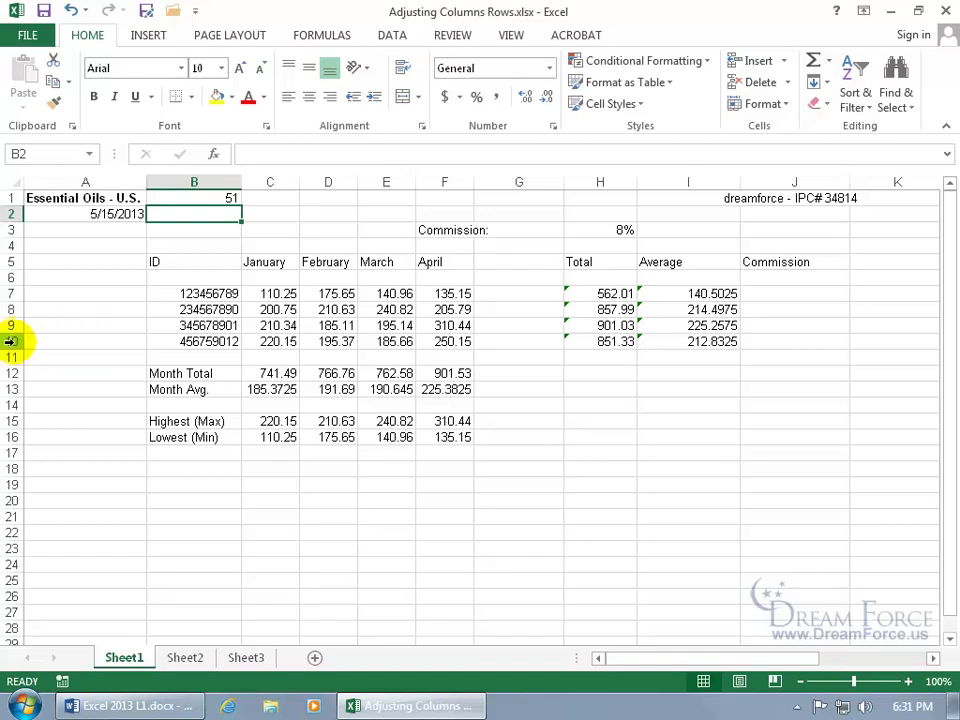
Select rows 9 and 10 and shrink them back to normal row height.
drag(17, 325, 12, 376)
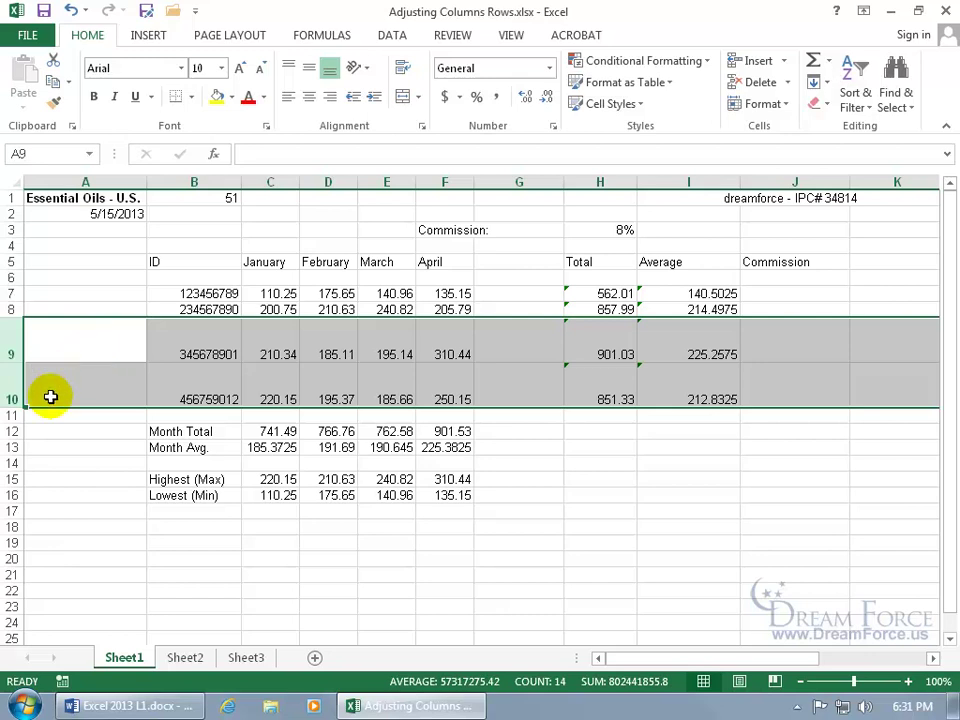
drag(20, 358, 20, 334)
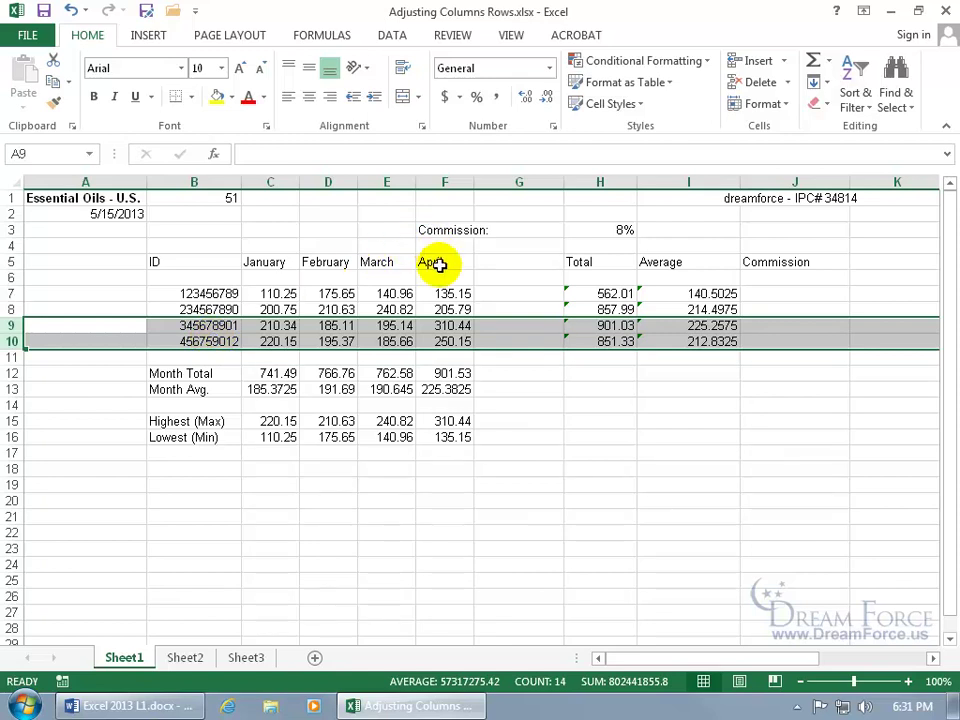
Hide the April column F.
click(439, 264)
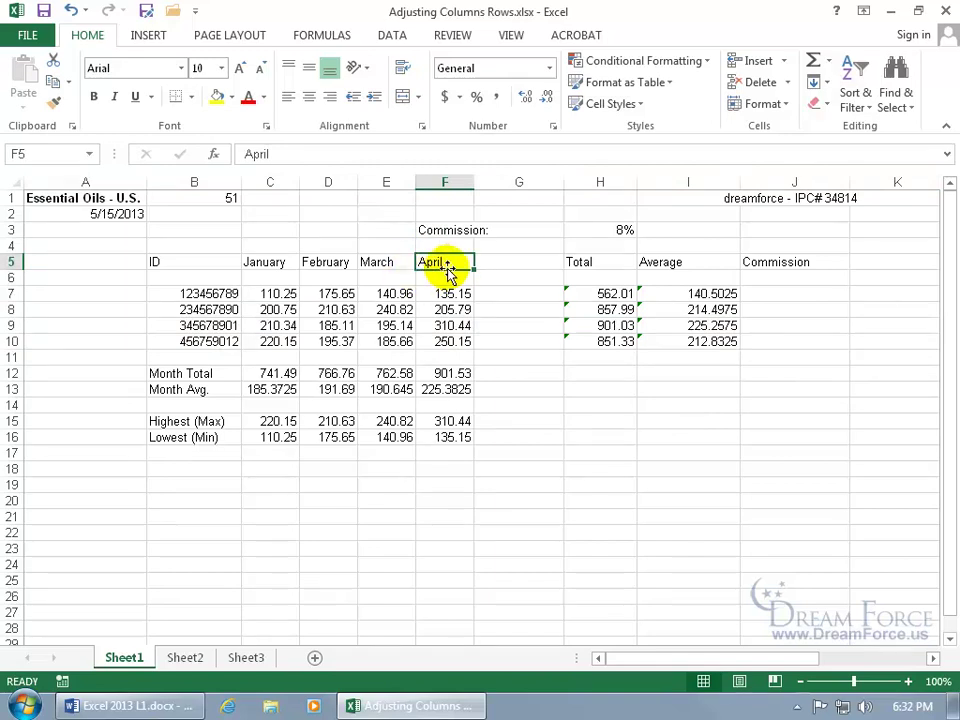
right_click(443, 185)
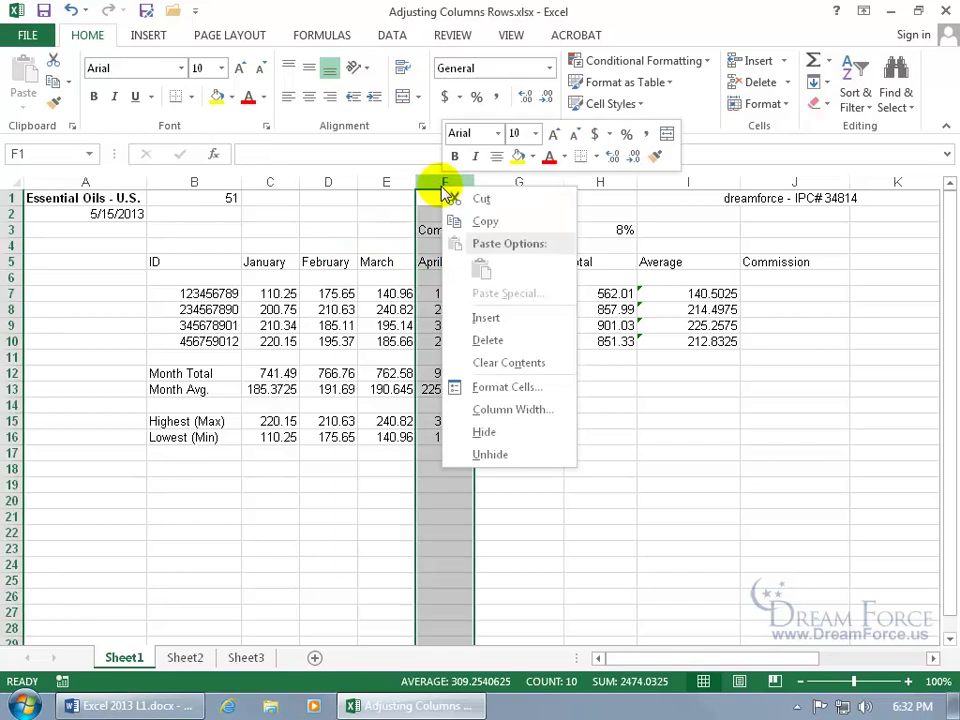
click(484, 431)
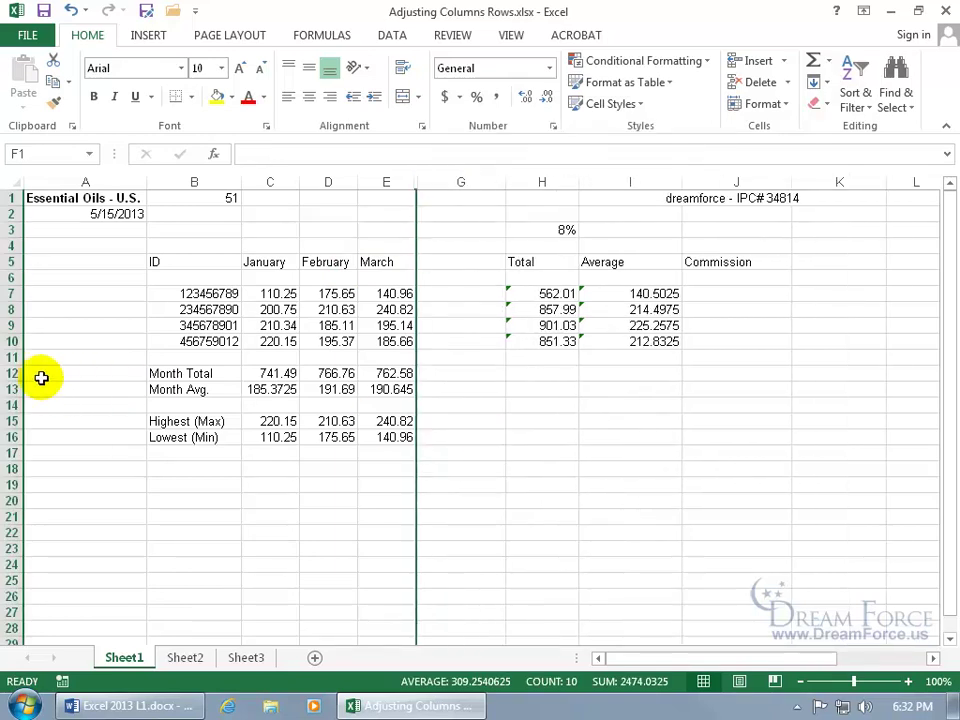
Hide rows 12 through 16 with the monthly total, average, highest and lowest figures.
drag(11, 371, 12, 441)
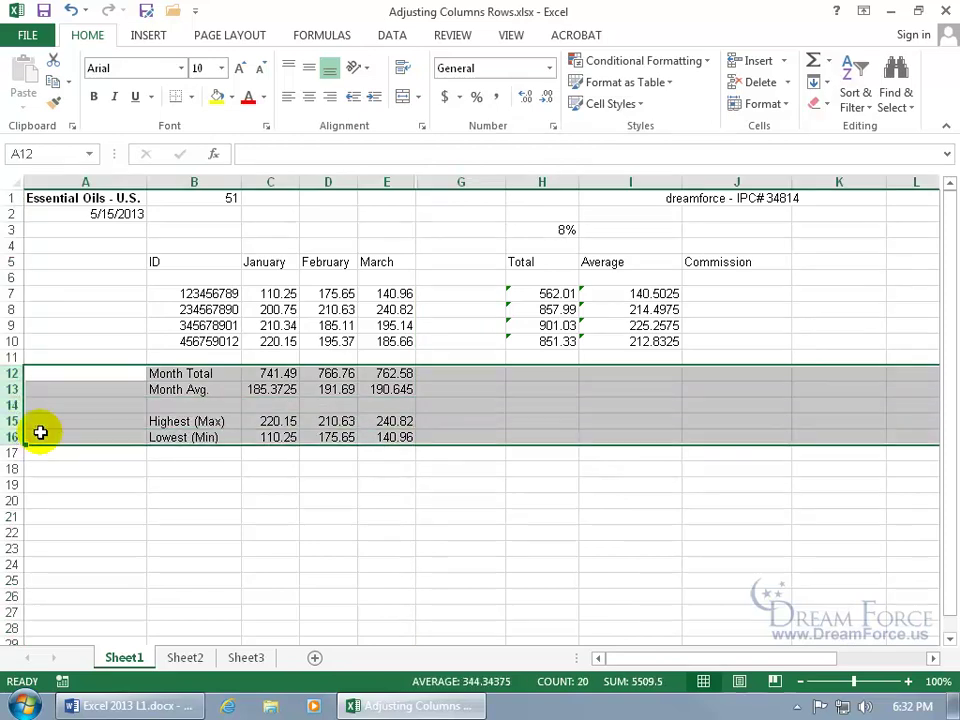
right_click(12, 400)
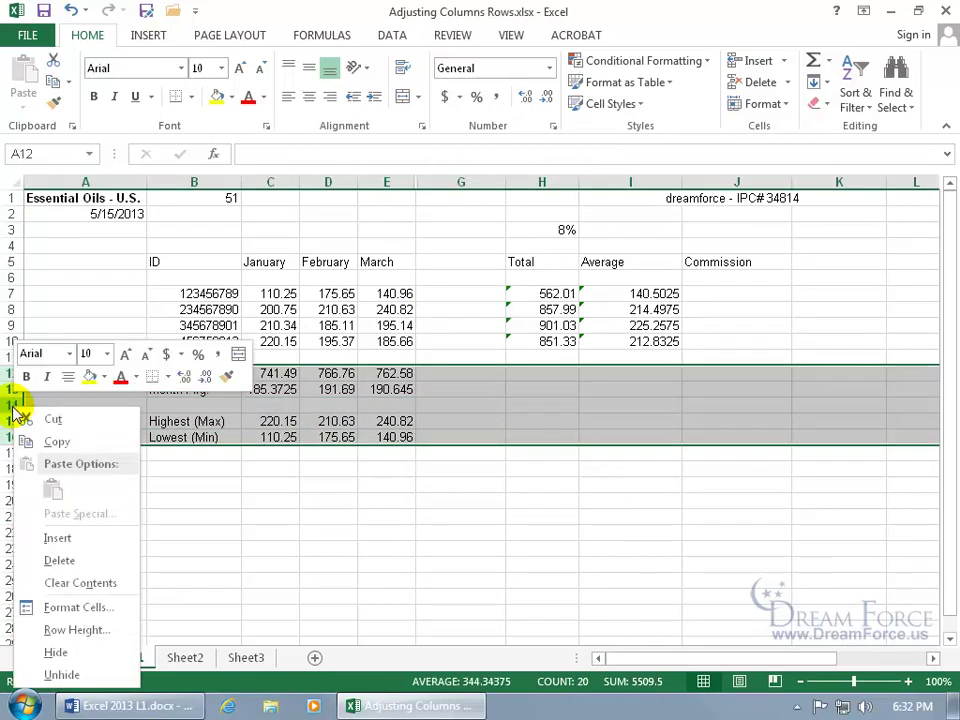
click(57, 652)
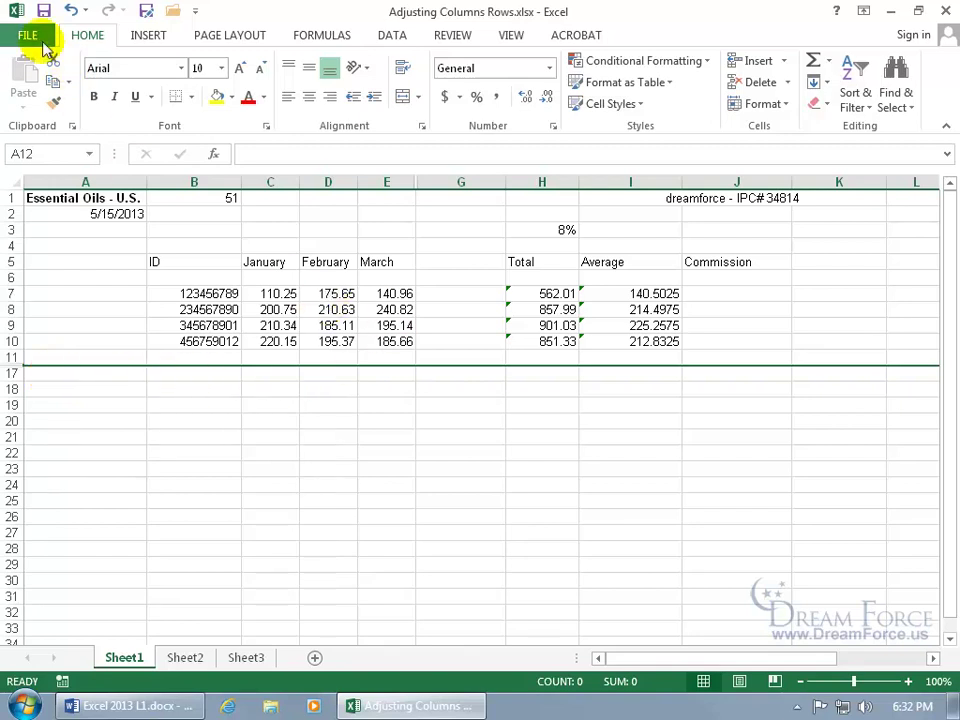
click(38, 36)
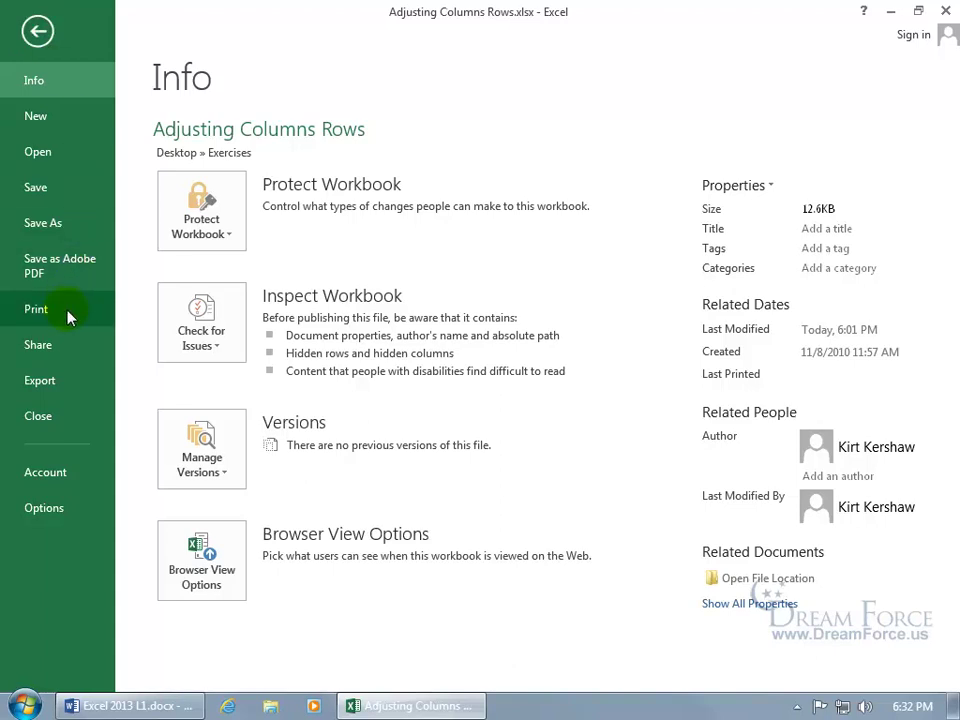
click(66, 313)
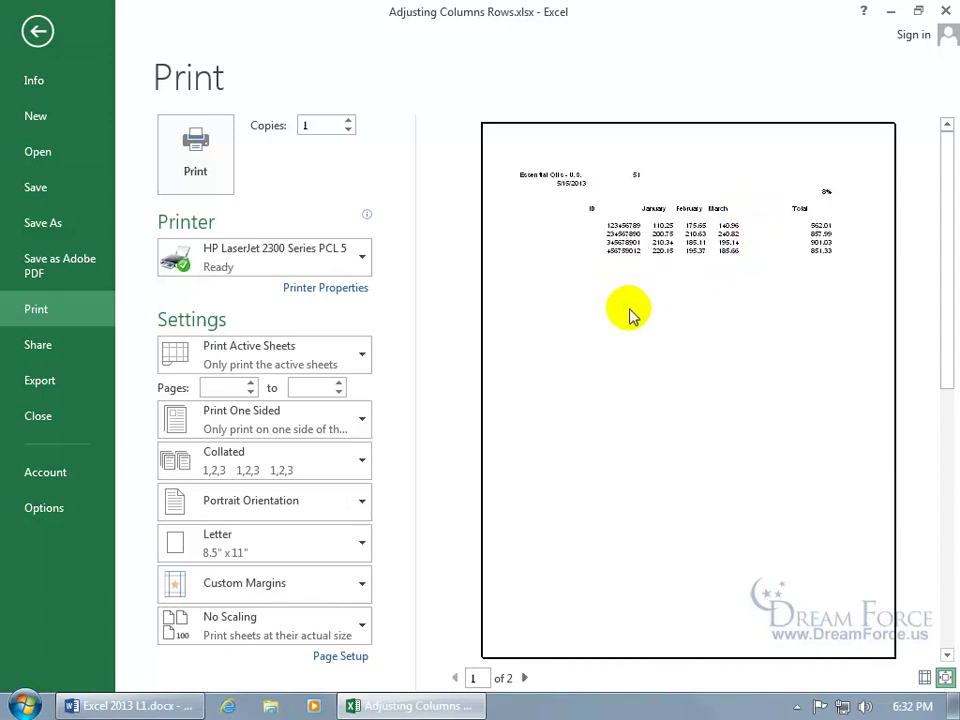
click(37, 31)
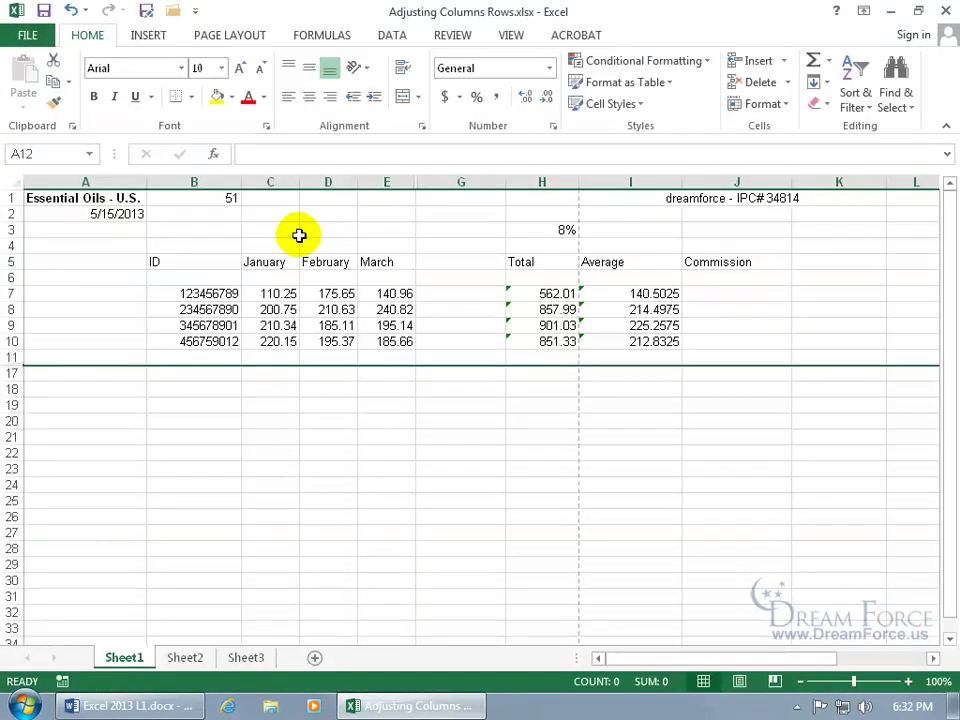
Unhide the April column F by selecting columns E through G.
right_click(525, 181)
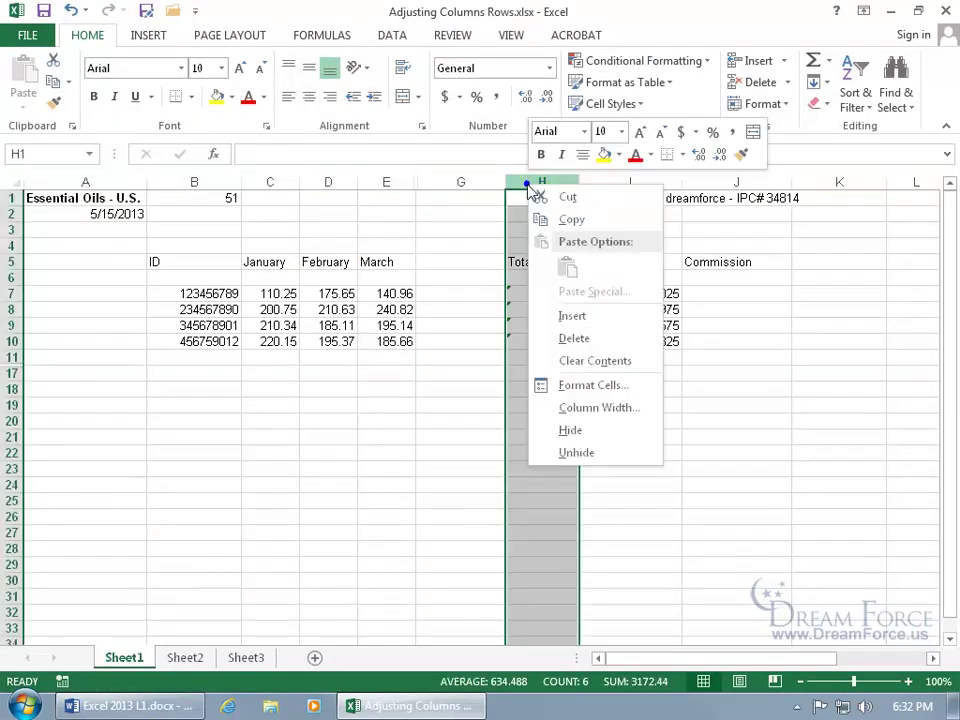
click(580, 452)
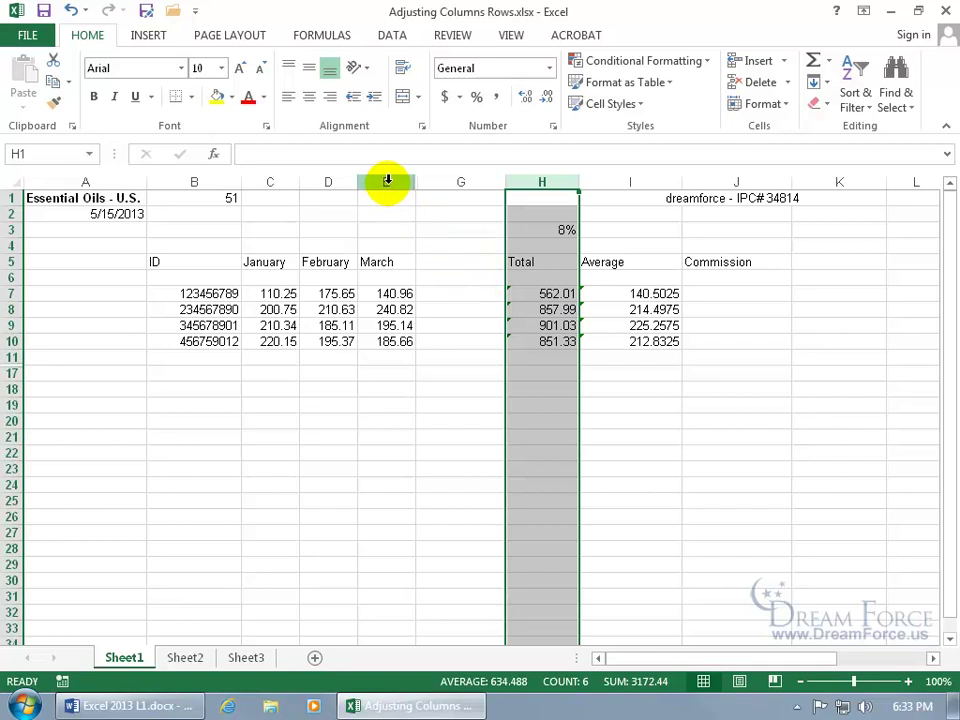
drag(388, 181, 435, 182)
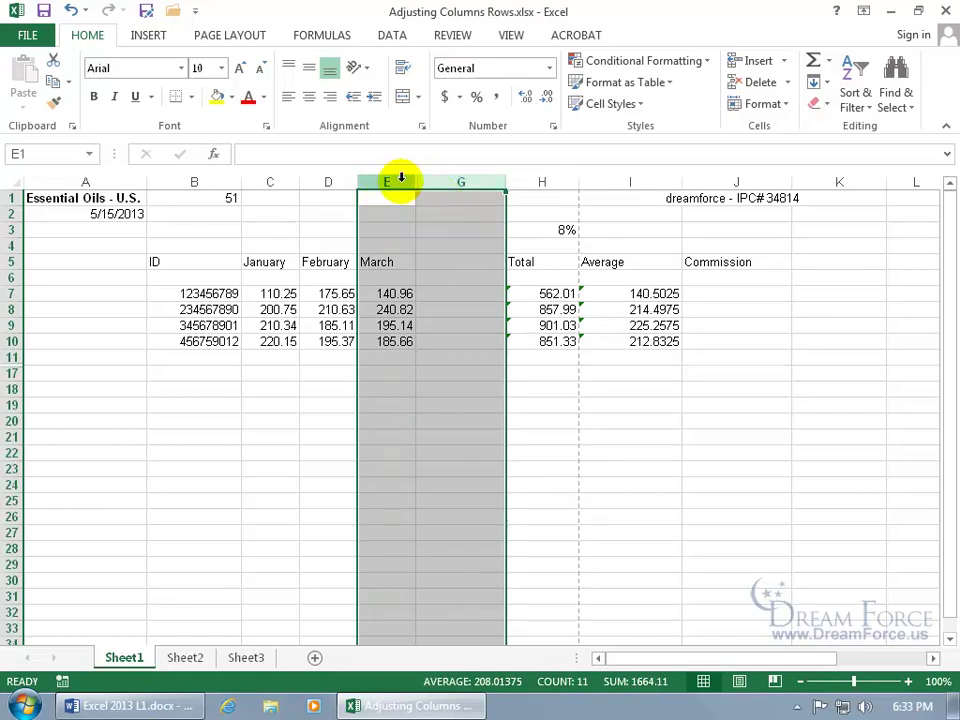
right_click(401, 180)
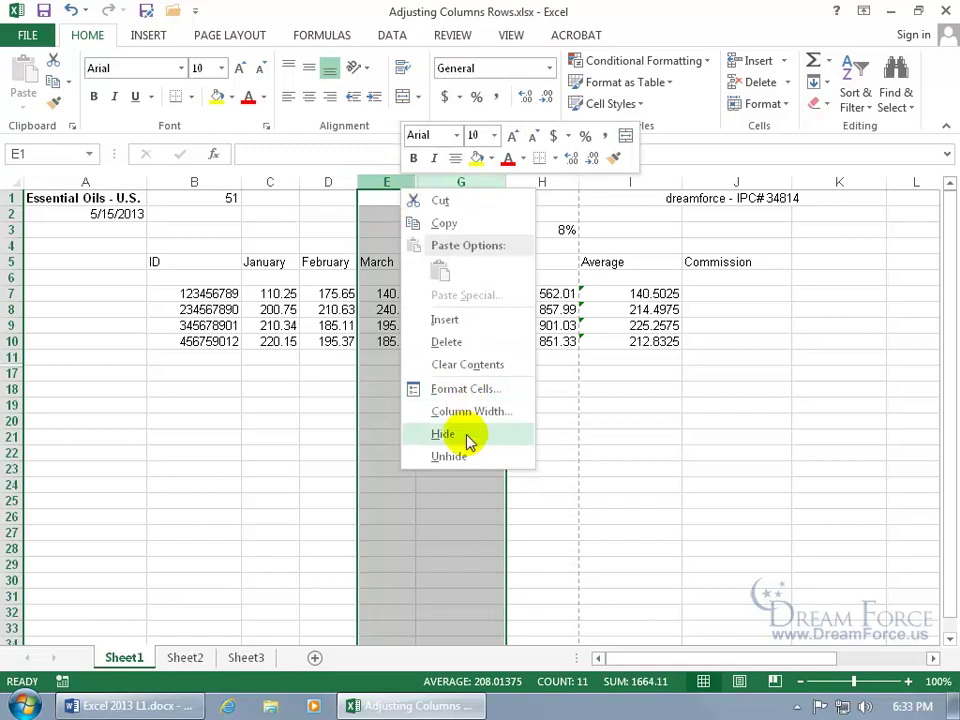
click(466, 453)
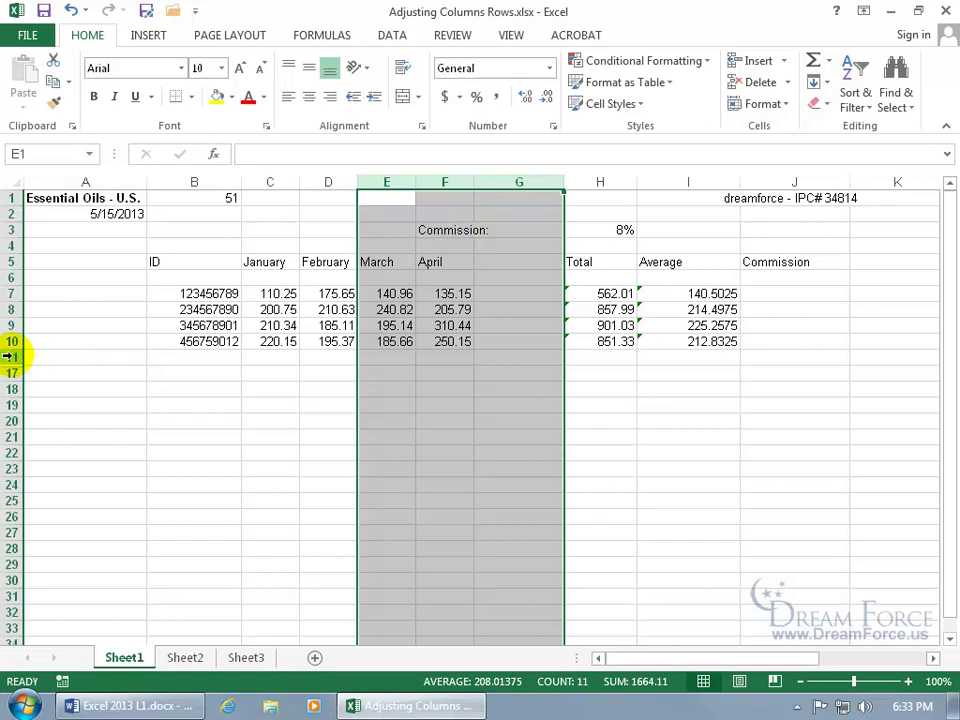
Unhide rows 12 through 16 between rows 11 and 17.
click(8, 357)
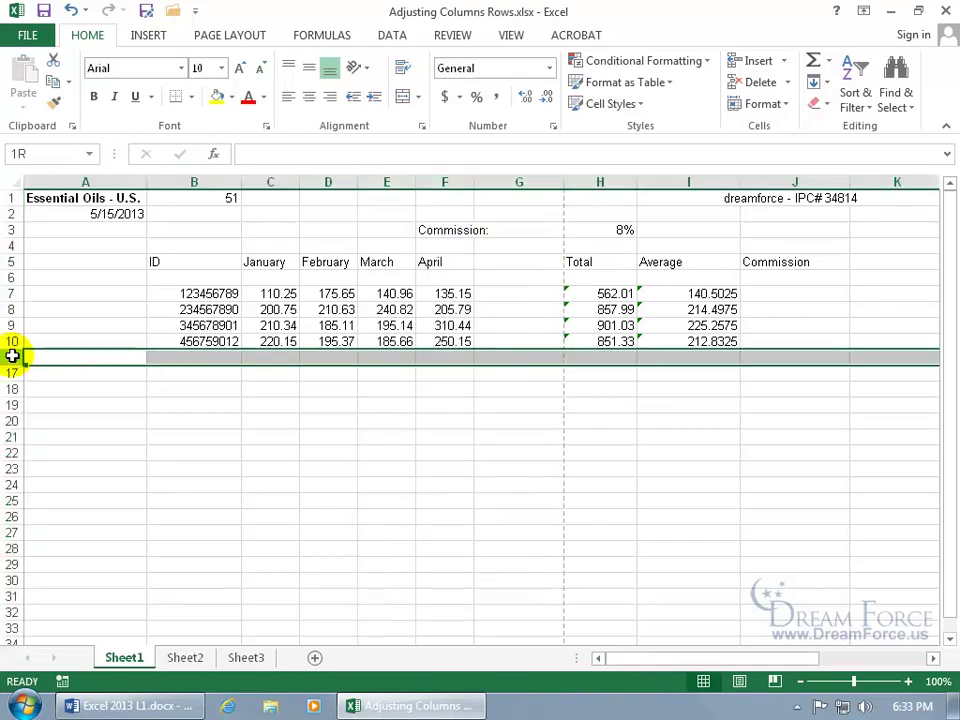
drag(12, 357, 14, 372)
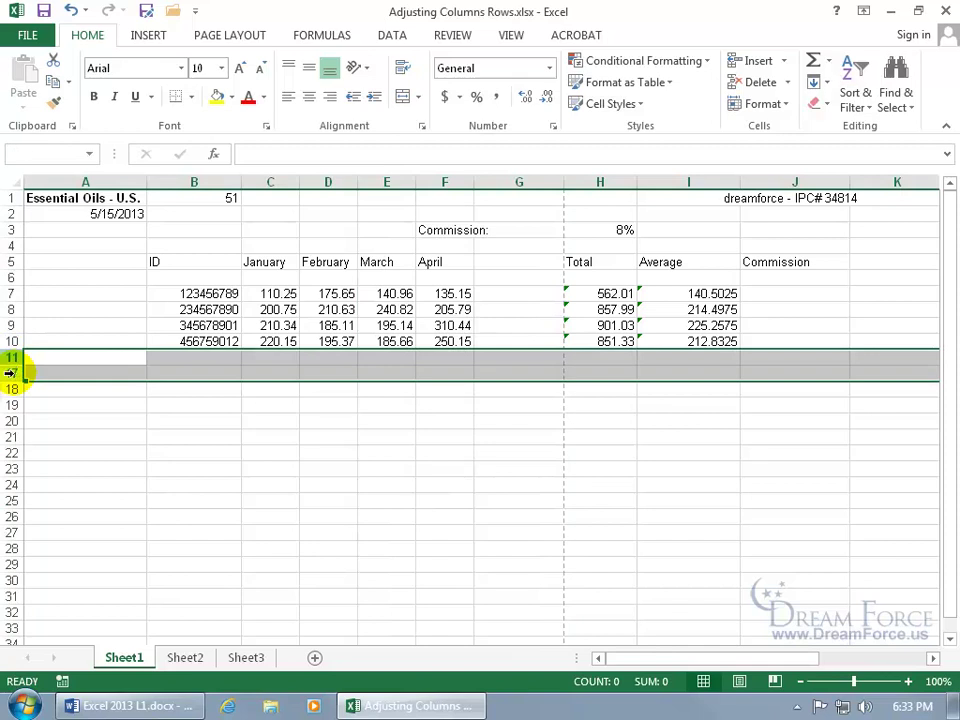
right_click(14, 374)
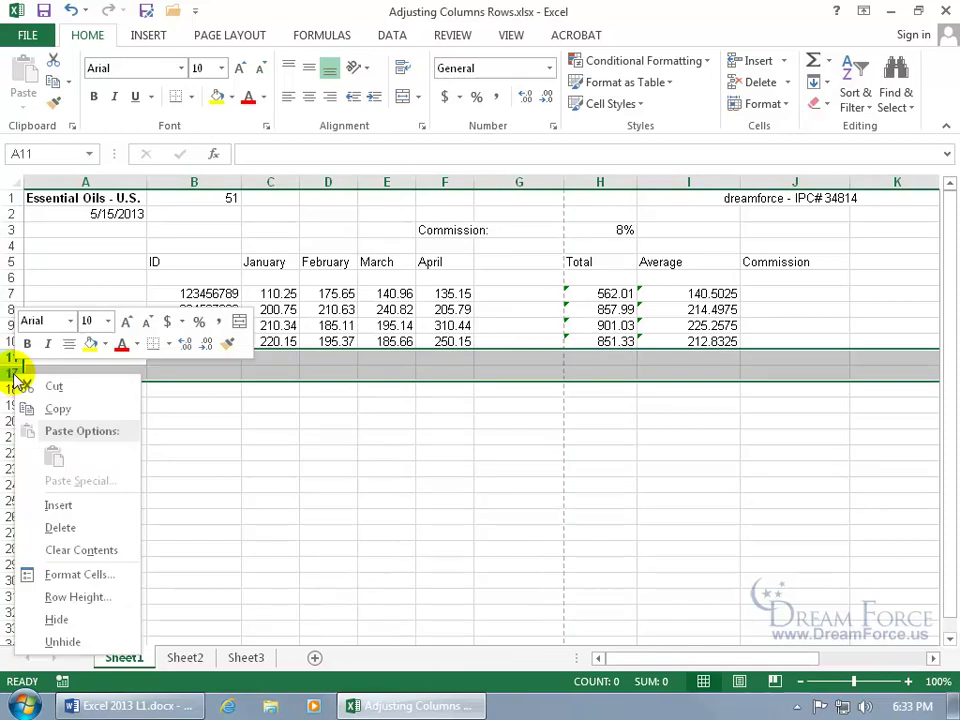
click(80, 641)
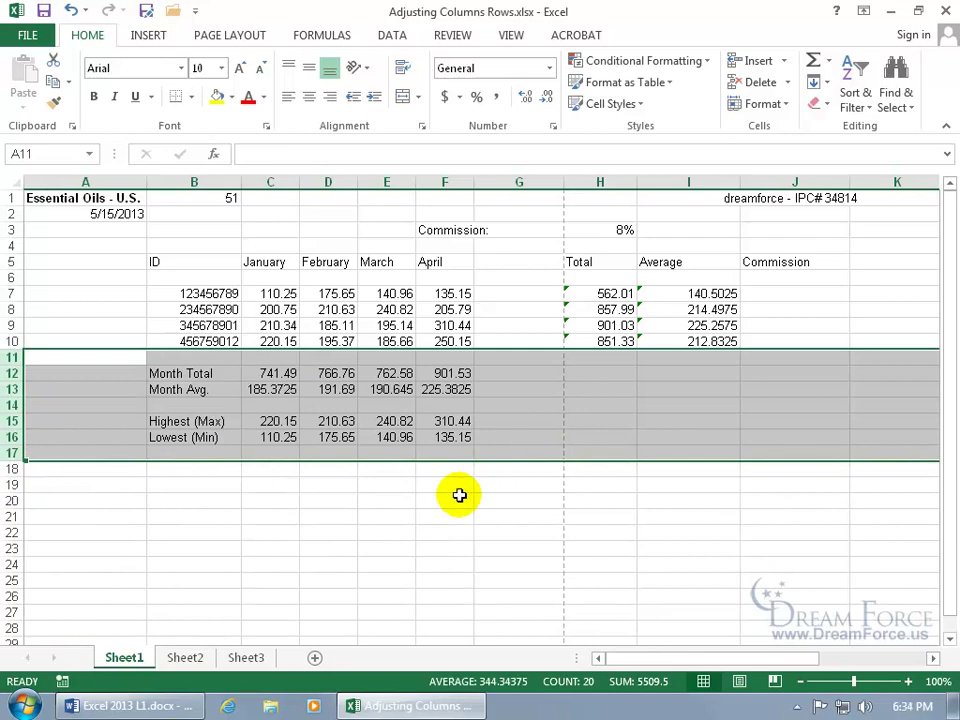
Hide Sheet1, unhide it again, and switch to the Spell Check.xlsx window.
right_click(127, 662)
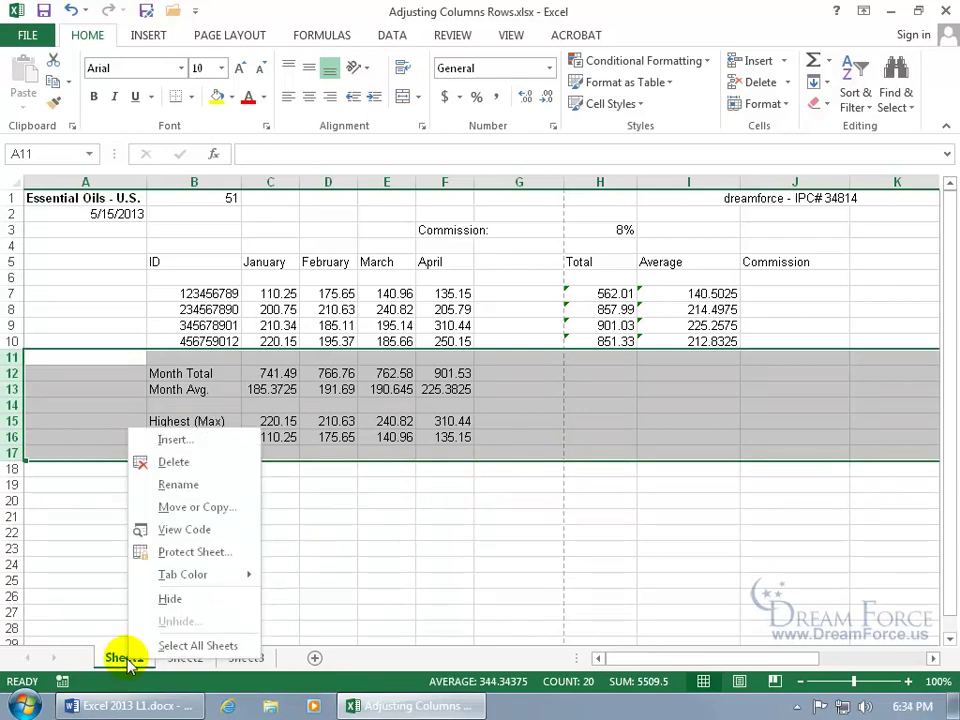
click(176, 599)
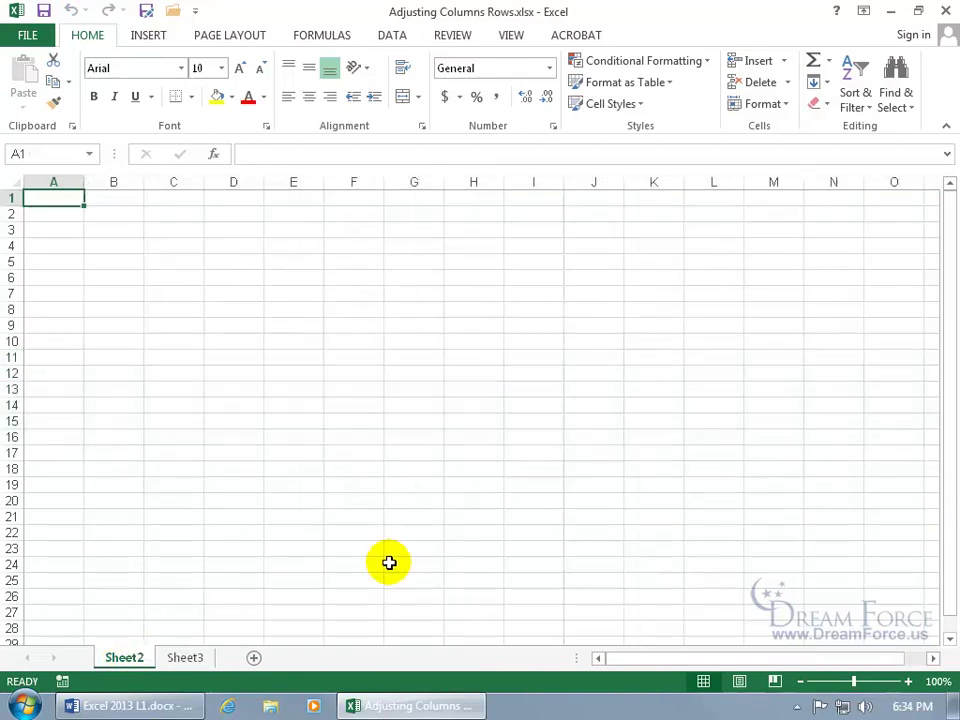
right_click(136, 660)
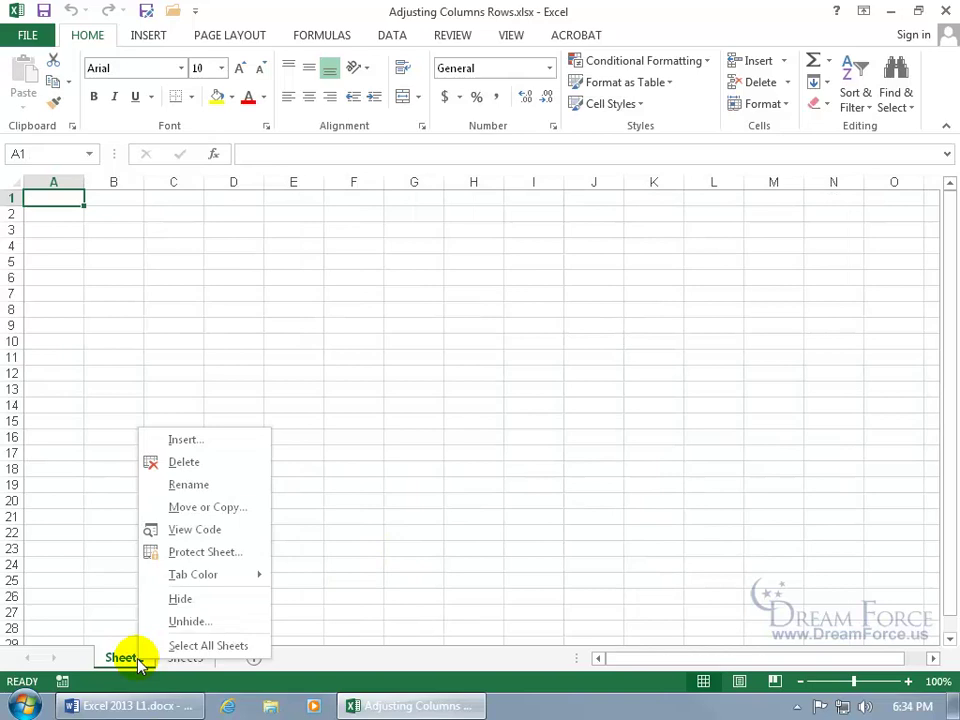
click(184, 621)
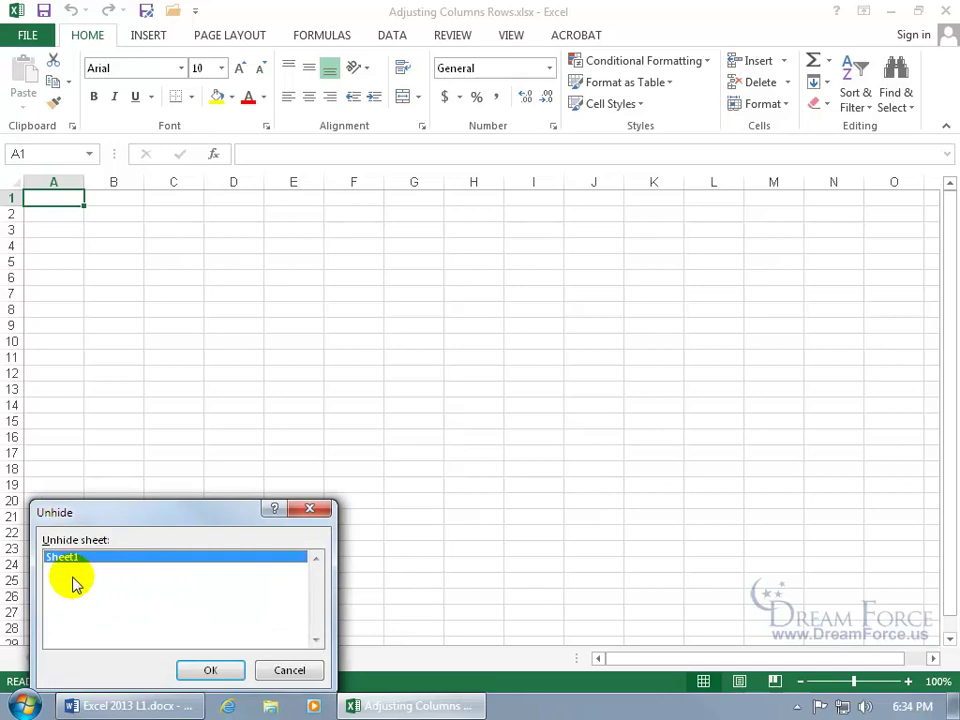
click(210, 670)
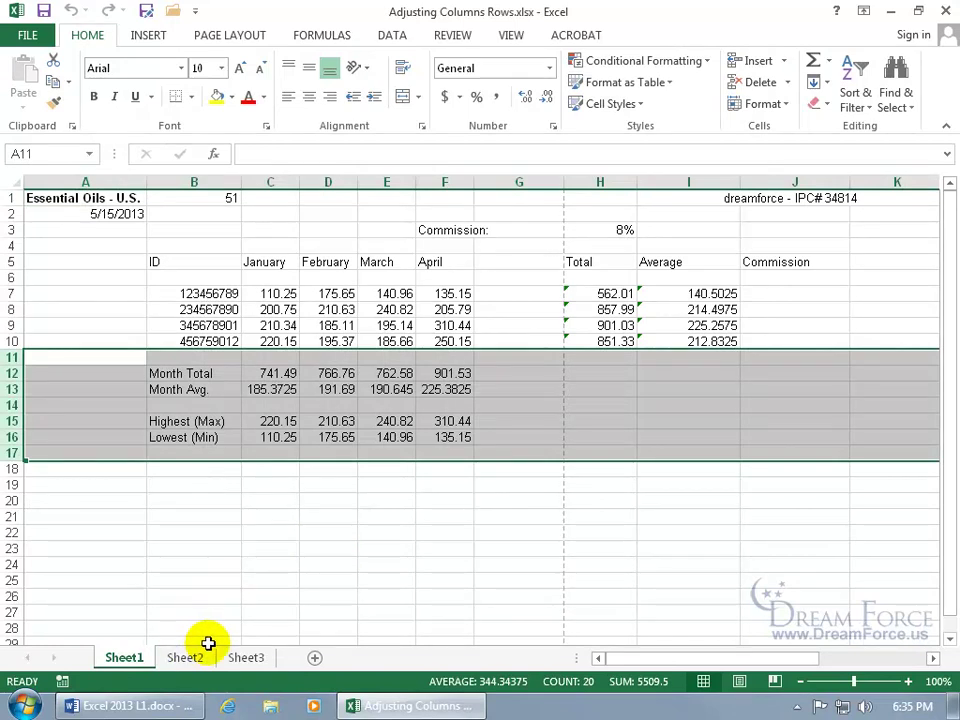
click(511, 36)
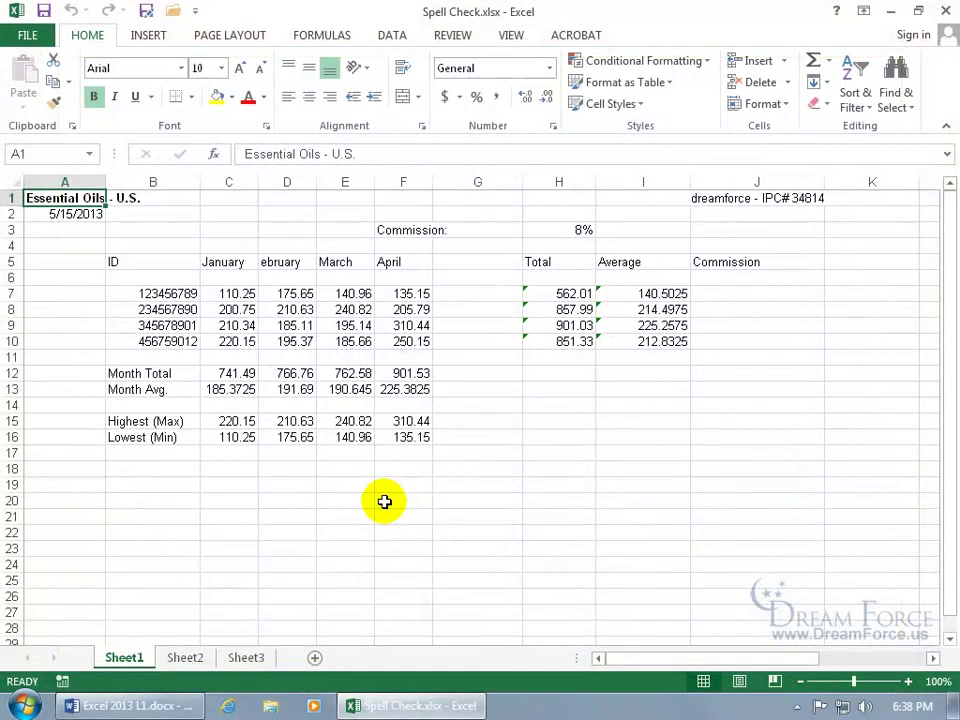
Spell-check the sheet, adding dreamforce to the dictionary and changing ebruary to February.
click(452, 35)
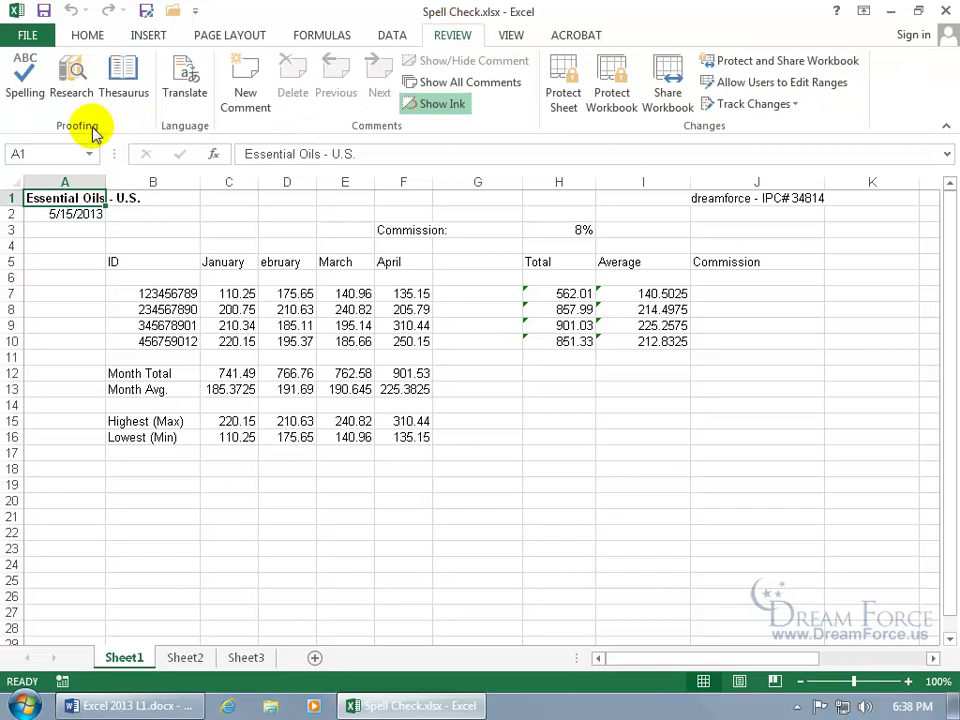
click(25, 80)
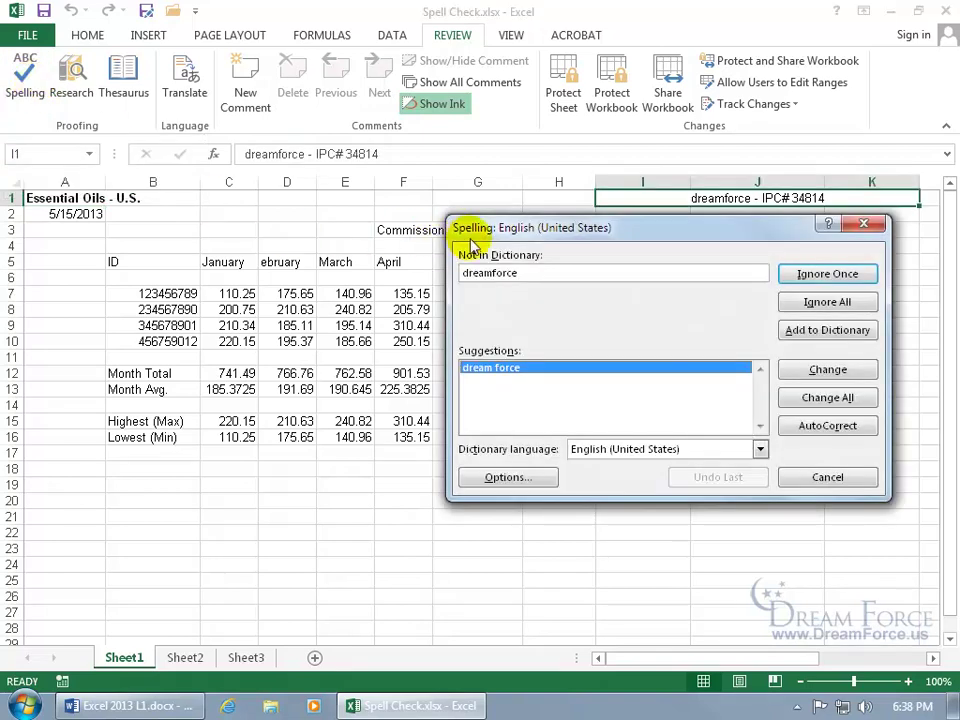
drag(550, 235, 403, 326)
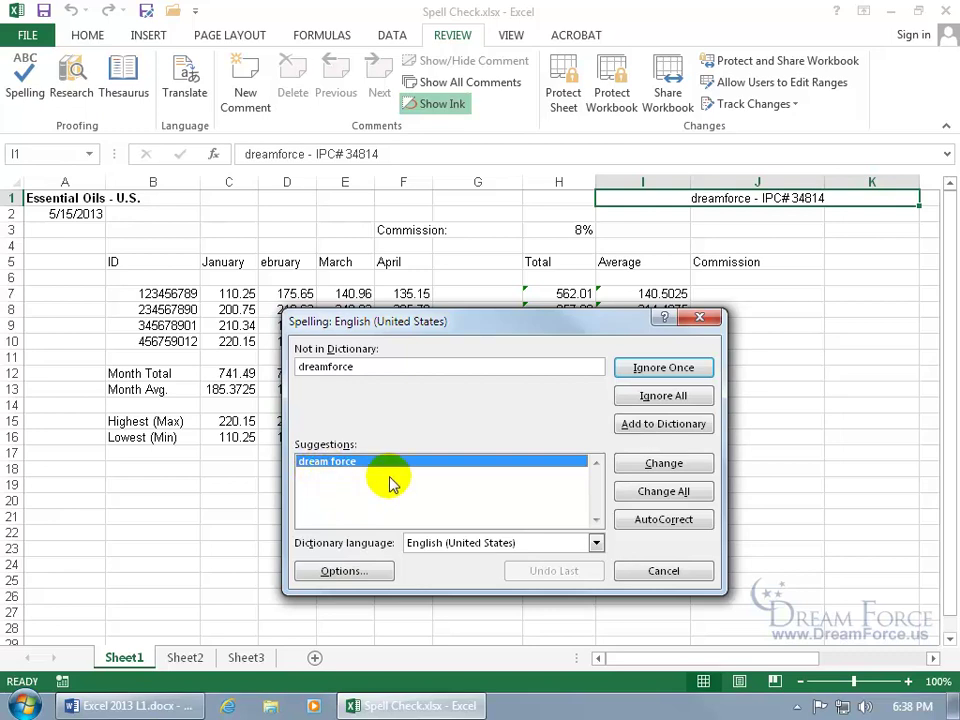
click(649, 426)
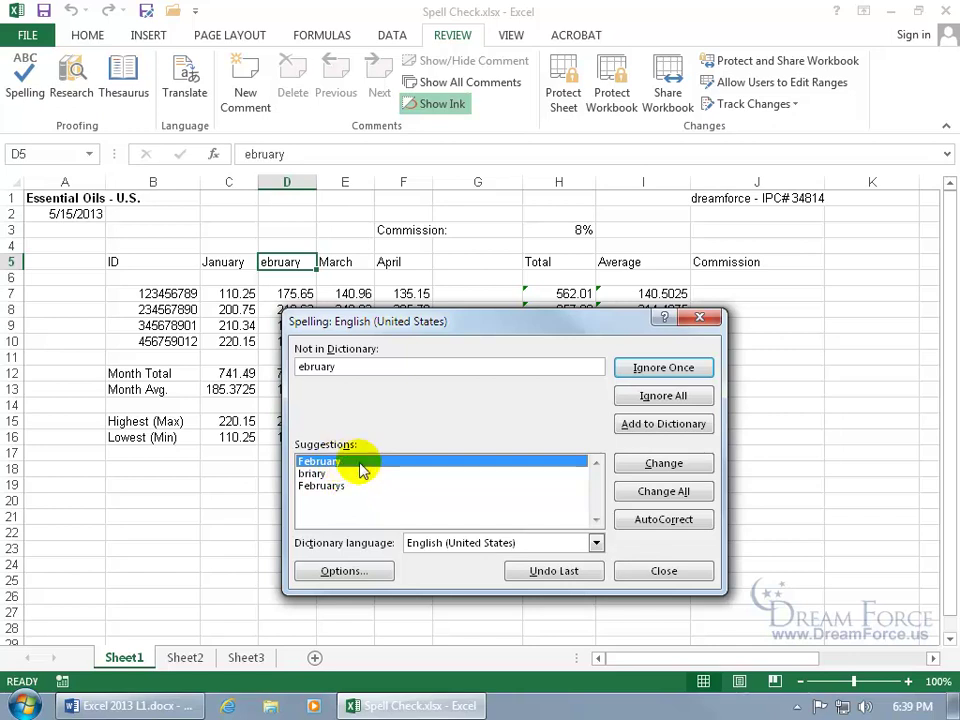
click(648, 465)
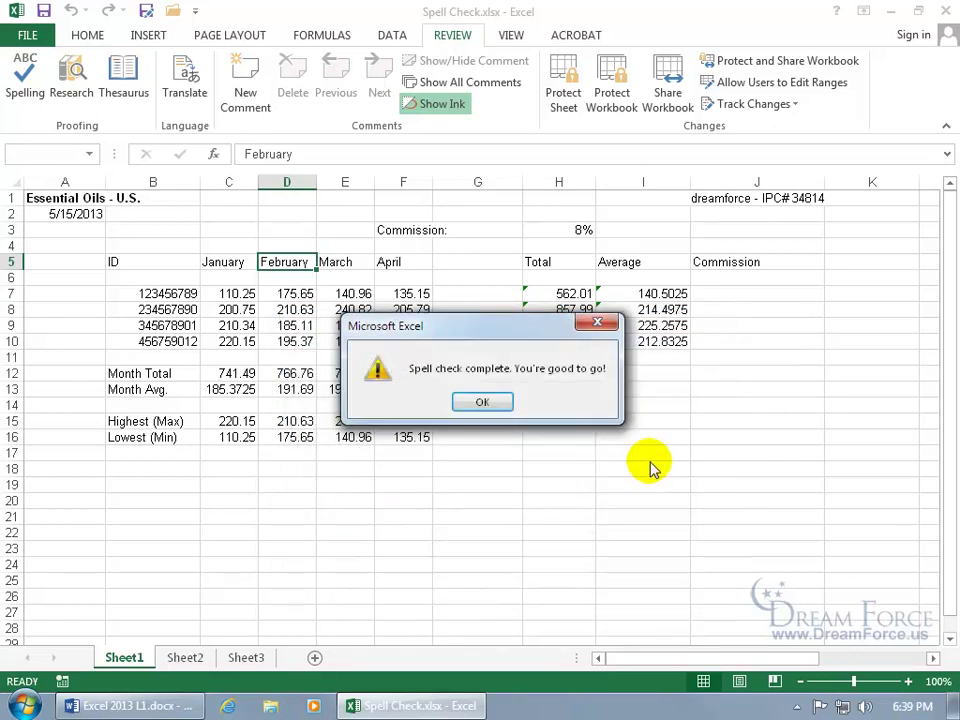
click(487, 403)
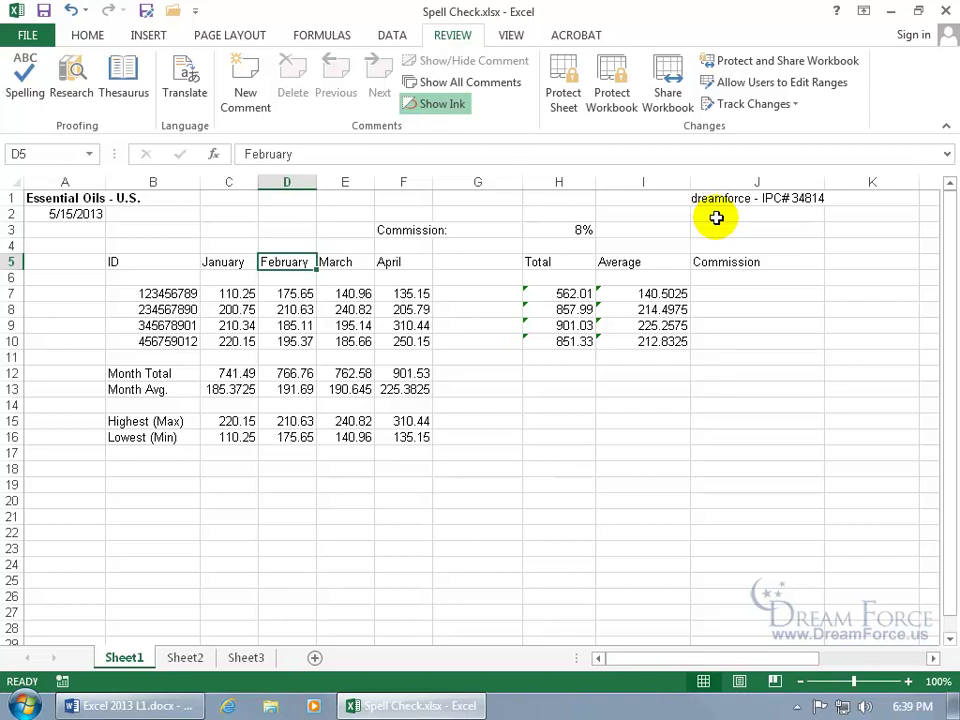
Run the spell check again with F7 and close the continue-checking prompt.
key(F7)
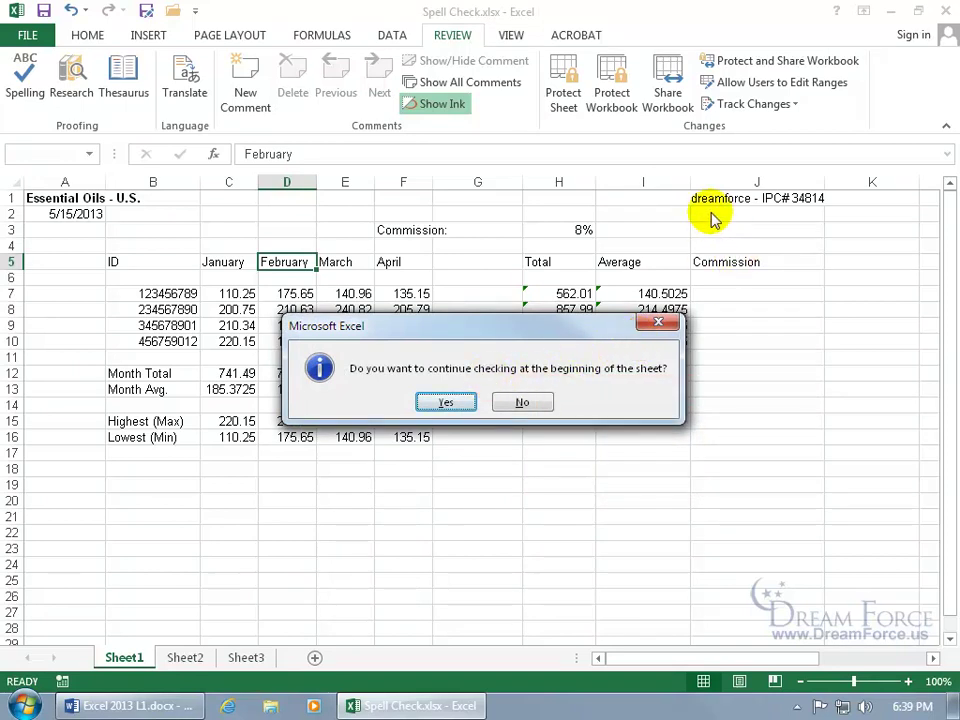
click(658, 323)
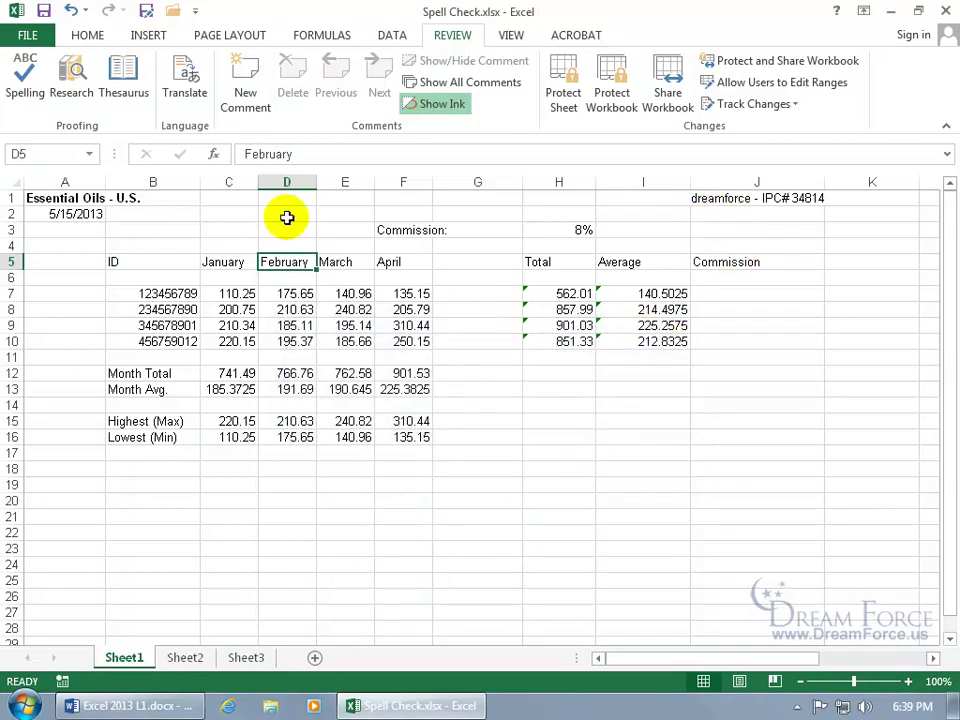
click(28, 34)
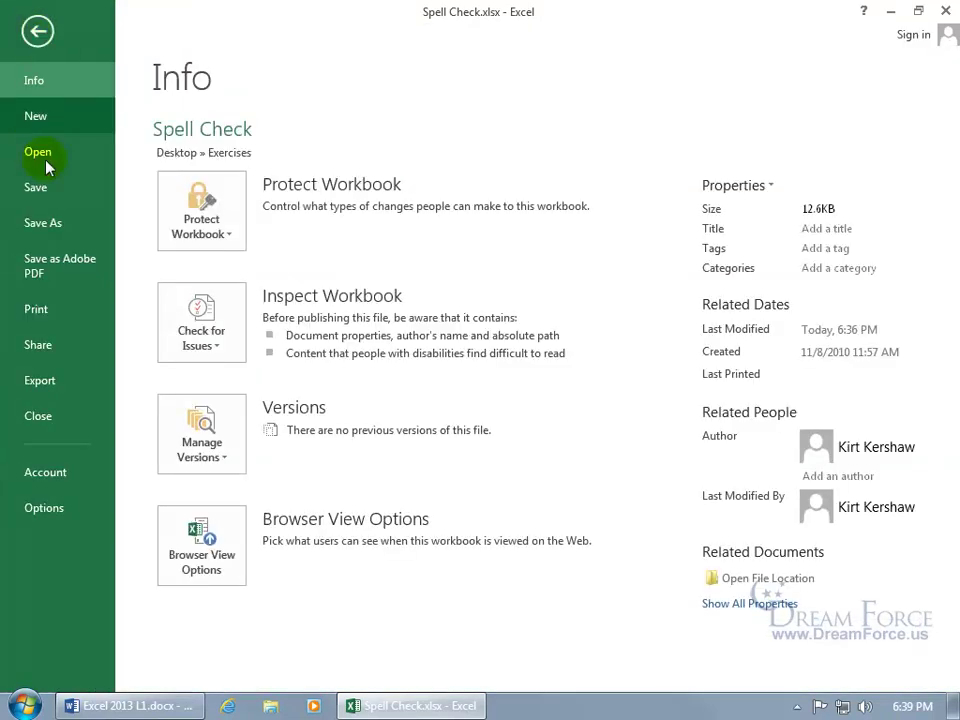
Open the CUSTOM.DIC word list from Excel Options > Proofing > Custom Dictionaries.
click(38, 509)
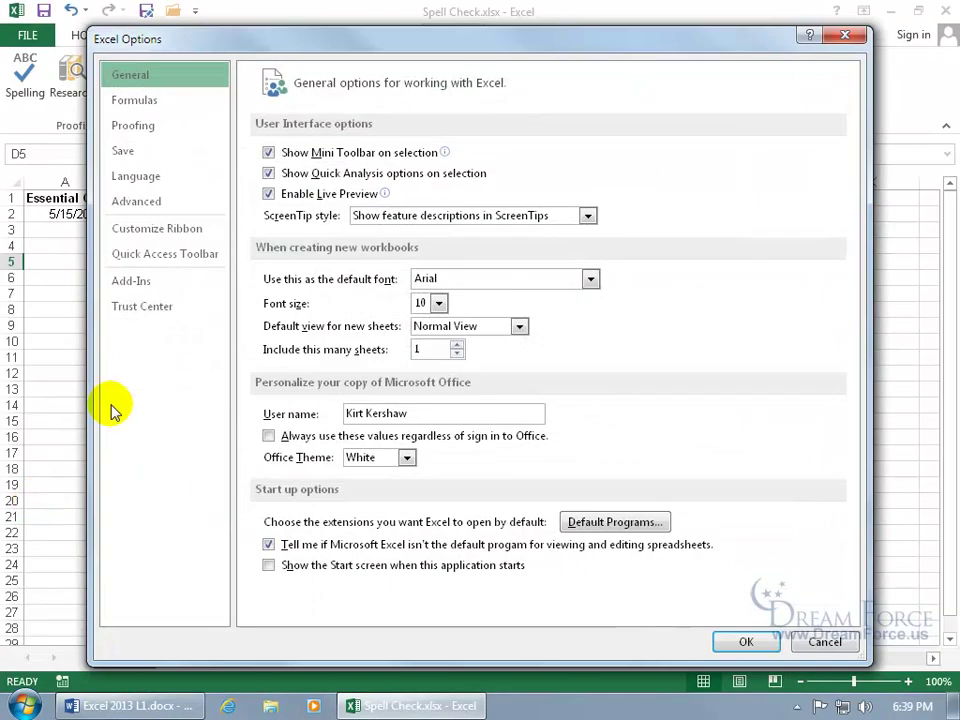
click(163, 130)
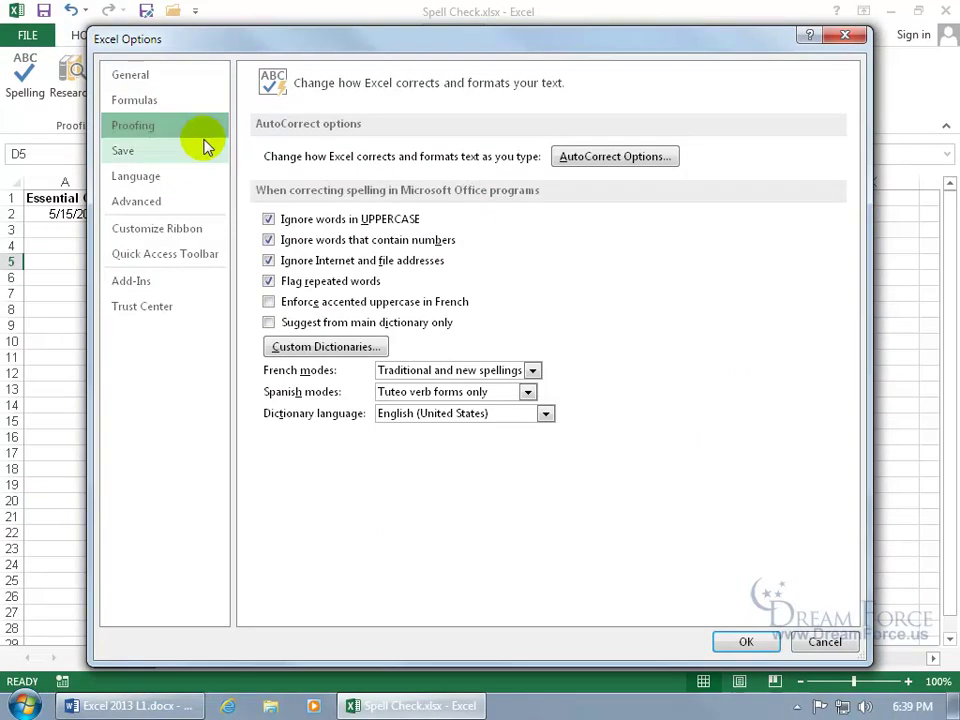
click(330, 350)
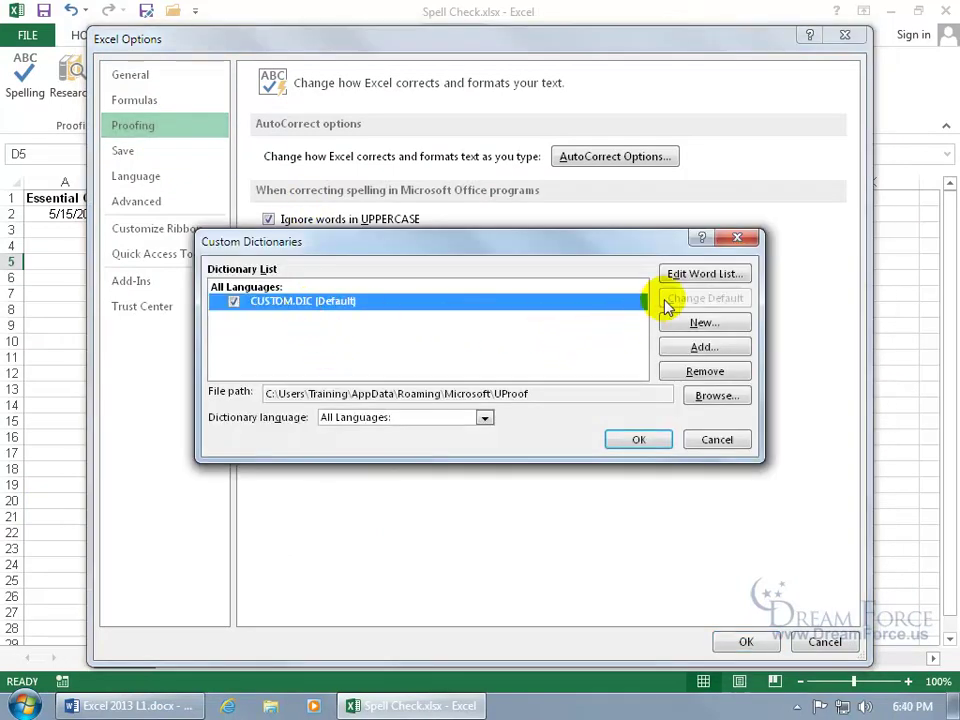
click(696, 274)
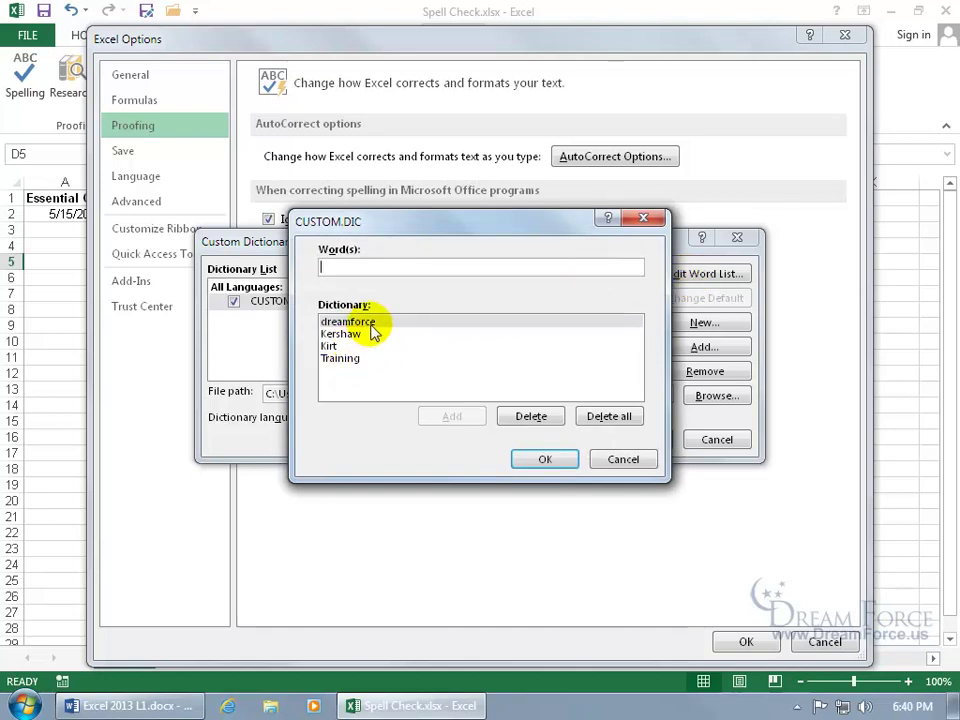
Delete dreamforce from the word list, then add it back.
click(372, 326)
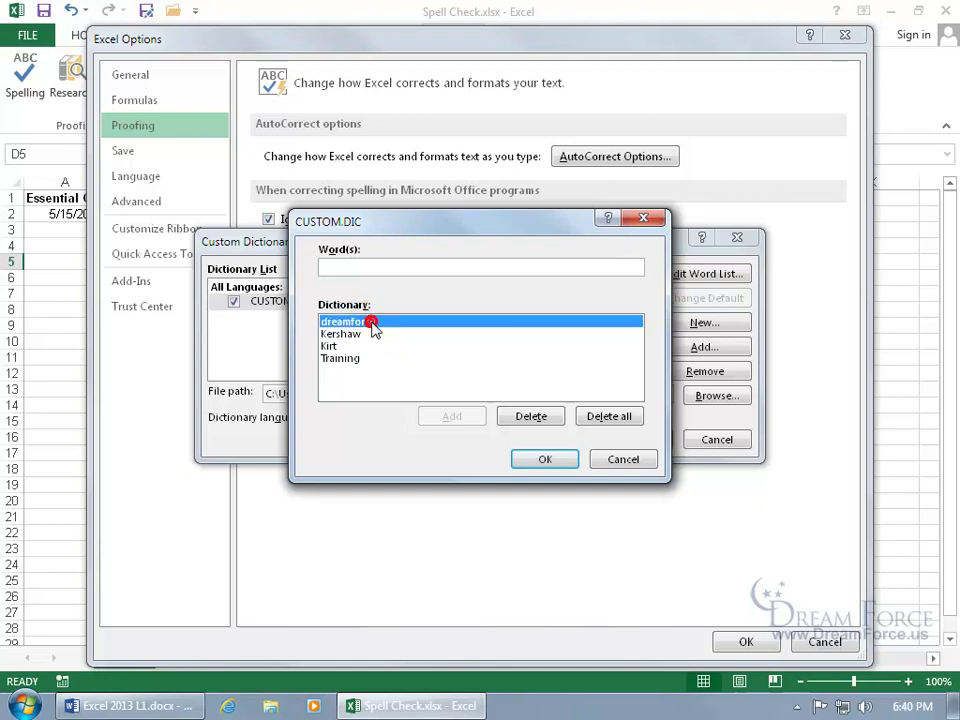
click(530, 416)
click(368, 266)
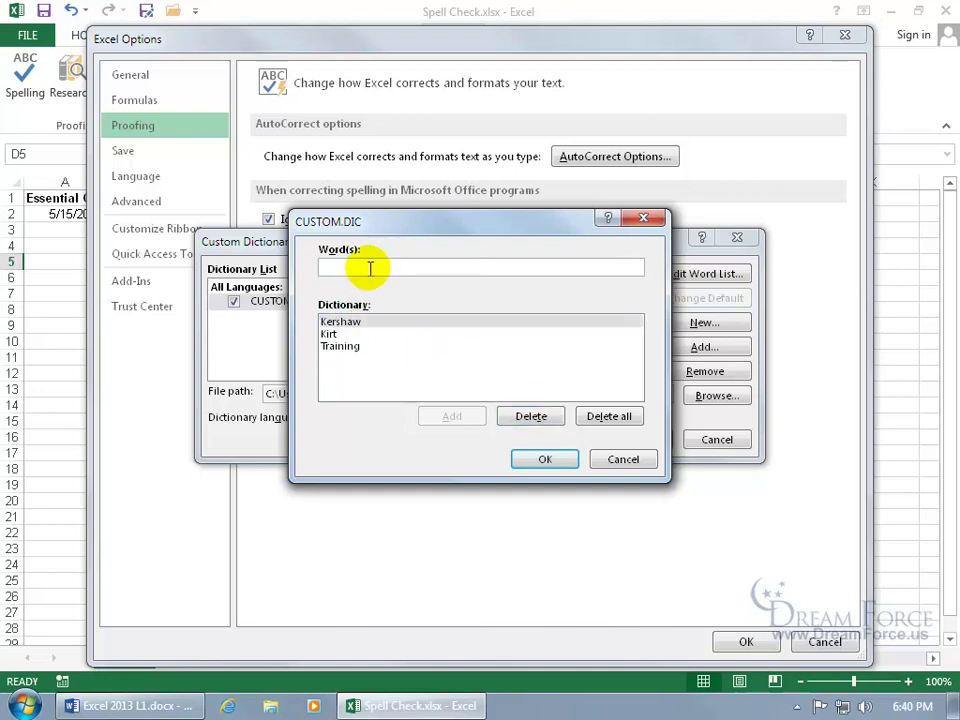
text(dreamforce)
click(447, 416)
Delete dreamforce again and close the dictionary and Options dialogs.
click(368, 322)
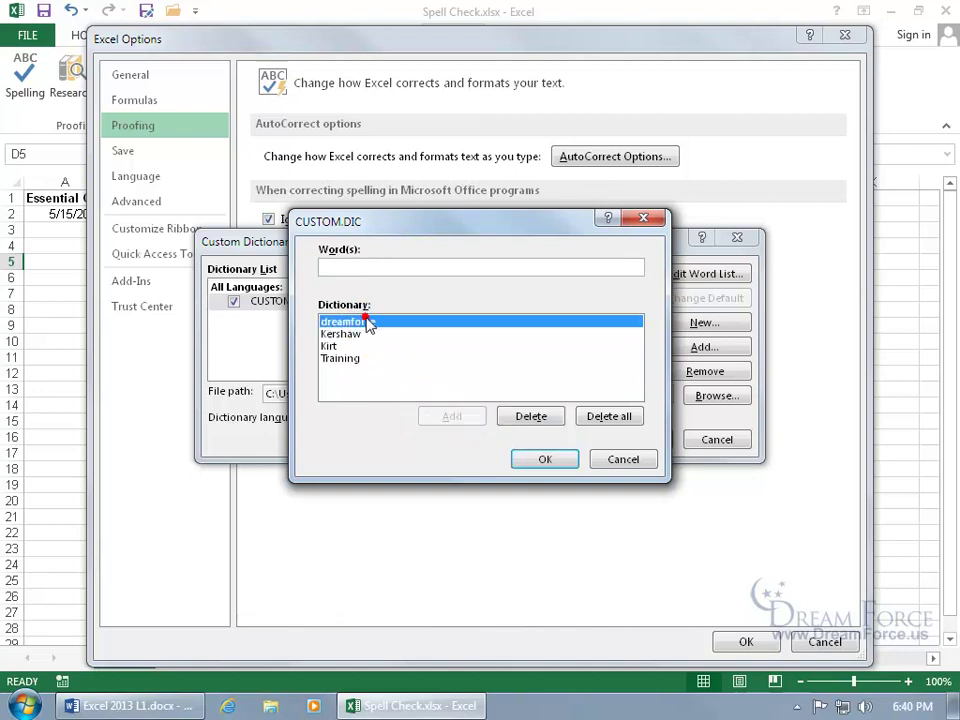
click(540, 417)
click(546, 460)
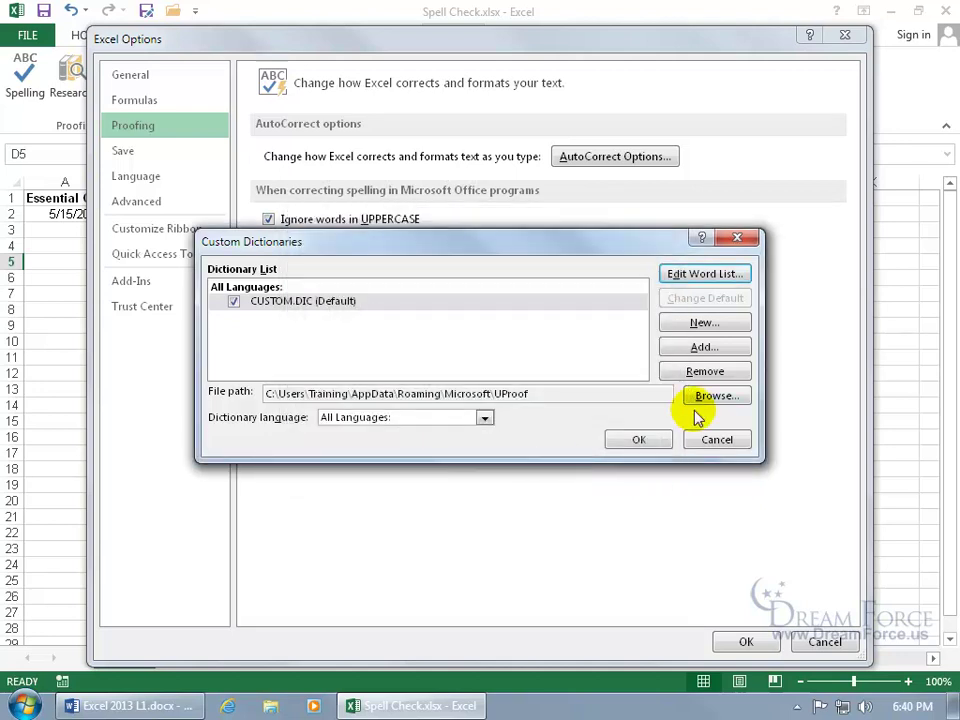
click(660, 442)
click(744, 641)
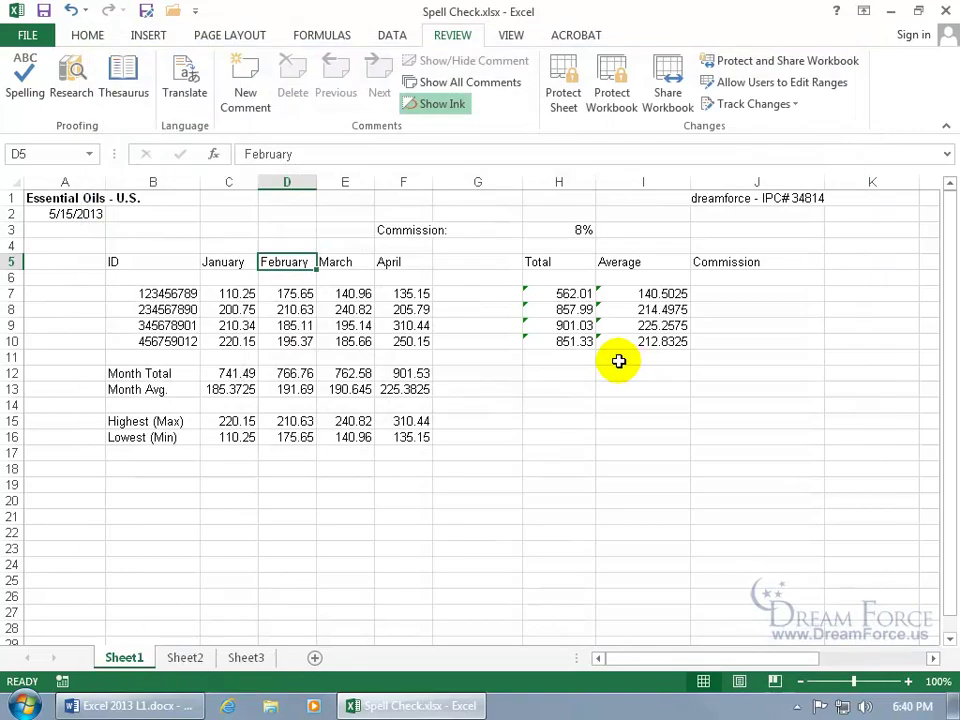
key(F7)
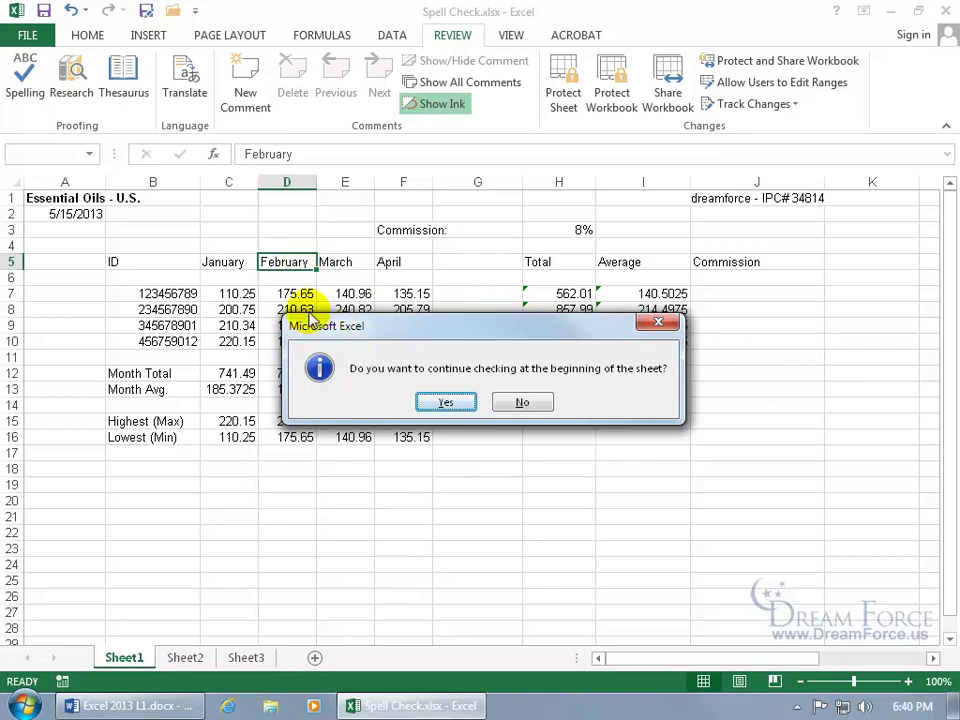
click(446, 403)
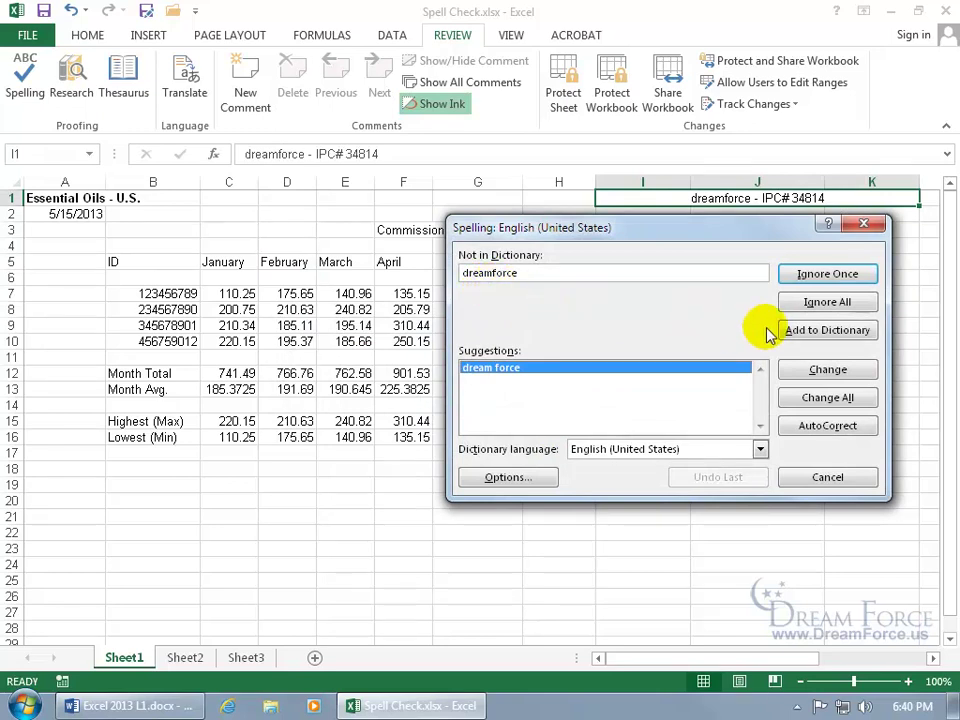
click(811, 279)
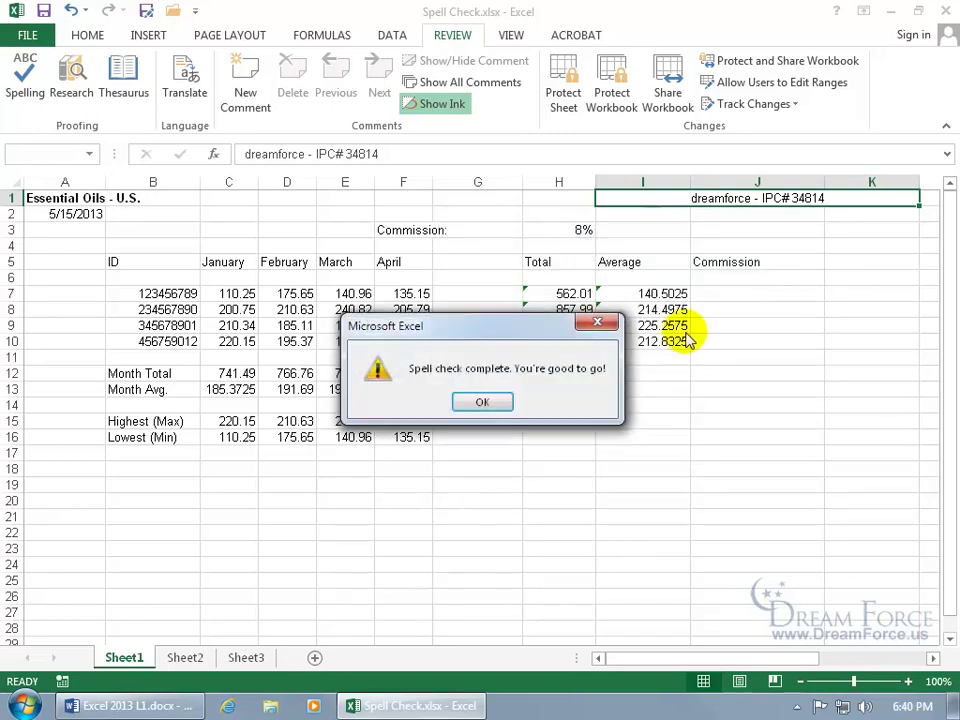
click(481, 404)
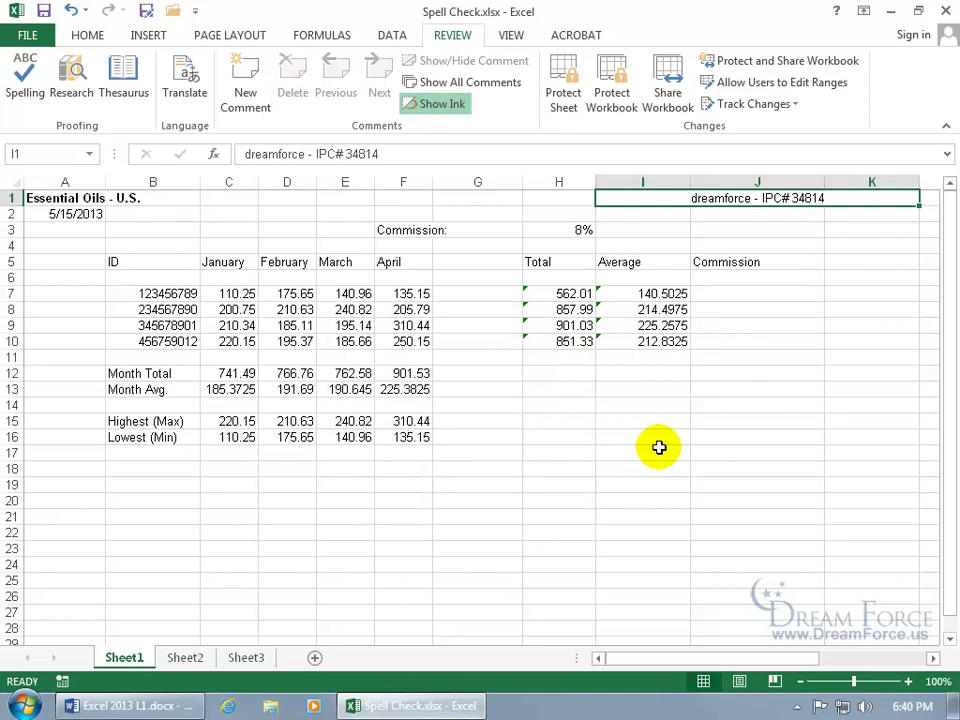
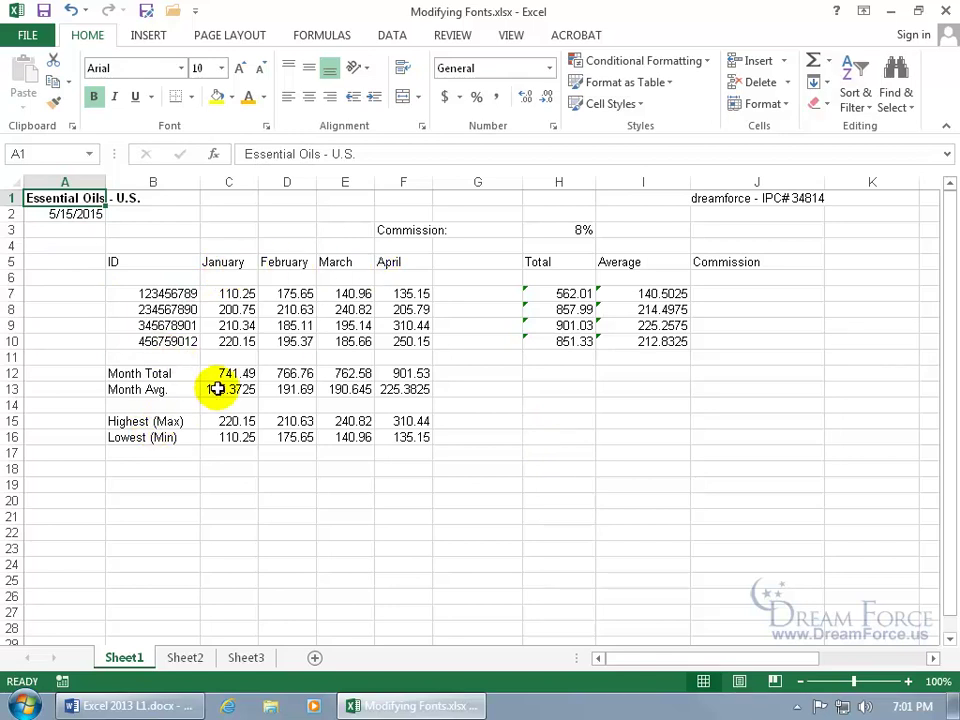
Make the C5:F5 month headers and B12:B16 summary labels bold at 12 point.
drag(242, 262, 386, 262)
drag(155, 373, 160, 437)
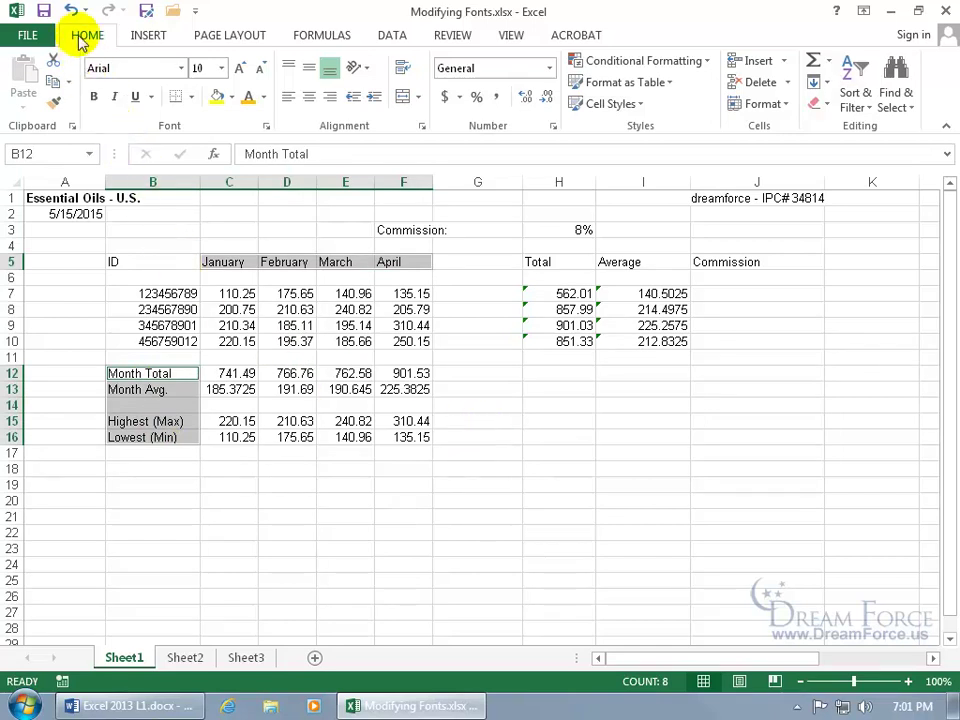
click(94, 96)
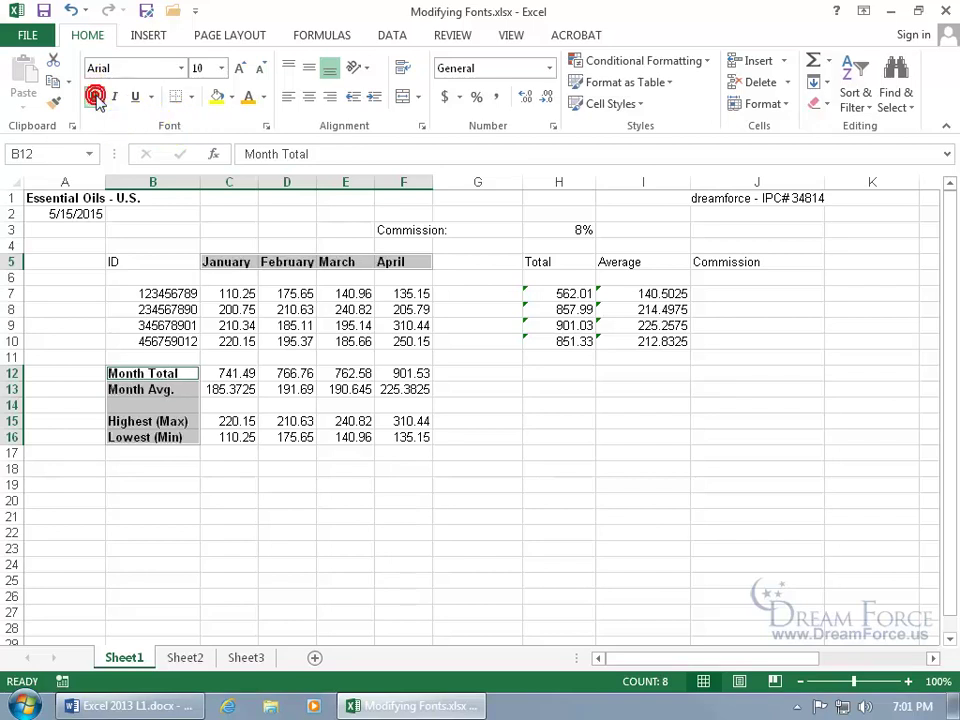
click(266, 126)
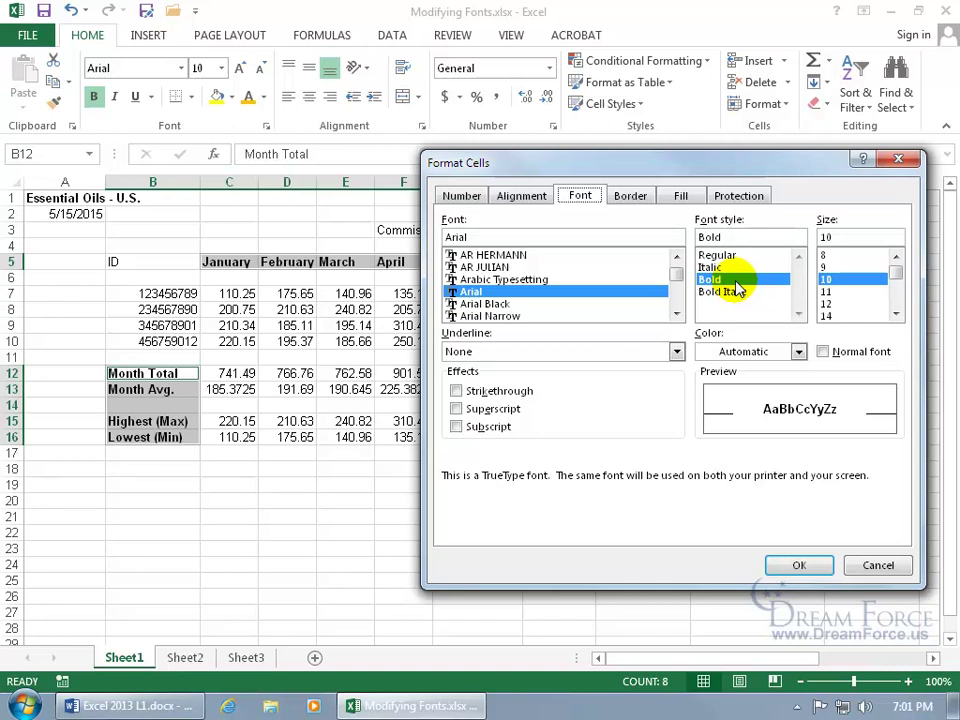
click(826, 303)
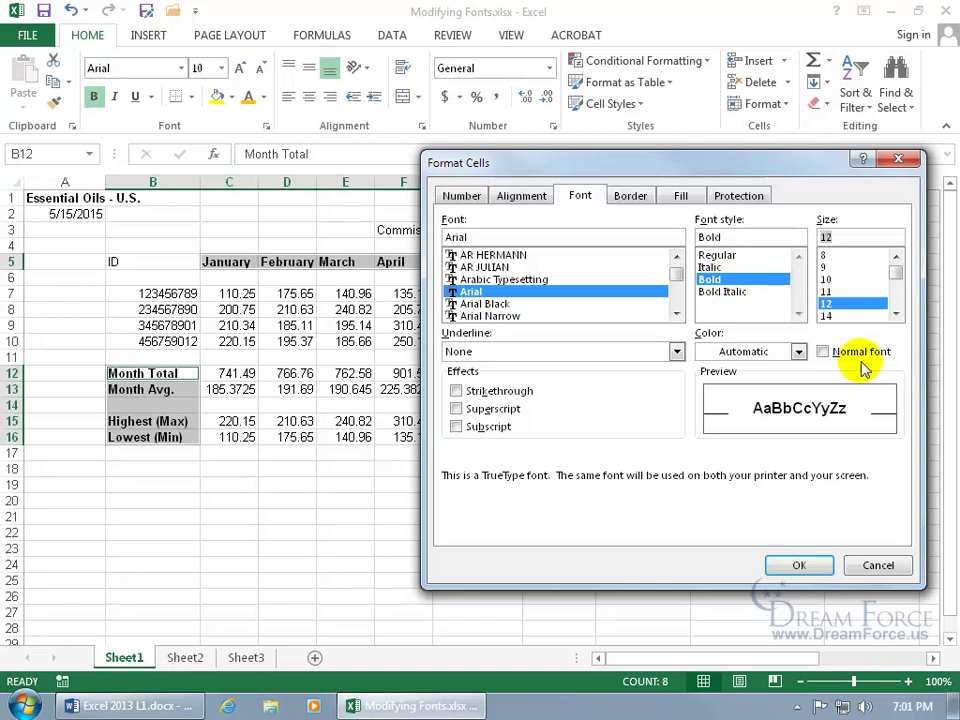
click(812, 566)
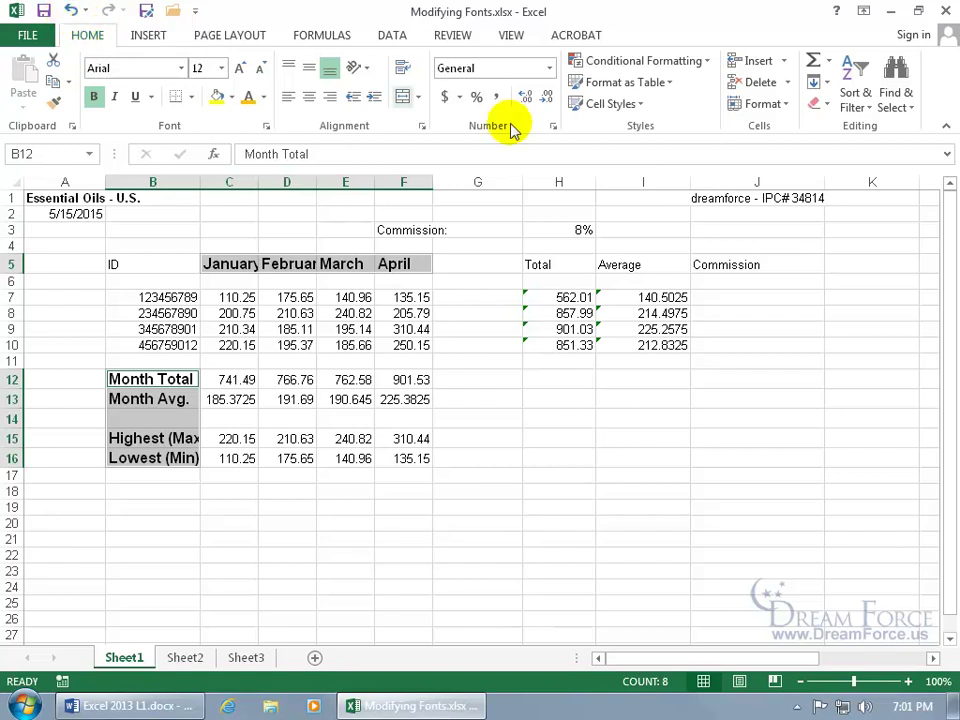
Clear formats so headers and labels return to plain Arial 10, then select B4:I19.
click(824, 106)
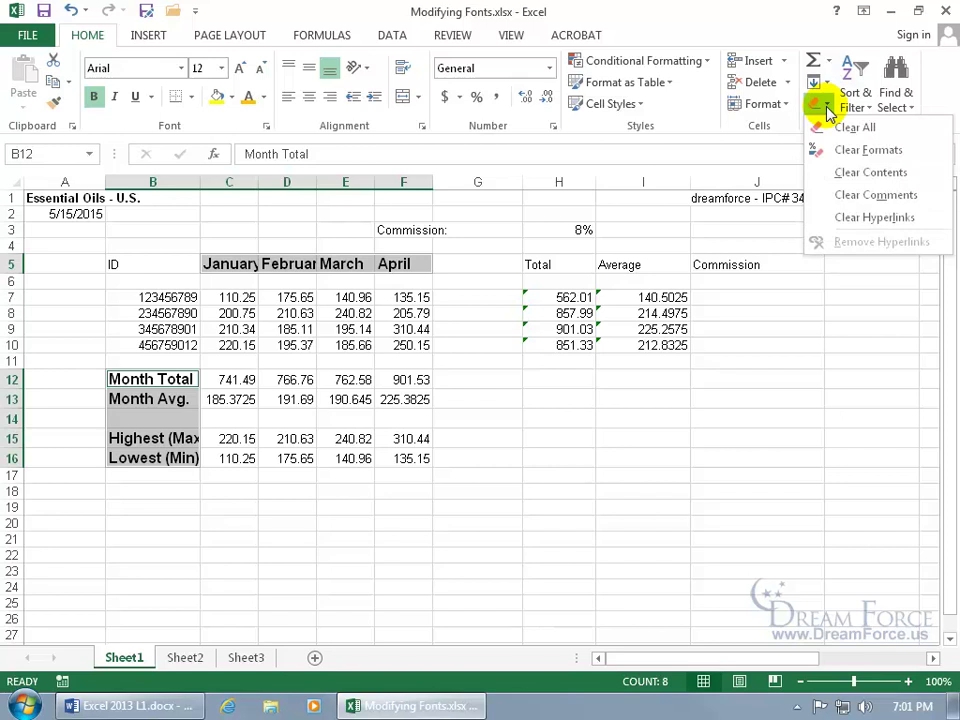
click(820, 150)
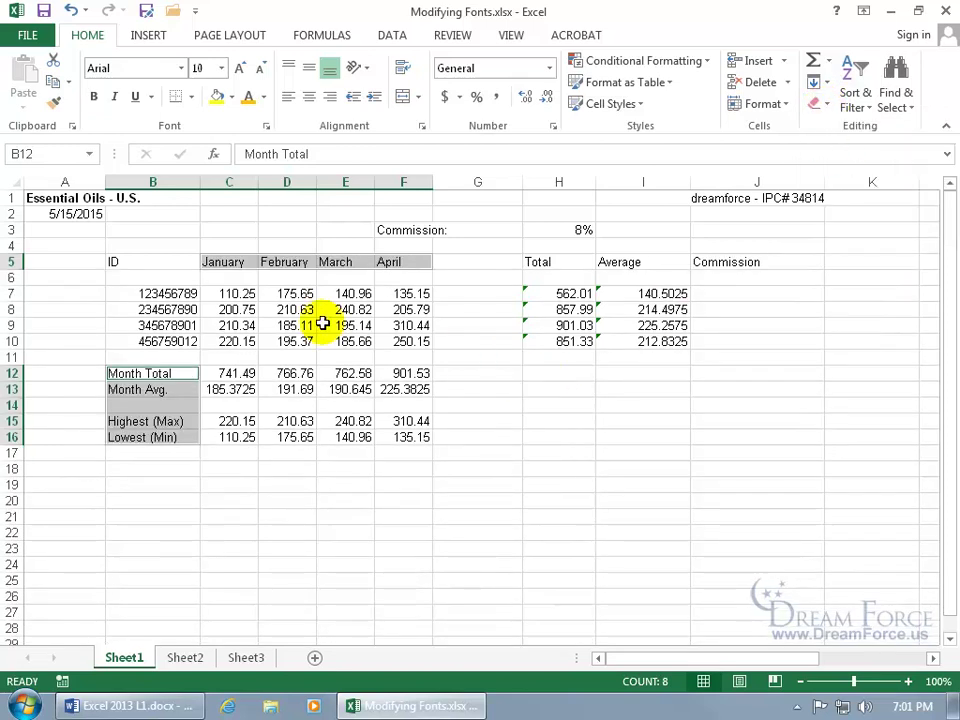
right_click(281, 263)
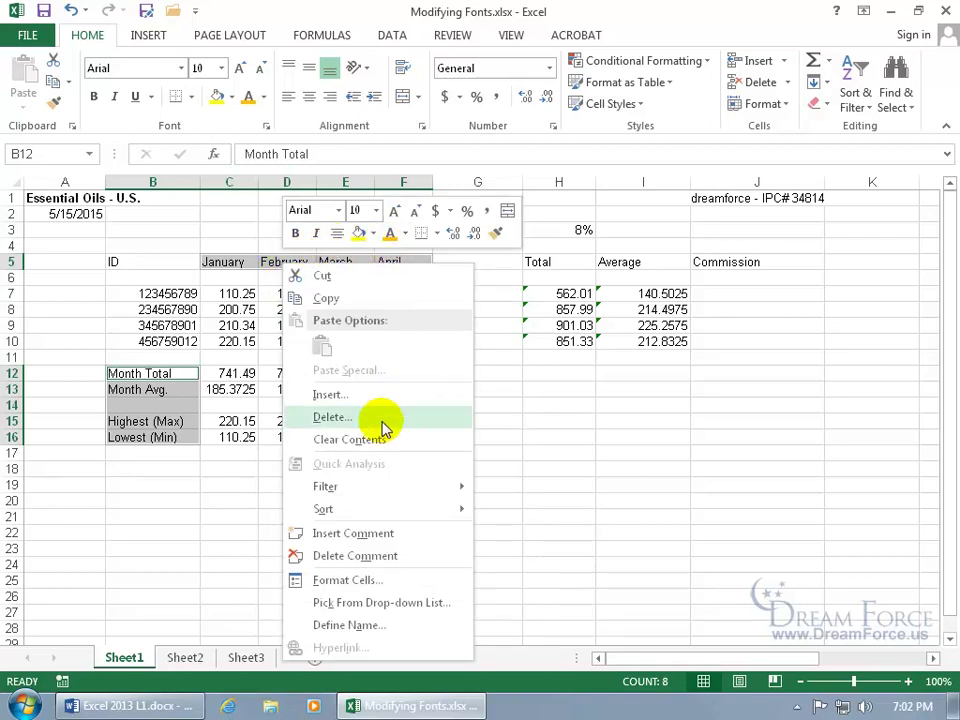
click(366, 580)
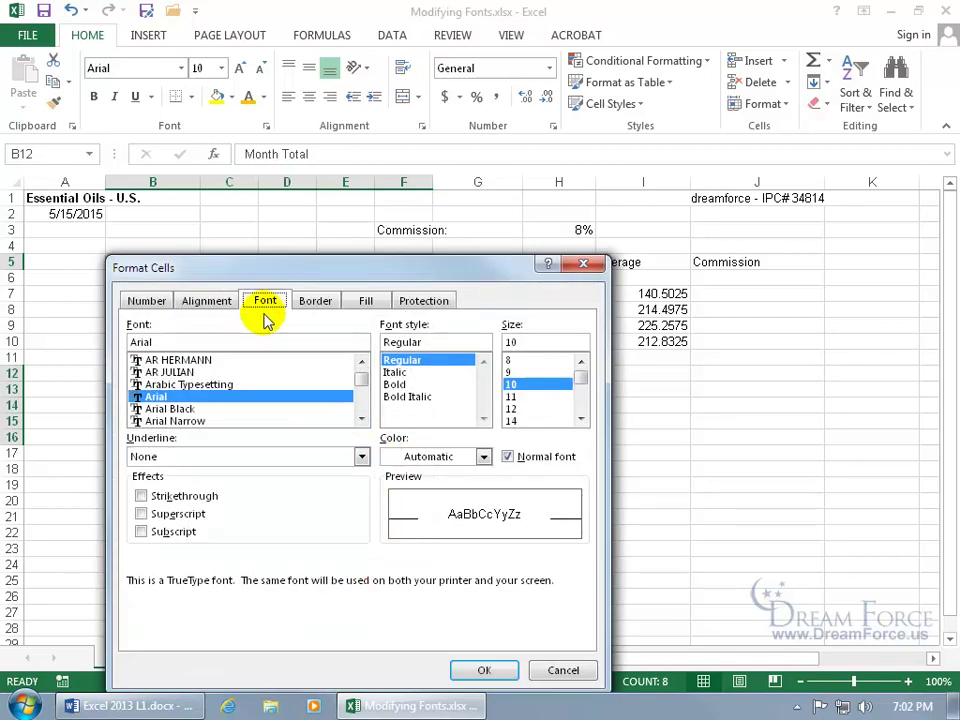
click(576, 265)
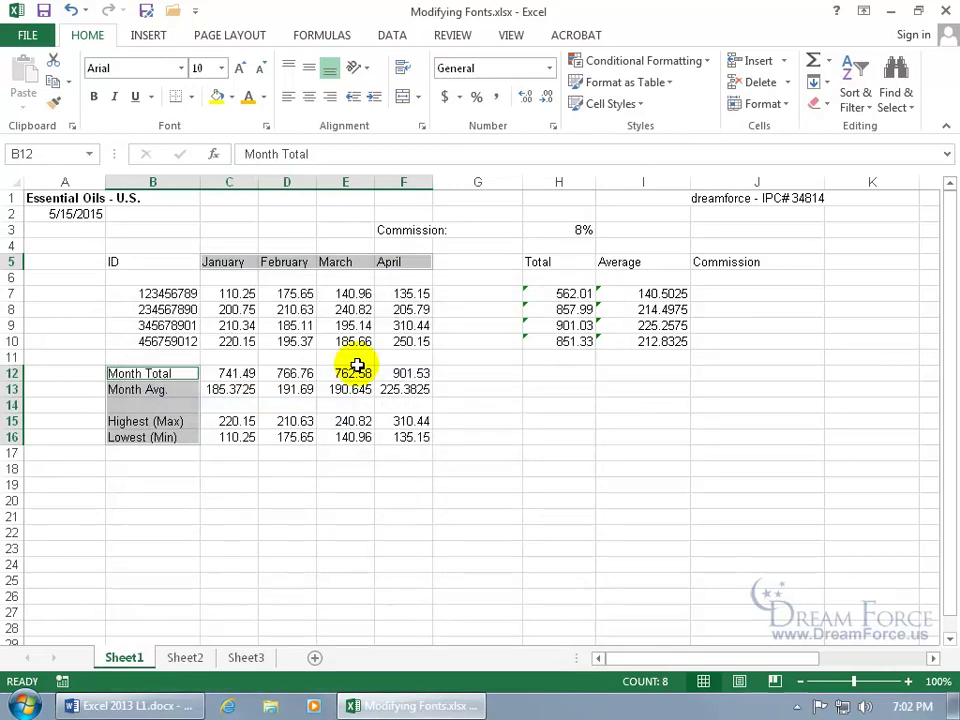
drag(126, 244, 735, 515)
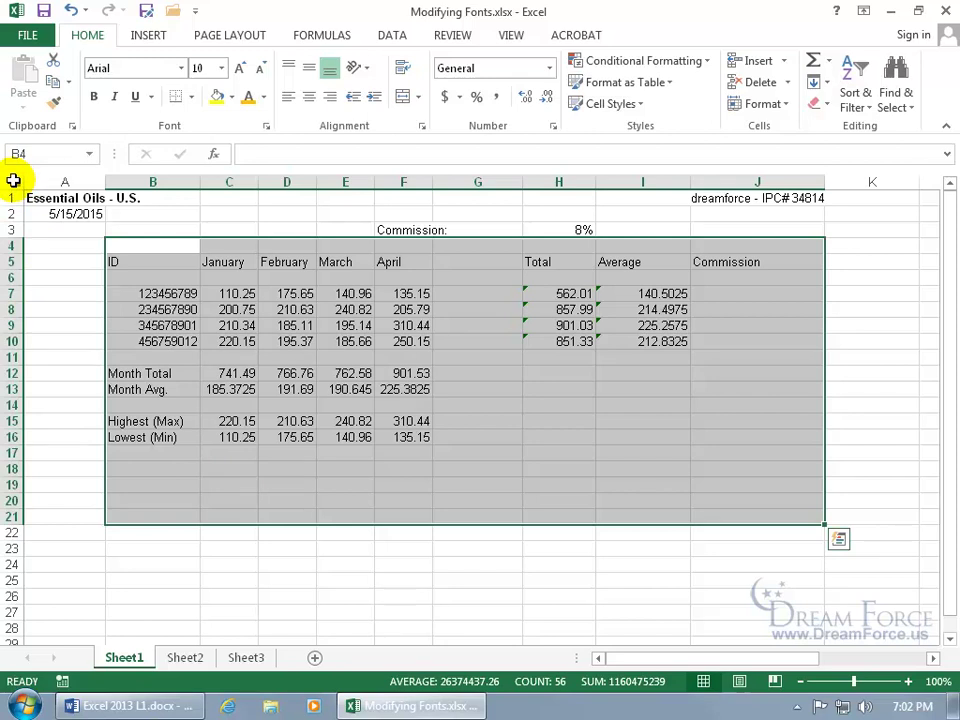
click(10, 181)
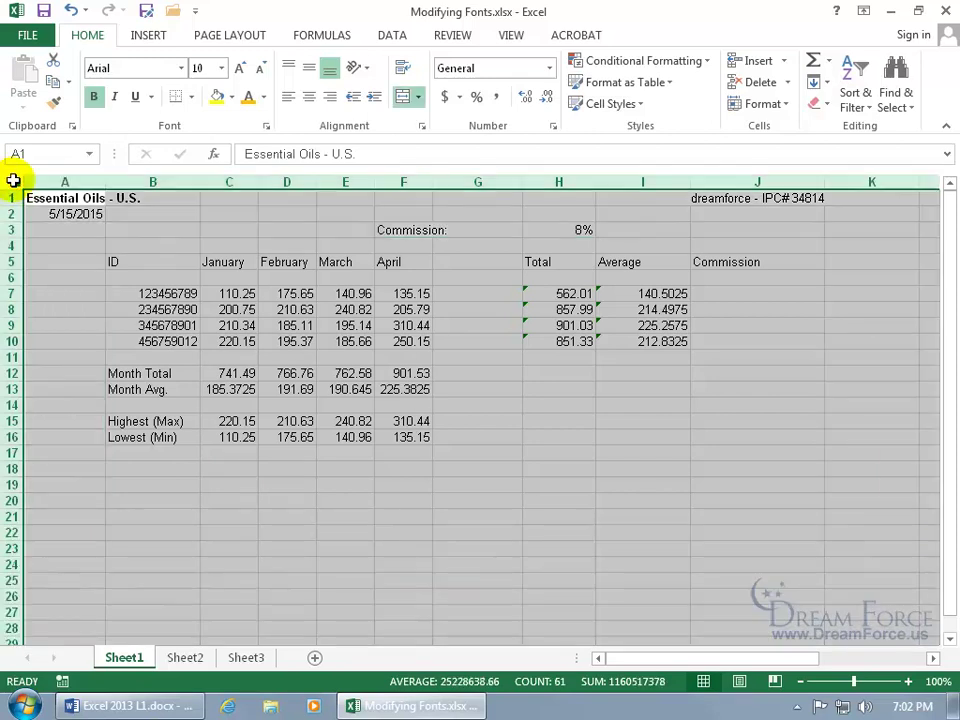
click(484, 421)
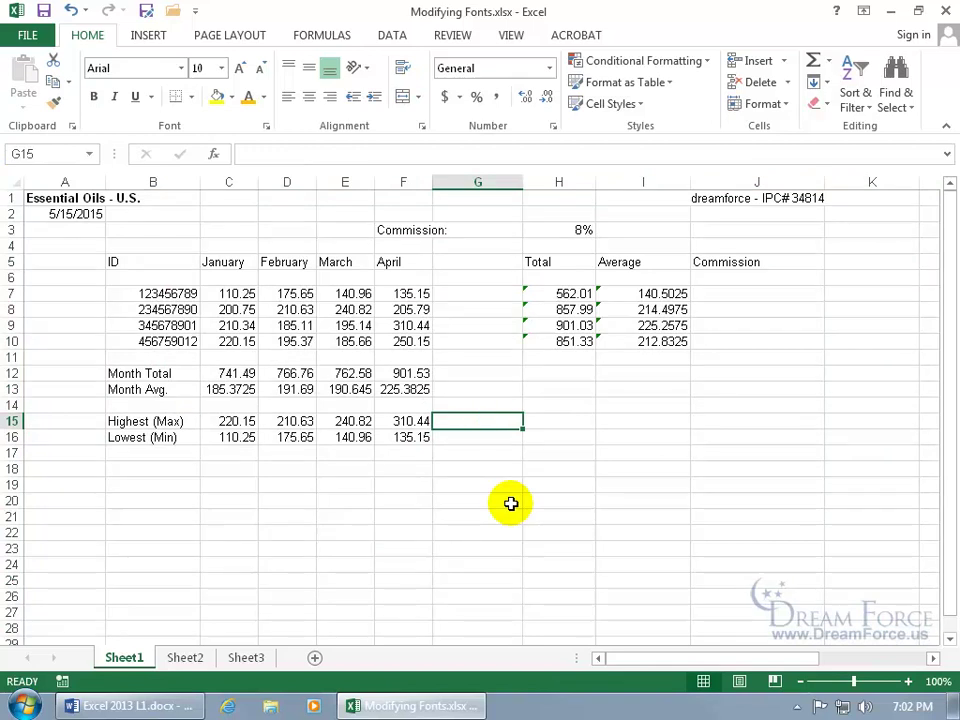
click(300, 326)
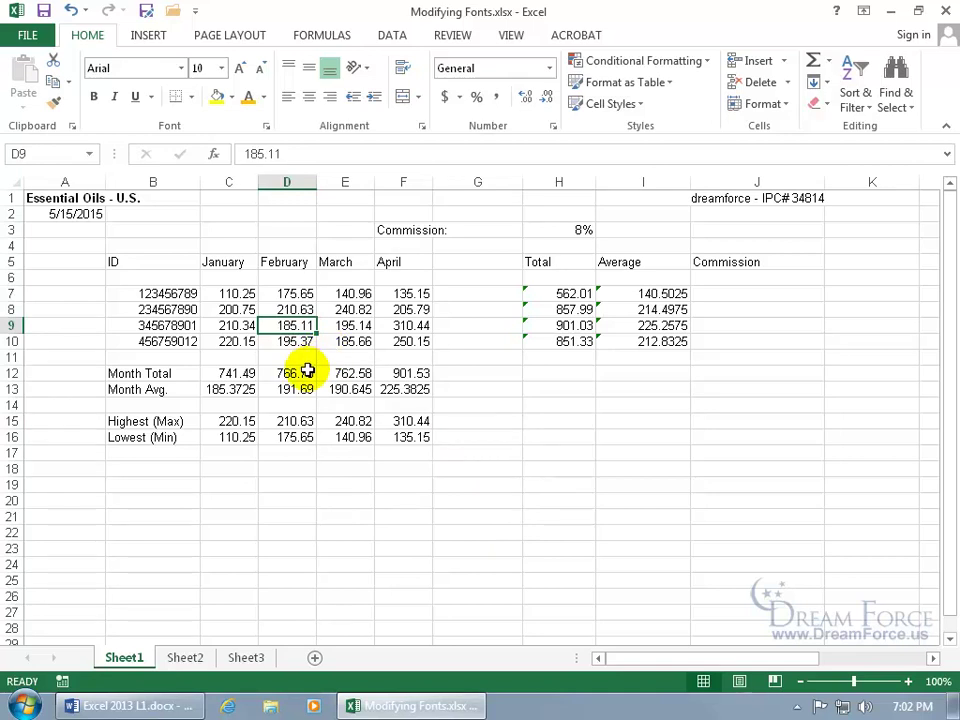
key(ctrl+a)
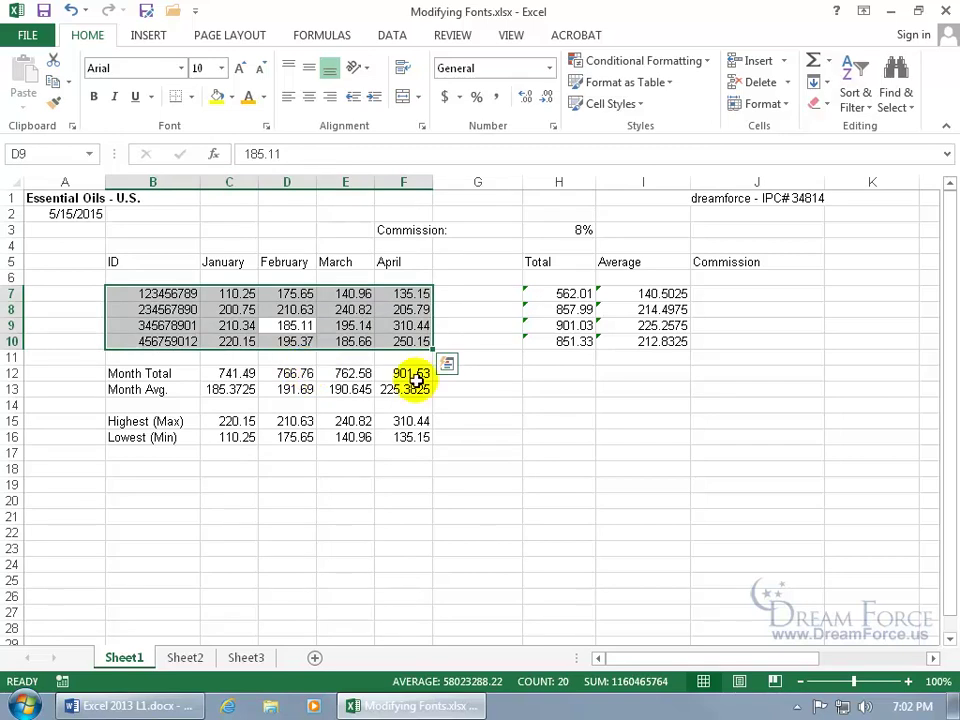
click(510, 403)
key(ctrl+a)
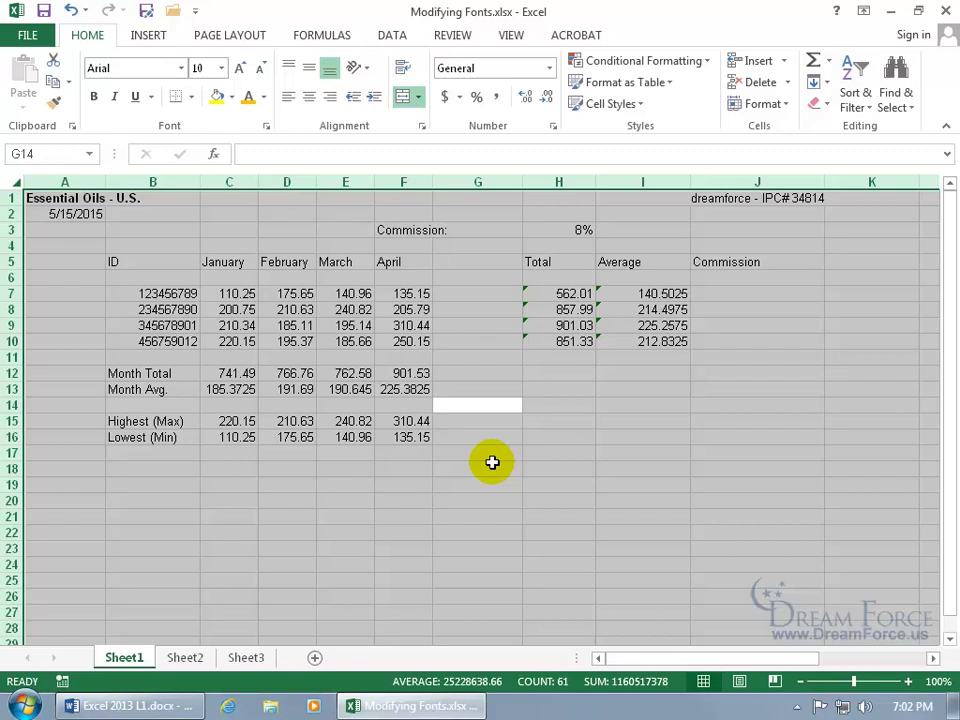
drag(222, 262, 379, 261)
Rotate the C5:F5 month headers to 48 degrees using Format Cells Alignment.
right_click(362, 264)
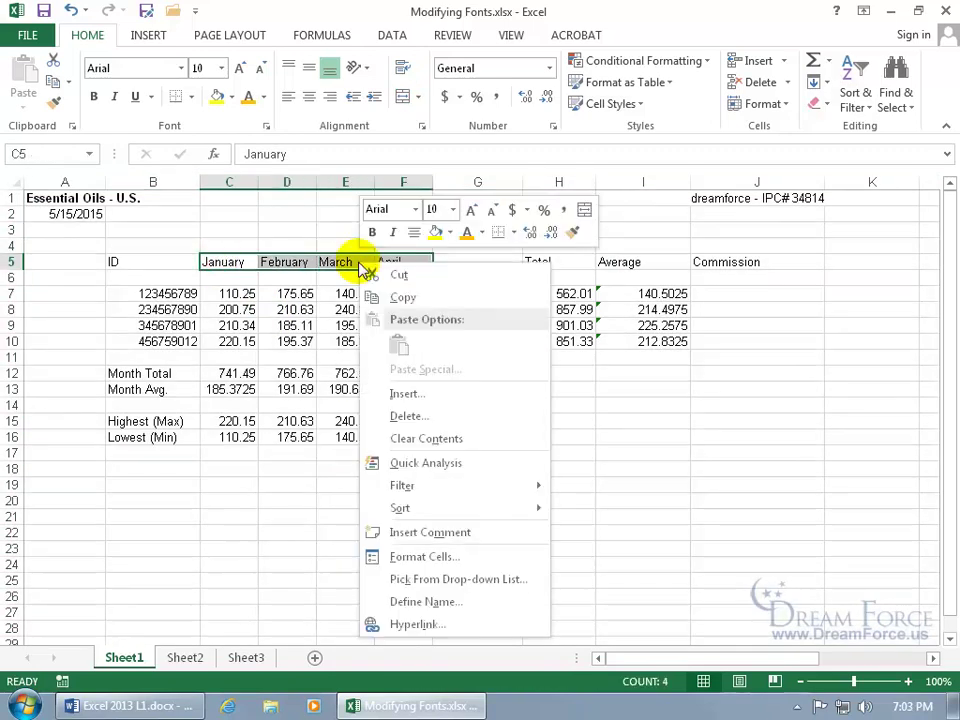
click(449, 557)
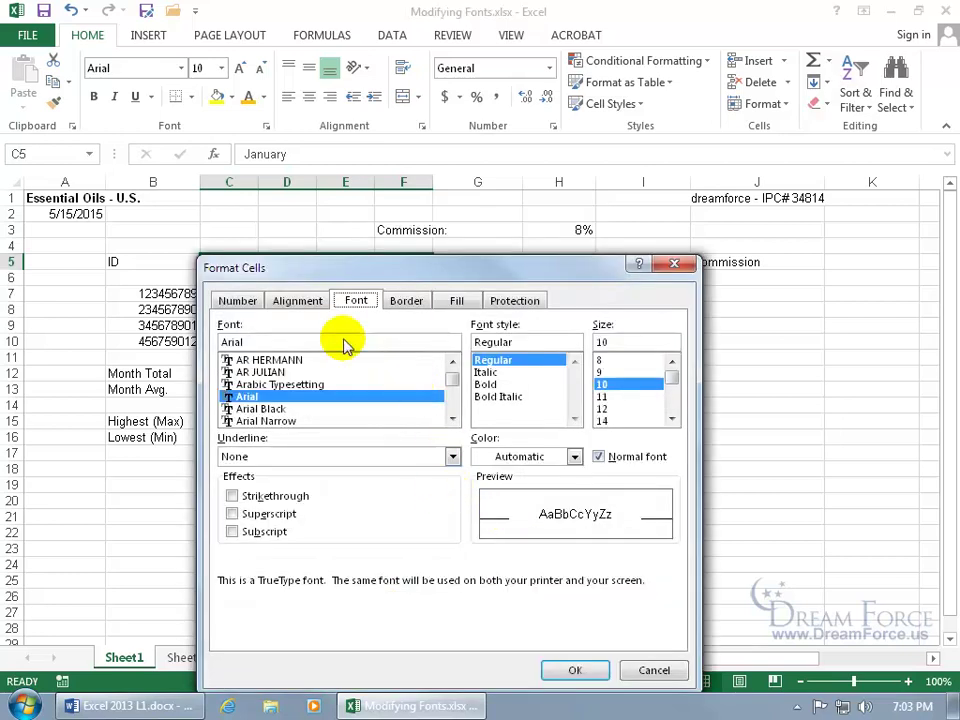
click(316, 302)
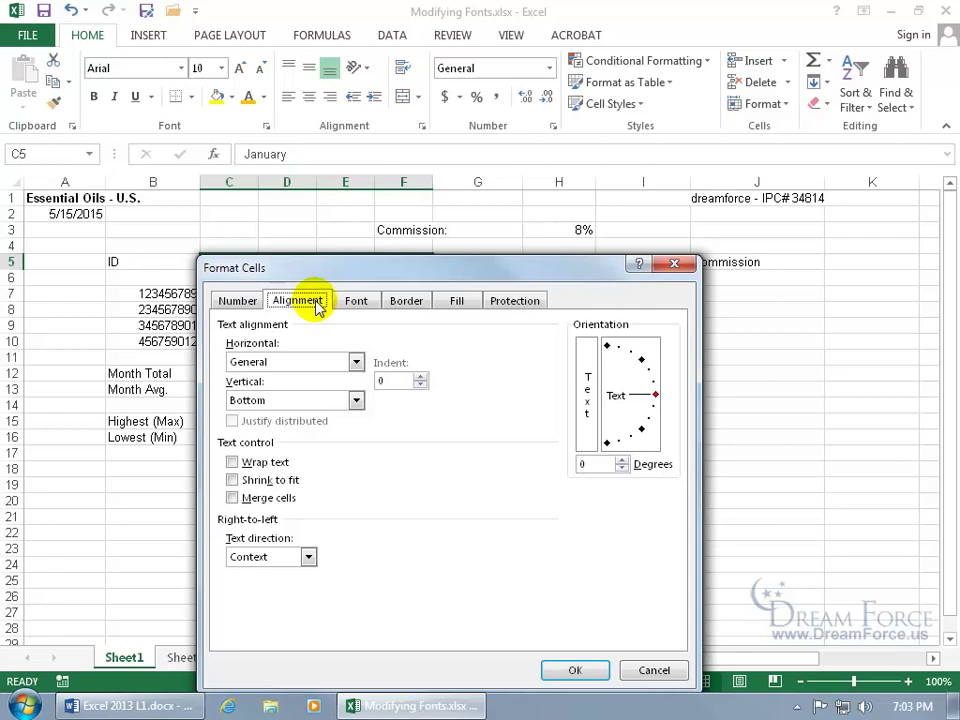
click(622, 460)
click(622, 460)
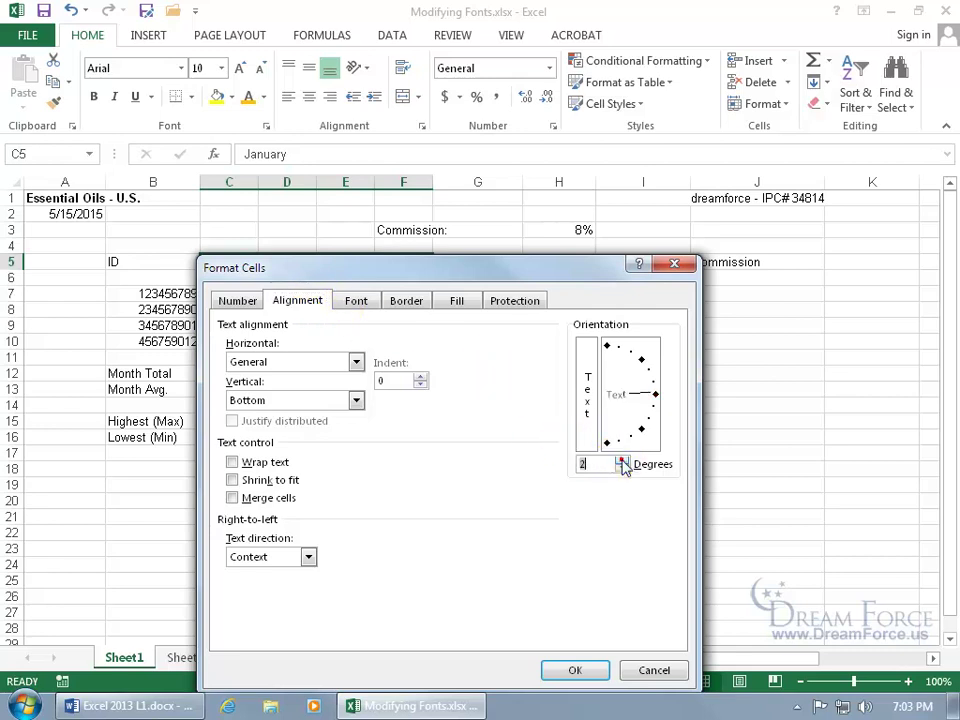
drag(622, 462, 622, 462)
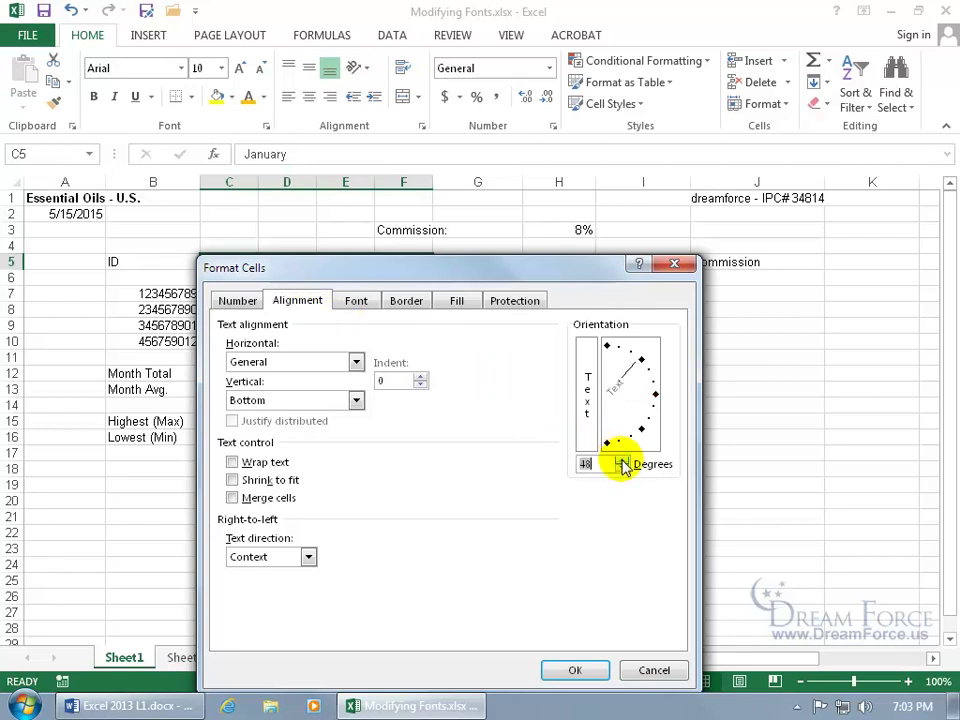
click(575, 665)
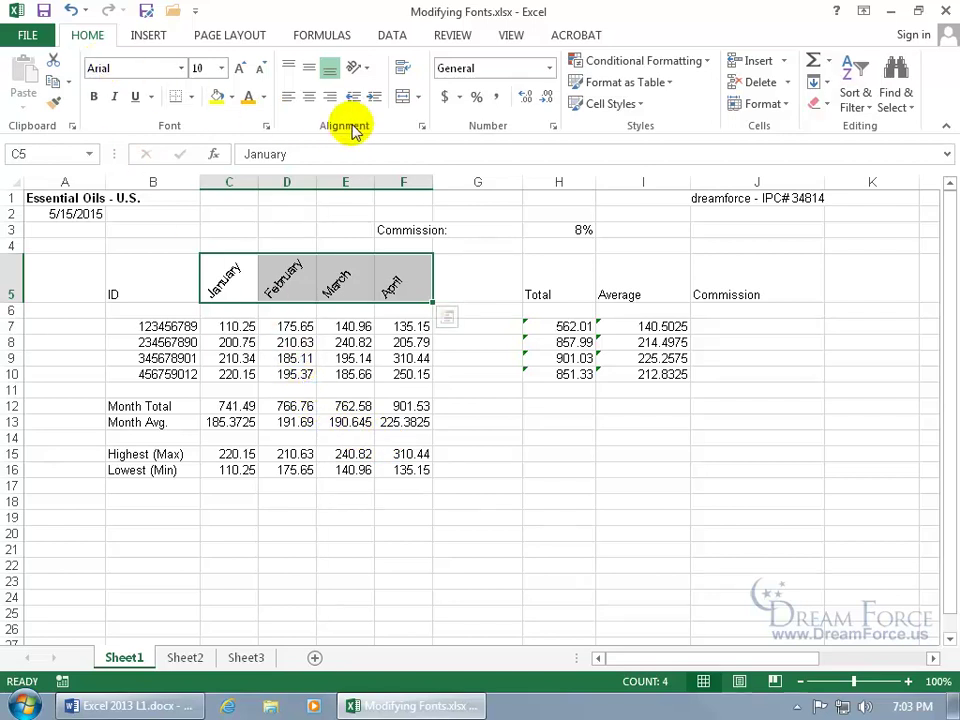
click(366, 70)
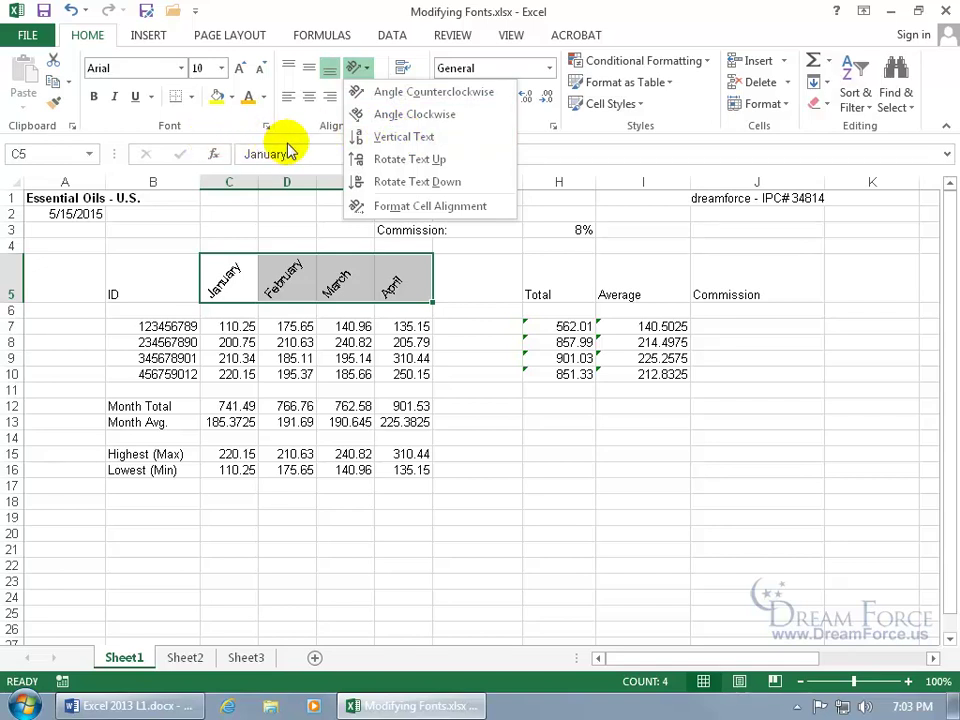
Set the headers' text orientation back to 0 degrees in Format Cells Alignment.
click(420, 207)
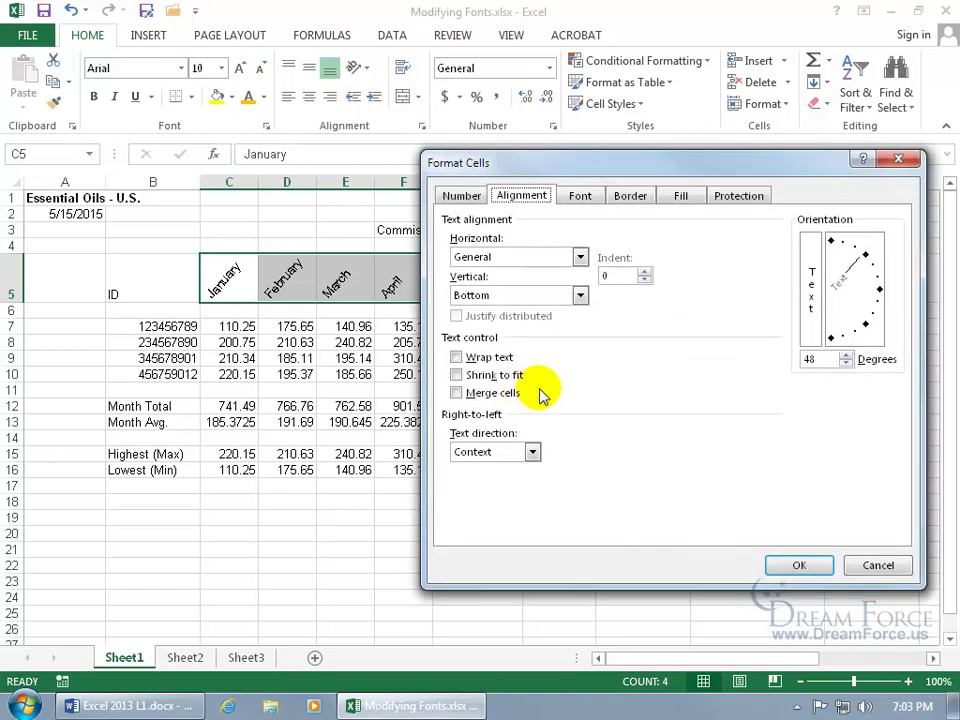
double_click(829, 358)
text(0)
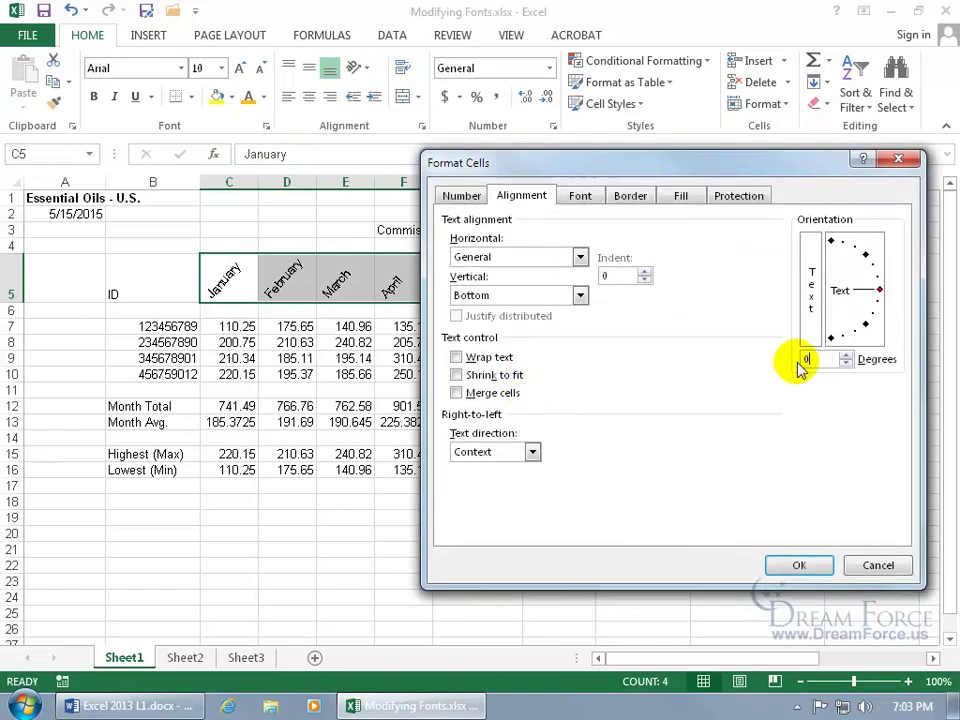
drag(880, 292, 870, 325)
double_click(818, 360)
text(0)
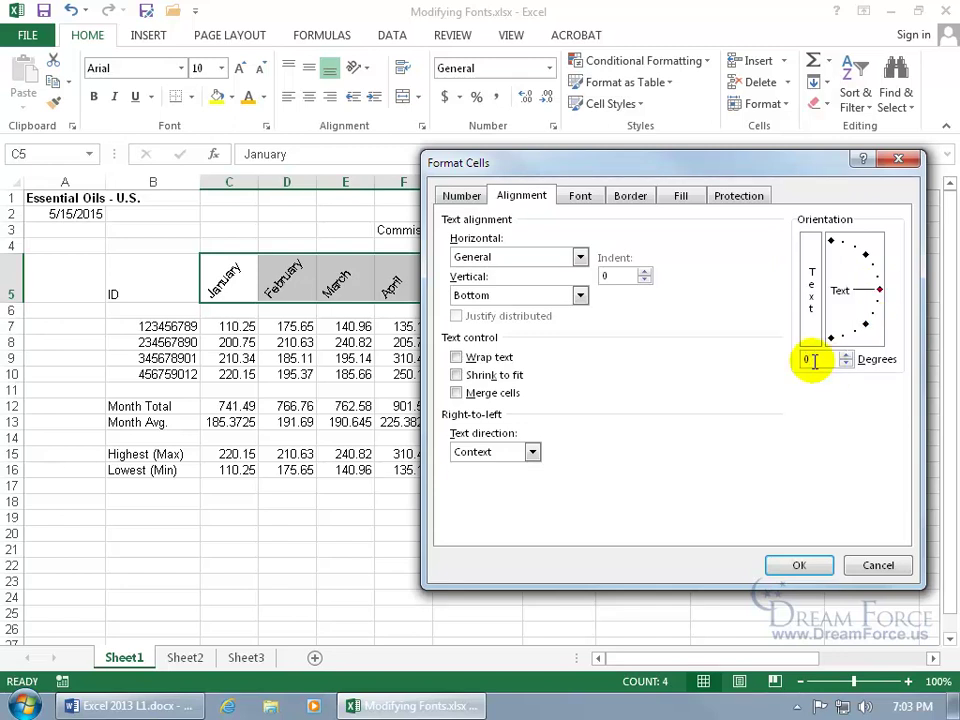
key(Return)
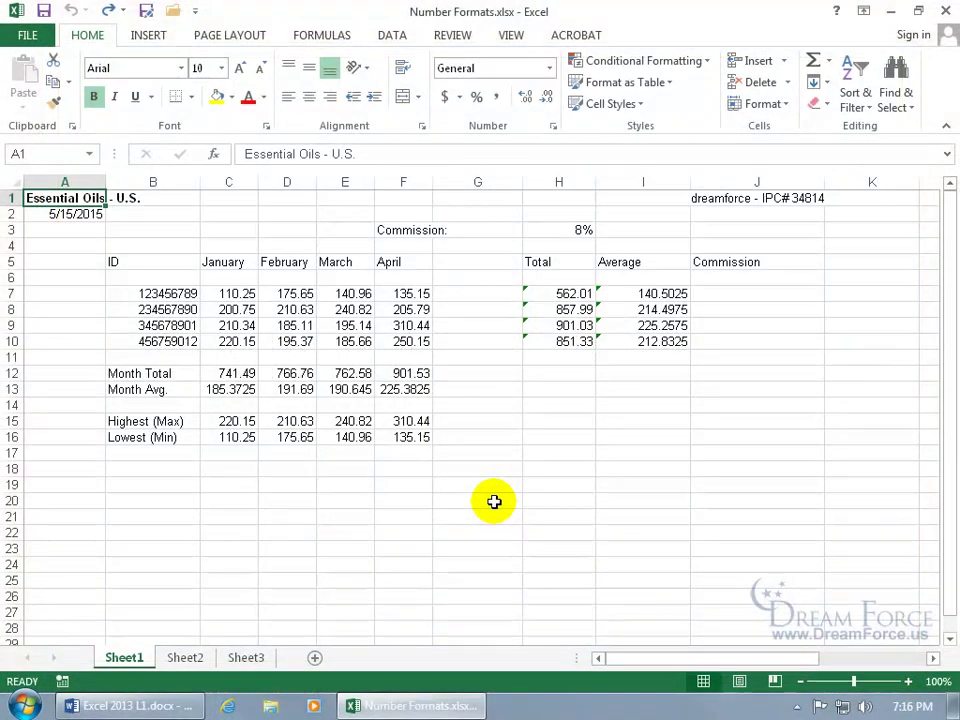
Apply the Currency number format to the selected monthly sales figures.
click(94, 215)
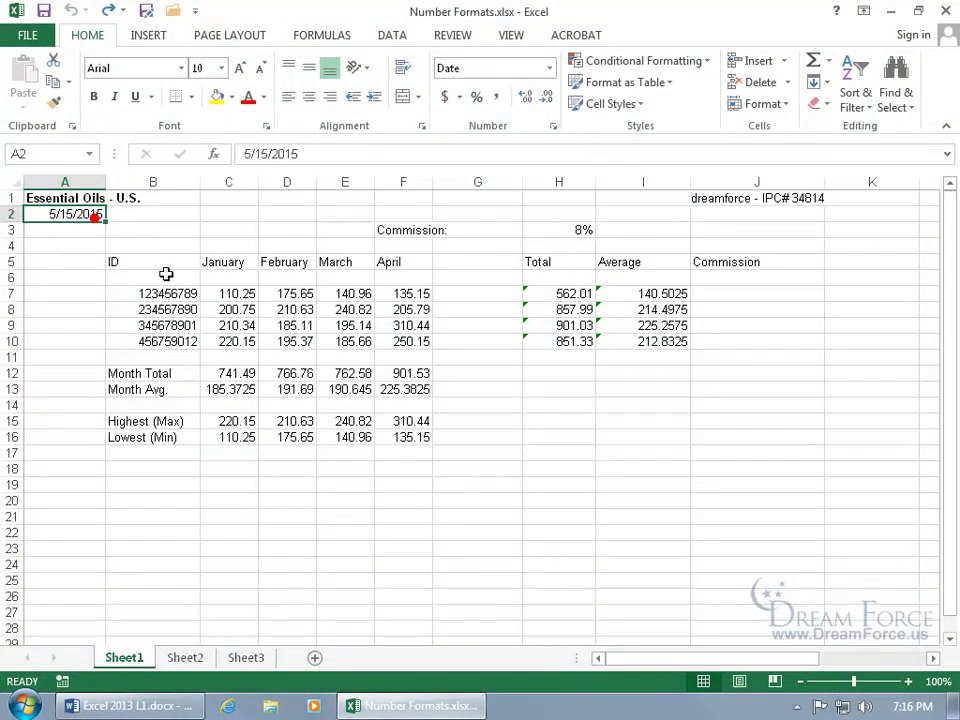
drag(221, 294, 415, 343)
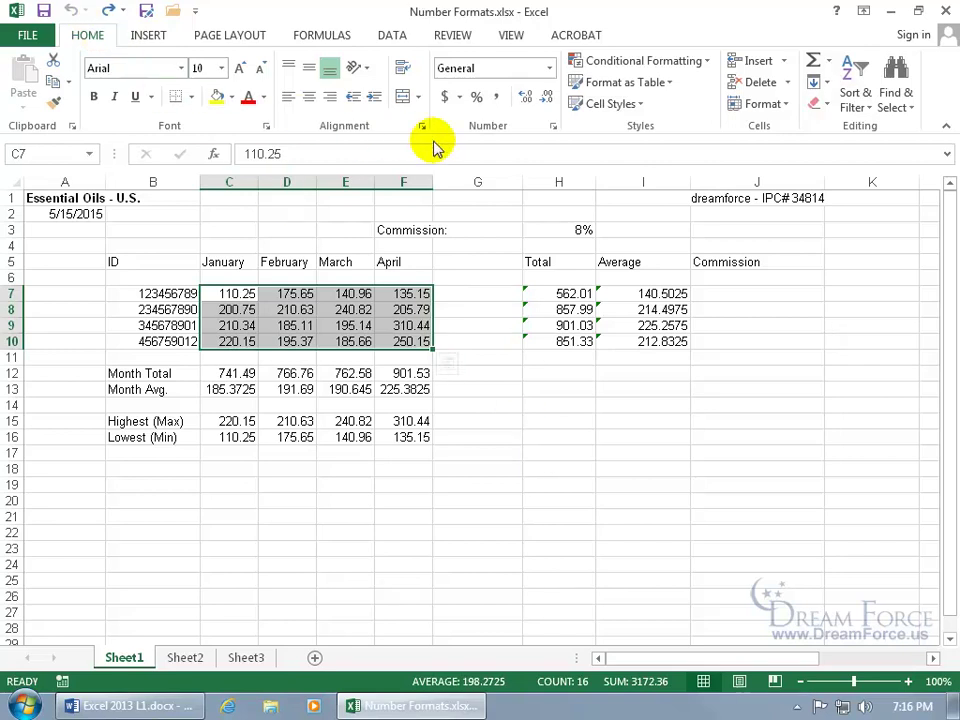
click(549, 69)
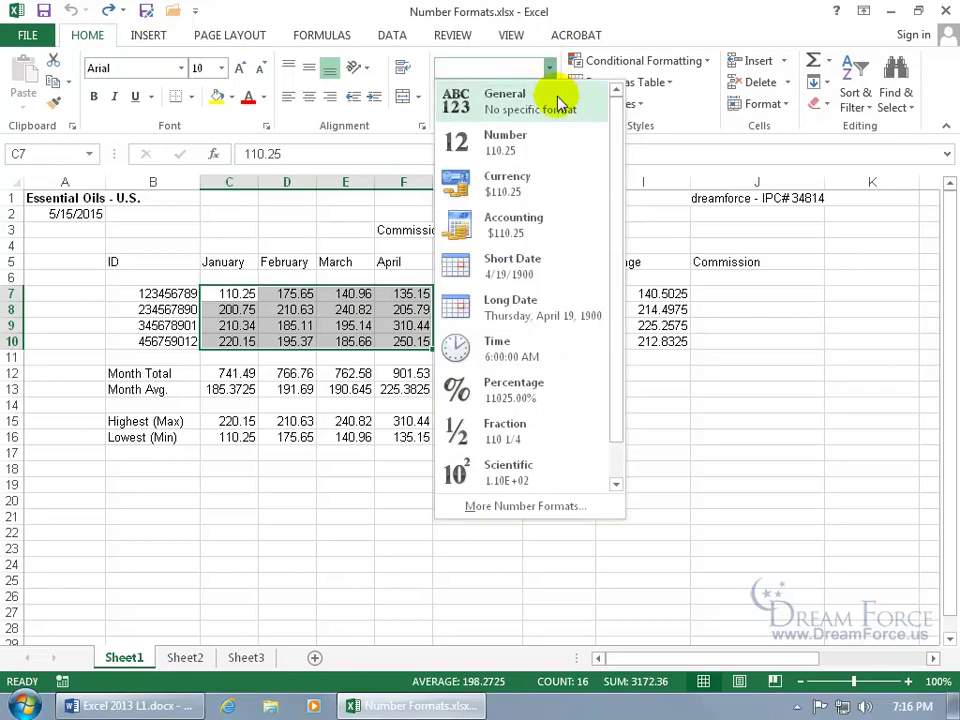
click(561, 183)
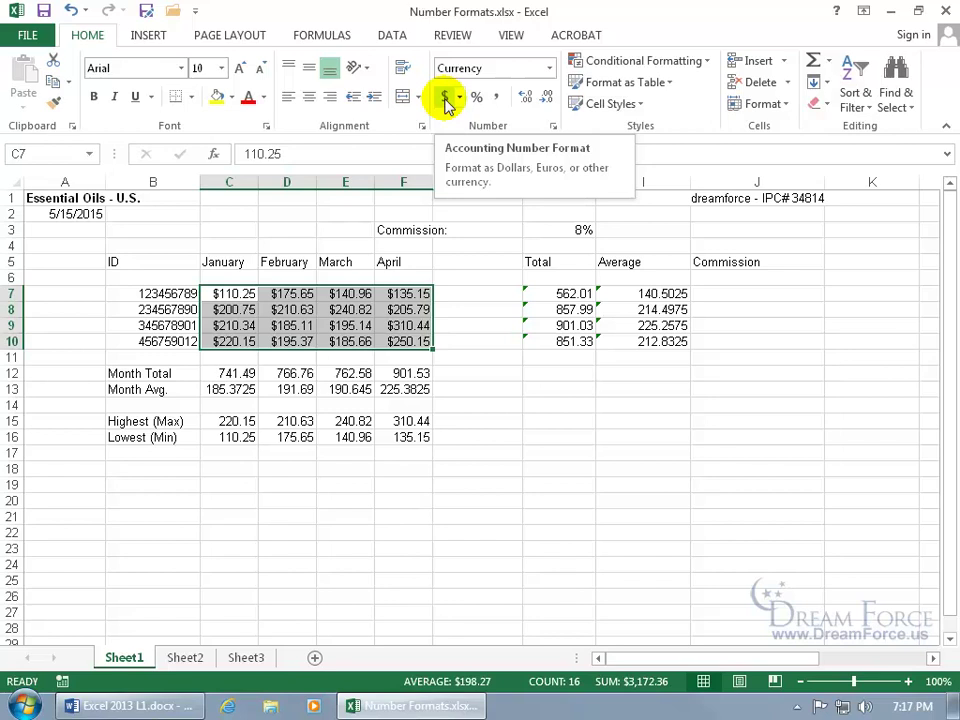
Apply Accounting format to the March and April figures and widen columns E and C to compare.
drag(350, 293, 404, 347)
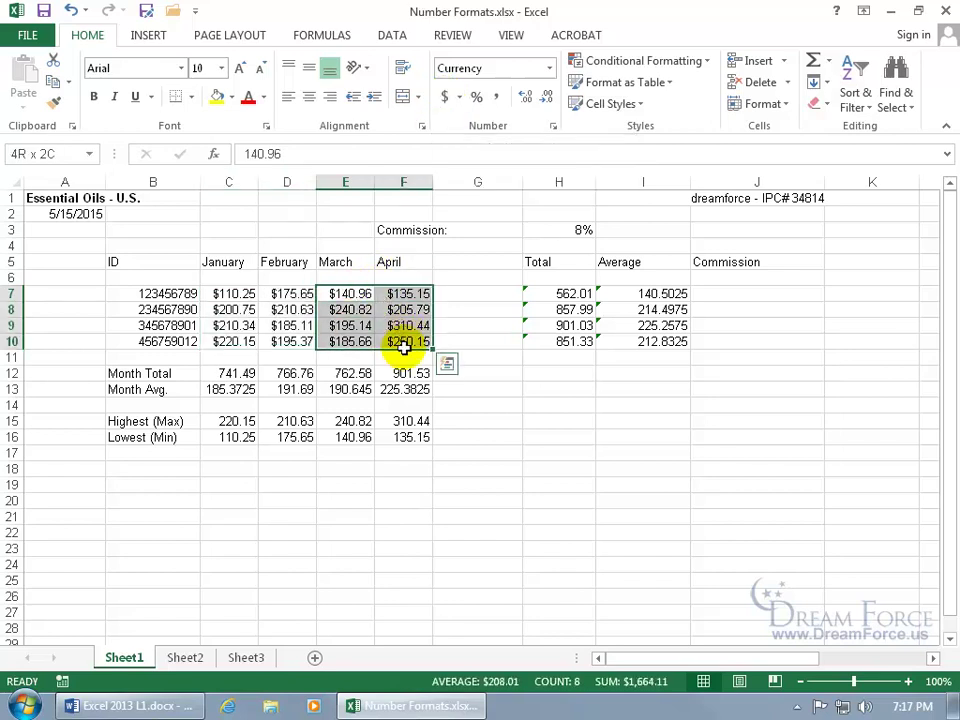
click(549, 68)
click(540, 217)
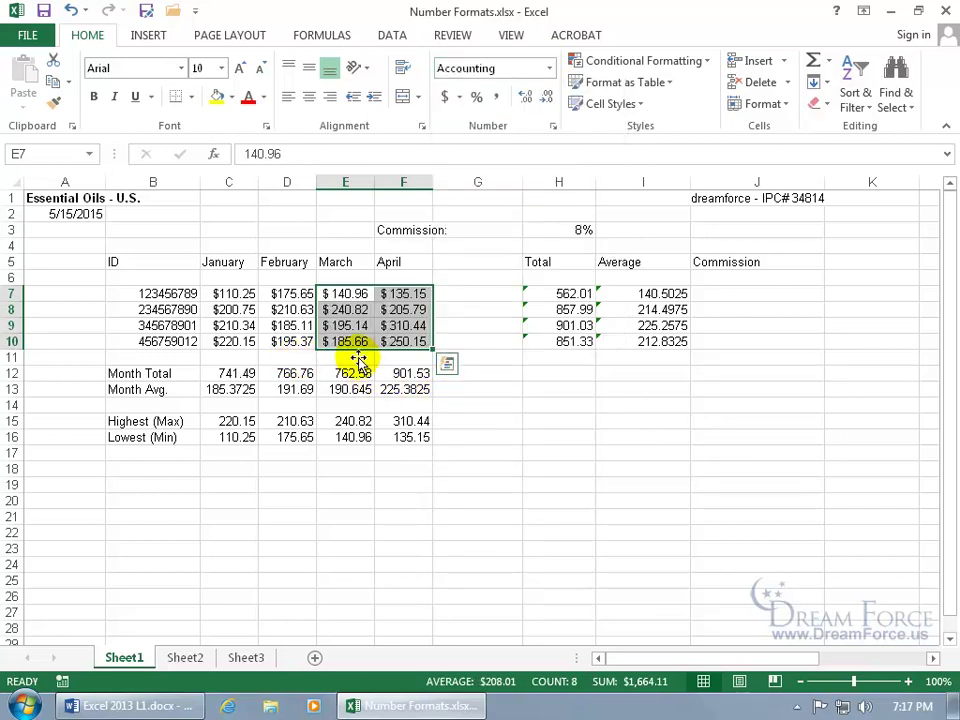
drag(375, 182, 473, 187)
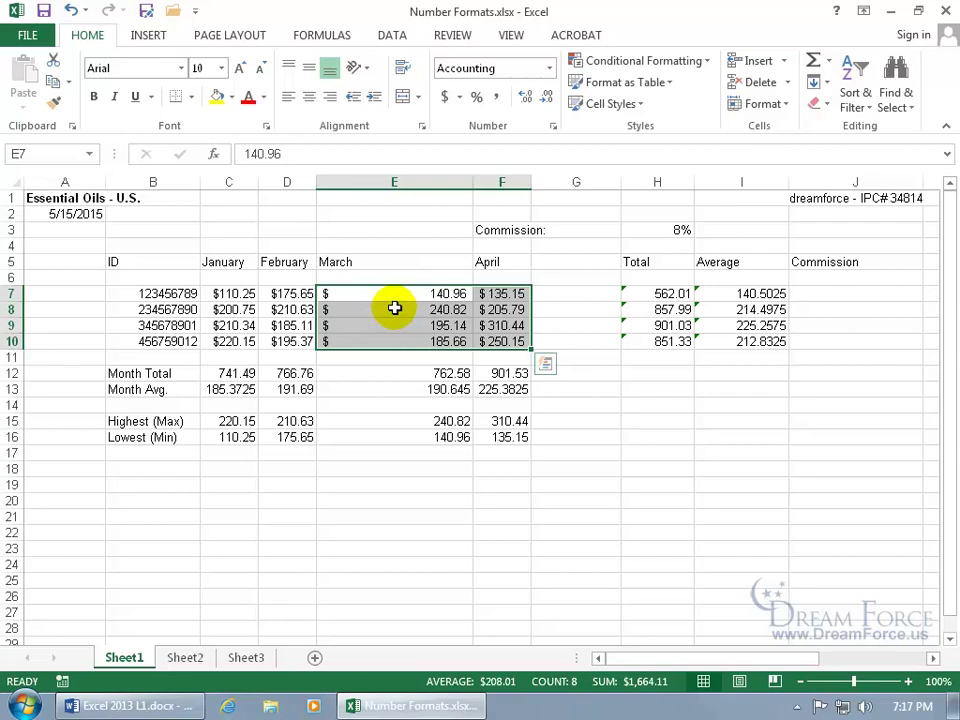
drag(258, 182, 349, 193)
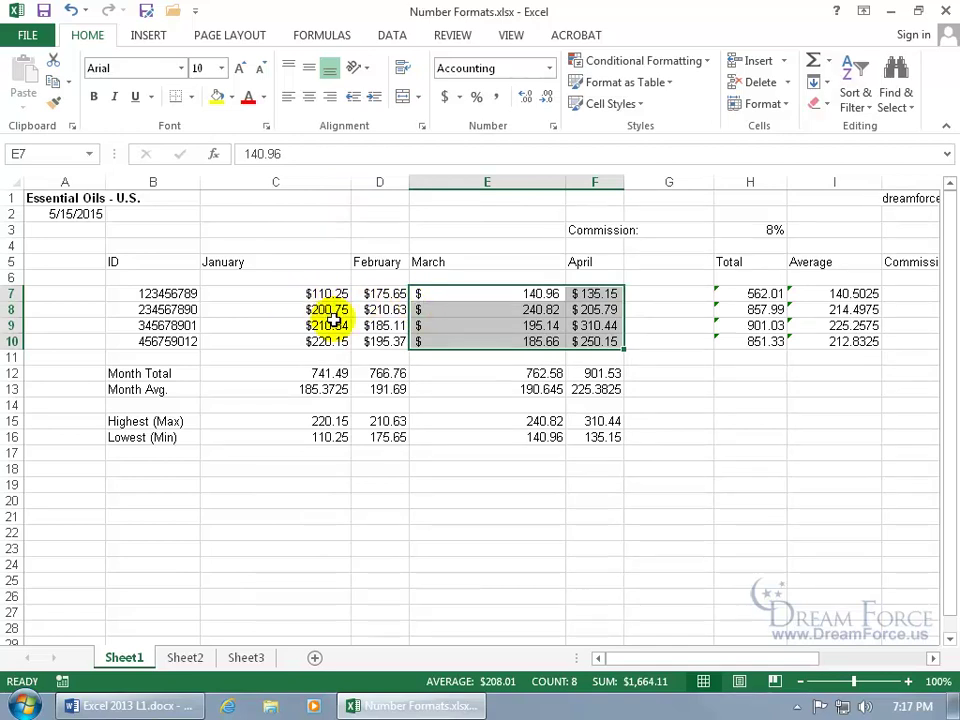
Undo both column widenings and select all sales figures C7:F10.
click(70, 11)
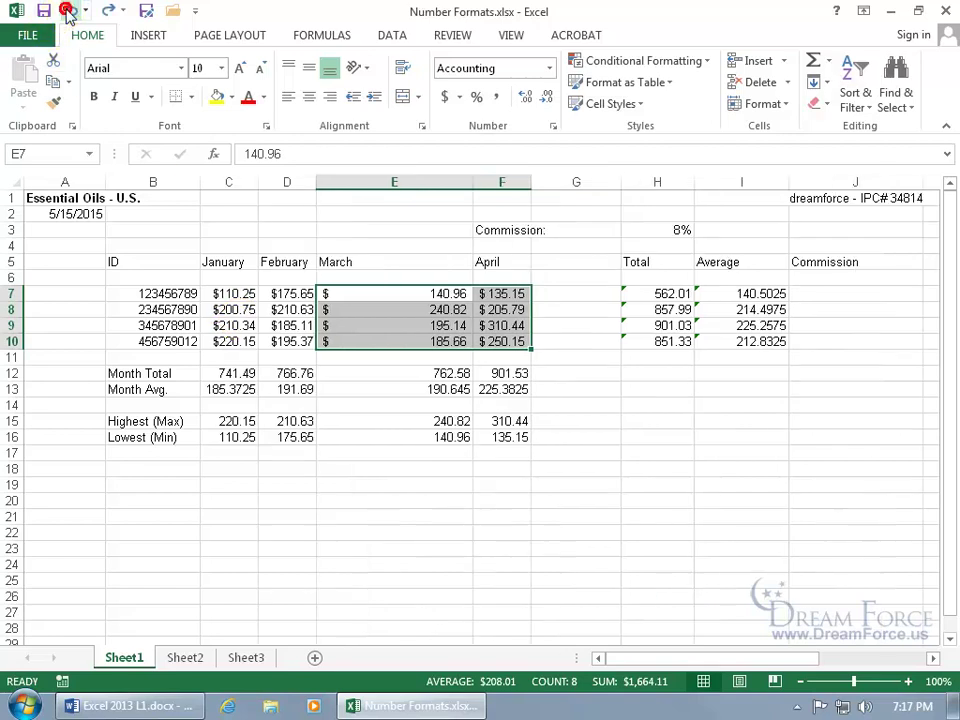
click(70, 11)
drag(232, 294, 394, 339)
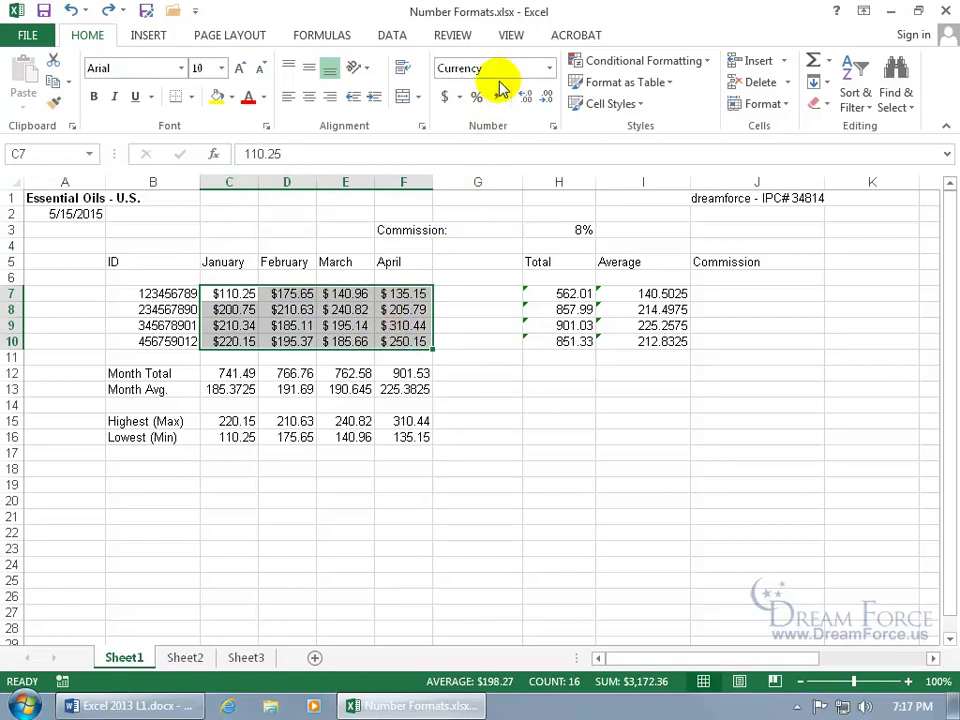
click(348, 324)
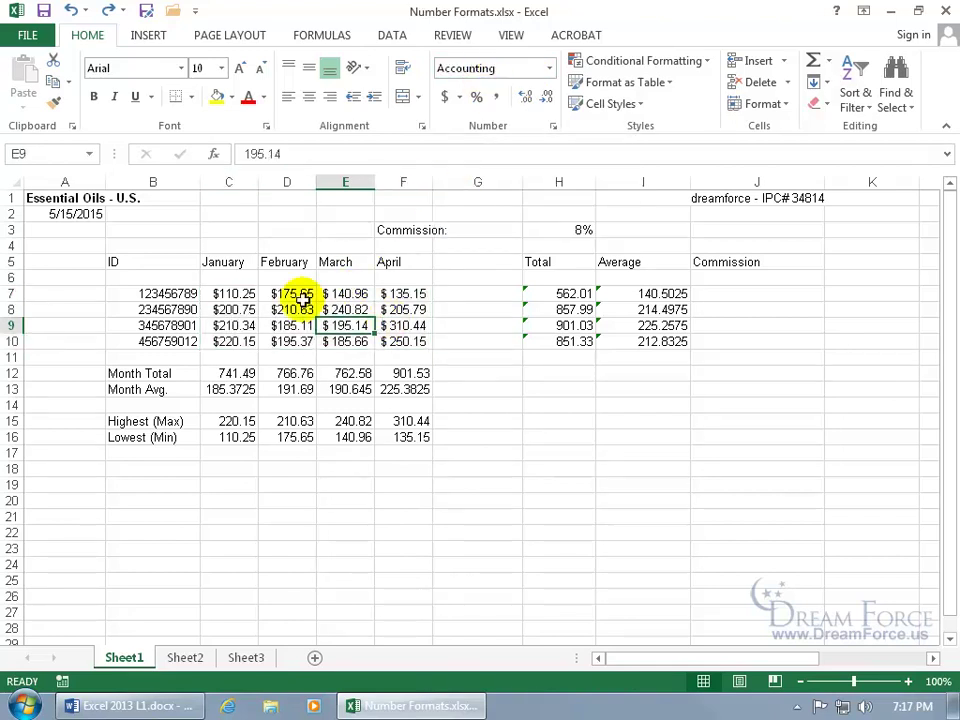
drag(231, 294, 383, 340)
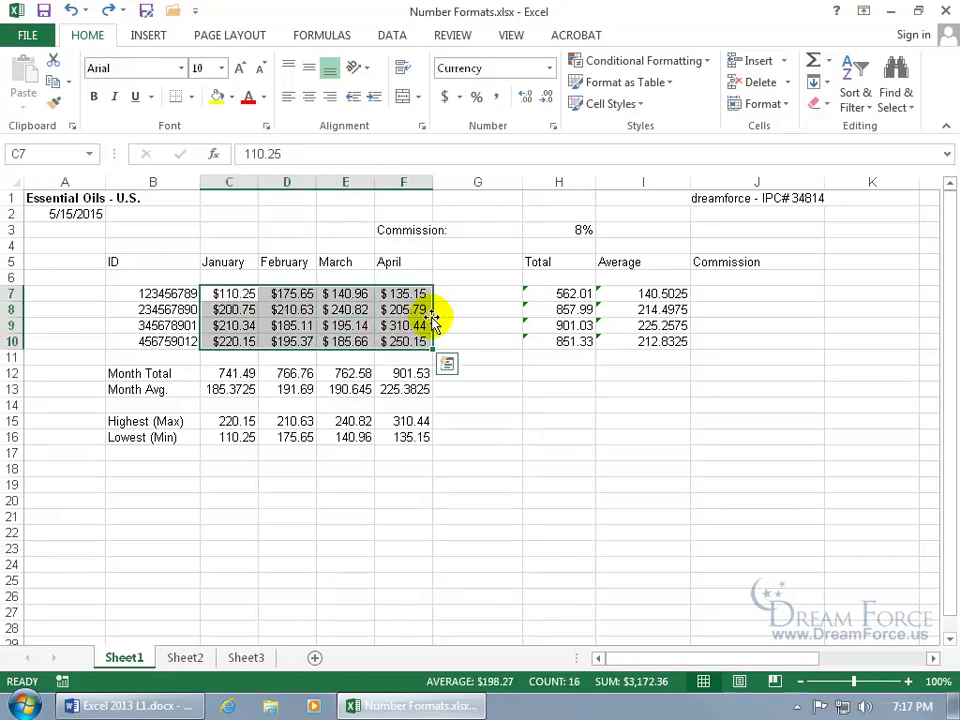
Reapply Currency to all of C7:F10, checking the Number format options without changes.
click(549, 68)
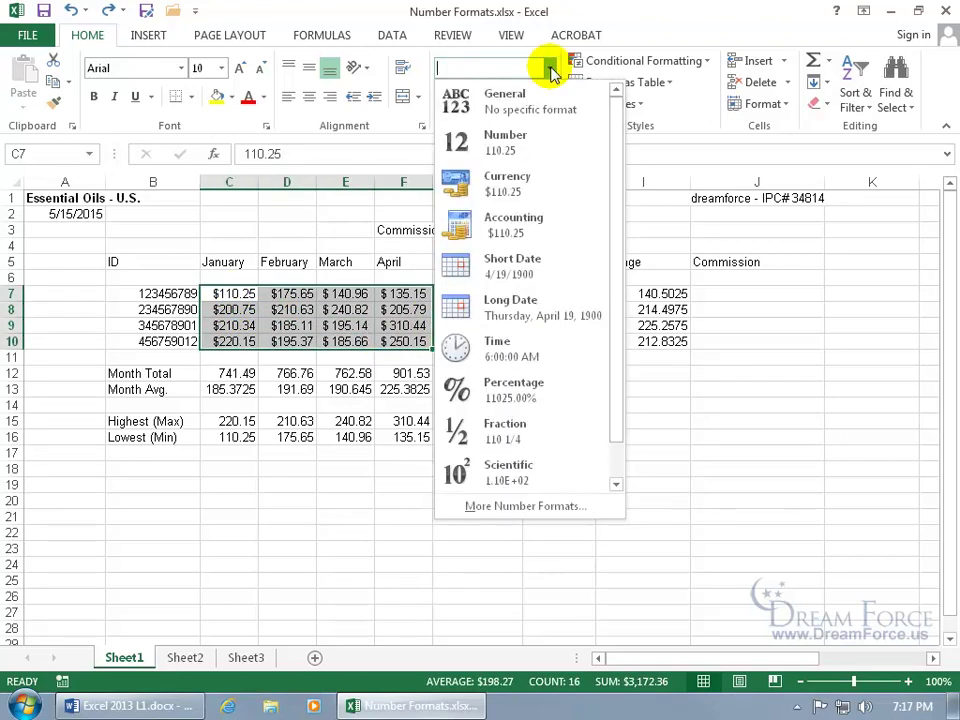
click(540, 180)
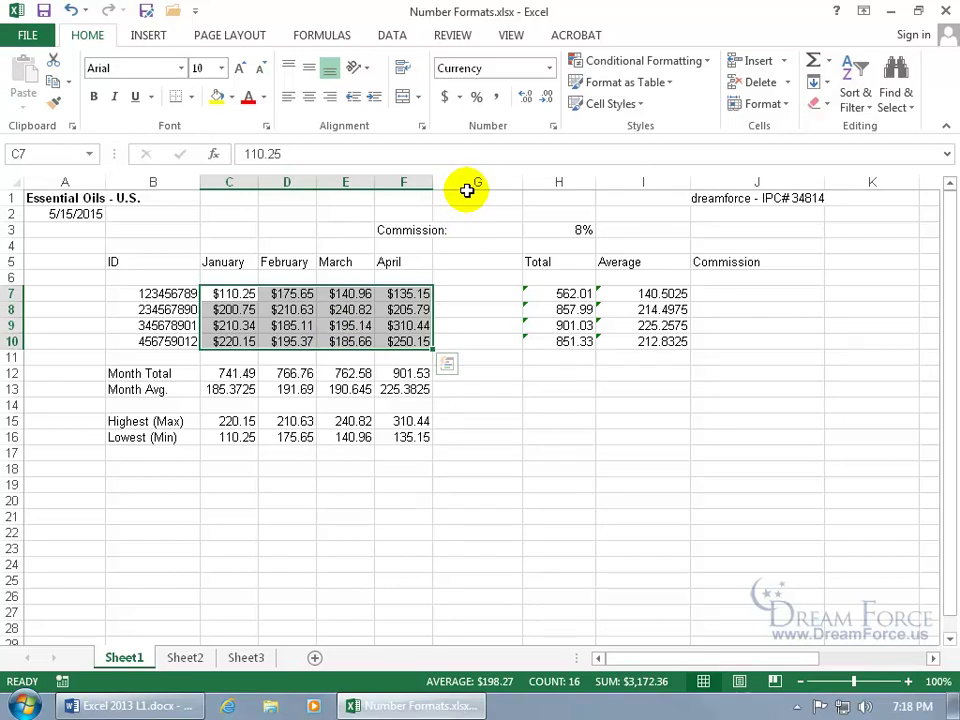
click(553, 129)
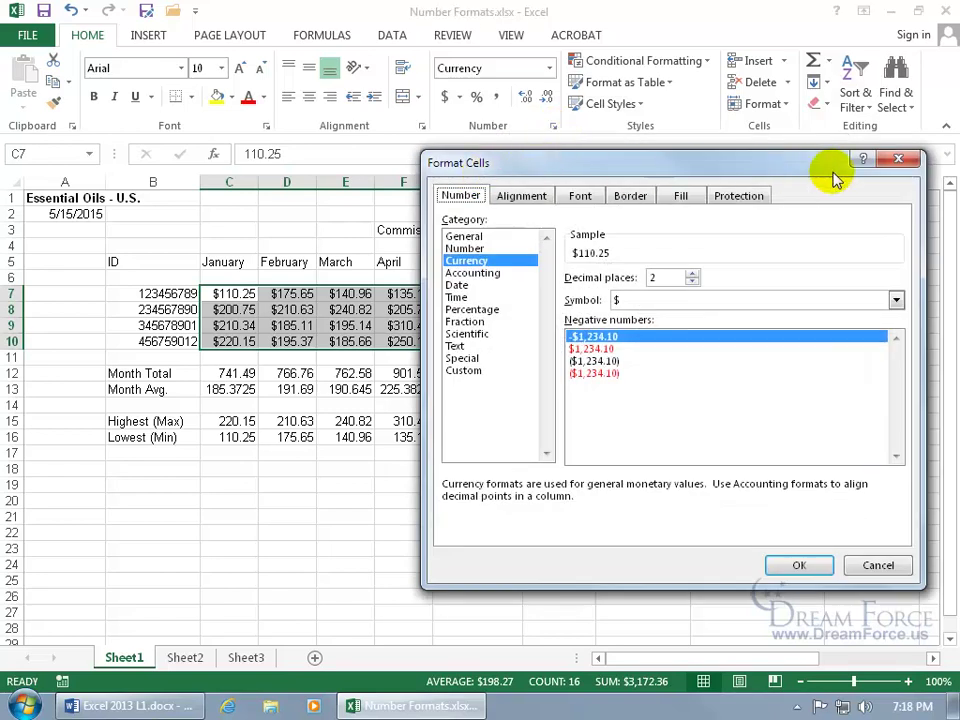
click(897, 158)
Format C7:F10 as $ Currency, 2 decimals, negatives red in parentheses ($1,234.10).
right_click(300, 312)
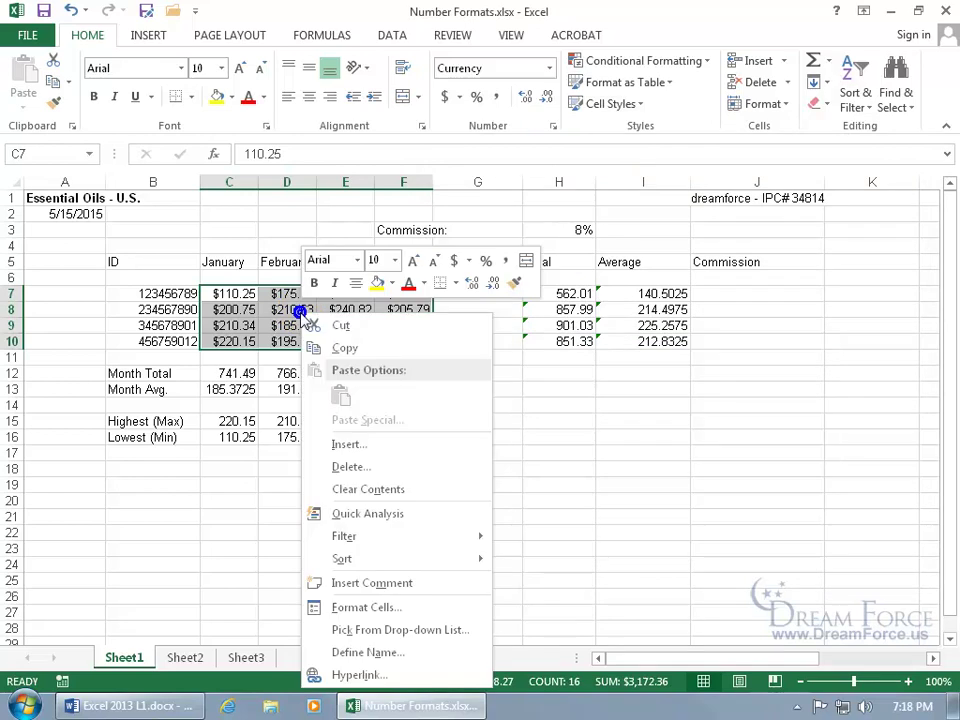
click(366, 607)
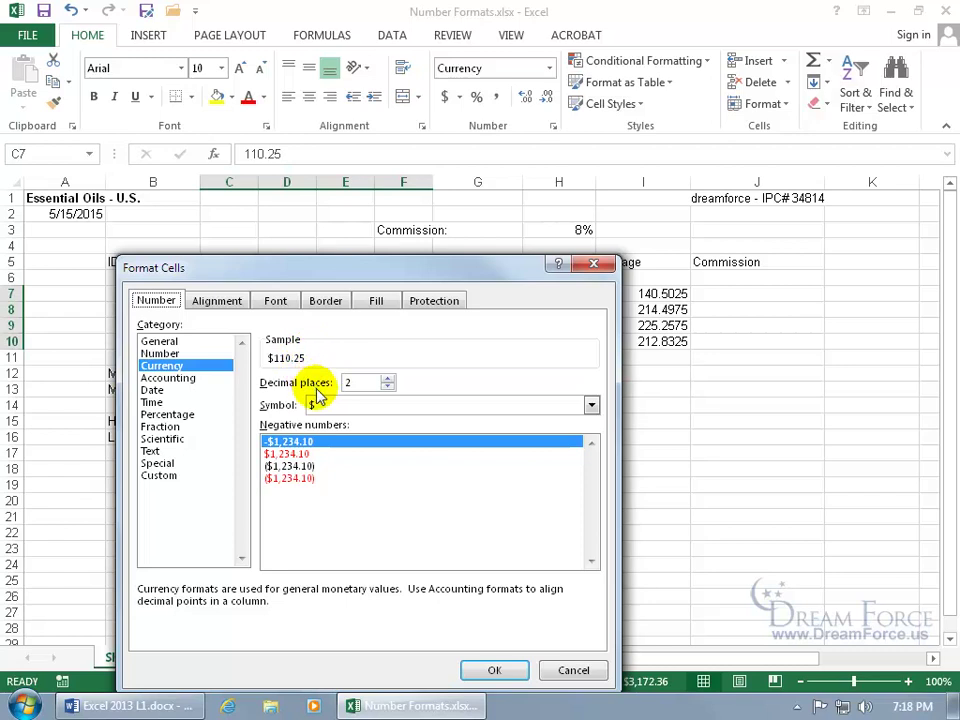
click(388, 387)
click(388, 387)
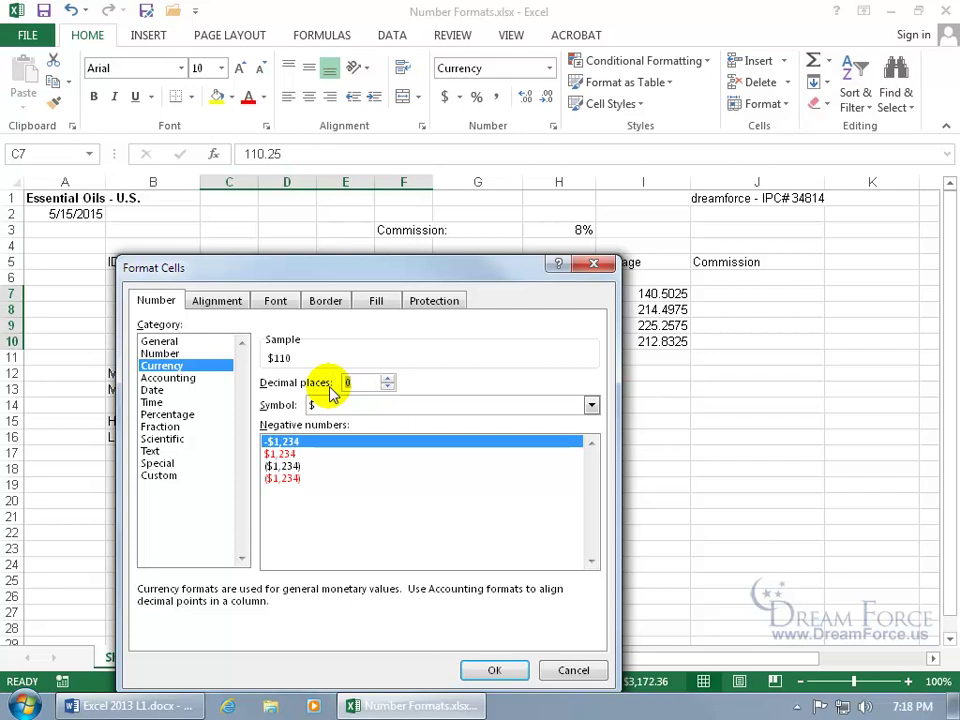
click(388, 379)
click(388, 379)
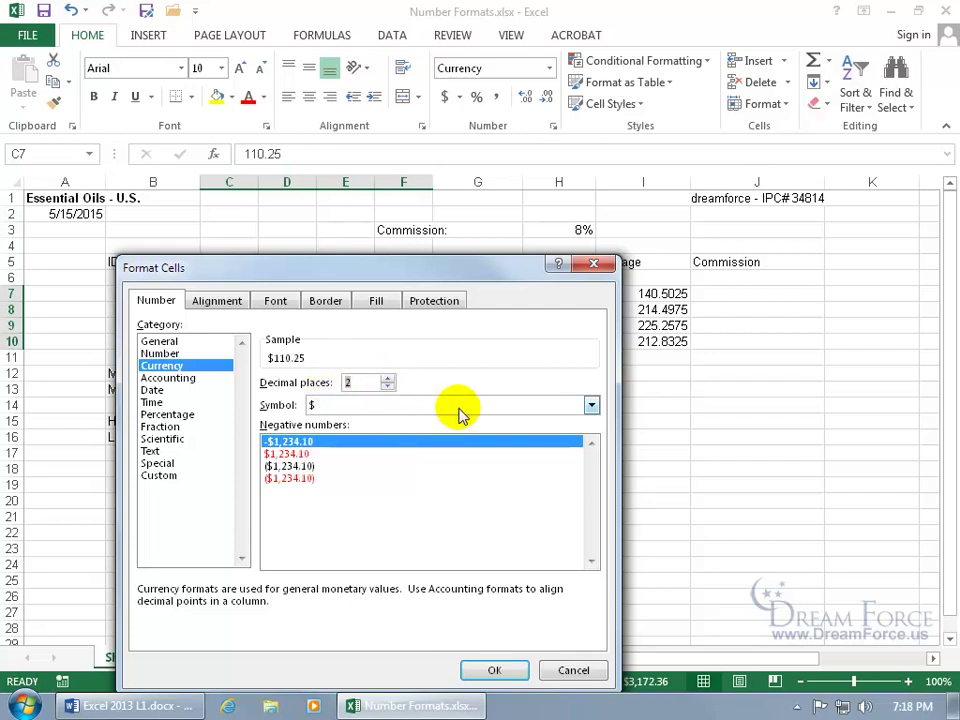
click(590, 405)
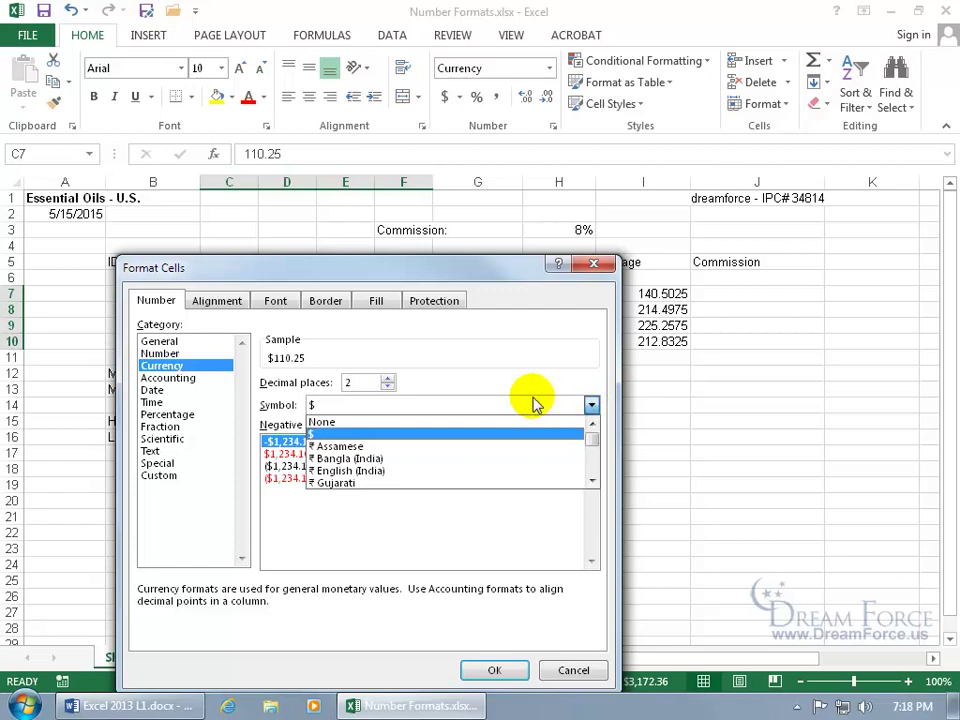
click(561, 407)
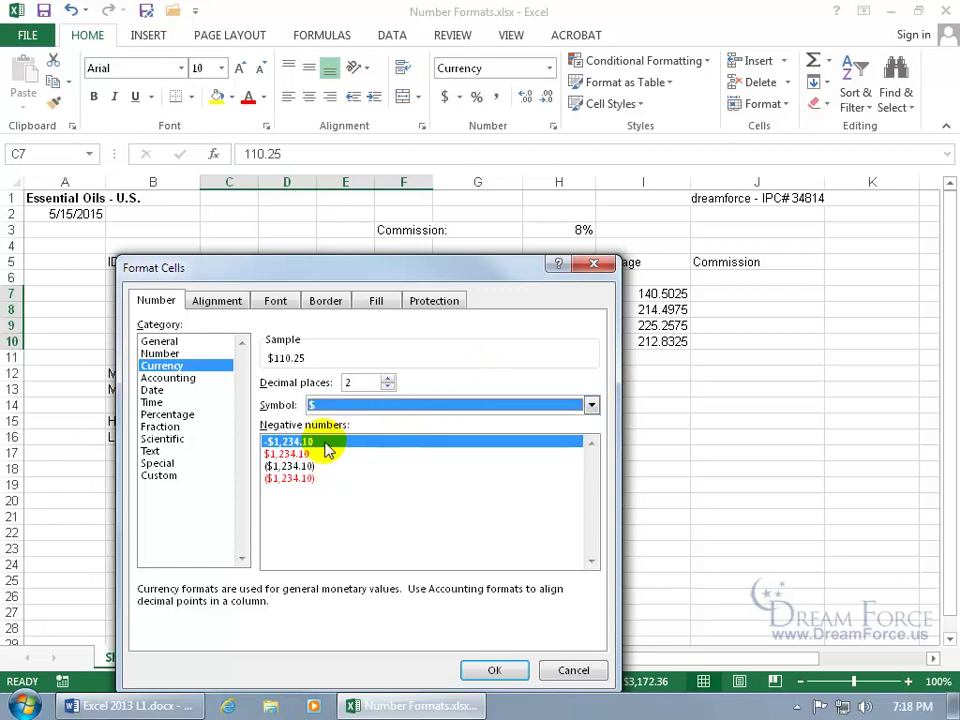
click(276, 454)
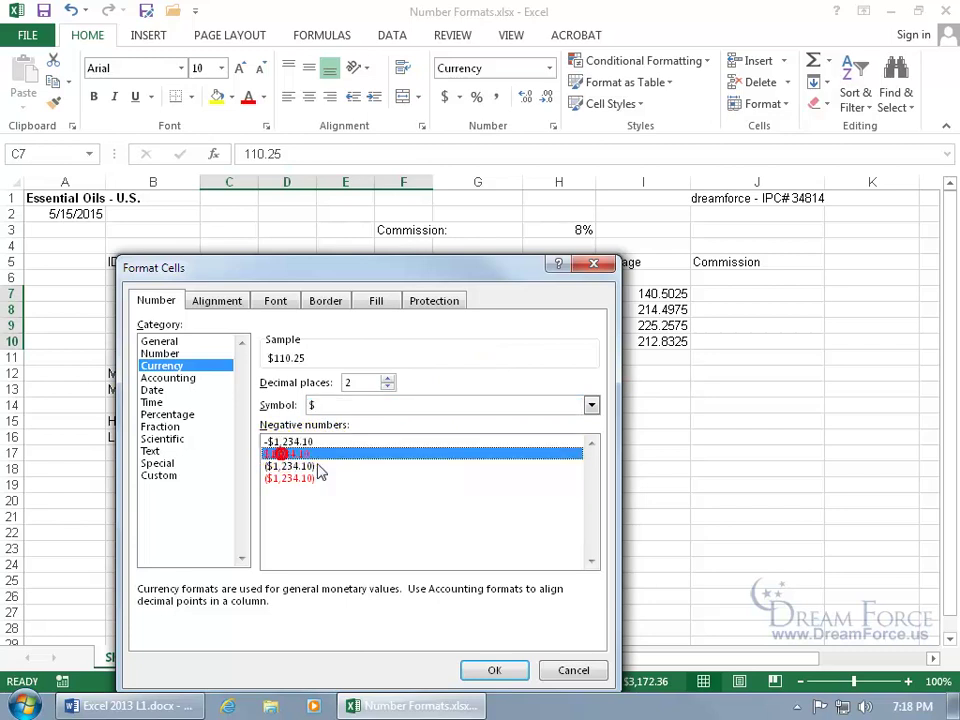
click(308, 467)
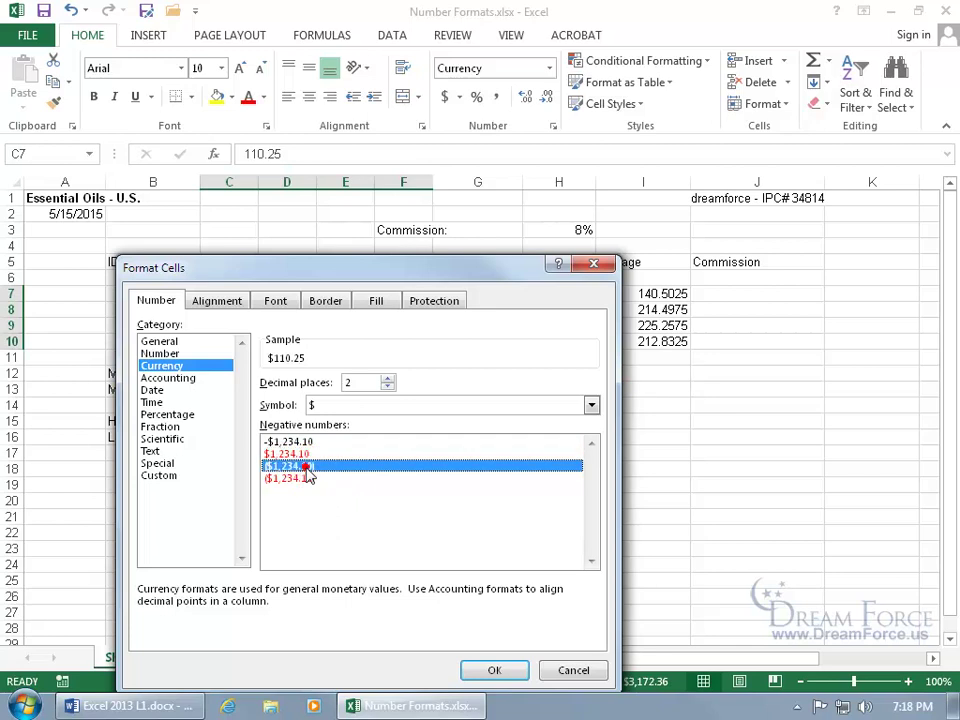
click(314, 480)
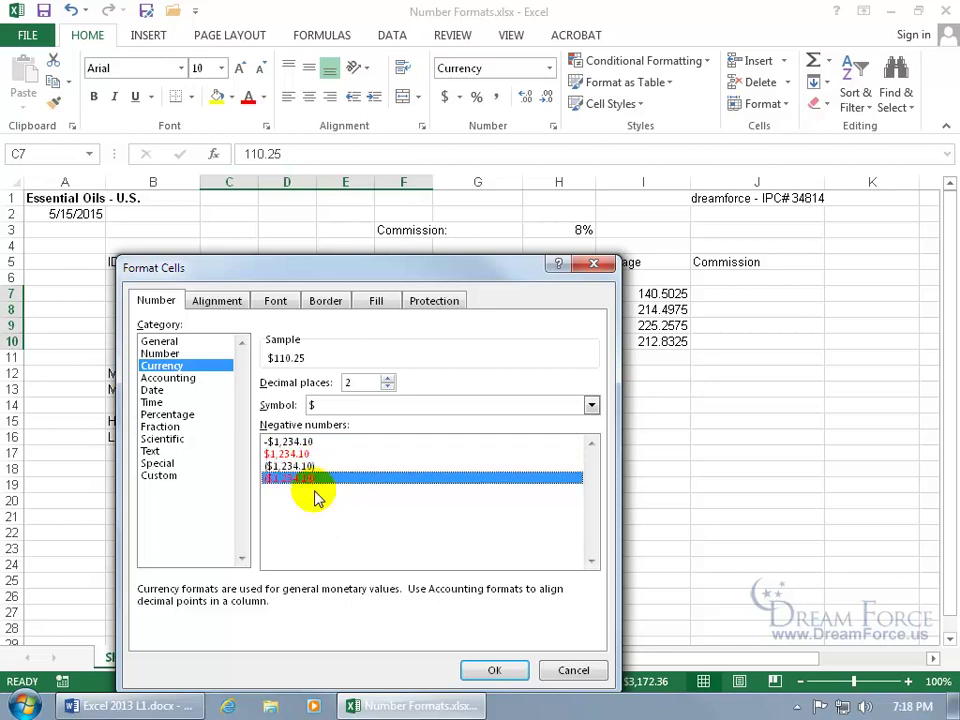
click(494, 670)
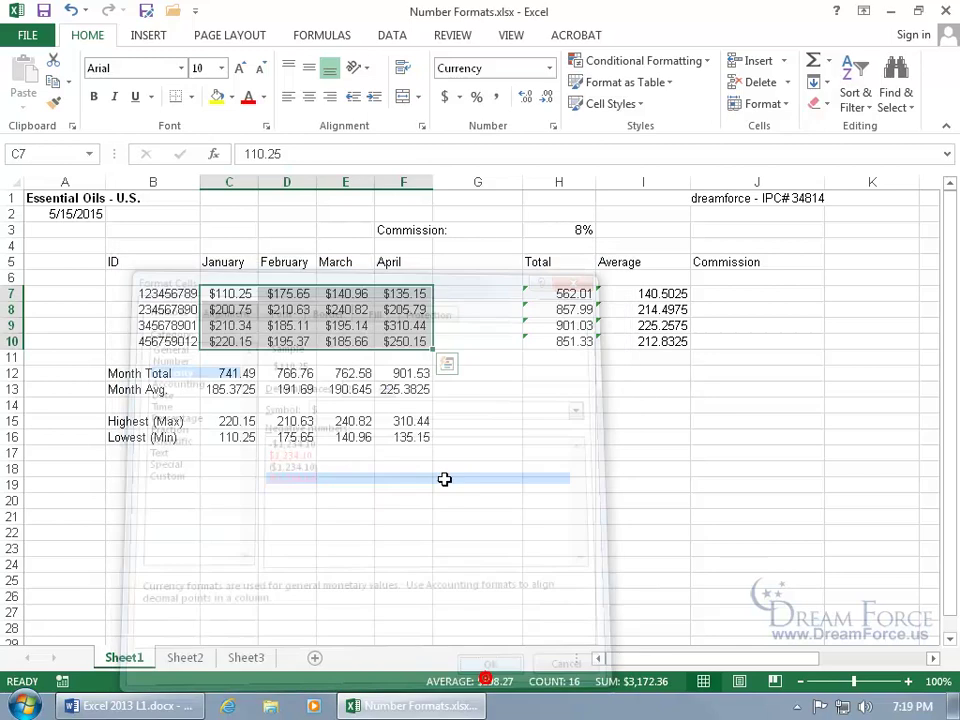
Test the format by entering -1 in E8, then undo it.
click(350, 313)
text(-1)
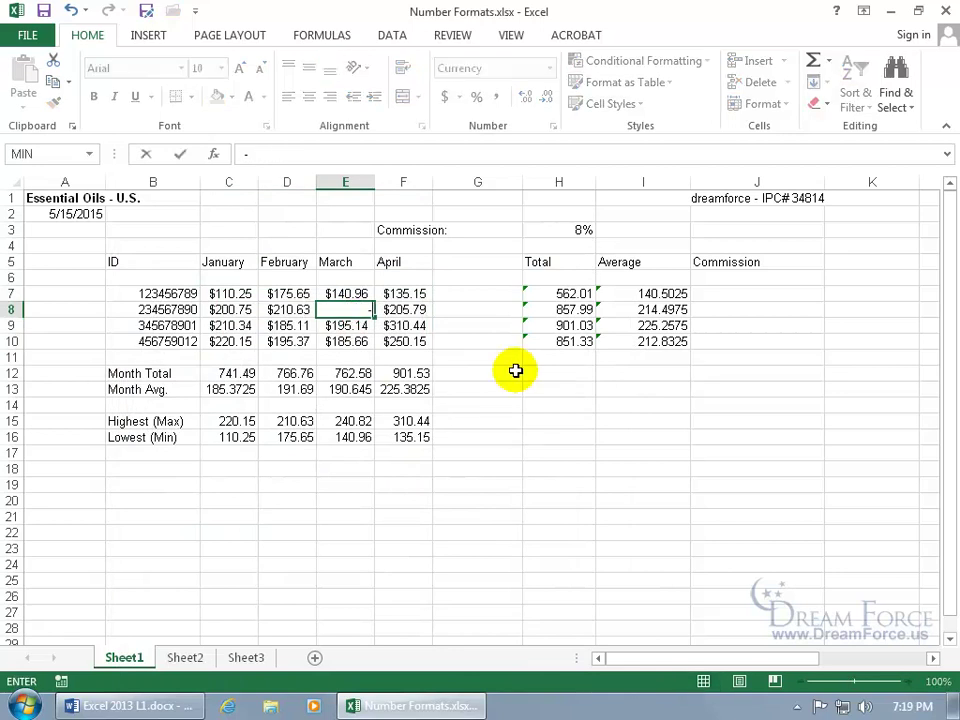
key(Return)
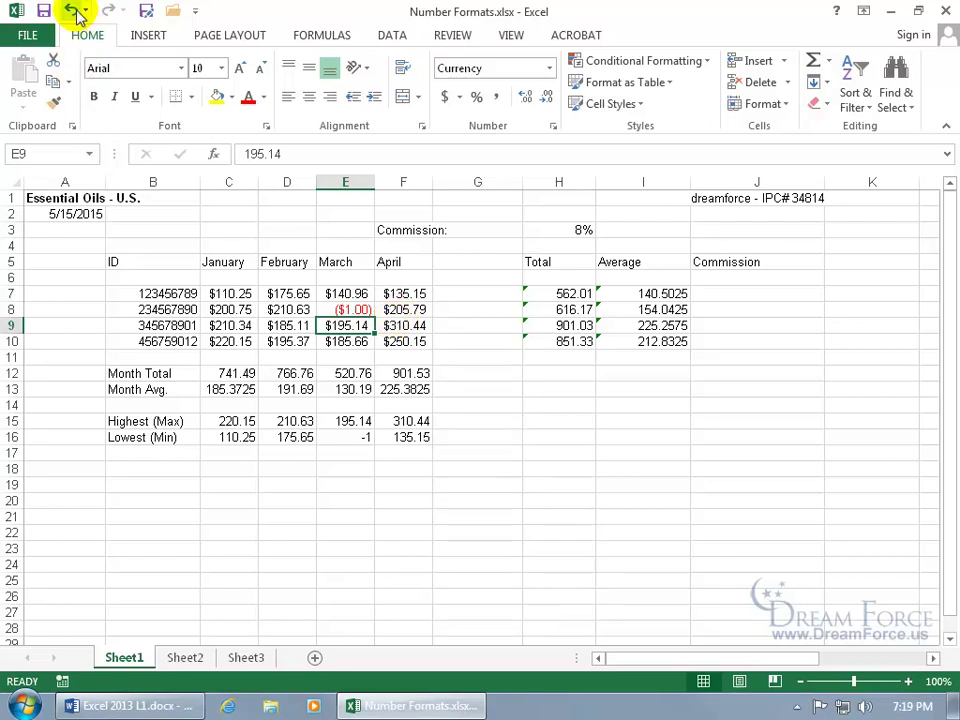
click(71, 11)
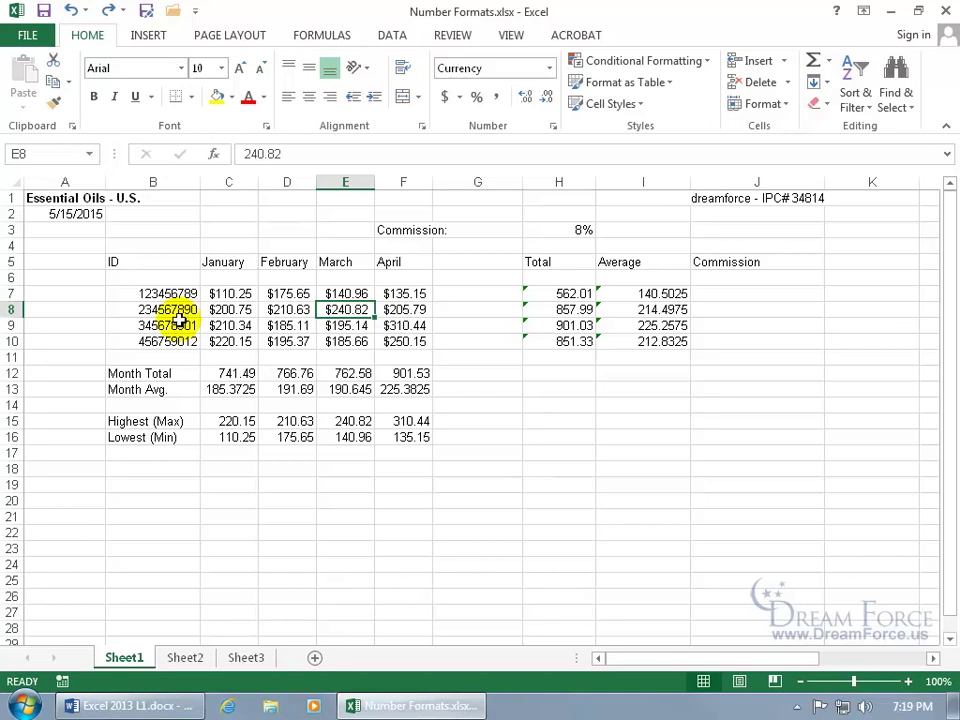
click(81, 212)
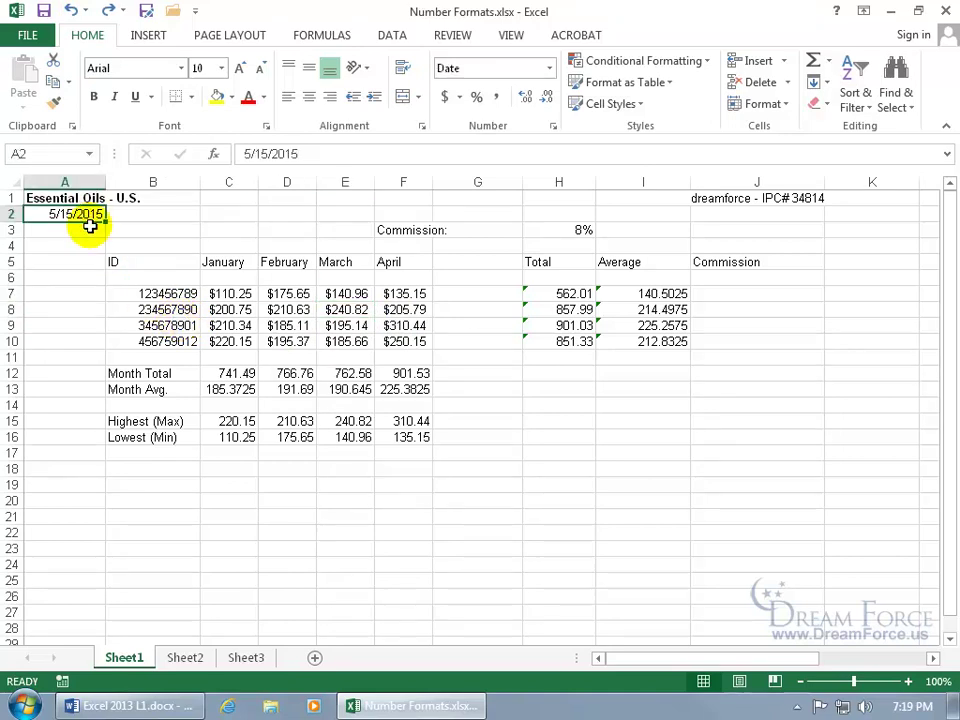
Give A2 the long date type 'Wednesday, March 14, 2012' and widen column A to fit.
right_click(87, 213)
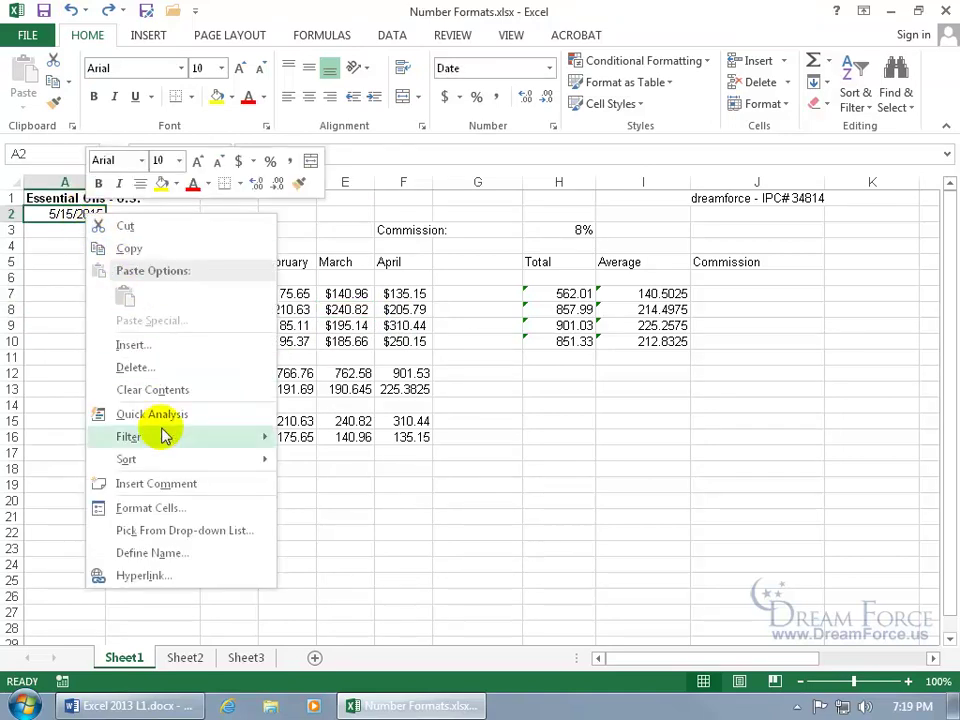
click(150, 508)
drag(170, 265, 470, 226)
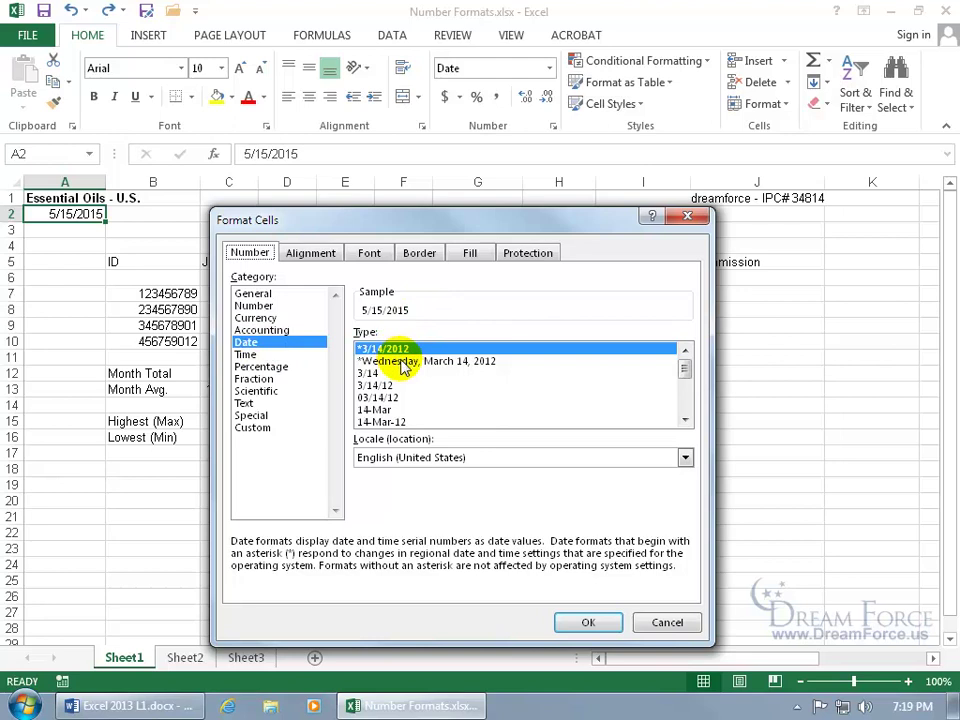
click(400, 361)
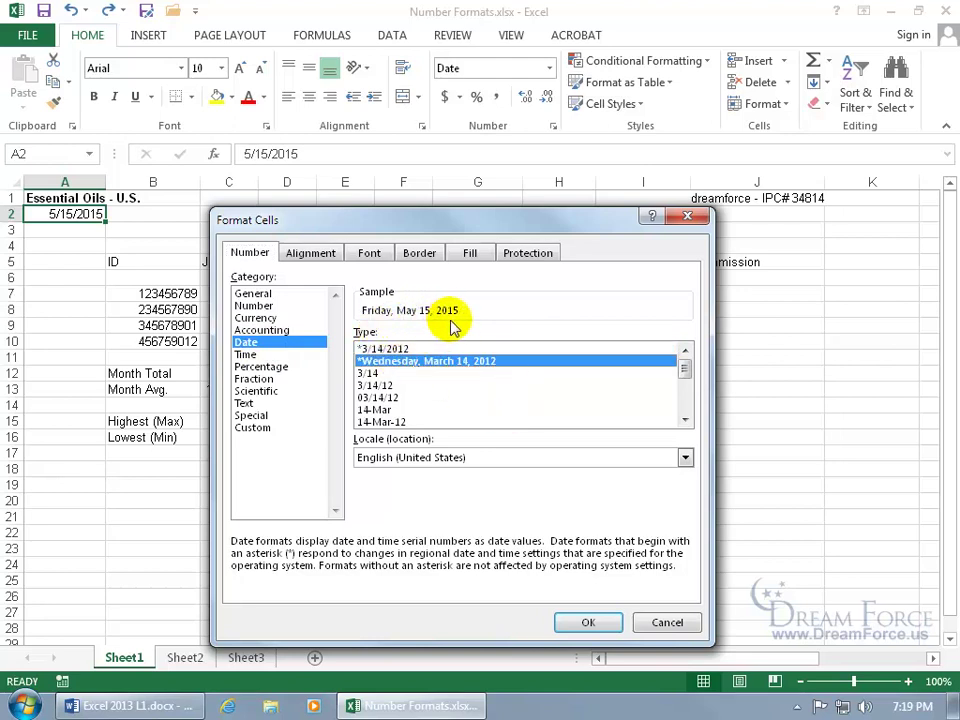
click(581, 620)
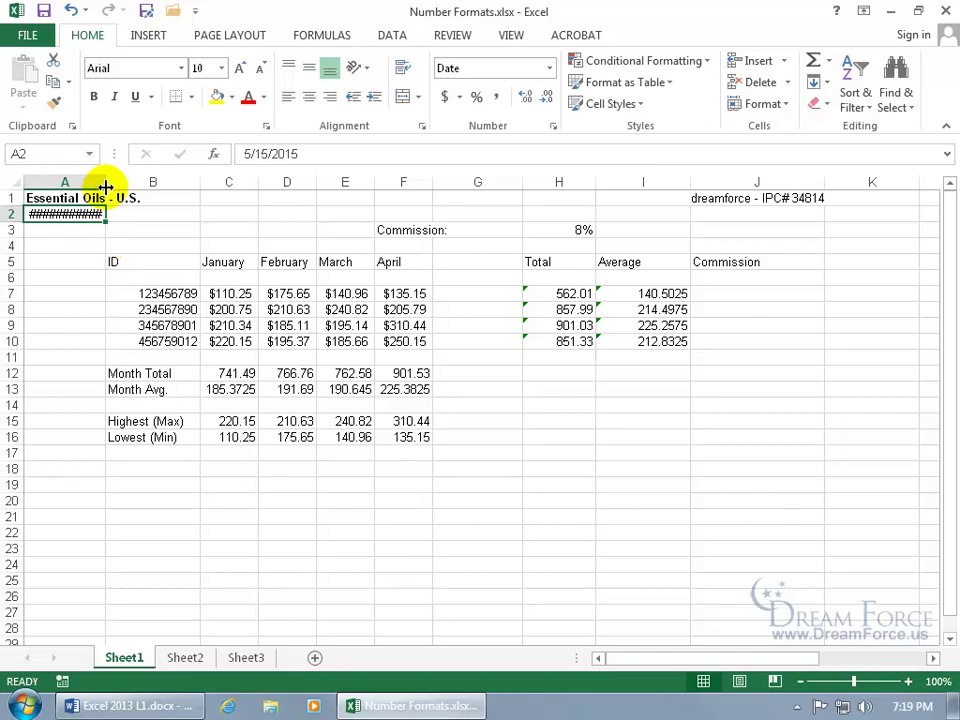
drag(105, 185, 144, 182)
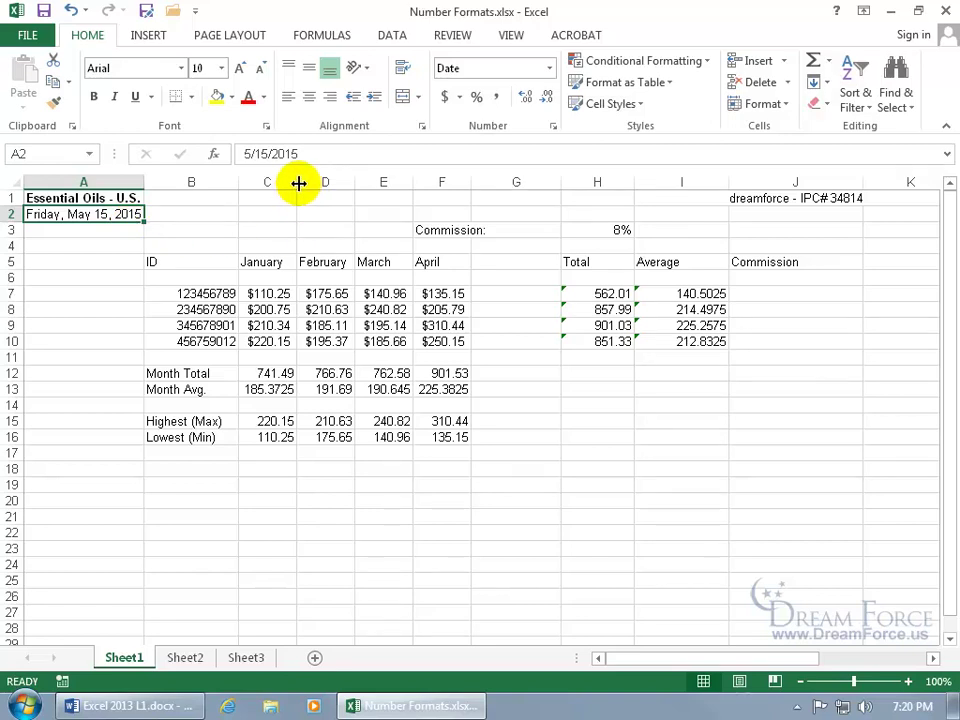
drag(298, 183, 283, 183)
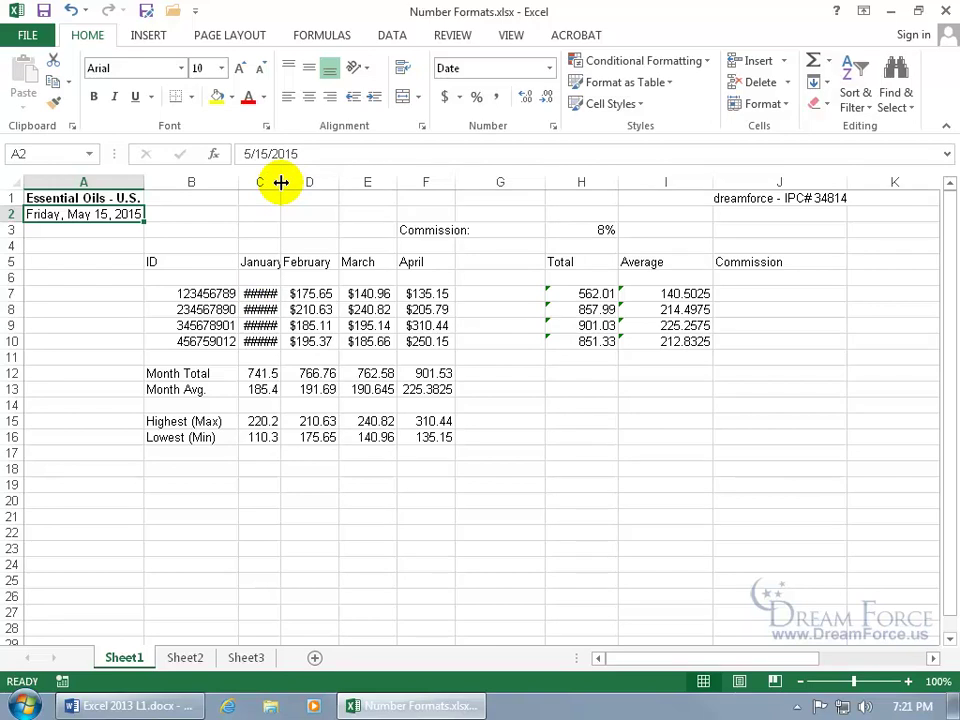
click(281, 182)
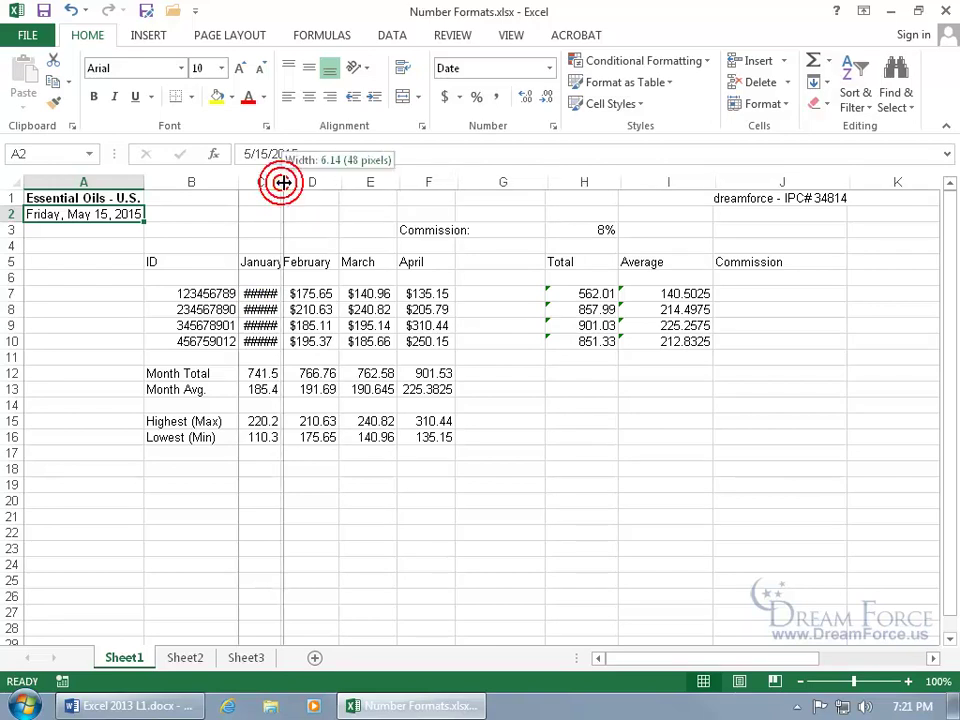
double_click(282, 182)
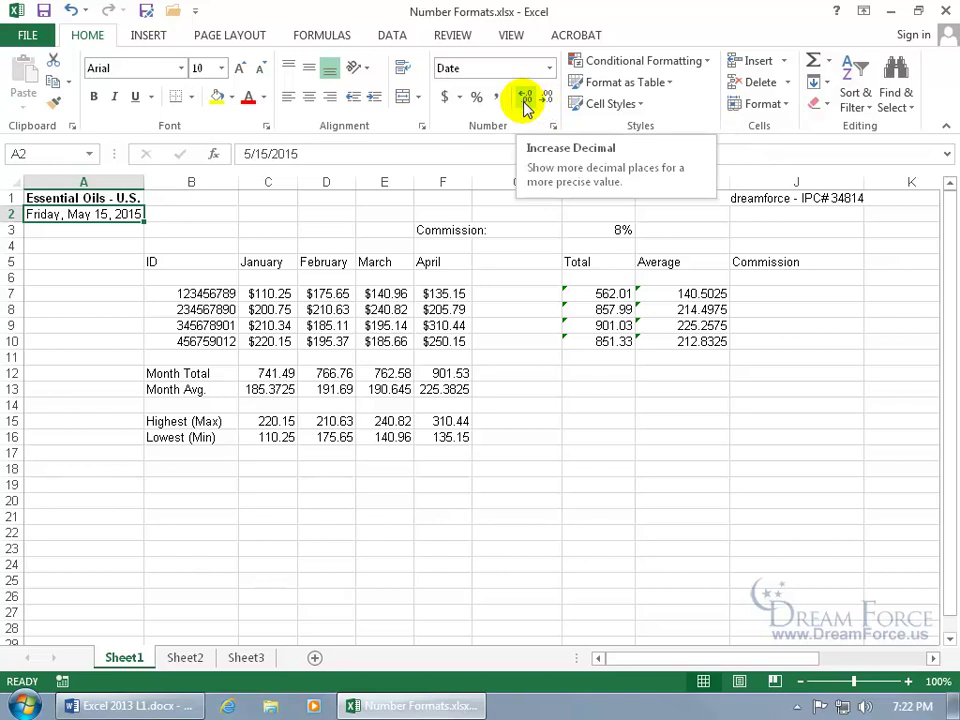
click(330, 292)
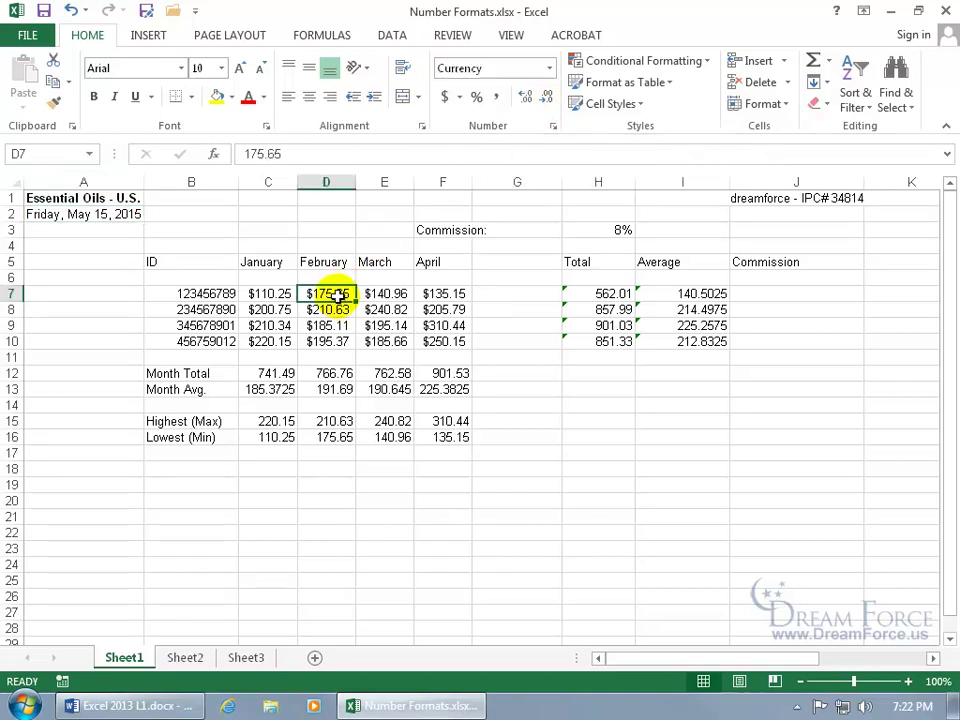
right_click(330, 292)
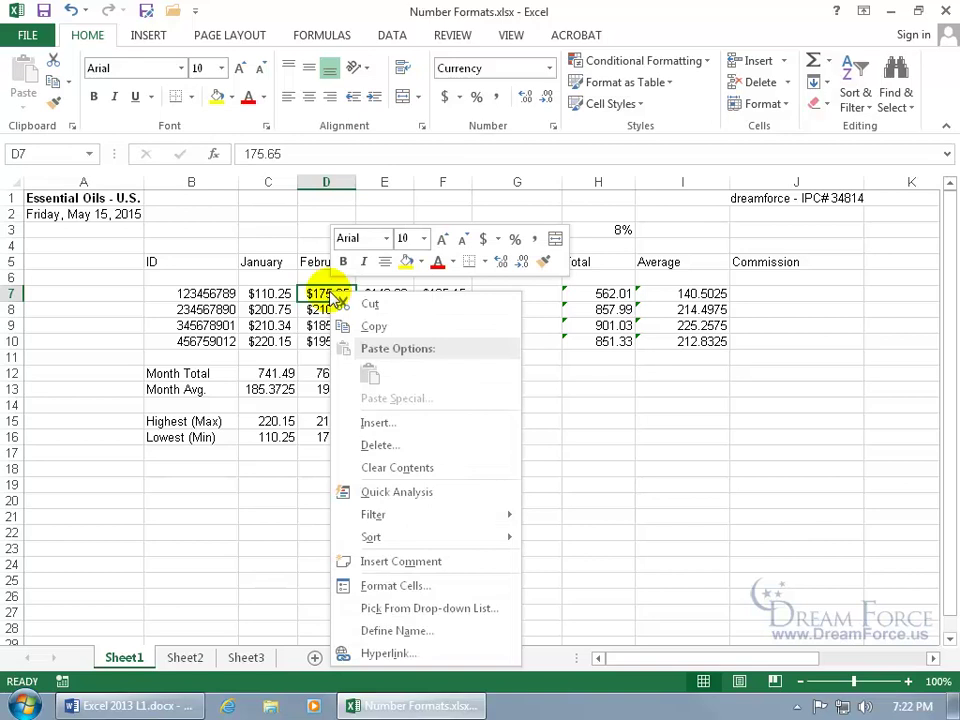
click(392, 585)
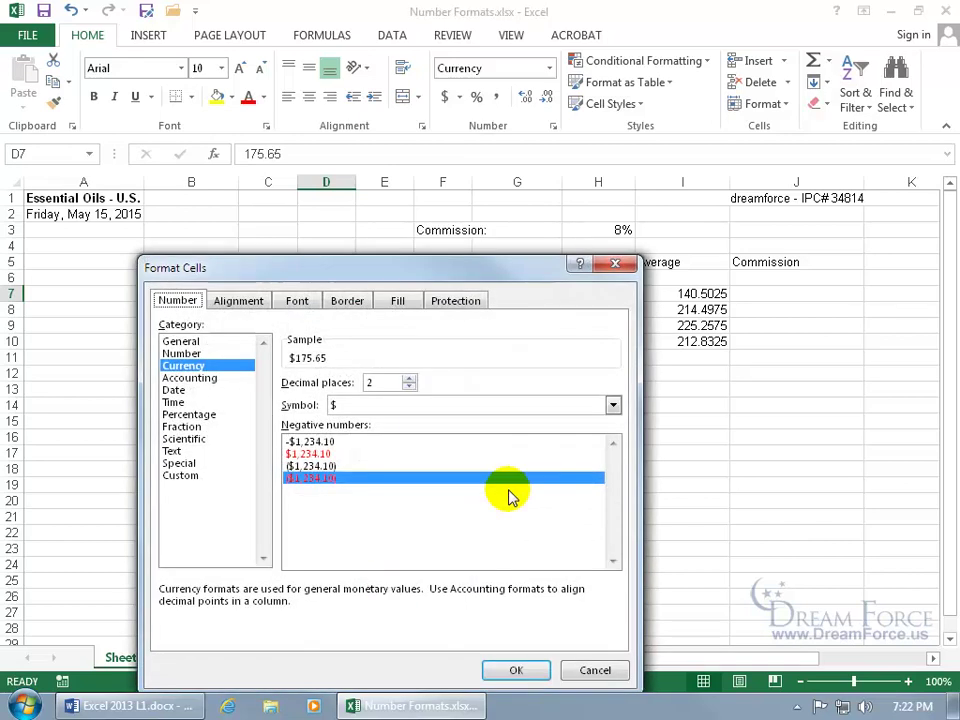
click(199, 355)
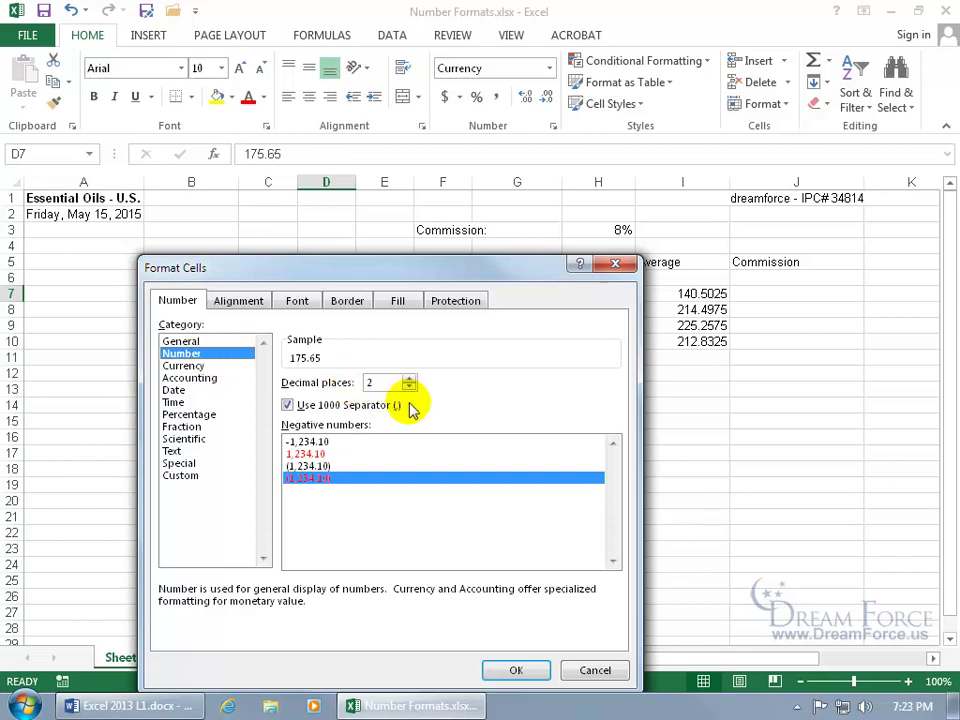
click(594, 670)
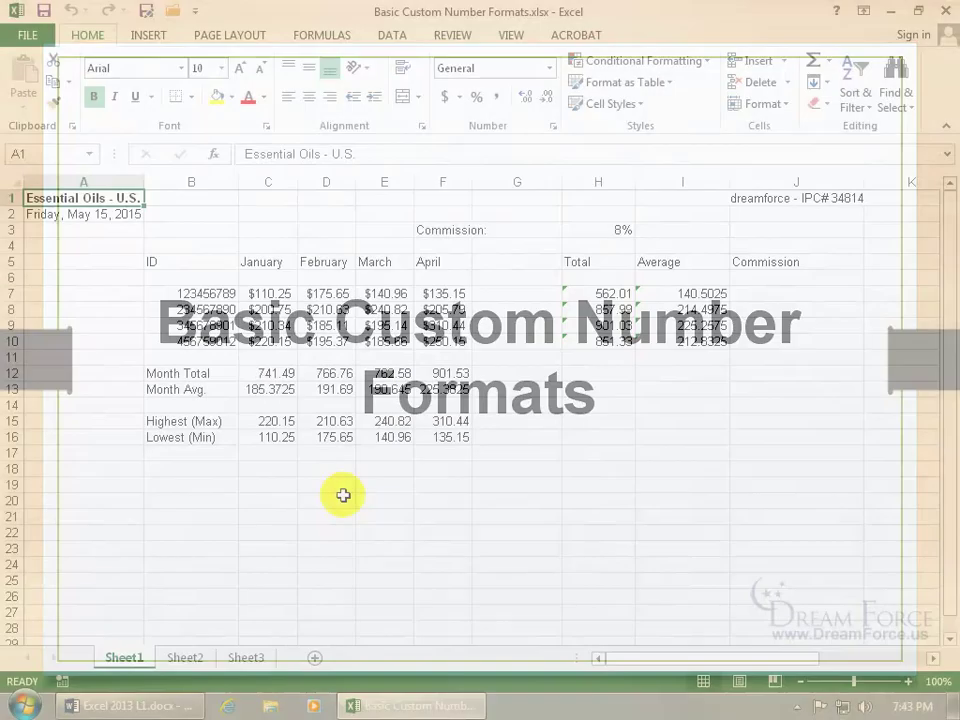
Select the four nine-digit ID numbers in B7:B10.
click(205, 233)
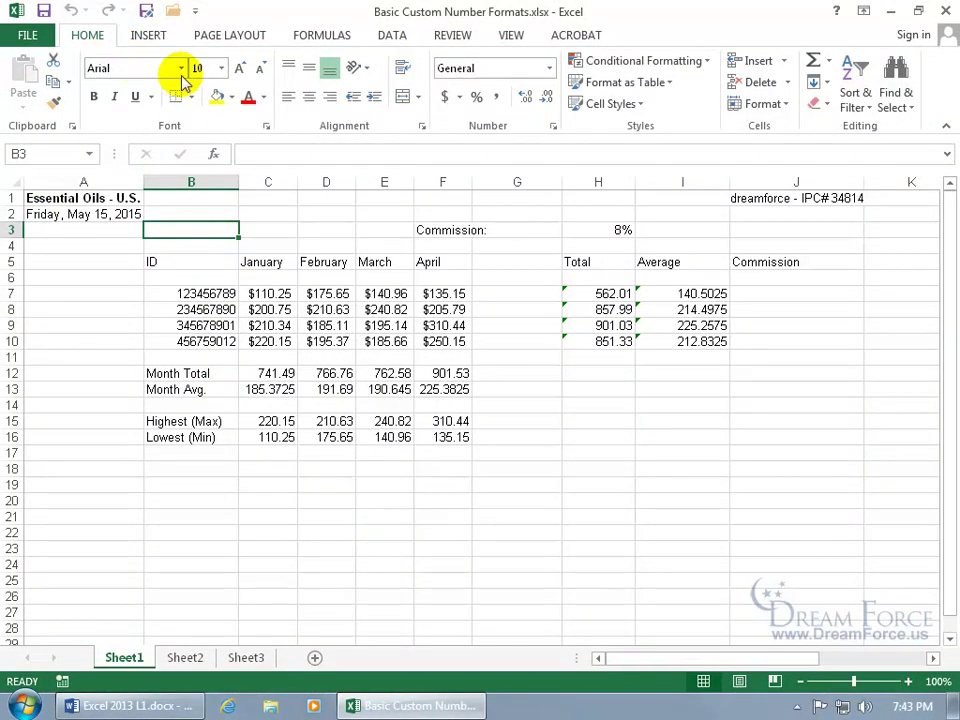
drag(257, 290, 440, 340)
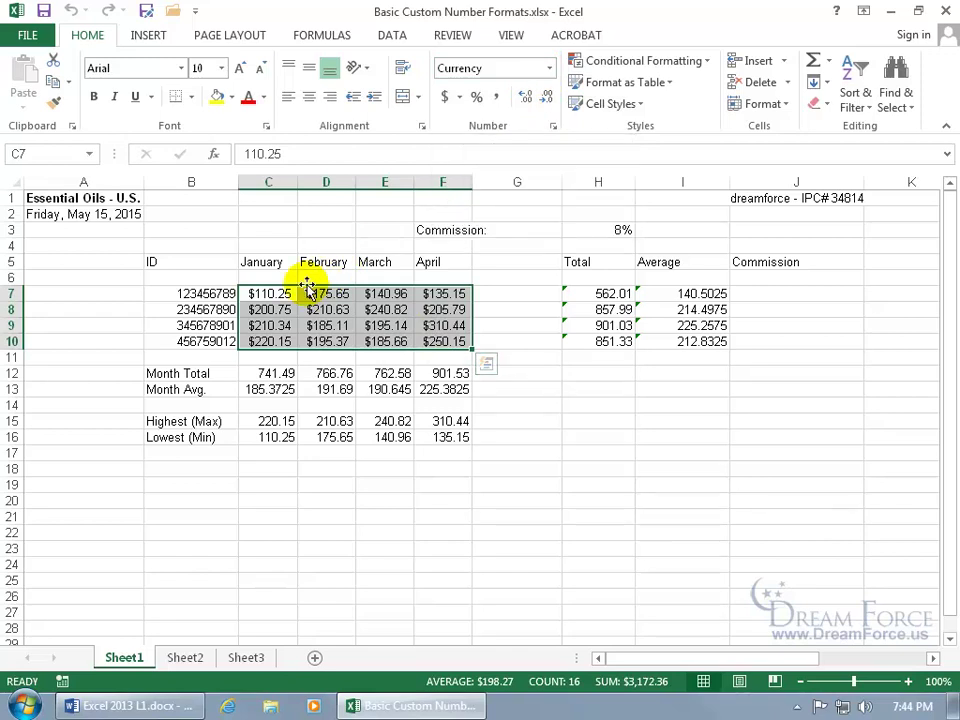
drag(210, 293, 228, 342)
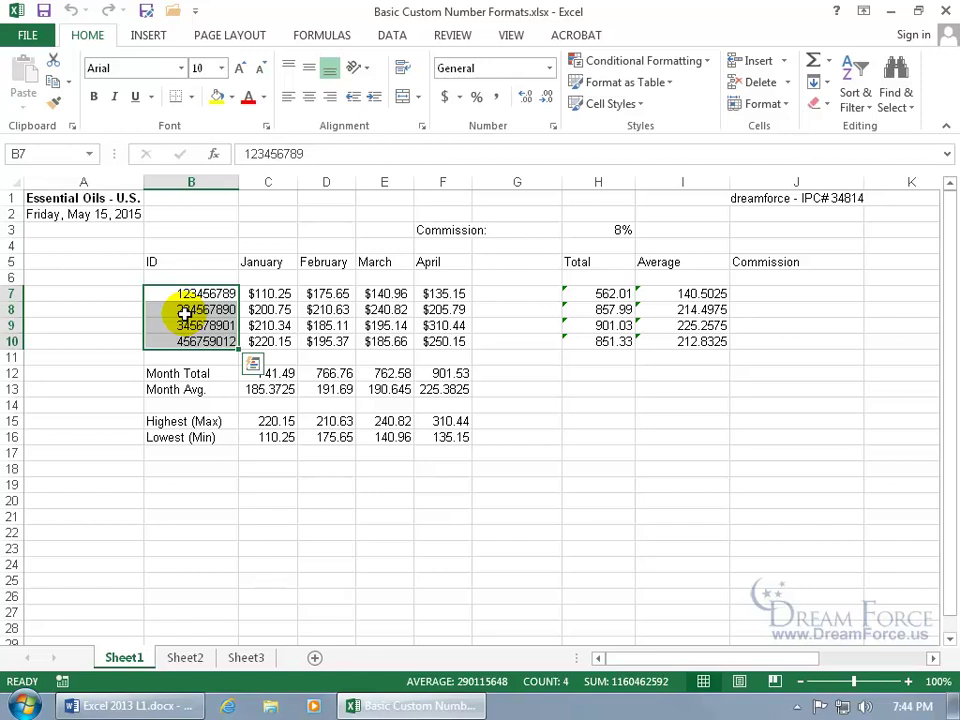
Preview the IDs in B7:B10 with the Special Social Security Number format.
right_click(185, 313)
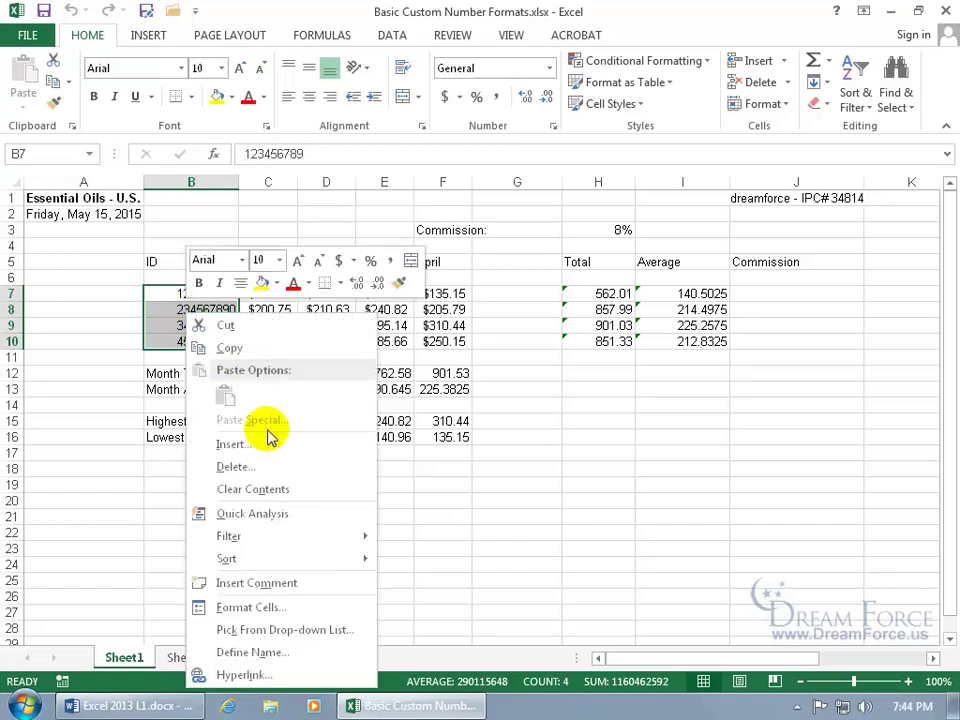
click(289, 609)
drag(287, 275, 484, 199)
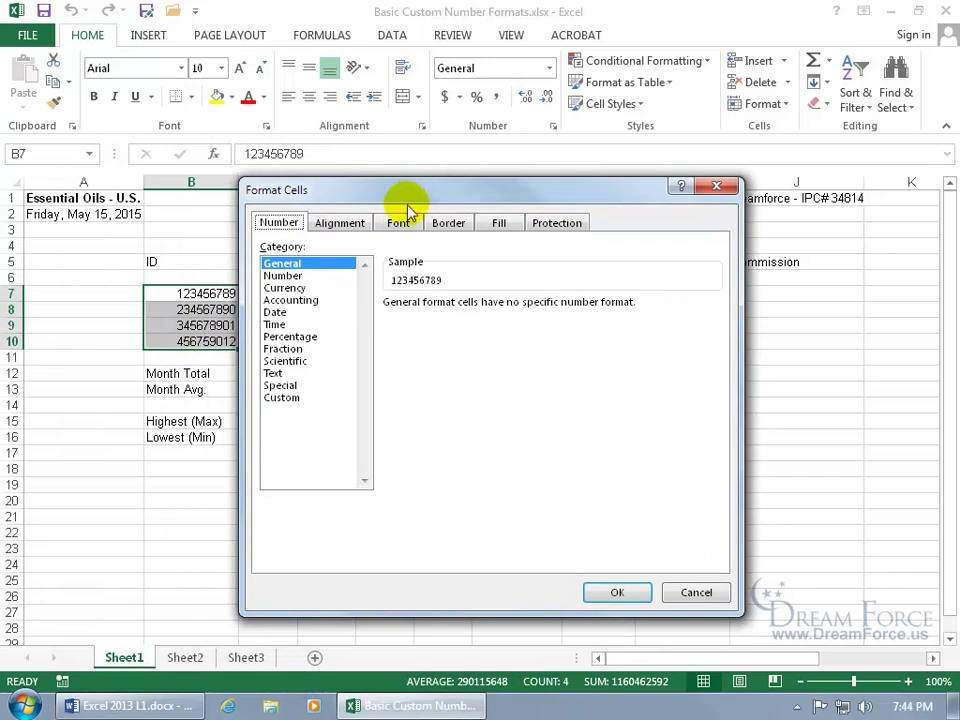
click(280, 386)
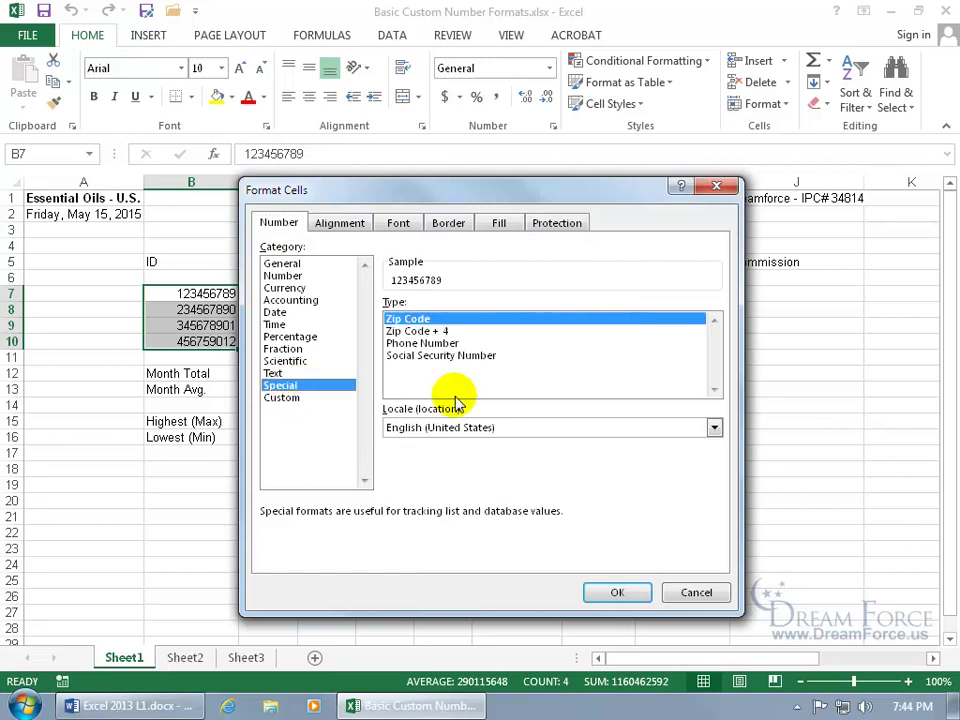
click(454, 356)
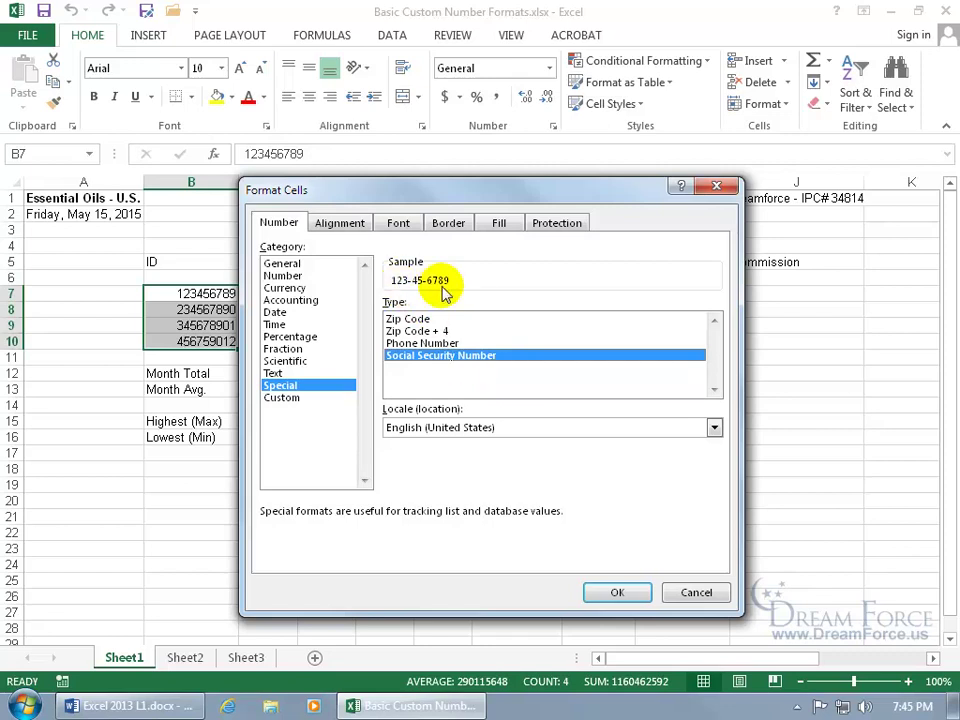
Turn it into a custom code with an 'SS' prefix and apply it.
click(290, 400)
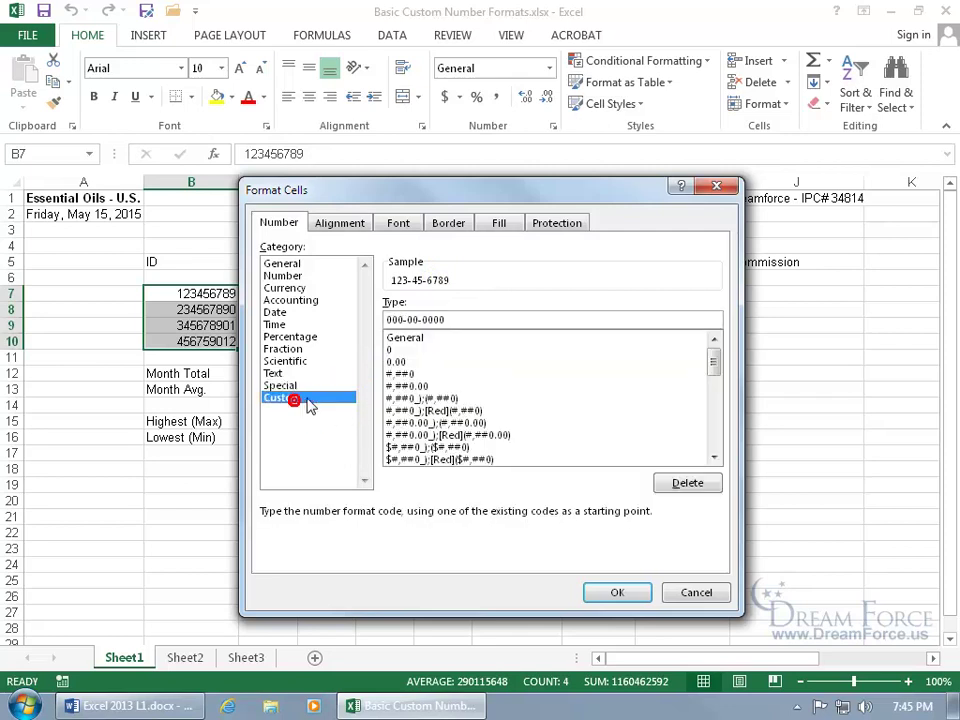
click(410, 319)
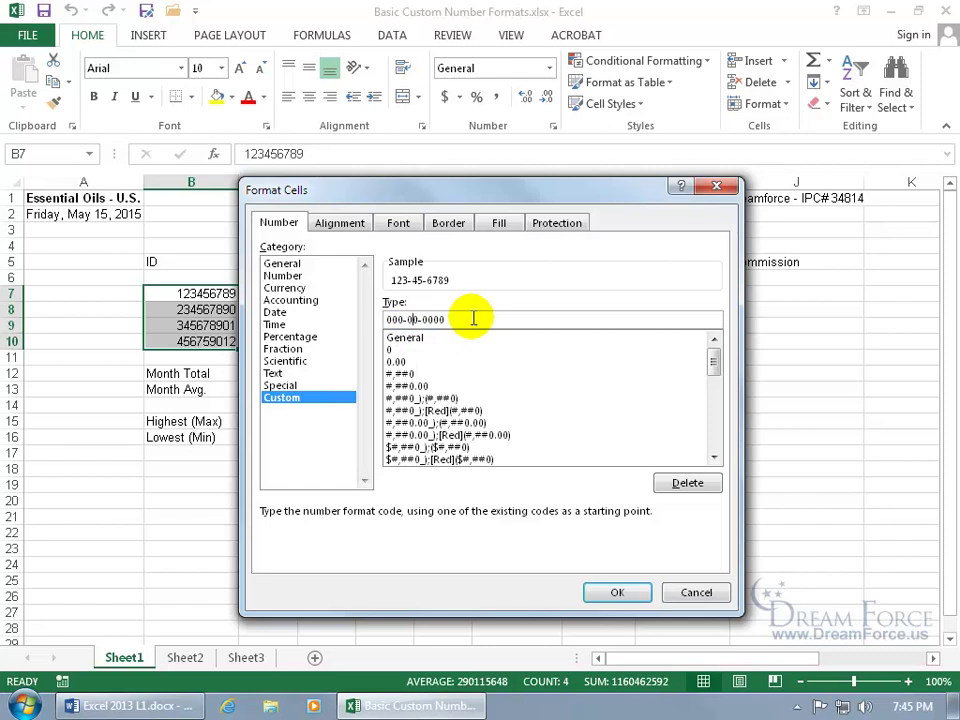
click(386, 320)
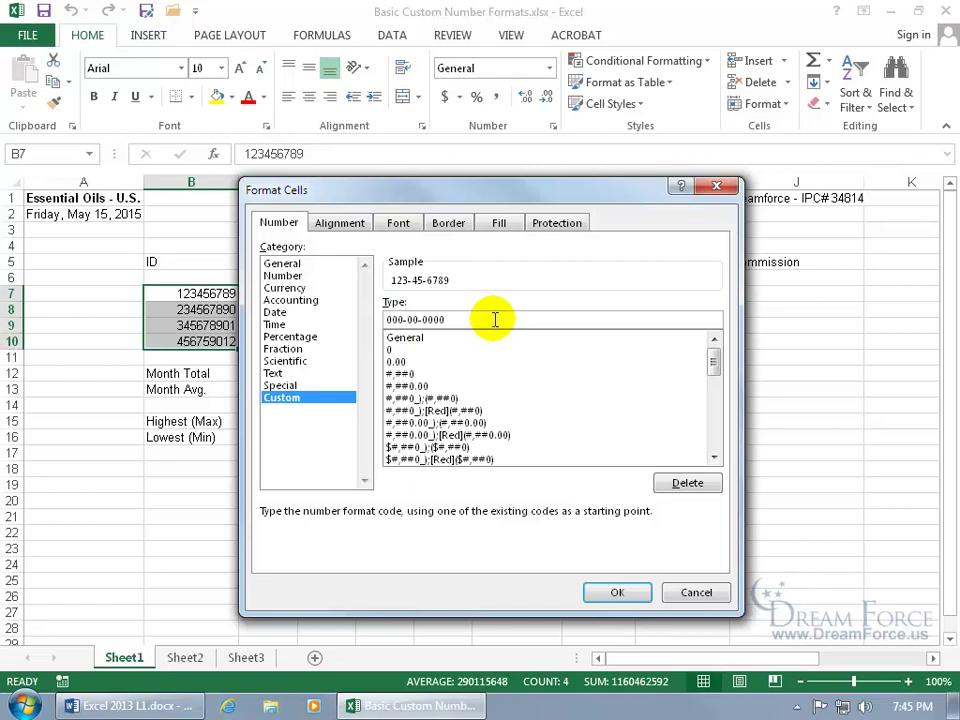
text("SS")
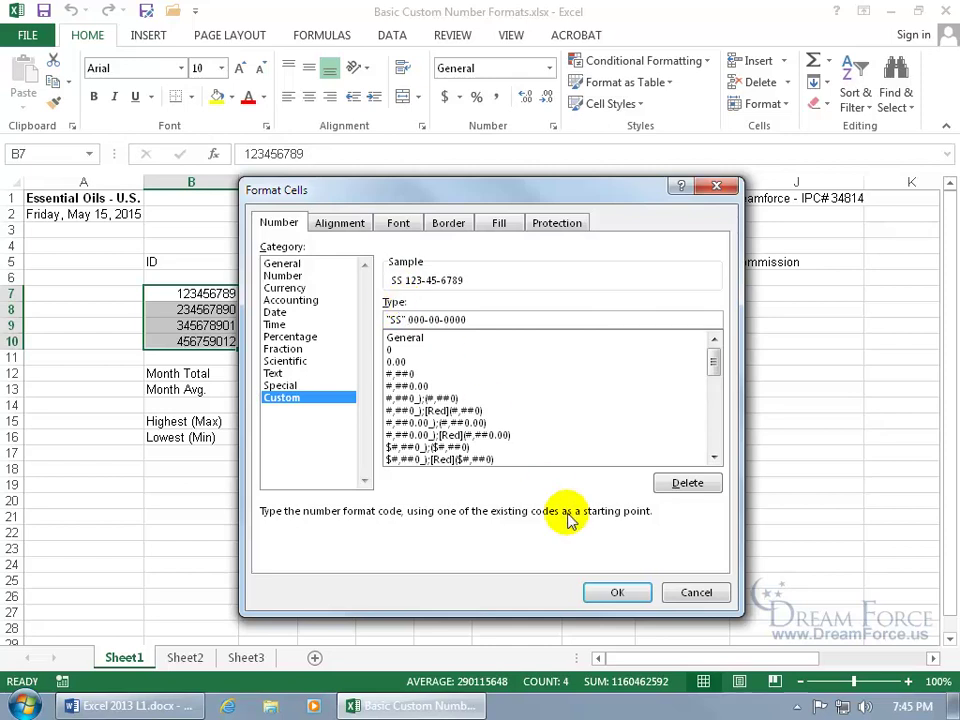
click(617, 593)
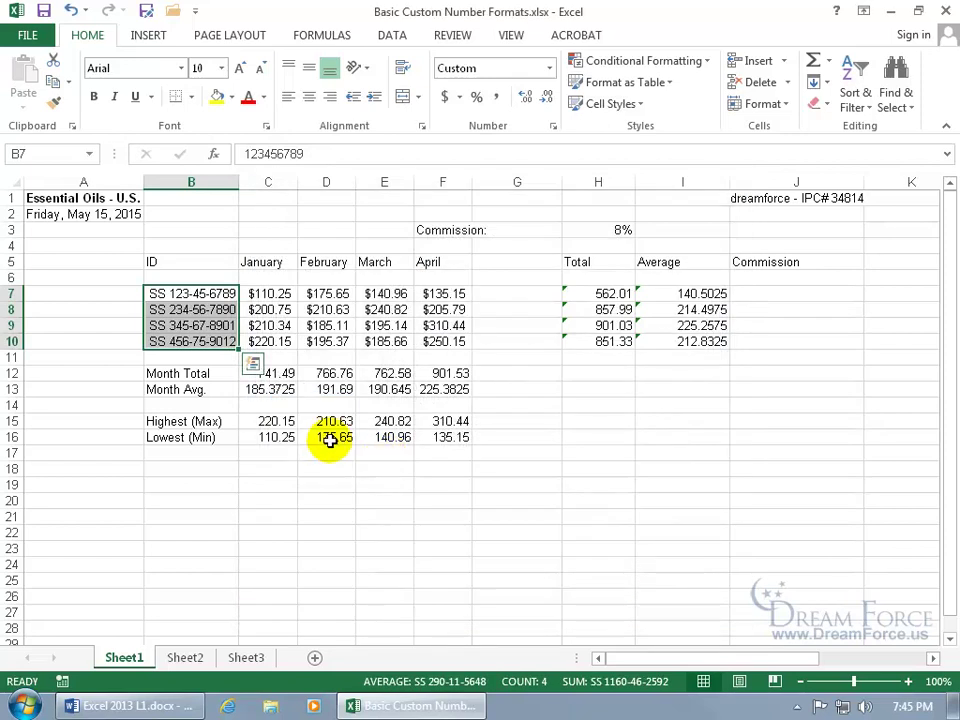
click(214, 293)
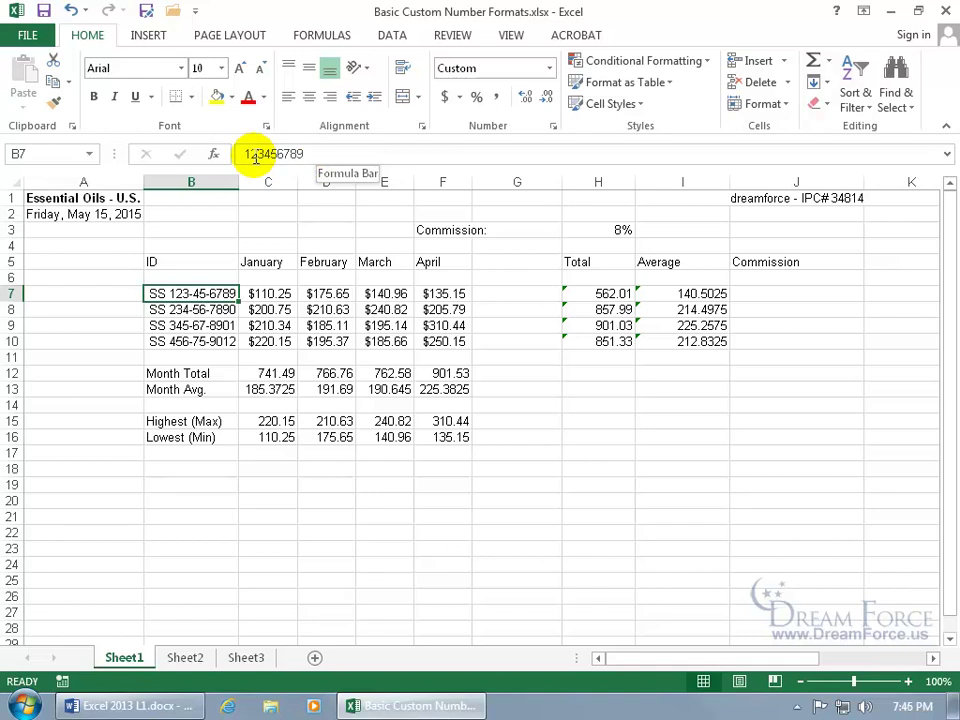
click(208, 484)
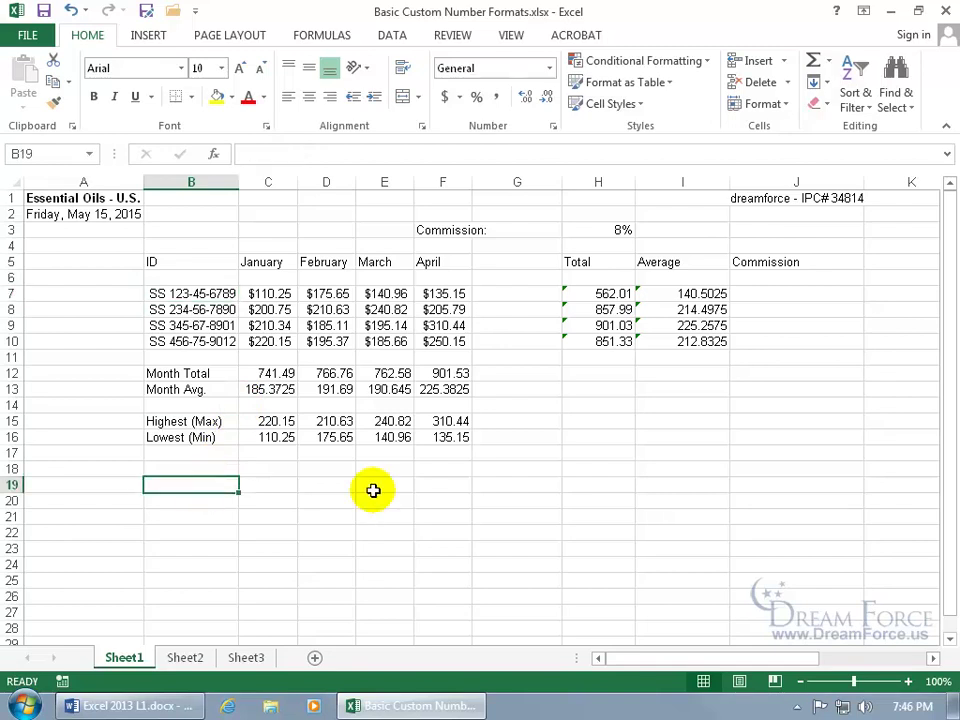
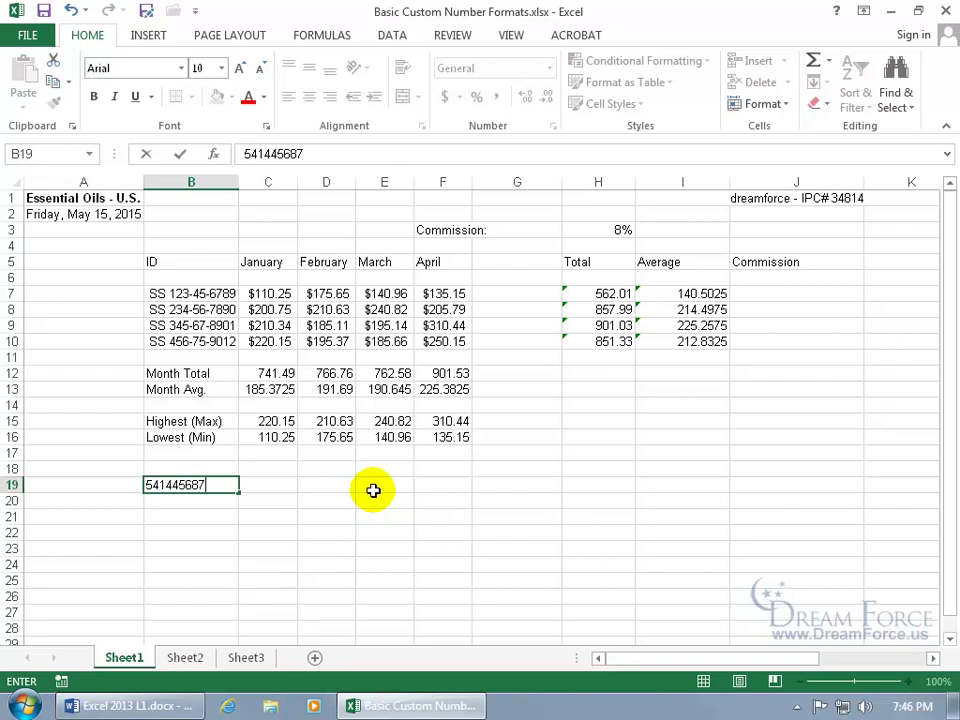
key(Return)
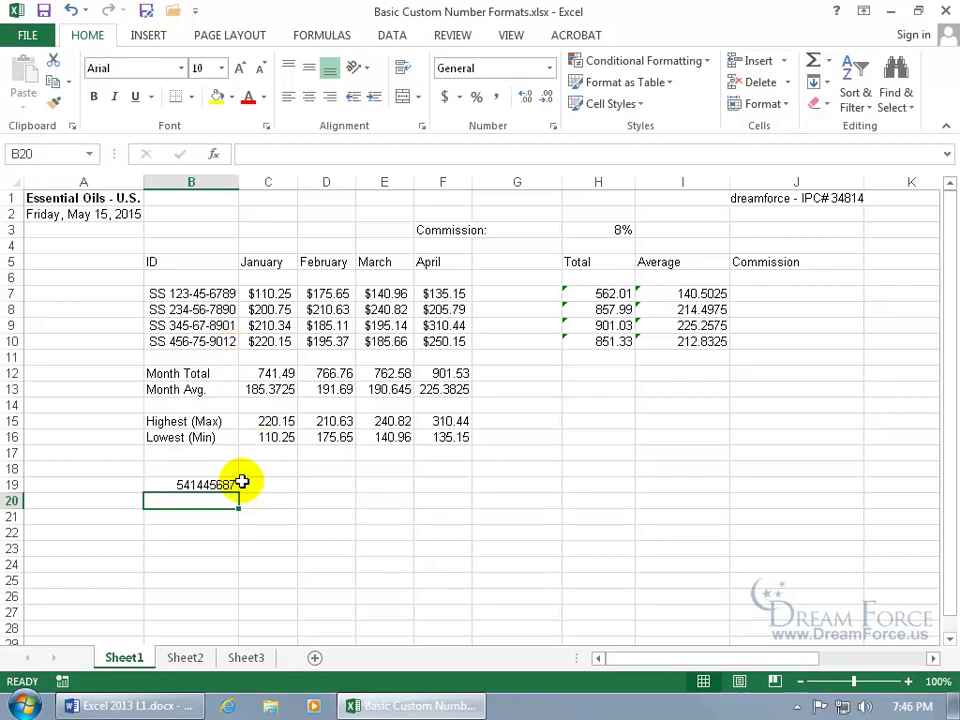
right_click(207, 341)
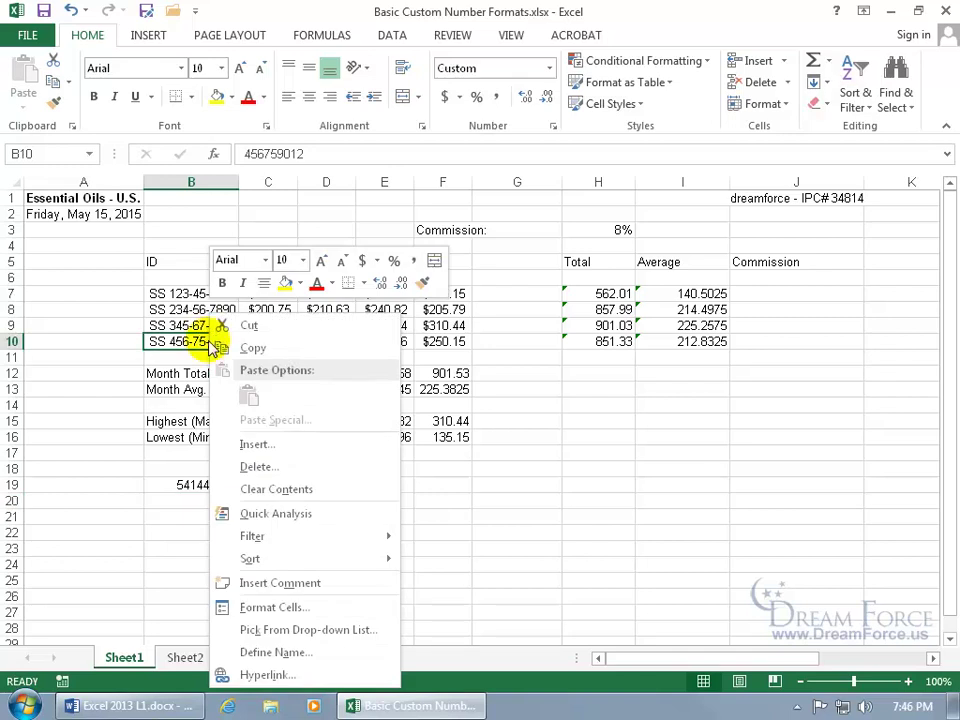
click(250, 348)
right_click(213, 487)
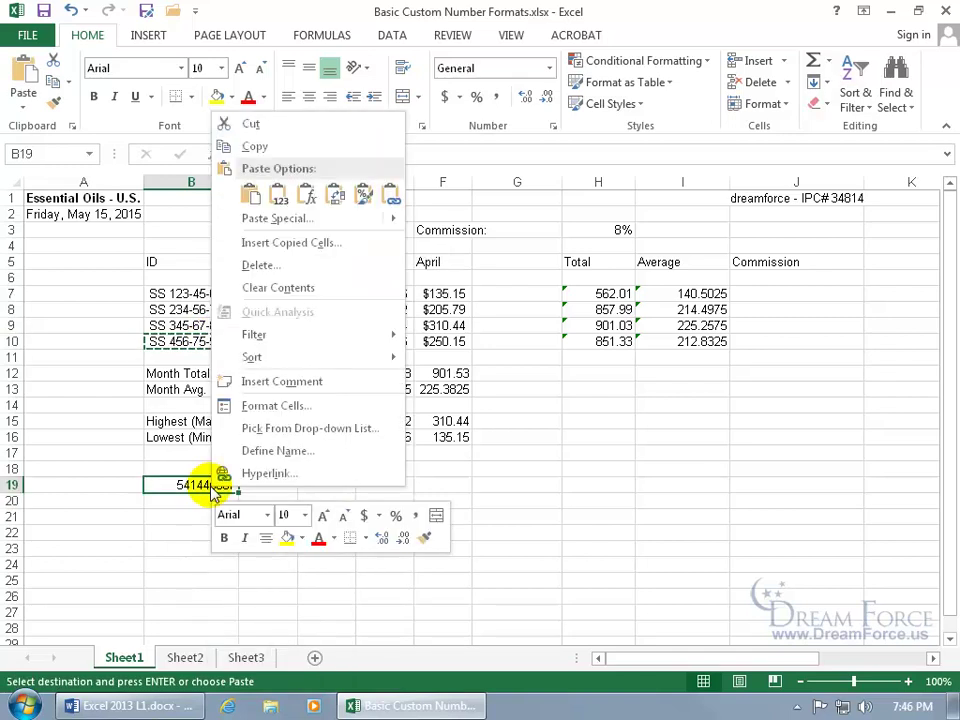
click(366, 205)
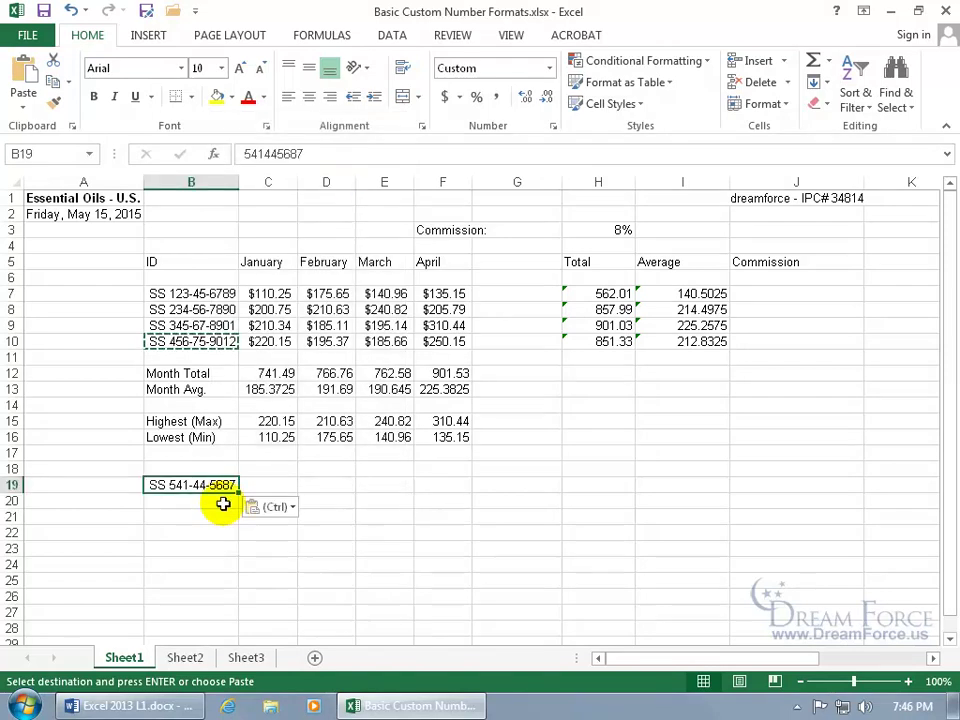
click(71, 10)
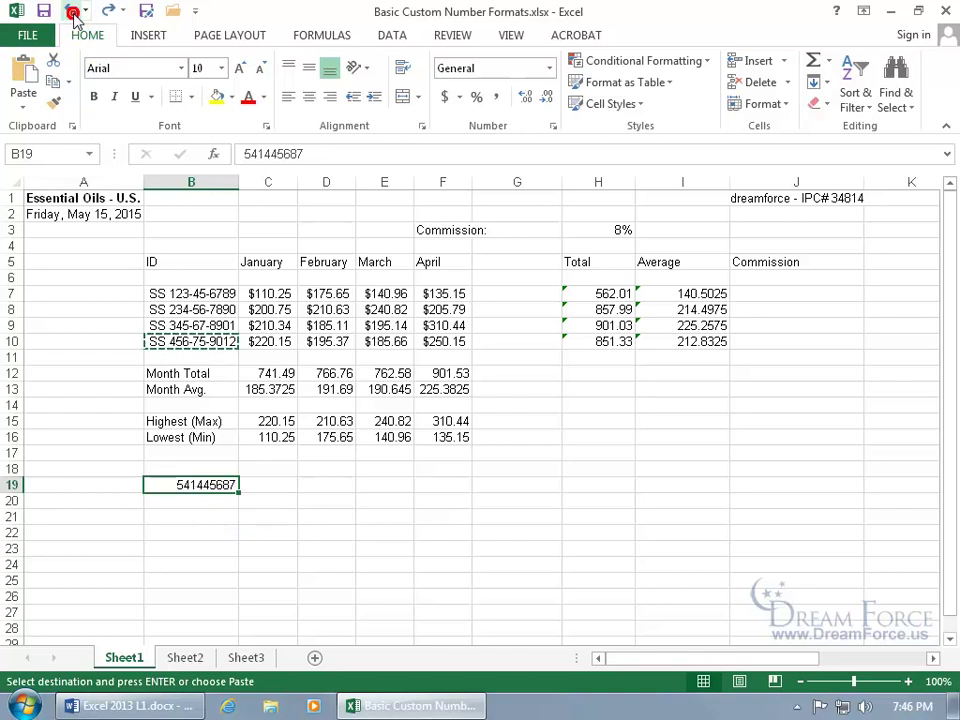
key(Escape)
click(222, 343)
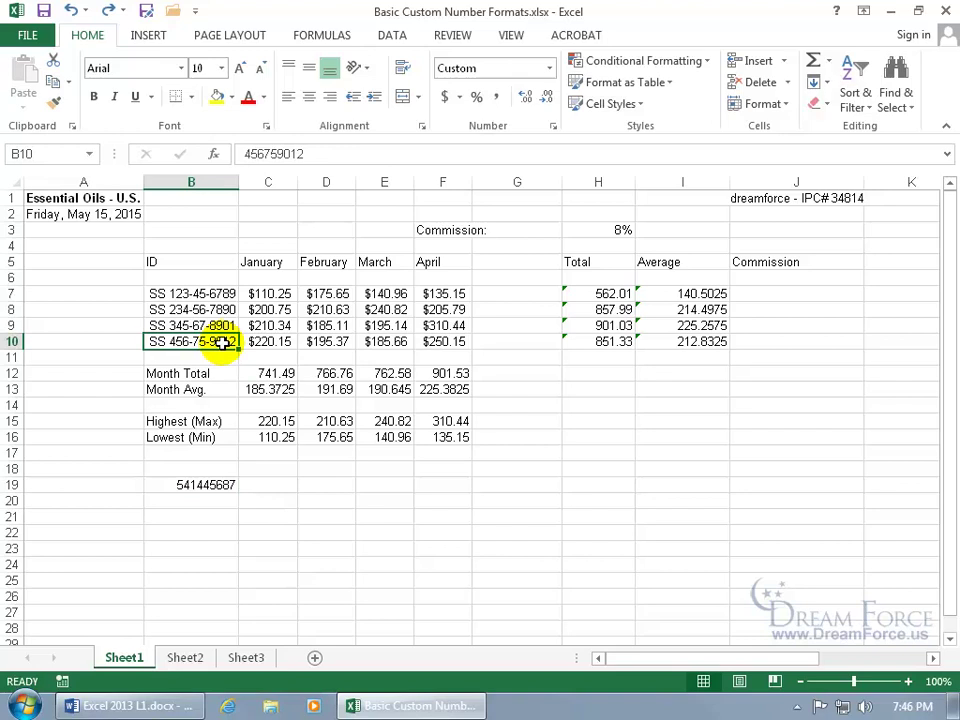
click(57, 102)
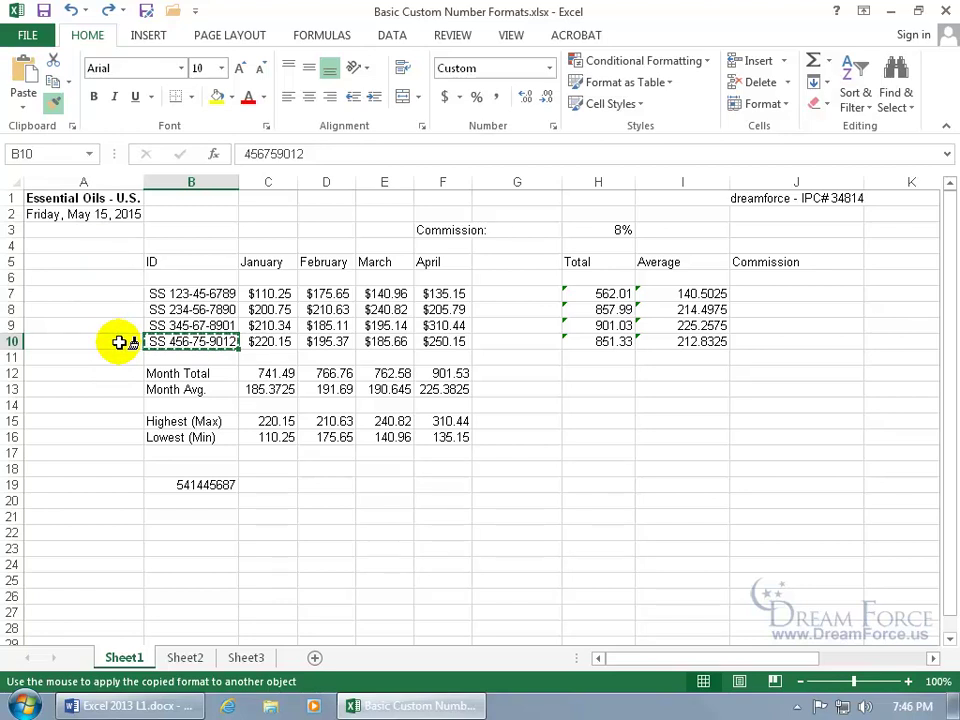
click(193, 484)
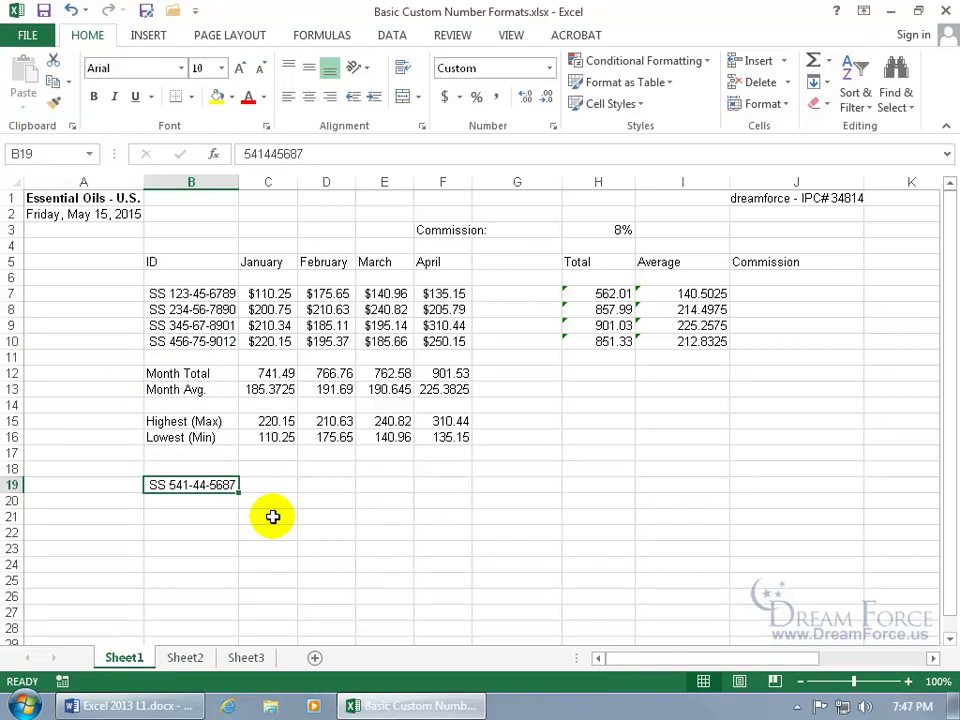
click(70, 10)
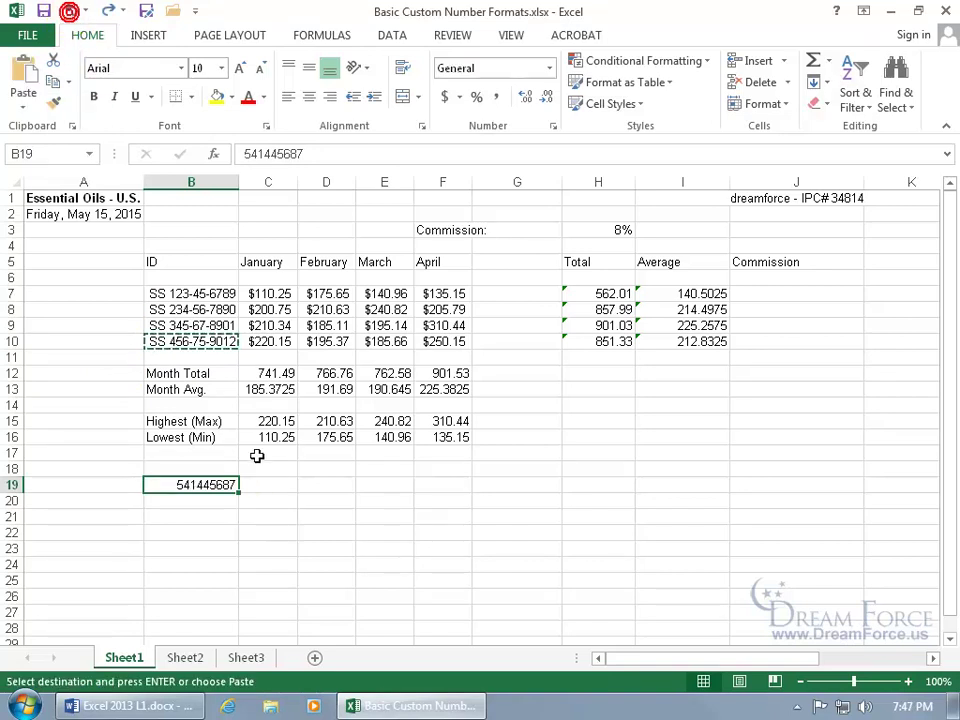
Apply the custom format "SS" 000-00-0000 to cell B19.
right_click(214, 485)
click(283, 407)
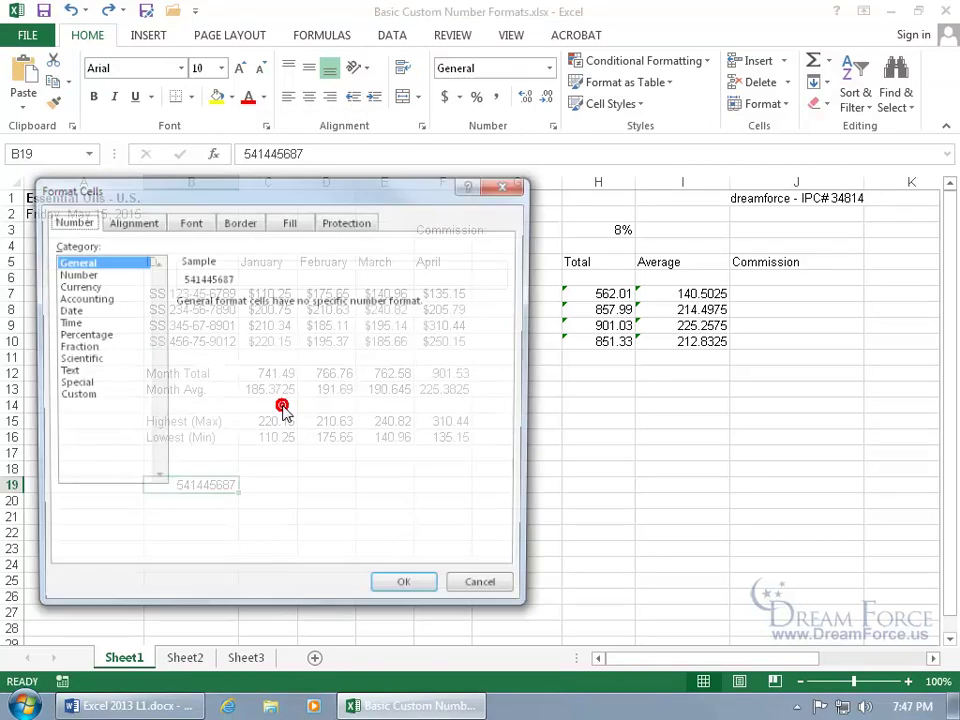
click(78, 395)
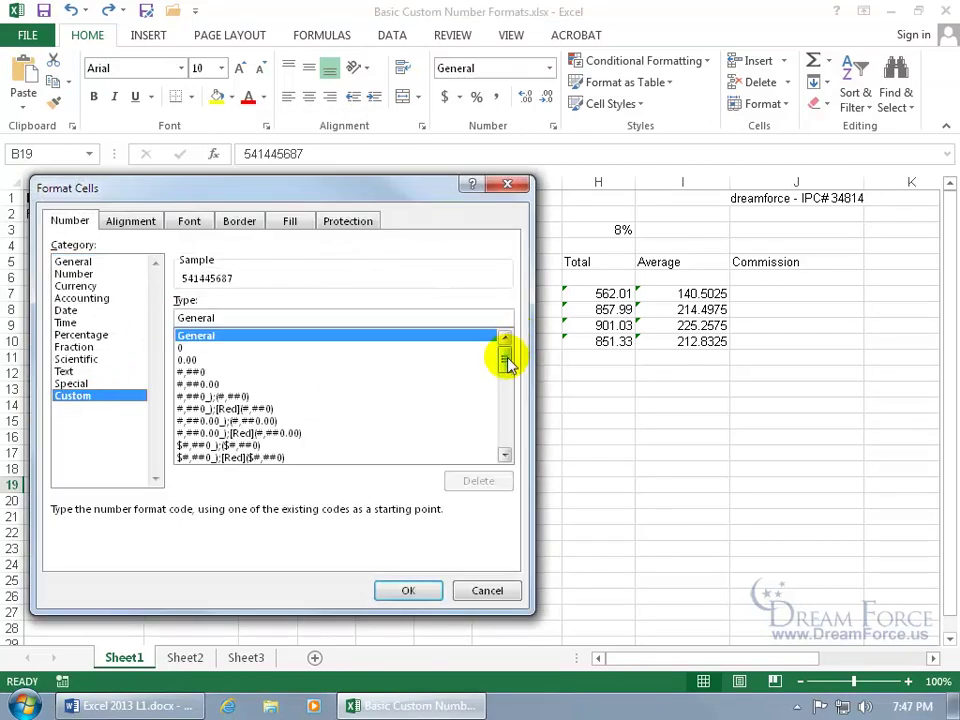
drag(507, 362, 507, 432)
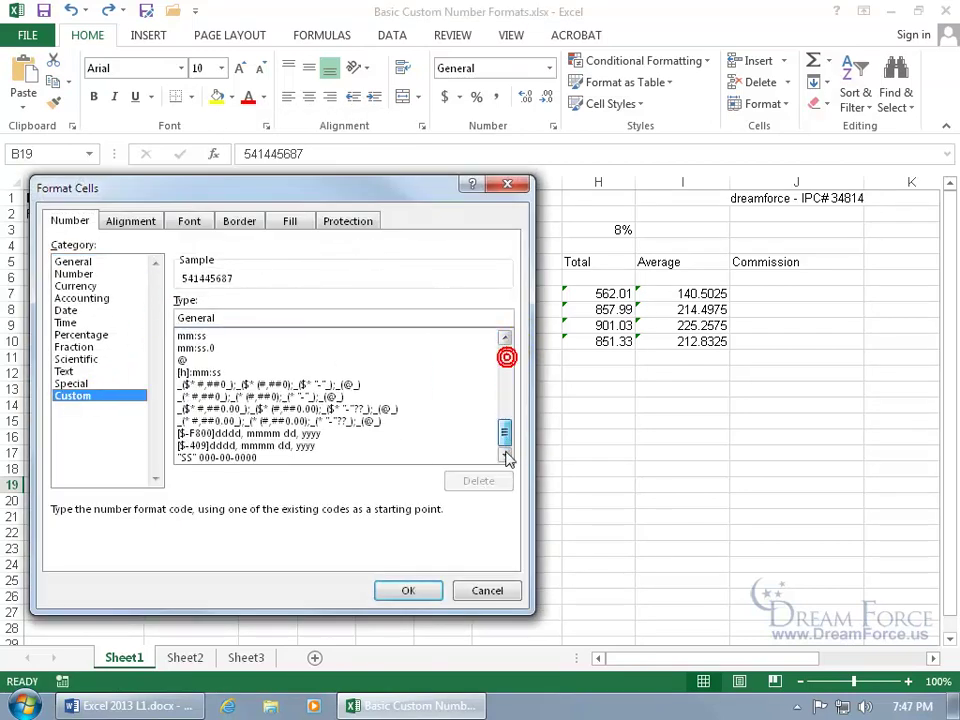
click(250, 457)
click(410, 590)
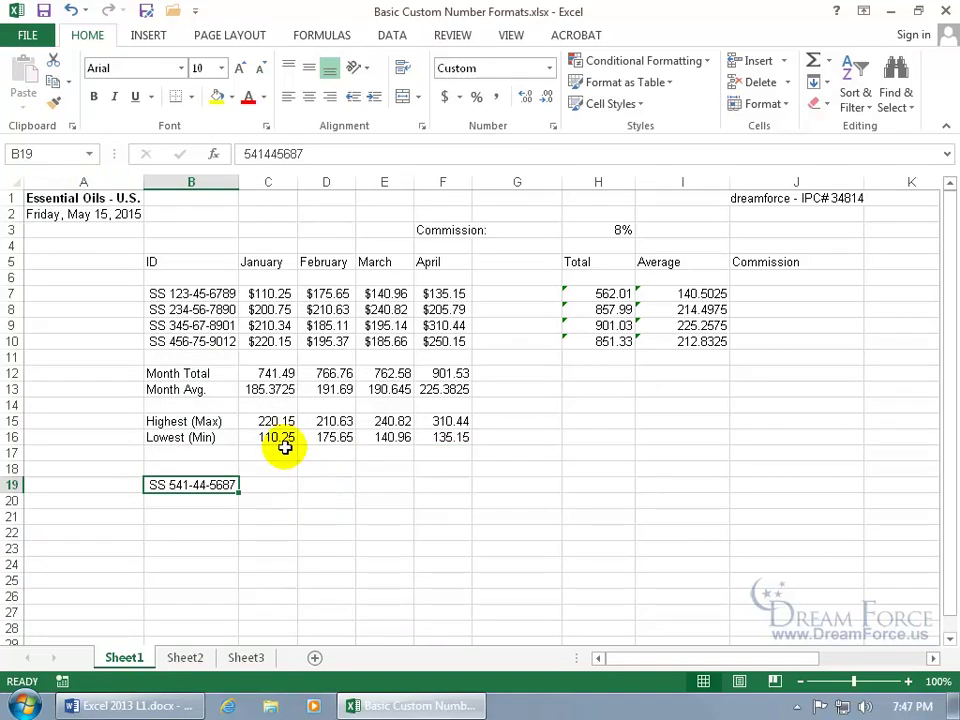
Select cell B7 and open Find and Replace with its extra options shown.
click(185, 293)
drag(189, 293, 189, 339)
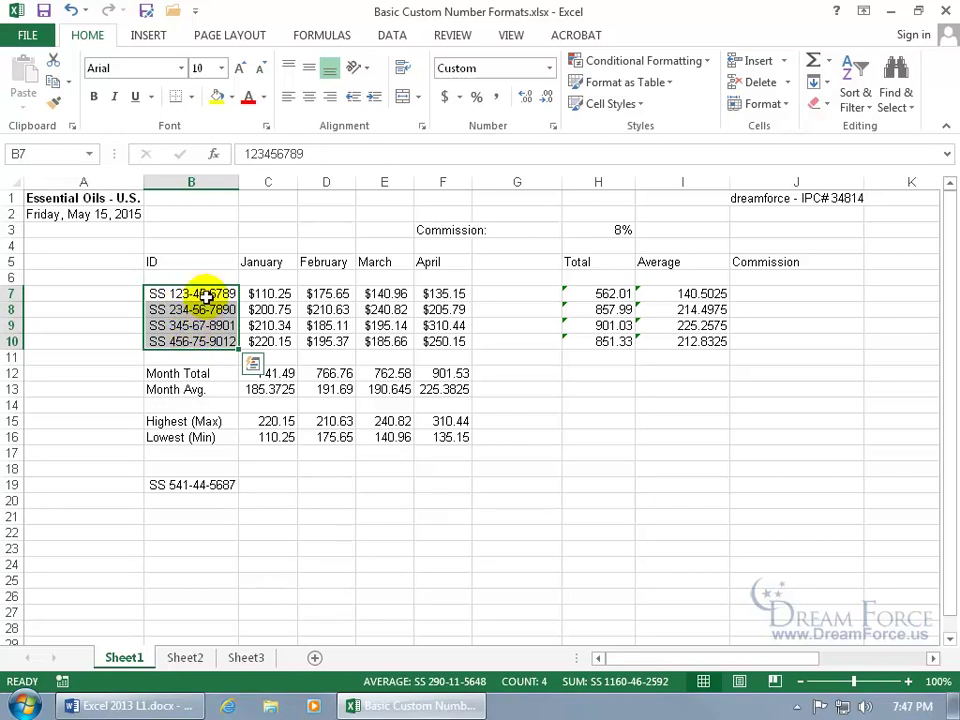
click(200, 296)
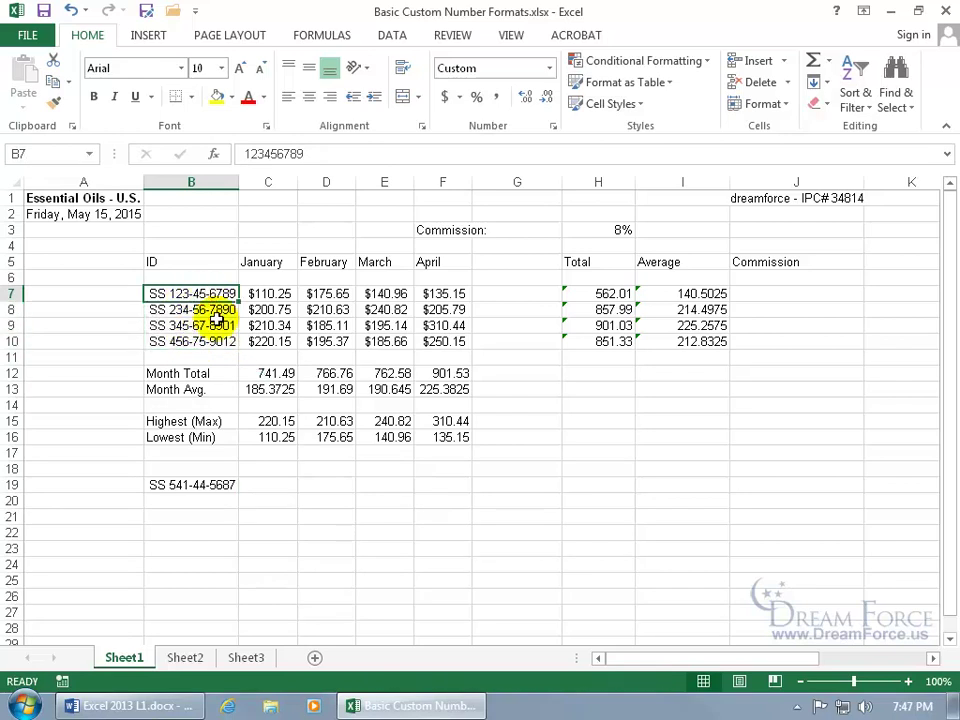
key(ctrl+f)
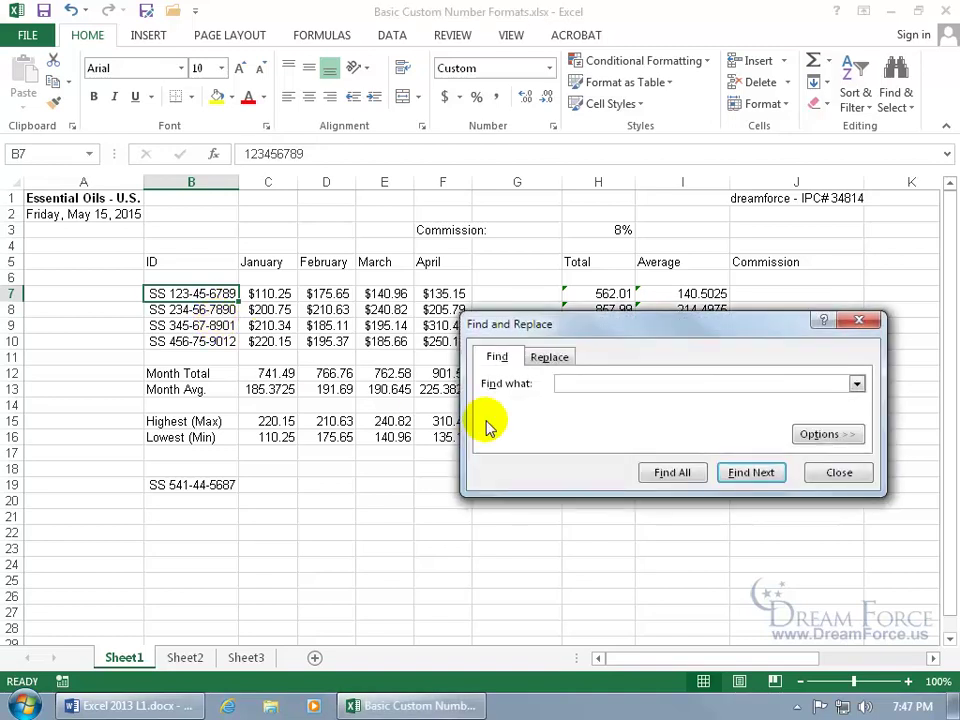
click(822, 434)
drag(683, 328, 502, 288)
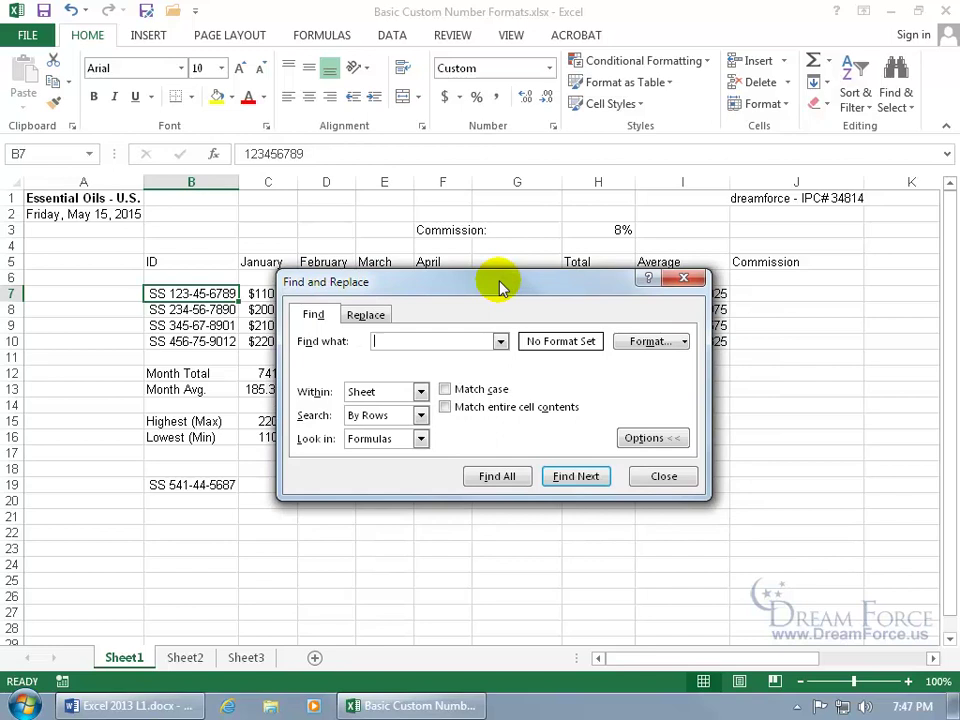
Set the format to find to custom "SS" 000-00-0000 and switch to Replace.
click(658, 345)
click(482, 360)
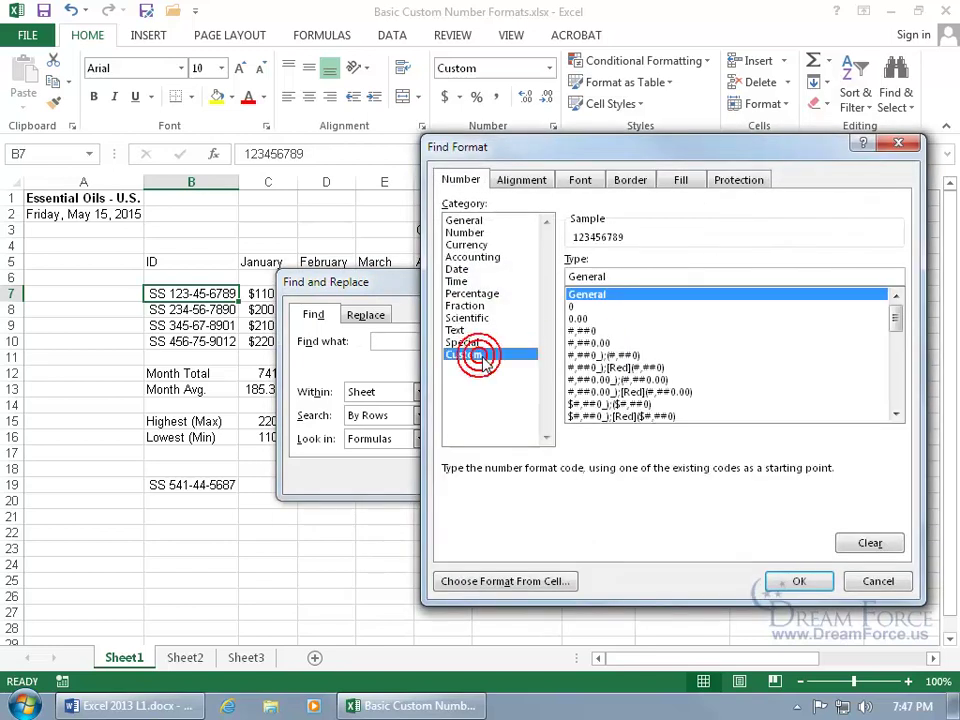
drag(895, 305, 895, 392)
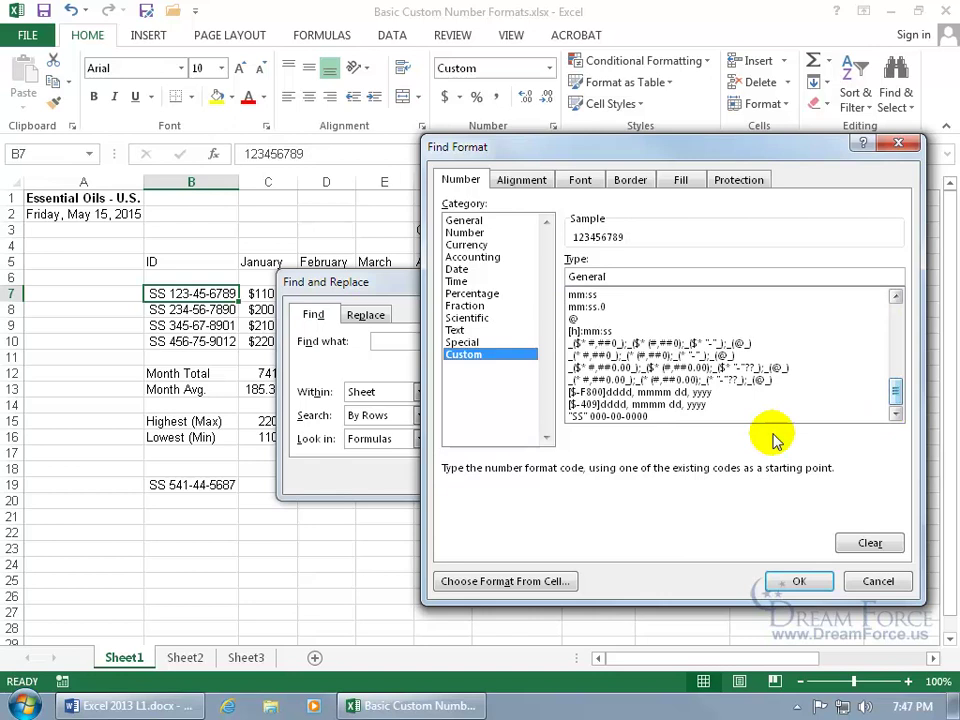
click(618, 417)
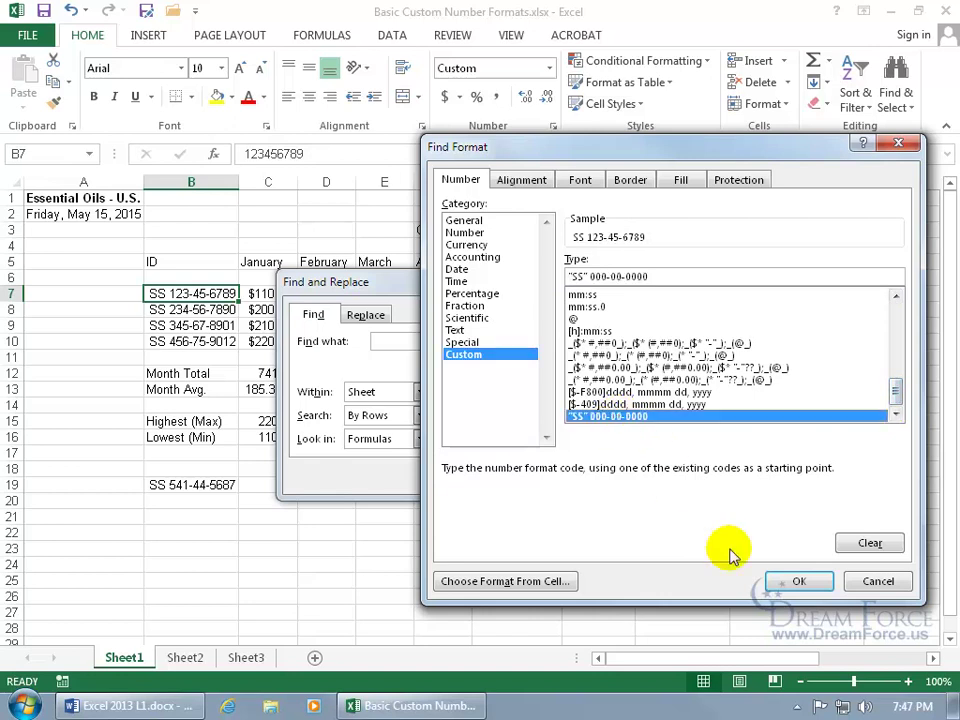
click(797, 581)
click(368, 316)
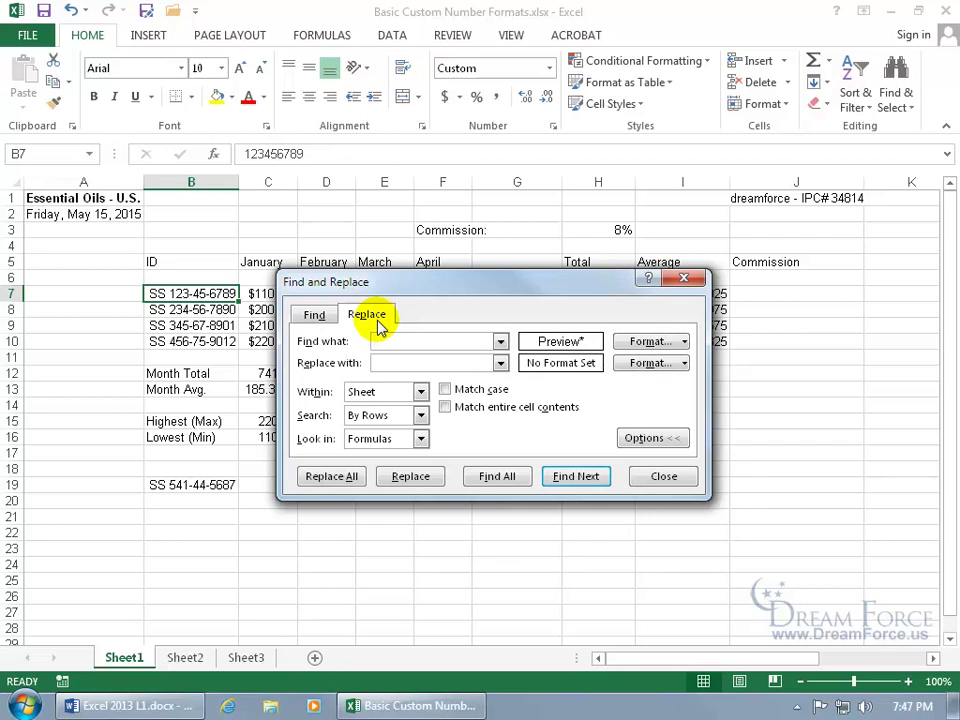
Set the replacement format to custom "EID" 000-00-0000, edited from the SS code.
click(662, 365)
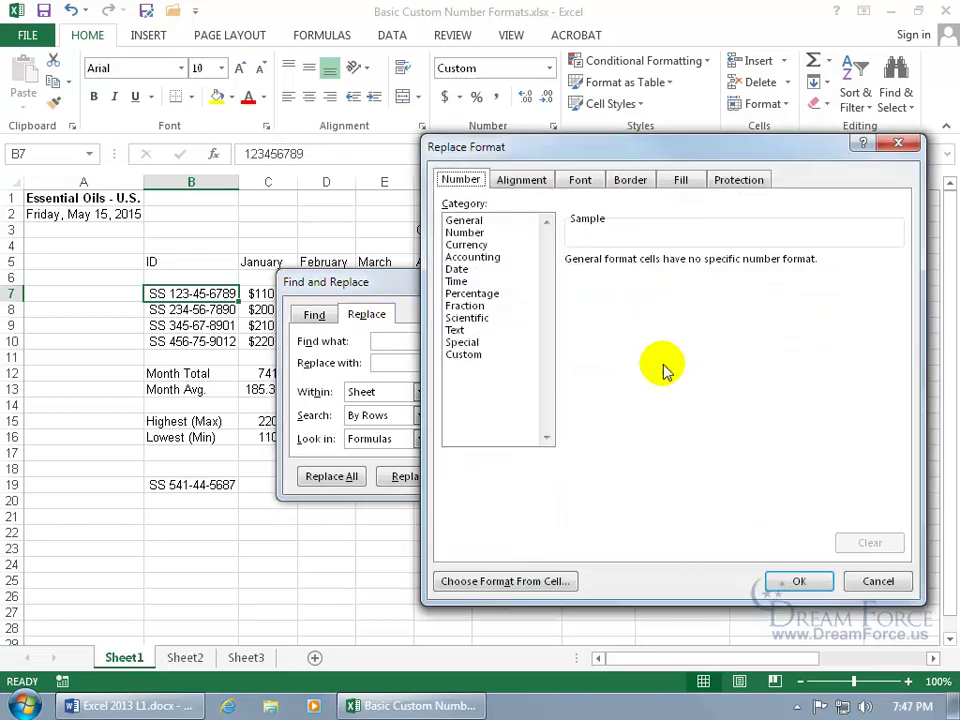
click(465, 355)
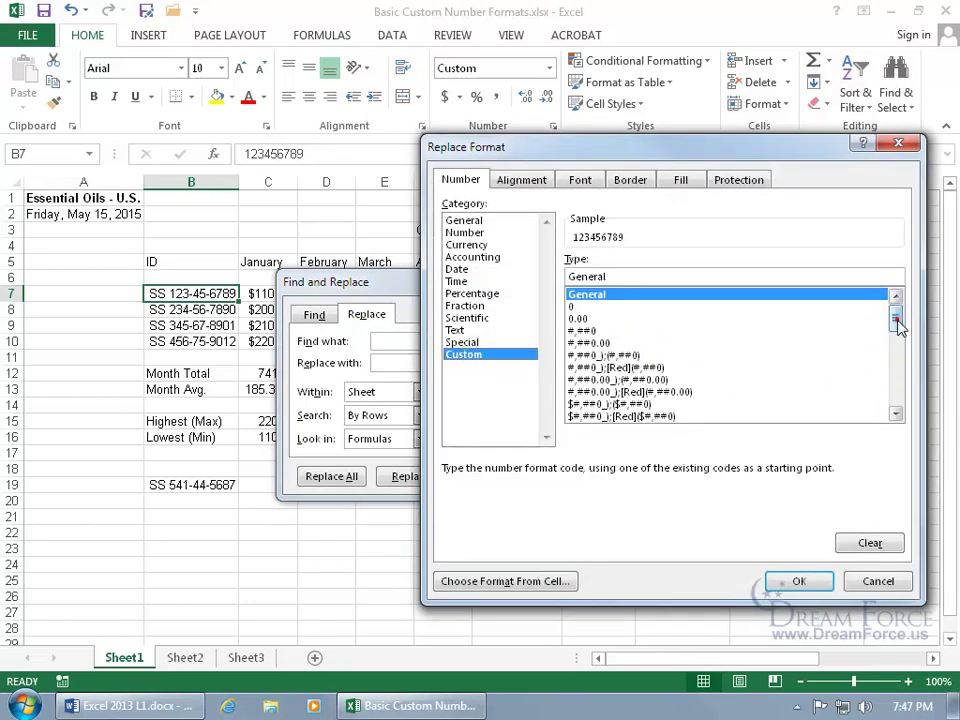
drag(896, 317, 902, 418)
click(635, 414)
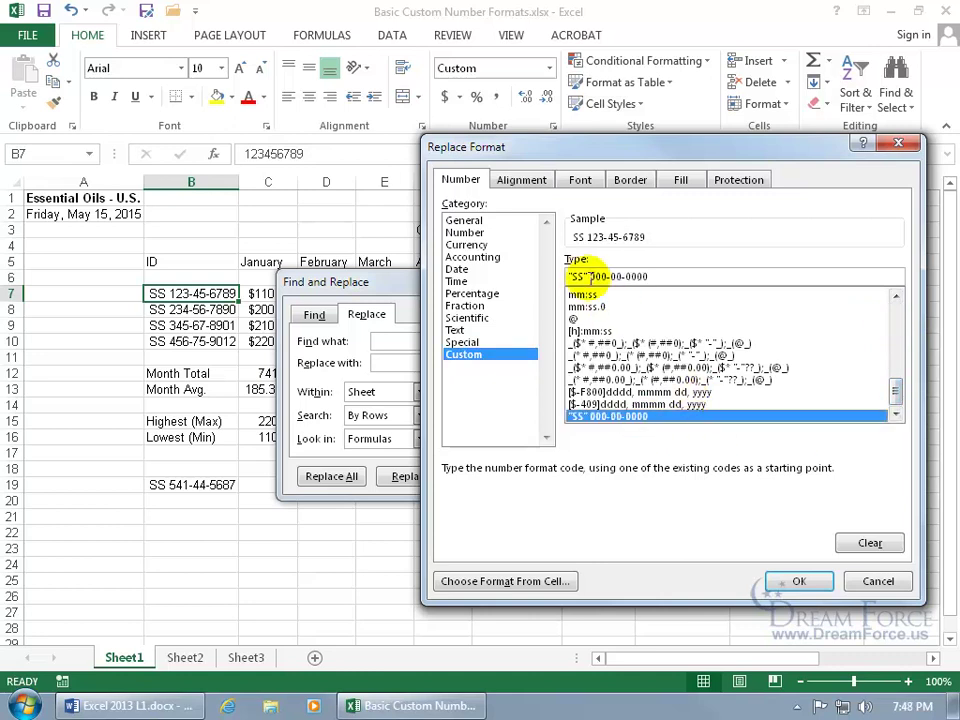
click(581, 276)
key(BackSpace)
key(BackSpace)
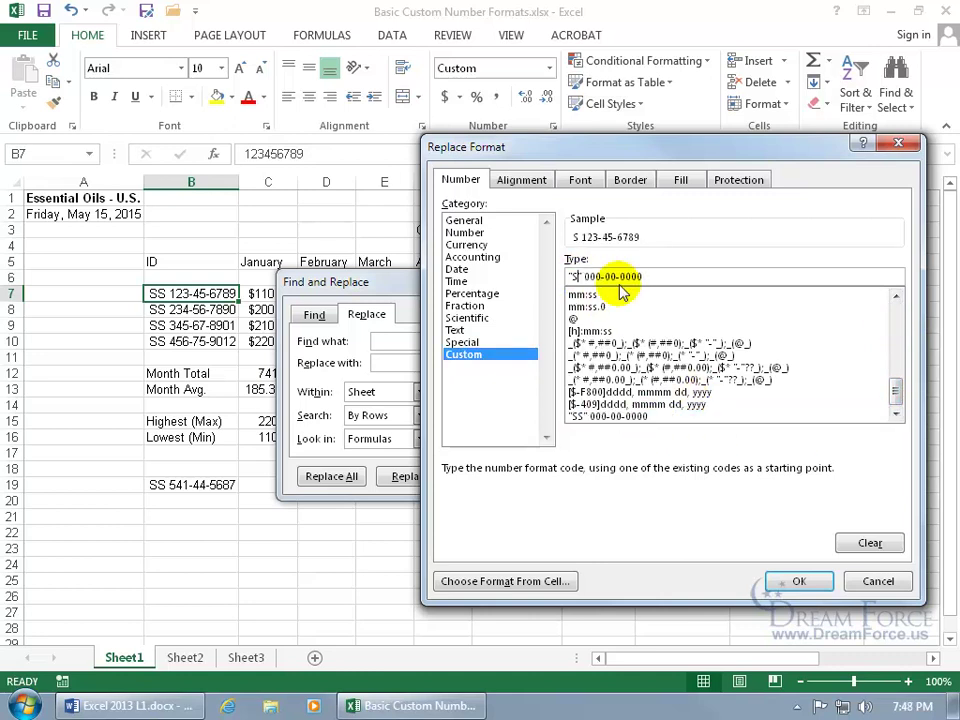
text(EID)
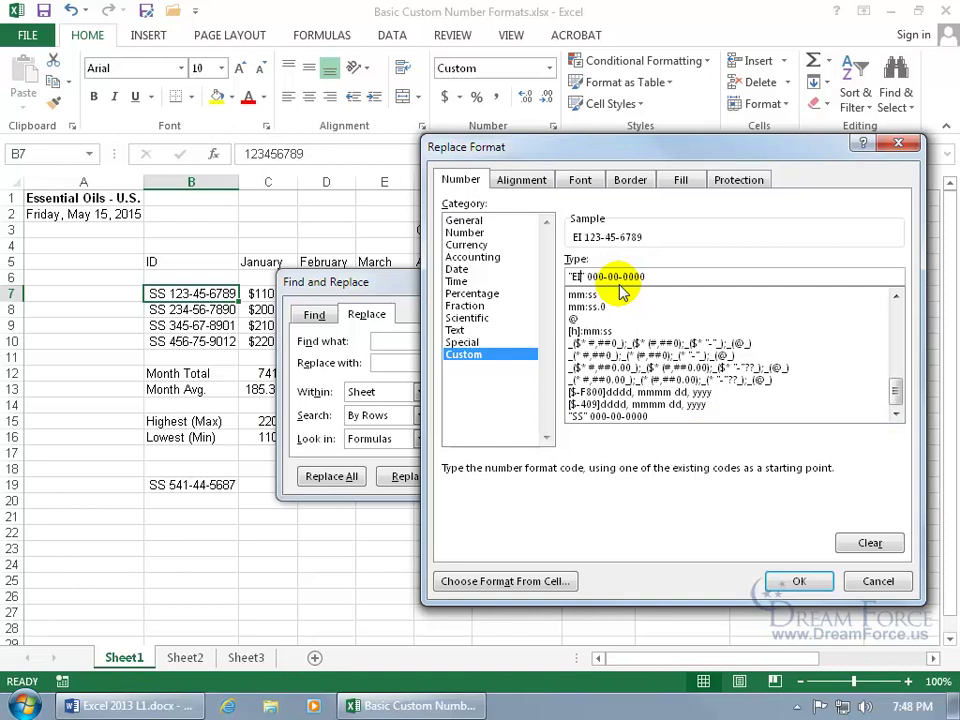
click(799, 581)
Replace all SS-formatted IDs with the EID format and check cell B8.
click(354, 476)
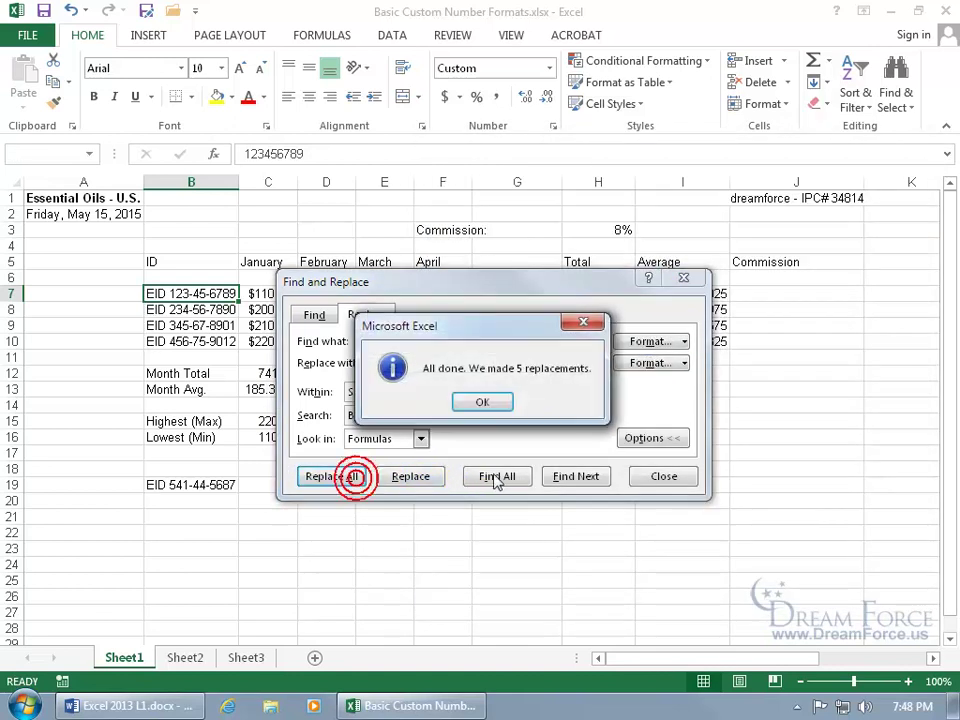
click(483, 402)
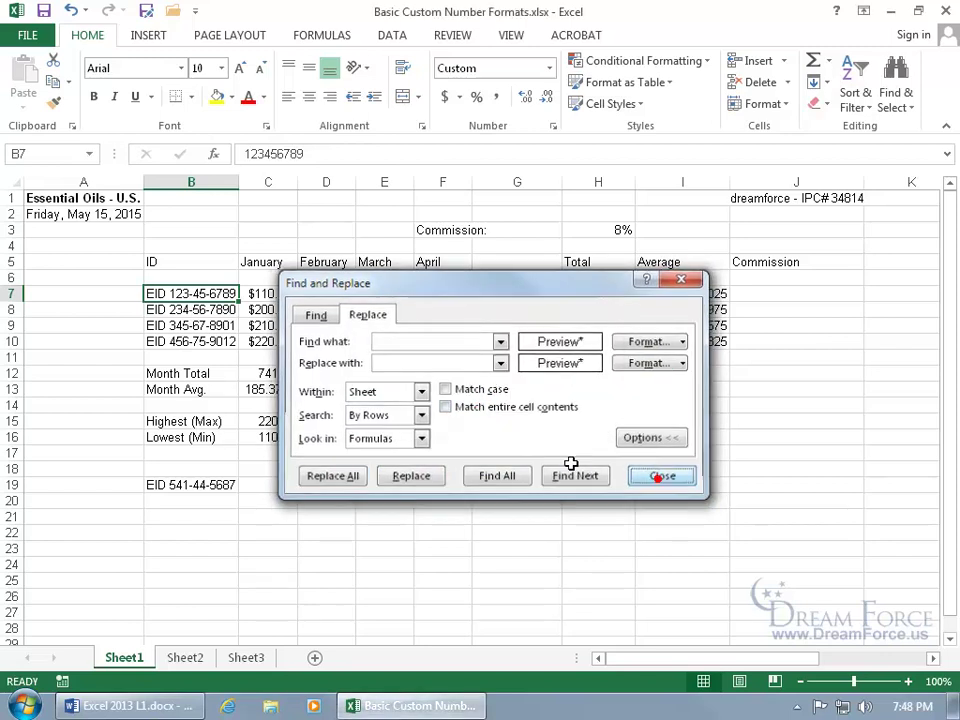
click(660, 478)
click(167, 309)
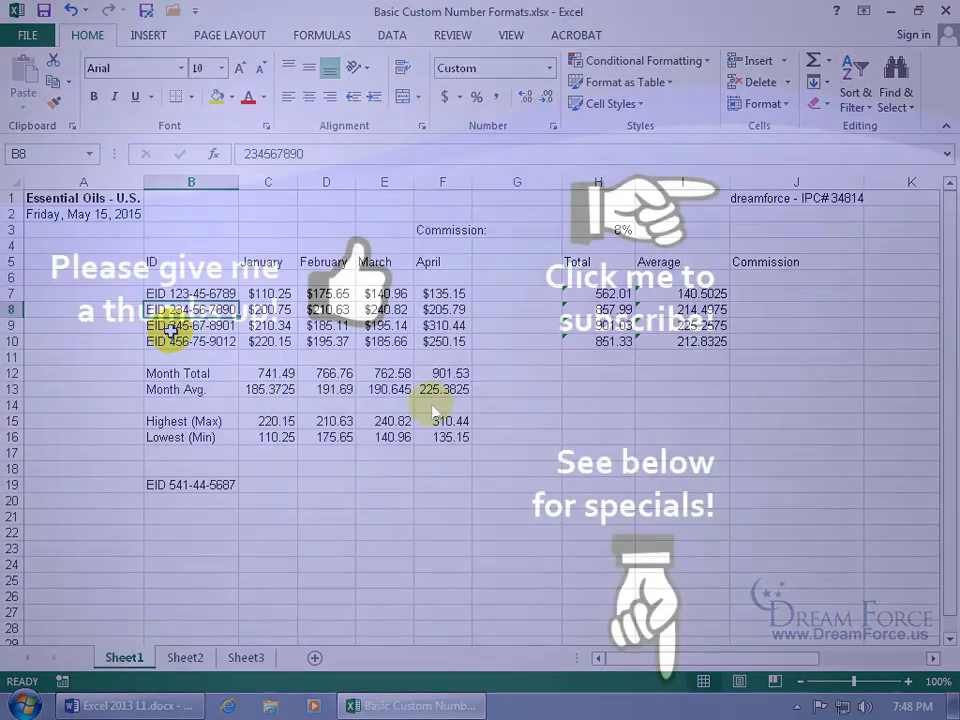